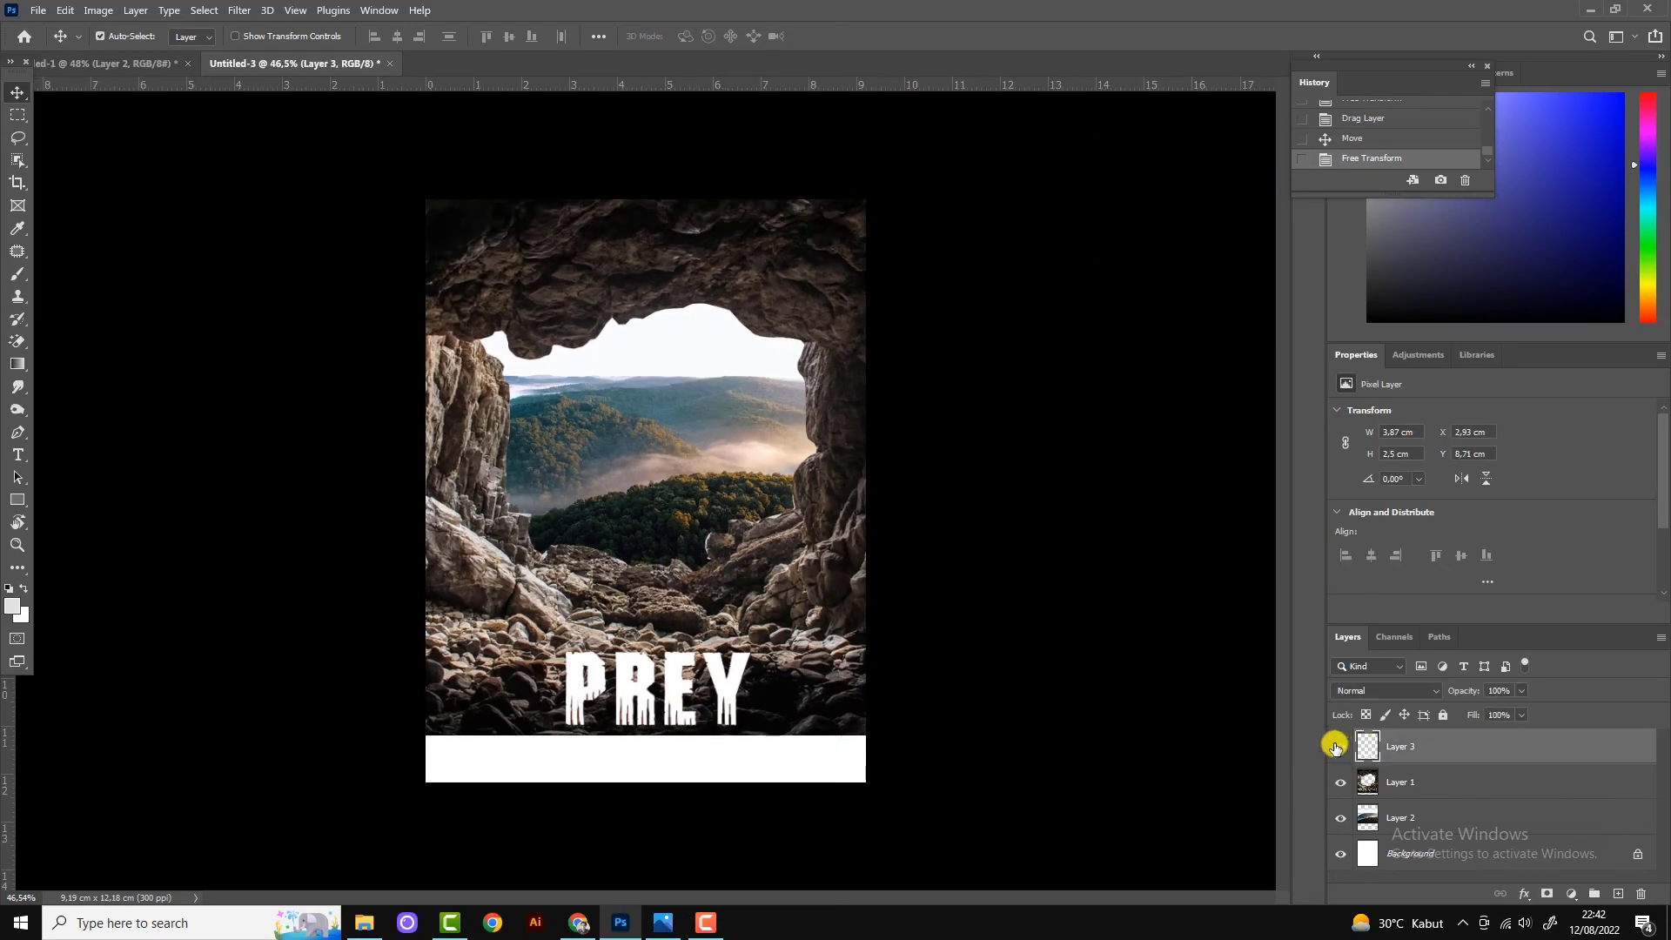
# Hide the PREY title and add a #040404 Solid Color fill layer above the Background.
pyautogui.click(1340, 746)
pyautogui.click(1462, 854)
pyautogui.click(1571, 893)
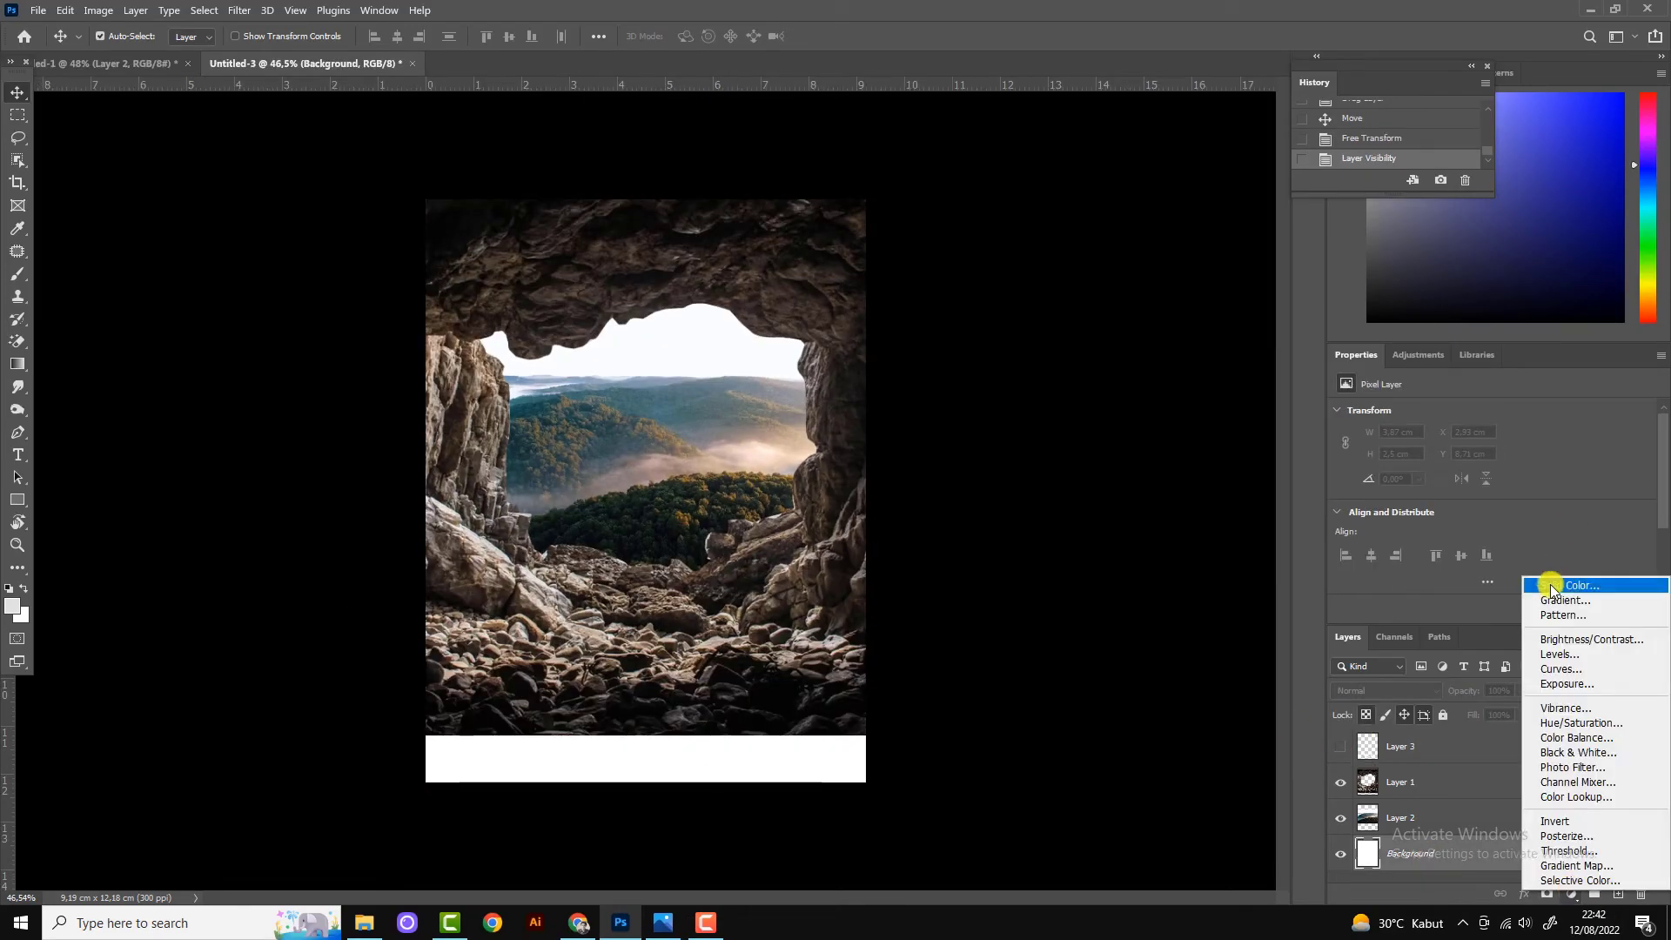
pyautogui.click(1544, 579)
pyautogui.click(1202, 800)
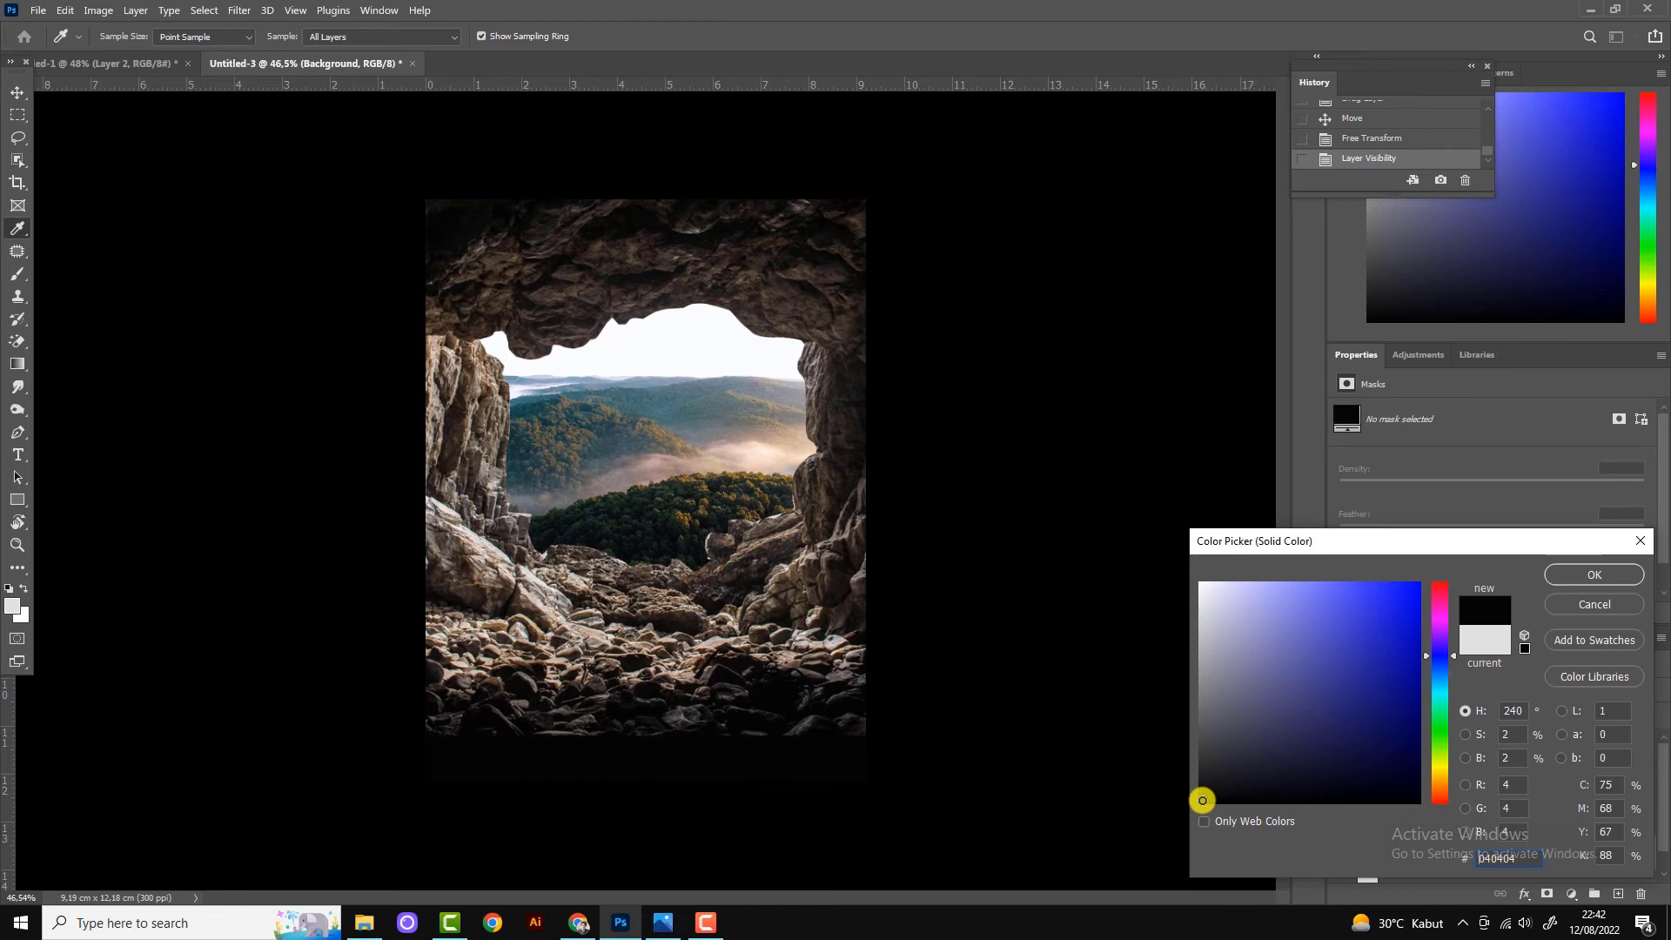
pyautogui.click(1594, 574)
# Hide the landscape Layer 2 and select the cave photo Layer 1.
pyautogui.click(17, 93)
pyautogui.click(1340, 818)
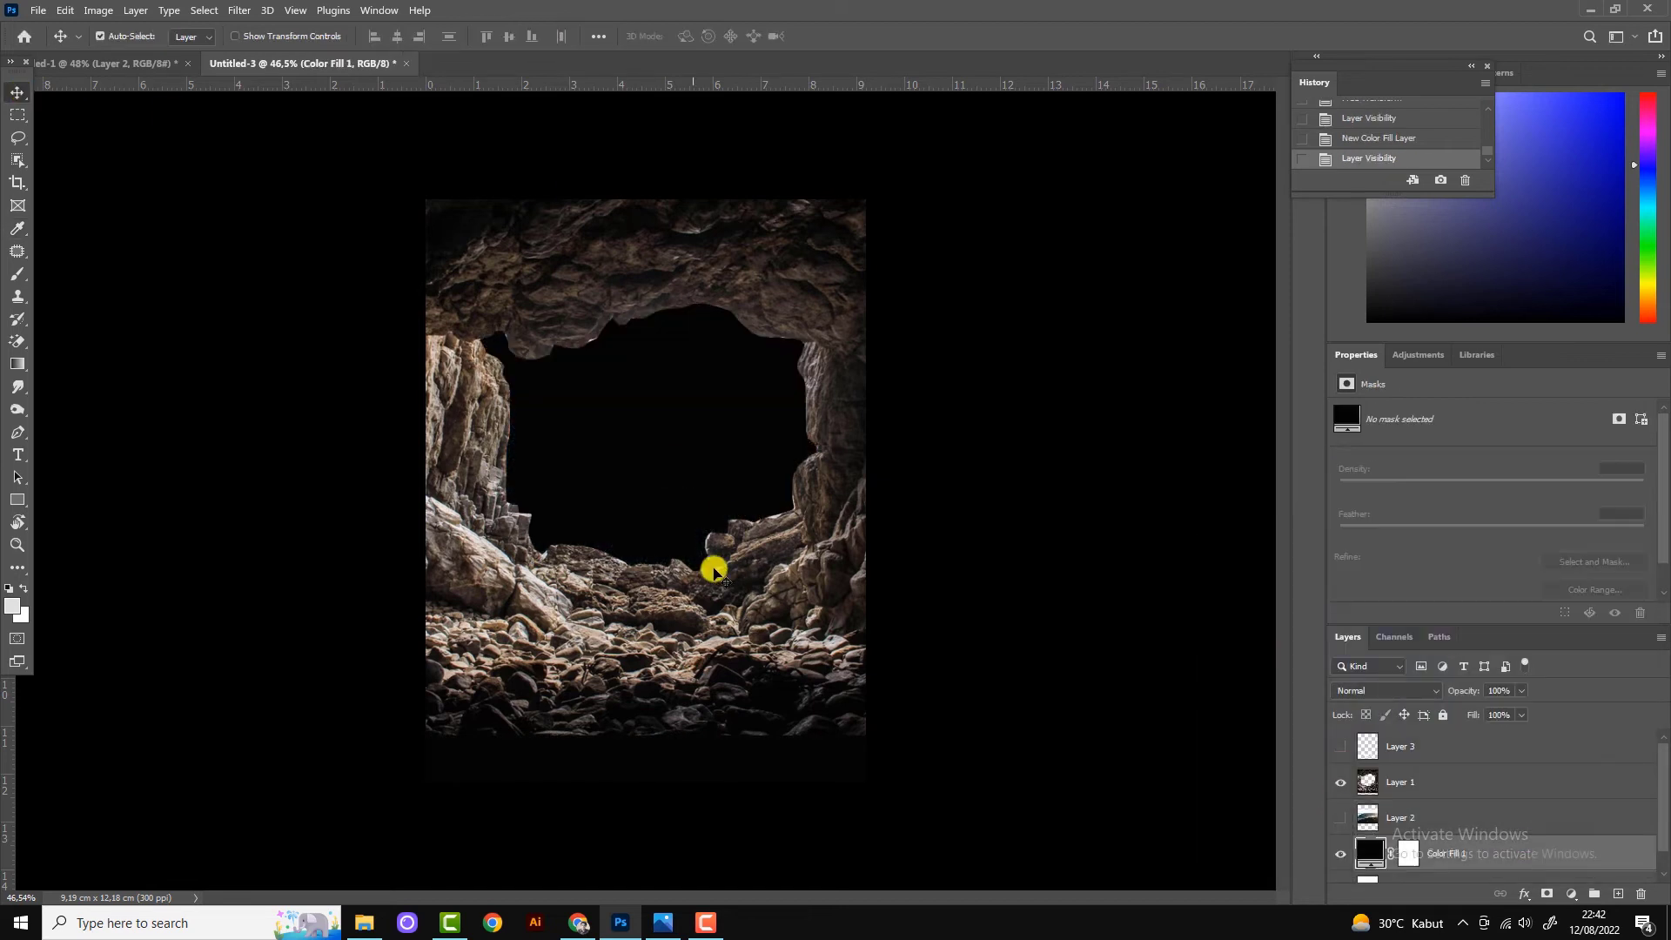
pyautogui.click(1347, 781)
# Mask the cave photo and fade its bottom into black with a gradient.
pyautogui.click(1552, 896)
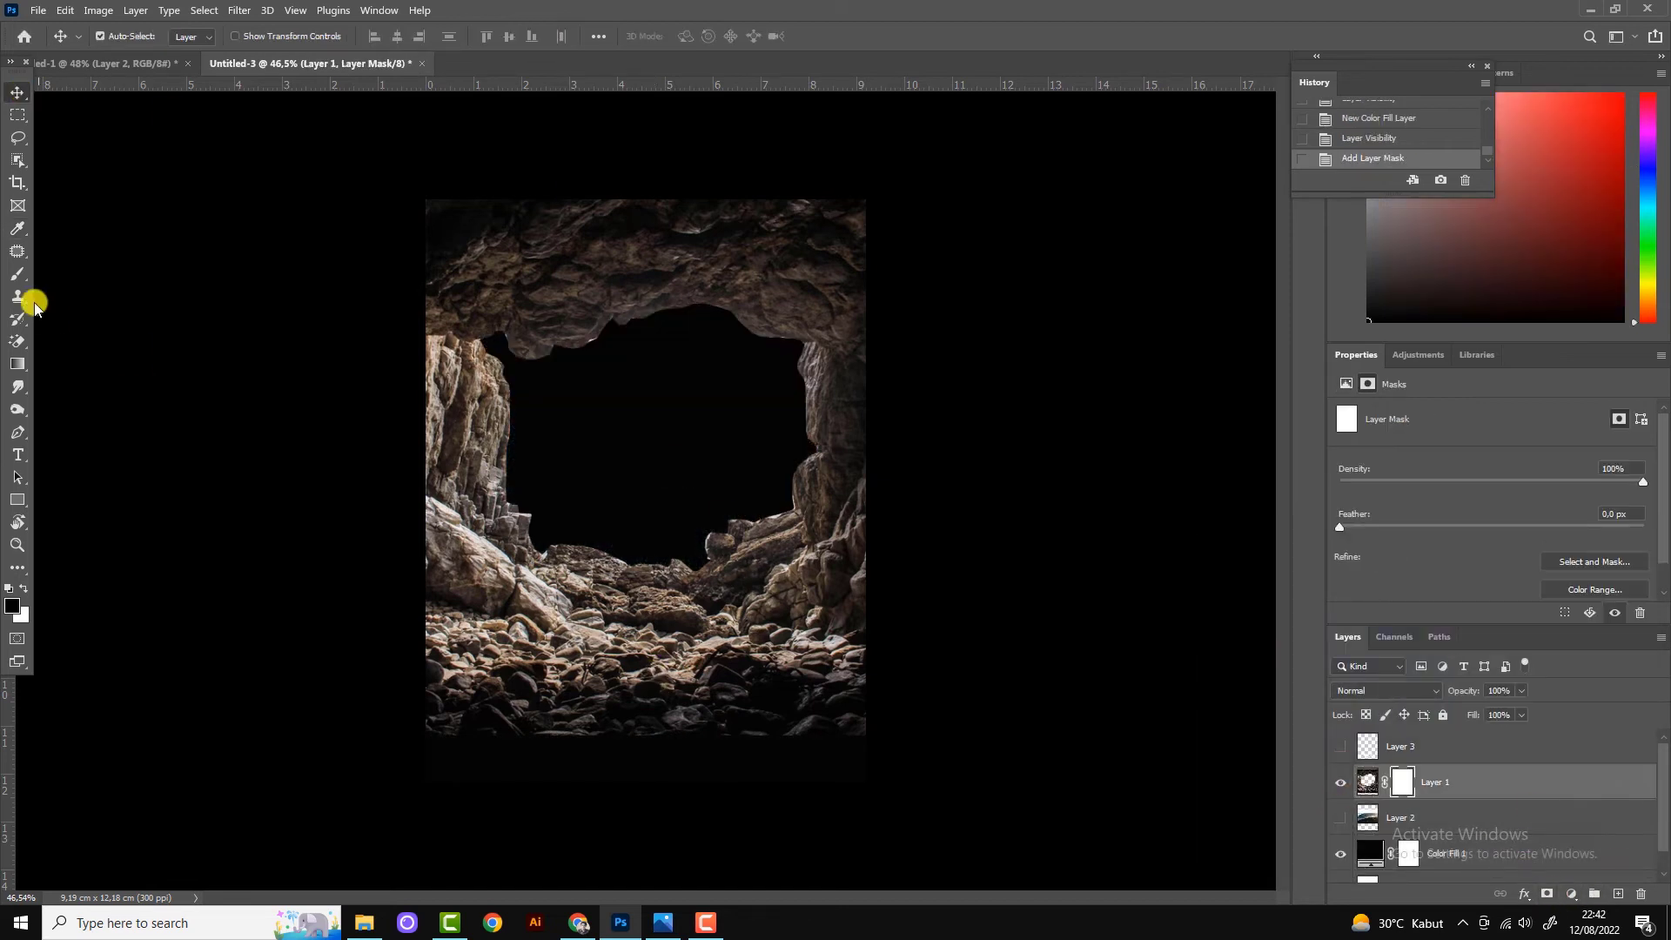
pyautogui.click(18, 363)
pyautogui.scroll(1, 168, 676)
pyautogui.moveTo(691, 755); pyautogui.dragTo(641, 675)
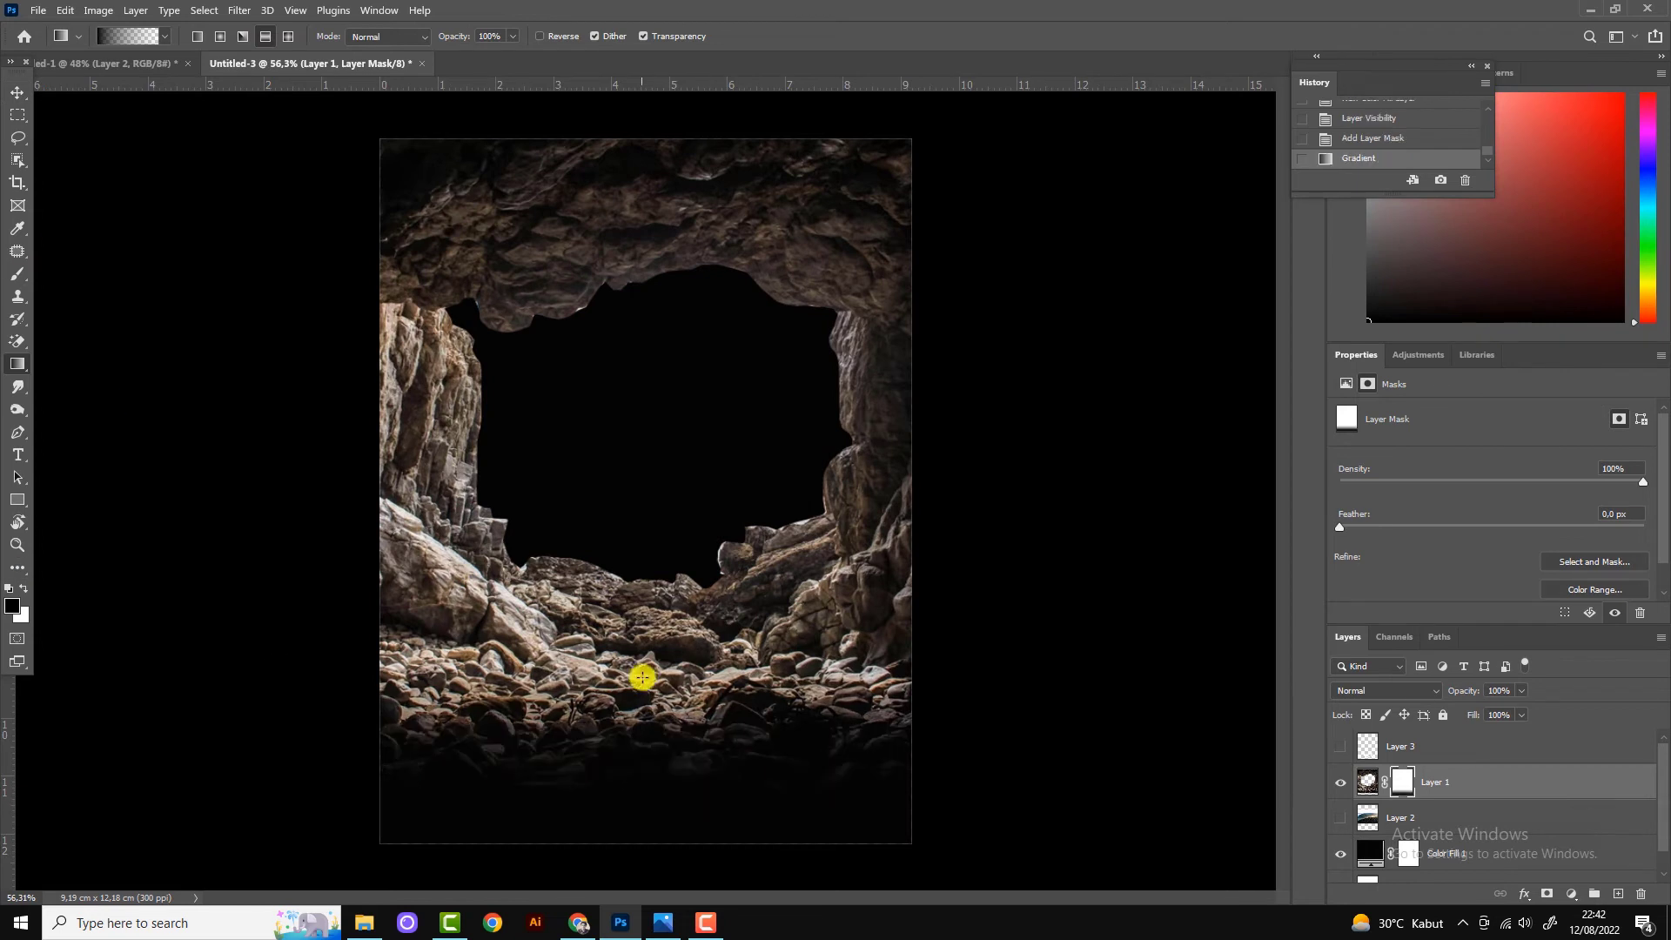
pyautogui.moveTo(638, 792); pyautogui.dragTo(760, 575)
pyautogui.scroll(-1, 855, 280)
pyautogui.scroll(2, 451, 287)
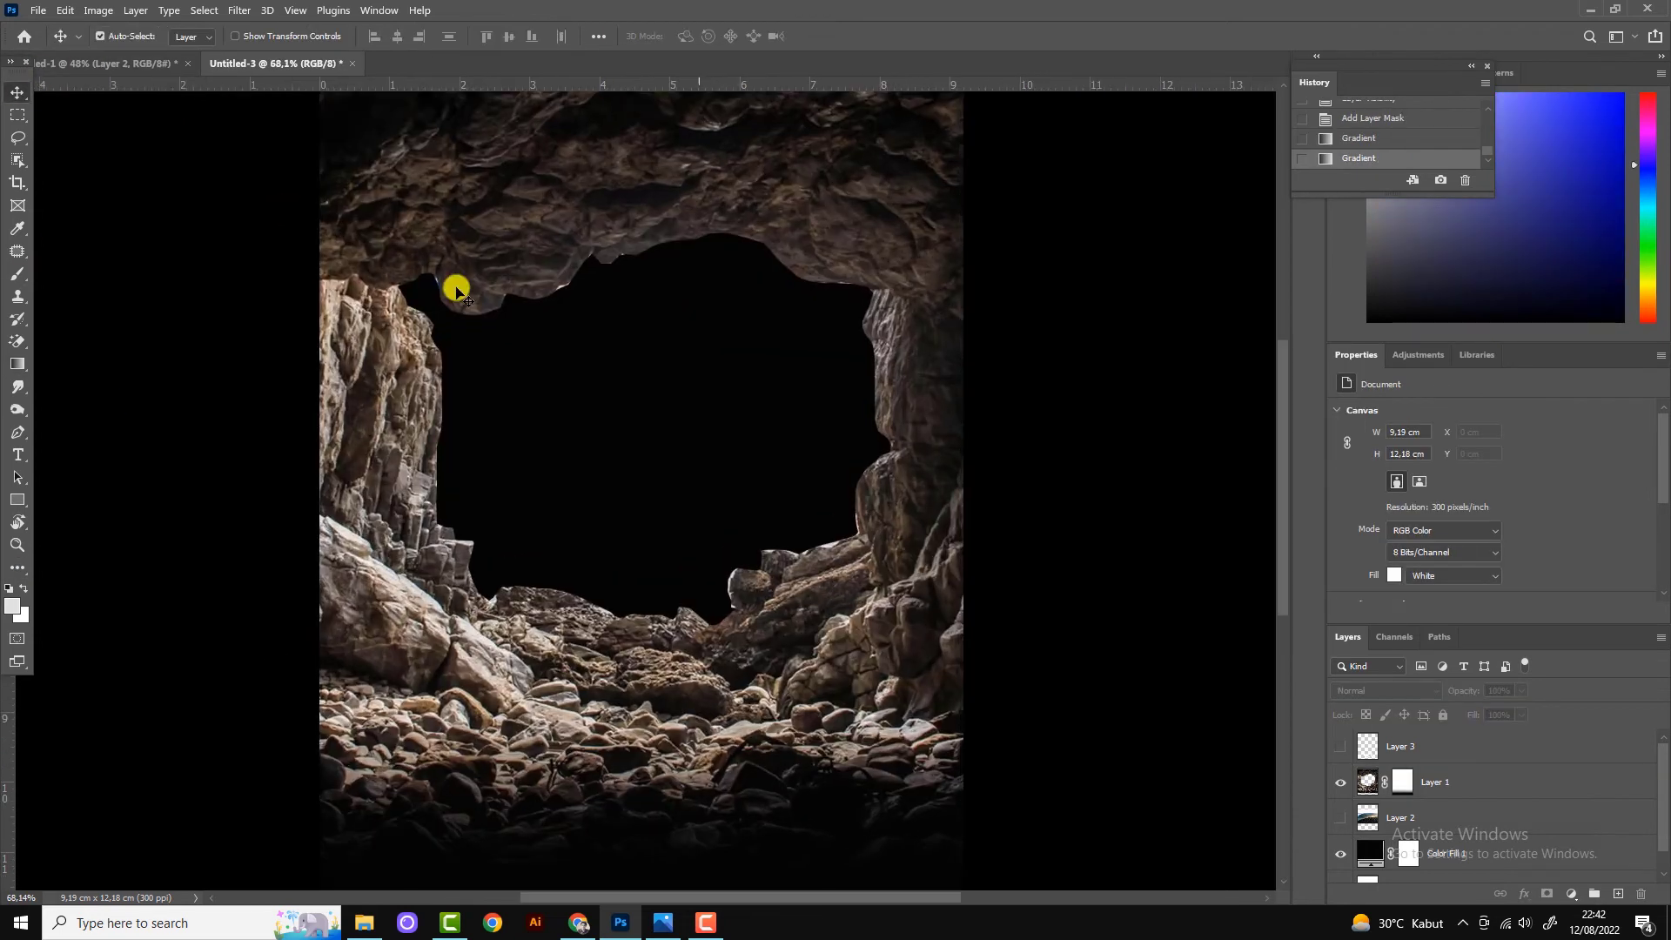
# Lasso and delete the small rock slivers at the opening's upper-left edge.
pyautogui.click(17, 138)
pyautogui.scroll(1, 560, 299)
pyautogui.moveTo(574, 292); pyautogui.dragTo(607, 295)
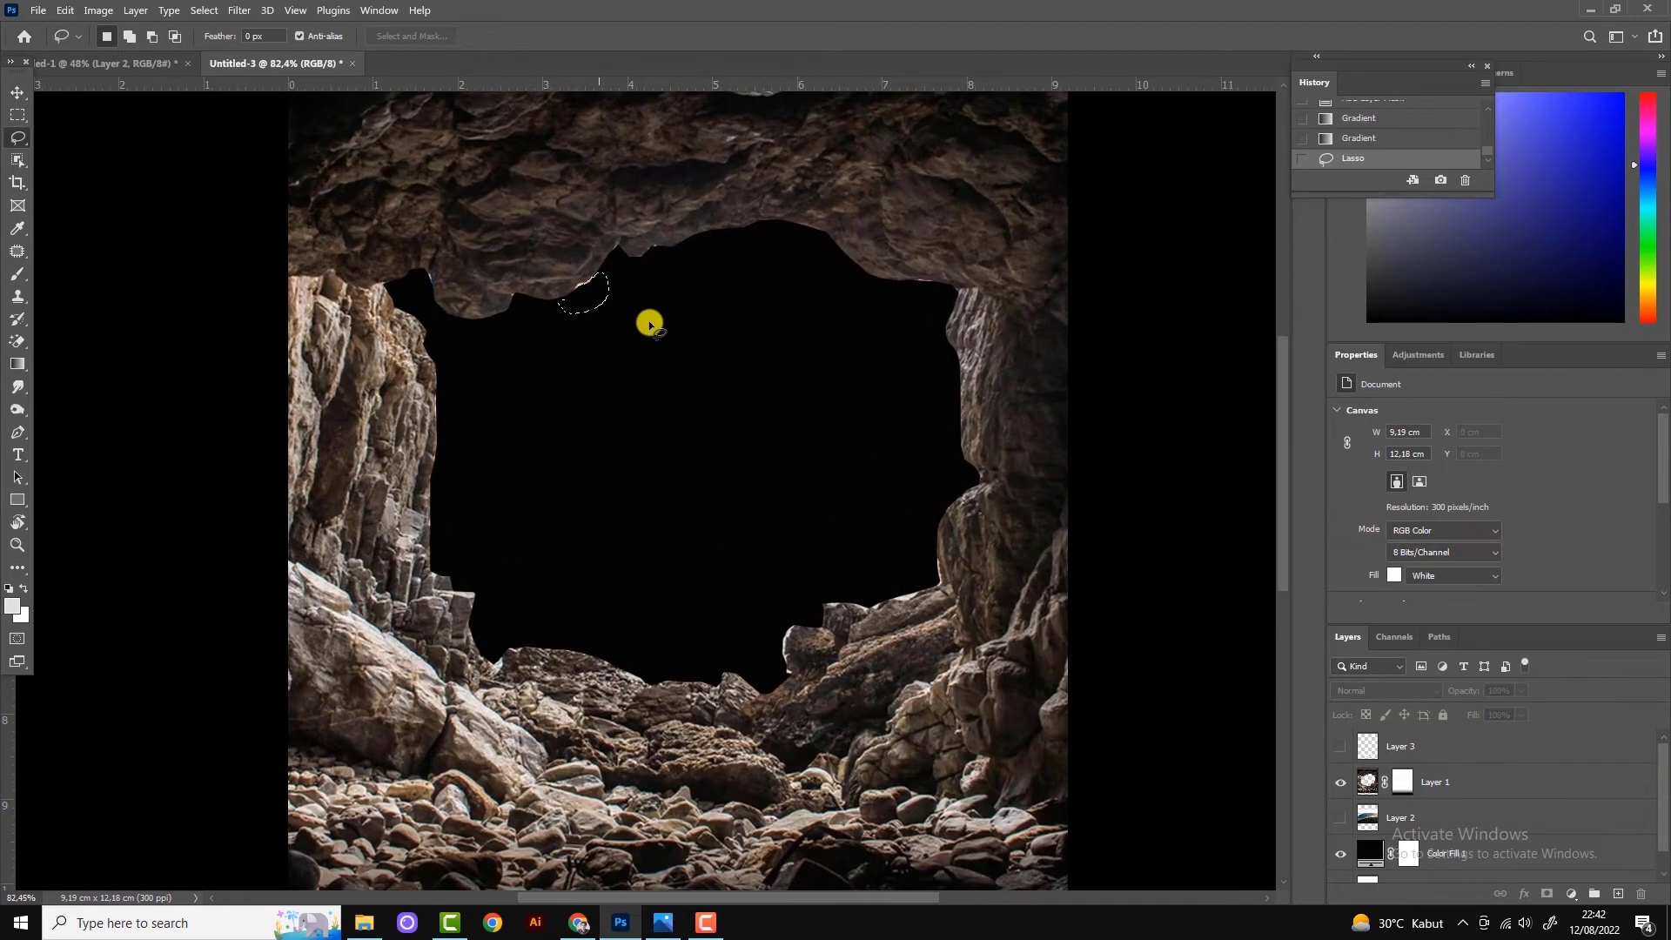
pyautogui.click(1365, 783)
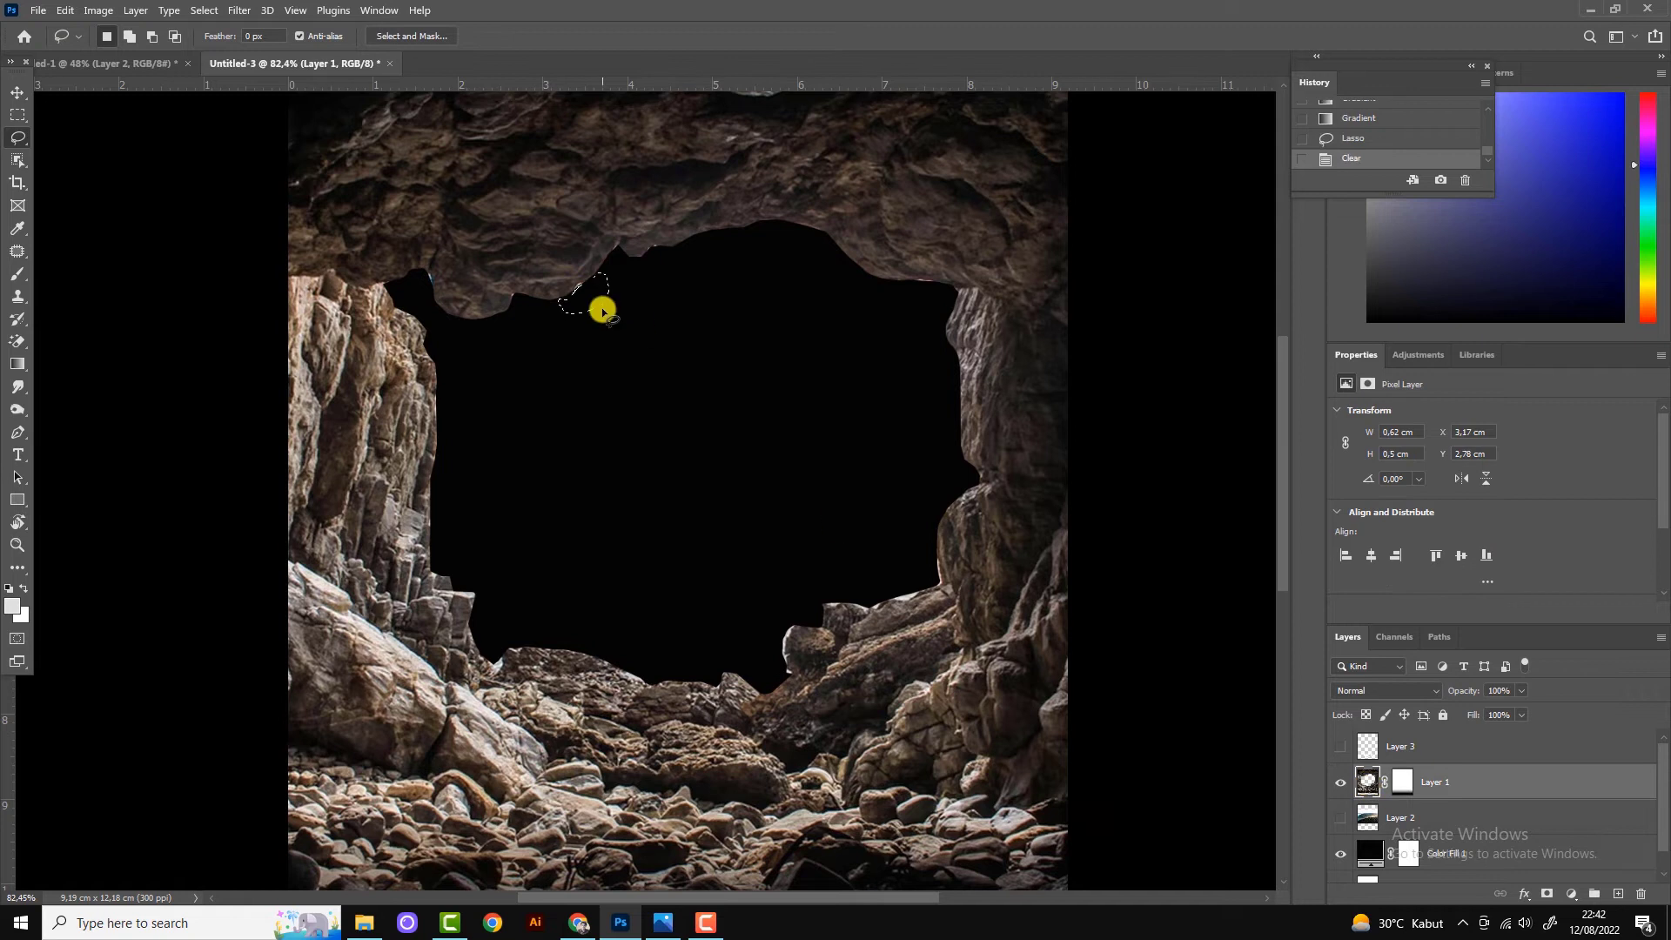
pyautogui.press('Delete')
pyautogui.hotkey('ctrl', 'd')
pyautogui.scroll(2, 424, 290)
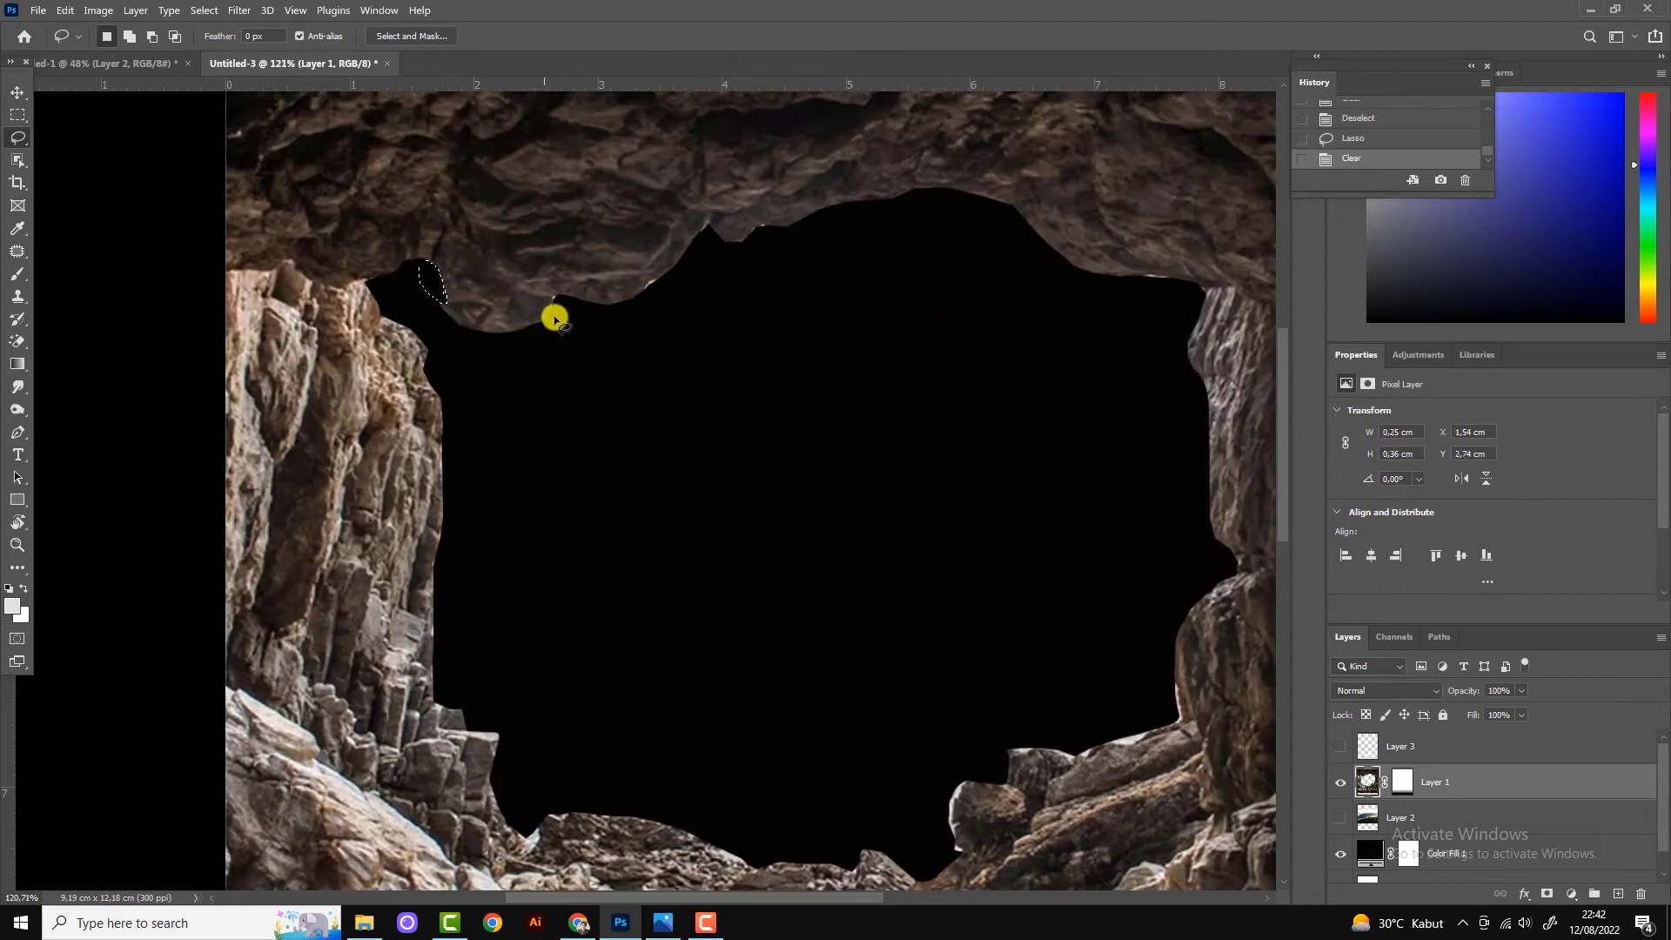
pyautogui.moveTo(444, 284); pyautogui.dragTo(489, 295)
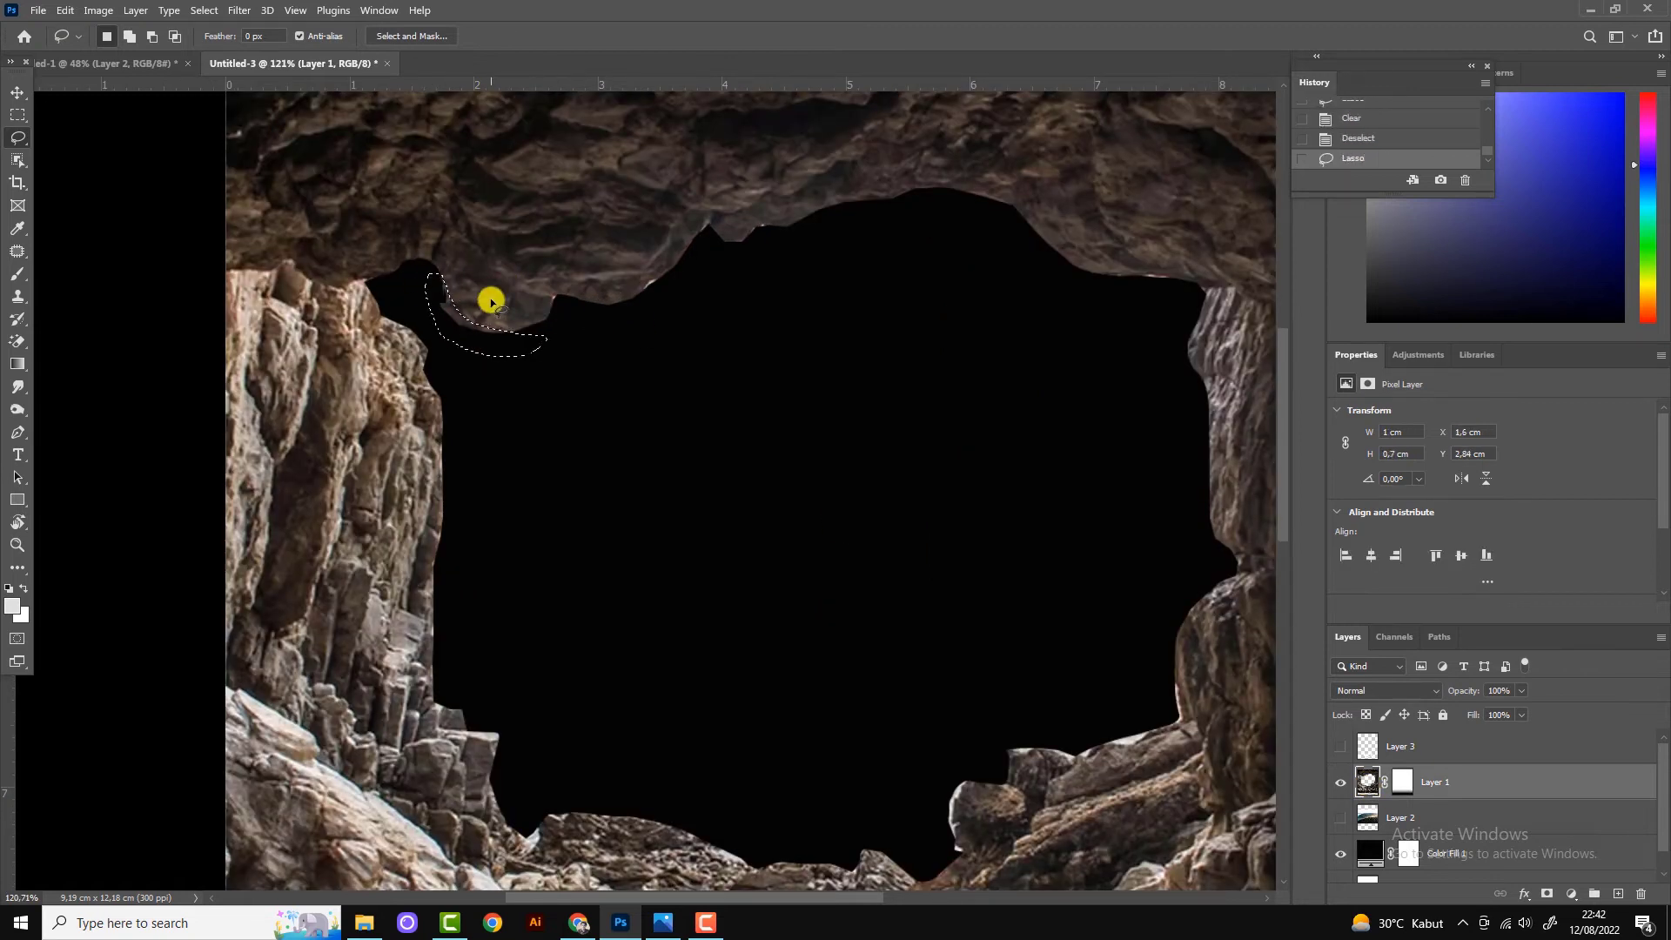
pyautogui.scroll(-3, 788, 423)
pyautogui.scroll(1, 734, 582)
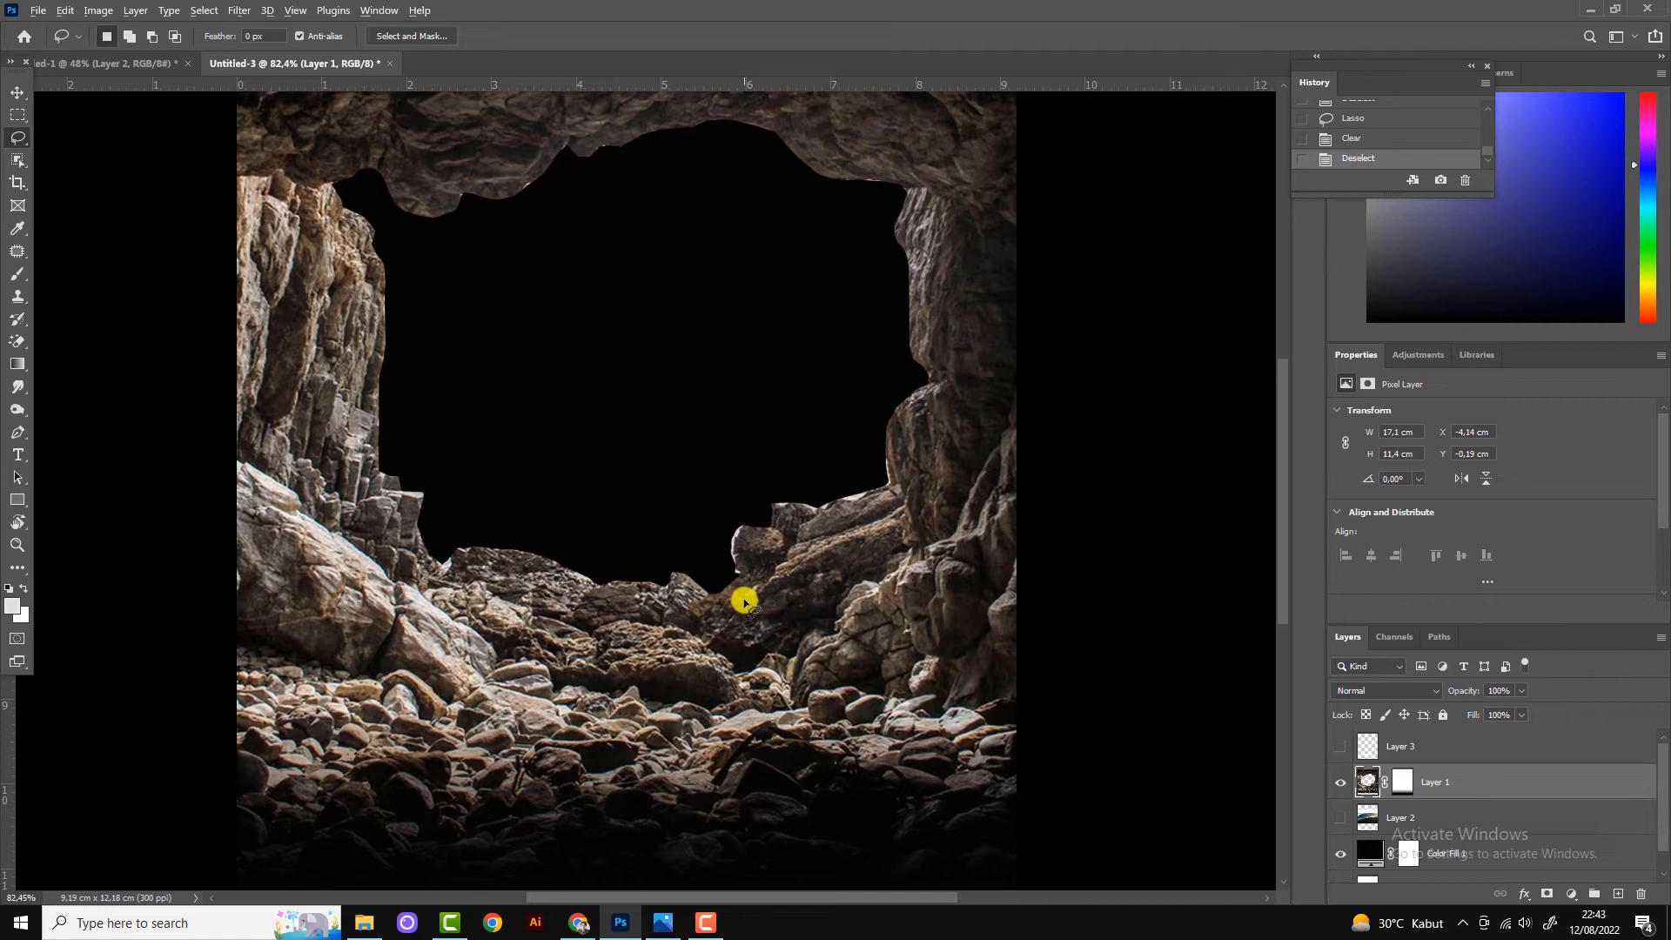
pyautogui.scroll(-1, 742, 597)
pyautogui.click(17, 90)
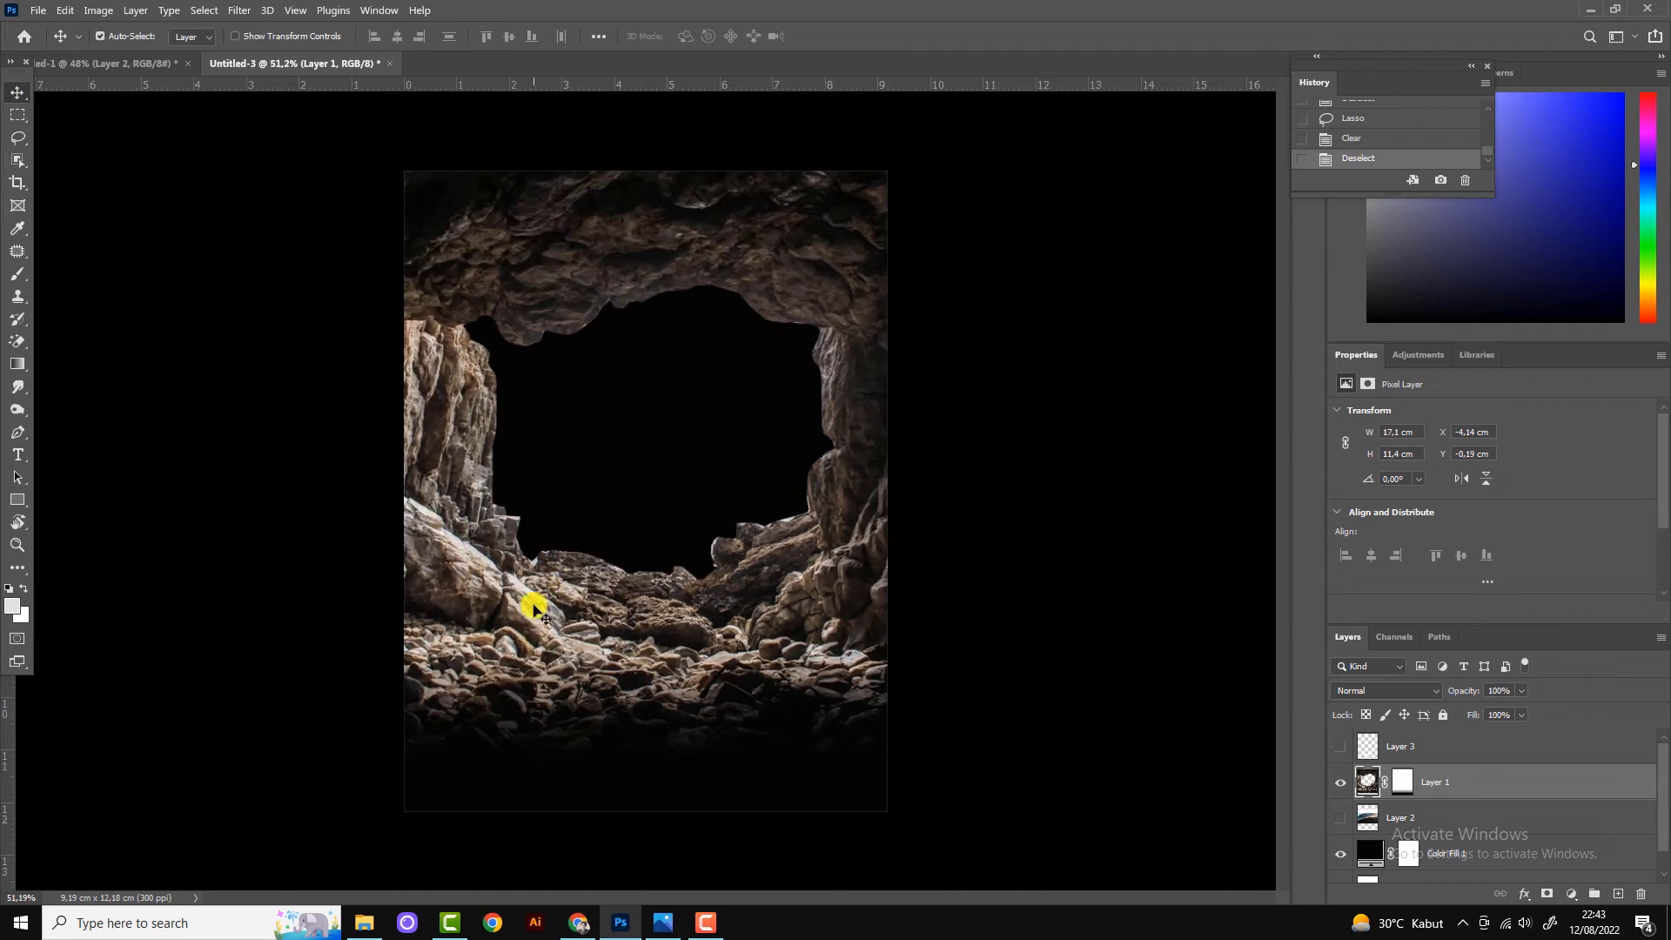
# Add a Levels adjustment clipped to the cave with midtones at 0.76.
pyautogui.click(1571, 895)
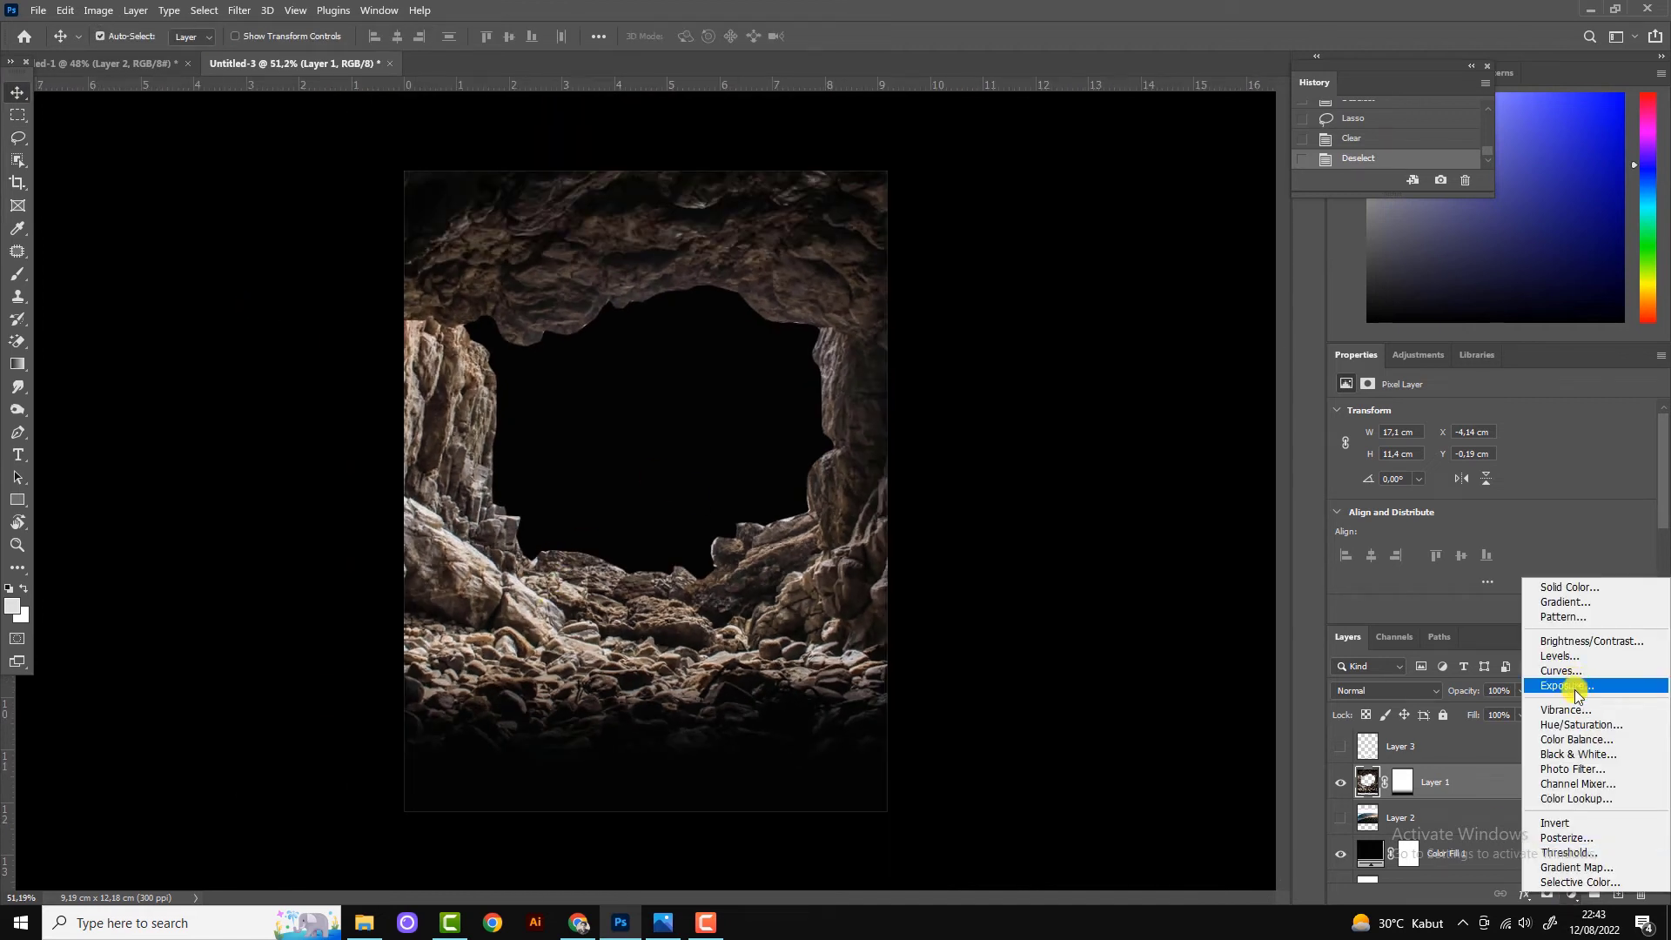
pyautogui.click(1559, 655)
pyautogui.hotkey('ctrl', 'alt', 'g')
pyautogui.moveTo(1505, 539); pyautogui.dragTo(1524, 539)
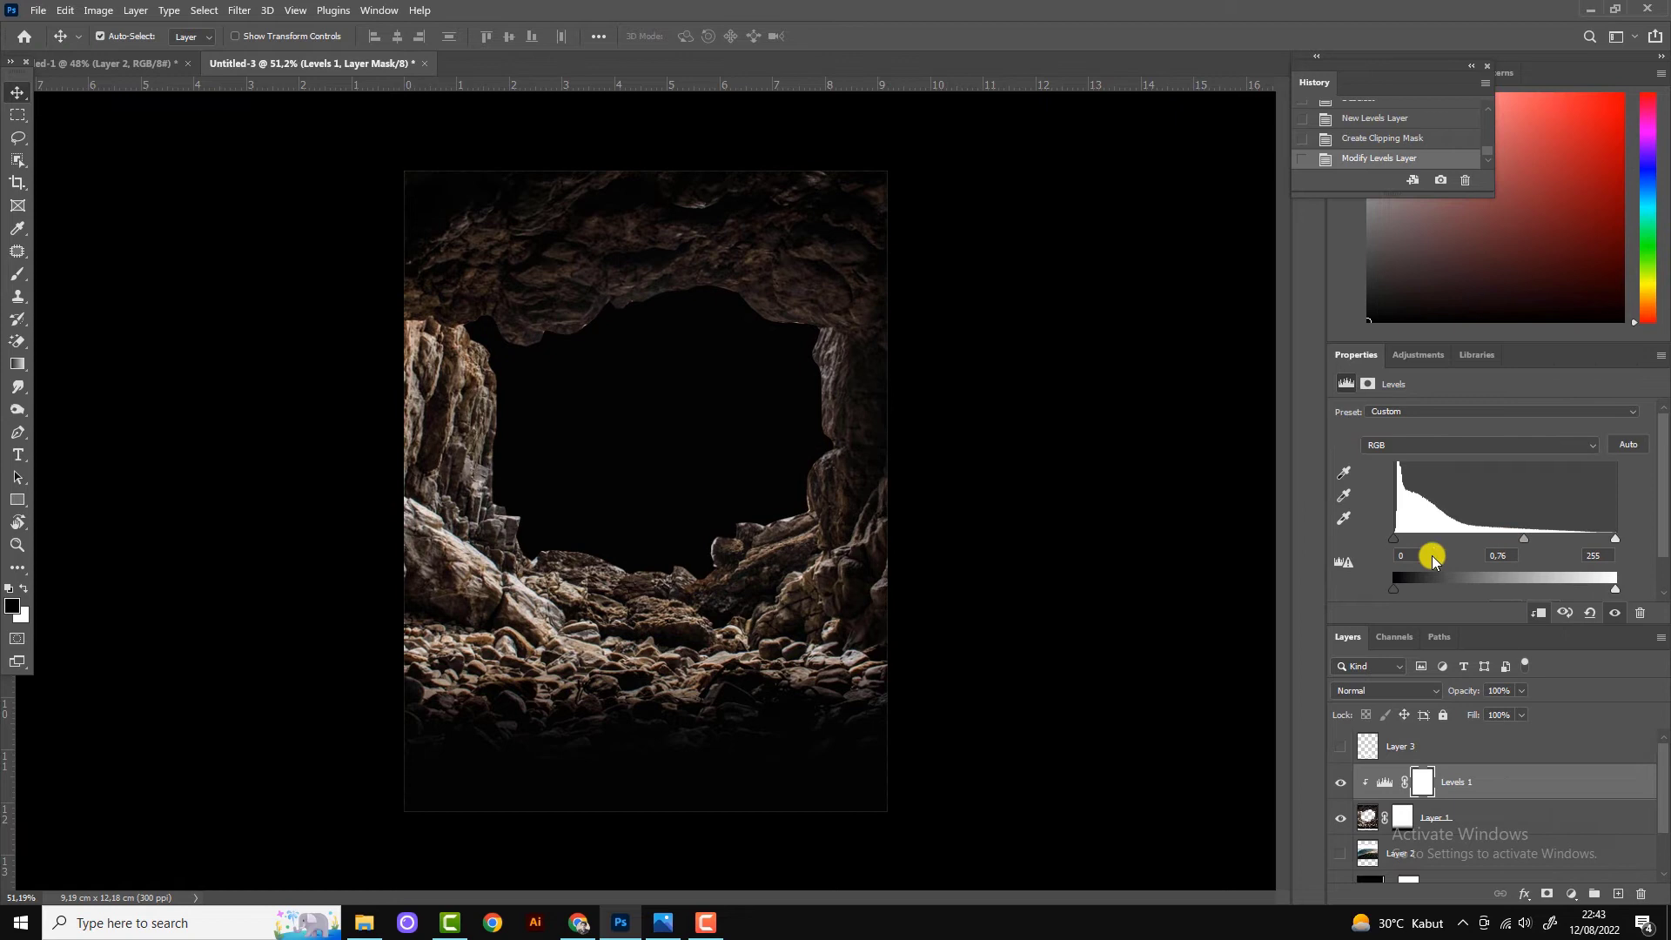
pyautogui.click(803, 653)
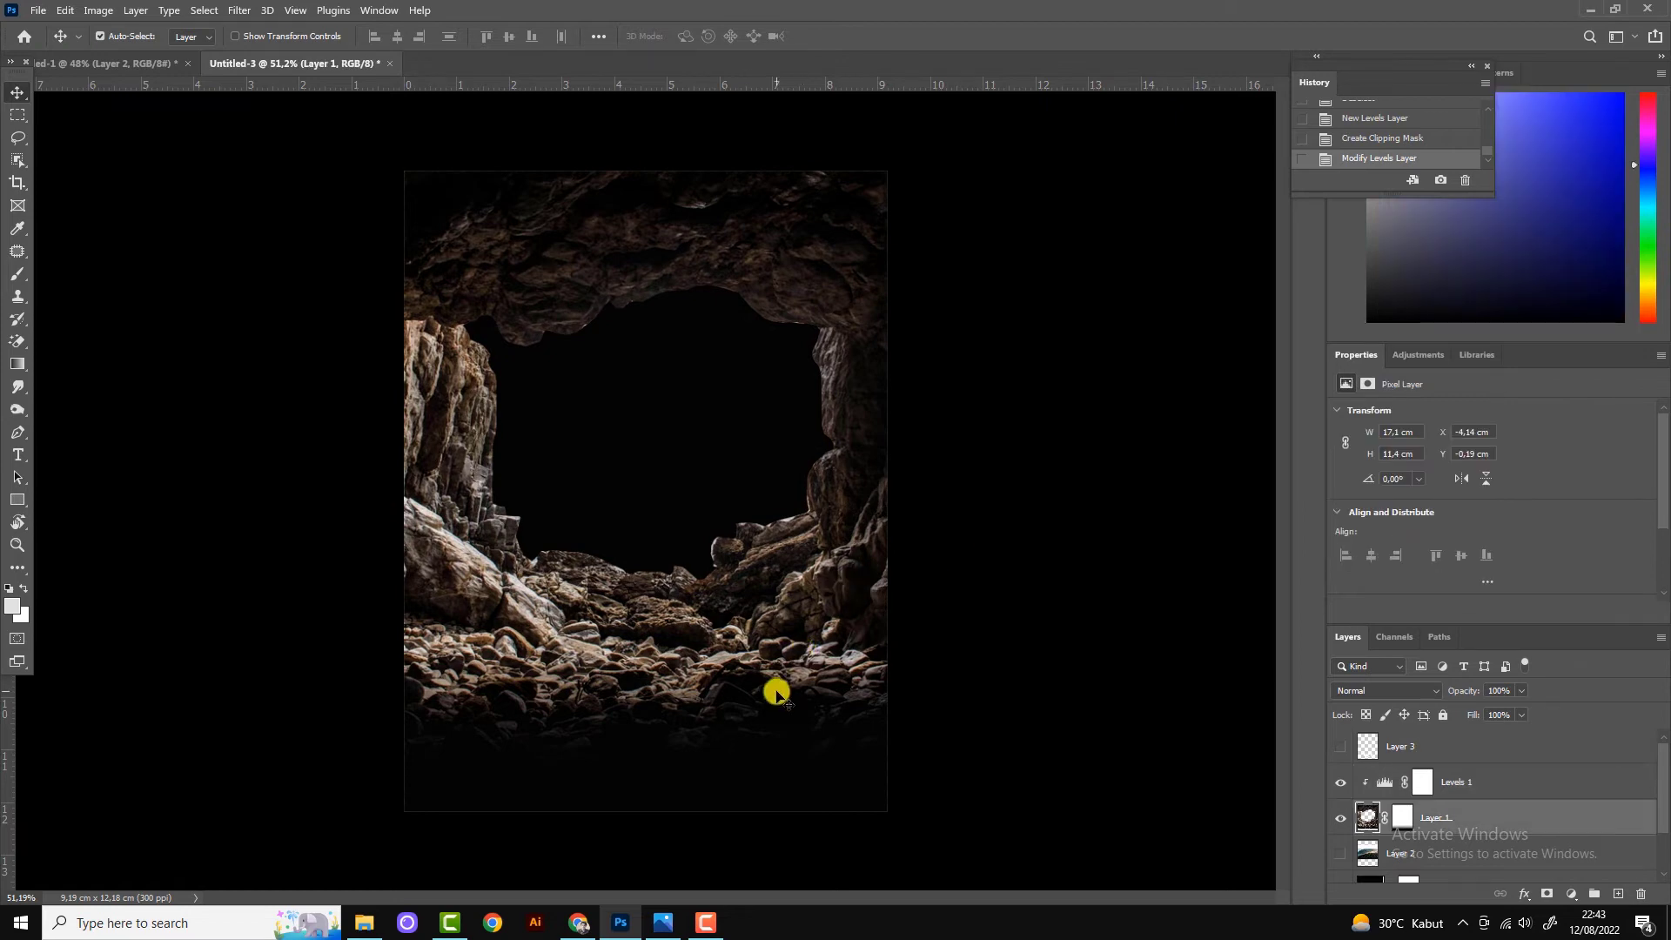
# Add a clipped Color Balance adjustment with Red +14 and Blue -18.
pyautogui.click(1584, 892)
pyautogui.click(1566, 731)
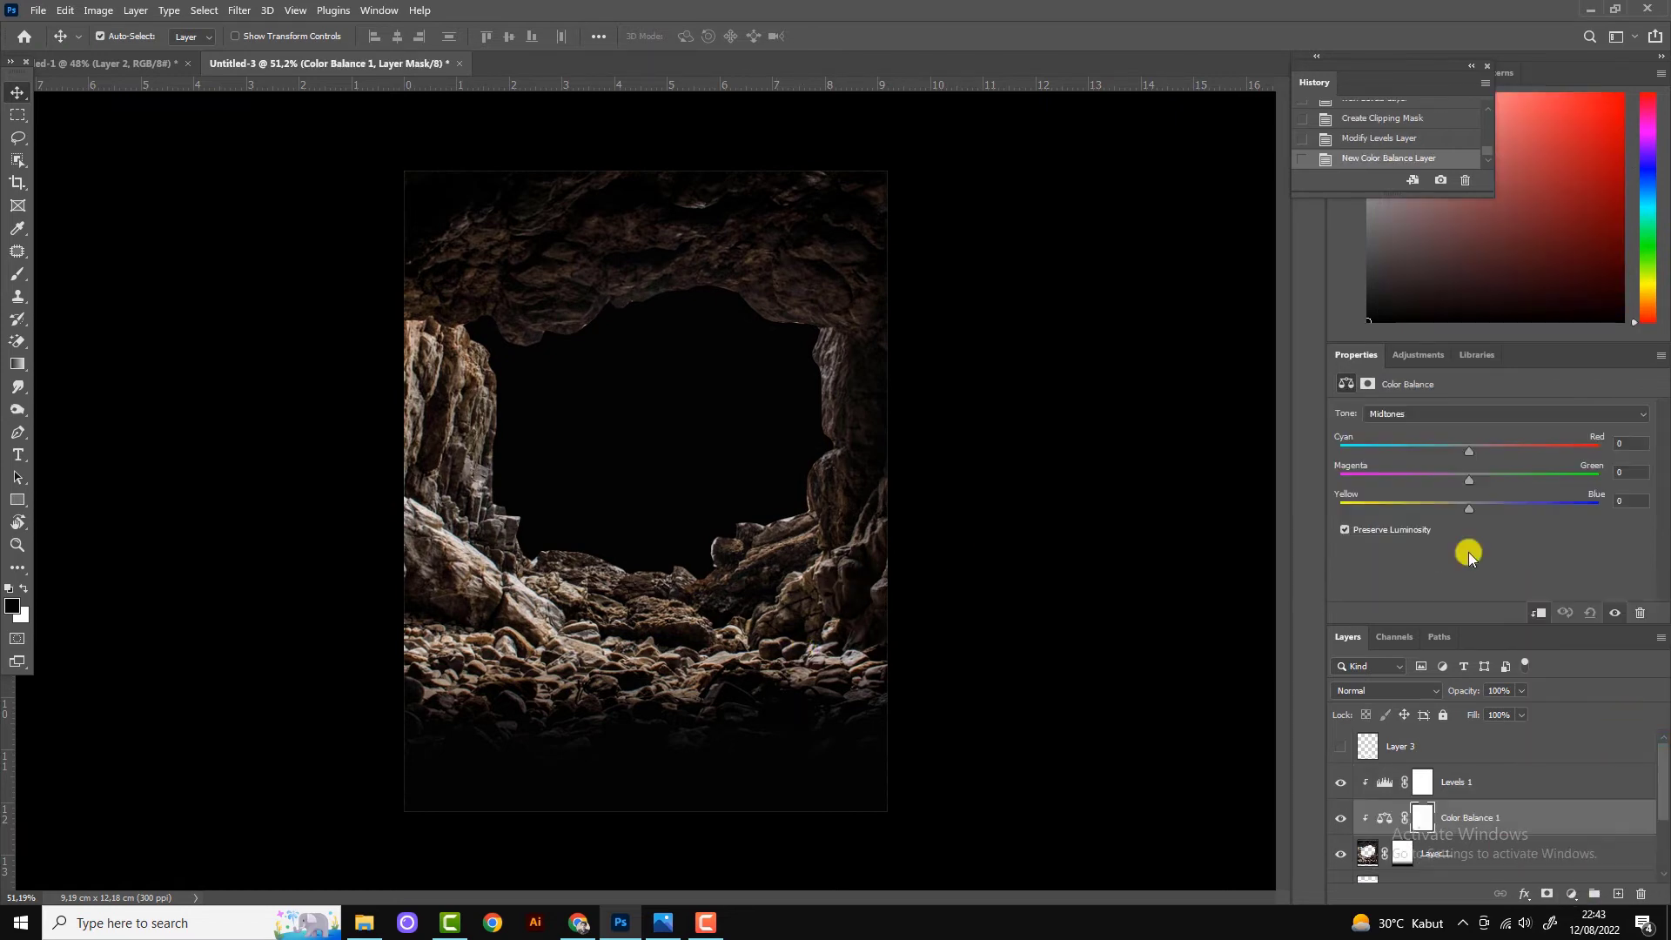
pyautogui.moveTo(1468, 452)
pyautogui.mouseDown()
pyautogui.moveTo(1487, 452)
pyautogui.moveTo(1445, 503)
pyautogui.moveTo(1475, 479)
pyautogui.mouseUp()
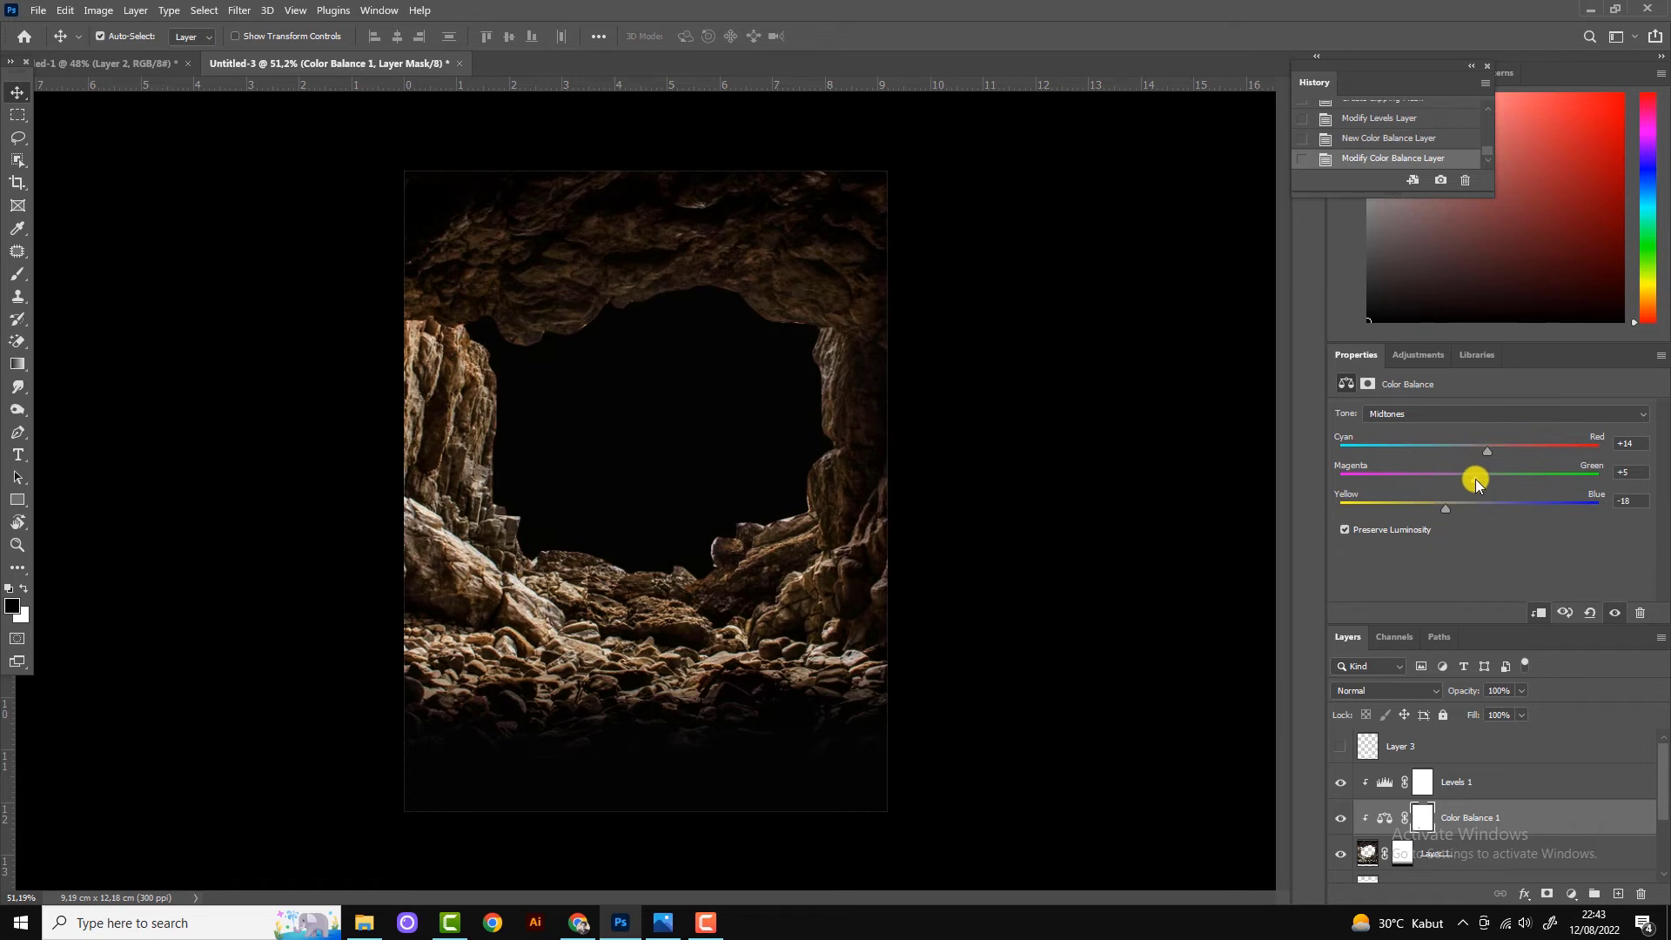
pyautogui.click(810, 644)
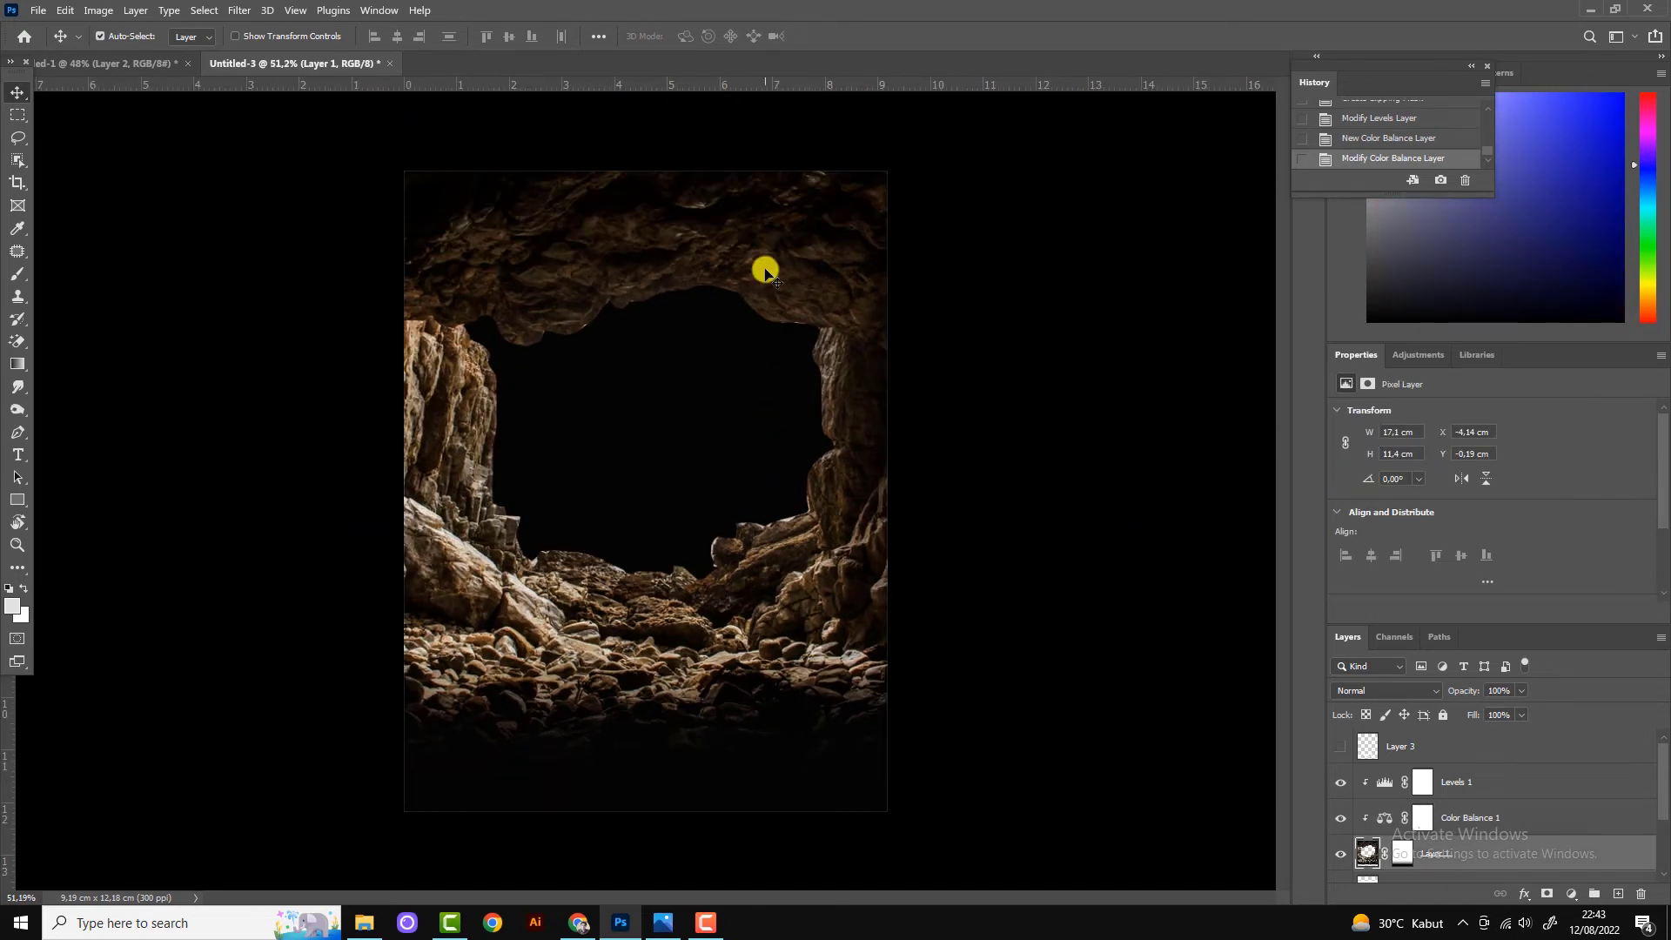
# On Layer 1's mask, fade the top, left and right edges to black with gradients.
pyautogui.click(1342, 854)
pyautogui.click(1342, 855)
pyautogui.click(1402, 854)
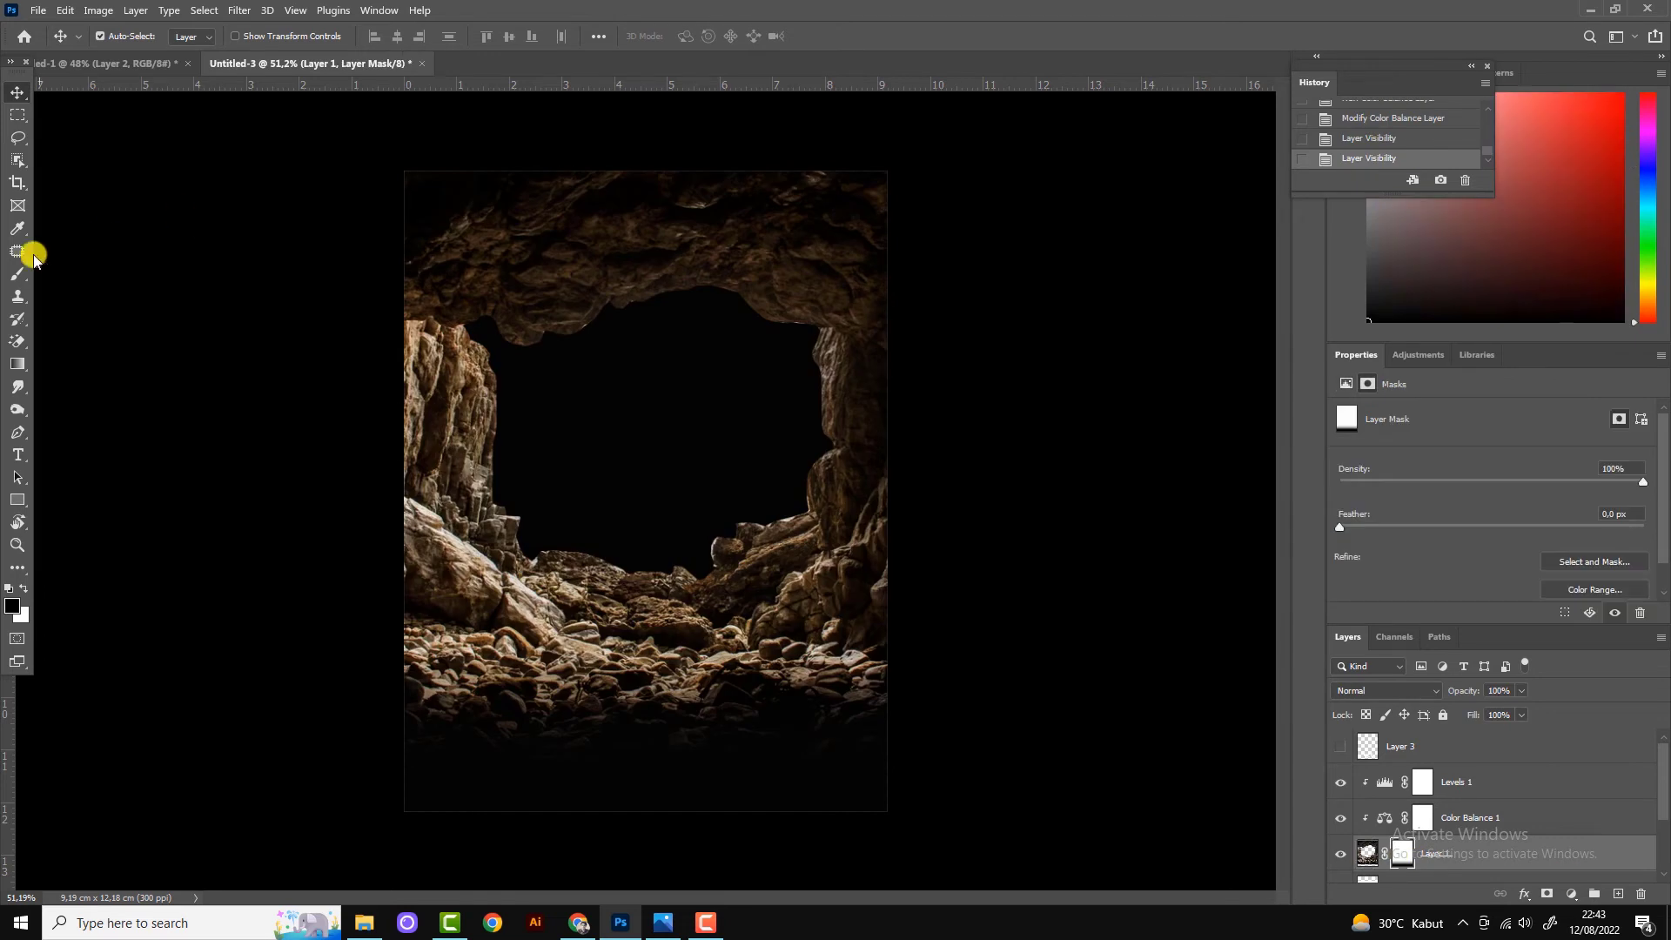
pyautogui.click(18, 364)
pyautogui.moveTo(729, 147); pyautogui.dragTo(687, 162)
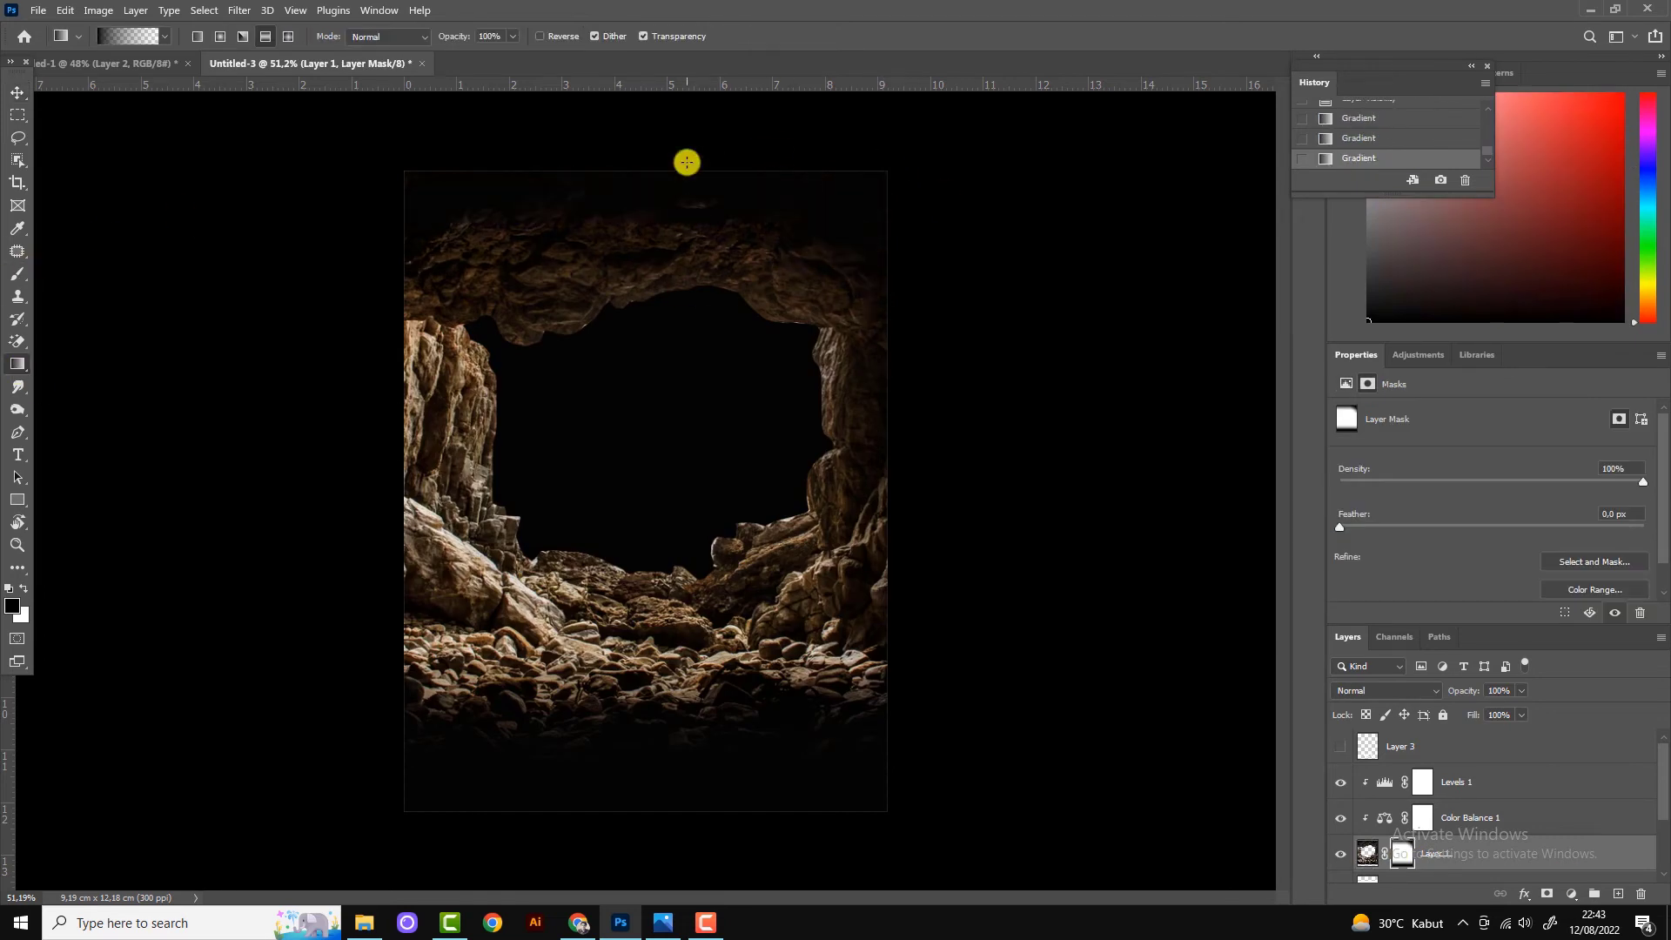
pyautogui.moveTo(407, 529)
pyautogui.mouseDown()
pyautogui.moveTo(473, 451)
pyautogui.moveTo(407, 225)
pyautogui.mouseUp()
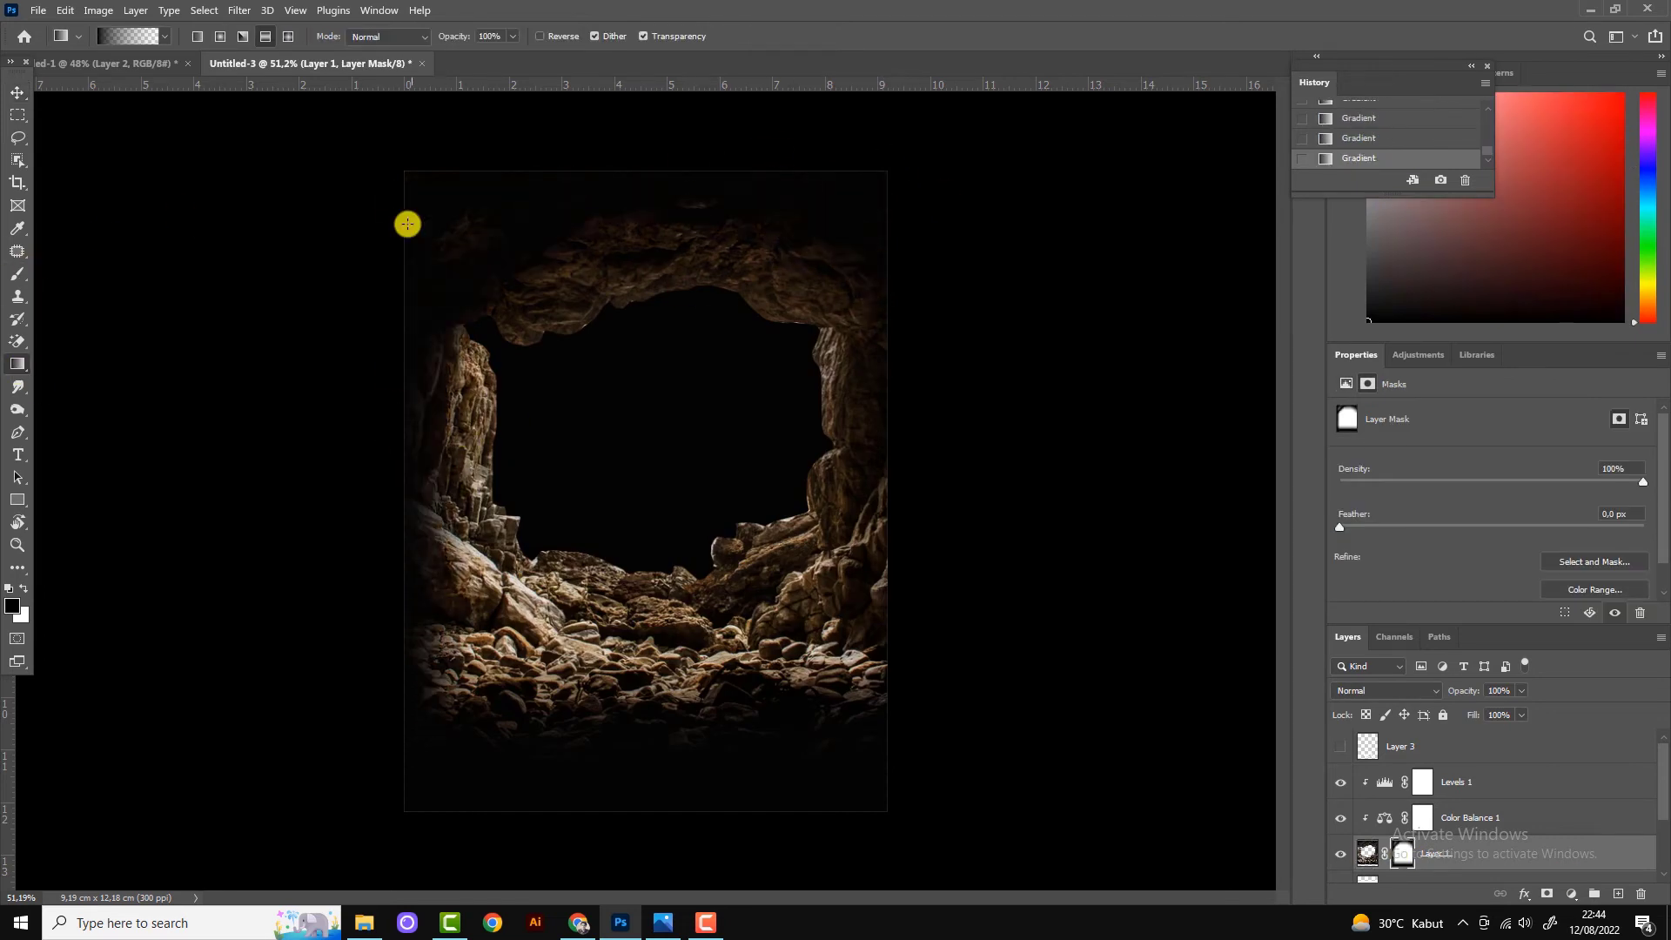
pyautogui.moveTo(869, 437); pyautogui.dragTo(821, 515)
pyautogui.scroll(-2, 821, 515)
pyautogui.scroll(3, 850, 656)
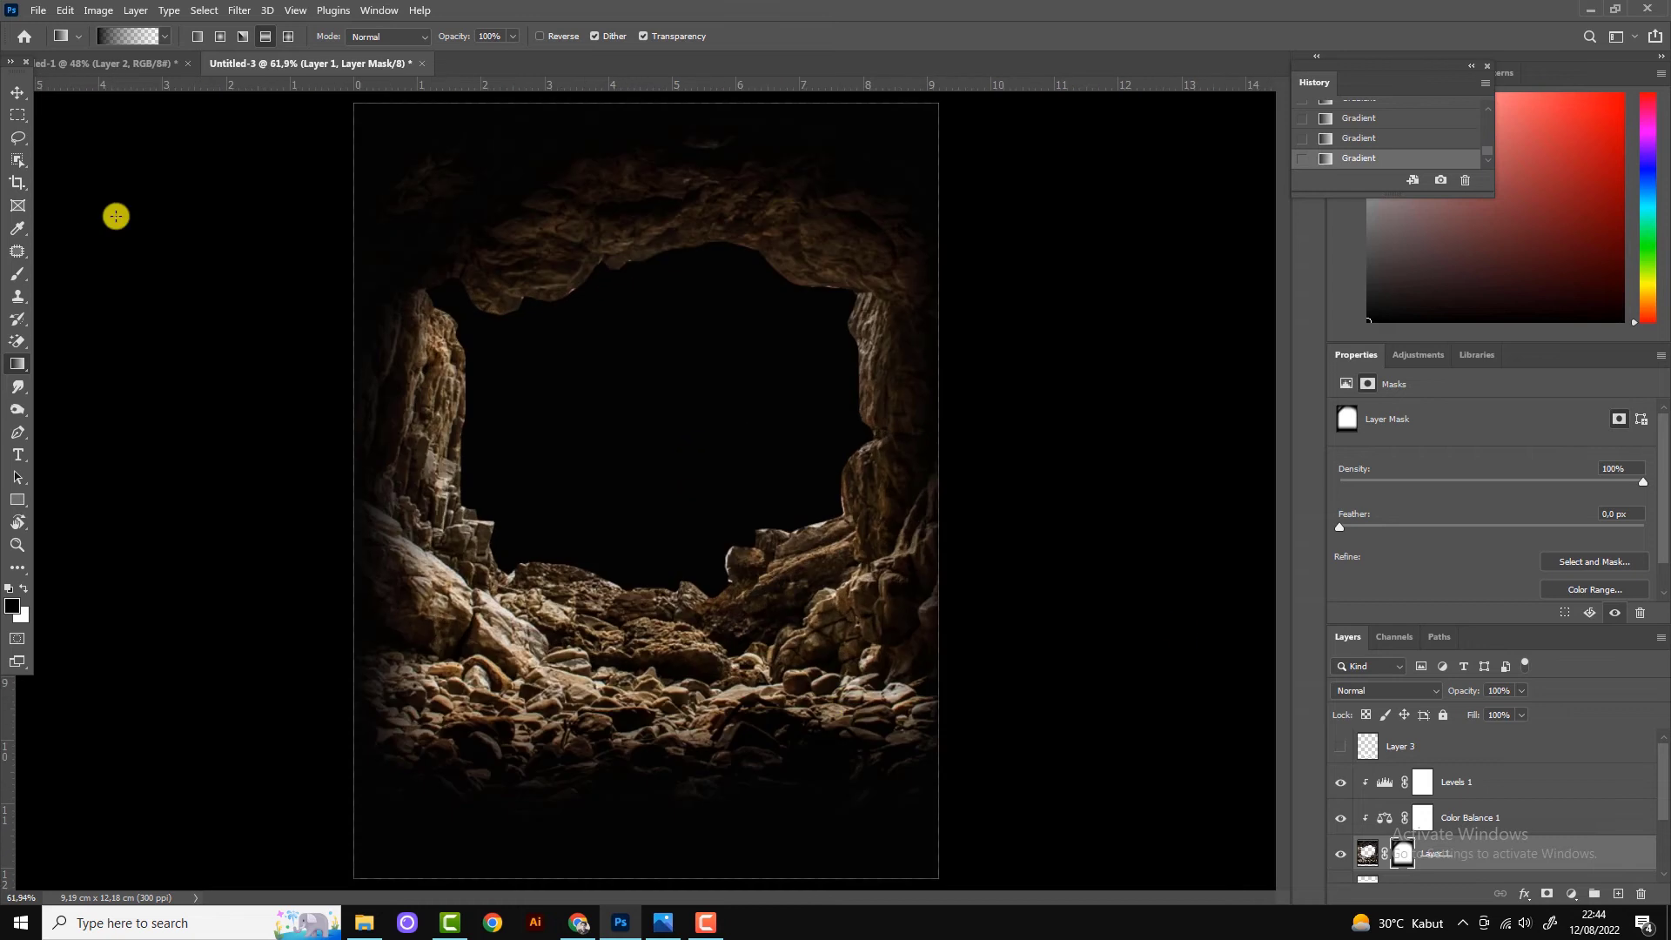
pyautogui.scroll(-3, 116, 213)
pyautogui.press('v')
pyautogui.scroll(2, 656, 625)
pyautogui.scroll(2, 657, 625)
# Trace the rock edge at the opening's lower right with the Pen and make it a selection.
pyautogui.click(18, 432)
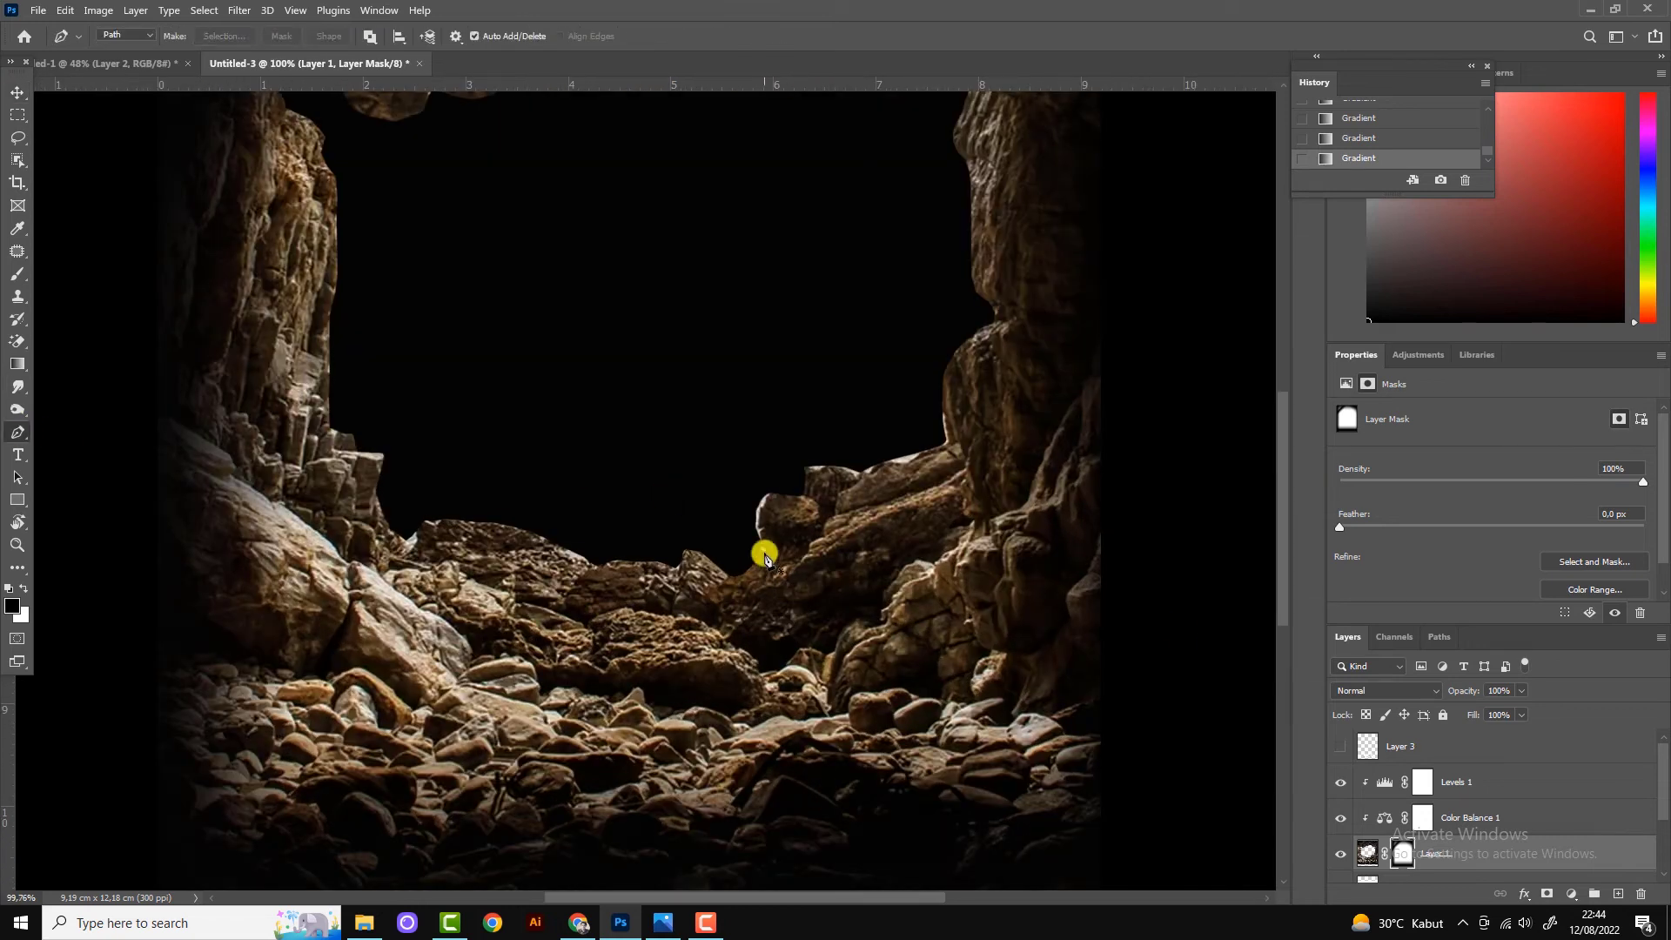
pyautogui.click(764, 550)
pyautogui.click(765, 529)
pyautogui.click(801, 479)
pyautogui.click(875, 474)
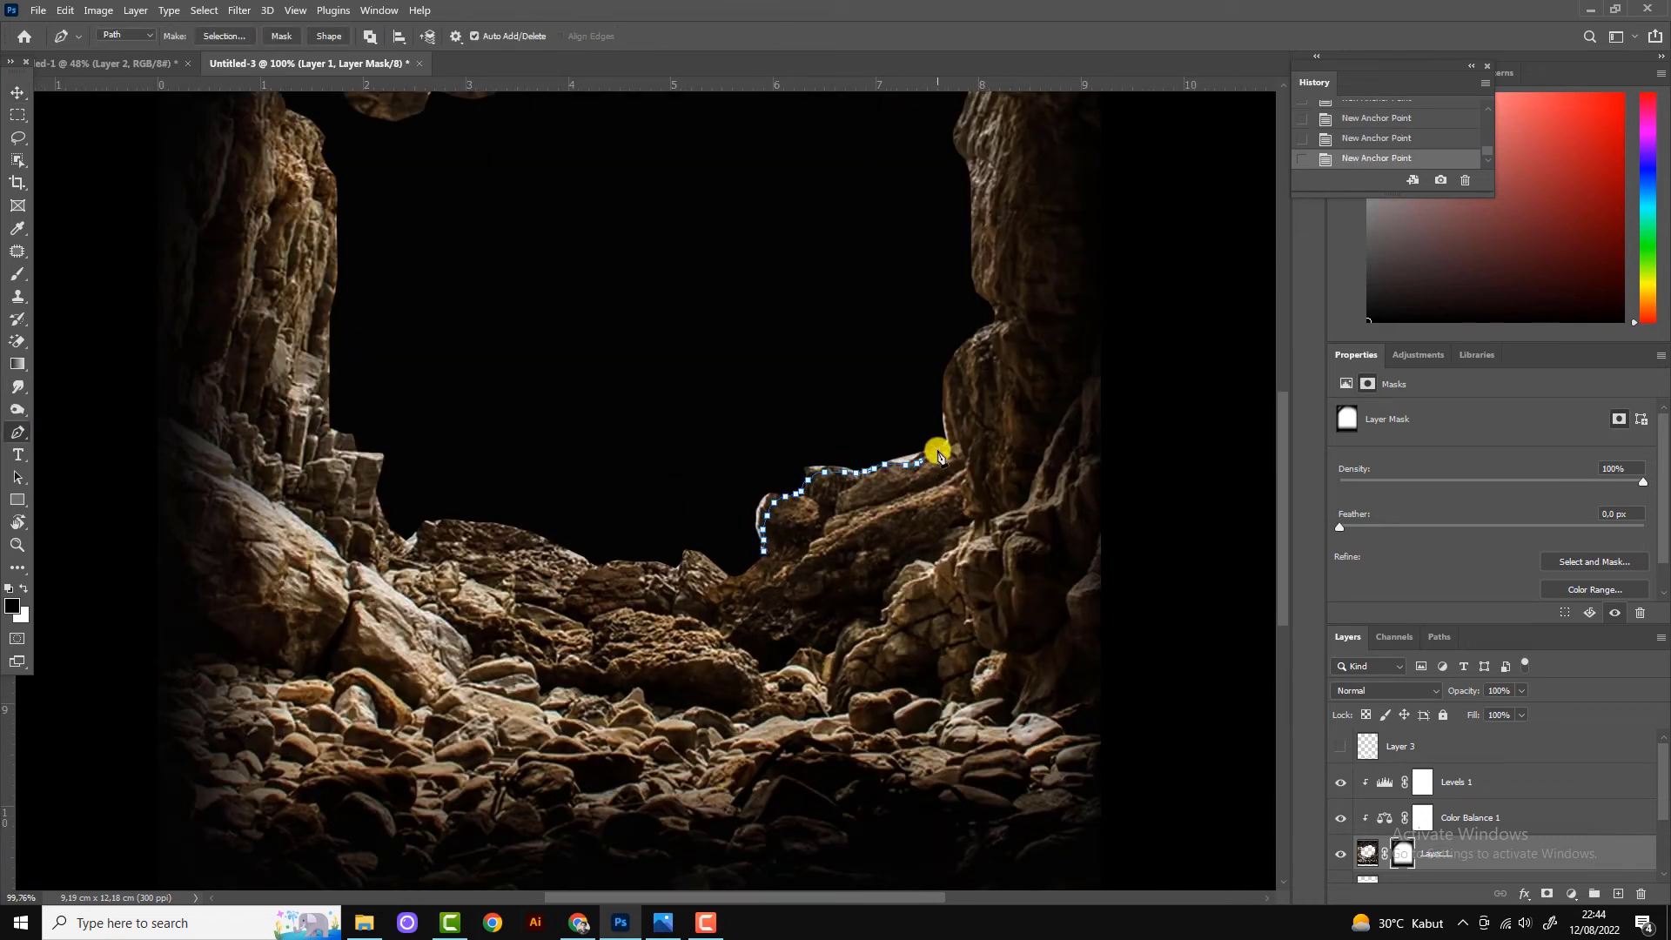
pyautogui.click(962, 335)
pyautogui.click(888, 295)
pyautogui.click(764, 550)
# Delete the selected rock area on Layer 1 and deselect.
pyautogui.hotkey('ctrl', 'Return')
pyautogui.press('Delete')
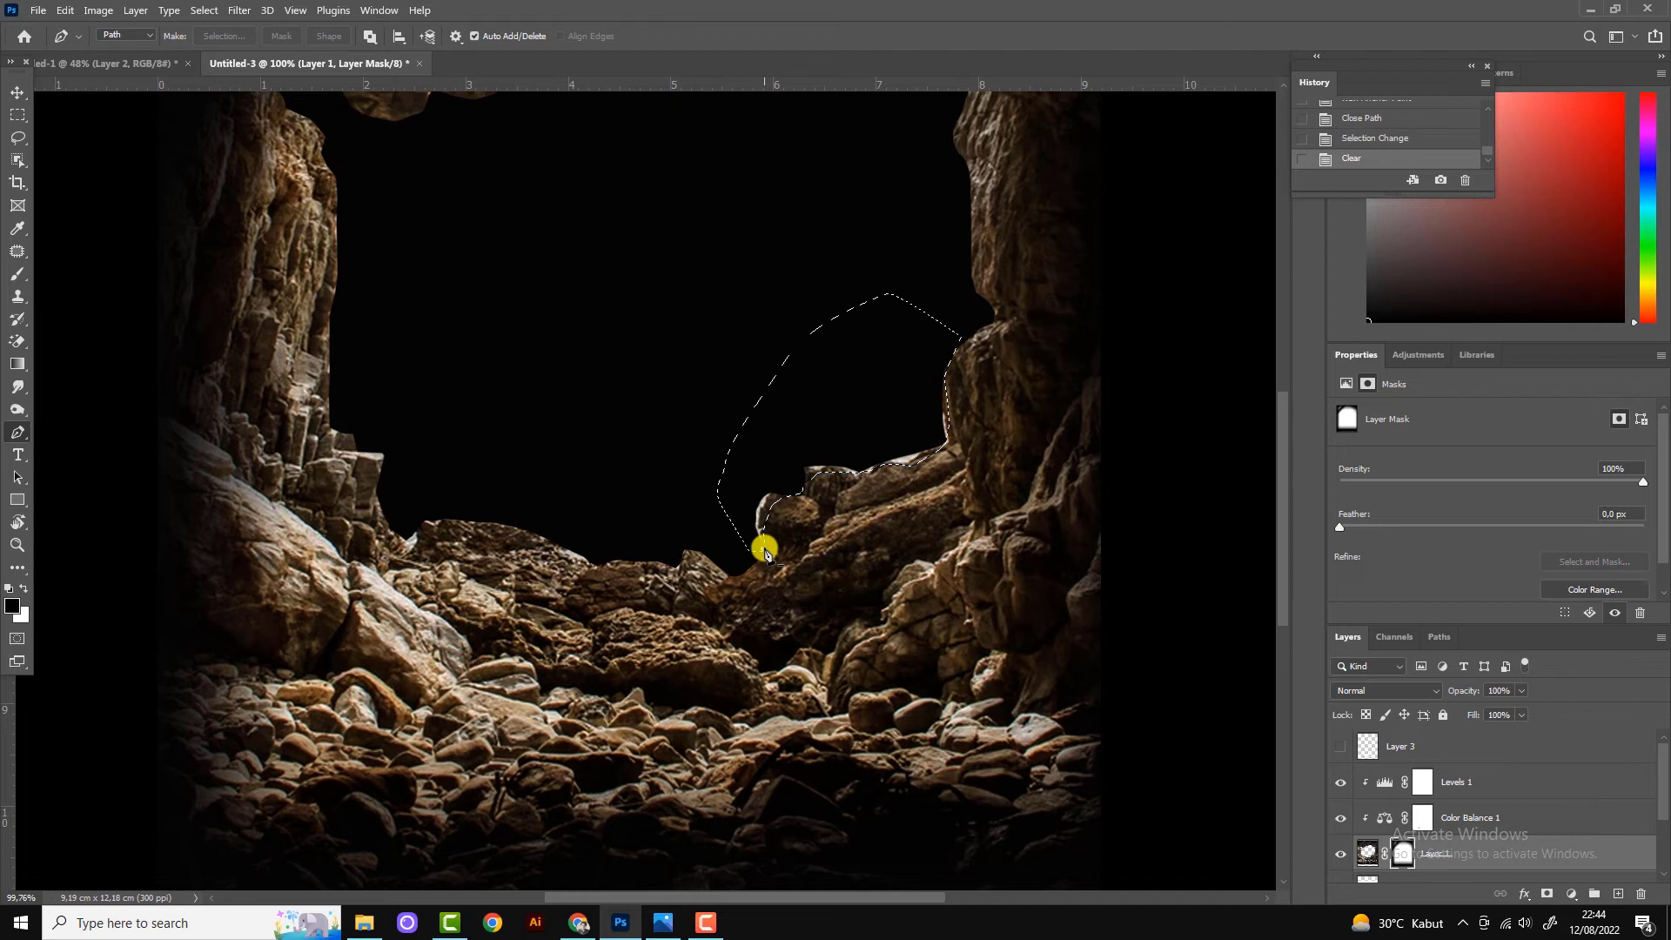
pyautogui.click(1364, 861)
pyautogui.press('Delete')
pyautogui.hotkey('ctrl', 'd')
pyautogui.scroll(-4, 768, 336)
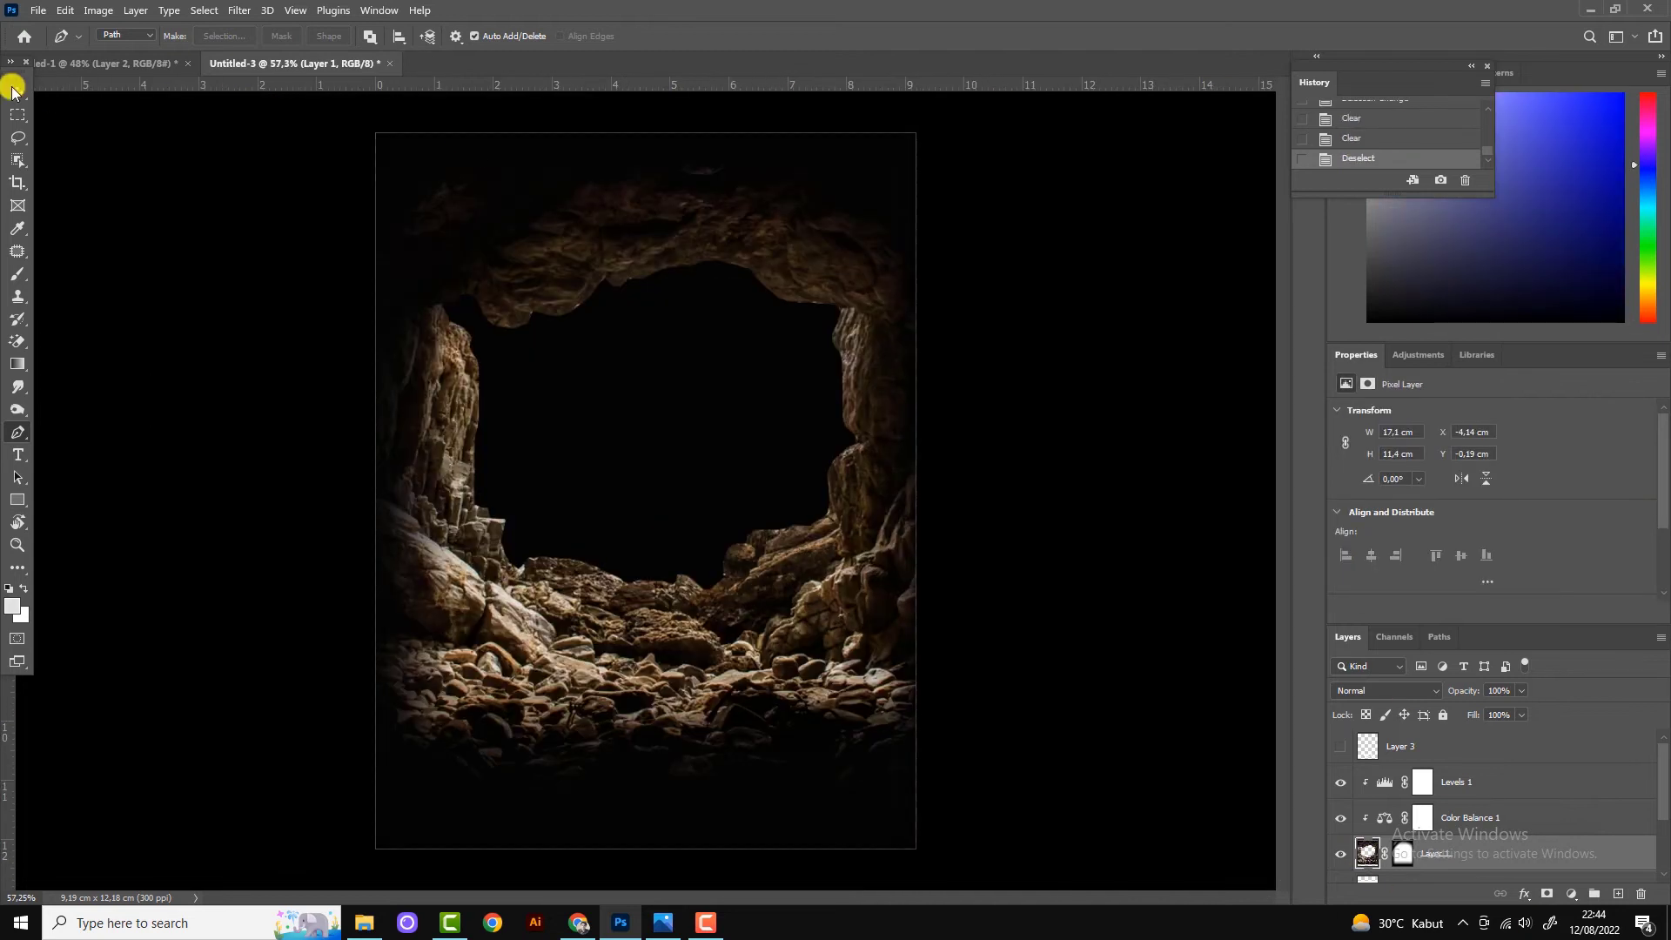
pyautogui.click(17, 91)
pyautogui.scroll(1, 635, 670)
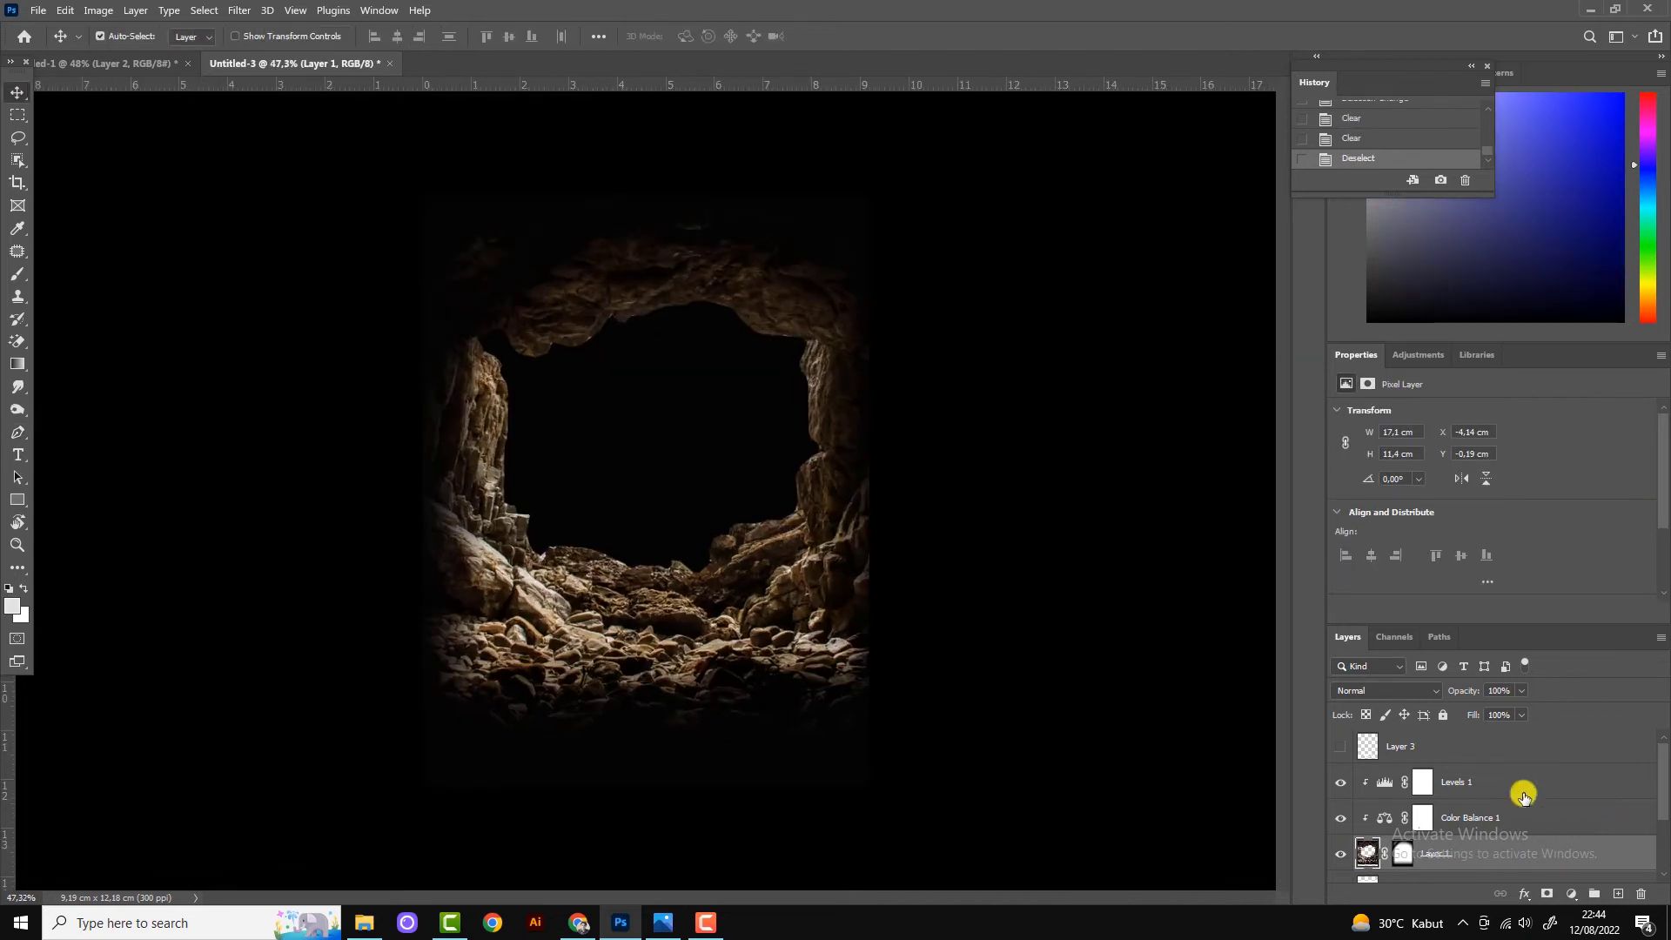
# Add a clipped, colorized Hue/Saturation layer tinting the cave warm golden brown.
pyautogui.click(1523, 796)
pyautogui.click(1571, 893)
pyautogui.click(1603, 719)
pyautogui.click(1539, 613)
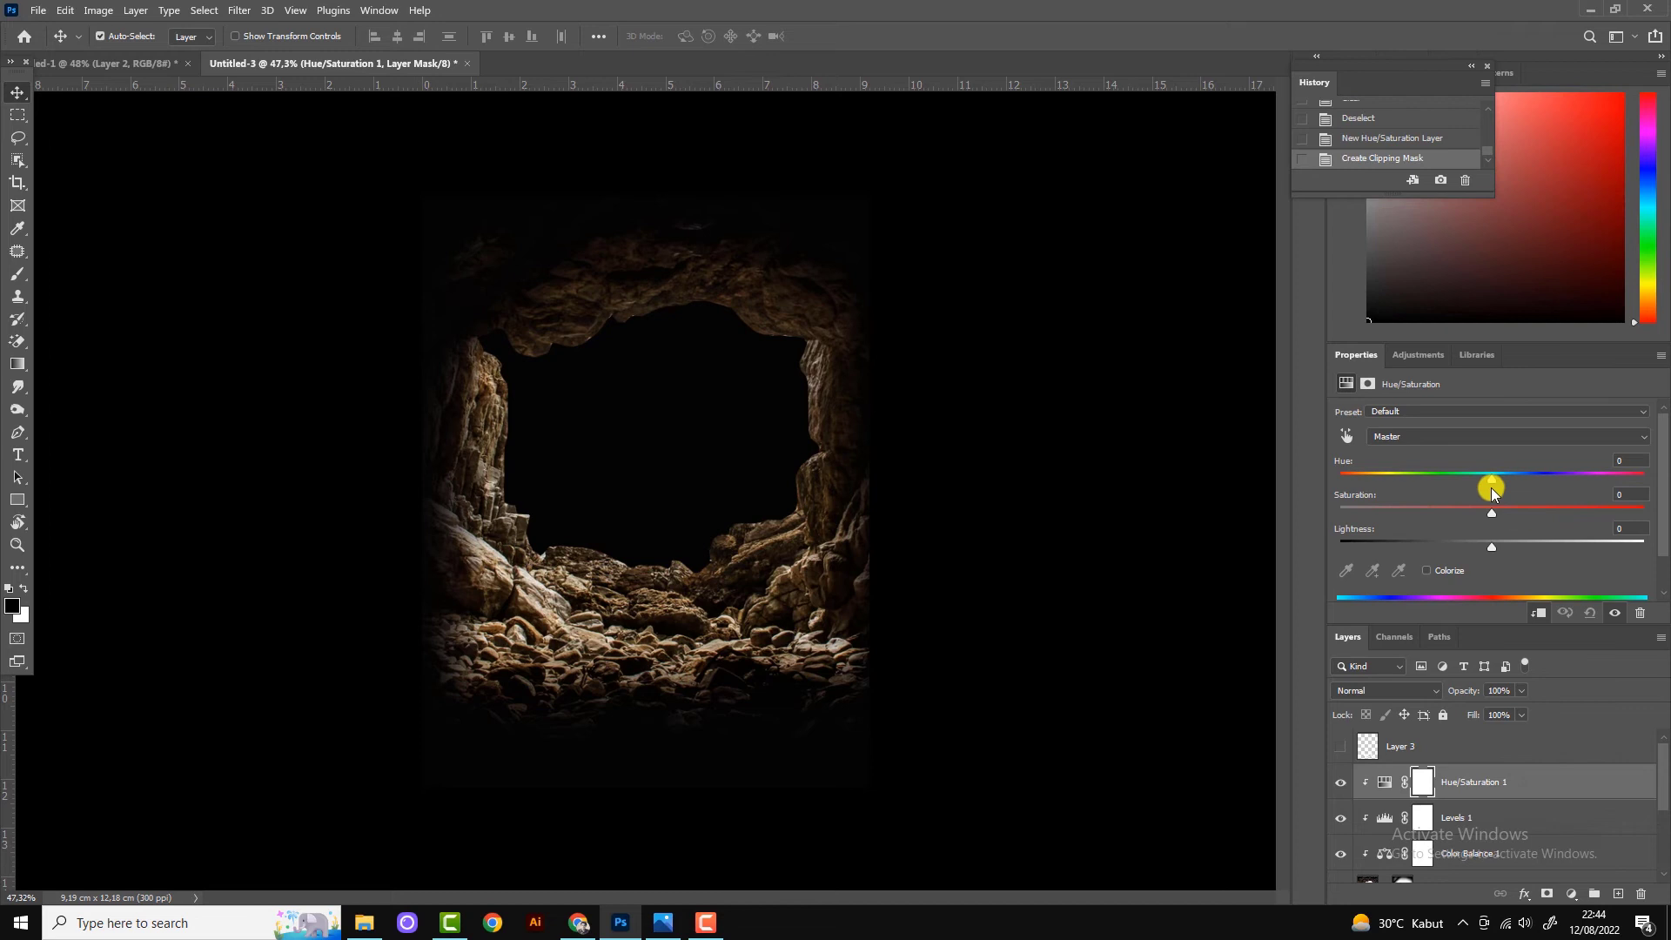
pyautogui.moveTo(1413, 479)
pyautogui.mouseDown()
pyautogui.moveTo(1350, 478)
pyautogui.moveTo(1374, 479)
pyautogui.mouseUp()
pyautogui.click(1426, 570)
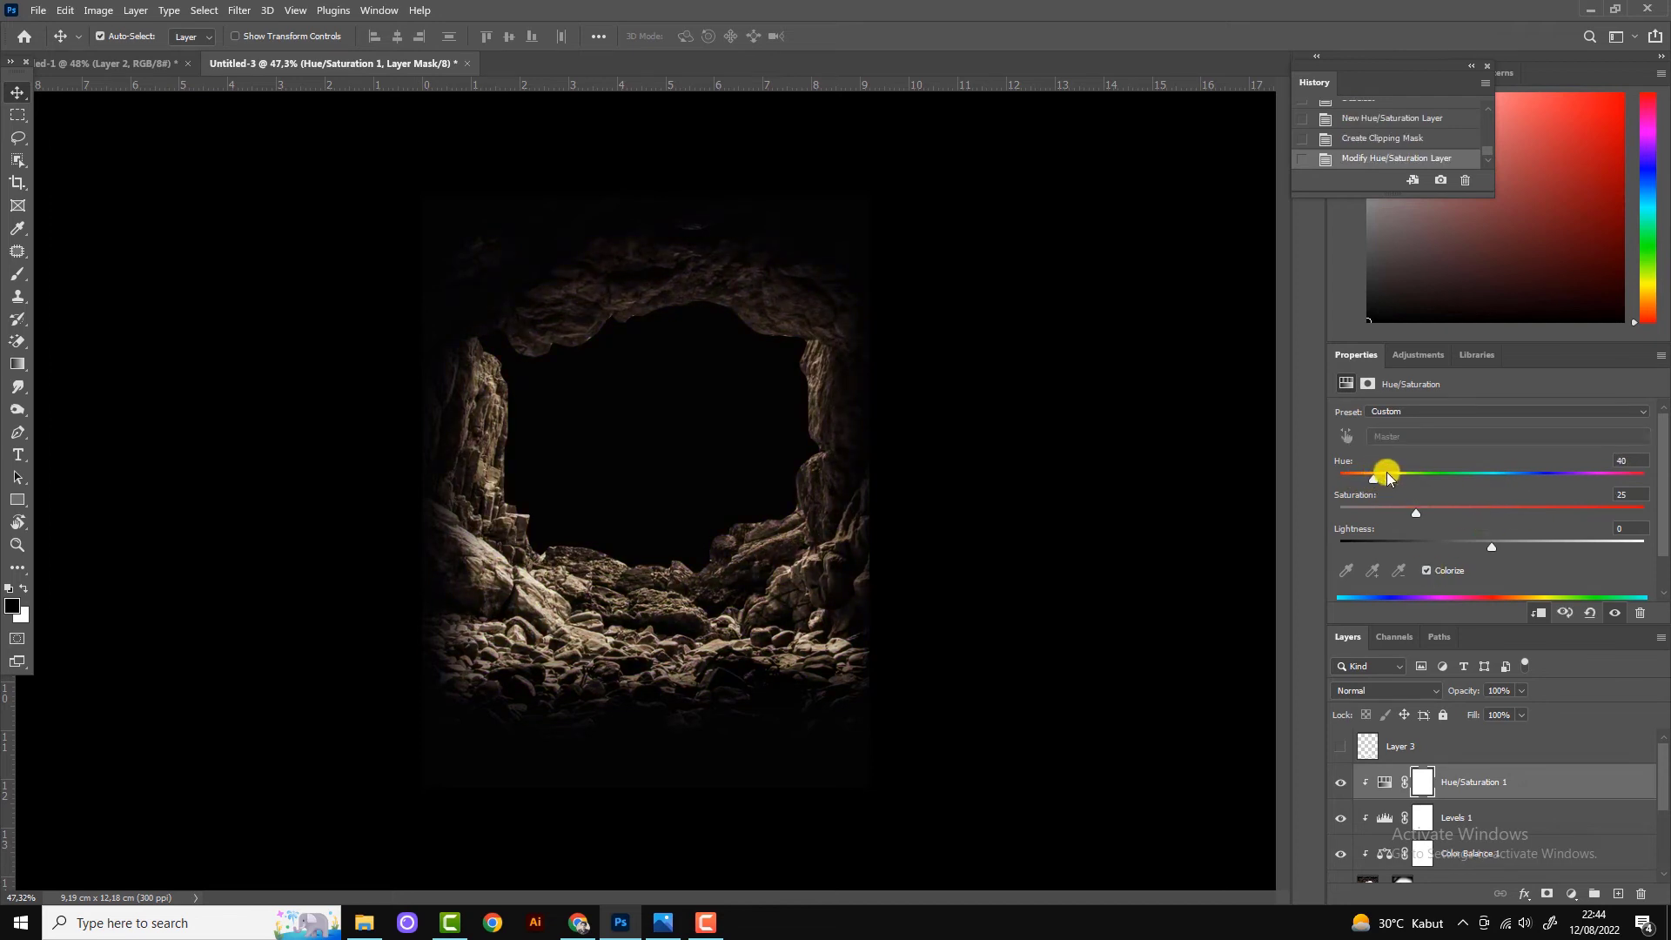
pyautogui.moveTo(1492, 547); pyautogui.dragTo(1494, 547)
pyautogui.moveTo(1374, 478); pyautogui.dragTo(1359, 478)
pyautogui.click(1493, 547)
pyautogui.click(1360, 479)
pyautogui.moveTo(1364, 475); pyautogui.dragTo(1370, 472)
pyautogui.moveTo(1492, 548); pyautogui.dragTo(1503, 546)
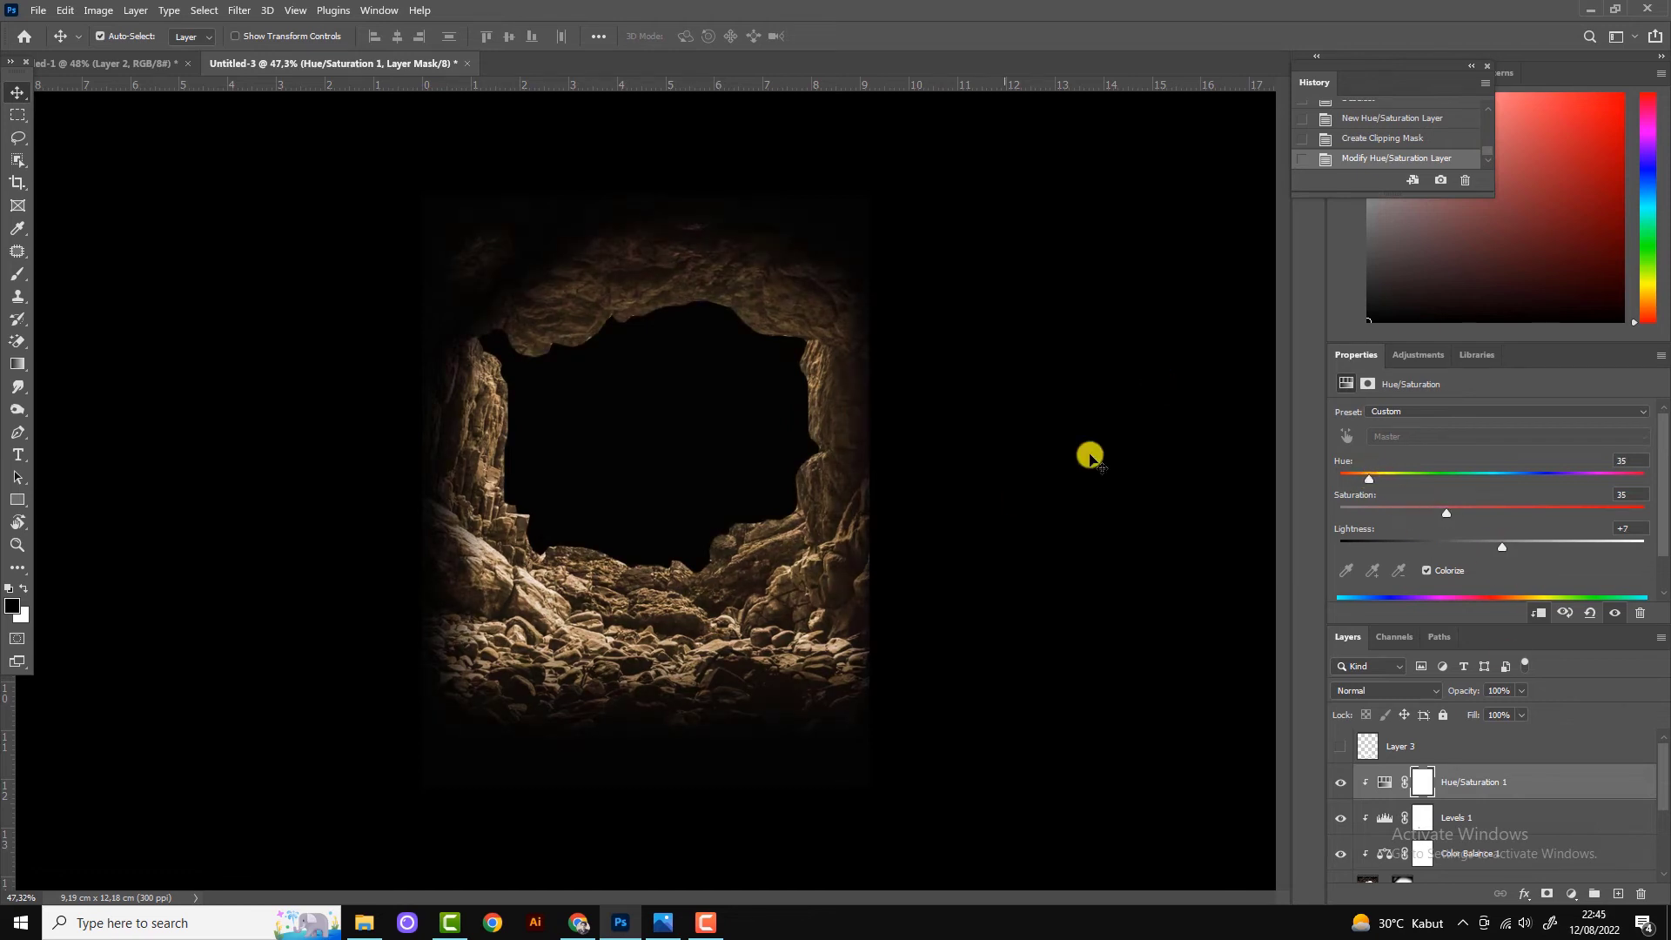
# Restrict the tint to the brighter rock via Blending Options, then select its mask.
pyautogui.doubleClick(1618, 783)
pyautogui.moveTo(1229, 800)
pyautogui.mouseDown()
pyautogui.moveTo(1280, 803)
pyautogui.moveTo(1246, 802)
pyautogui.mouseUp()
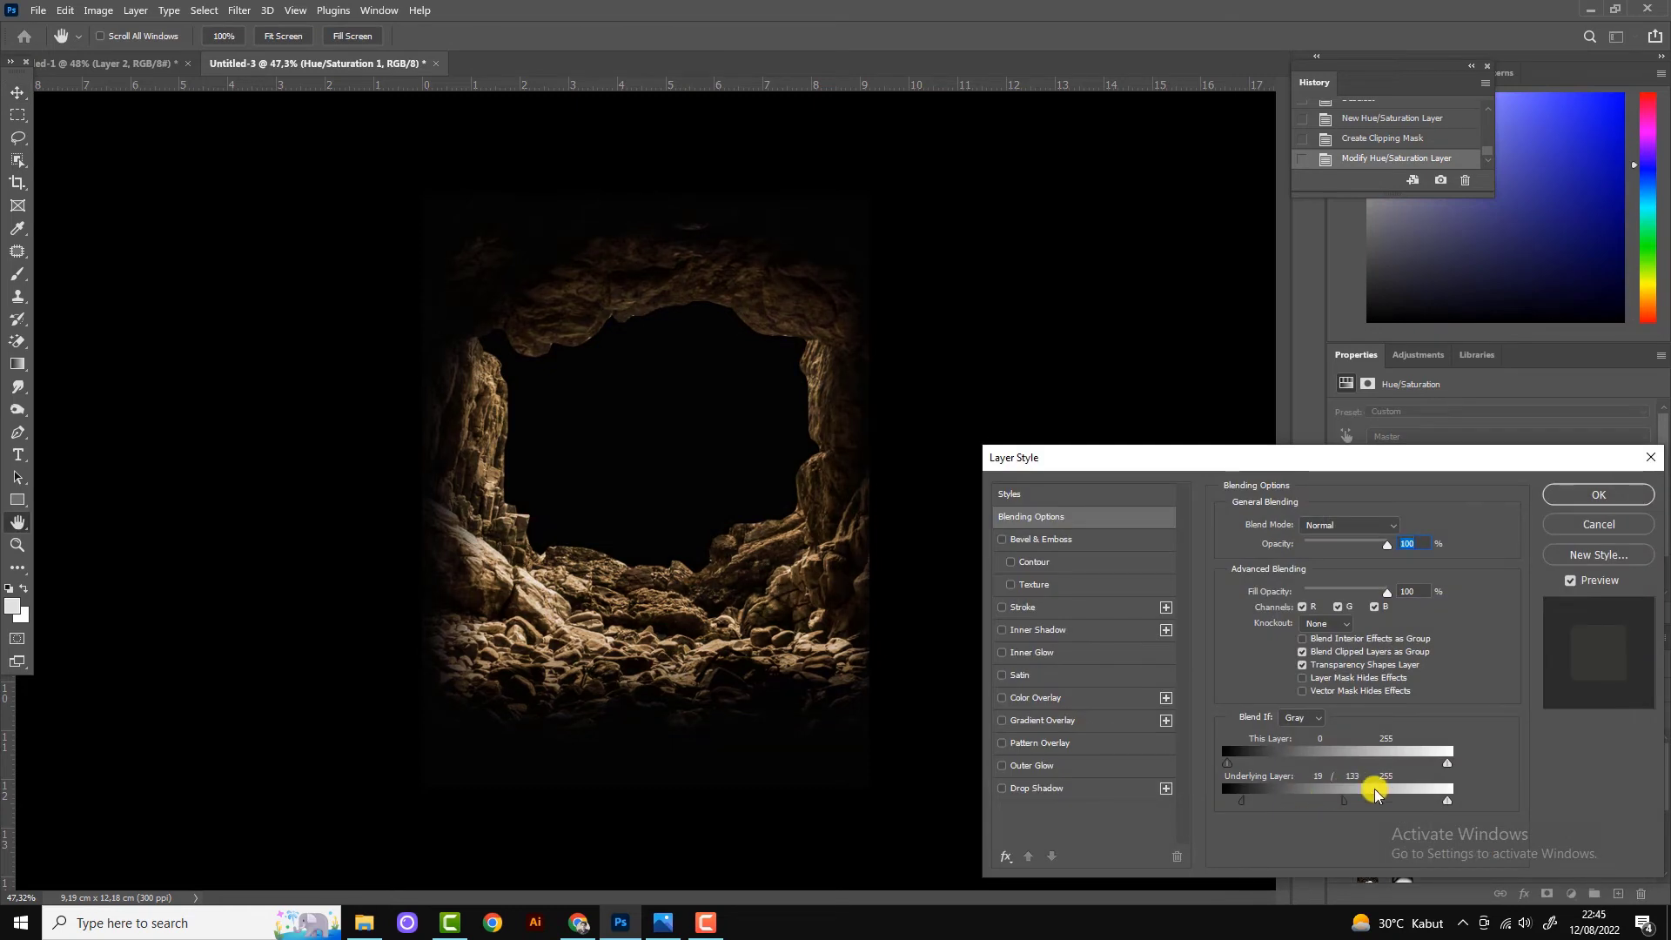
pyautogui.click(1598, 494)
pyautogui.click(1422, 781)
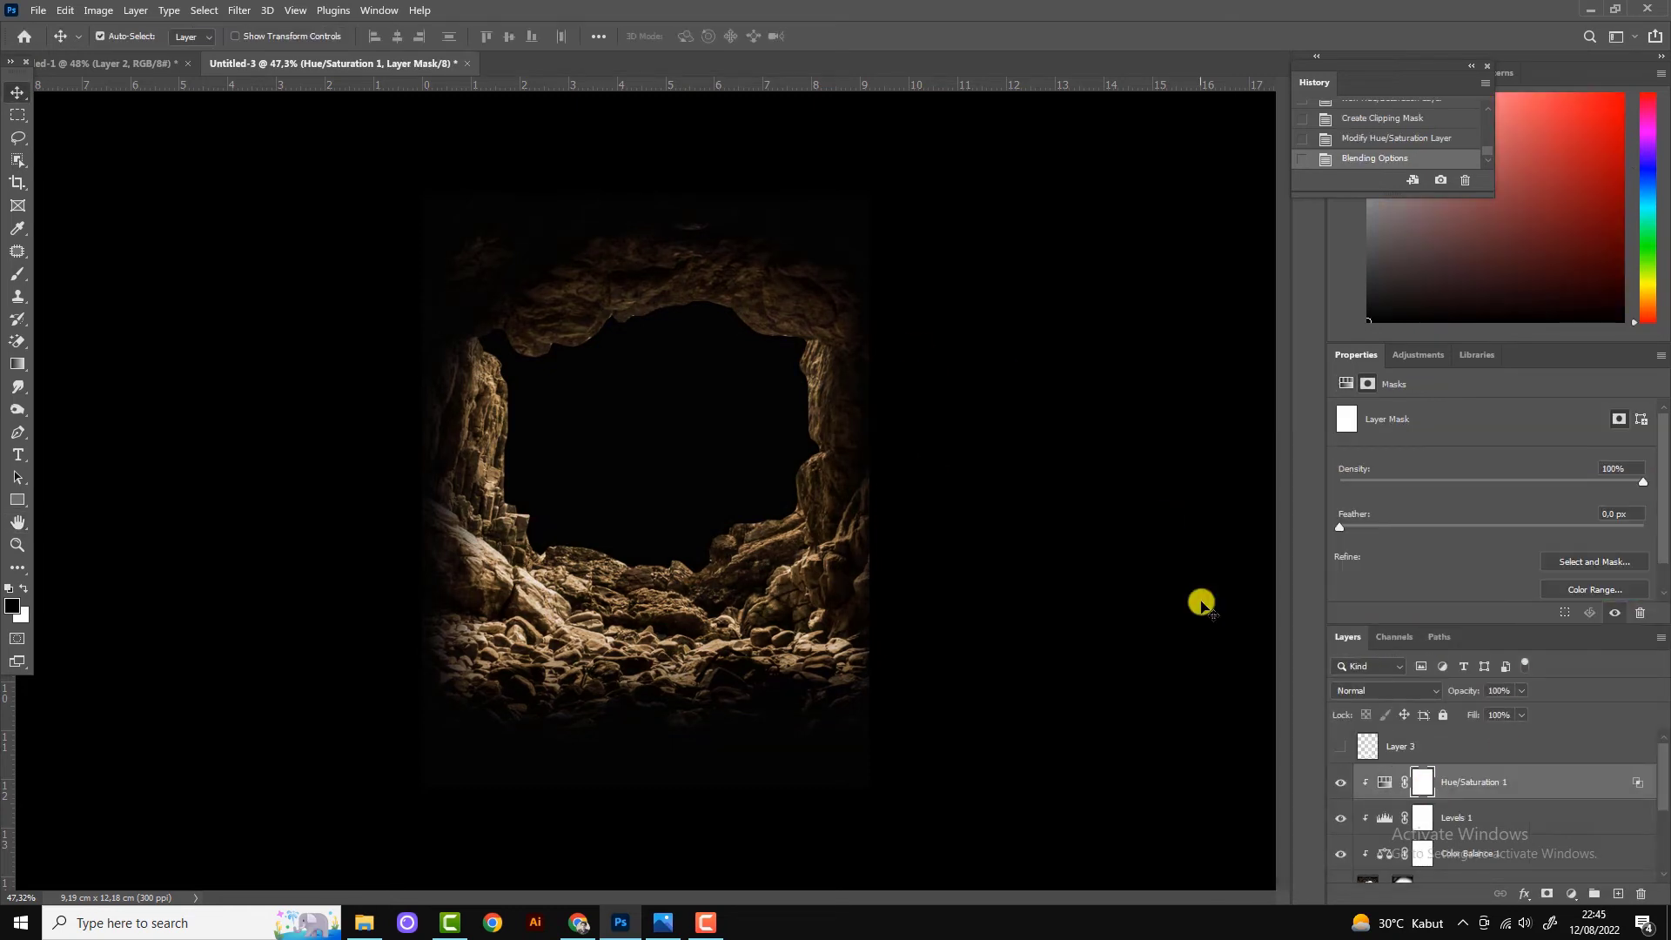
pyautogui.doubleClick(1341, 783)
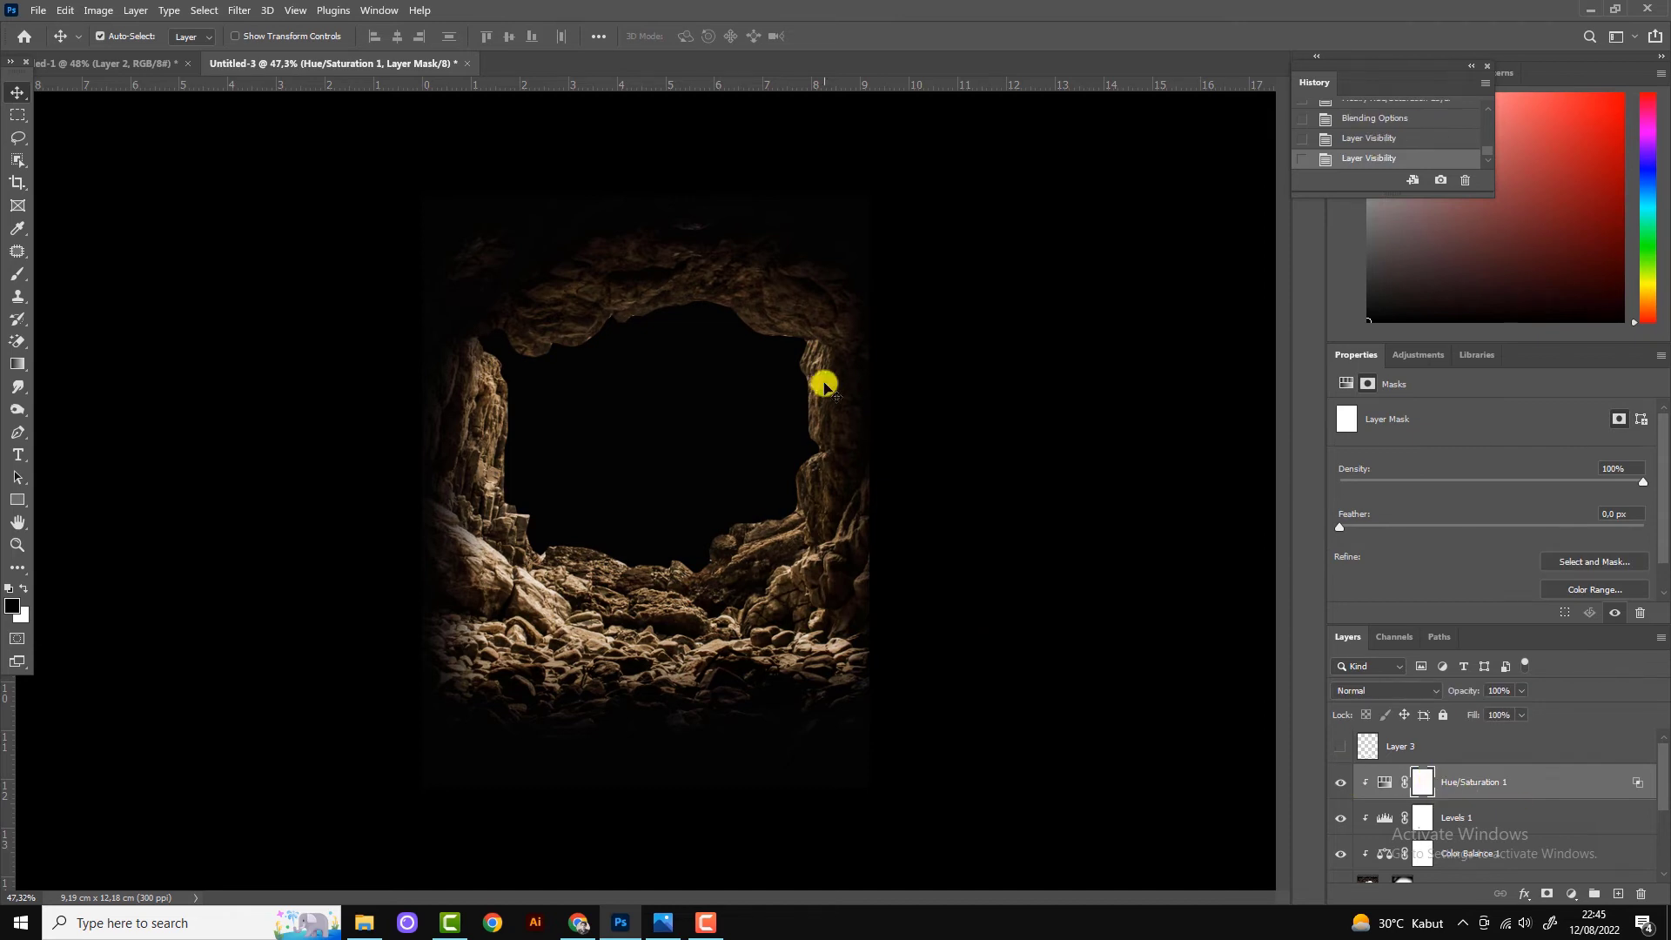
# Invert the Hue/Saturation mask and paint white over the cave edges and rim.
pyautogui.hotkey('ctrl', 'i')
pyautogui.press('b')
pyautogui.click(25, 588)
pyautogui.scroll(1, 541, 507)
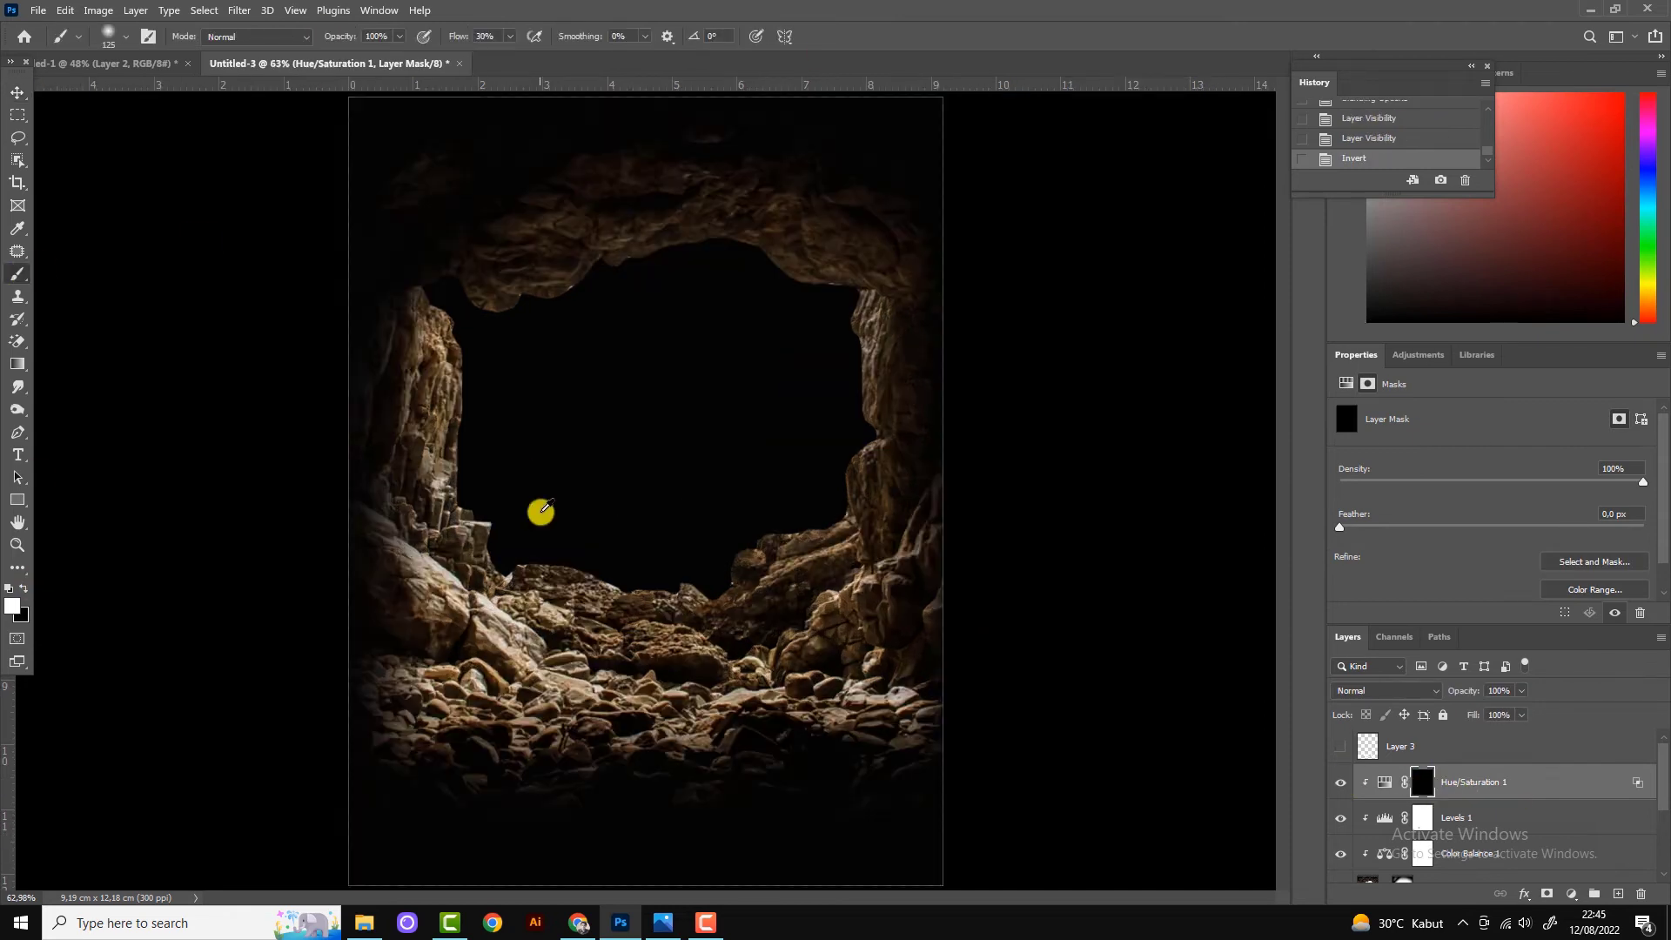
pyautogui.moveTo(409, 278); pyautogui.dragTo(418, 366)
pyautogui.moveTo(665, 578); pyautogui.dragTo(618, 251)
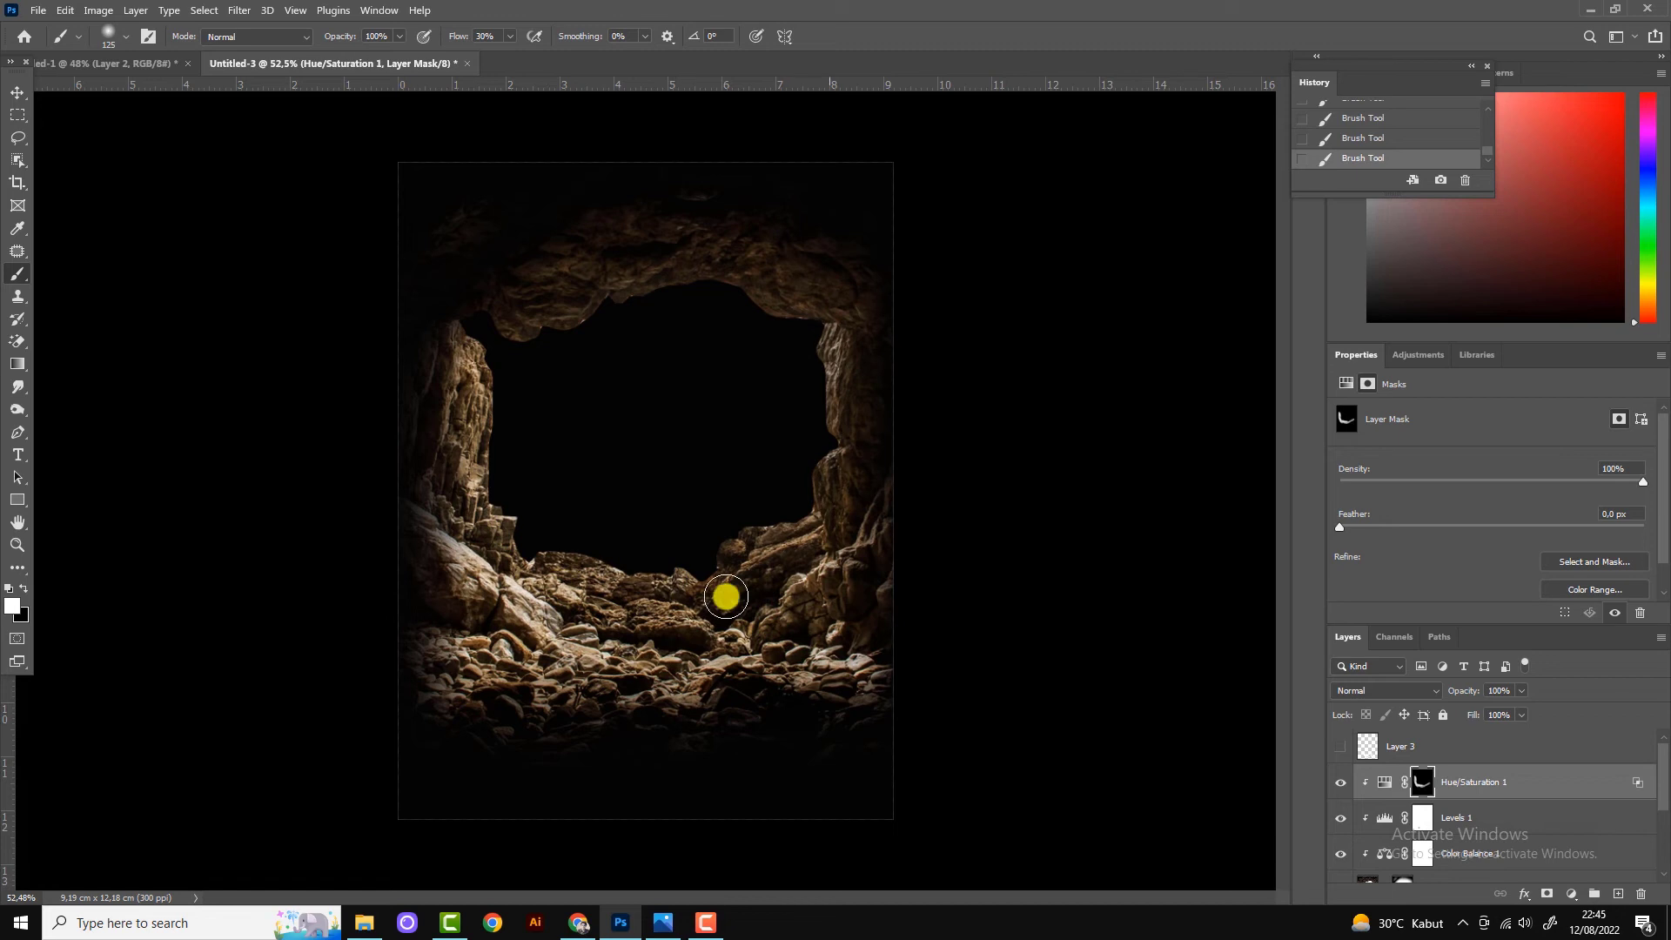
# Delete the Hue/Saturation layer mask and select Layer 1.
pyautogui.moveTo(1422, 781); pyautogui.dragTo(1641, 894)
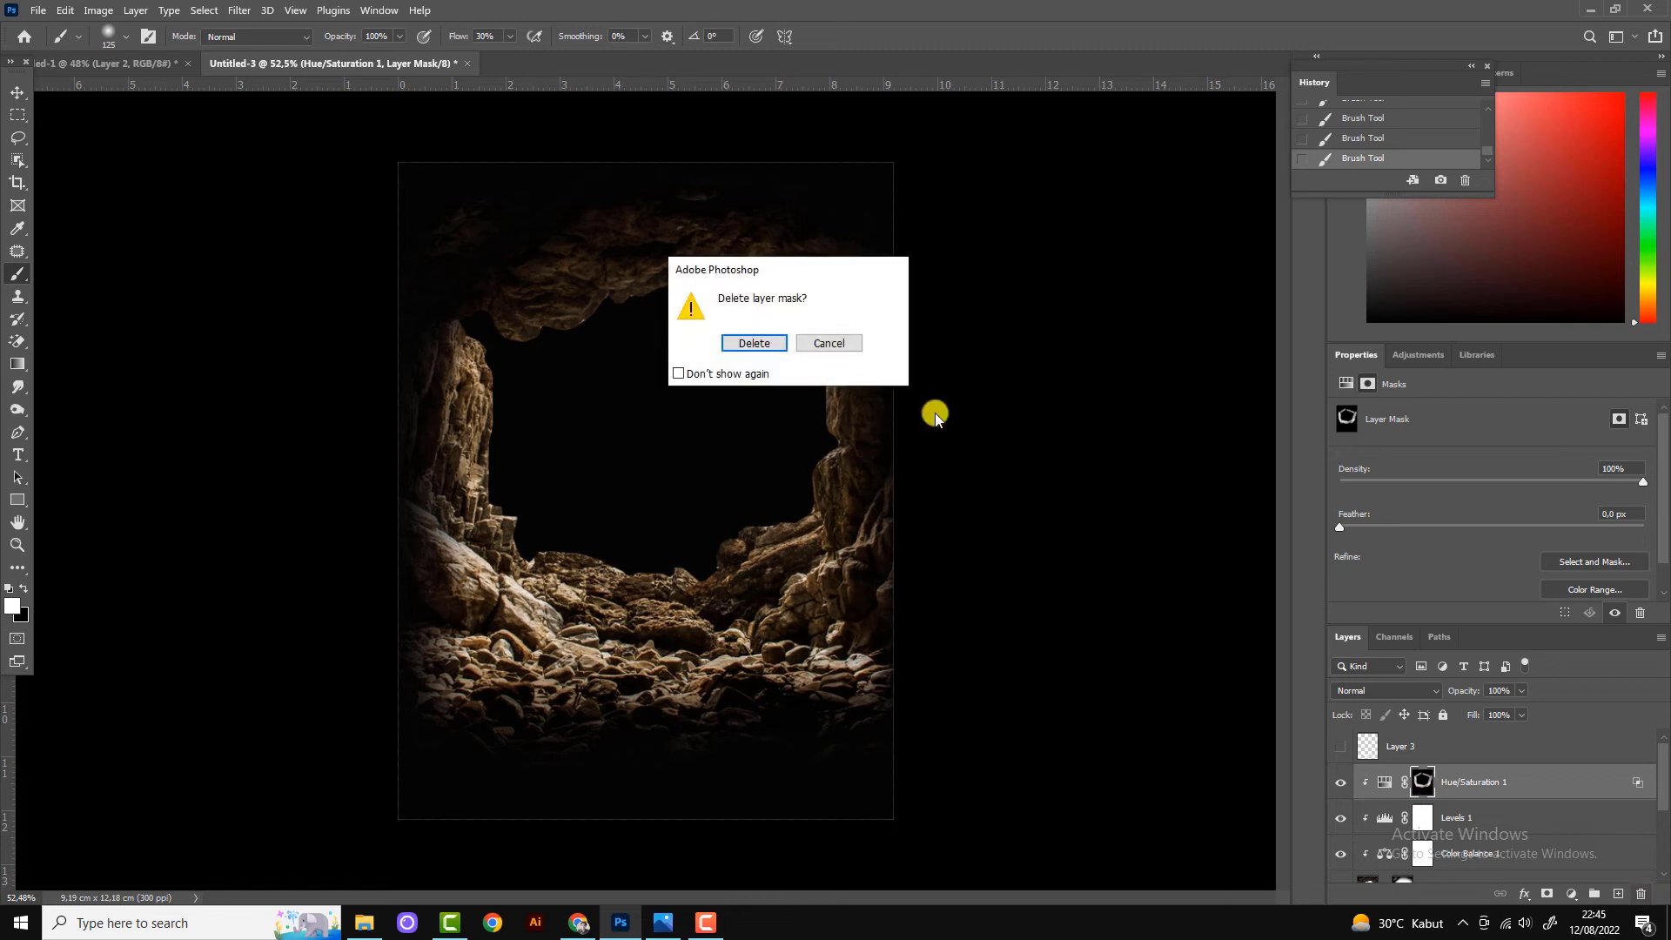
pyautogui.click(752, 343)
pyautogui.click(1340, 782)
pyautogui.click(1340, 782)
pyautogui.scroll(-1, 740, 309)
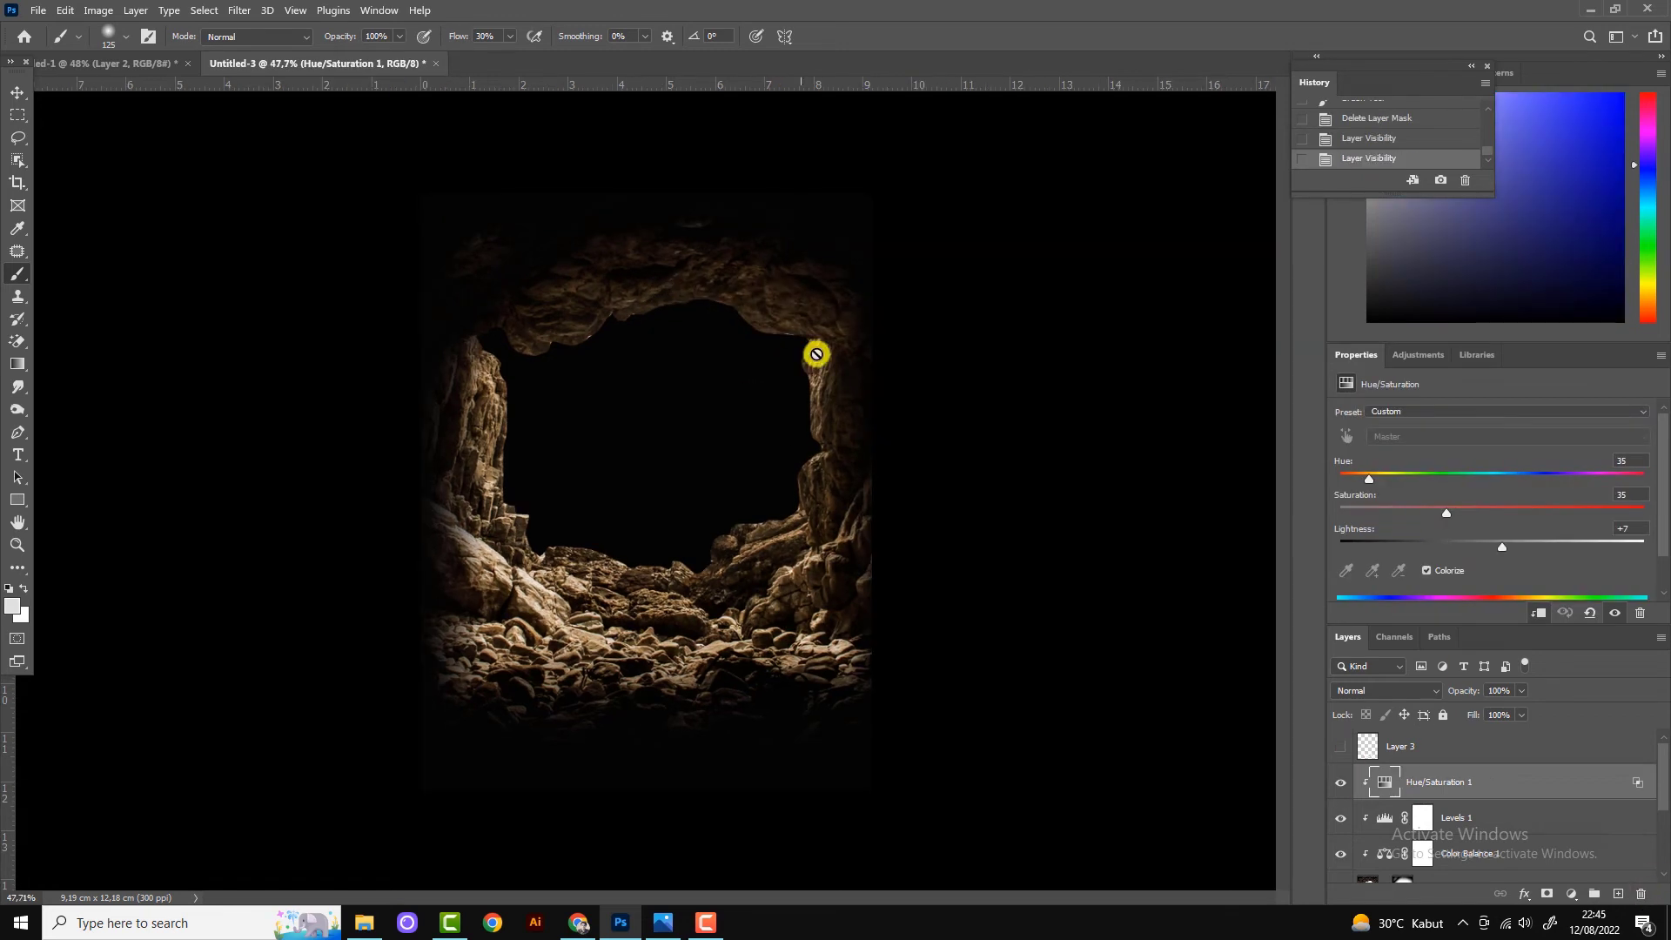
pyautogui.press('v')
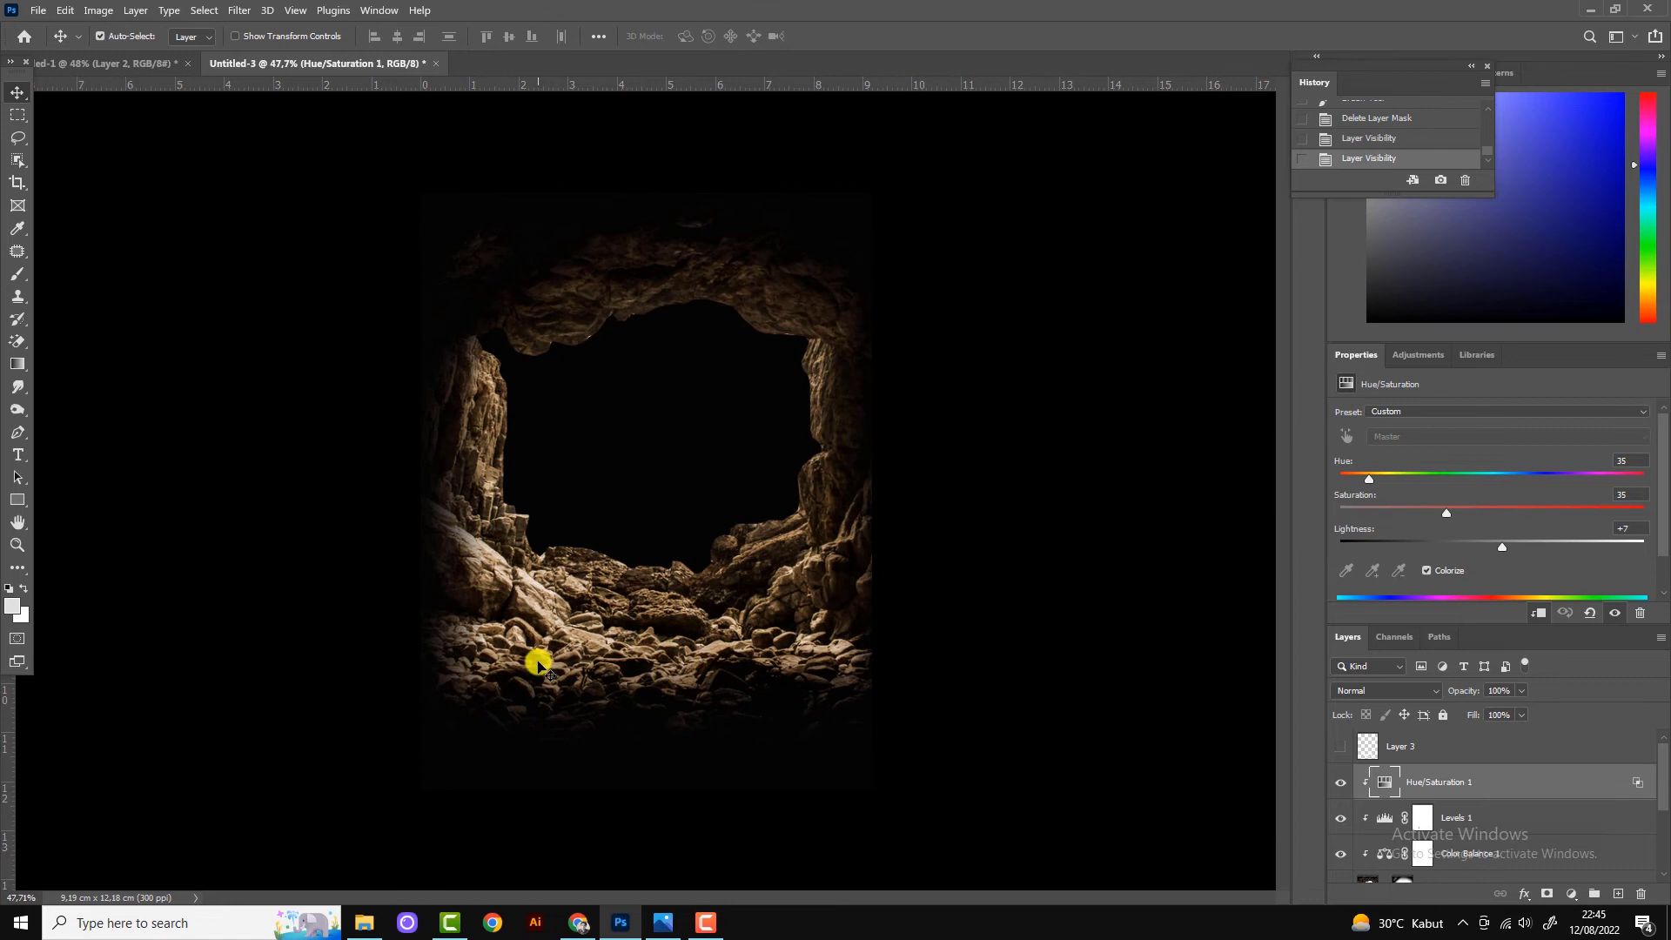
pyautogui.click(542, 692)
# Show the landscape Layer 2 and position it within the cave opening.
pyautogui.scroll(-2, 1398, 813)
pyautogui.click(1340, 829)
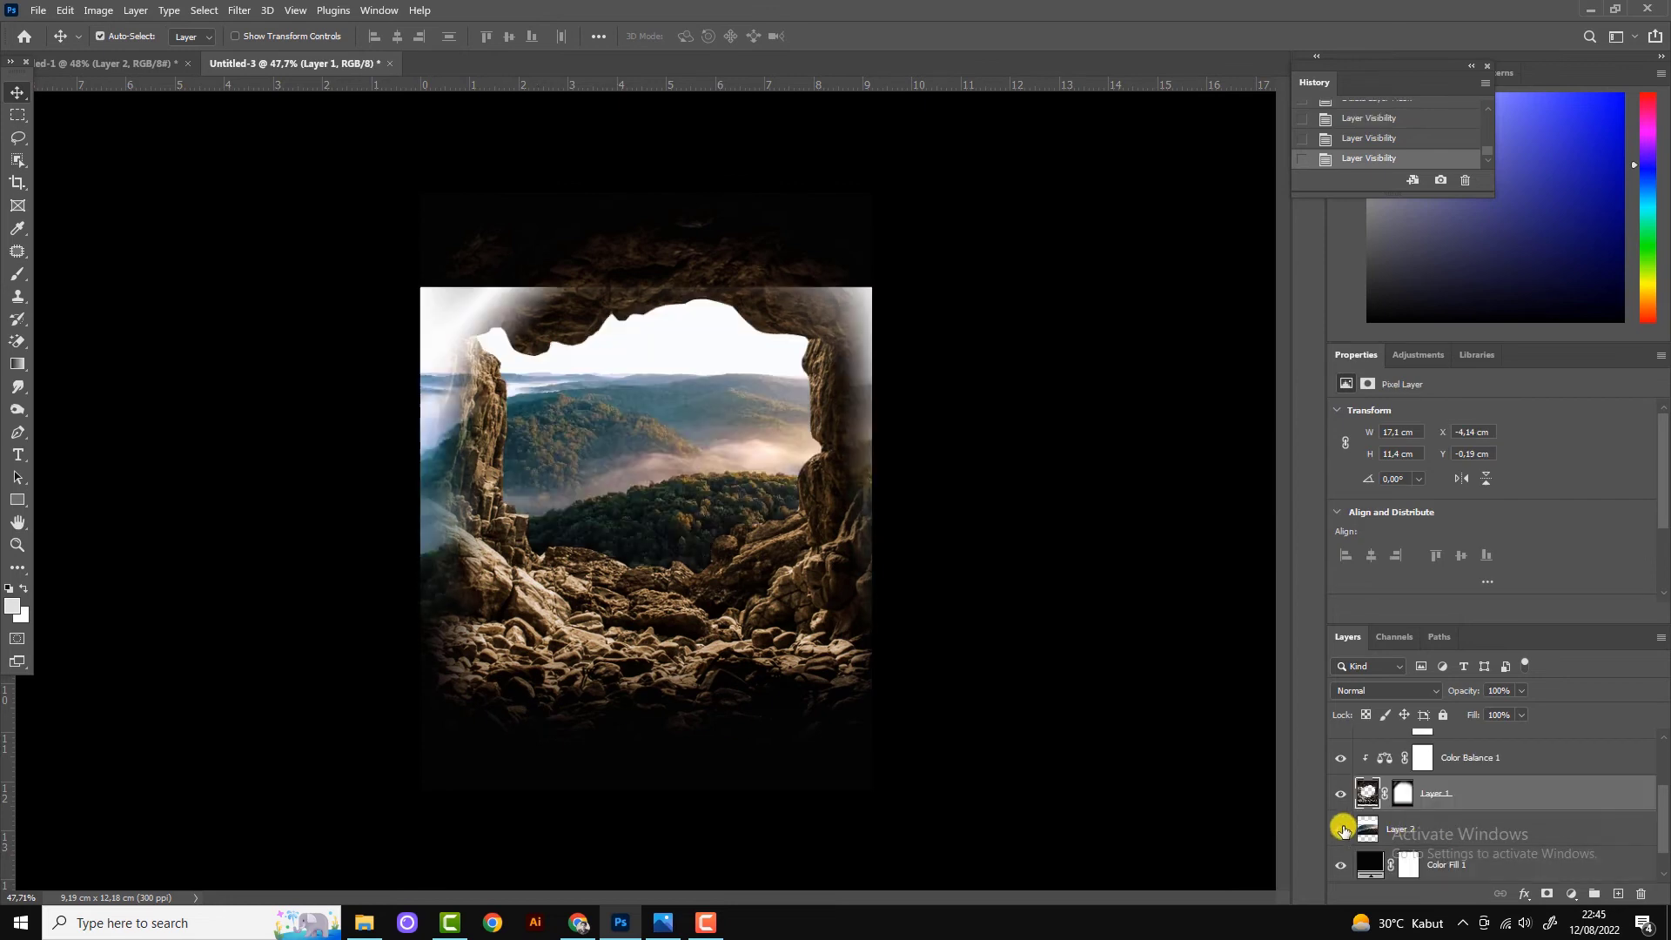
pyautogui.click(1341, 829)
pyautogui.click(702, 517)
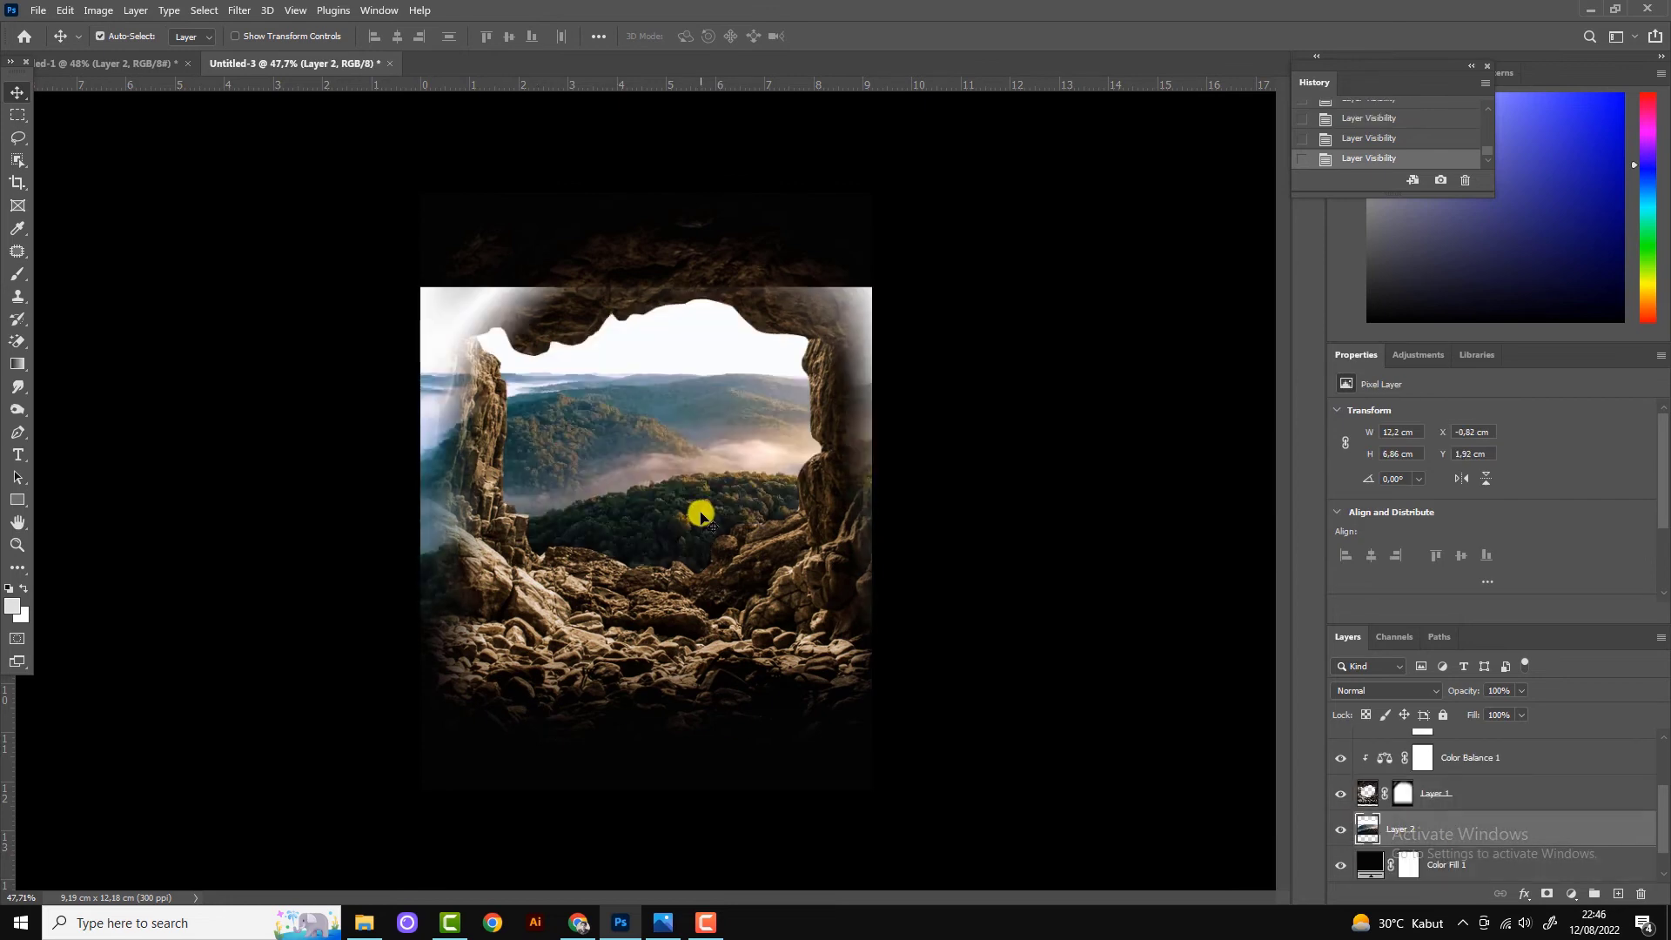
pyautogui.scroll(-1, 760, 506)
pyautogui.click(1340, 864)
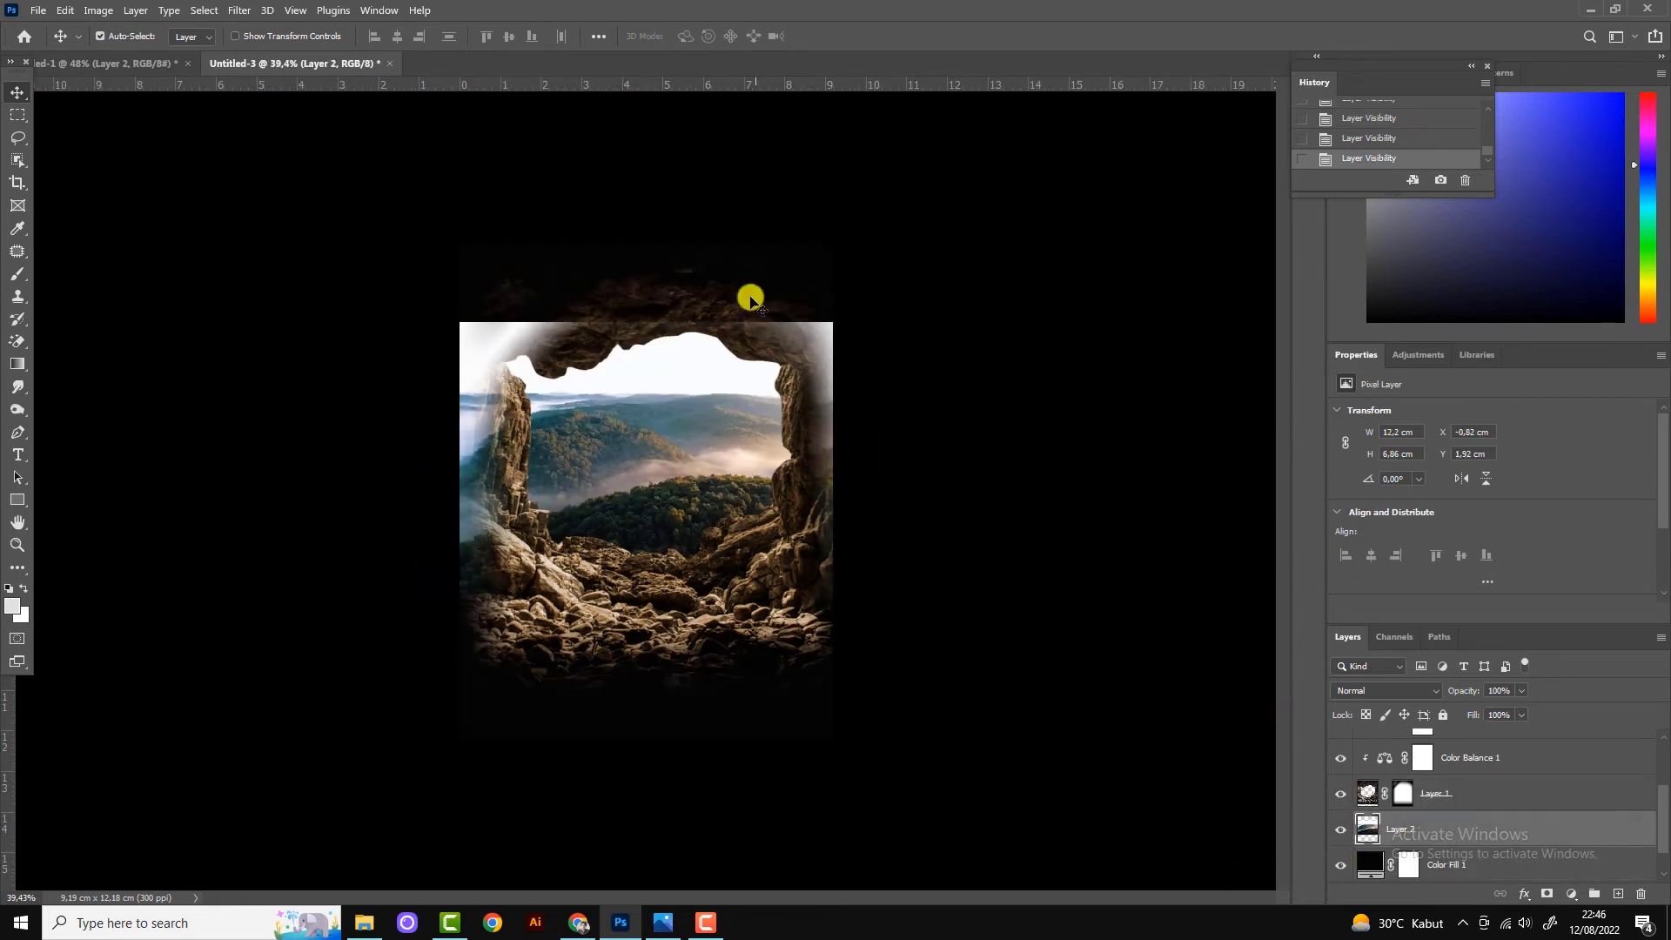
pyautogui.scroll(1, 601, 462)
pyautogui.moveTo(601, 462); pyautogui.dragTo(624, 421)
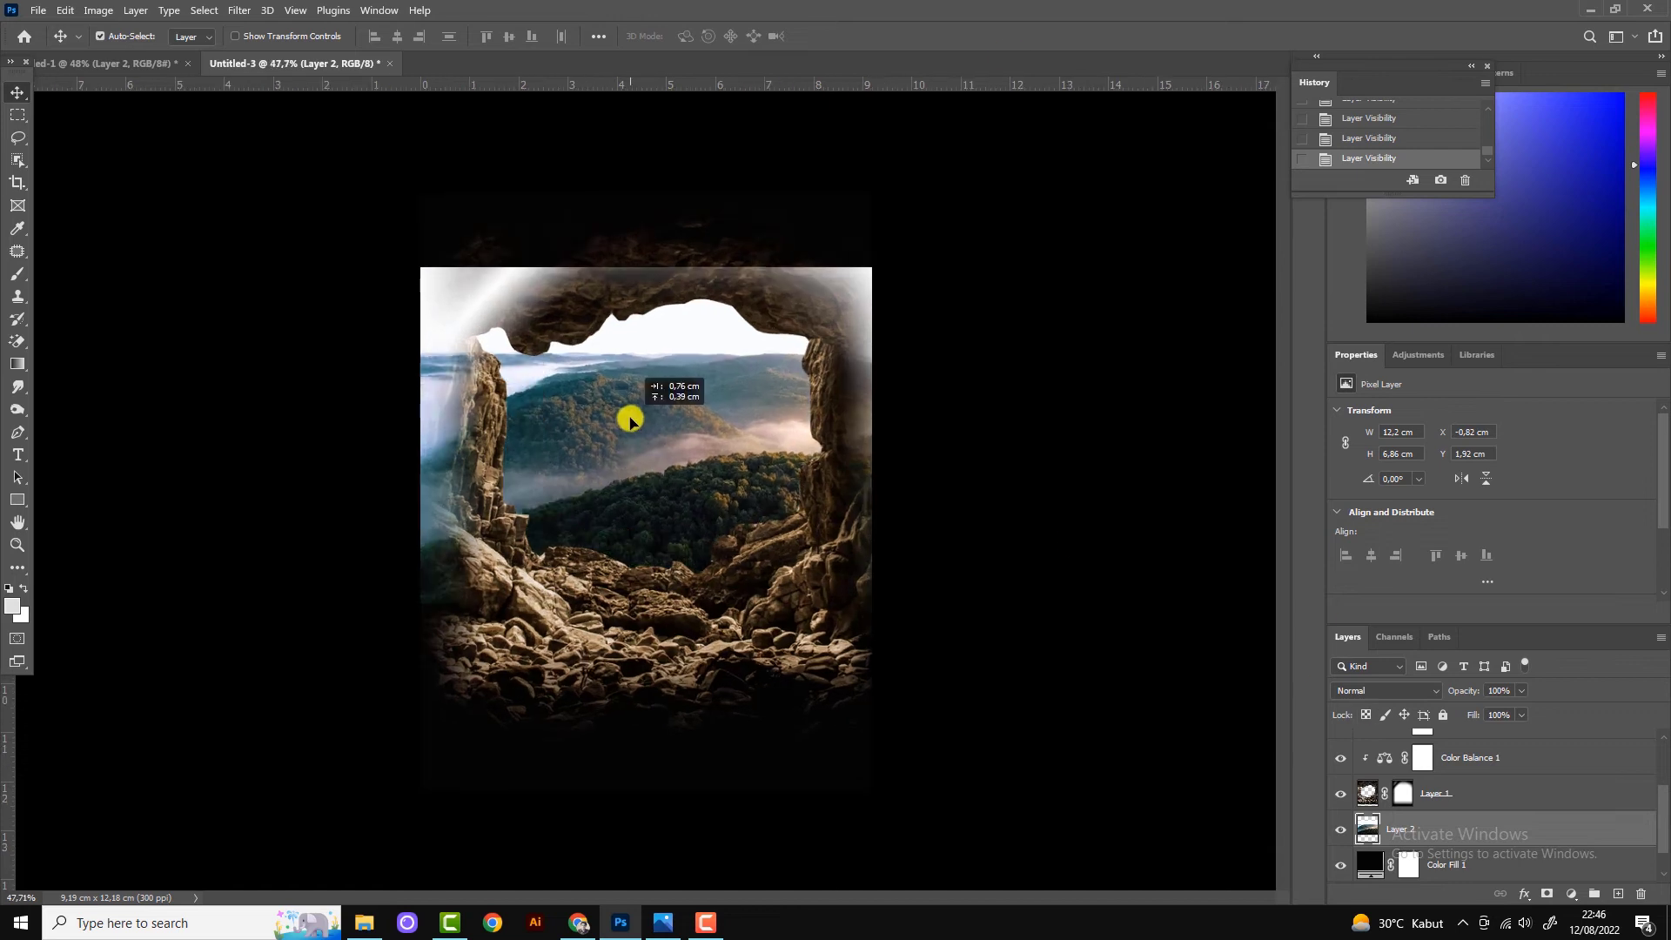
# Mask the landscape and paint black over its bright edges spilling past the rock.
pyautogui.click(1545, 896)
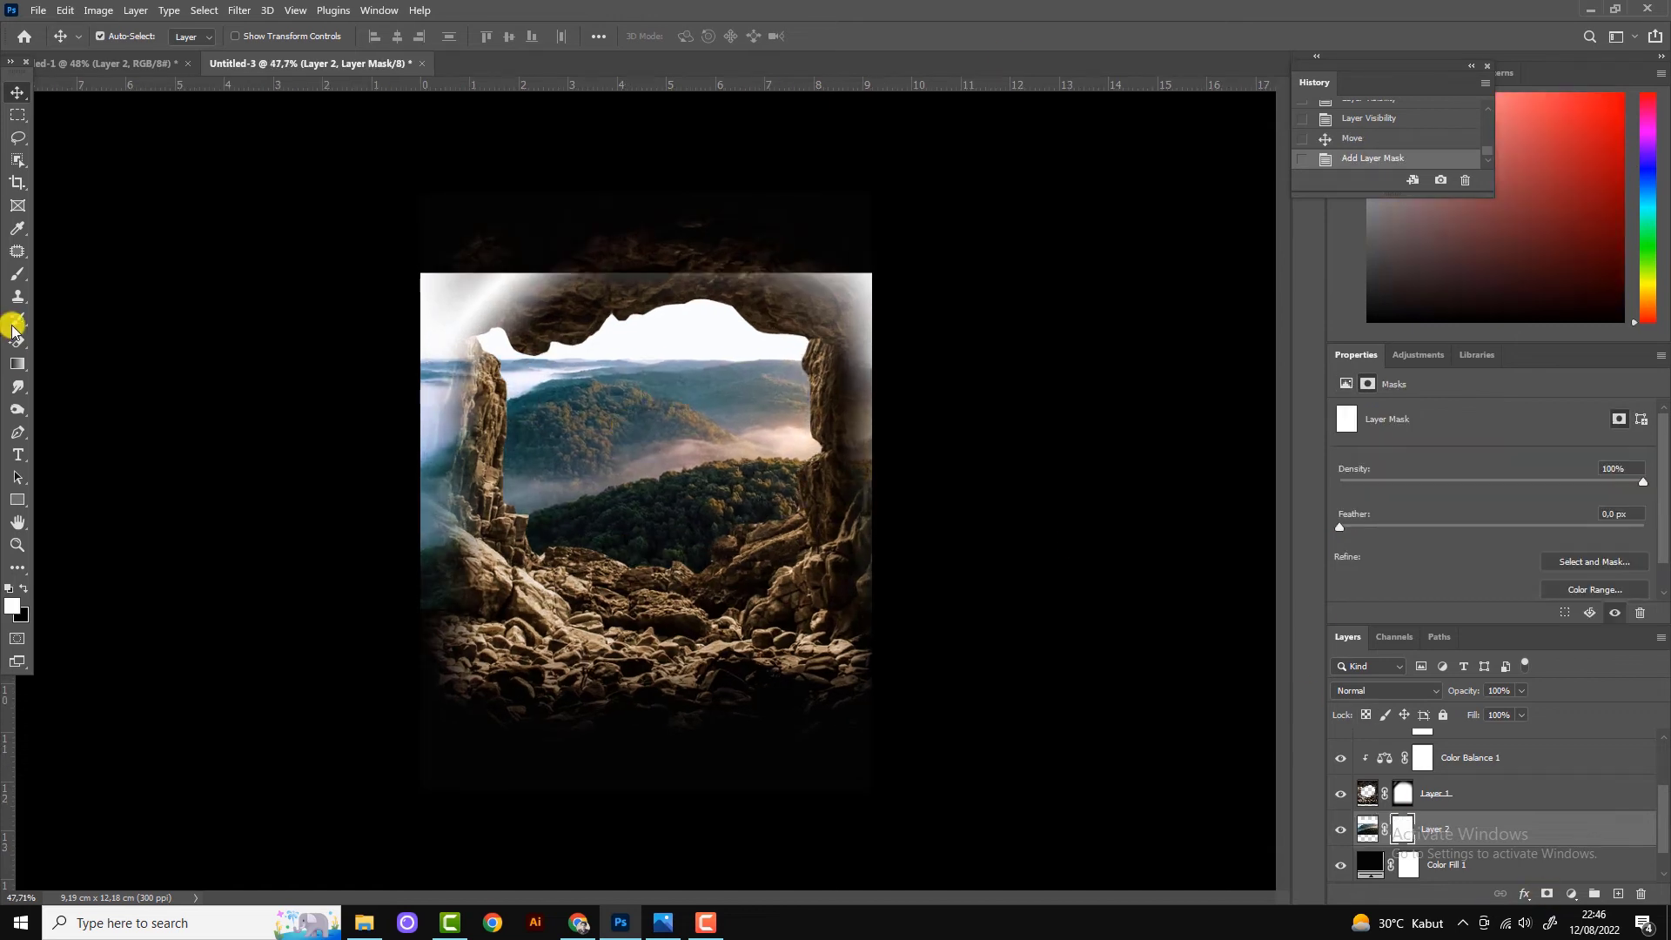
pyautogui.click(17, 273)
pyautogui.click(24, 589)
pyautogui.scroll(1, 644, 494)
pyautogui.moveTo(889, 243)
pyautogui.mouseDown()
pyautogui.moveTo(930, 235)
pyautogui.moveTo(972, 331)
pyautogui.moveTo(895, 235)
pyautogui.moveTo(772, 194)
pyautogui.moveTo(329, 287)
pyautogui.moveTo(369, 250)
pyautogui.moveTo(339, 264)
pyautogui.moveTo(392, 273)
pyautogui.moveTo(355, 328)
pyautogui.moveTo(454, 600)
pyautogui.moveTo(429, 358)
pyautogui.mouseUp()
pyautogui.scroll(-1, 454, 600)
pyautogui.moveTo(374, 261)
pyautogui.mouseDown()
pyautogui.moveTo(844, 310)
pyautogui.moveTo(840, 211)
pyautogui.mouseUp()
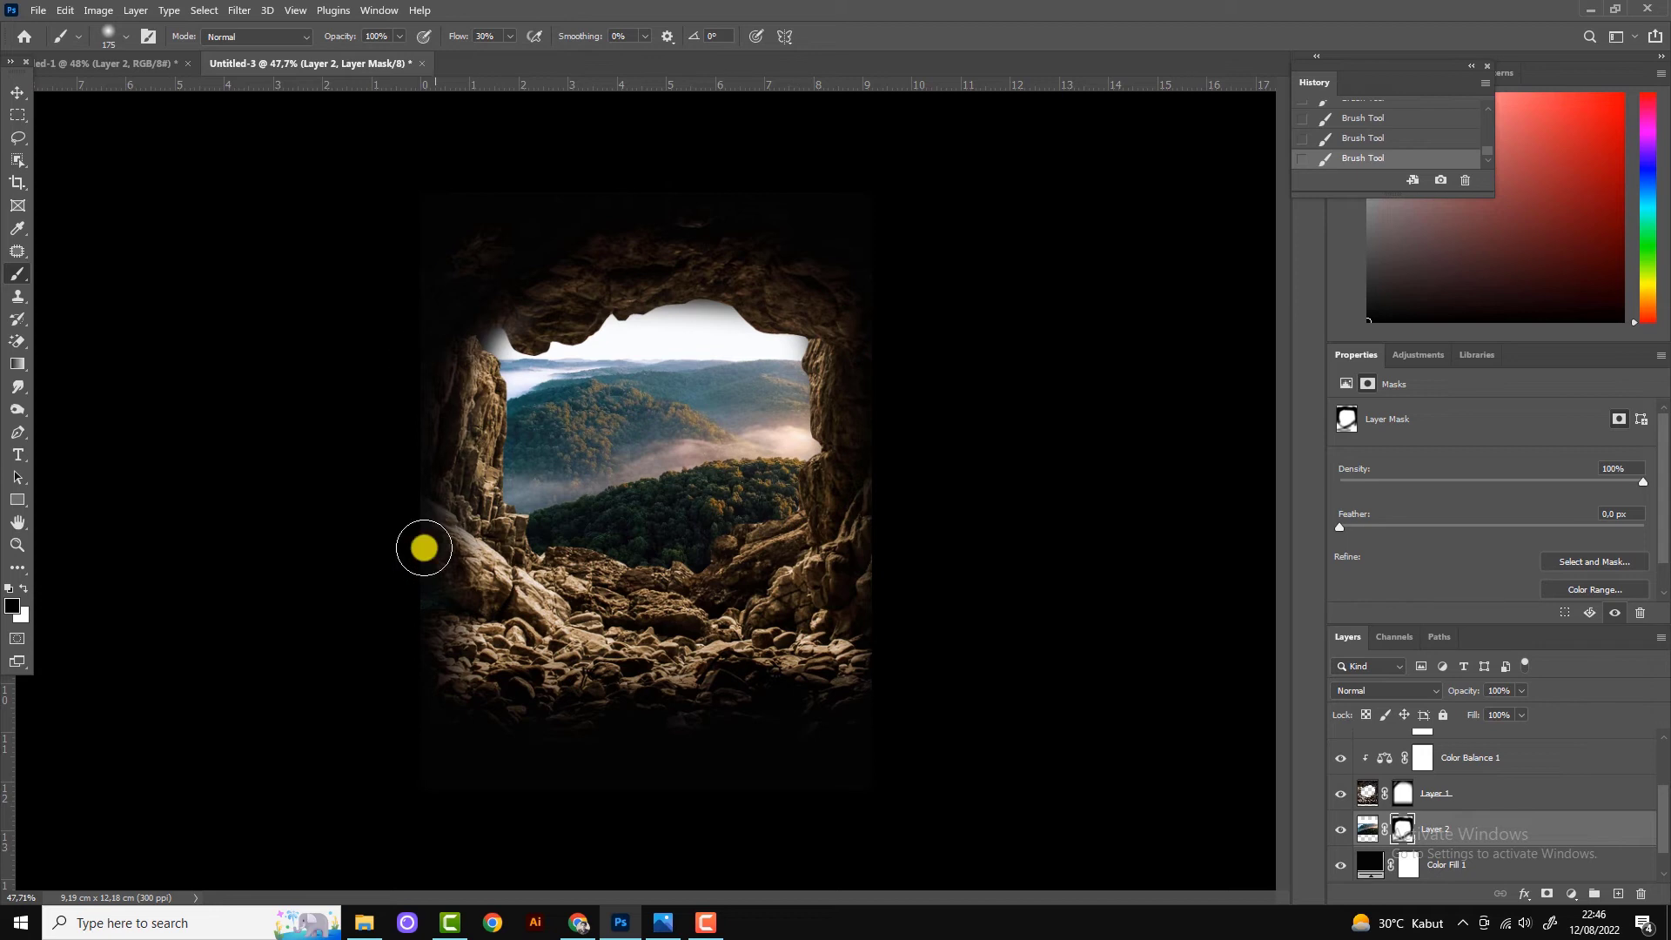
pyautogui.scroll(1, 793, 217)
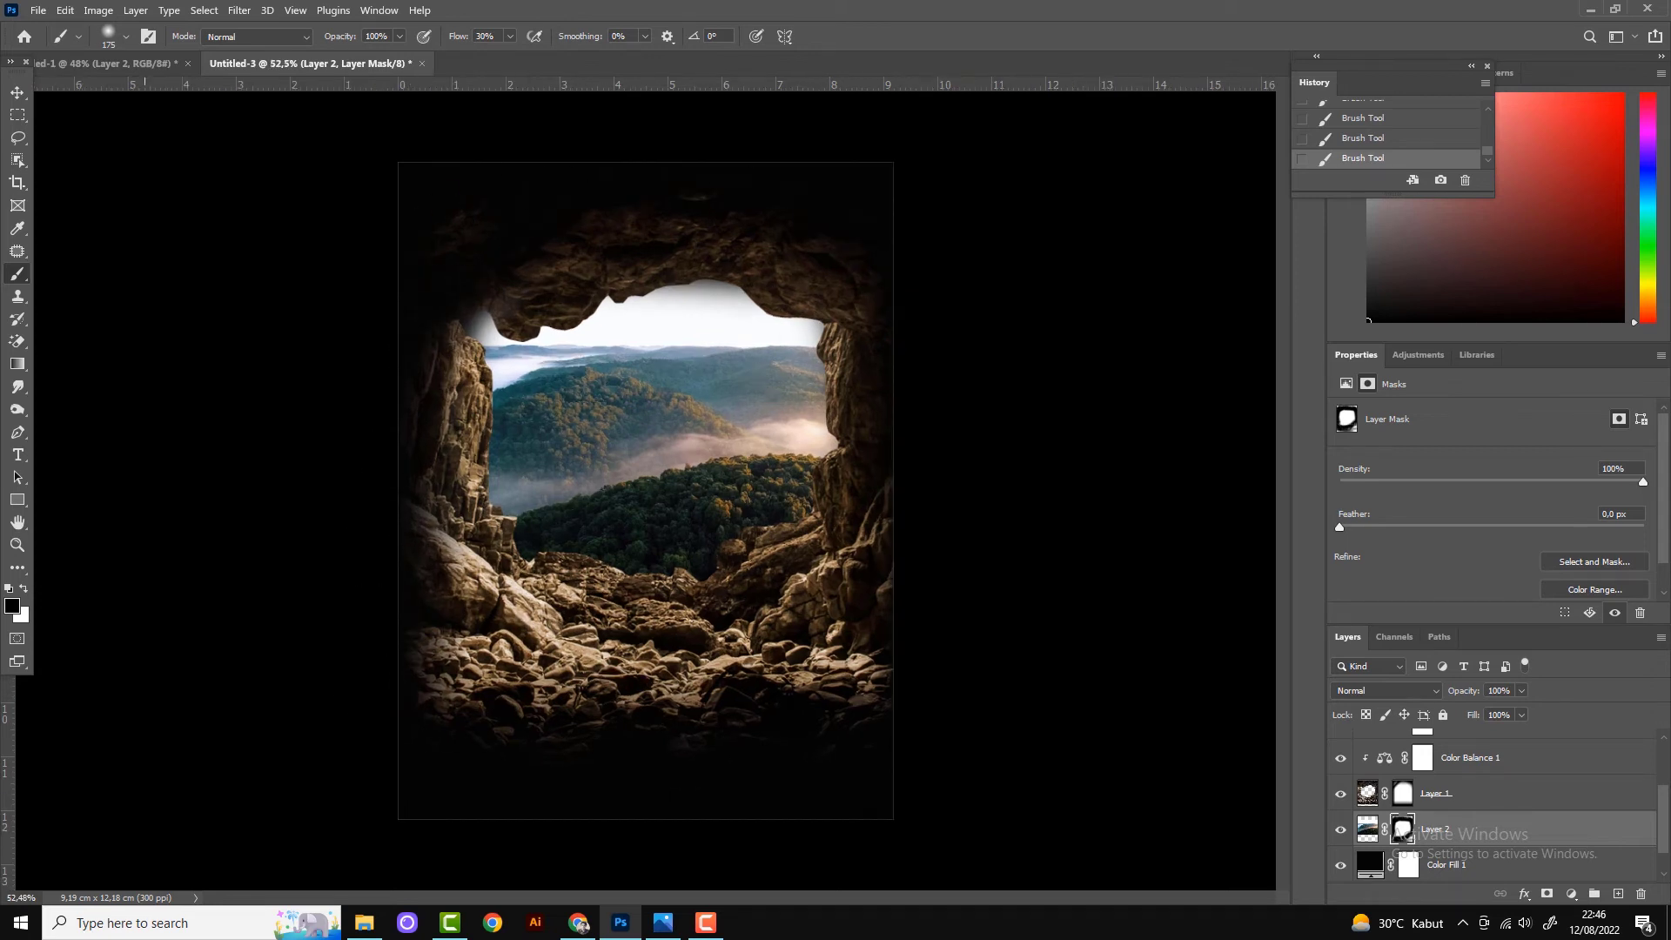
pyautogui.press('v')
pyautogui.scroll(-2, 625, 325)
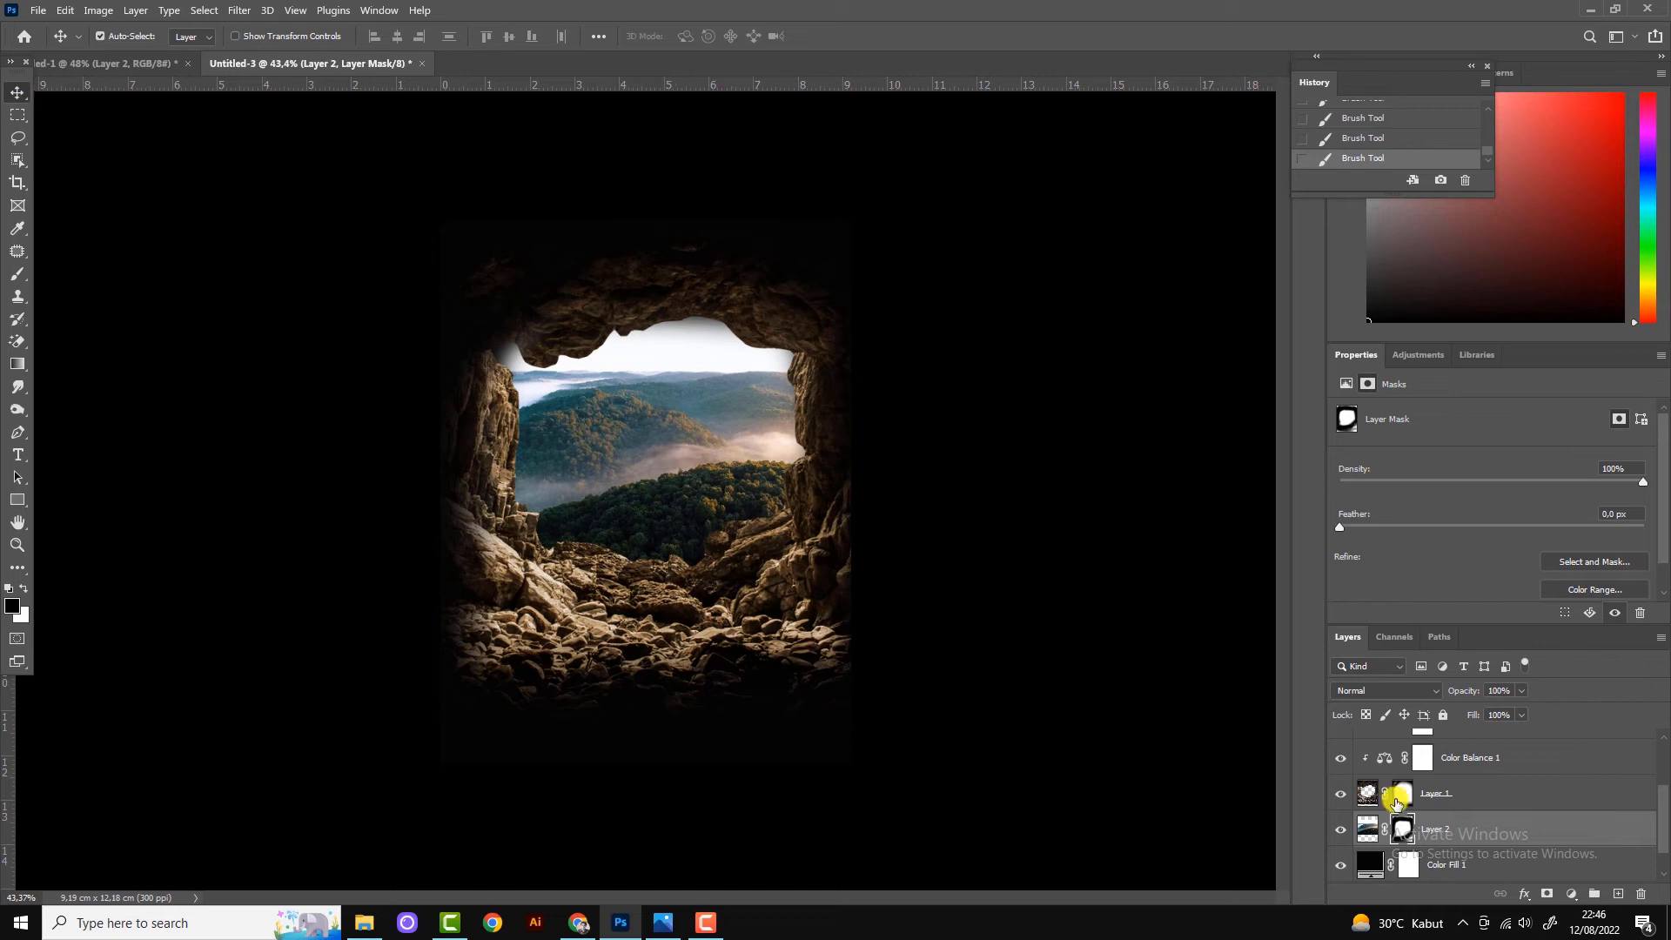
# Add a Color Balance layer clipped to the landscape, shifting midtones toward yellow and magenta.
pyautogui.click(1571, 894)
pyautogui.click(1584, 732)
pyautogui.hotkey('ctrl', 'alt', 'g')
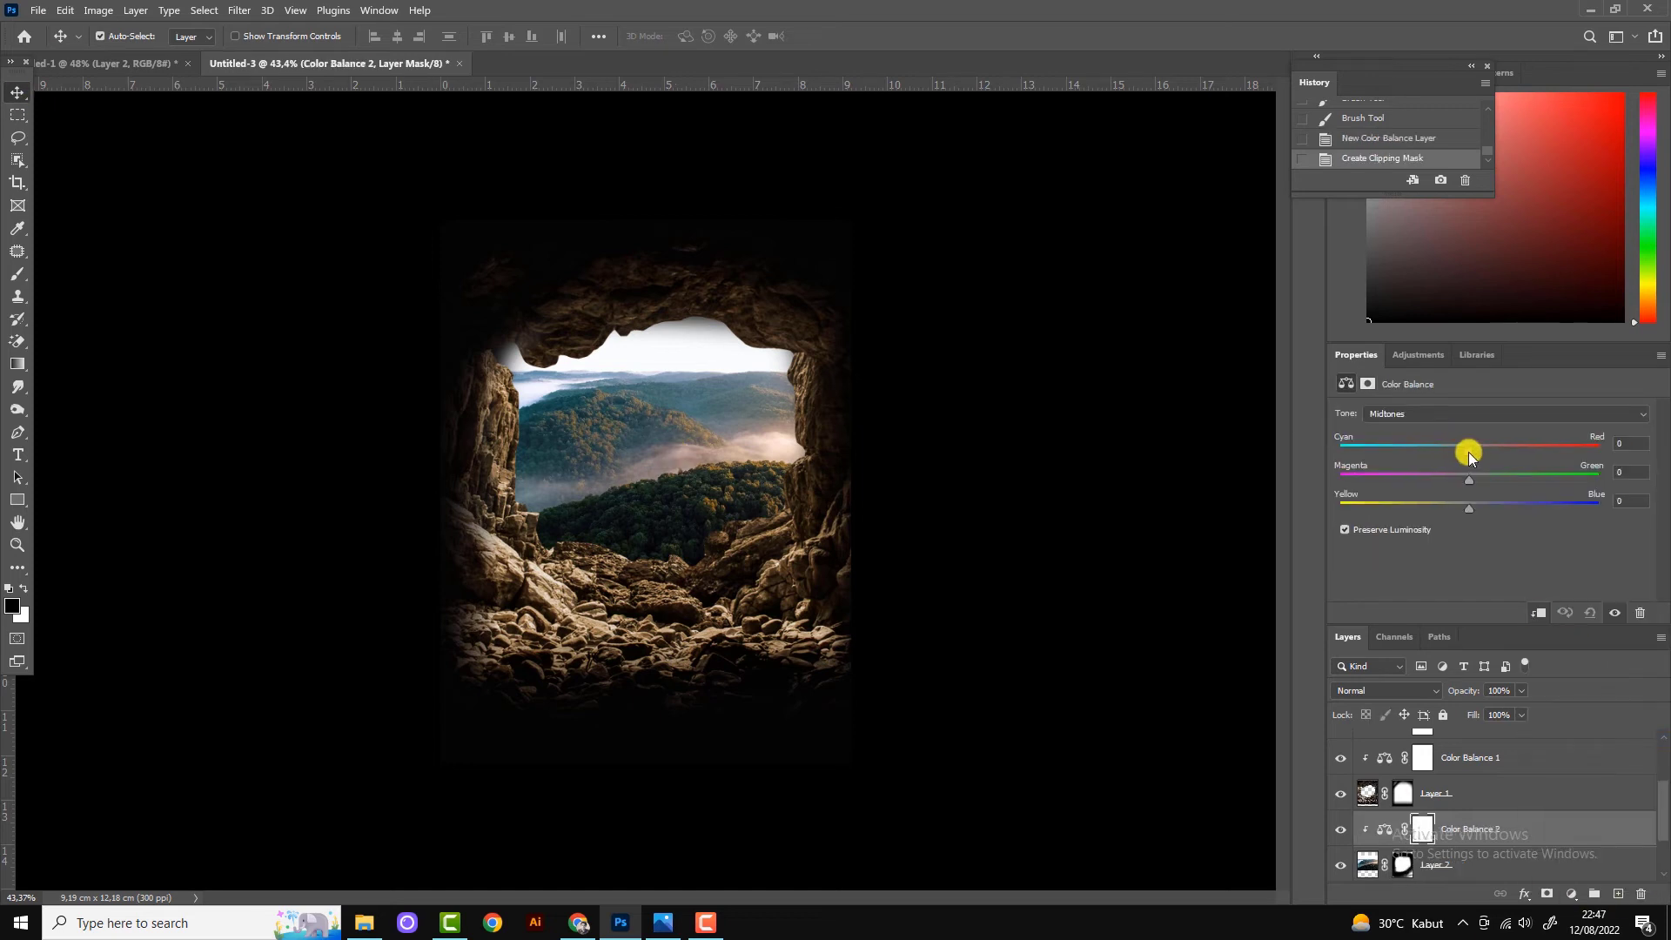
pyautogui.moveTo(1469, 452)
pyautogui.mouseDown()
pyautogui.moveTo(1439, 452)
pyautogui.moveTo(1468, 448)
pyautogui.mouseUp()
pyautogui.click(1402, 505)
pyautogui.click(1434, 479)
pyautogui.click(1402, 508)
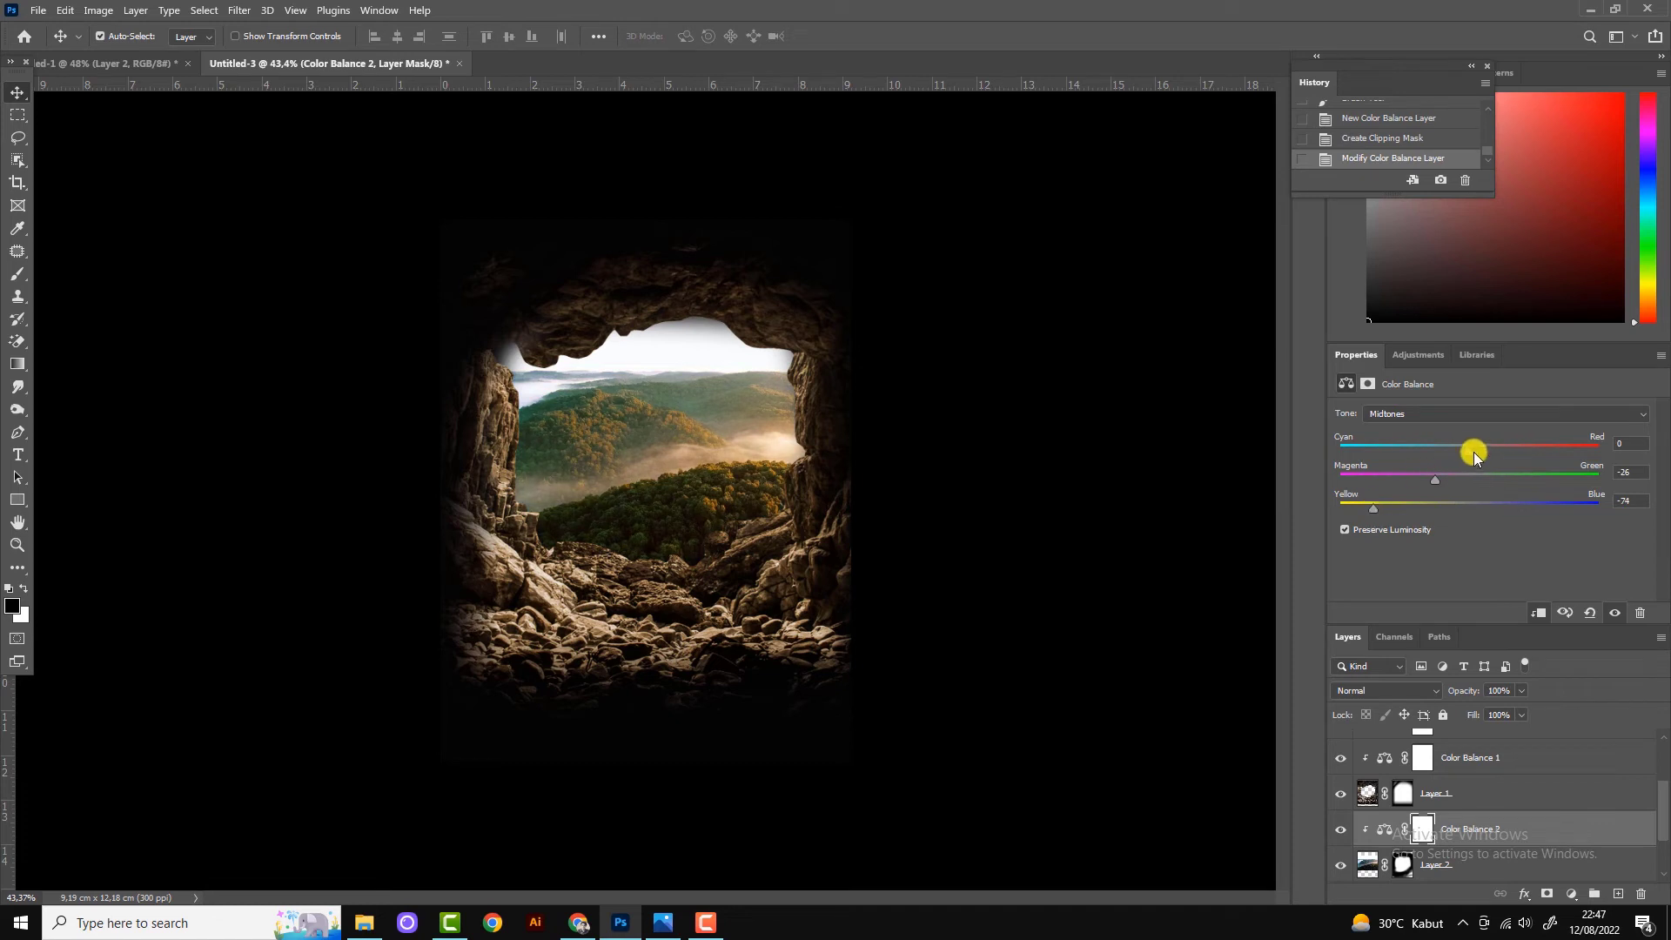
# Warm the landscape's shadows toward red and its highlights toward yellow.
pyautogui.click(1407, 414)
pyautogui.moveTo(1474, 451); pyautogui.dragTo(1482, 445)
pyautogui.click(1450, 420)
pyautogui.click(1450, 452)
pyautogui.moveTo(1471, 503); pyautogui.dragTo(1434, 510)
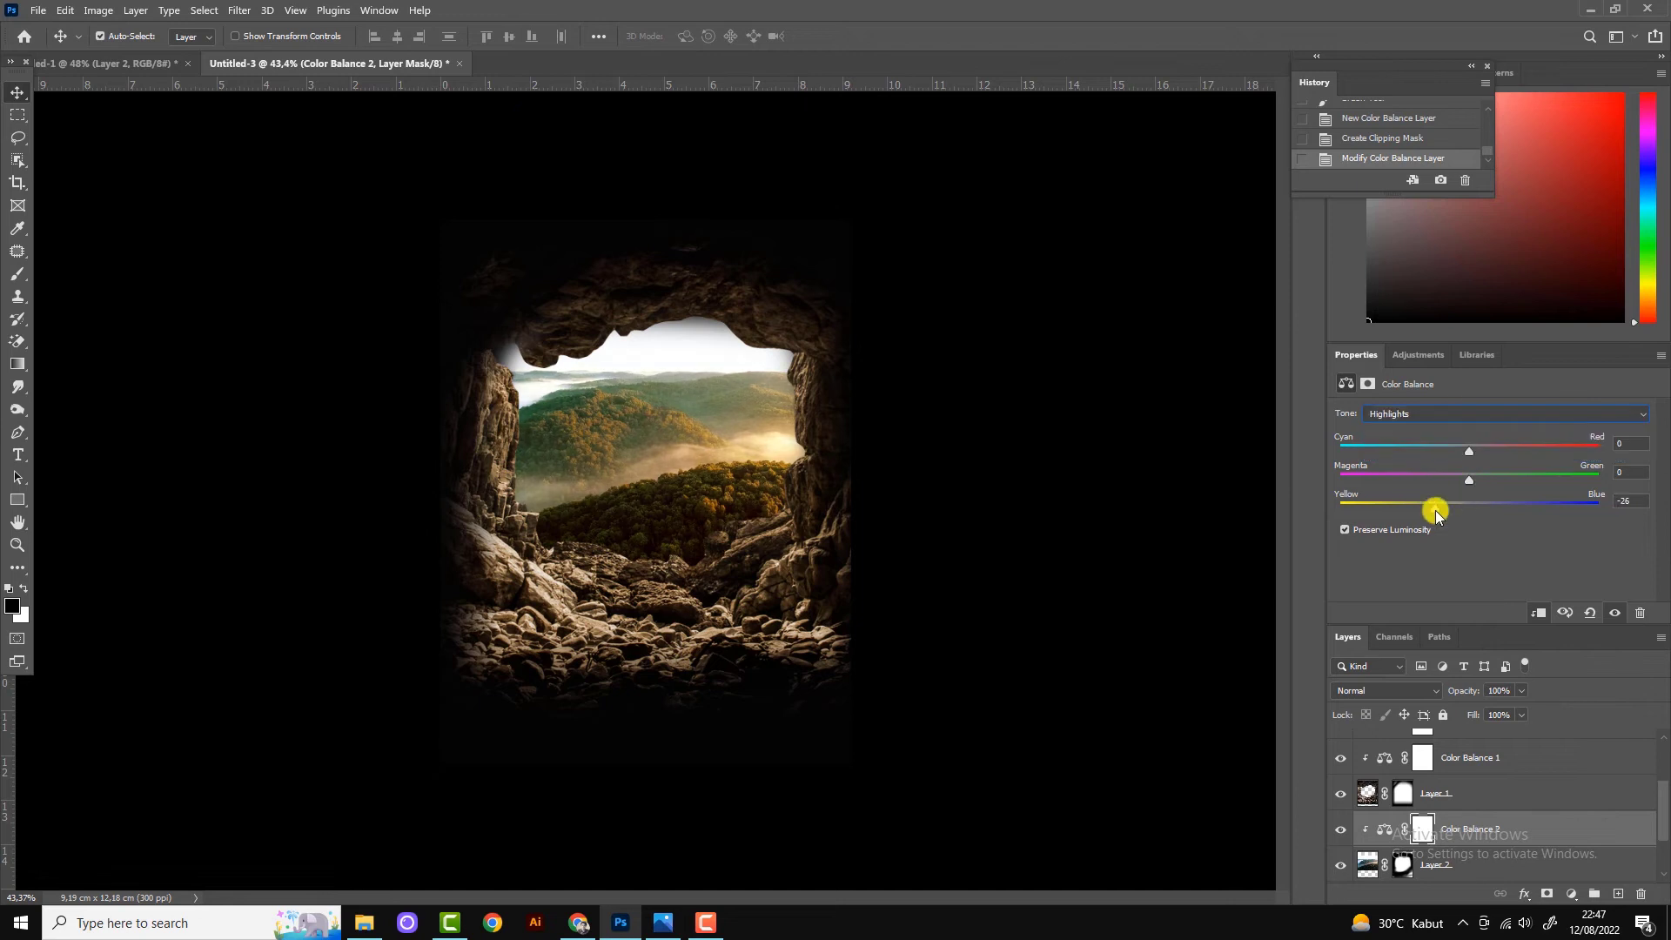
pyautogui.click(697, 411)
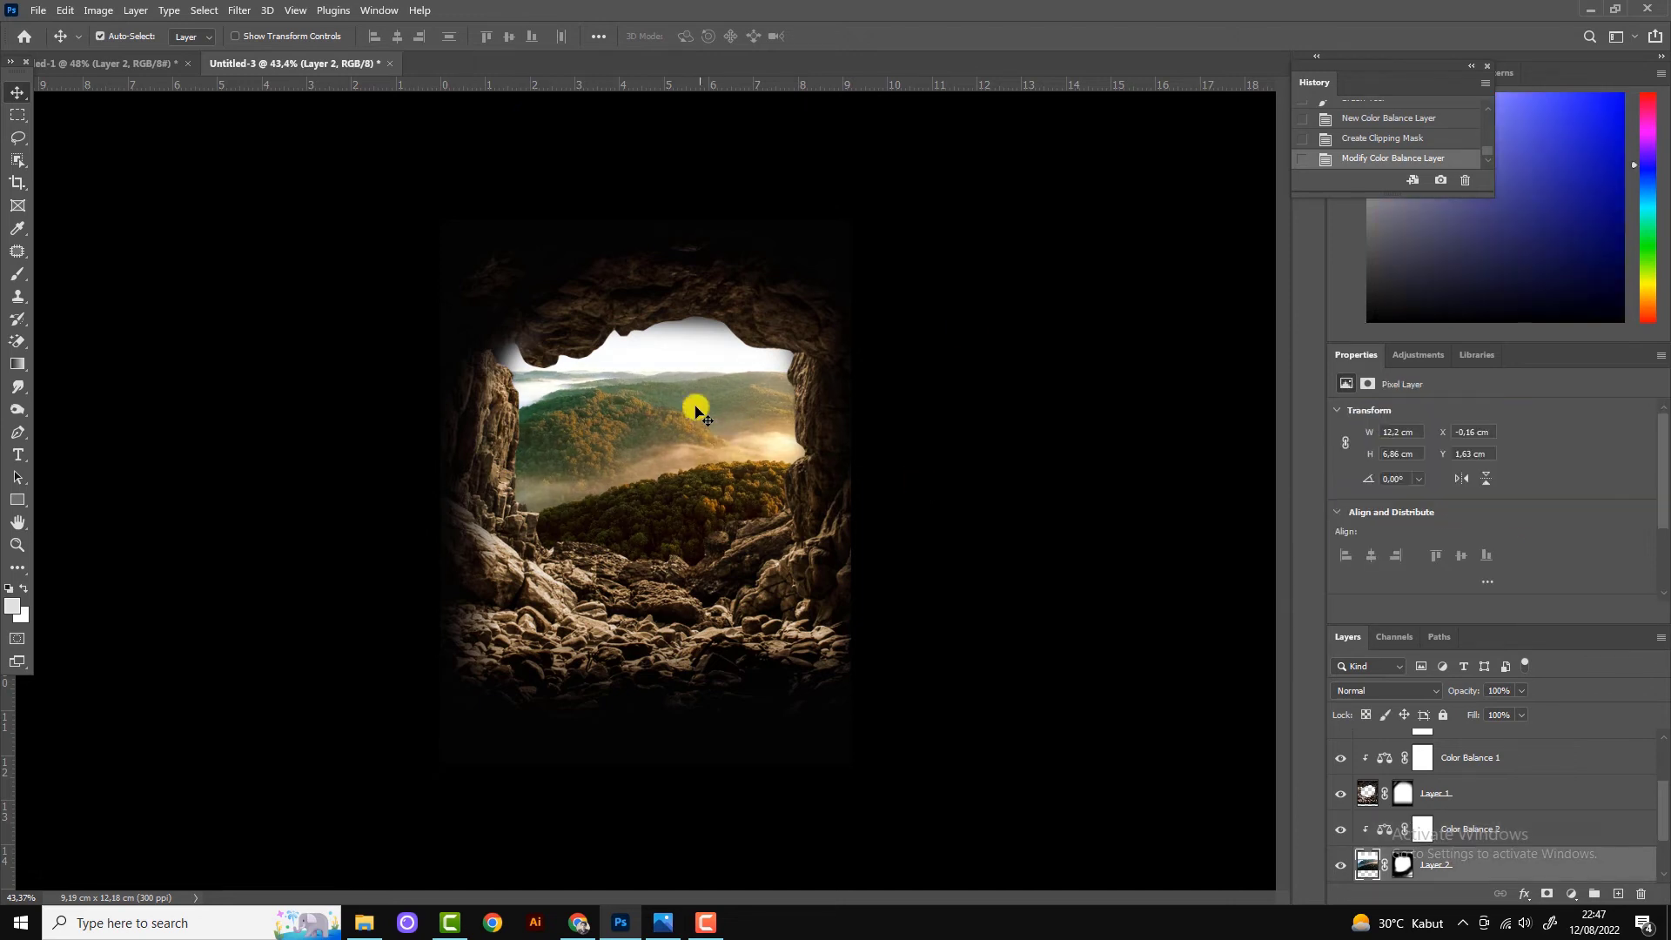
pyautogui.click(1595, 905)
pyautogui.hotkey('ctrl', 'z')
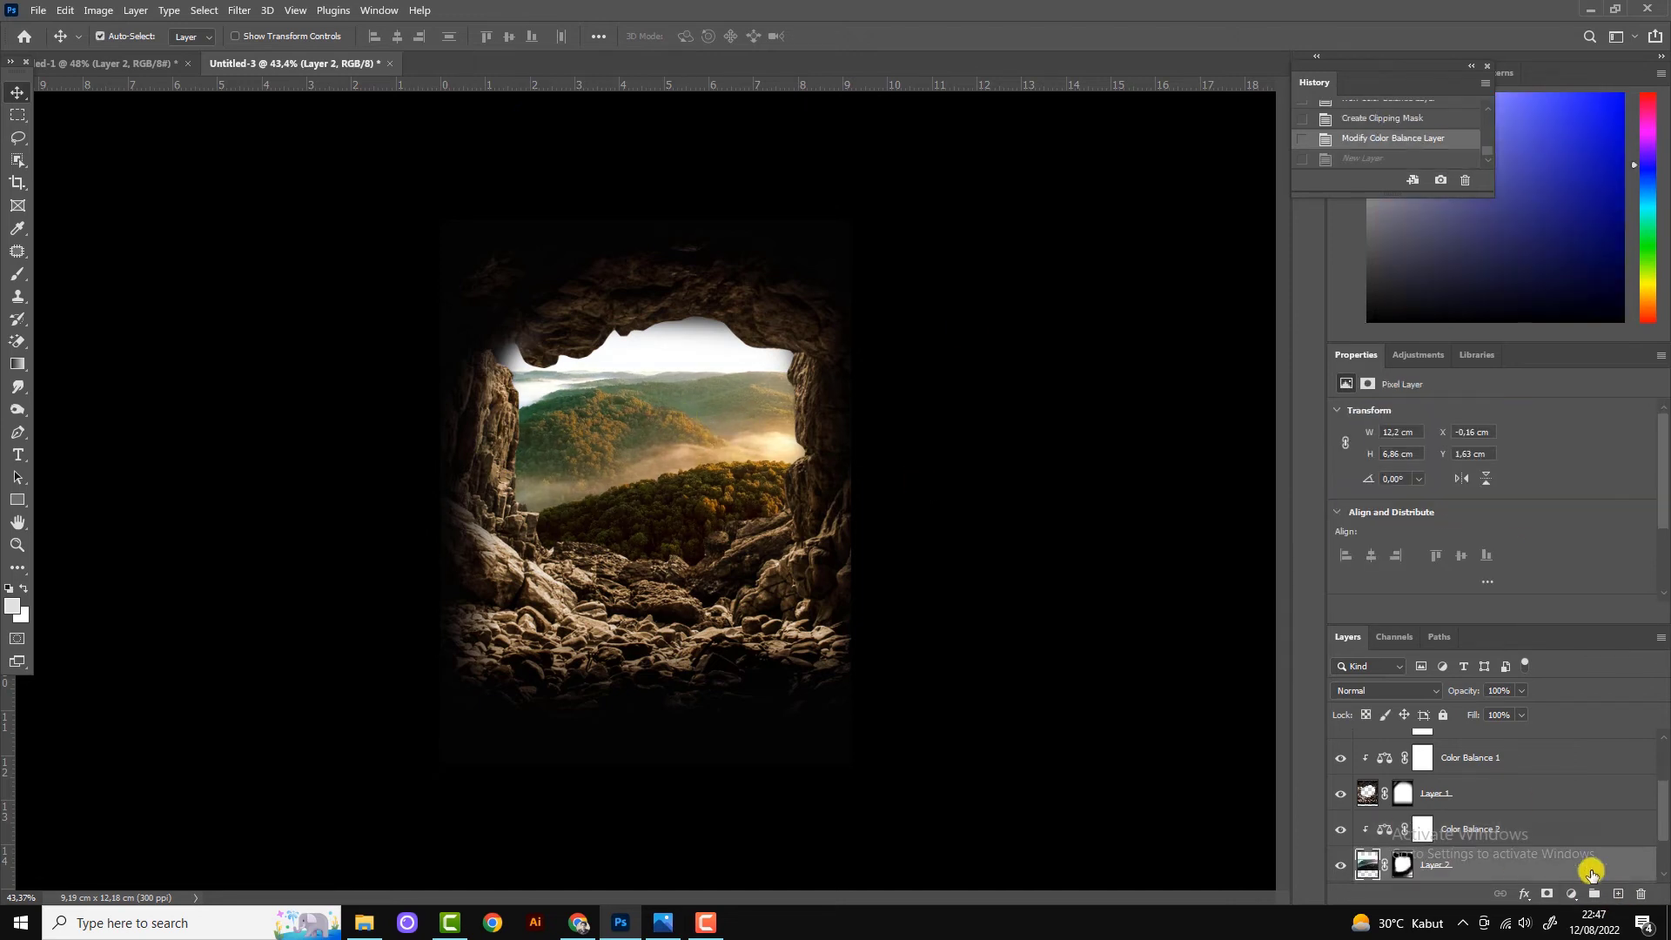
# Add a light-orange Solid Color fill layer above Hue/Saturation 1.
pyautogui.scroll(3, 1534, 834)
pyautogui.click(1519, 781)
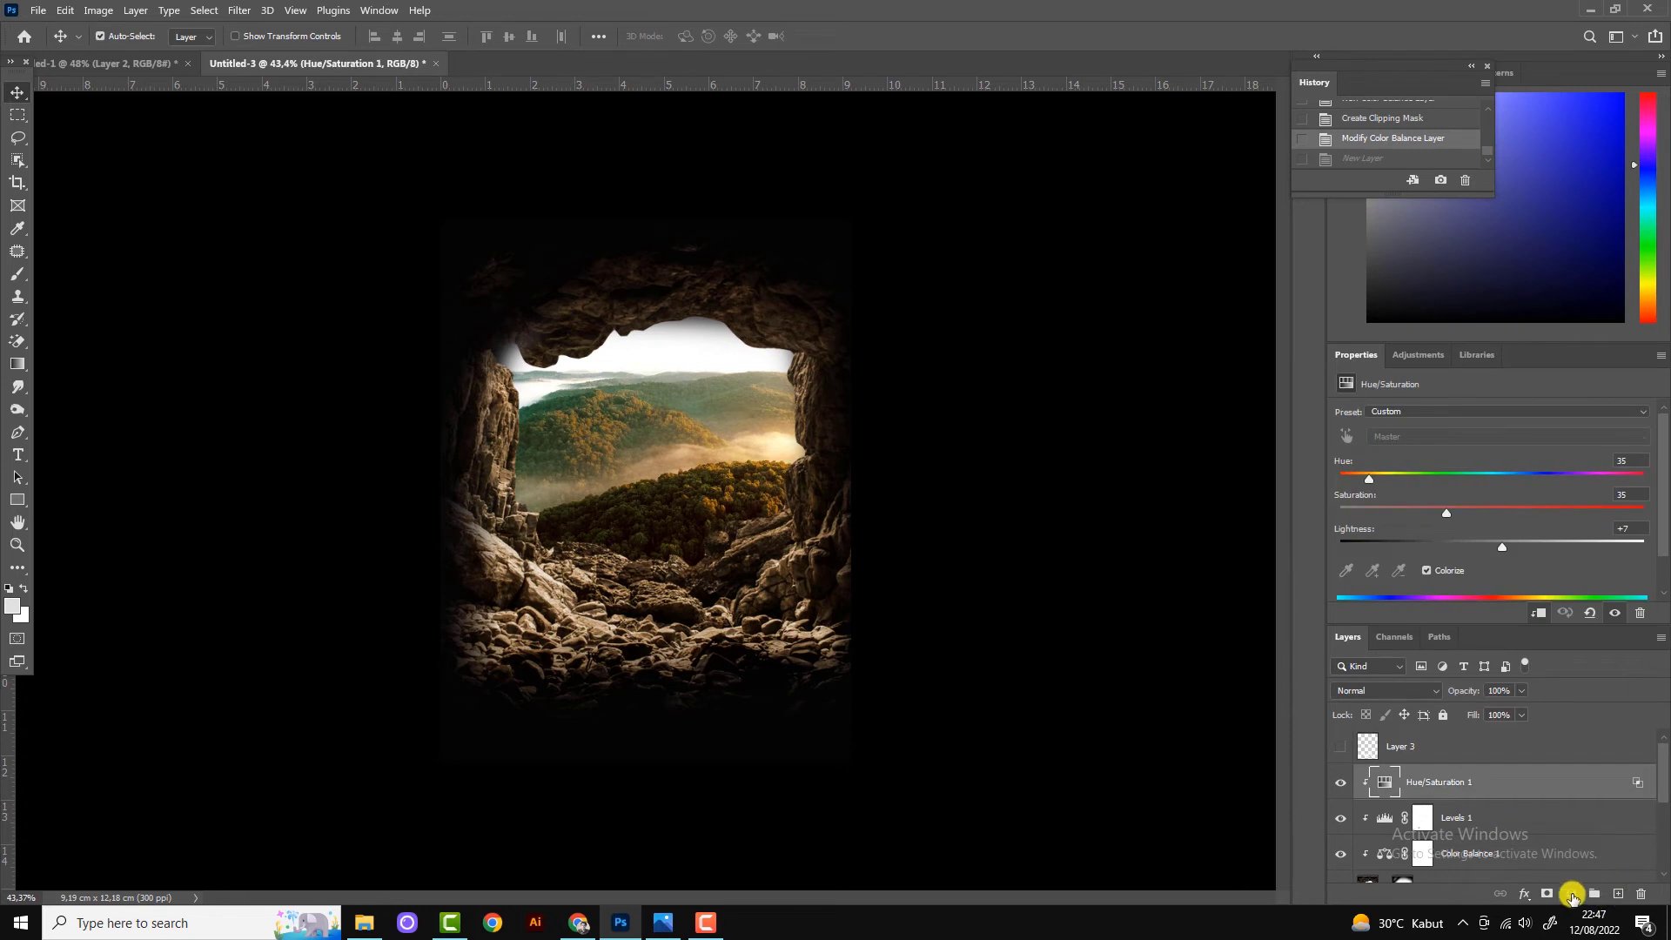
pyautogui.click(1571, 896)
pyautogui.click(1557, 571)
pyautogui.click(1440, 771)
pyautogui.click(1406, 604)
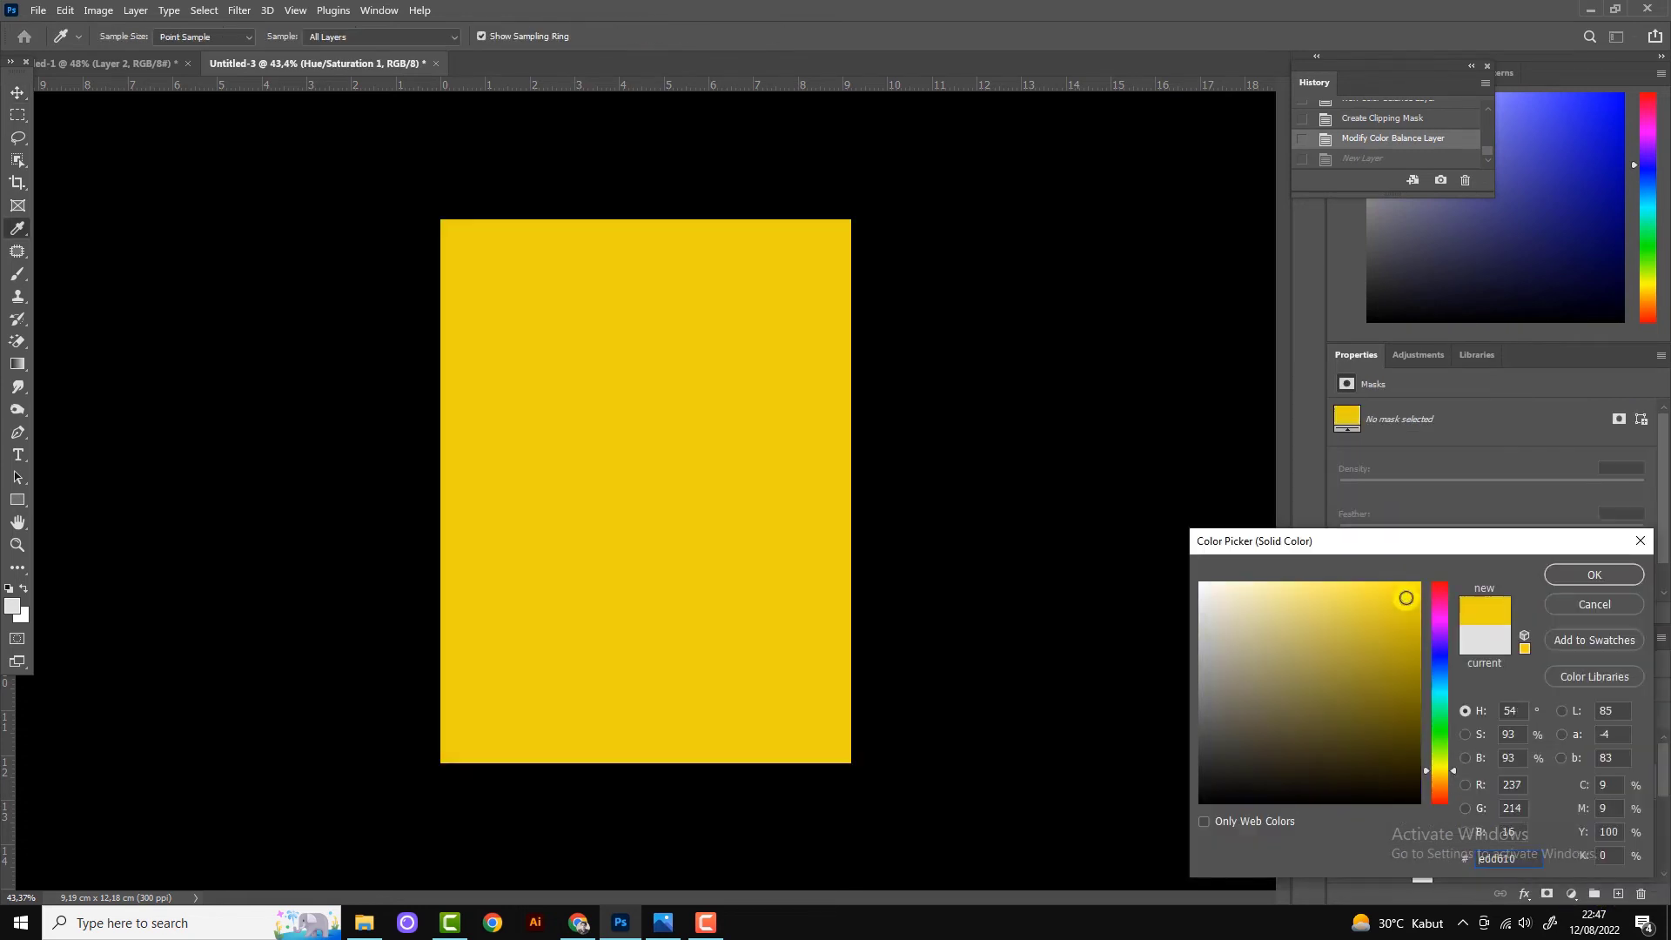
pyautogui.click(1381, 585)
pyautogui.click(1437, 700)
pyautogui.click(1328, 586)
pyautogui.click(1567, 574)
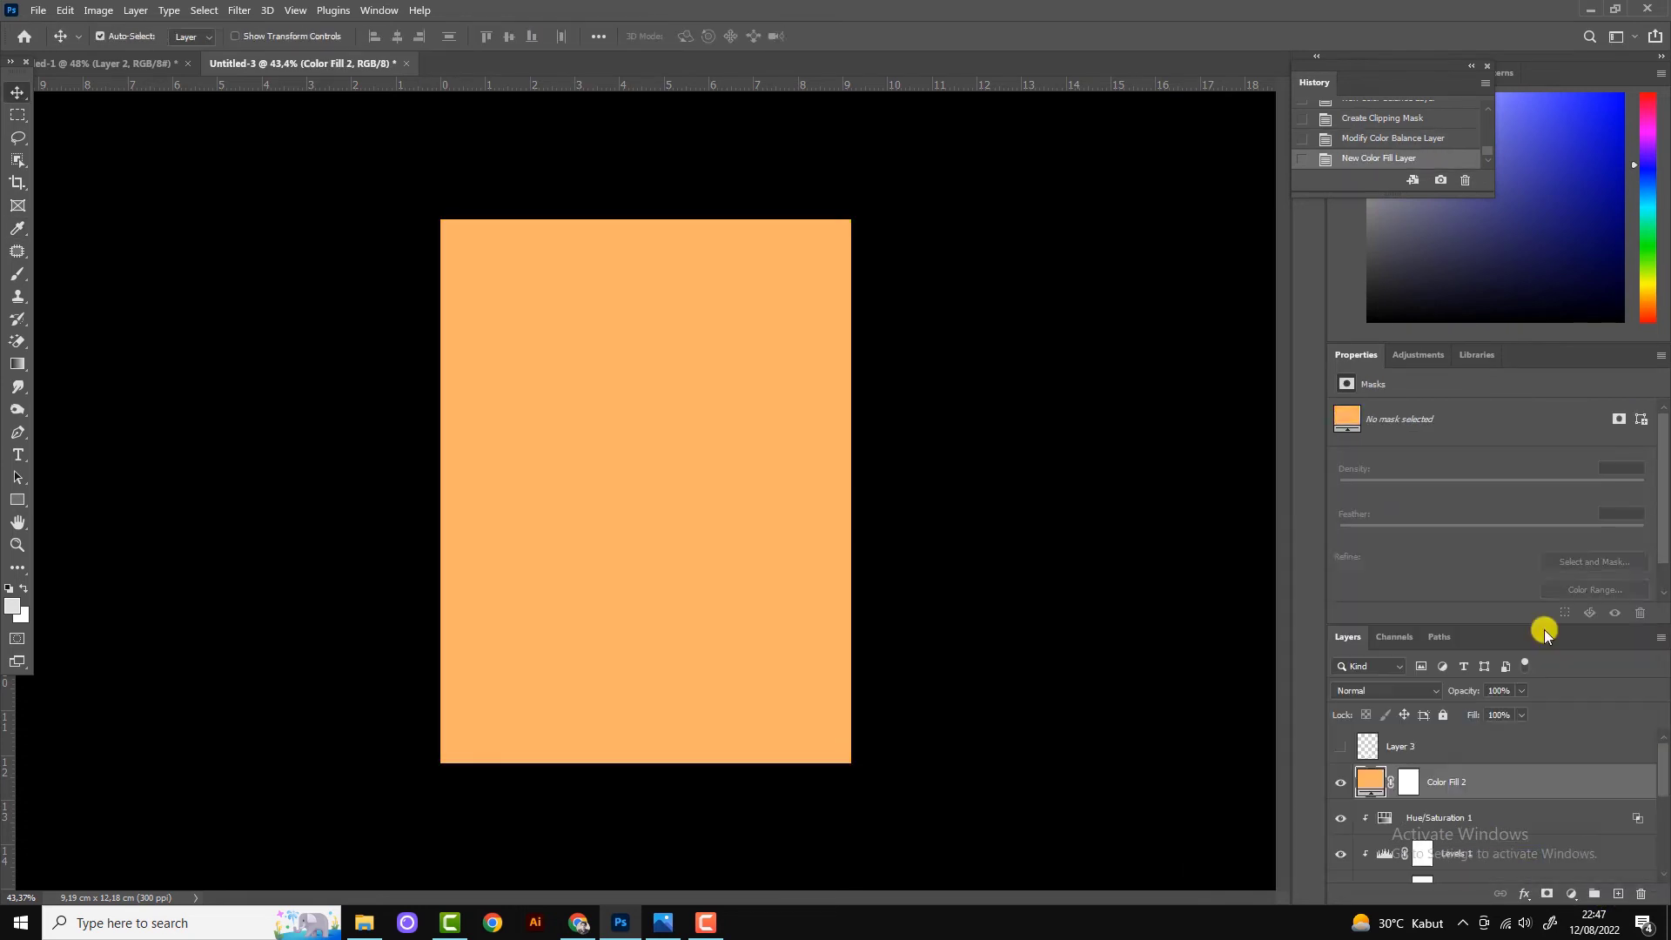
# Invert the Color Fill 2 mask and paint white around the cave opening.
pyautogui.click(1416, 781)
pyautogui.hotkey('ctrl', 'i')
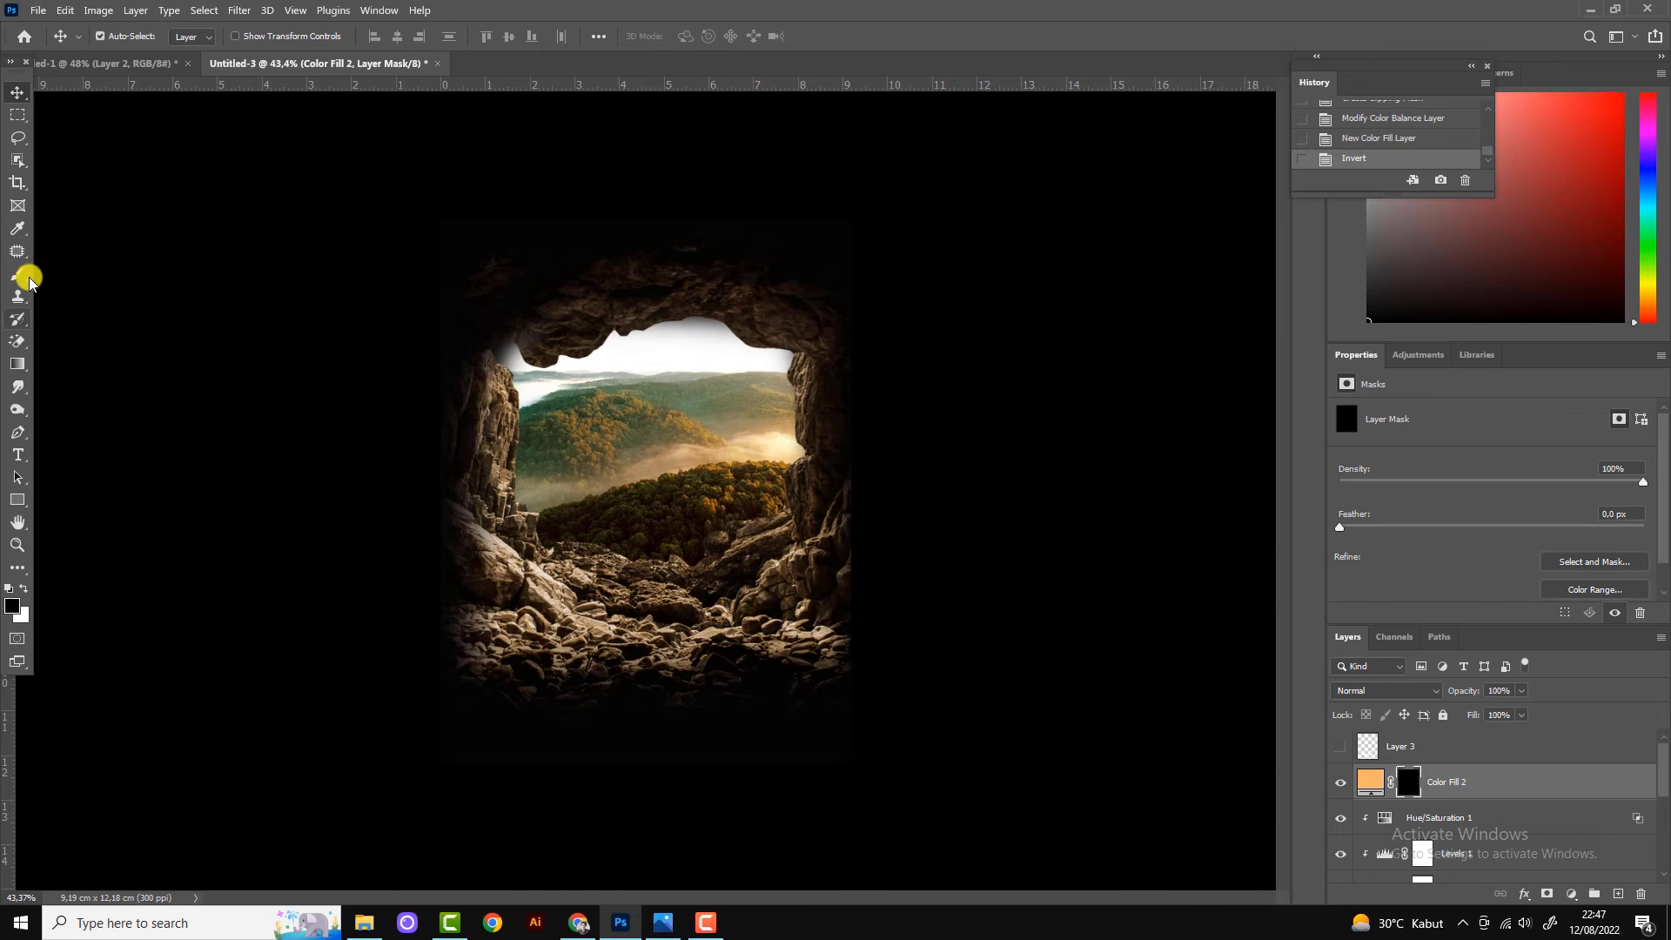
pyautogui.click(18, 275)
pyautogui.click(24, 588)
pyautogui.moveTo(518, 369)
pyautogui.mouseDown()
pyautogui.moveTo(691, 363)
pyautogui.moveTo(615, 343)
pyautogui.moveTo(709, 328)
pyautogui.moveTo(530, 374)
pyautogui.moveTo(720, 580)
pyautogui.mouseUp()
pyautogui.press(']')
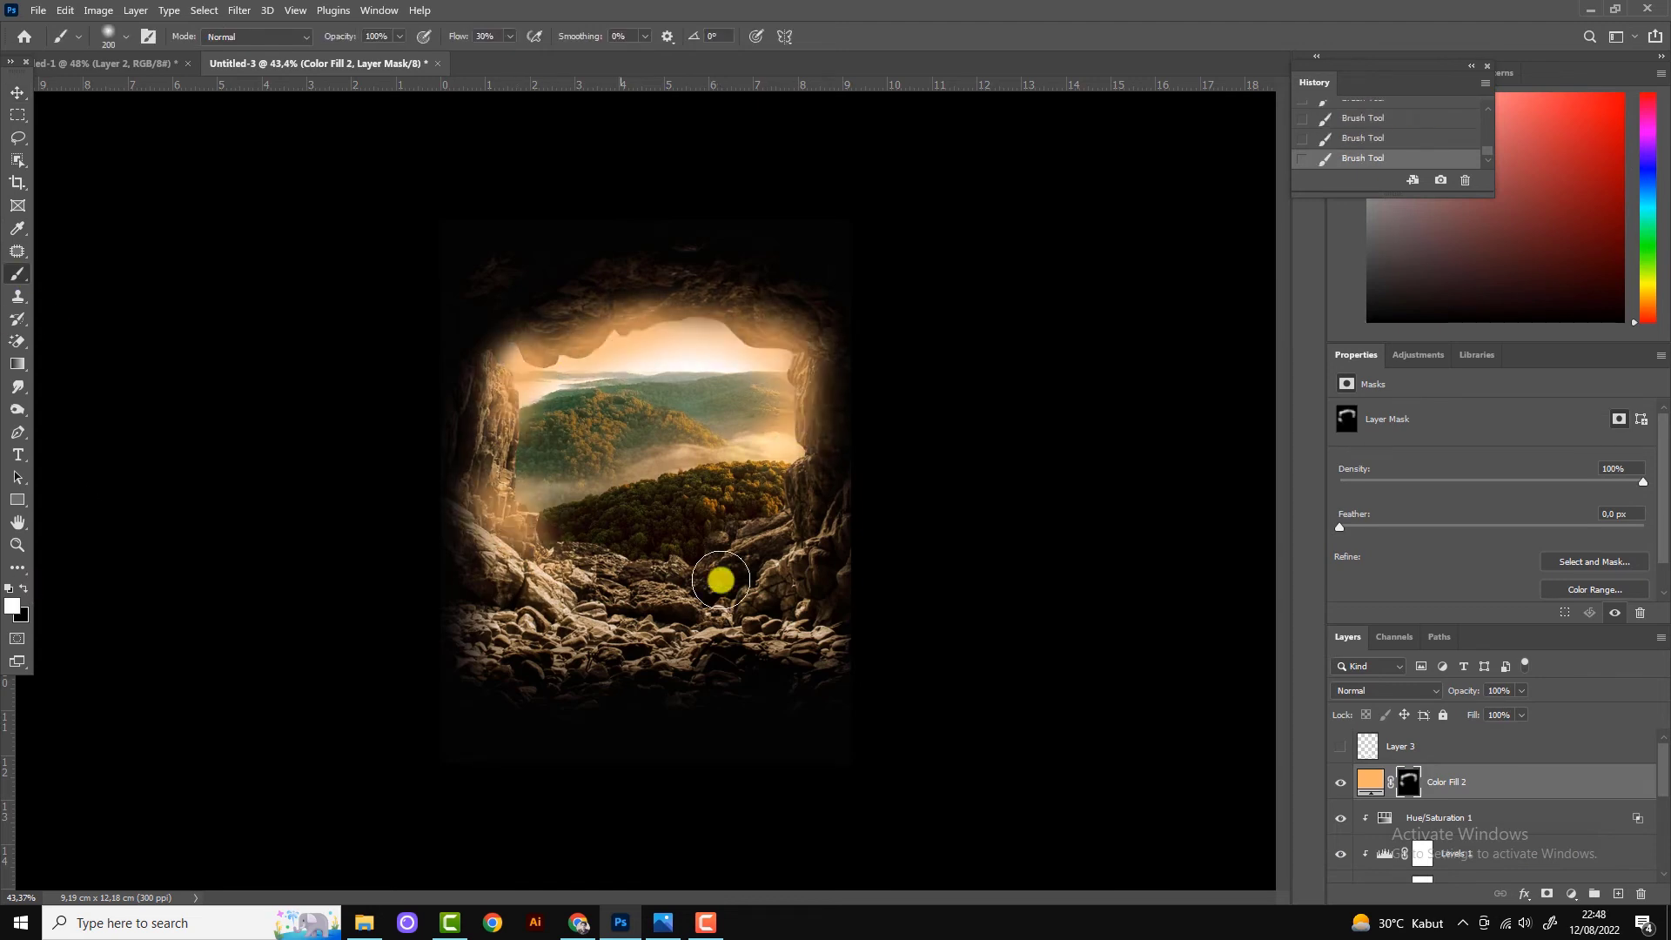
# Set the orange fill to Linear Dodge (Add) and limit it with Blend If sliders.
pyautogui.click(1377, 692)
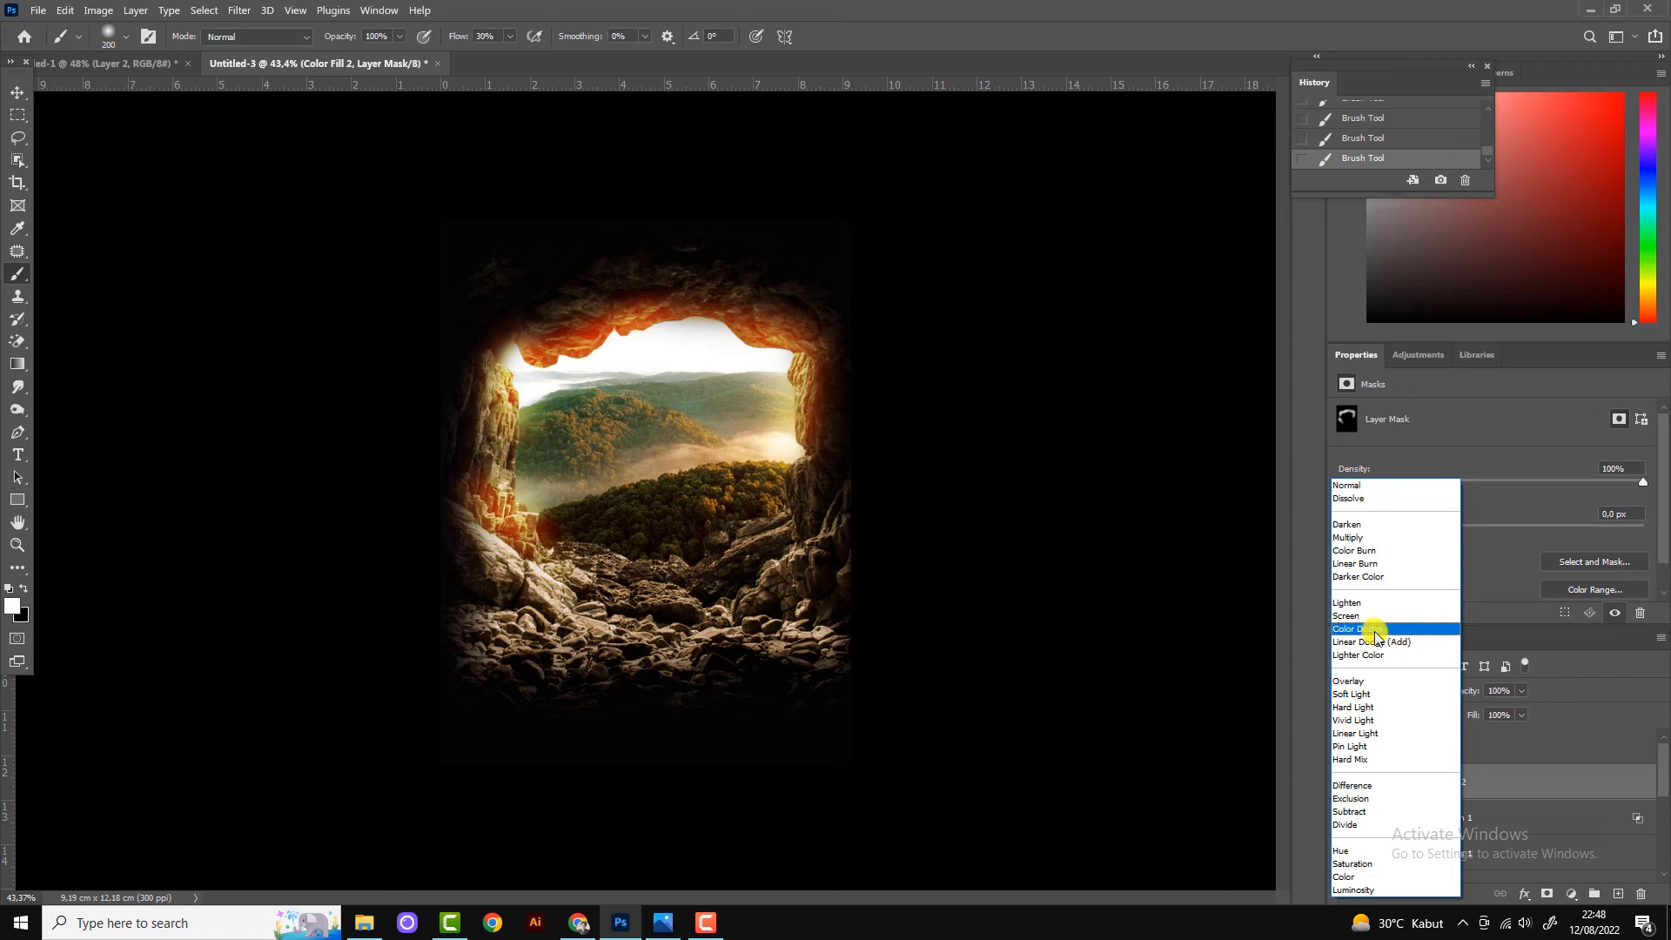
pyautogui.click(1377, 644)
pyautogui.doubleClick(1592, 780)
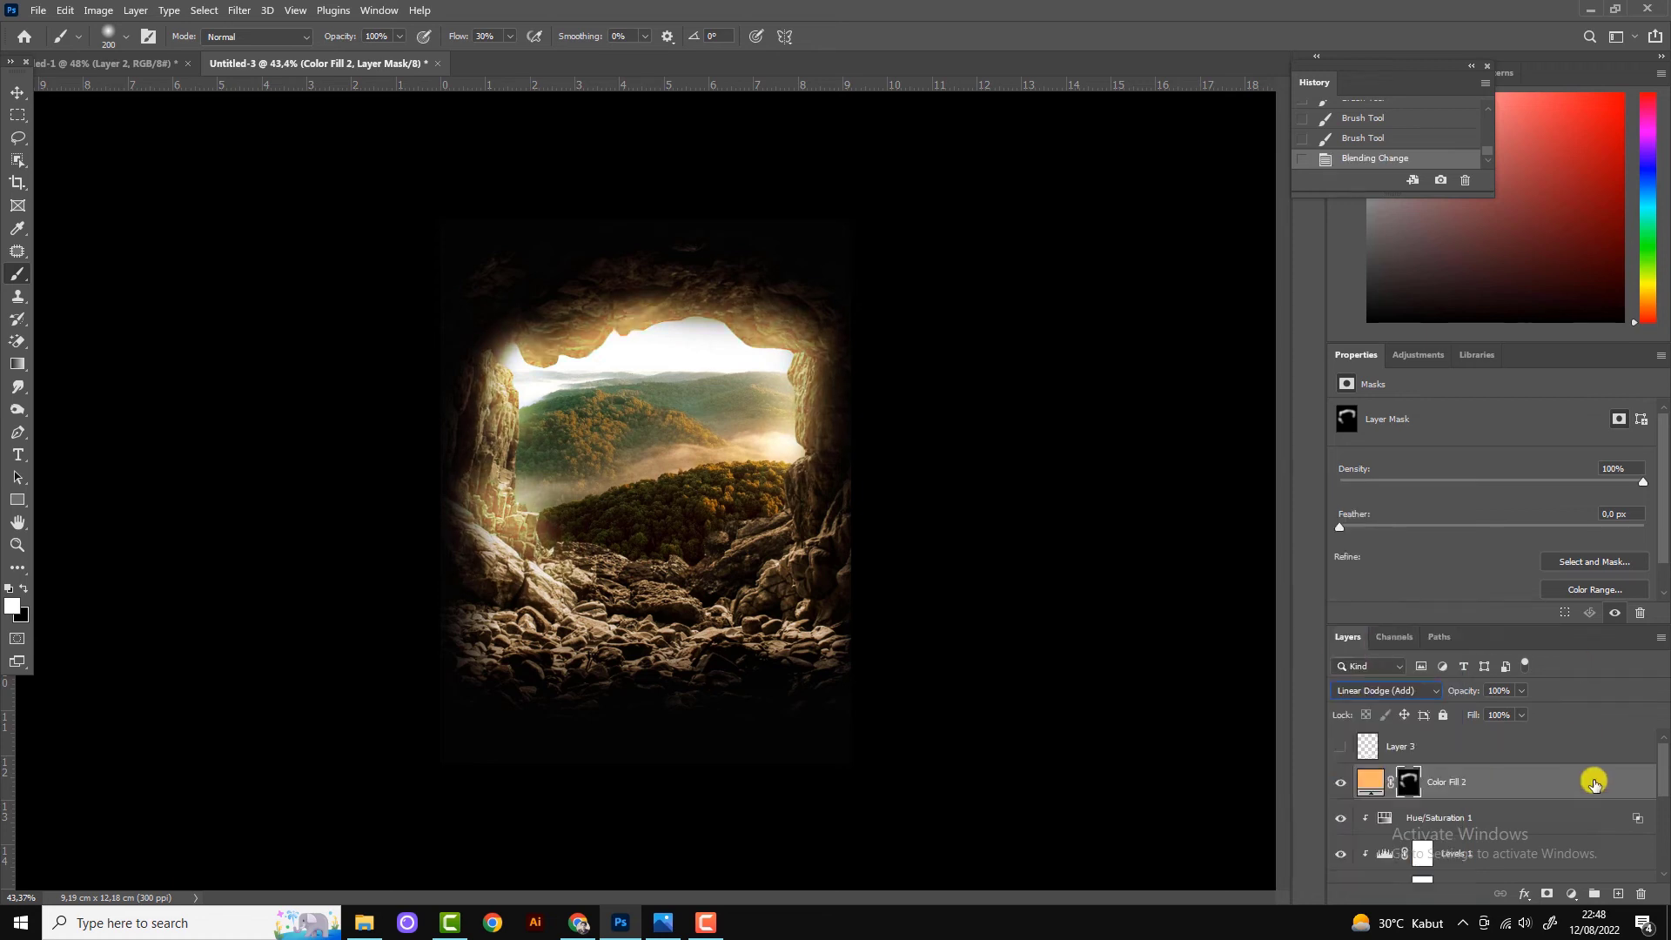
pyautogui.moveTo(1227, 800)
pyautogui.mouseDown()
pyautogui.moveTo(1313, 801)
pyautogui.moveTo(1219, 805)
pyautogui.mouseUp()
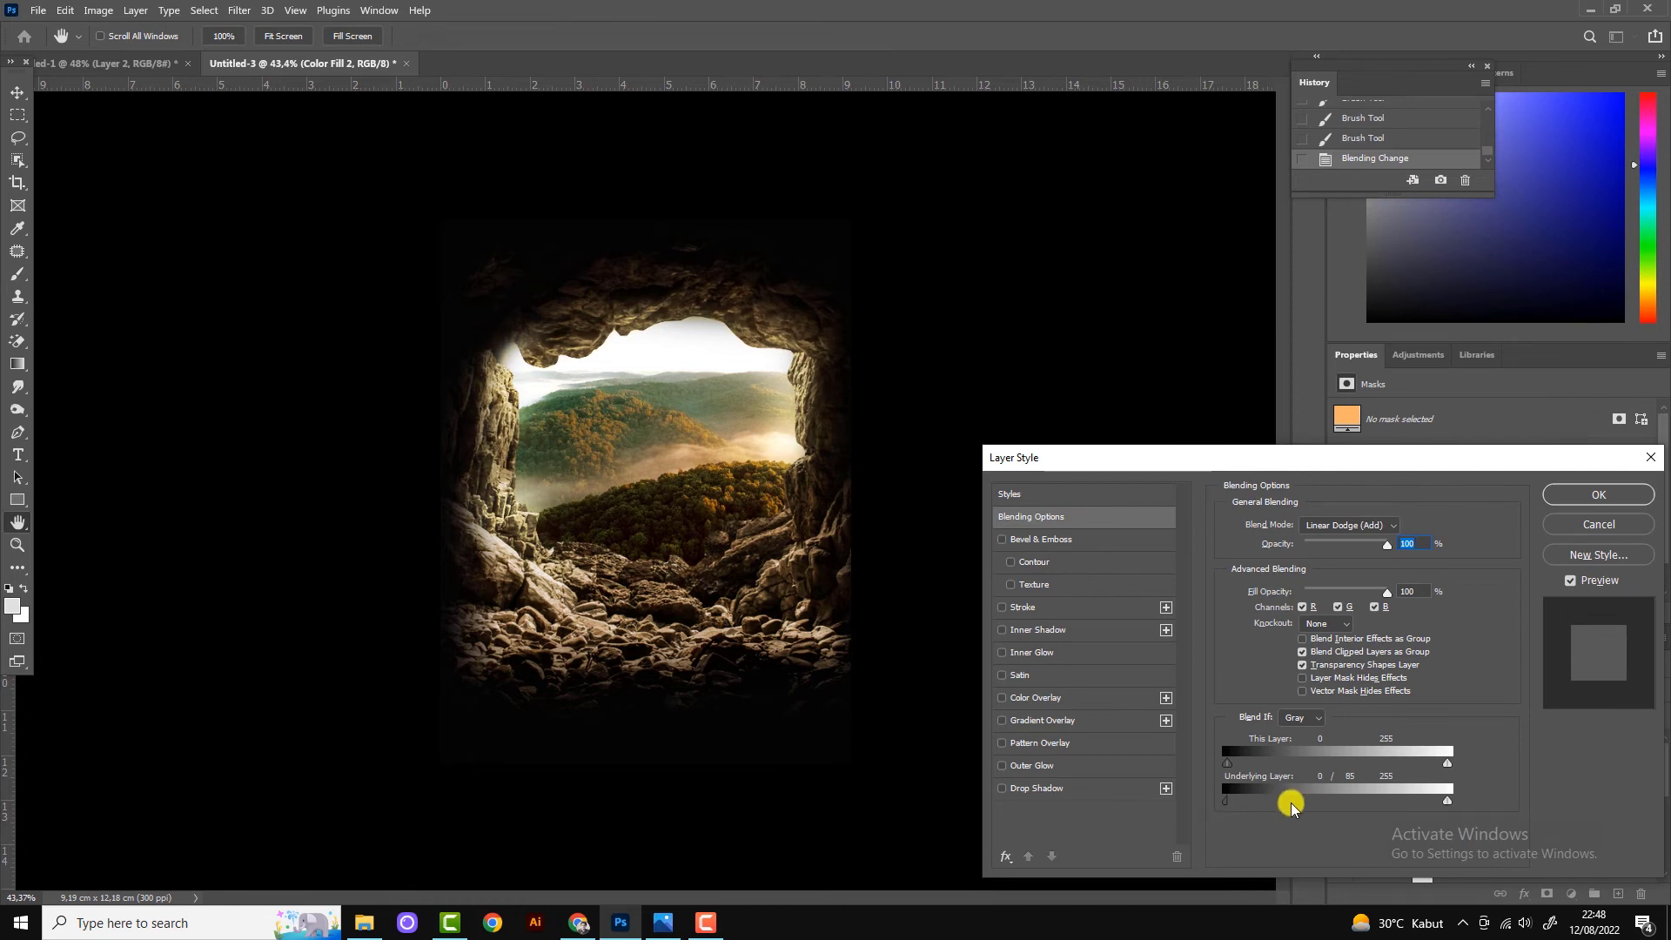
pyautogui.moveTo(1432, 801)
pyautogui.mouseDown()
pyautogui.moveTo(1305, 801)
pyautogui.moveTo(1447, 800)
pyautogui.mouseUp()
pyautogui.click(1592, 494)
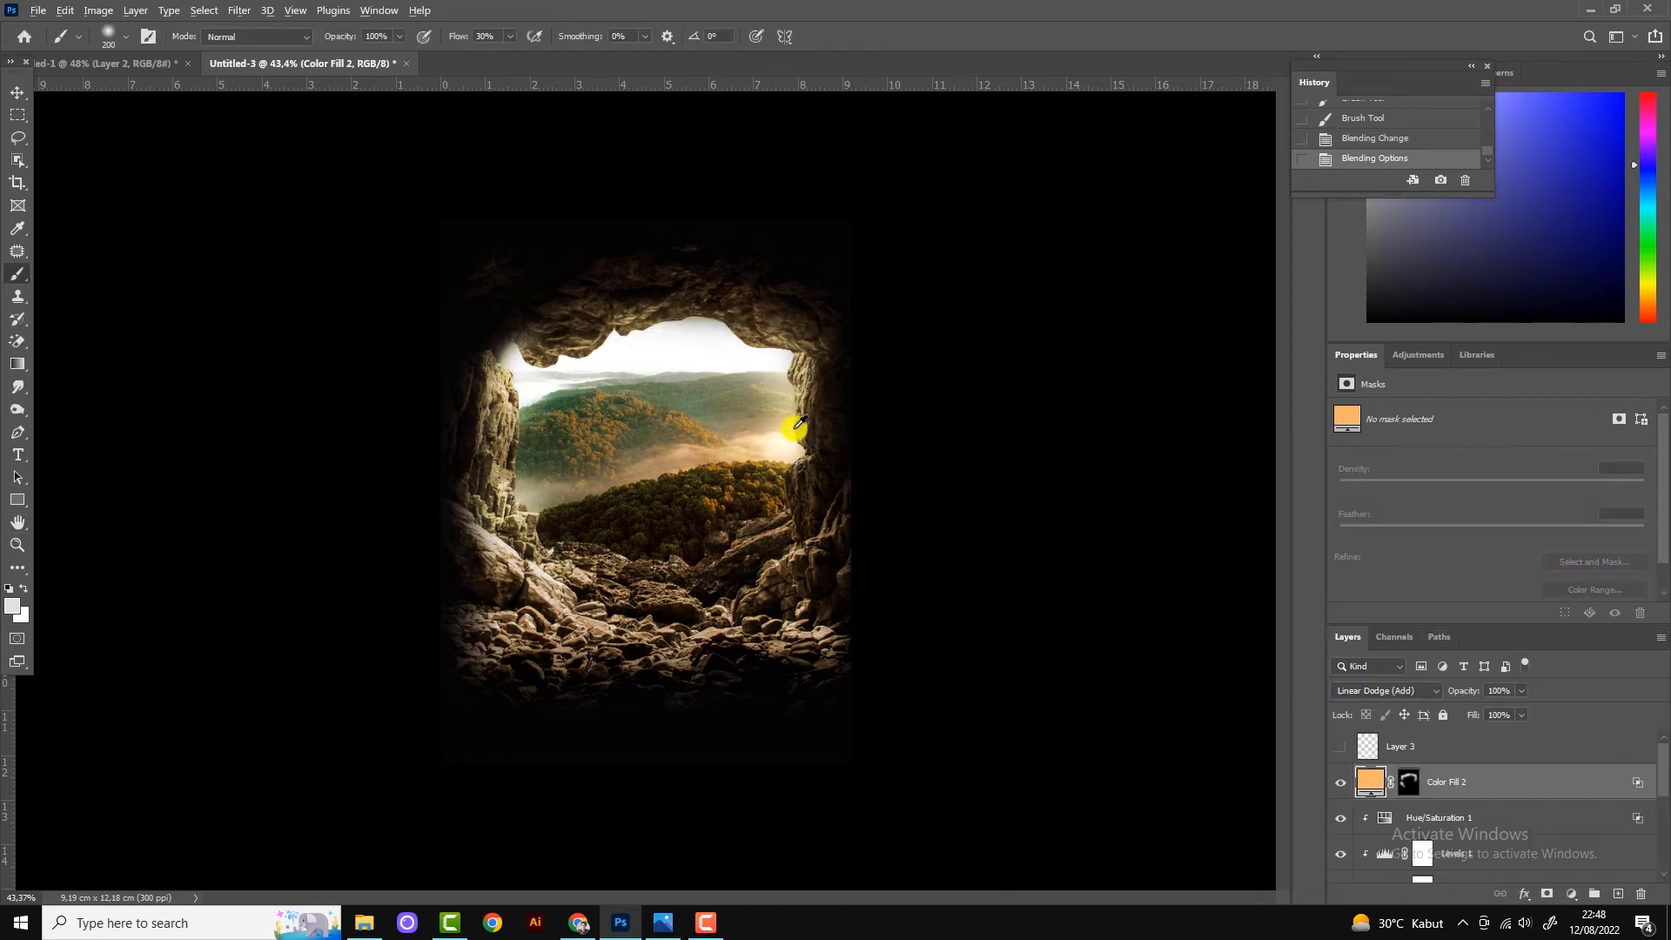
pyautogui.scroll(1, 678, 348)
# Paint the landscape layer's mask to hide its edge at the cave's top-left.
pyautogui.press('v')
pyautogui.scroll(-5, 1480, 826)
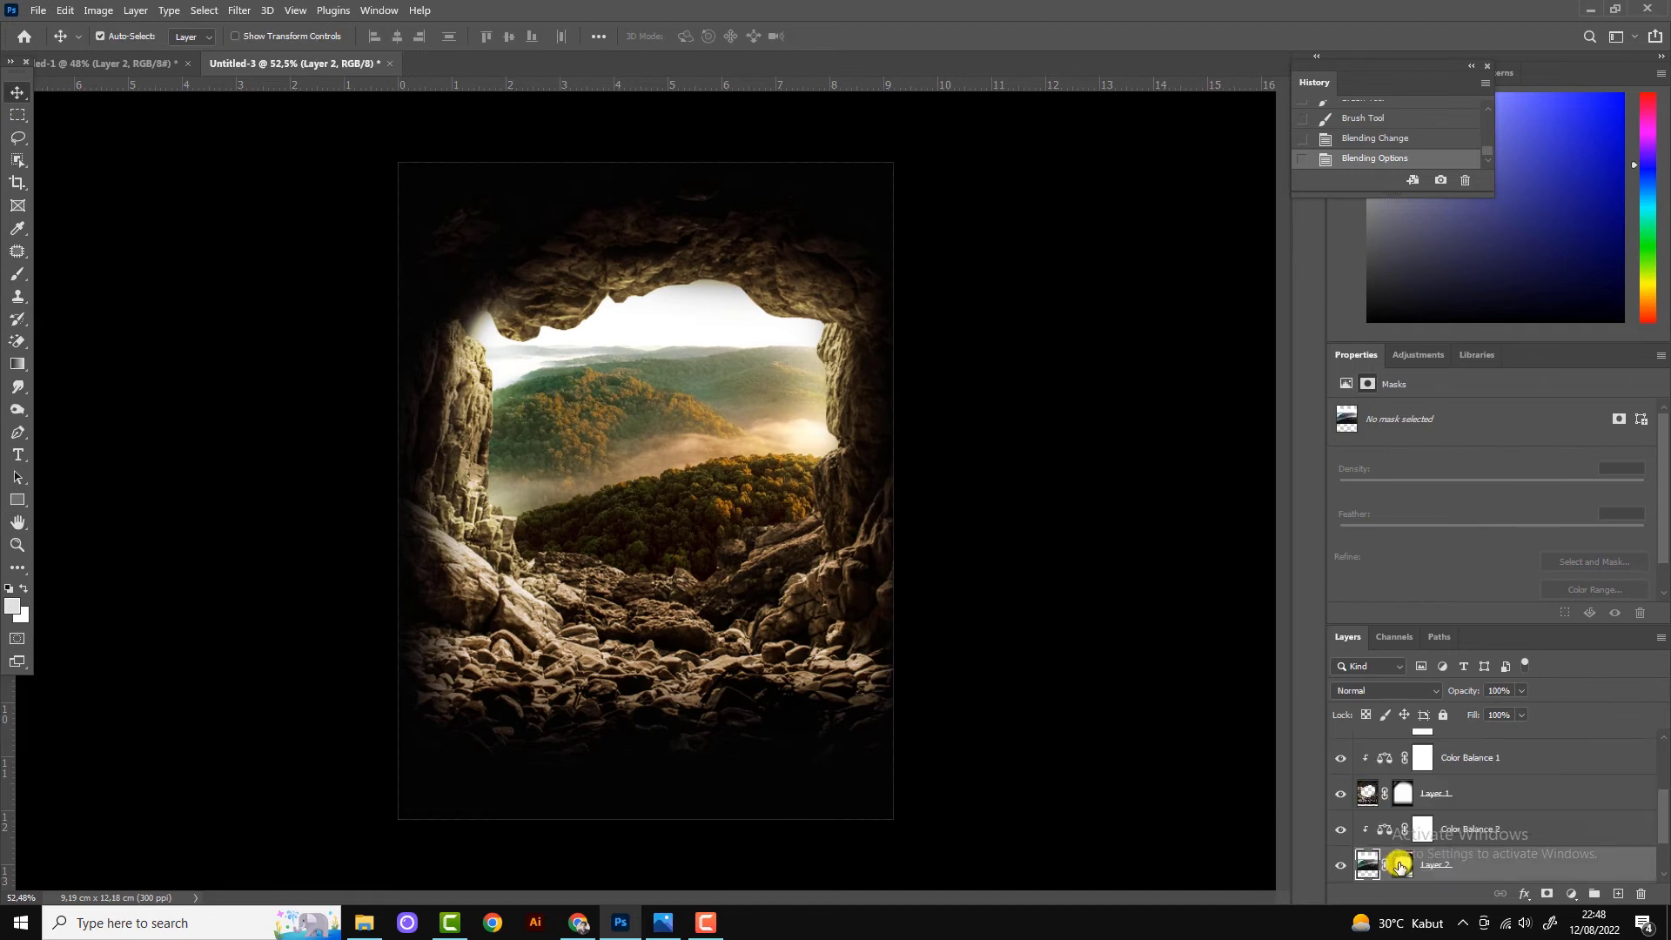
pyautogui.click(1402, 864)
pyautogui.click(17, 273)
pyautogui.click(458, 326)
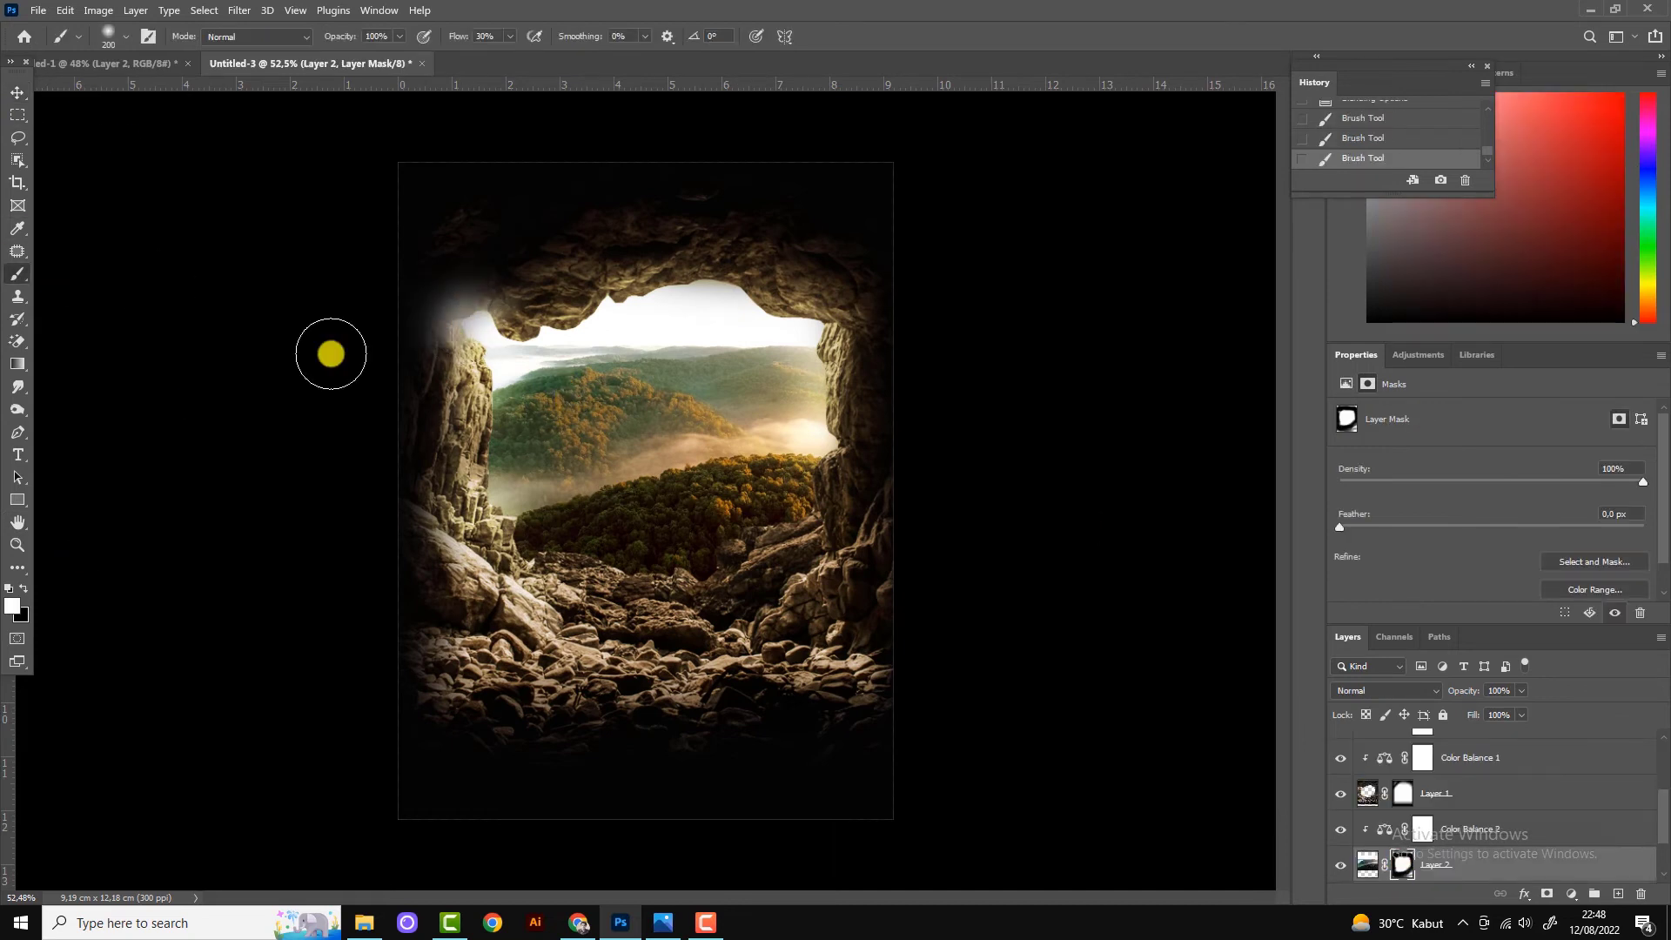
pyautogui.press('x')
pyautogui.click(487, 310)
pyautogui.moveTo(486, 310); pyautogui.dragTo(455, 298)
# Refine the landscape mask near the opening's edge with a smaller white brush.
pyautogui.press('[')
pyautogui.press('[')
pyautogui.press('[')
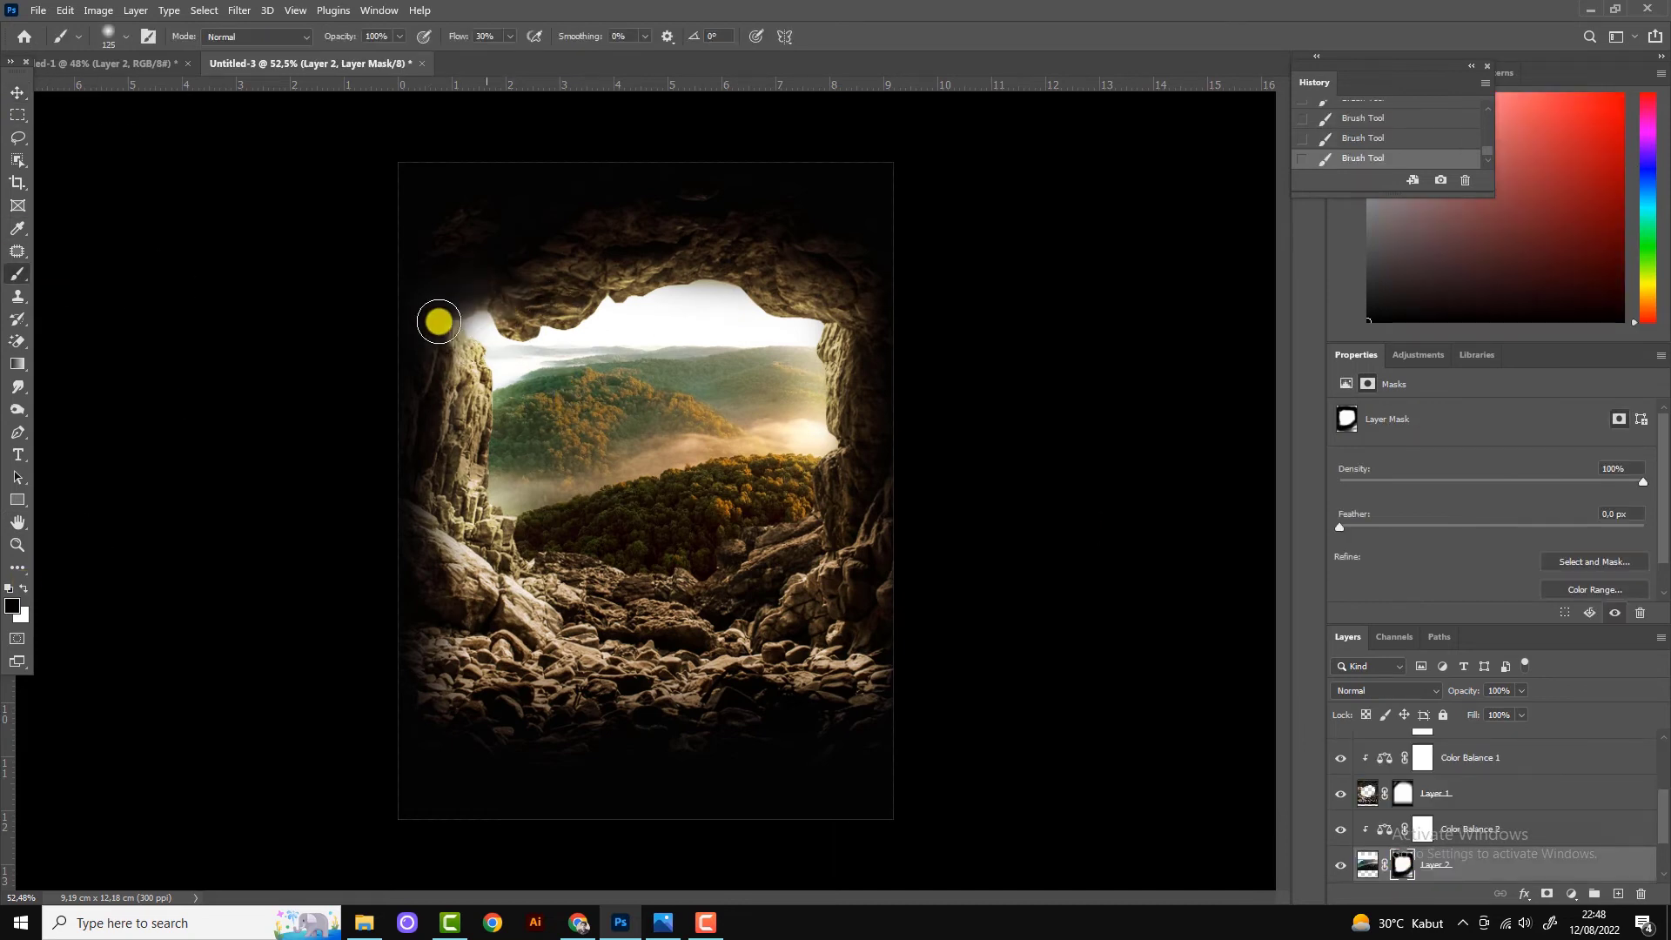
pyautogui.scroll(-1, 705, 228)
pyautogui.hotkey('ctrl', '+')
pyautogui.click(24, 588)
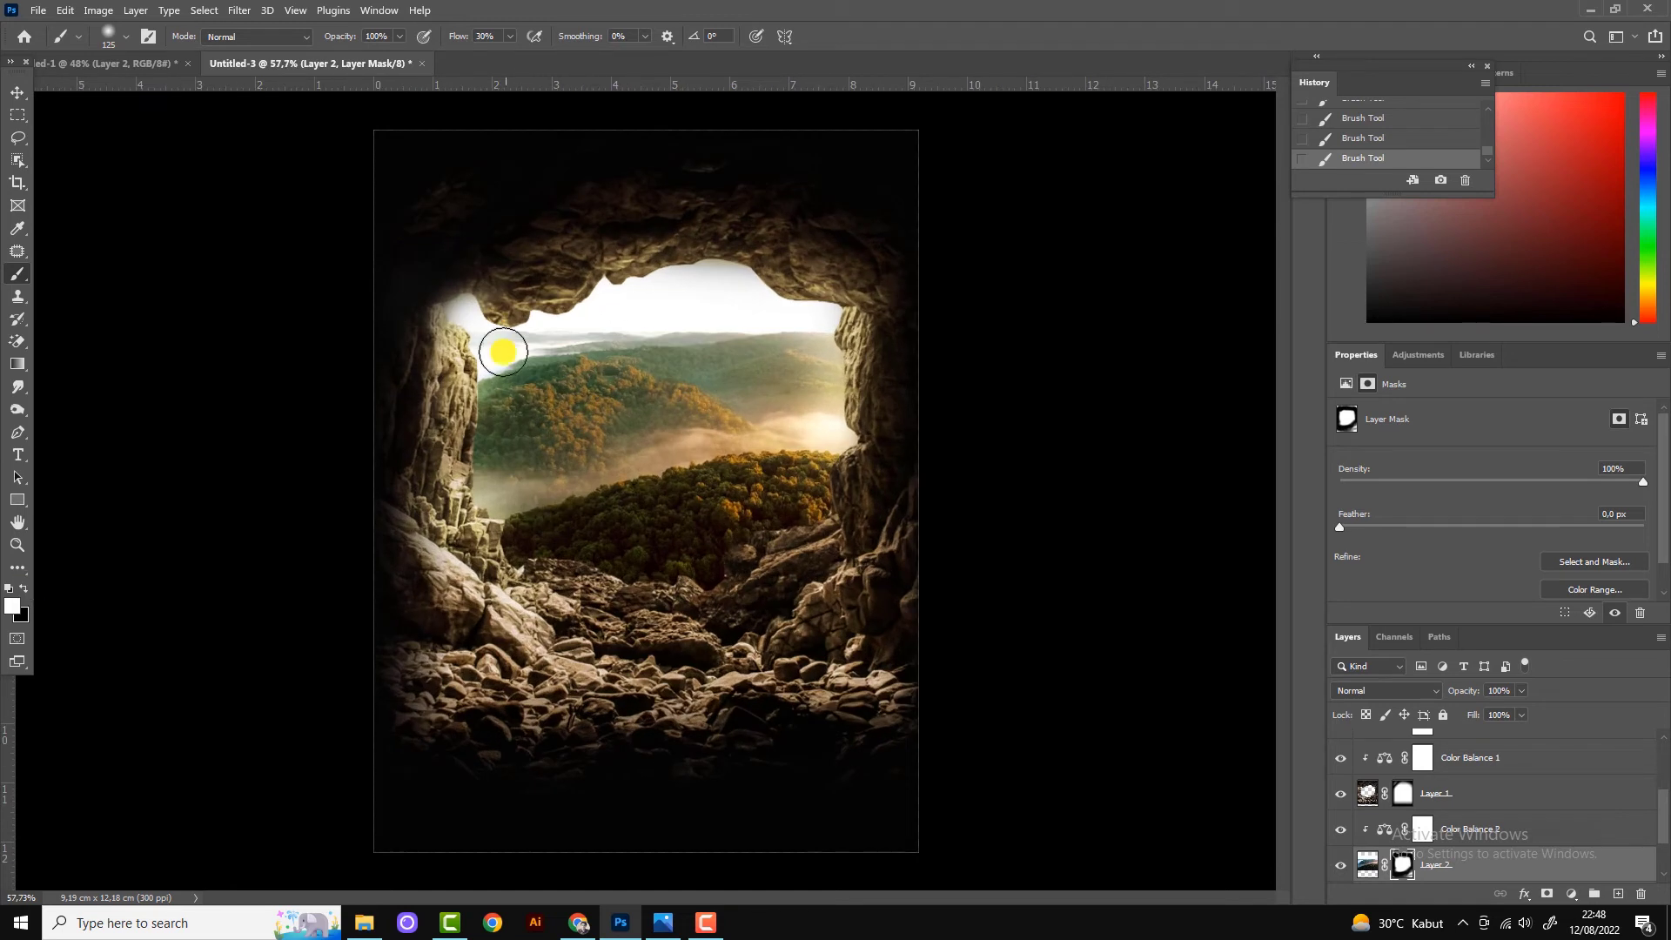
pyautogui.press('[')
pyautogui.press('[')
pyautogui.press('[')
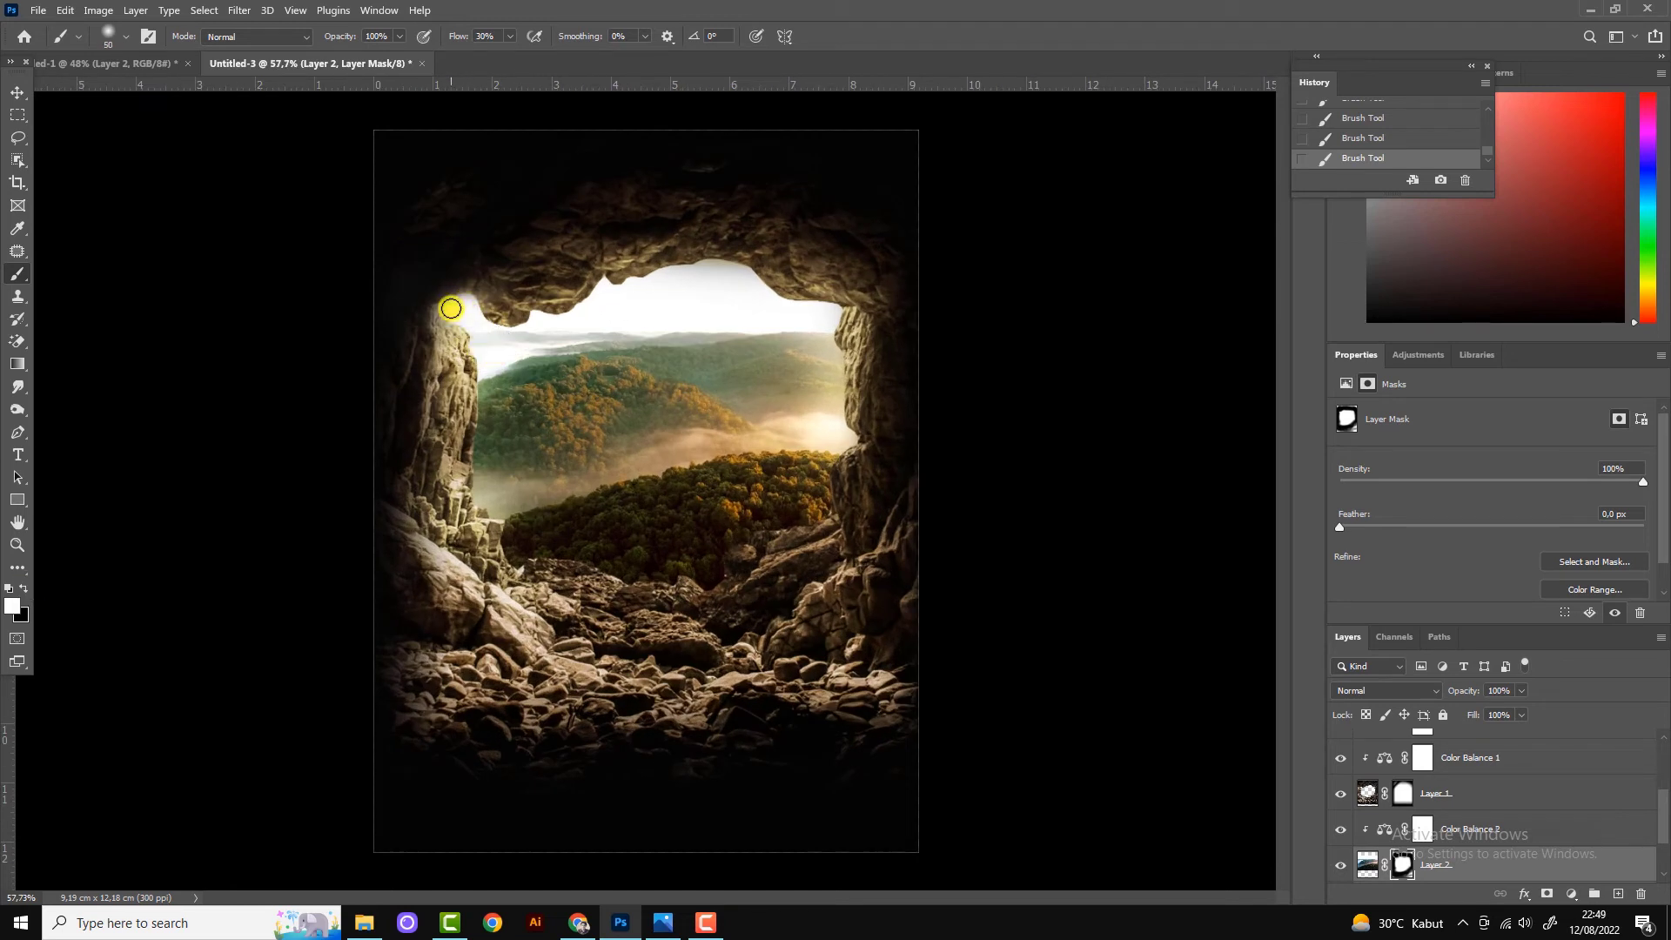
pyautogui.scroll(-1, 733, 384)
pyautogui.click(17, 91)
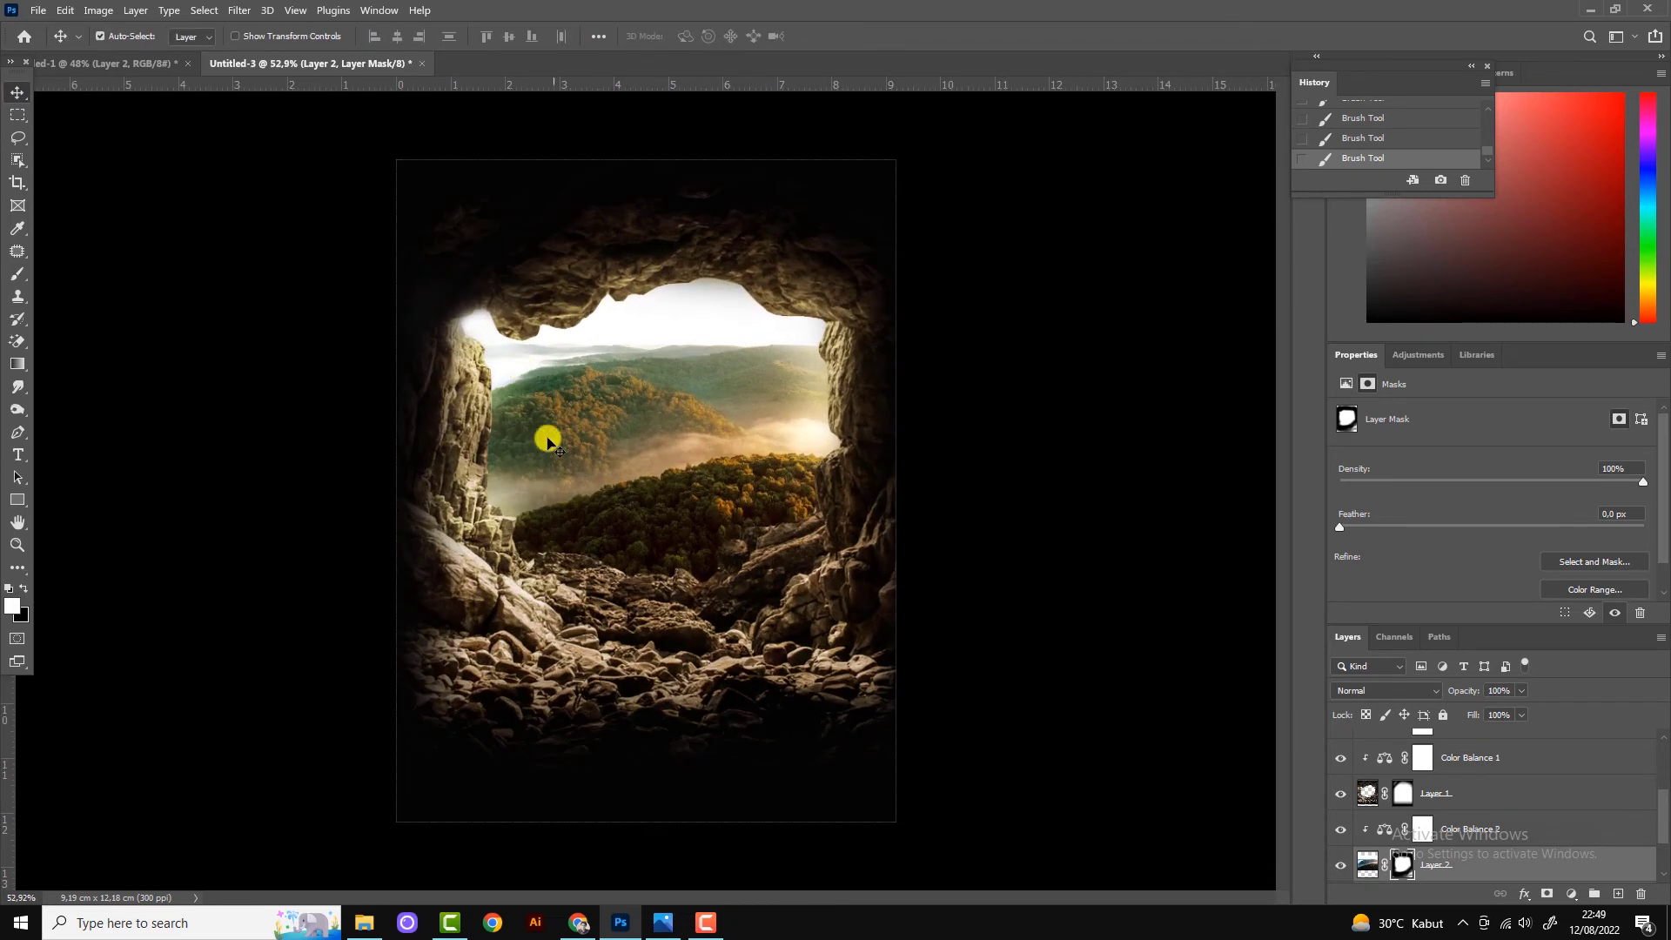
pyautogui.scroll(5, 1496, 789)
# Paint the Color Fill 2 glow onto the lower-right floor at 45% brush opacity, then add a Solid Color fill.
pyautogui.click(1416, 783)
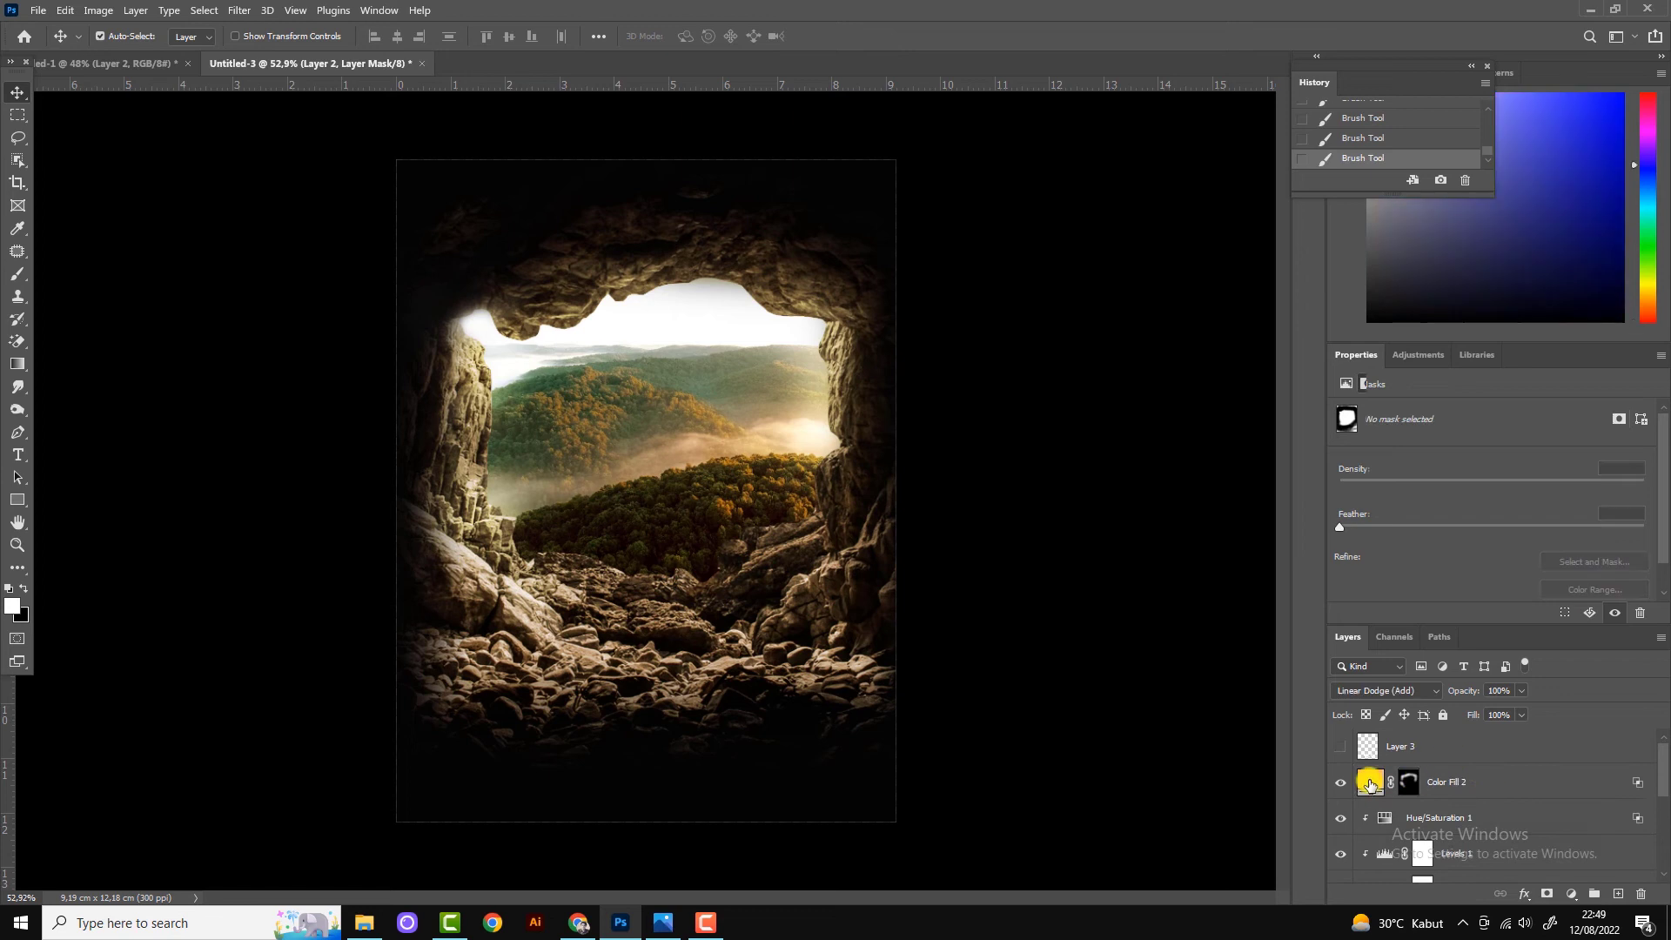
pyautogui.click(17, 273)
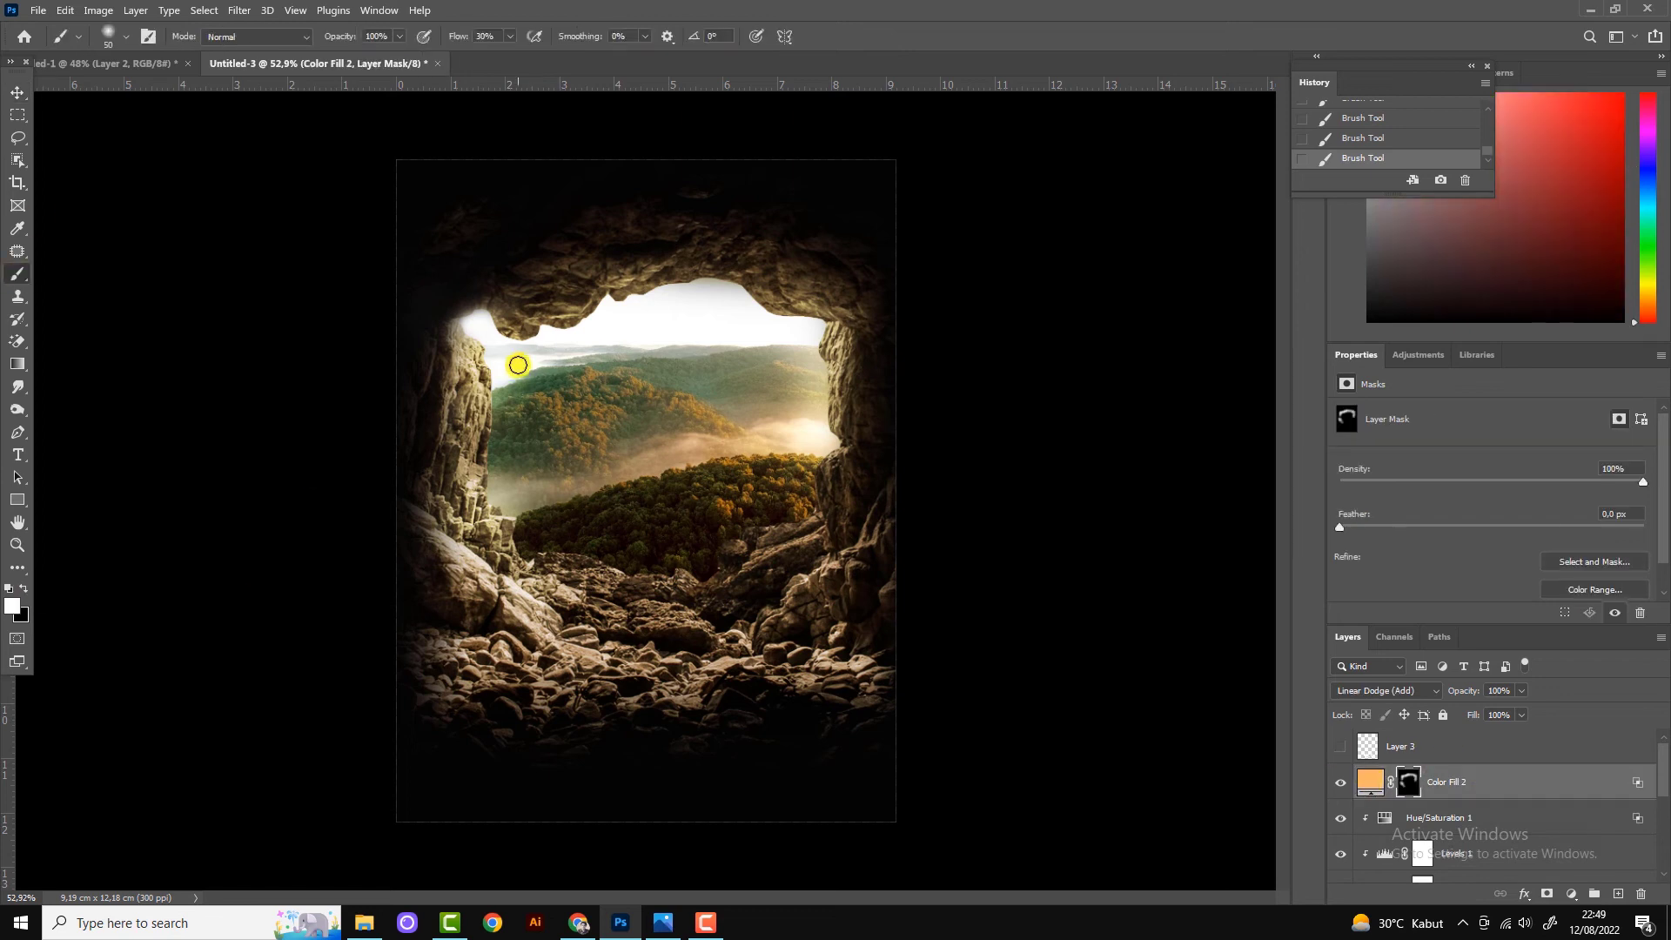
pyautogui.press(']')
pyautogui.hotkey('ctrl', 'z')
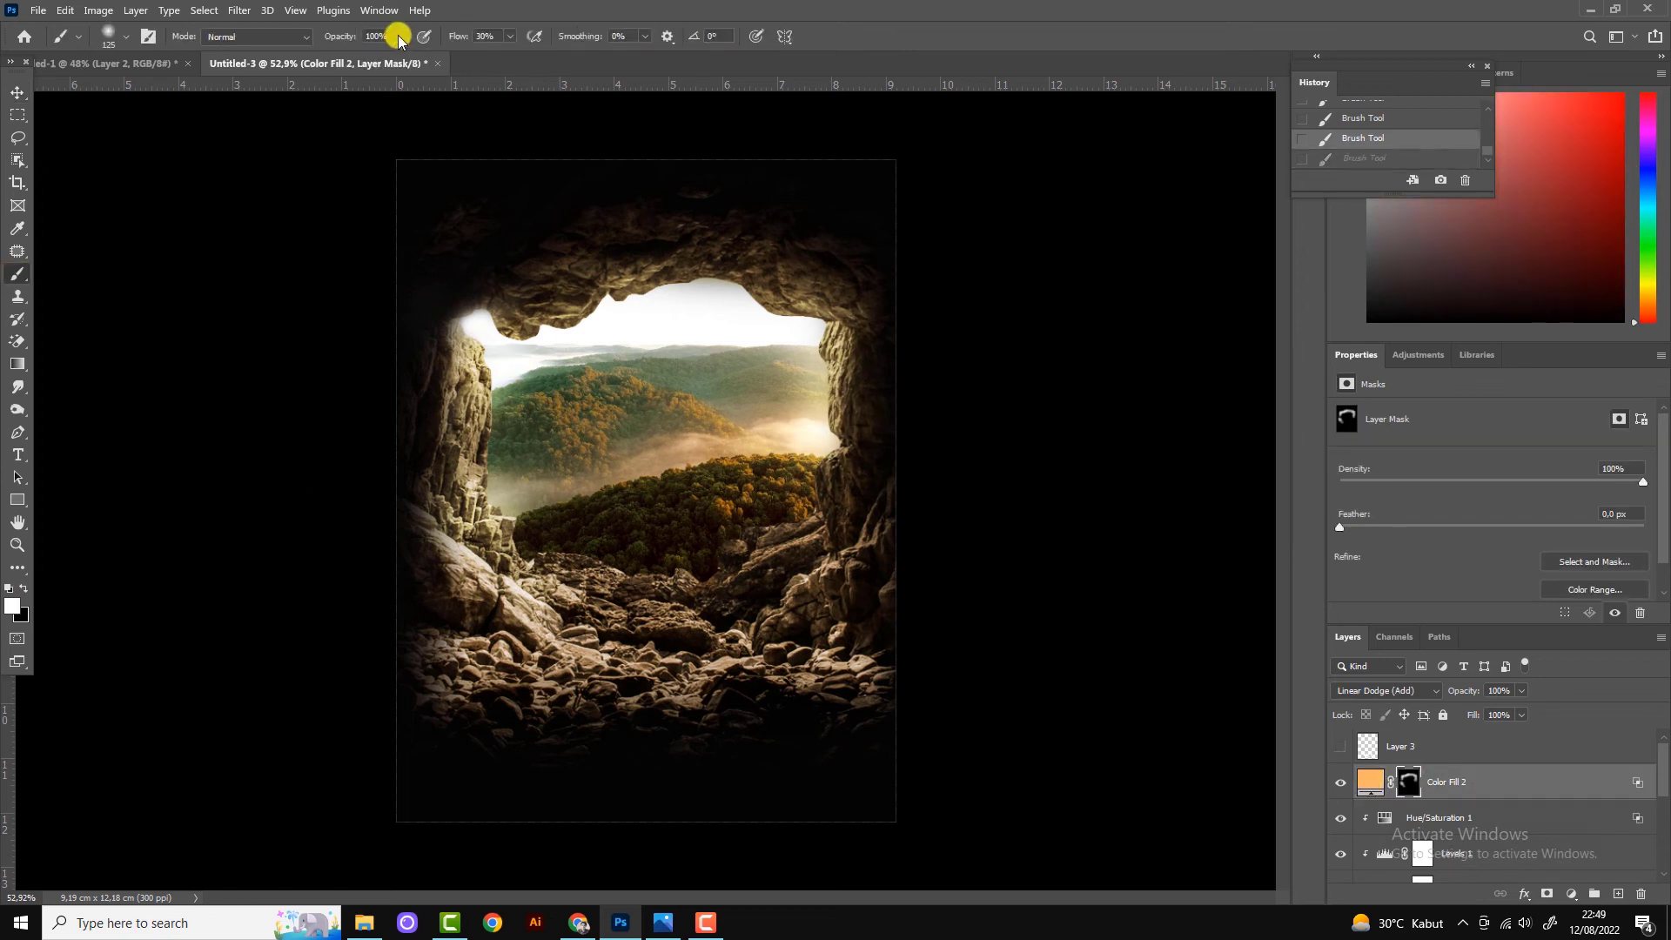
pyautogui.click(399, 36)
pyautogui.moveTo(363, 58); pyautogui.dragTo(355, 57)
pyautogui.moveTo(873, 444); pyautogui.dragTo(818, 557)
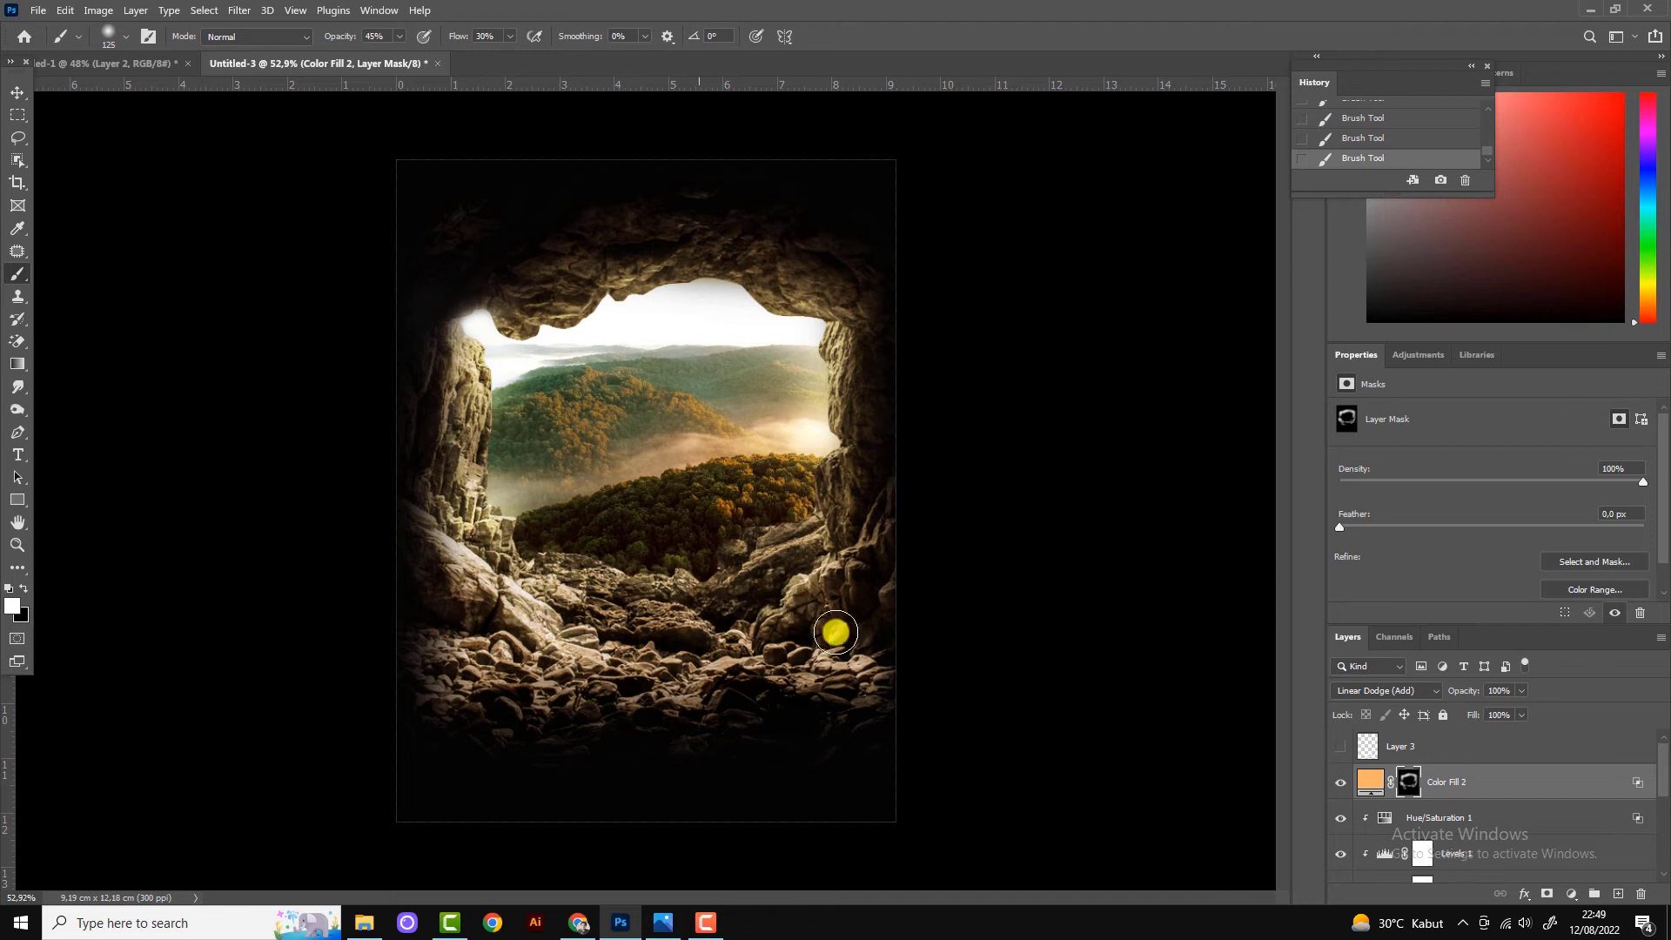
pyautogui.scroll(-2, 803, 622)
pyautogui.click(1571, 893)
# Give the new fill a near-black colour and set it to Color Dodge.
pyautogui.click(1554, 606)
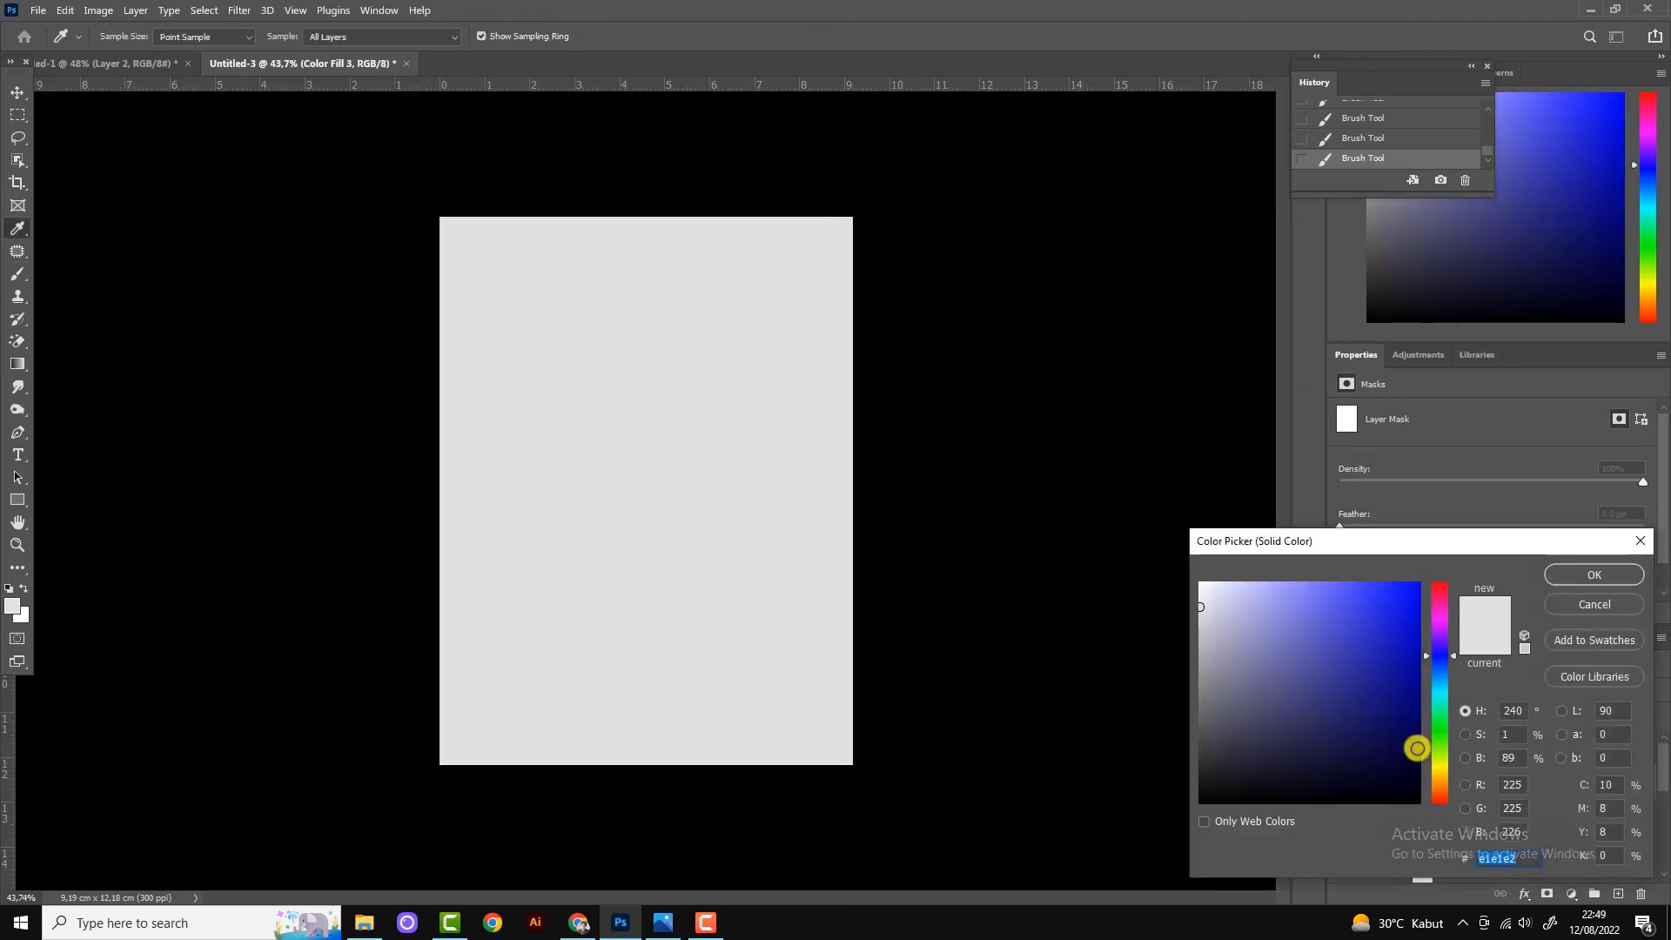
pyautogui.click(1375, 788)
pyautogui.moveTo(1319, 789); pyautogui.dragTo(1232, 788)
pyautogui.click(1569, 579)
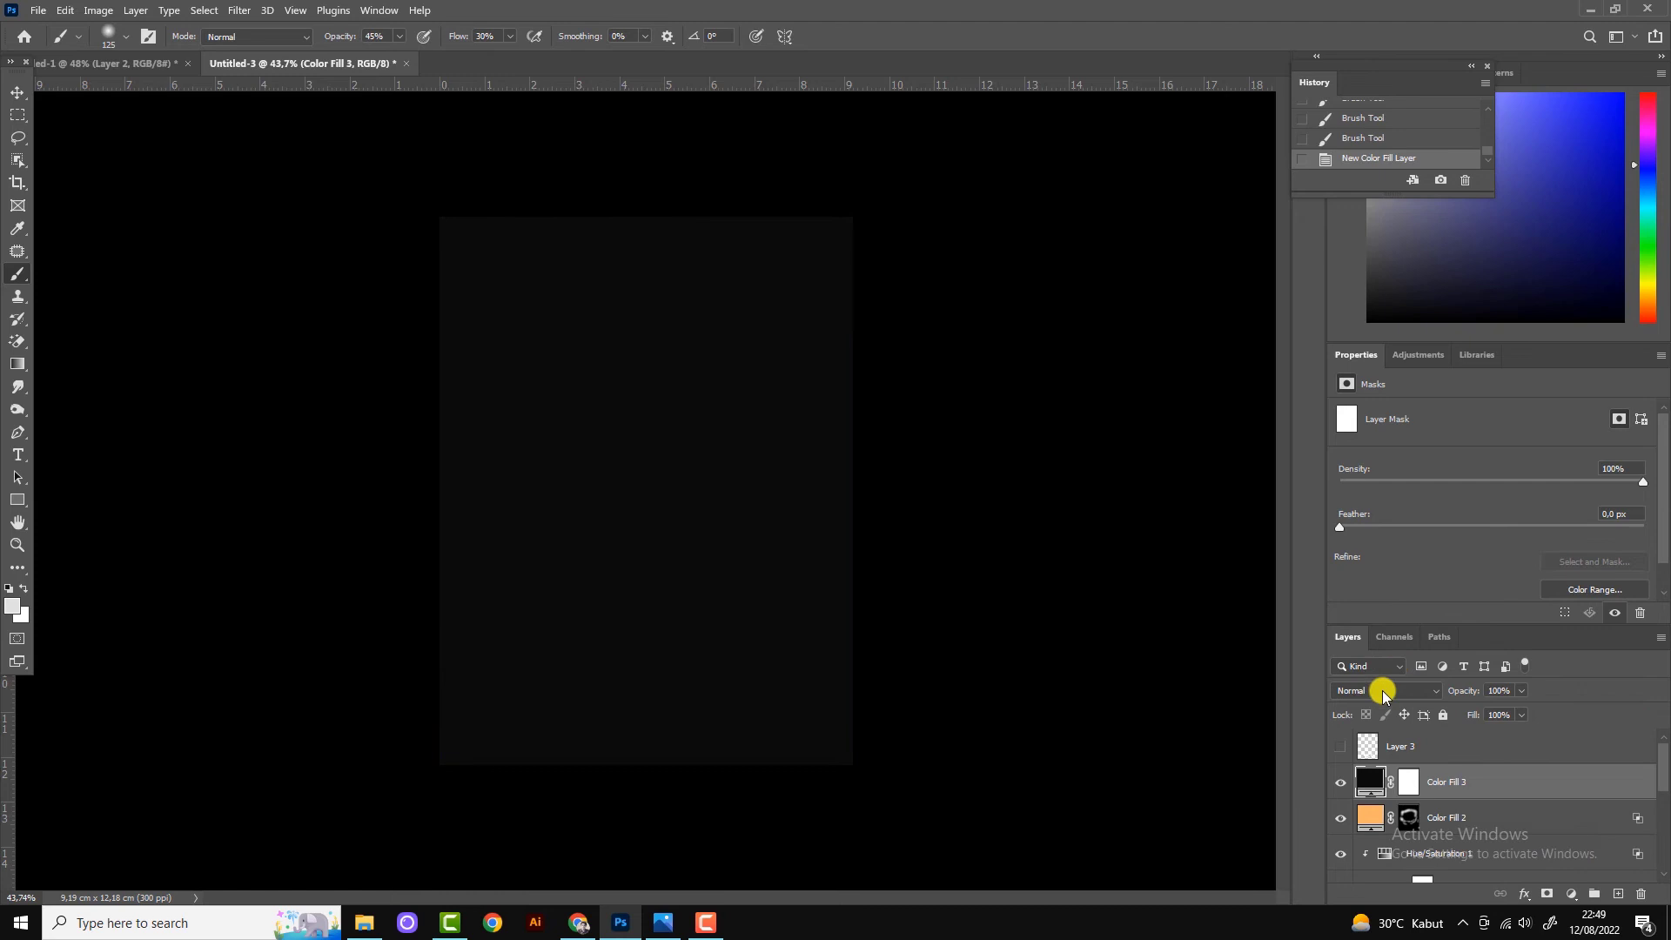
pyautogui.click(1382, 691)
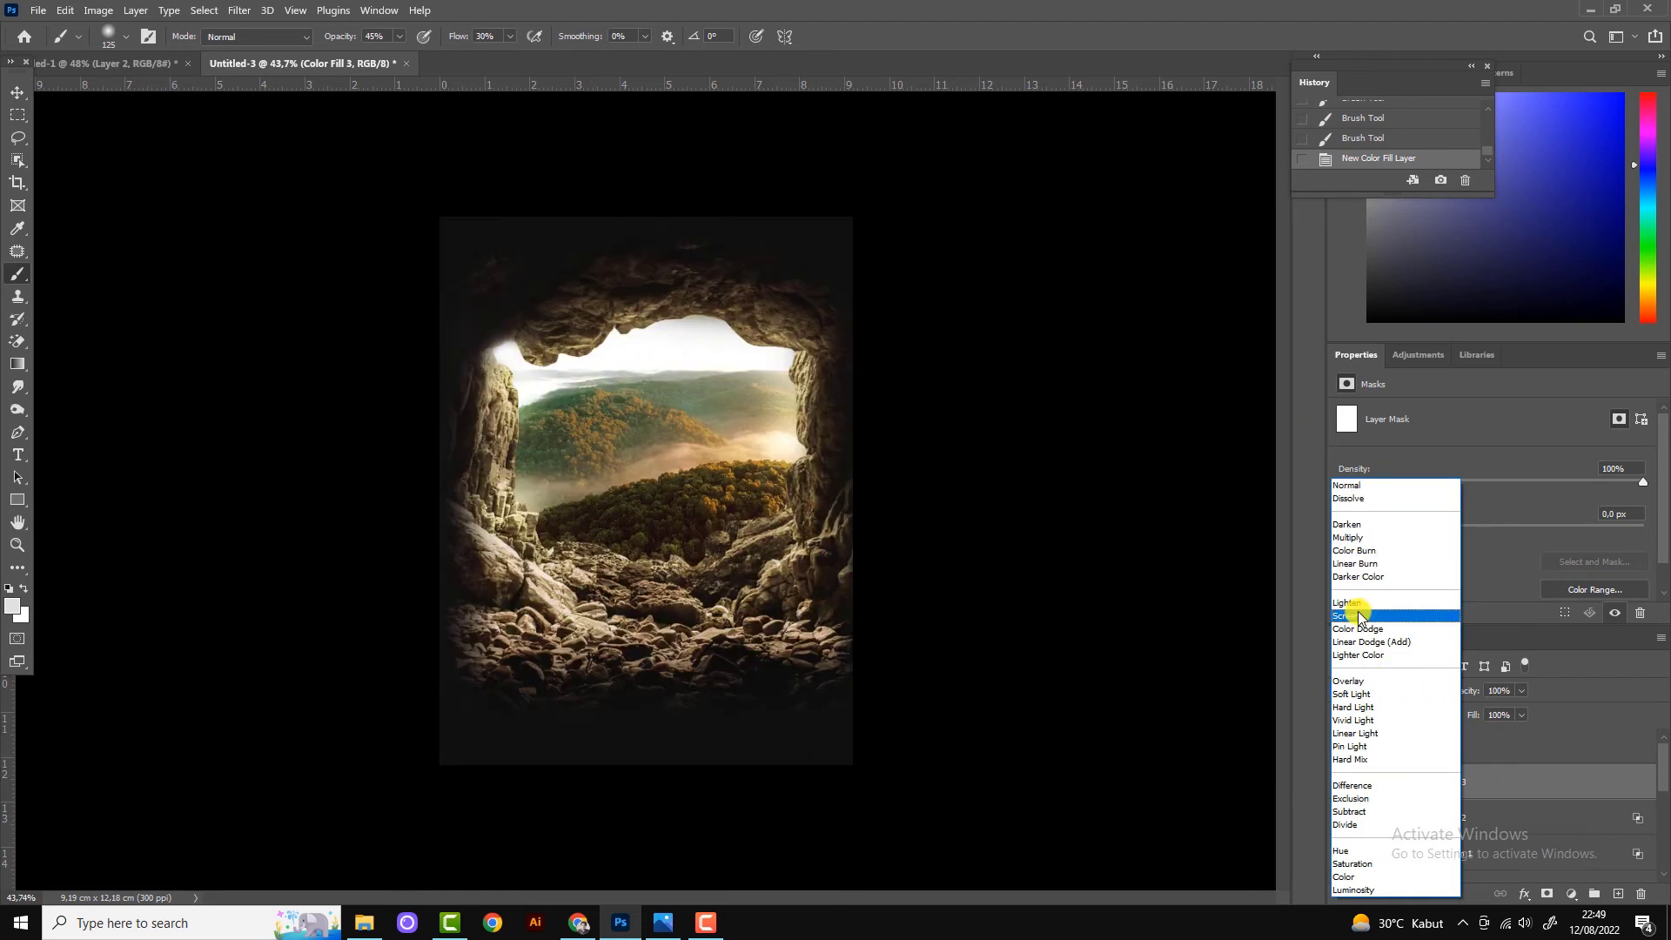
pyautogui.click(1364, 628)
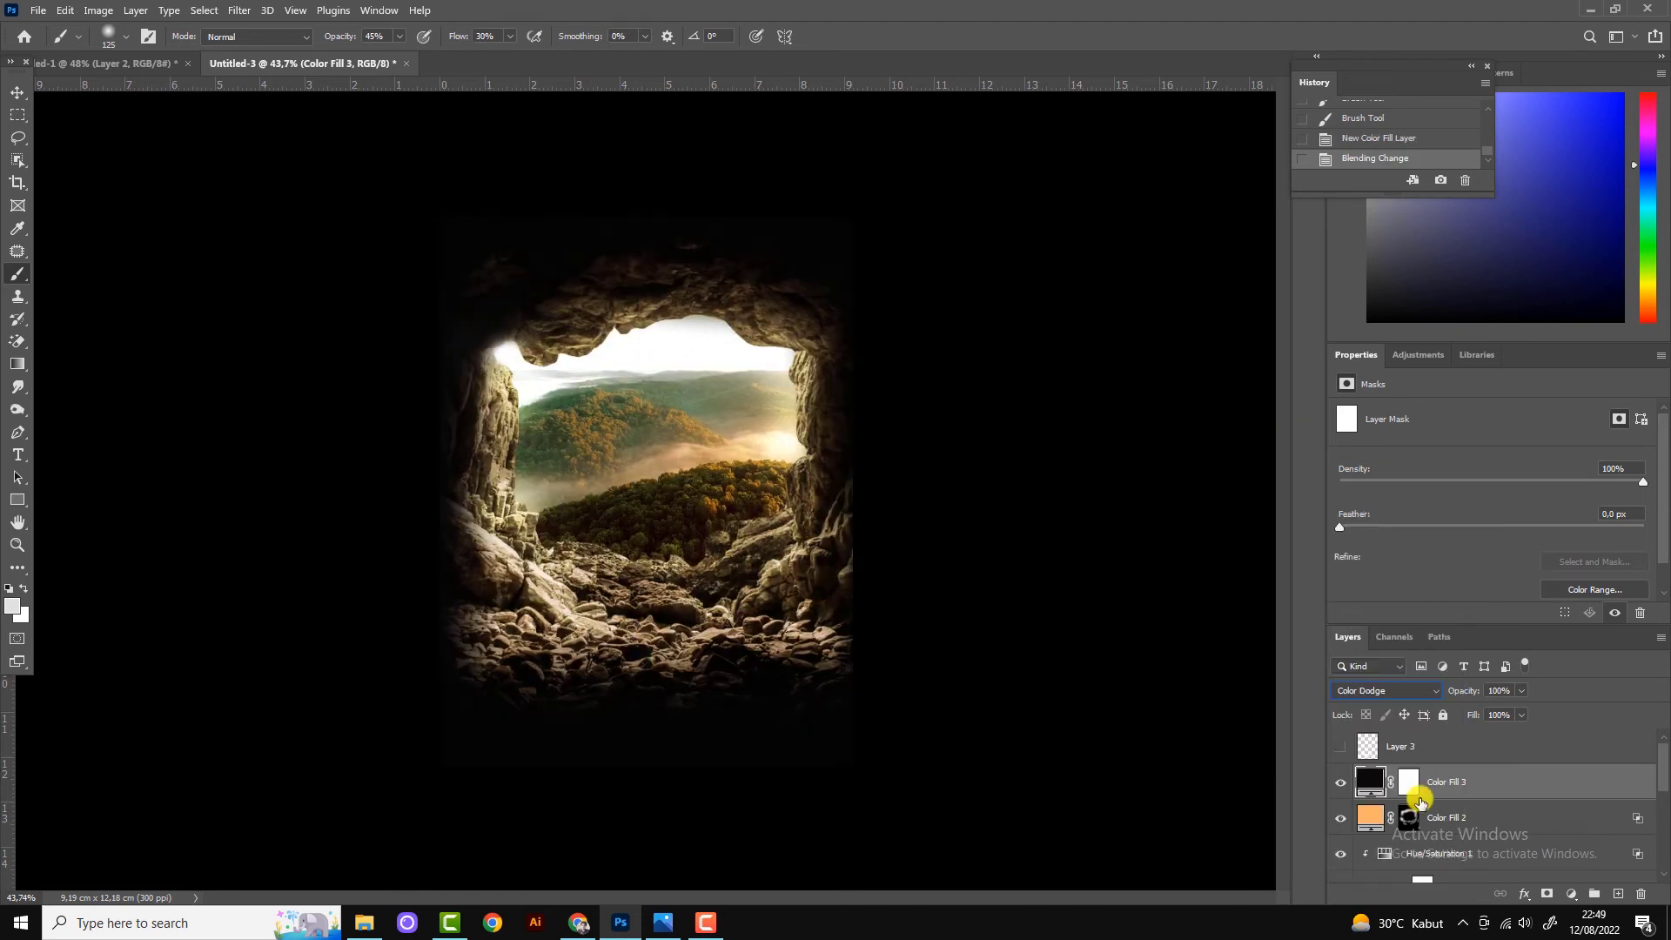
# Invert the Color Fill 3 mask and paint white over the lower cave floor, then hide Layer 1 to compare.
pyautogui.click(1408, 781)
pyautogui.hotkey('ctrl', 'i')
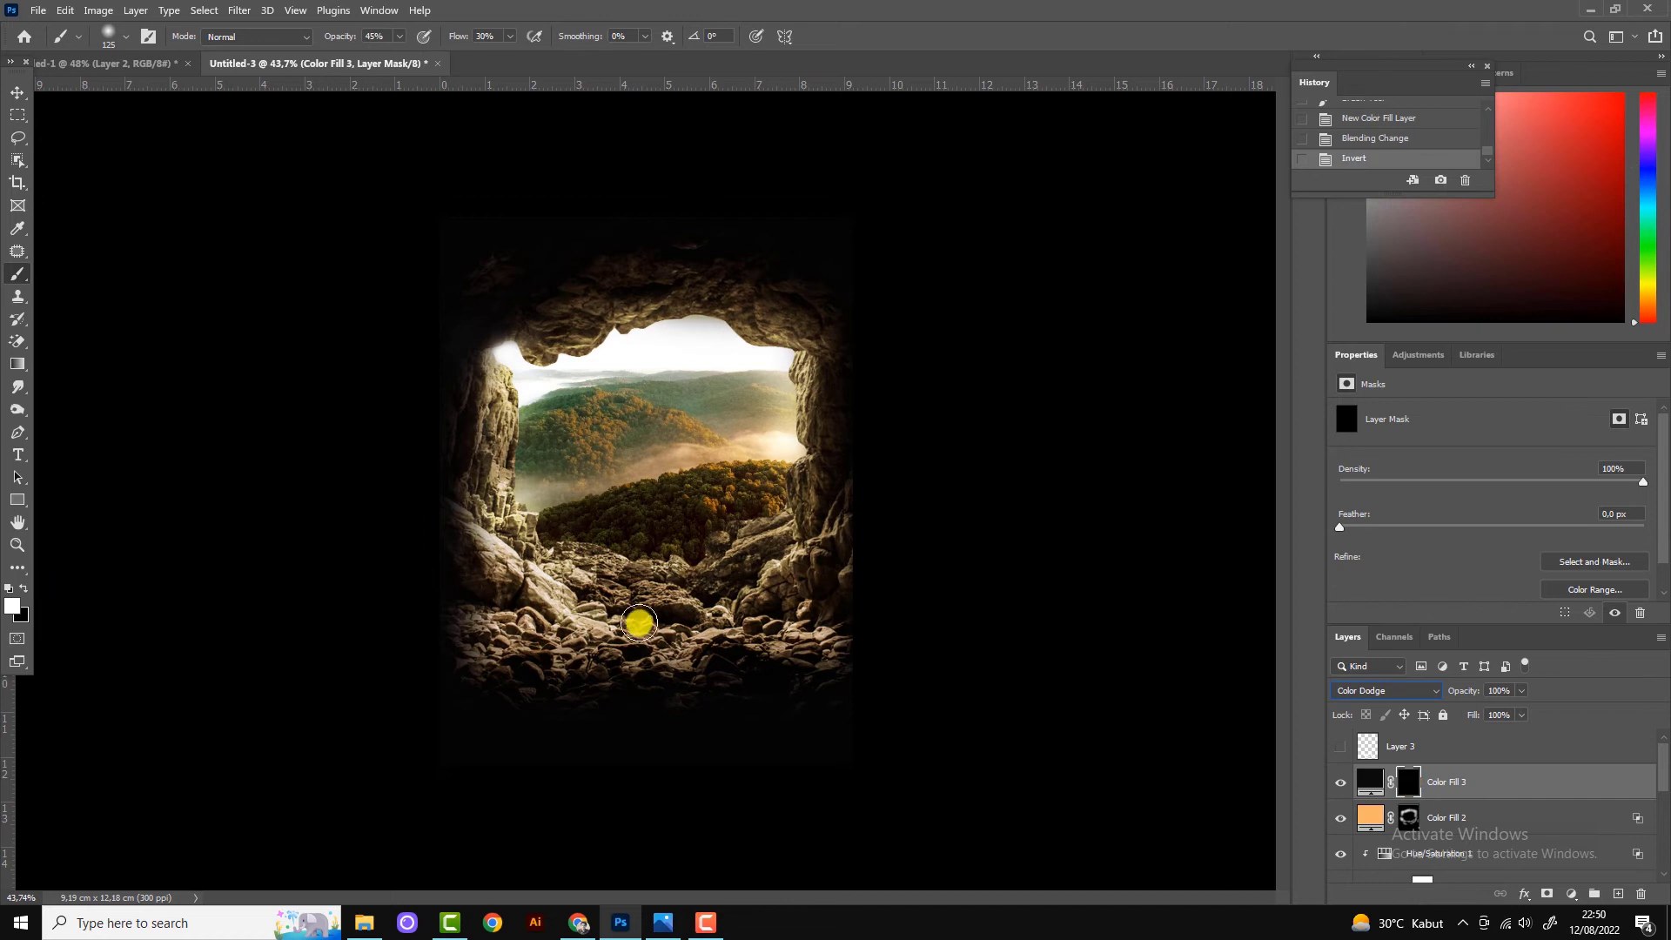
pyautogui.press(']')
pyautogui.press(']')
pyautogui.press(']')
pyautogui.moveTo(455, 593)
pyautogui.mouseDown()
pyautogui.moveTo(586, 694)
pyautogui.moveTo(441, 657)
pyautogui.moveTo(646, 276)
pyautogui.moveTo(770, 302)
pyautogui.moveTo(795, 553)
pyautogui.moveTo(782, 700)
pyautogui.mouseUp()
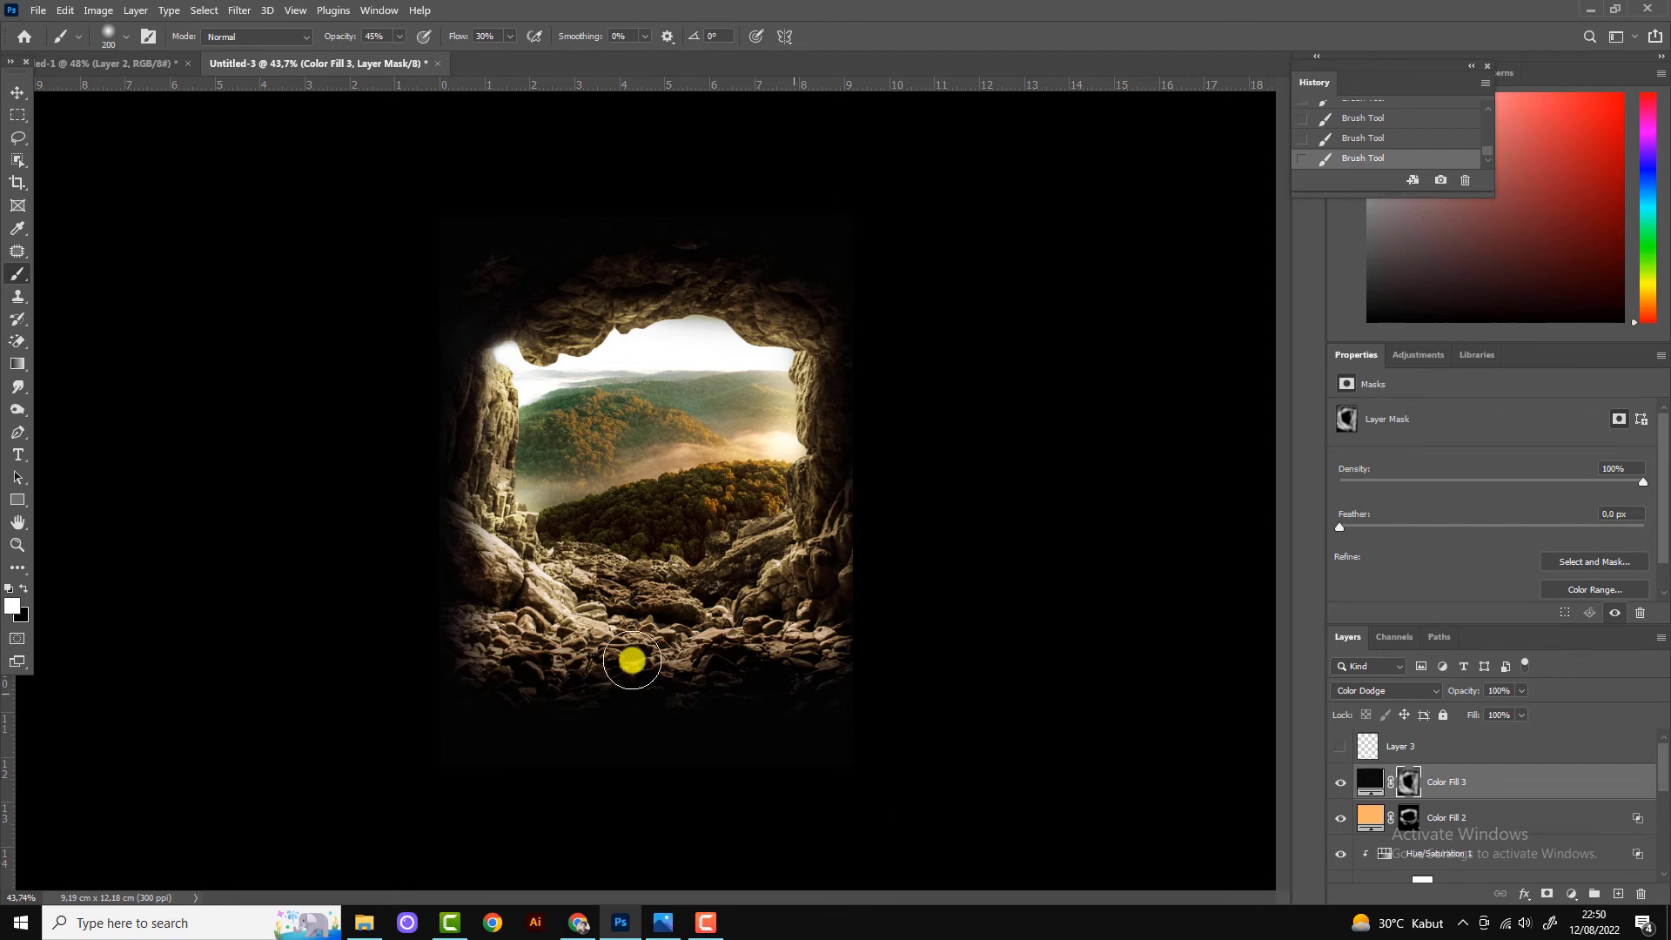
pyautogui.scroll(-3, 1417, 798)
pyautogui.click(1341, 781)
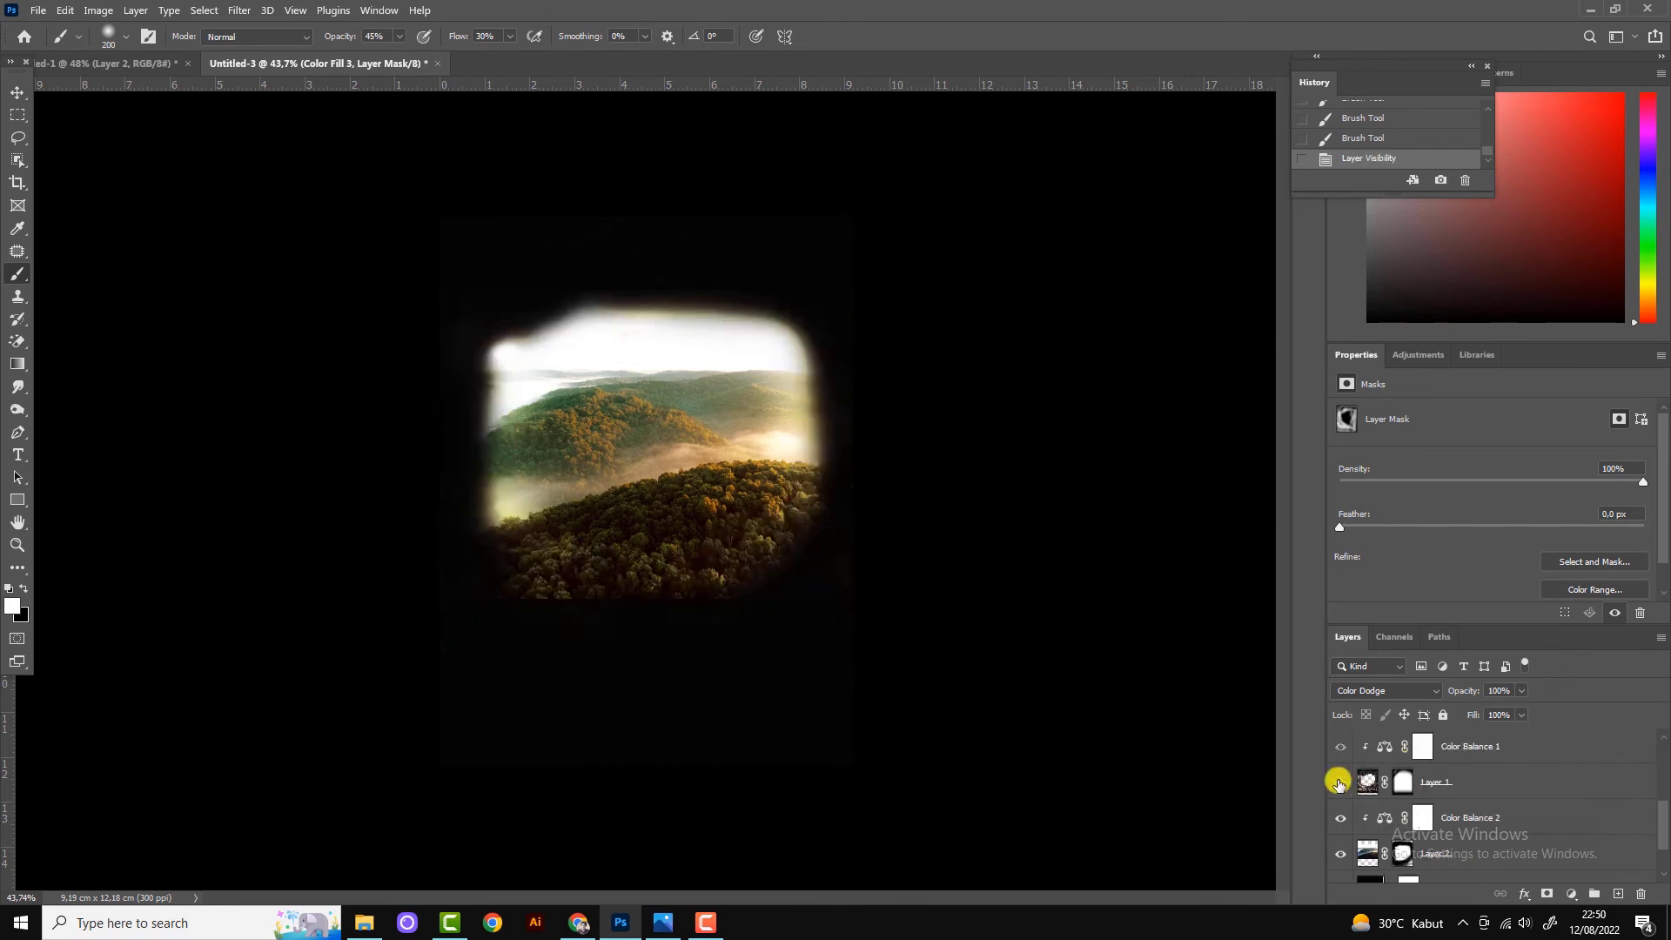
# Compare the grade by toggling Hue/Saturation 1's visibility, then reselect that layer.
pyautogui.click(1473, 785)
pyautogui.scroll(2, 1501, 762)
pyautogui.click(1503, 817)
pyautogui.click(1340, 782)
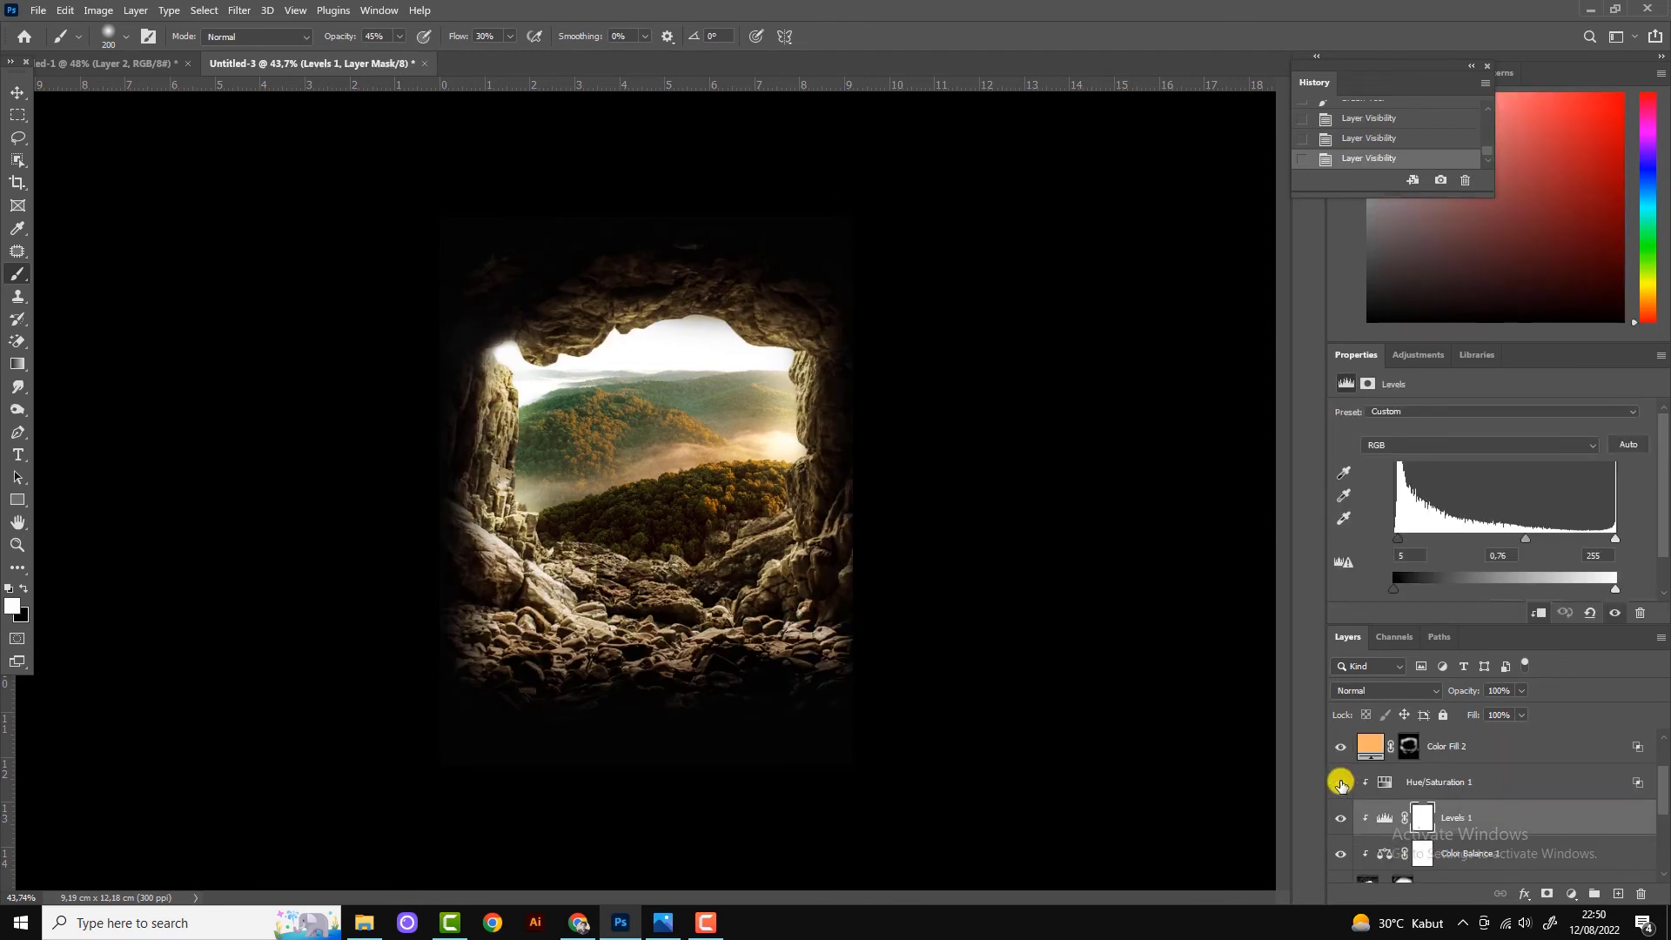
pyautogui.click(1340, 781)
pyautogui.click(1480, 781)
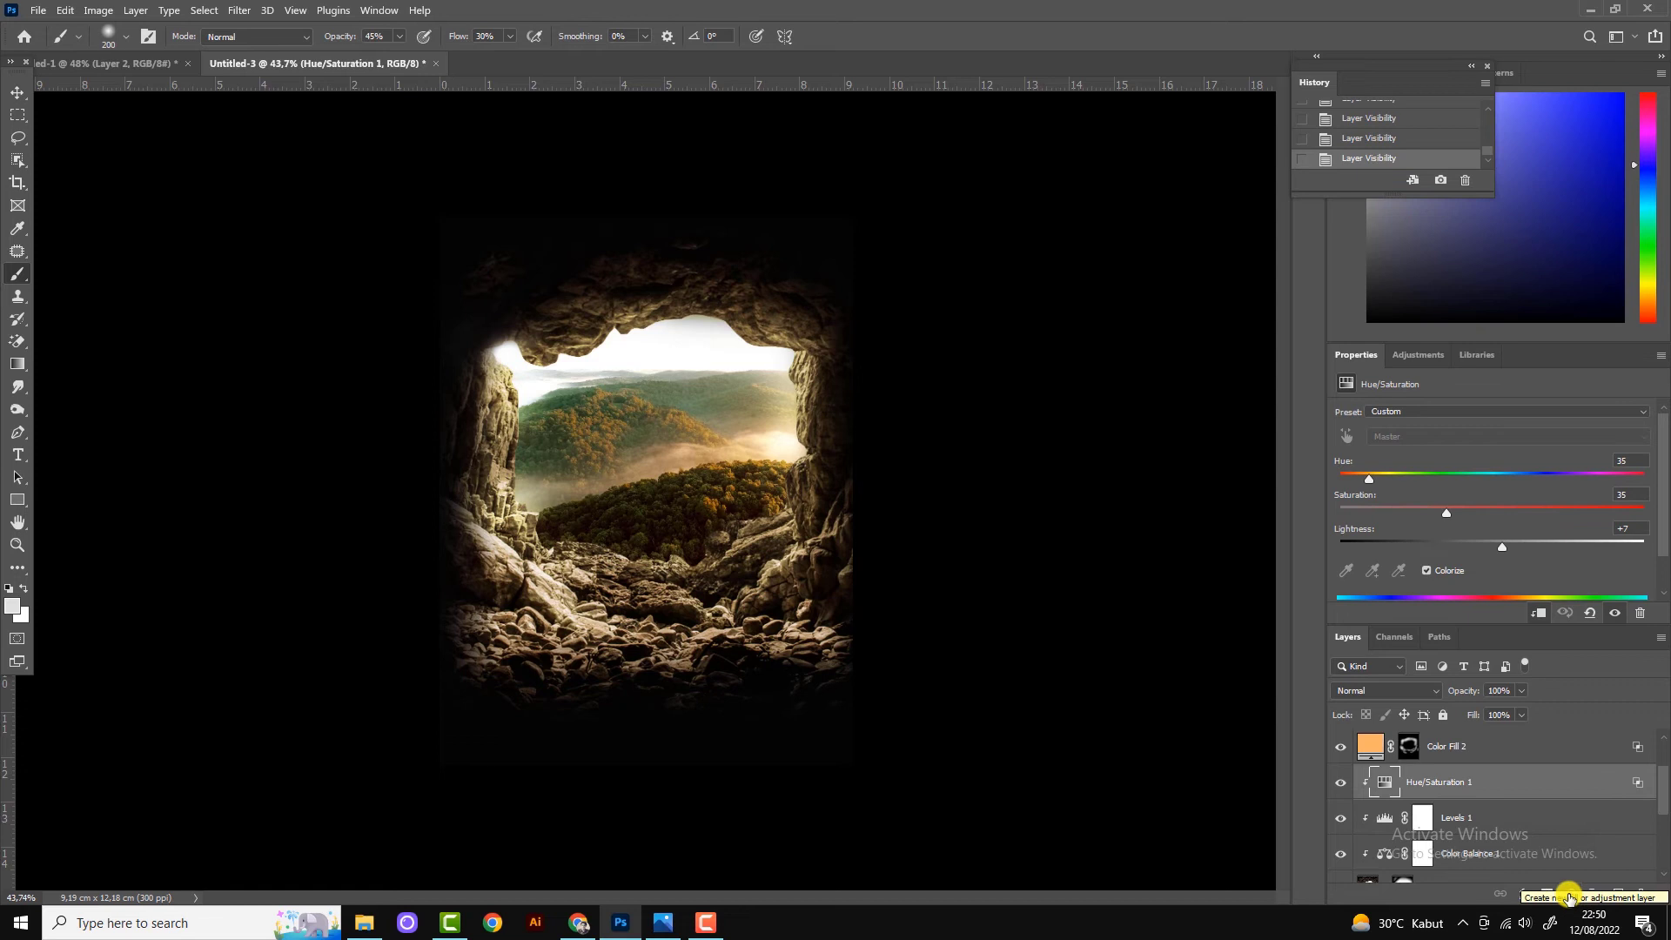
# Add a clipped, colorized Hue/Saturation layer with a warm hue and +18 lightness.
pyautogui.click(1569, 898)
pyautogui.click(1577, 722)
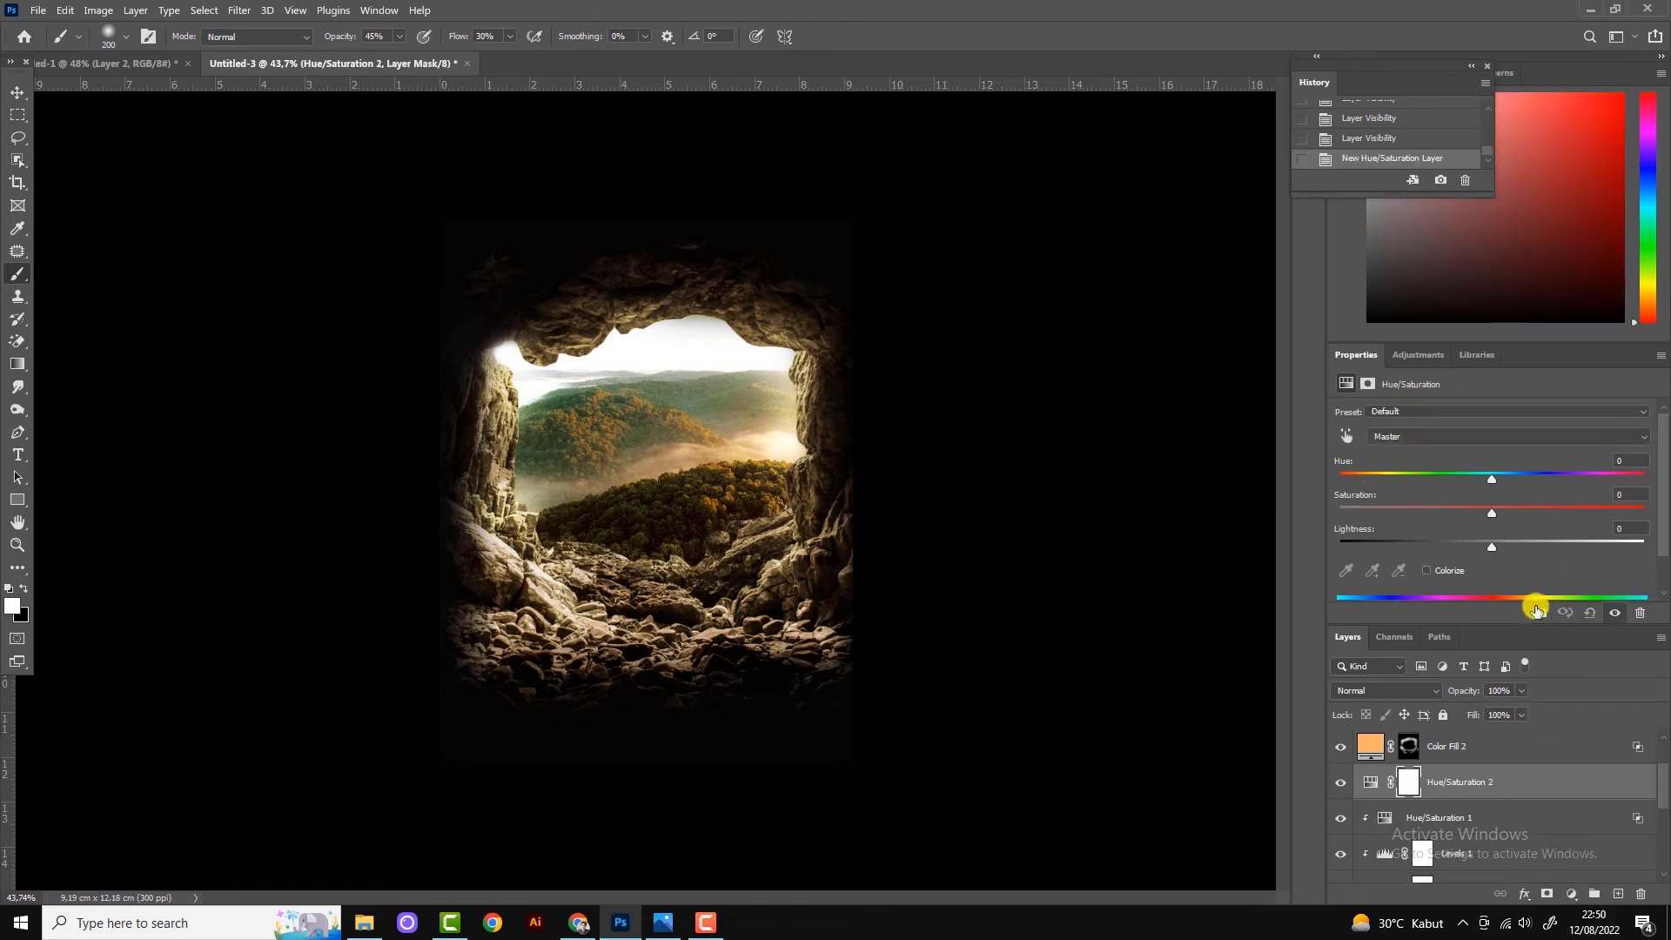
pyautogui.click(1427, 570)
pyautogui.click(1538, 613)
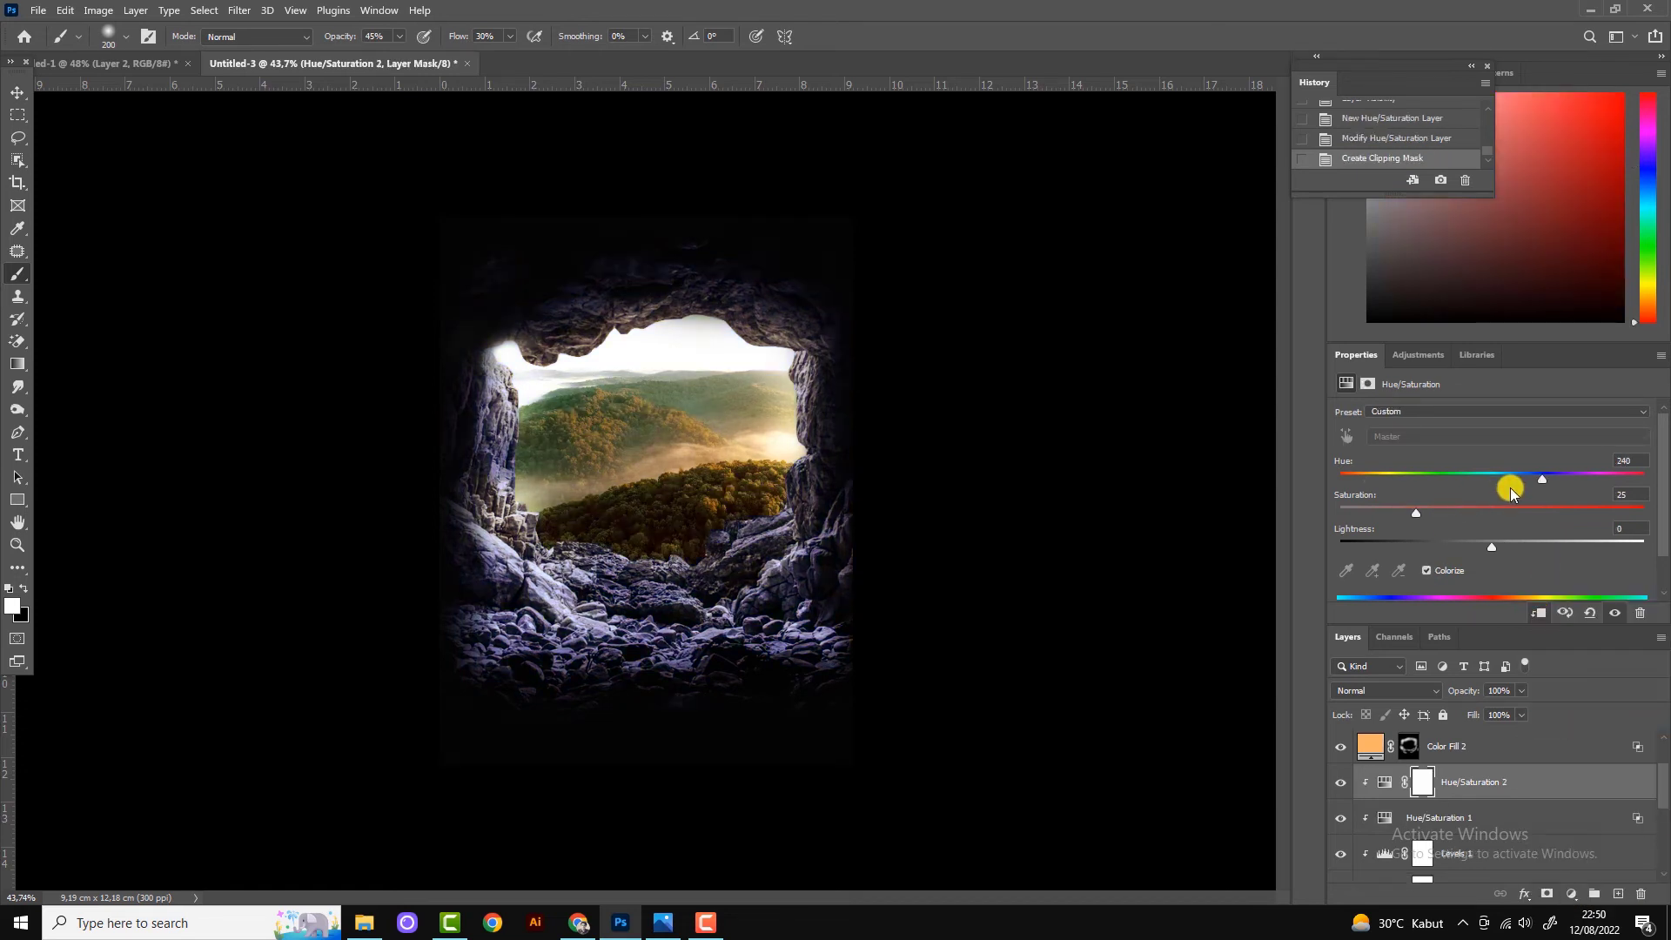
pyautogui.moveTo(1340, 478); pyautogui.dragTo(1346, 472)
pyautogui.moveTo(1492, 547); pyautogui.dragTo(1520, 546)
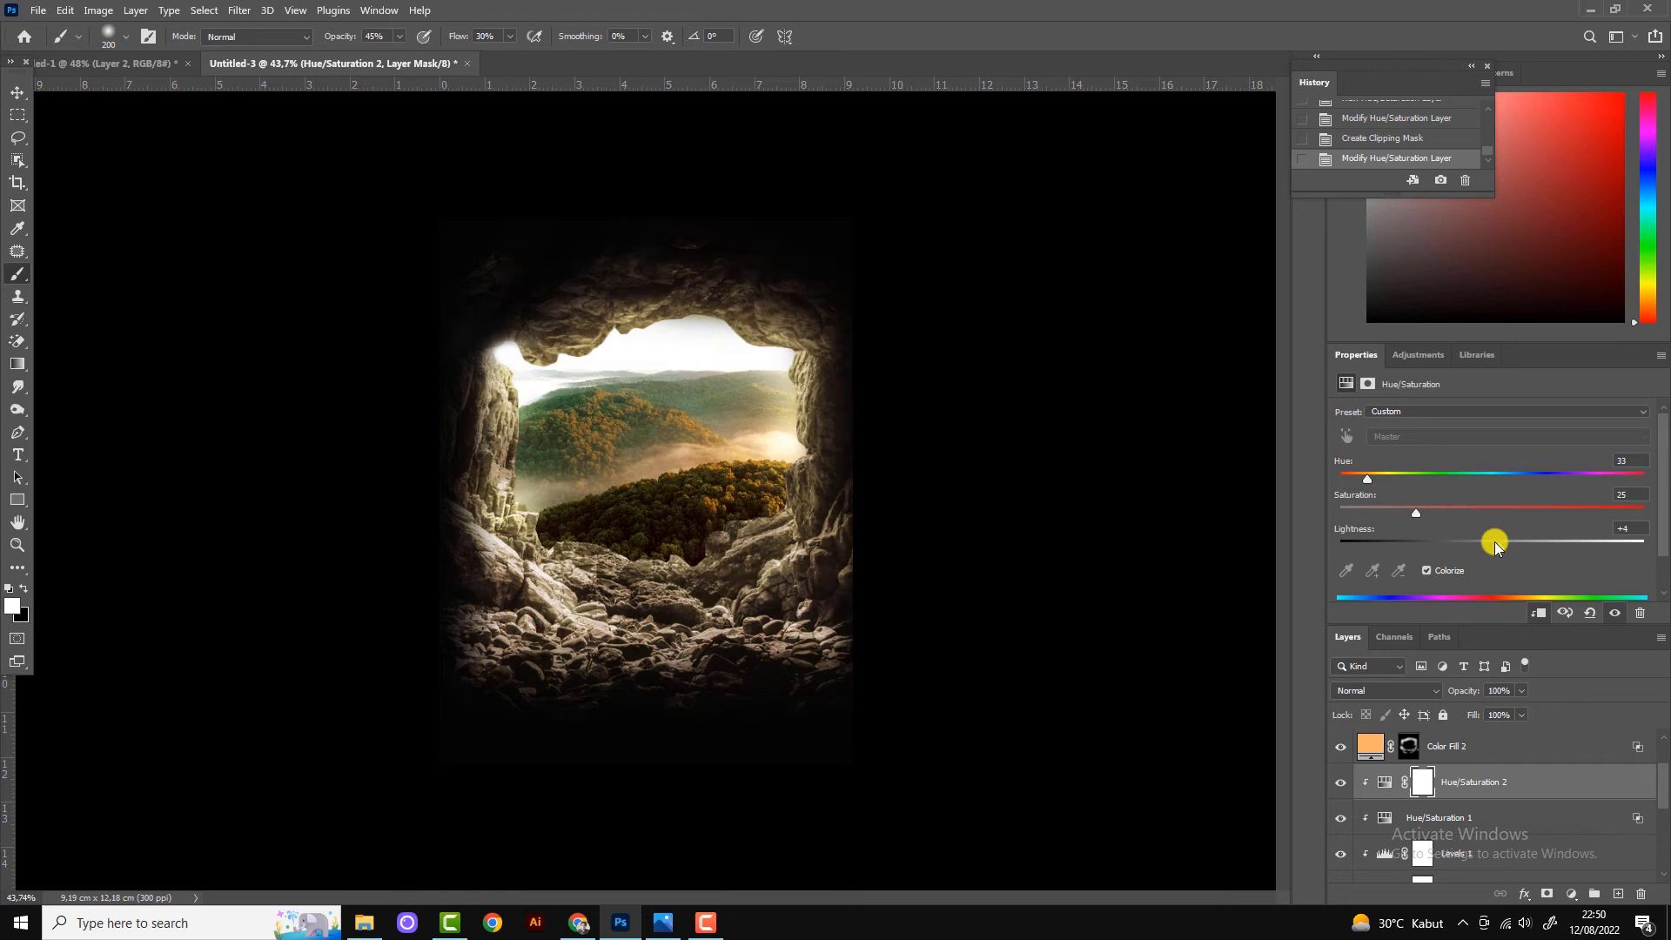
pyautogui.moveTo(1355, 475); pyautogui.dragTo(1362, 487)
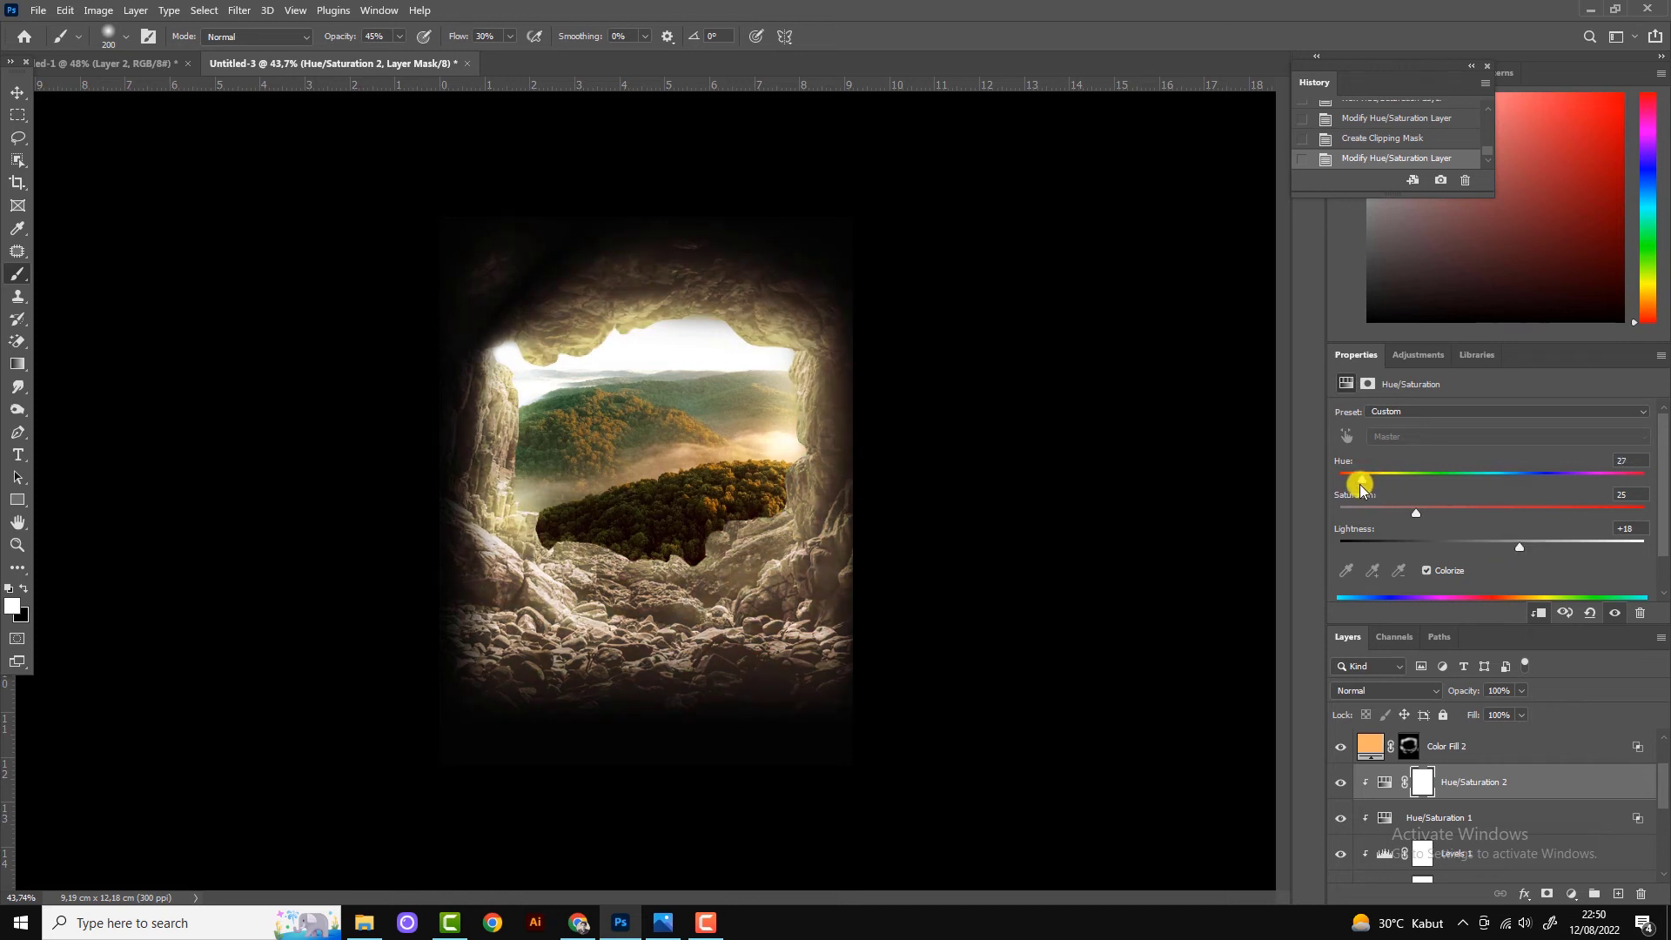
# Invert the Hue/Saturation 2 mask and paint the warm tint back around the cave opening.
pyautogui.click(1422, 781)
pyautogui.hotkey('ctrl', 'i')
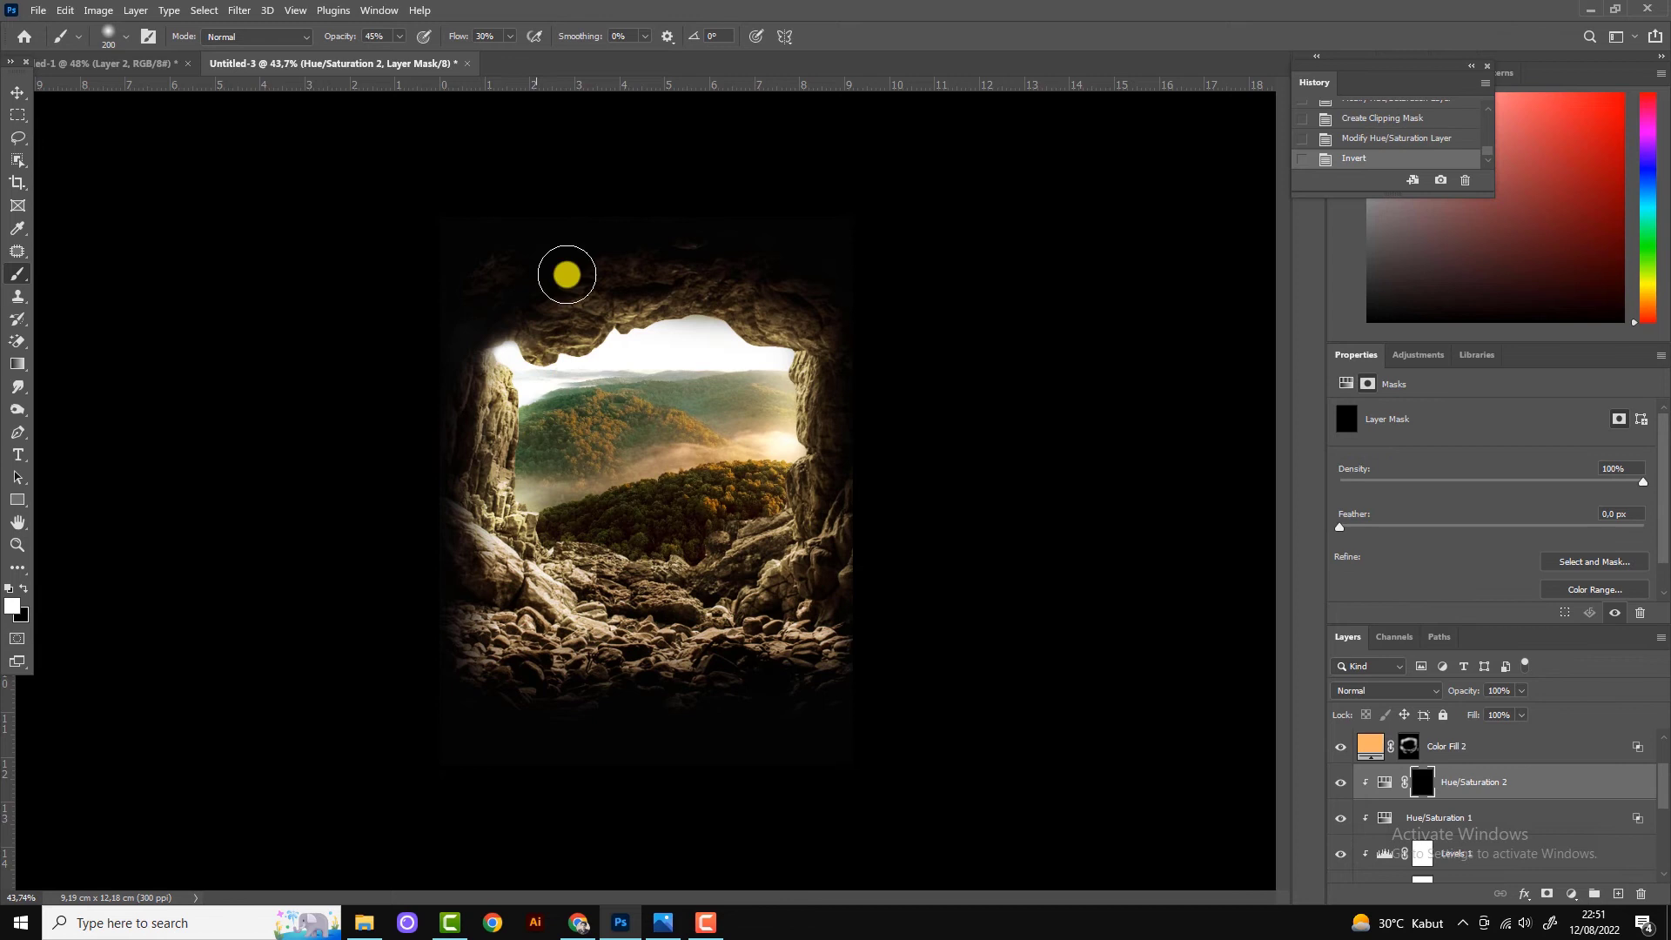
pyautogui.moveTo(566, 337)
pyautogui.mouseDown()
pyautogui.moveTo(635, 329)
pyautogui.moveTo(824, 601)
pyautogui.mouseUp()
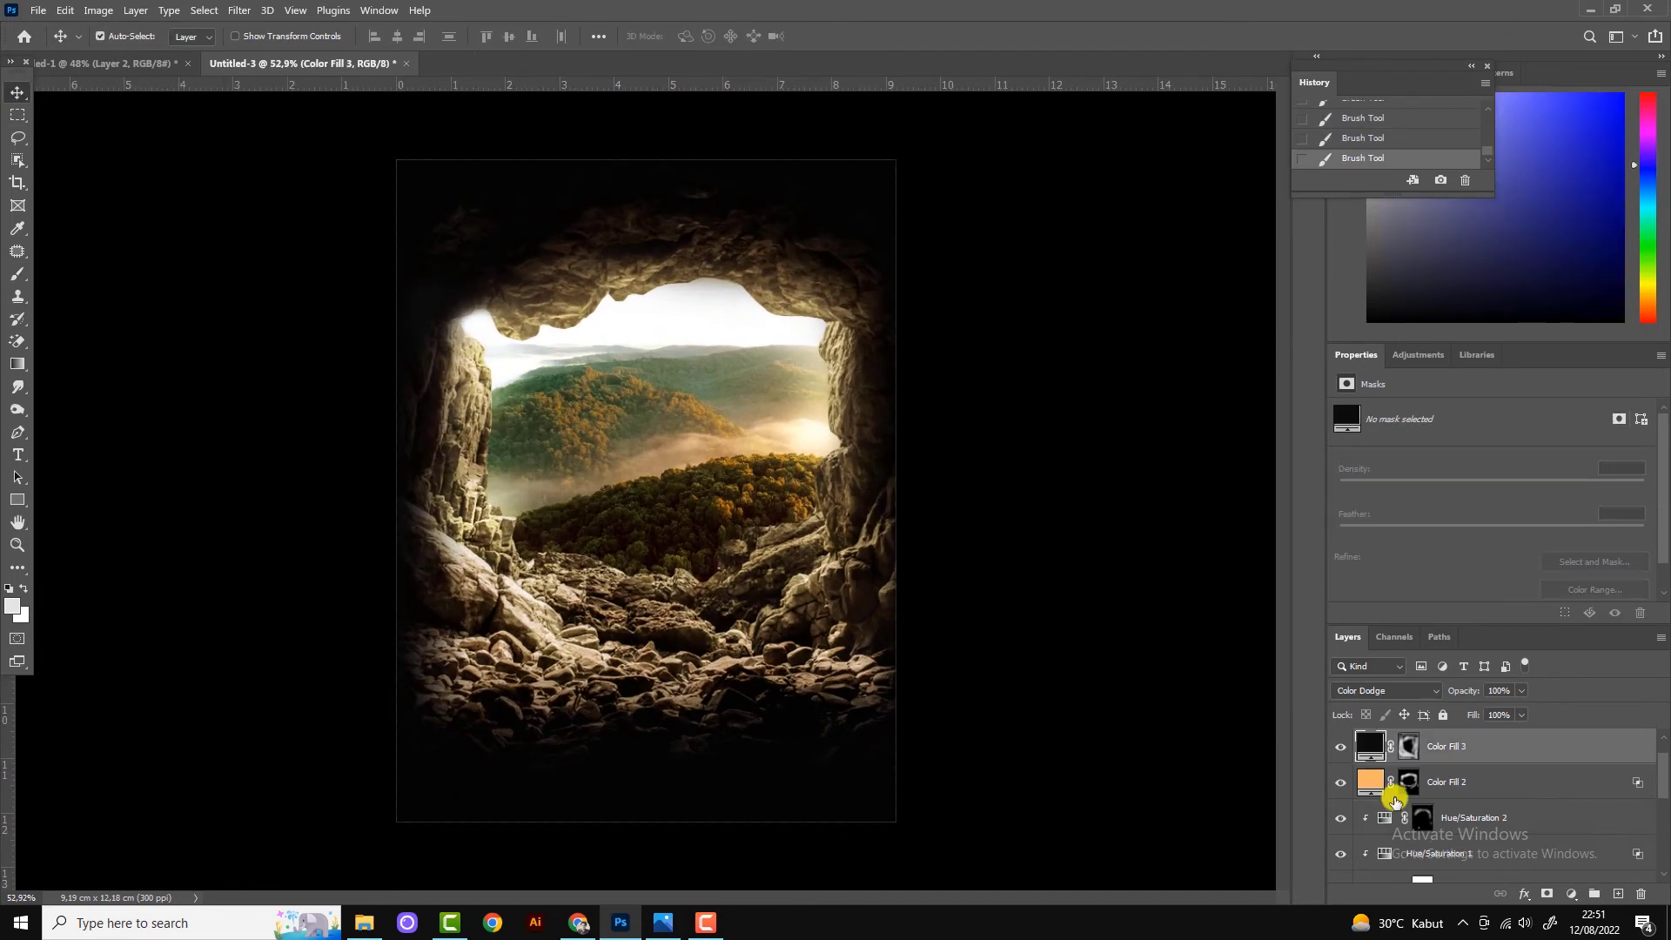
pyautogui.click(17, 275)
pyautogui.click(1408, 746)
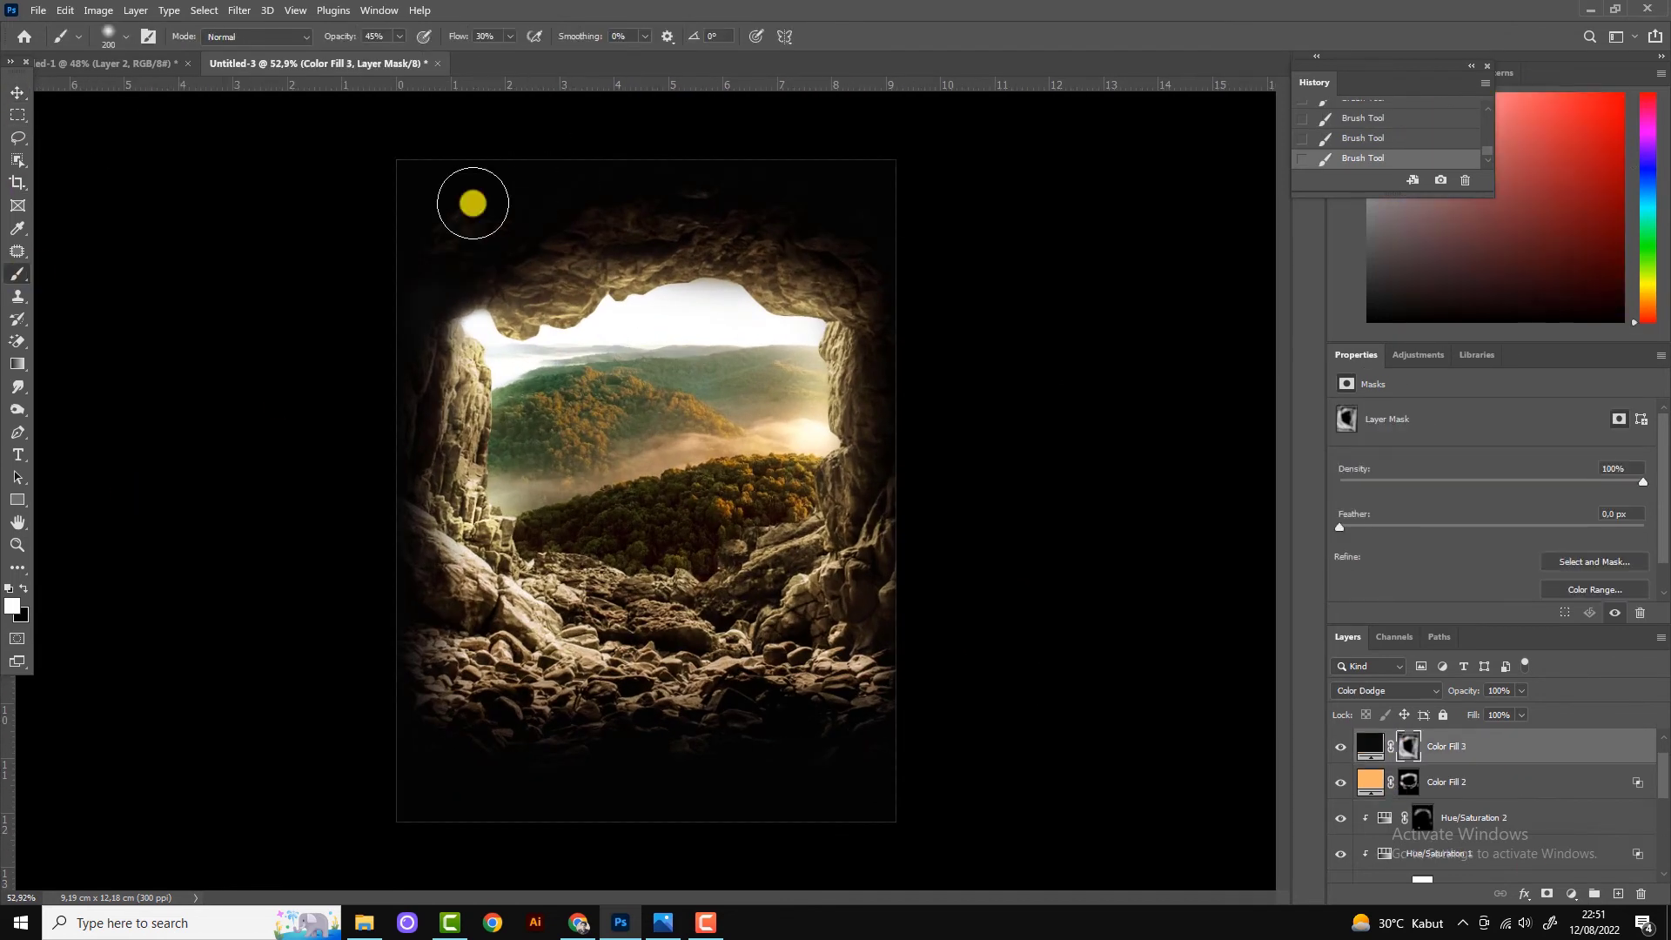
pyautogui.scroll(-2, 309, 688)
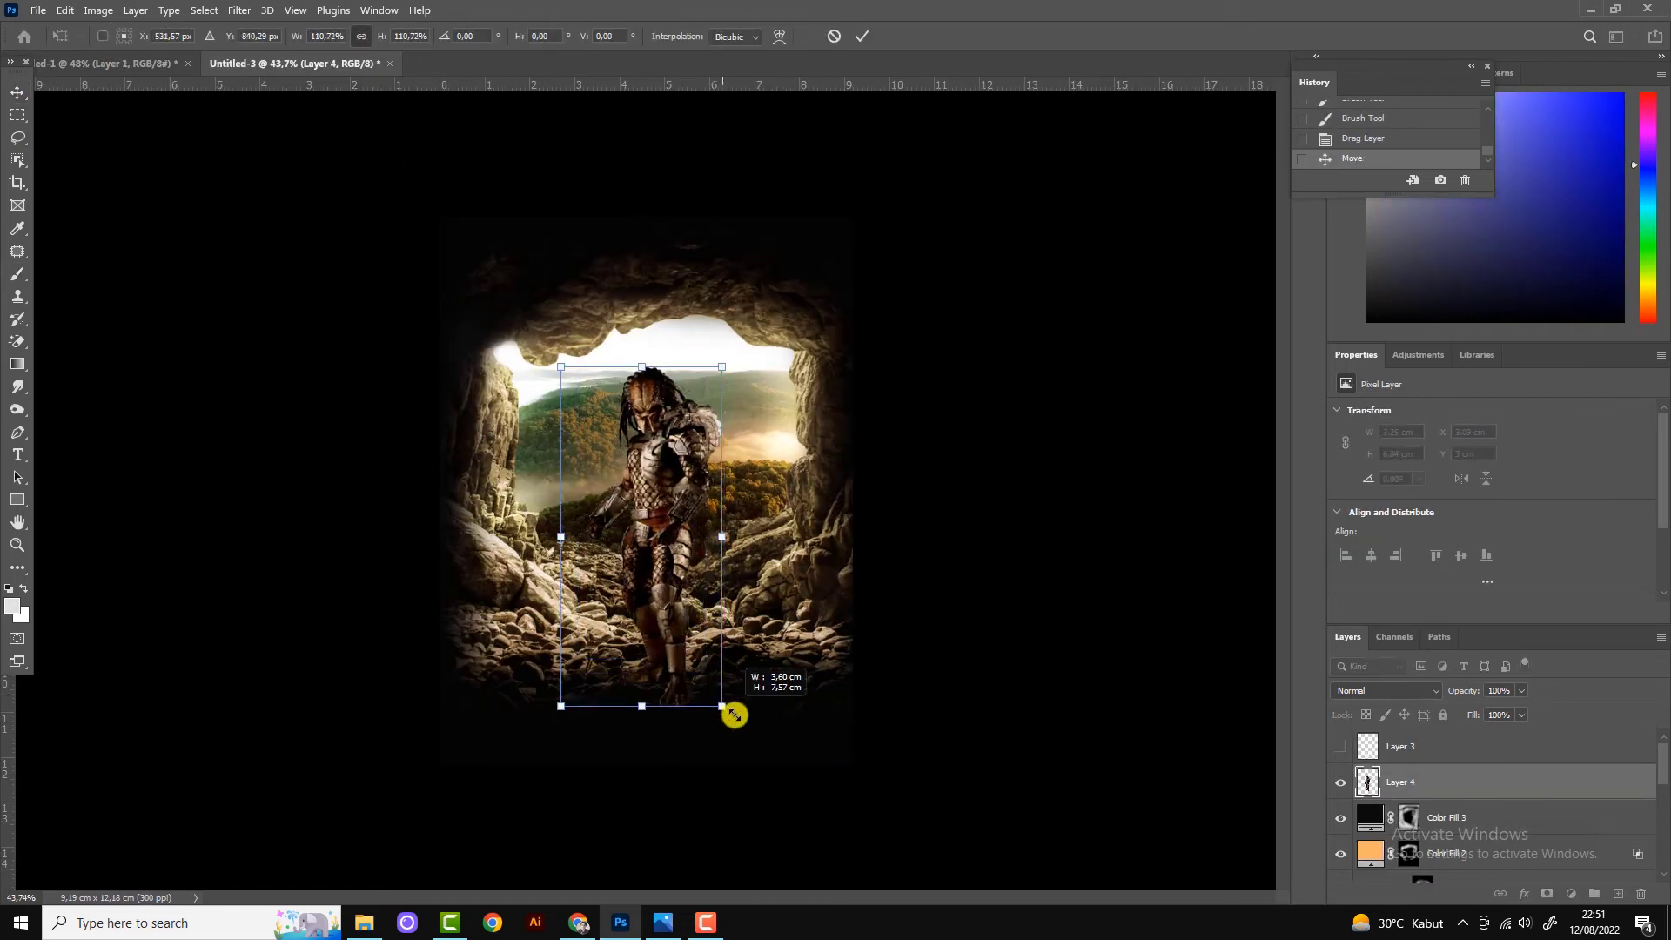
# Scale the Predator to about 4 by 8.4 cm and position him in the cave mouth.
pyautogui.moveTo(723, 657); pyautogui.dragTo(731, 723)
pyautogui.click(861, 36)
pyautogui.scroll(2, 687, 448)
pyautogui.moveTo(687, 448)
pyautogui.mouseDown()
pyautogui.moveTo(661, 429)
pyautogui.moveTo(664, 452)
pyautogui.mouseUp()
pyautogui.scroll(-1, 664, 458)
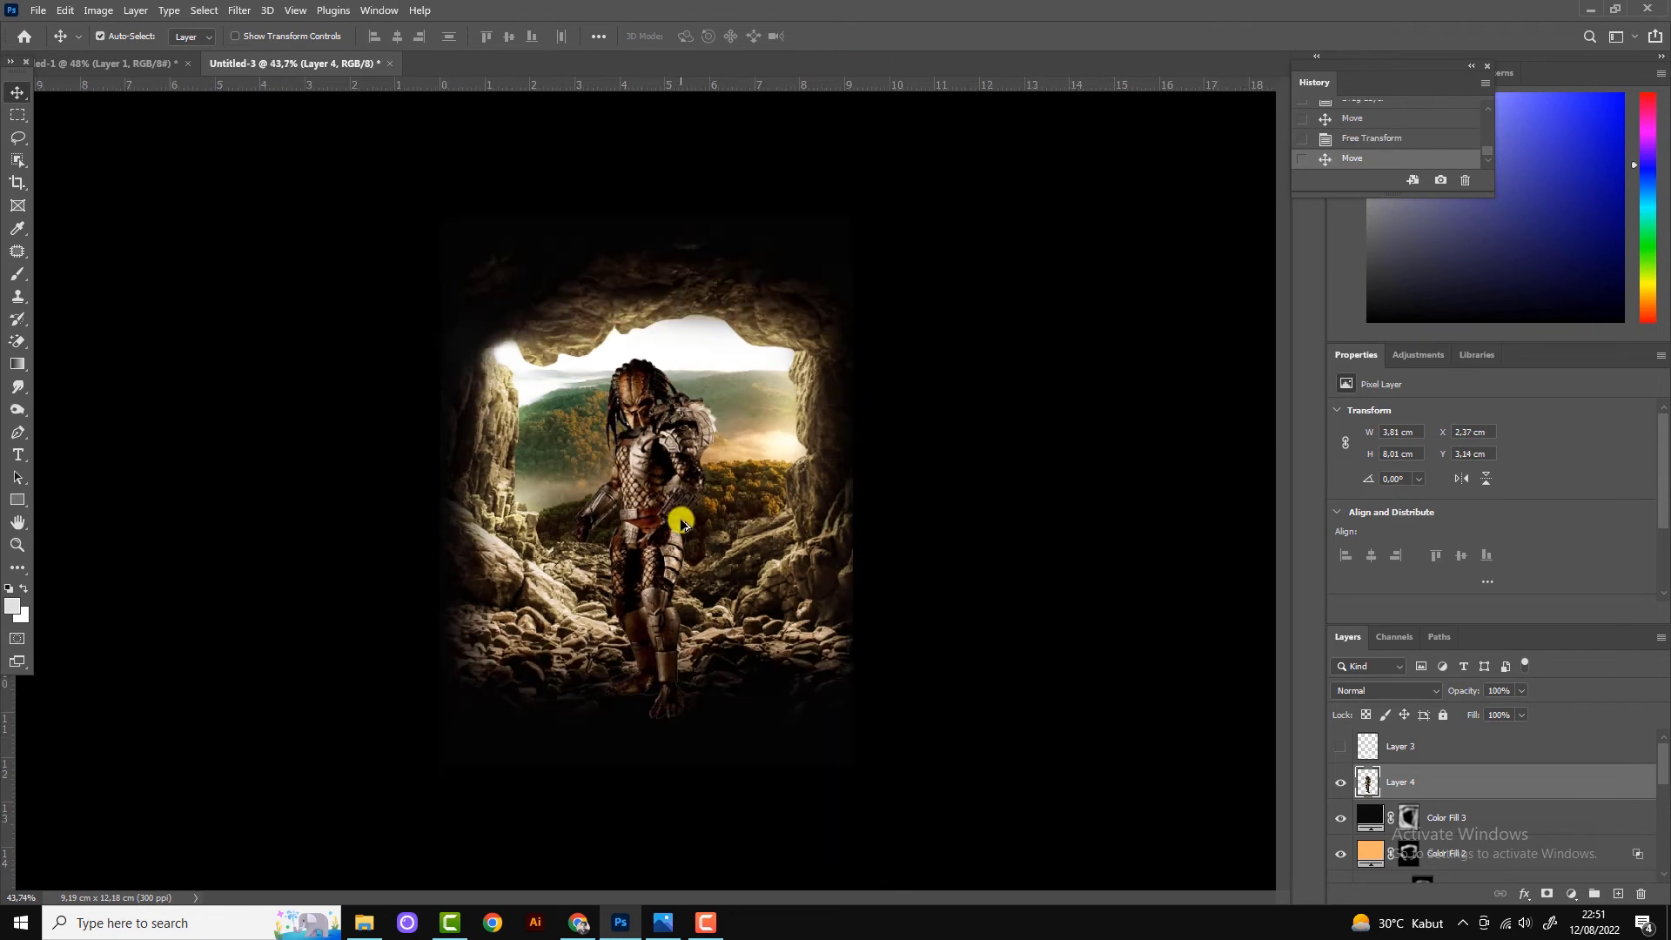
pyautogui.scroll(2, 661, 564)
pyautogui.hotkey('ctrl', 't')
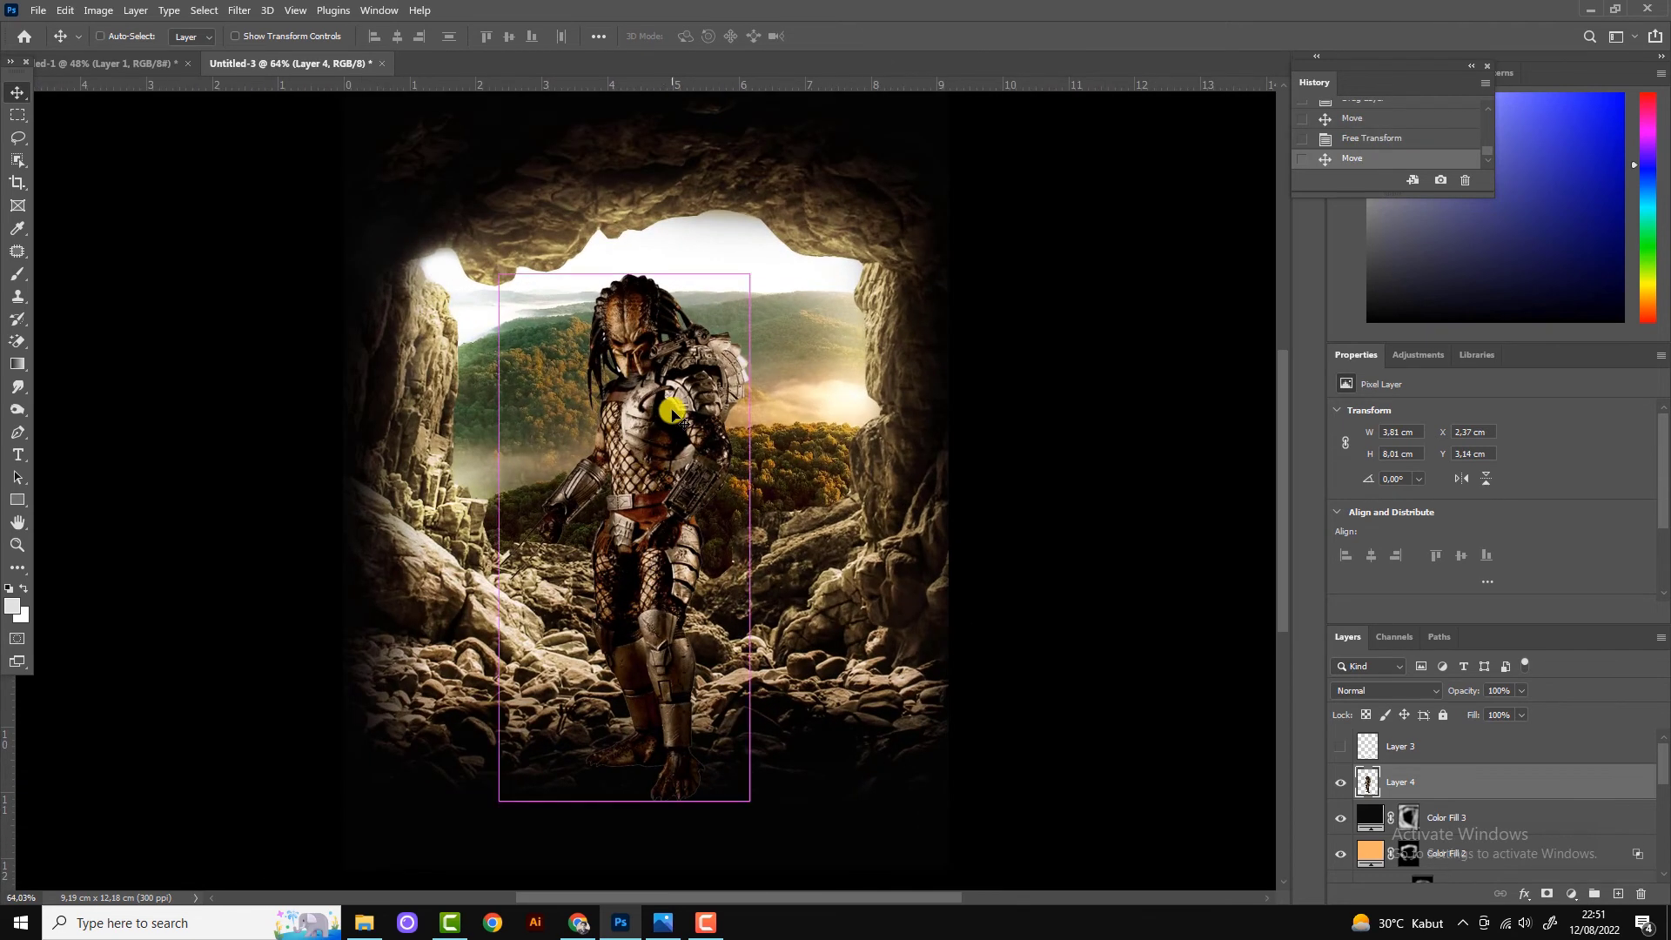
pyautogui.moveTo(754, 273); pyautogui.dragTo(772, 240)
pyautogui.press('Return')
pyautogui.scroll(-2, 754, 422)
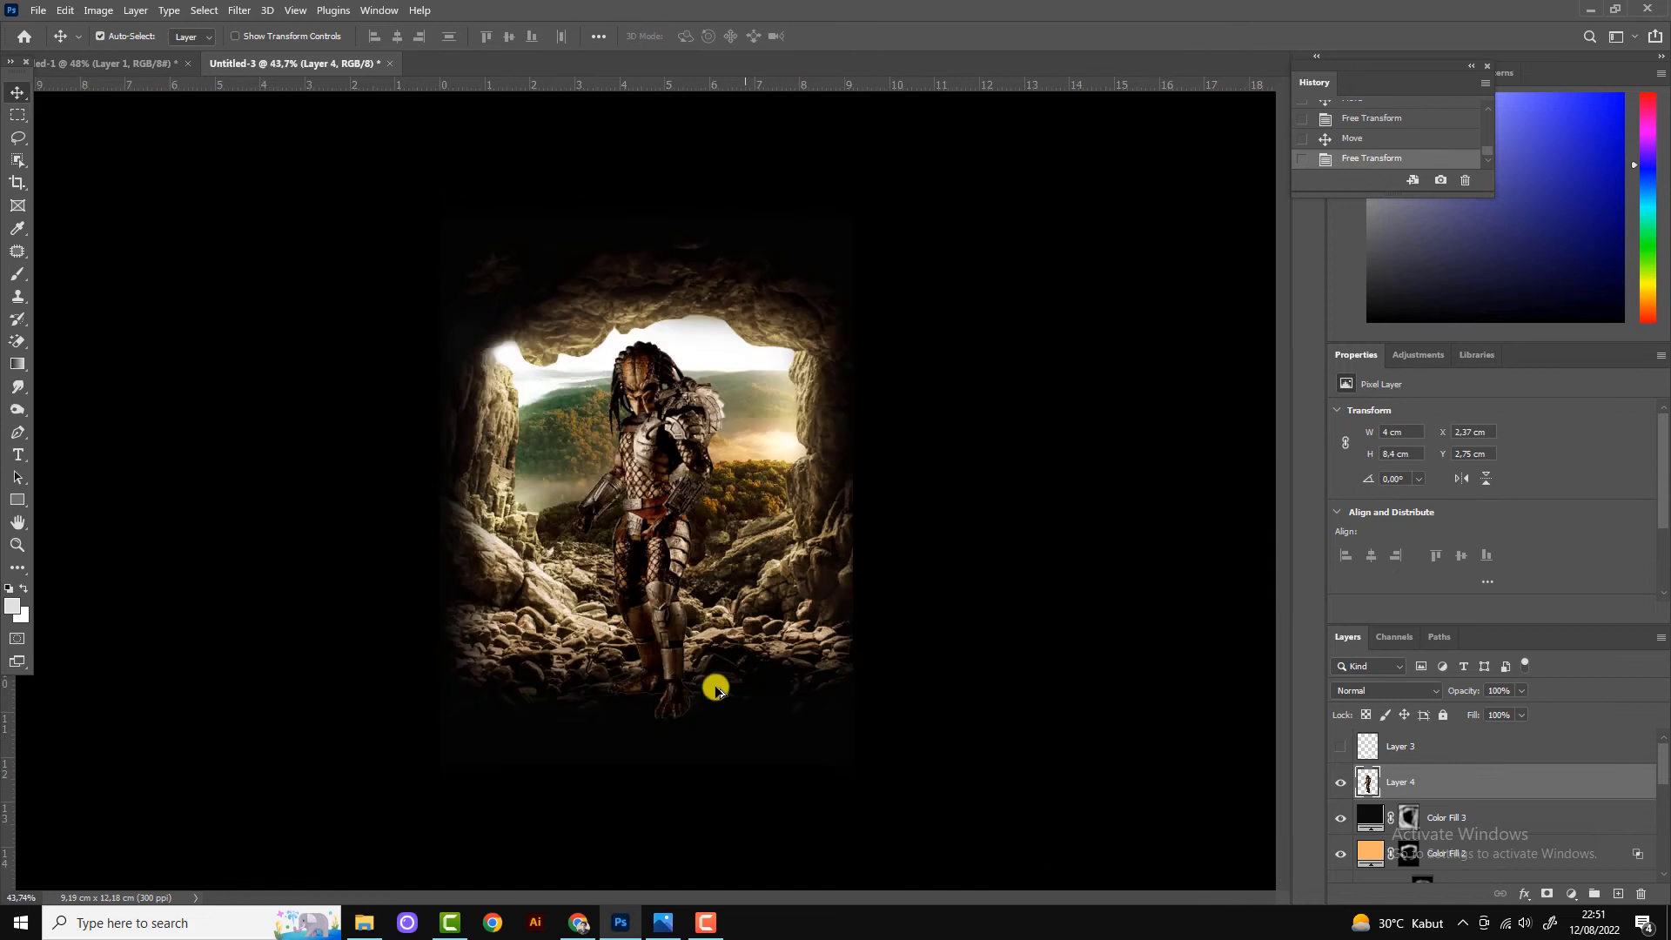
pyautogui.scroll(1, 681, 662)
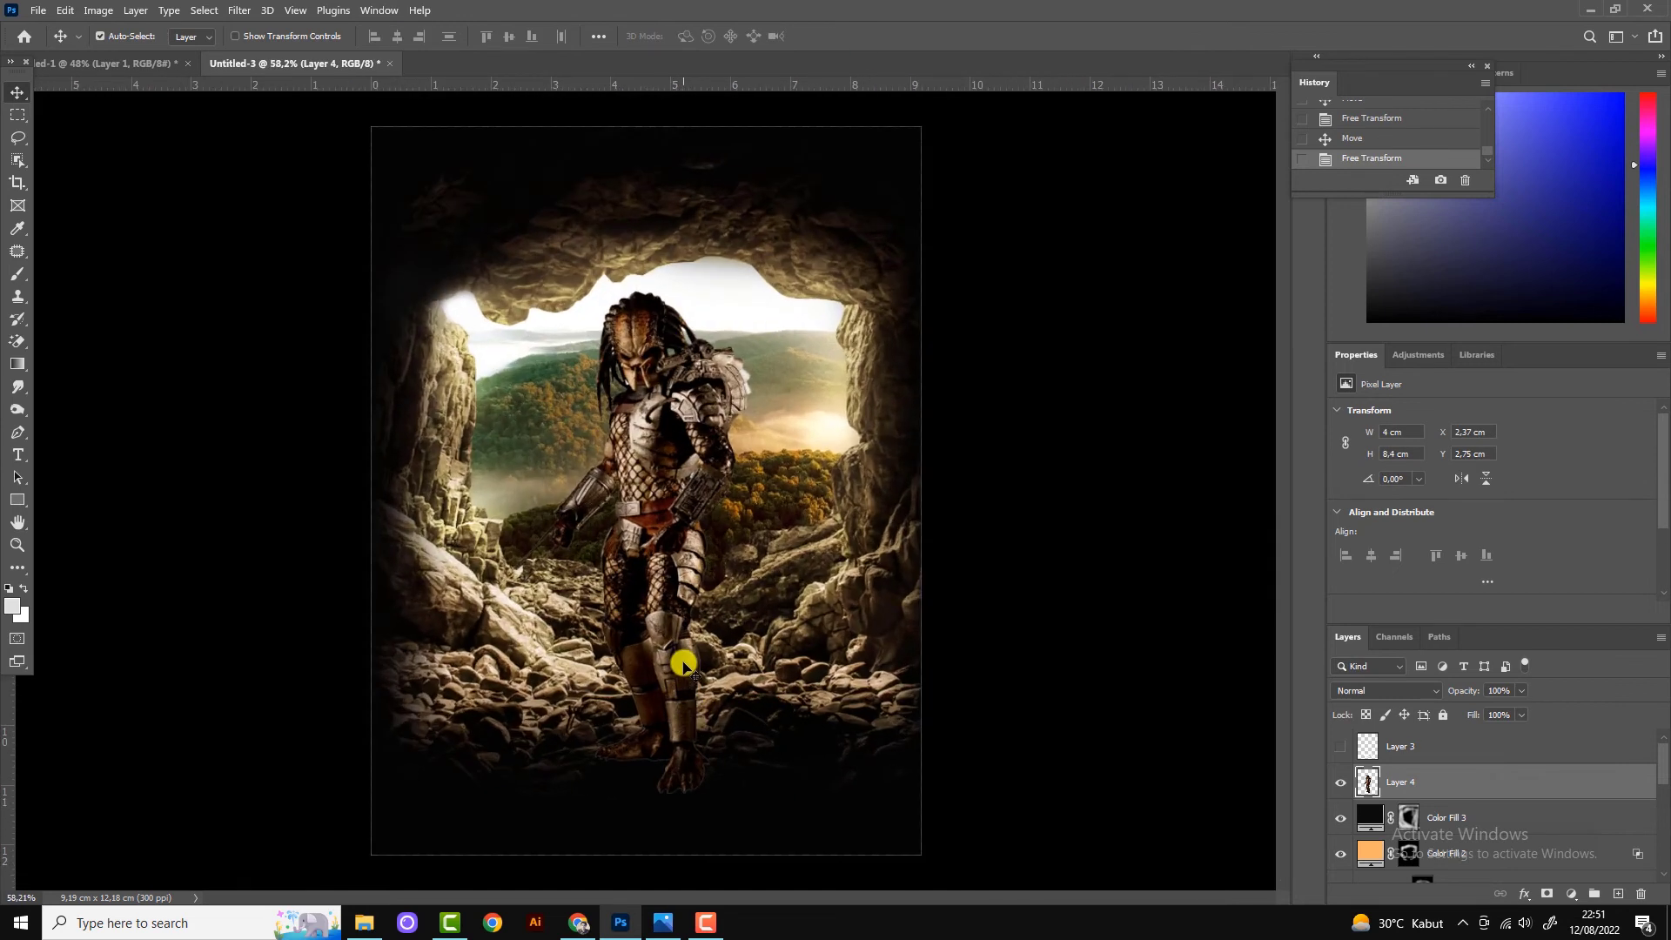
# Clip a Color Balance to the Predator with Cyan-Red -10 and Yellow-Blue -15, toggling it to compare.
pyautogui.click(1571, 894)
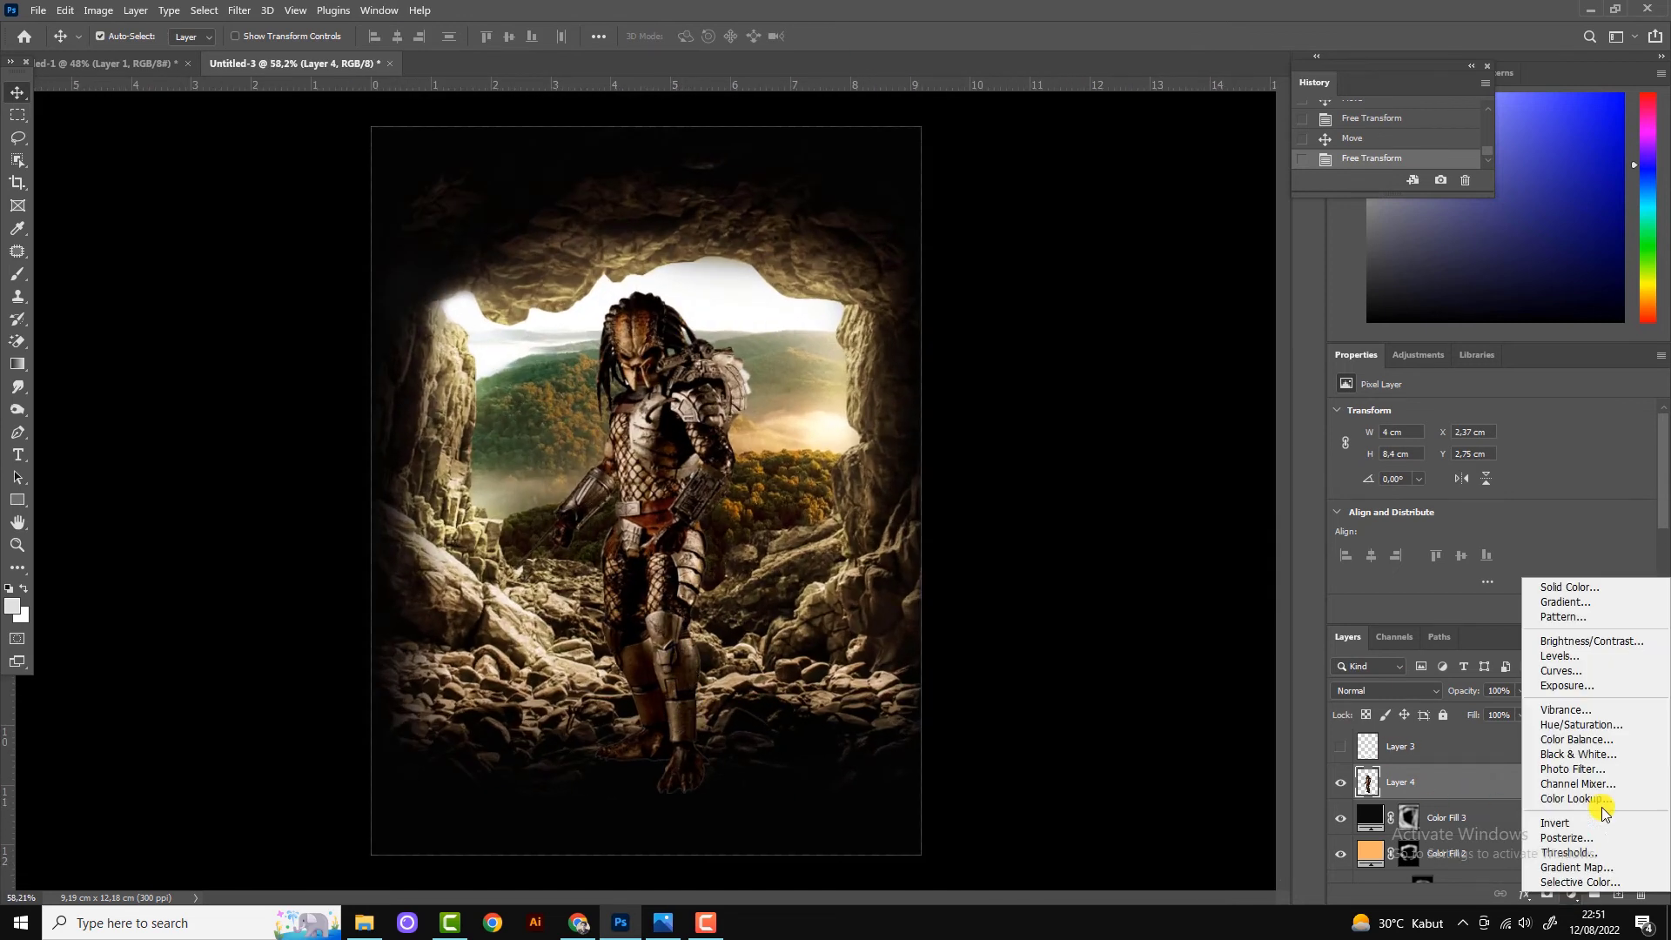
pyautogui.click(1581, 745)
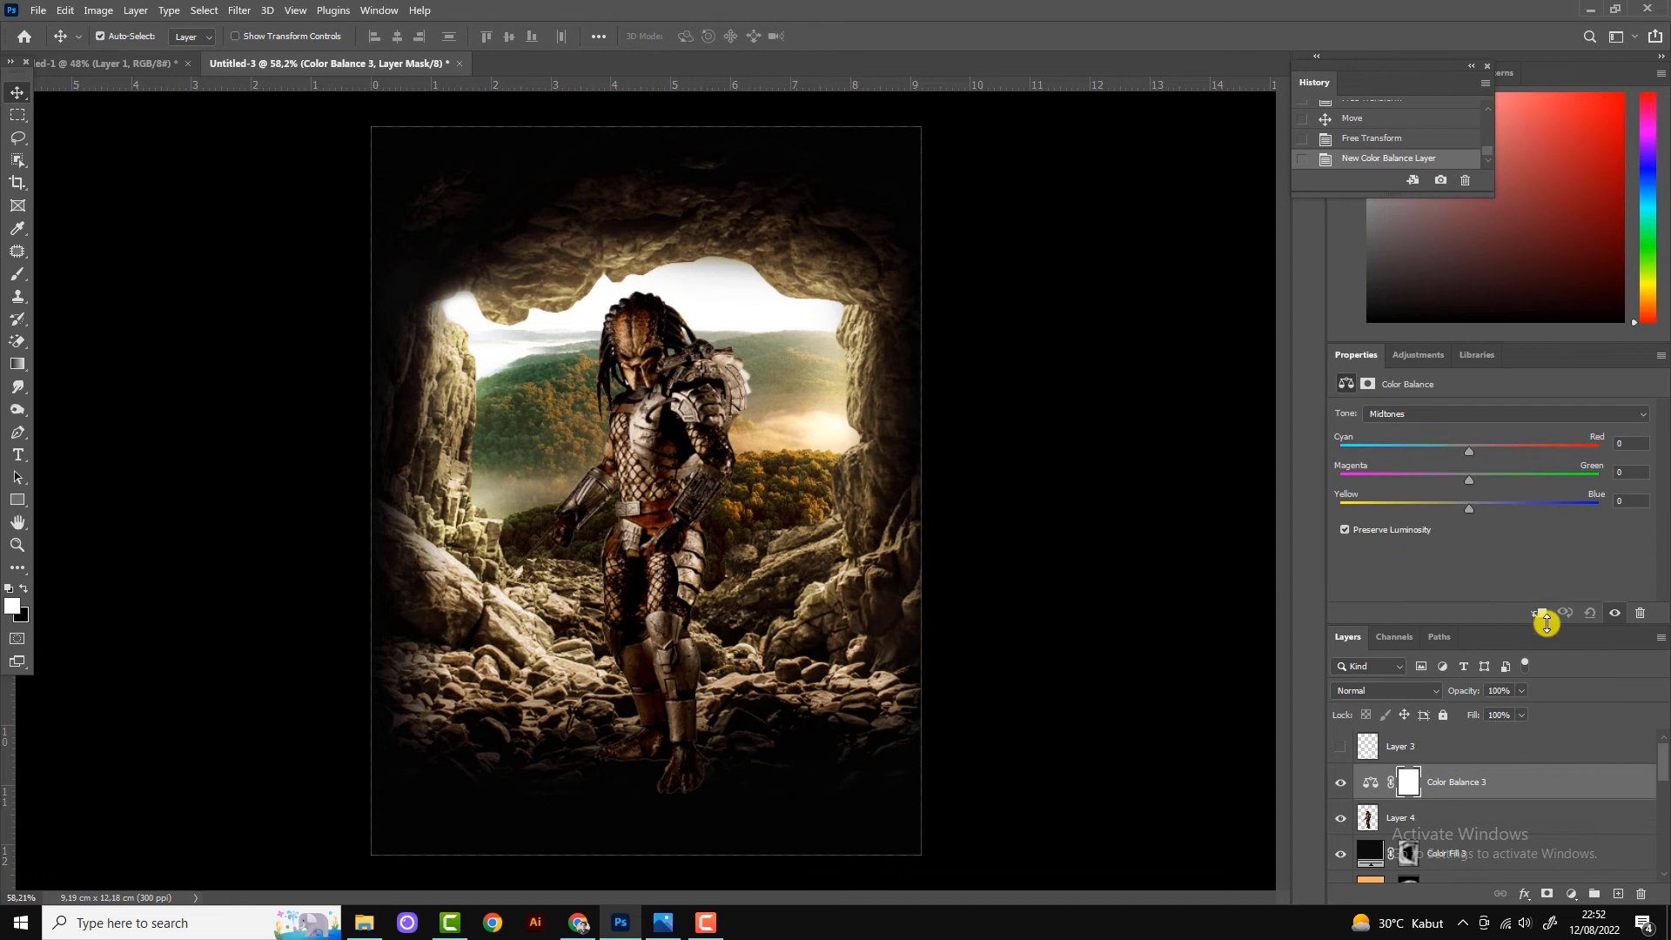
pyautogui.hotkey('ctrl', 'alt', 'g')
pyautogui.moveTo(1439, 451); pyautogui.dragTo(1456, 451)
pyautogui.moveTo(1469, 508); pyautogui.dragTo(1450, 508)
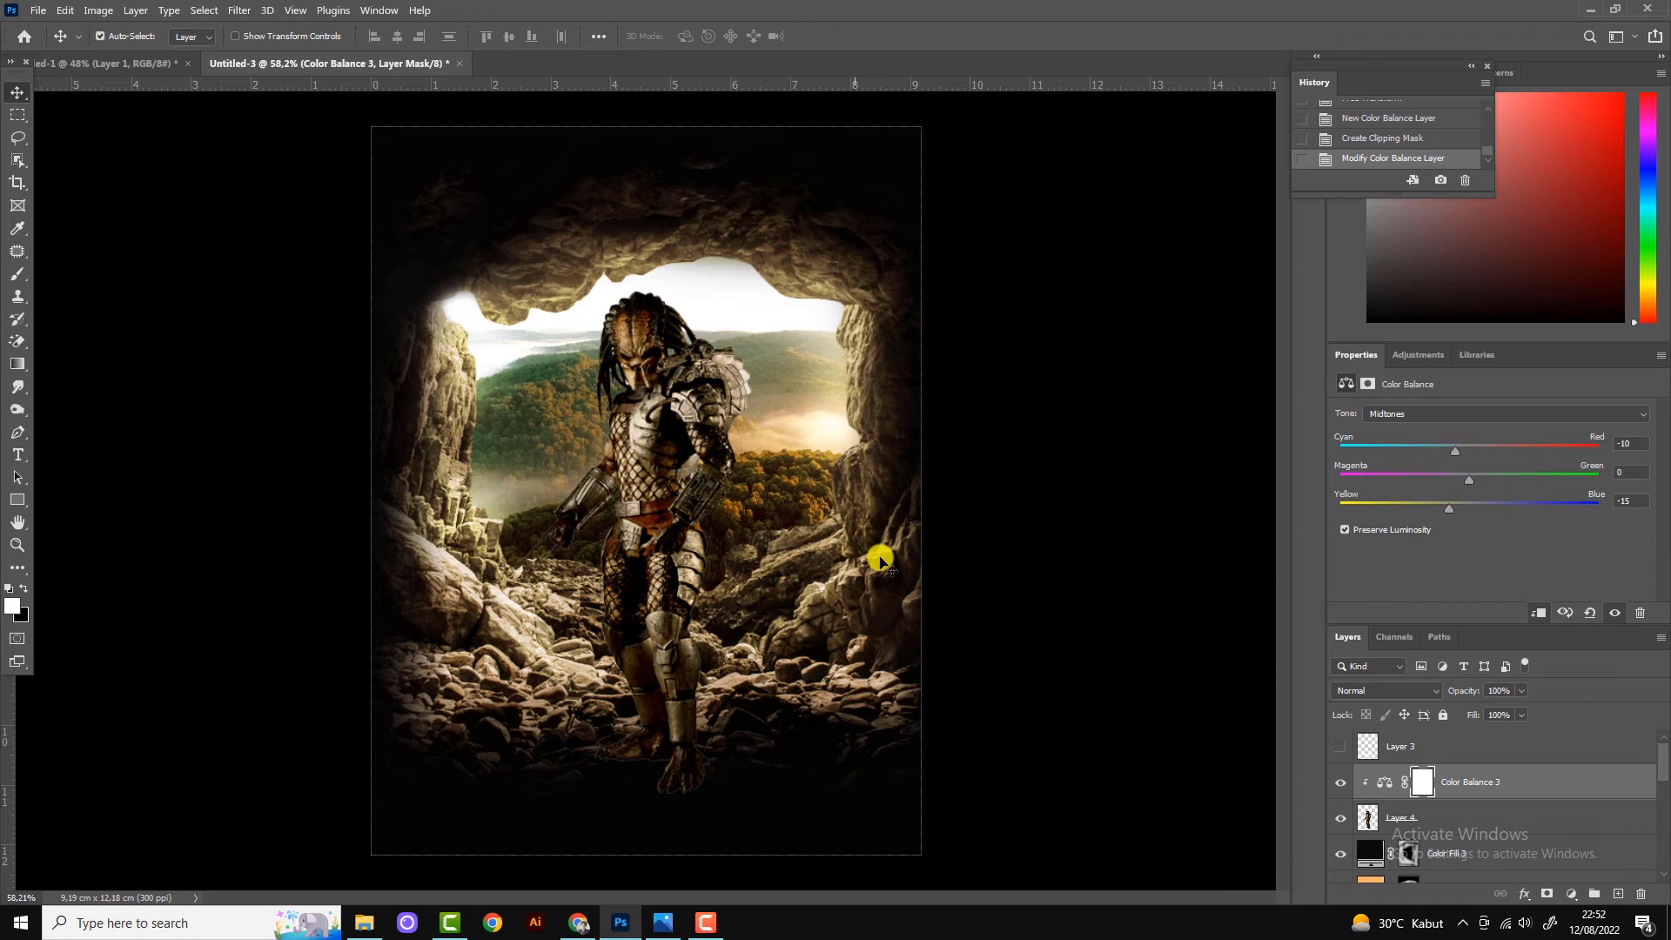
pyautogui.click(1341, 782)
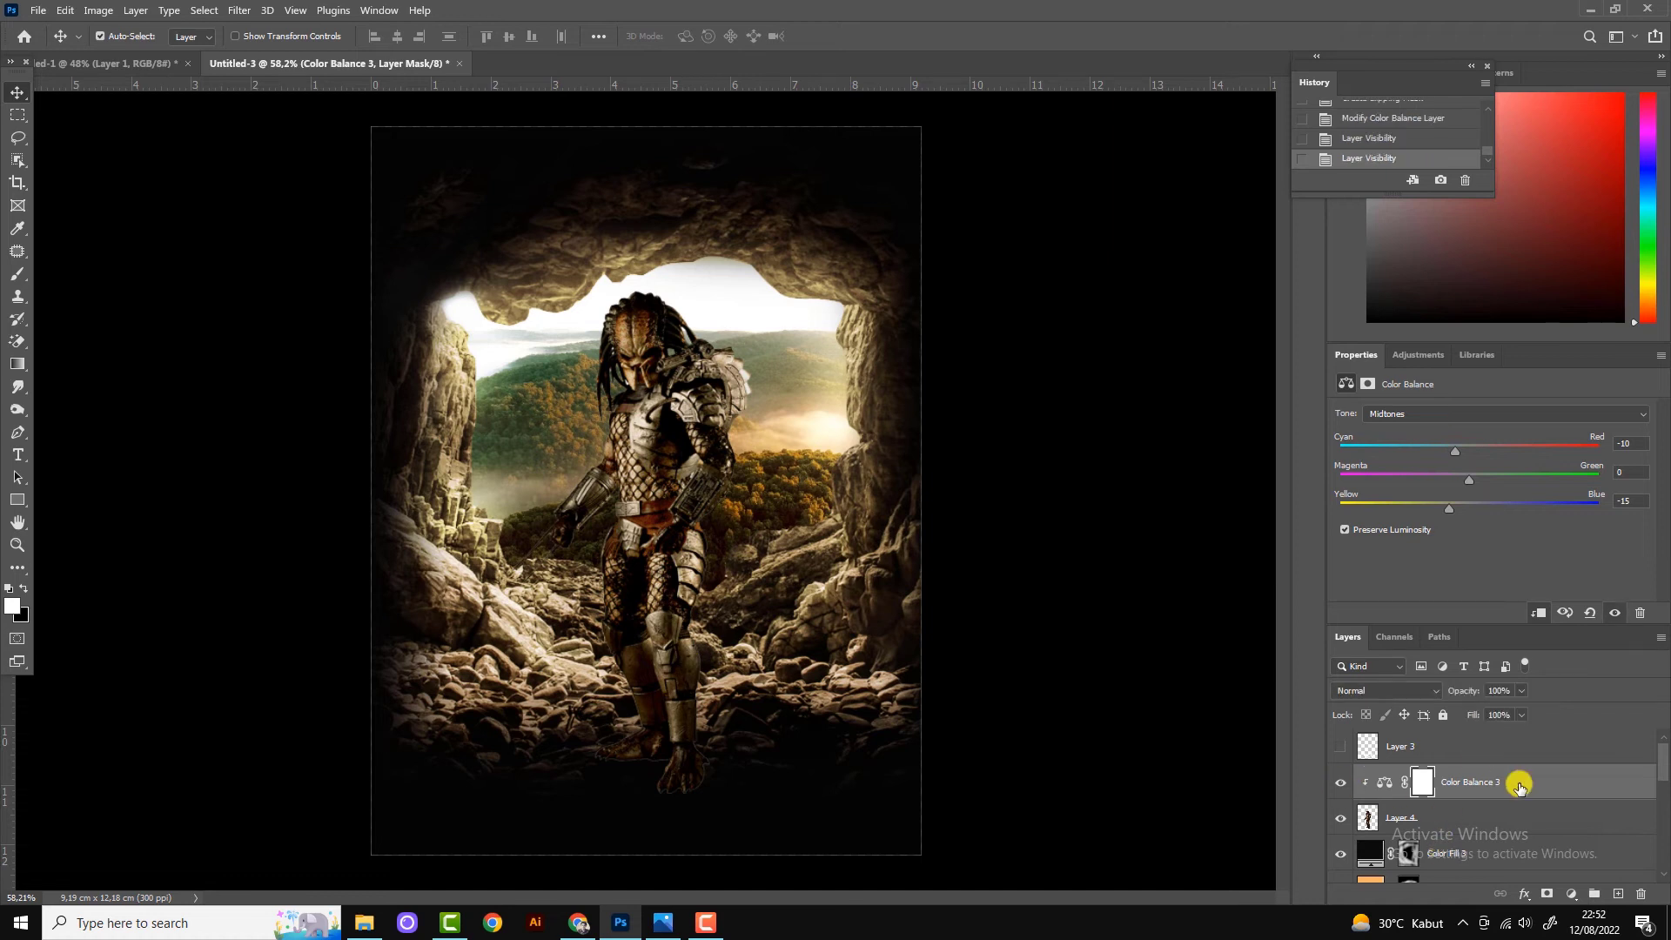
pyautogui.click(1438, 845)
# Add a new empty layer and paint dark black strokes near the Predator's feet.
pyautogui.click(1621, 894)
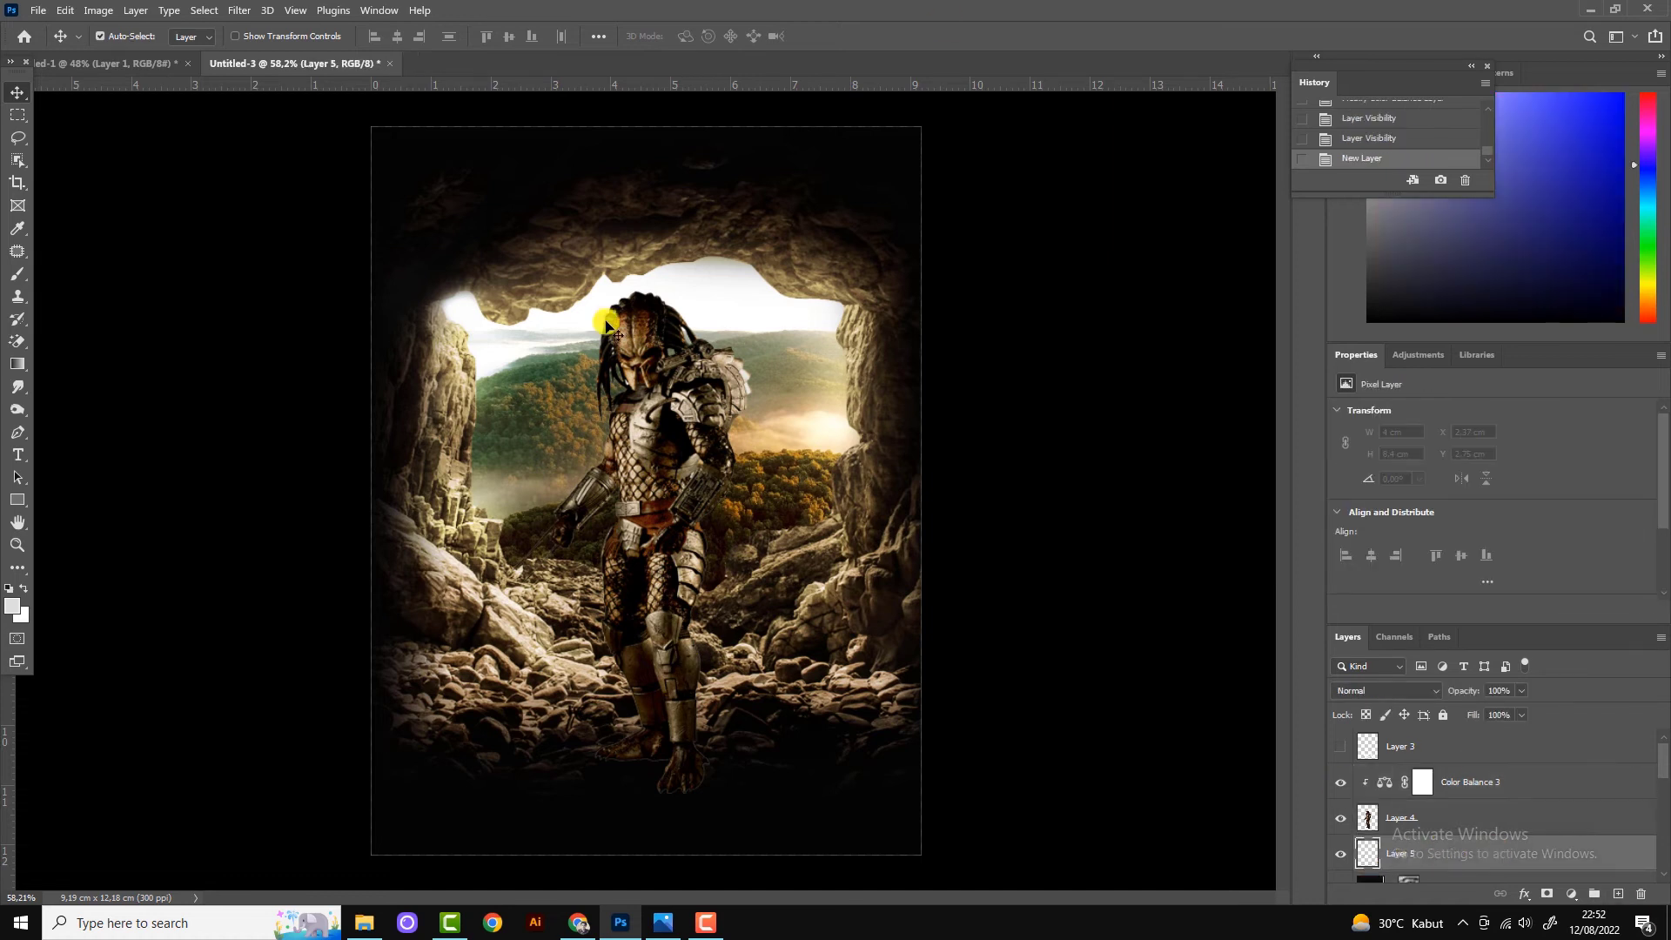
pyautogui.press('d')
pyautogui.click(18, 274)
pyautogui.scroll(2, 615, 746)
pyautogui.moveTo(615, 746)
pyautogui.mouseDown()
pyautogui.moveTo(496, 746)
pyautogui.moveTo(749, 770)
pyautogui.mouseUp()
# Mask the Predator's layer and paint black at 100% opacity to fade his feet into the ground.
pyautogui.click(18, 92)
pyautogui.hotkey('ctrl', '0')
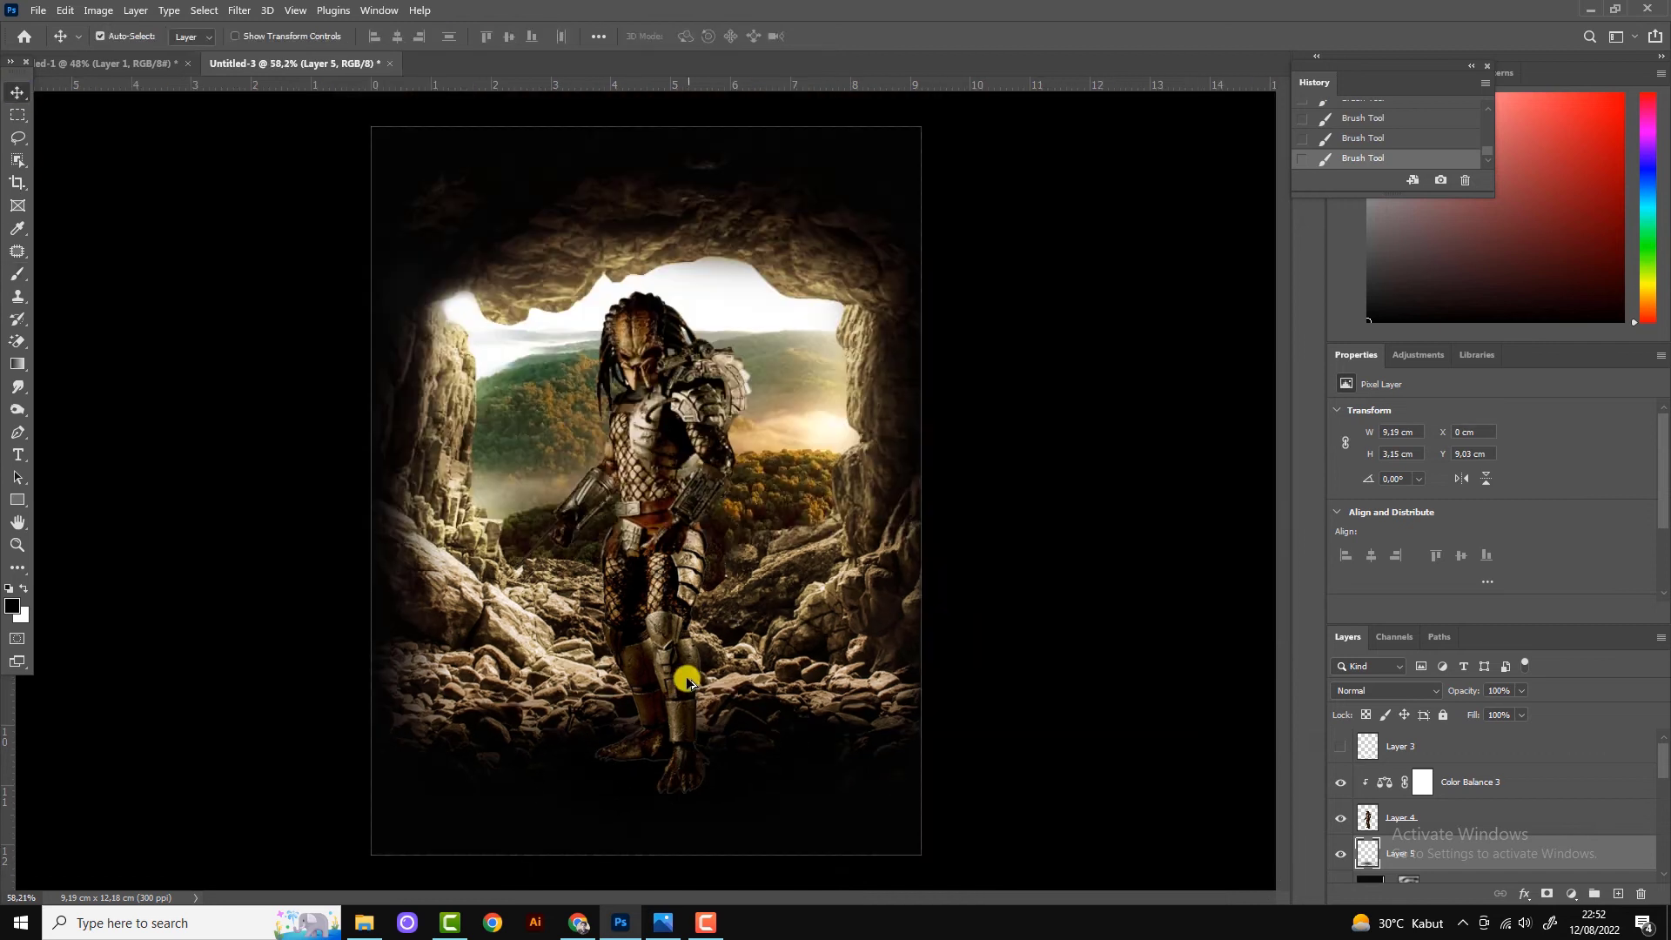
pyautogui.click(683, 696)
pyautogui.click(1550, 894)
pyautogui.click(18, 274)
pyautogui.scroll(1, 626, 780)
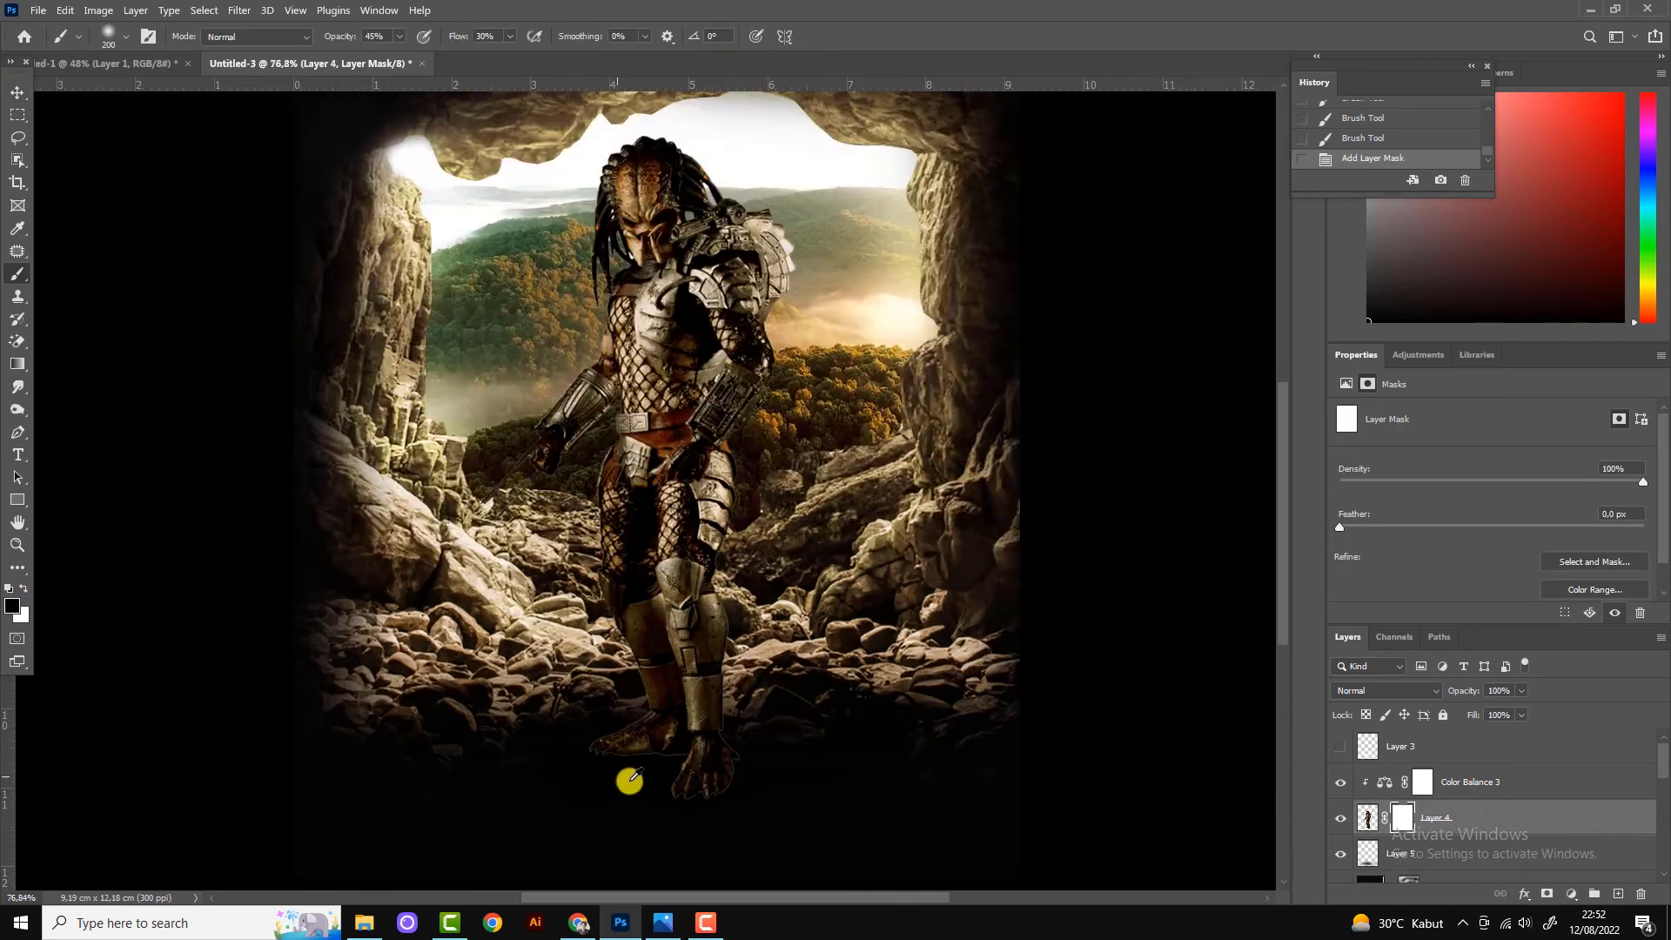
pyautogui.scroll(2, 680, 762)
pyautogui.press('0')
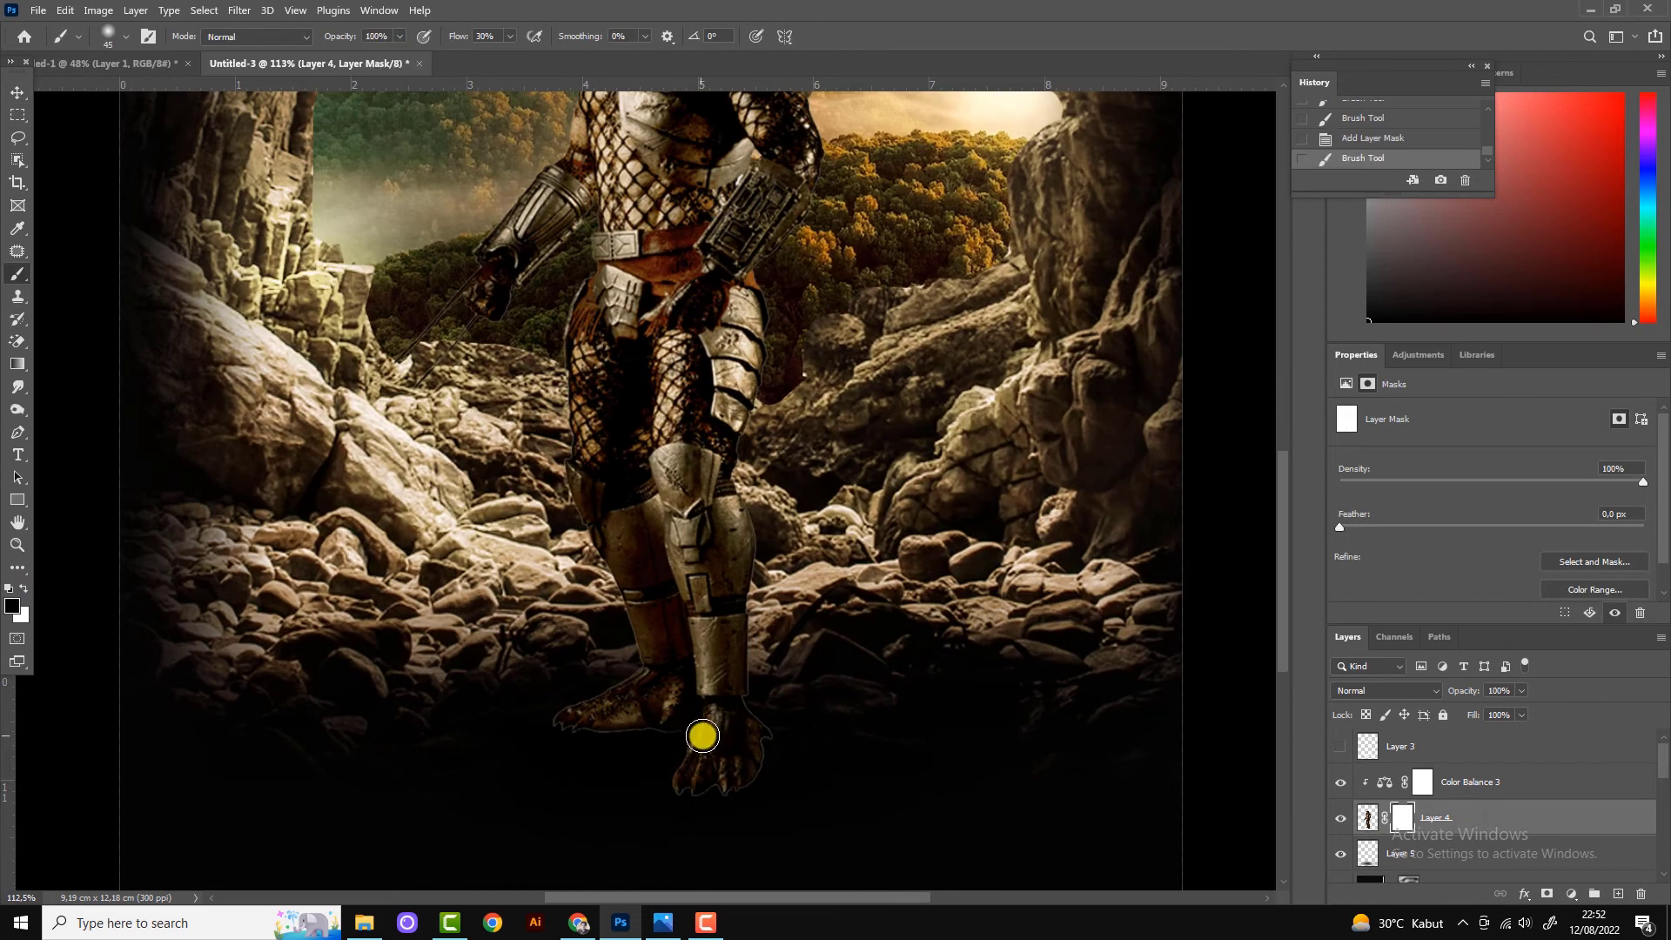
pyautogui.moveTo(697, 734)
pyautogui.mouseDown()
pyautogui.moveTo(552, 735)
pyautogui.moveTo(731, 824)
pyautogui.moveTo(745, 696)
pyautogui.mouseUp()
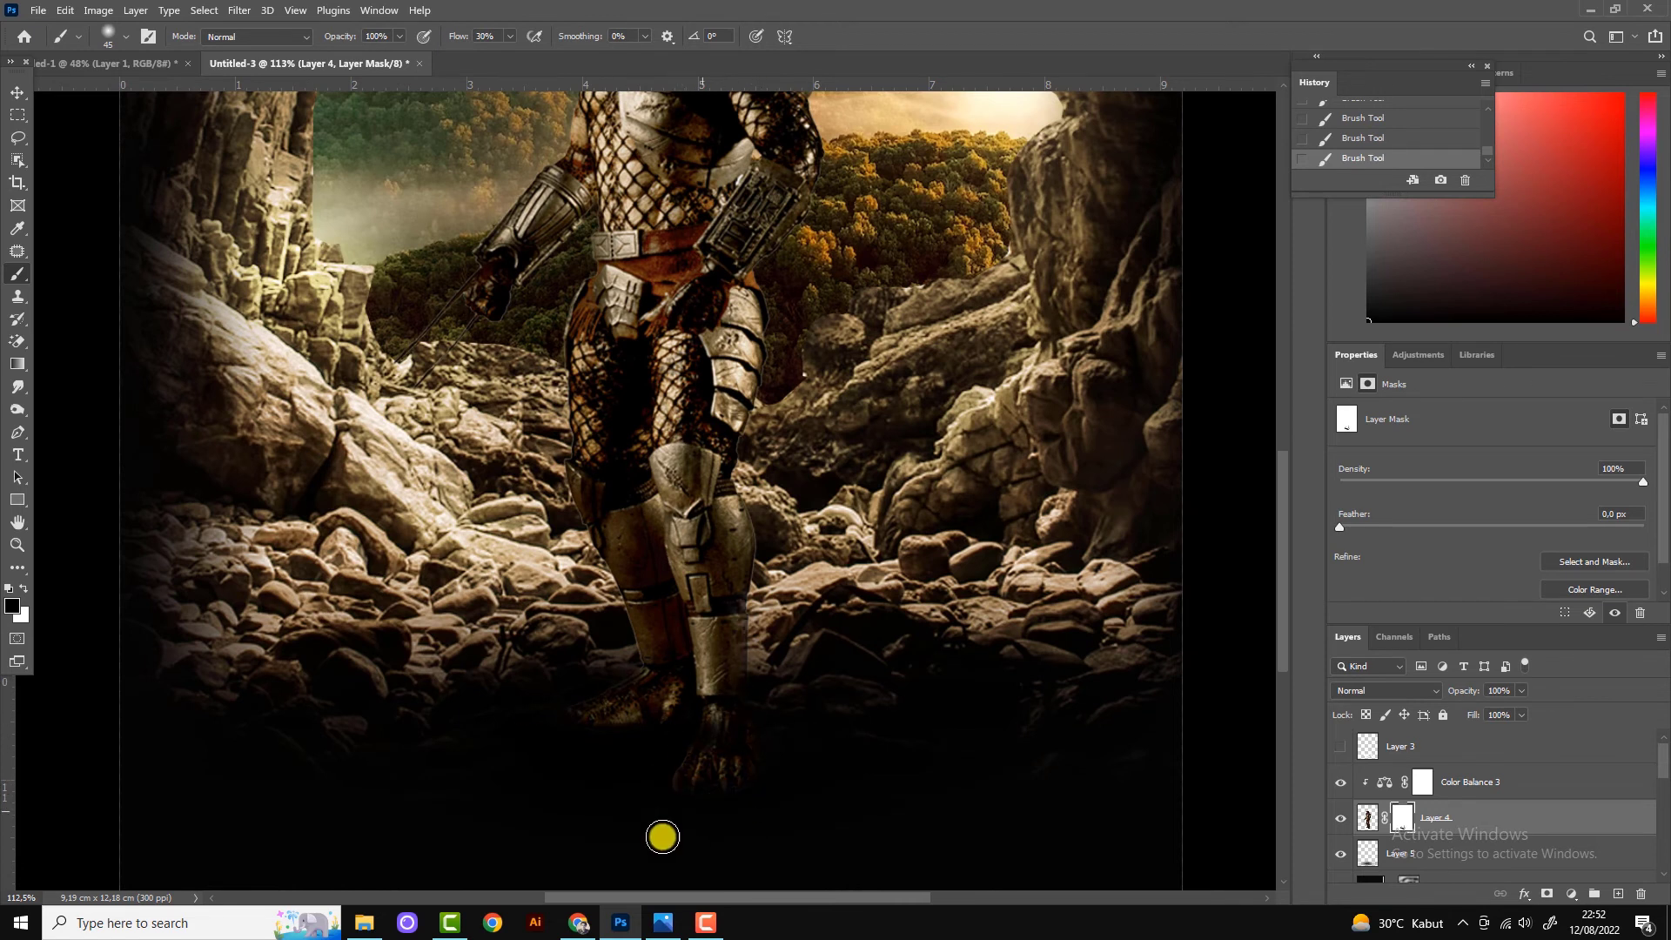
# Toggle Color Balance 3 on and off to compare the Predator's grading.
pyautogui.scroll(-3, 827, 627)
pyautogui.click(18, 93)
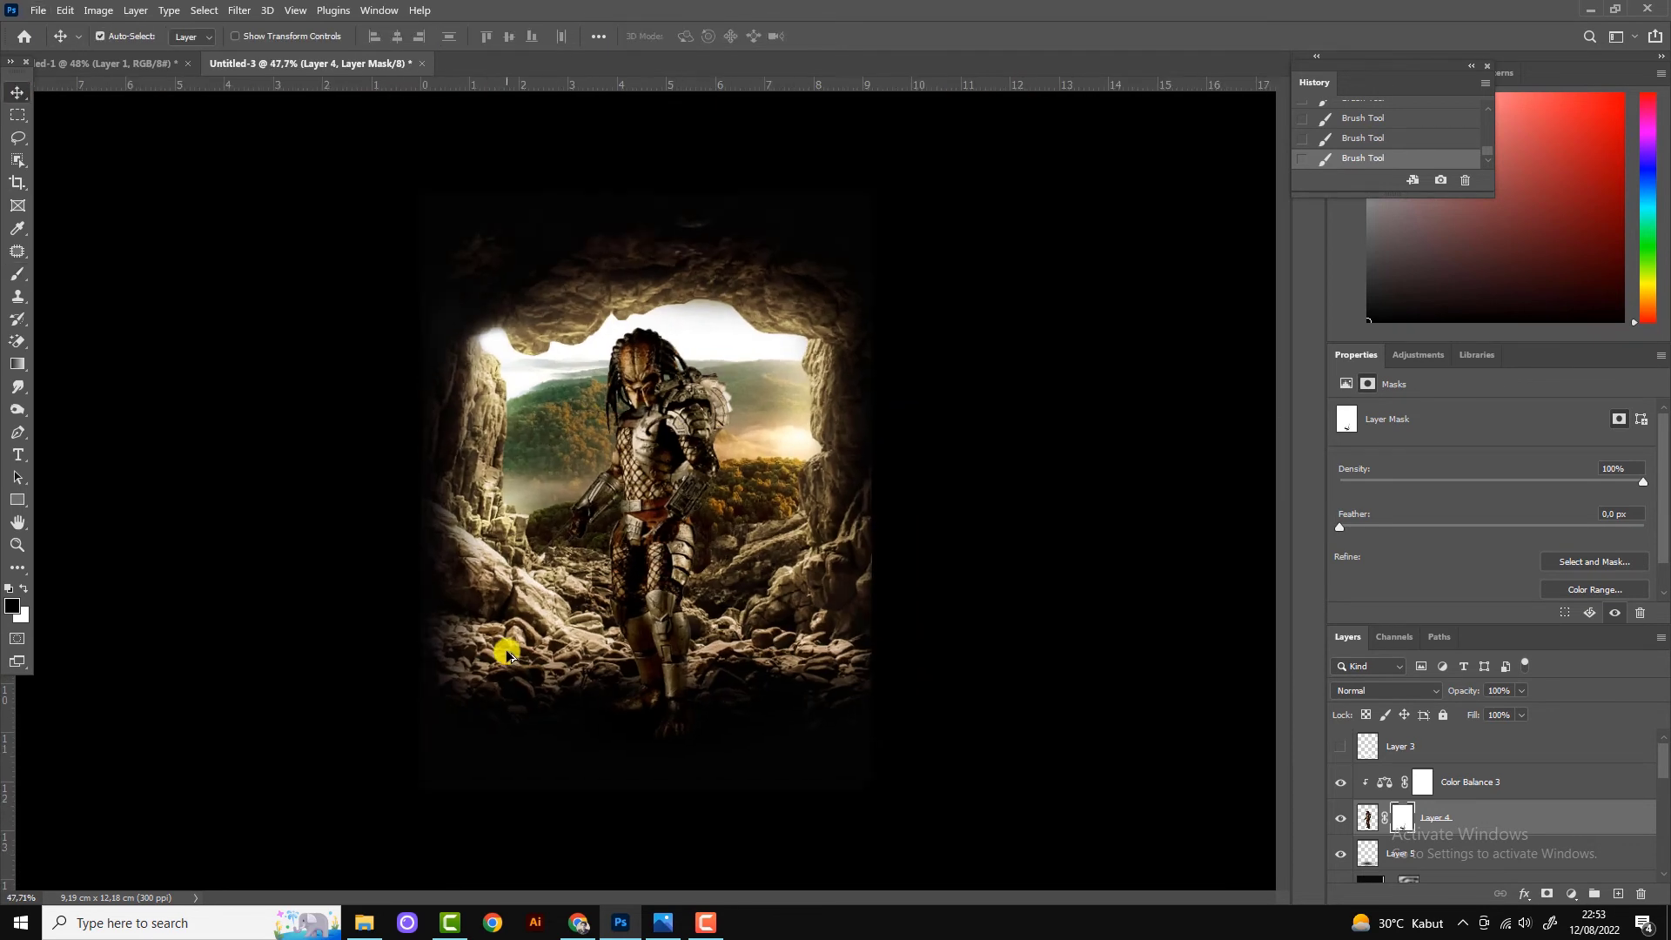
pyautogui.scroll(1, 657, 603)
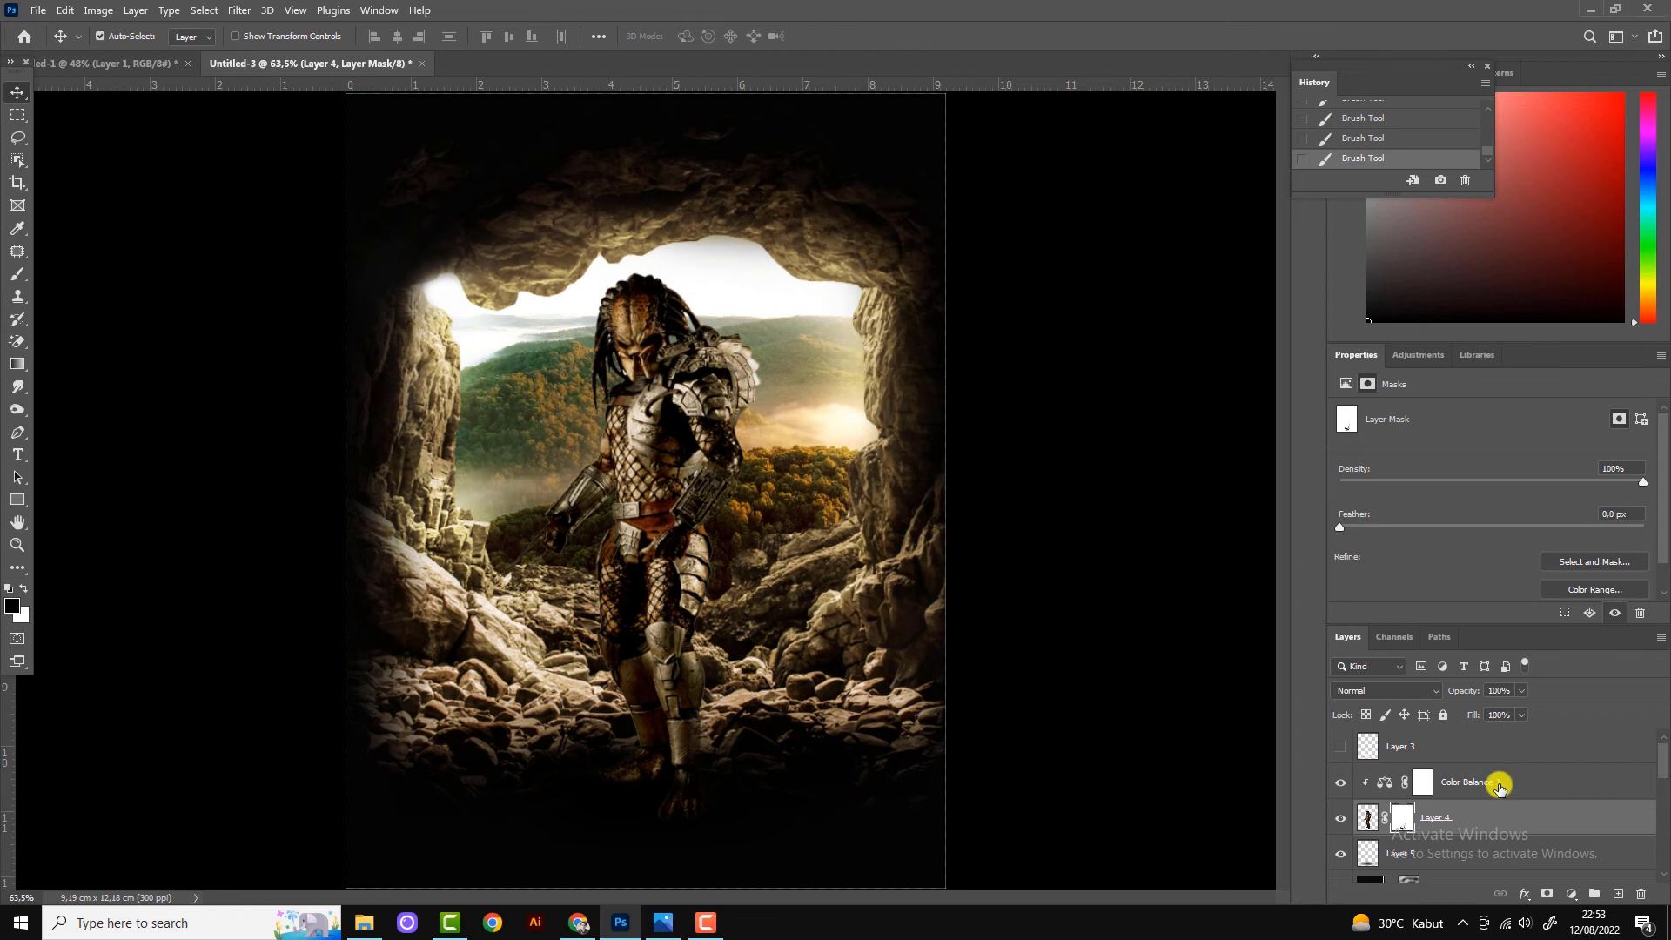
pyautogui.click(1499, 788)
pyautogui.click(1341, 783)
# Clip a Curves adjustment with a raised midpoint to brighten the Predator, toggling it to compare.
pyautogui.click(1572, 894)
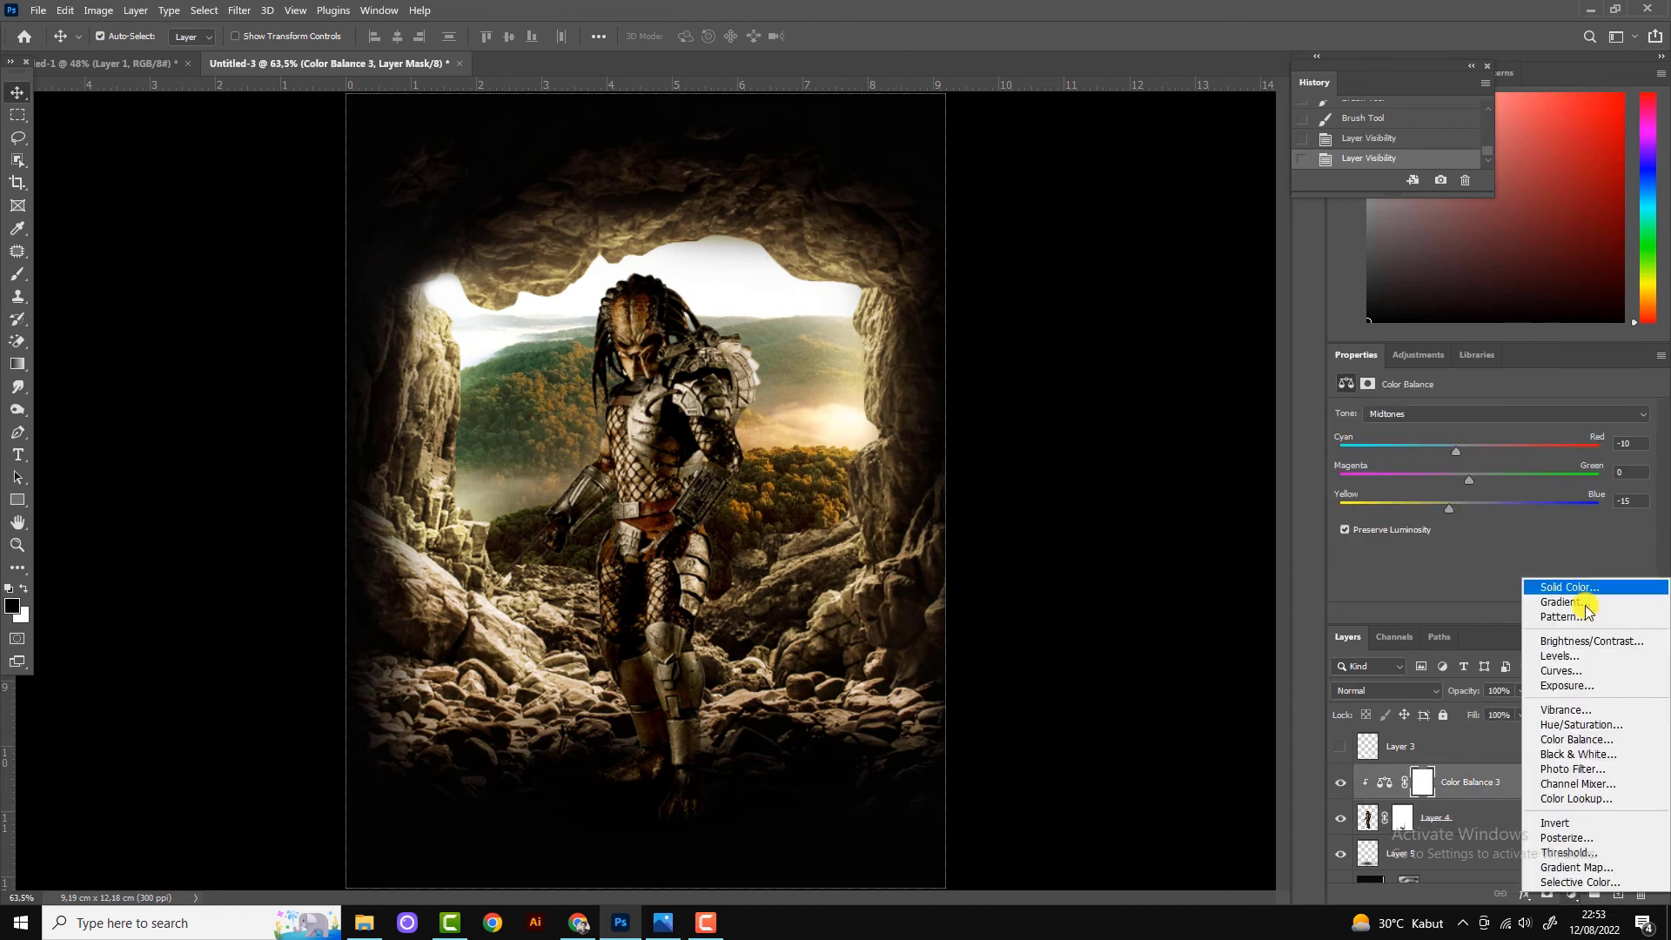
pyautogui.click(1562, 670)
pyautogui.click(1538, 613)
pyautogui.moveTo(1489, 586); pyautogui.dragTo(1490, 560)
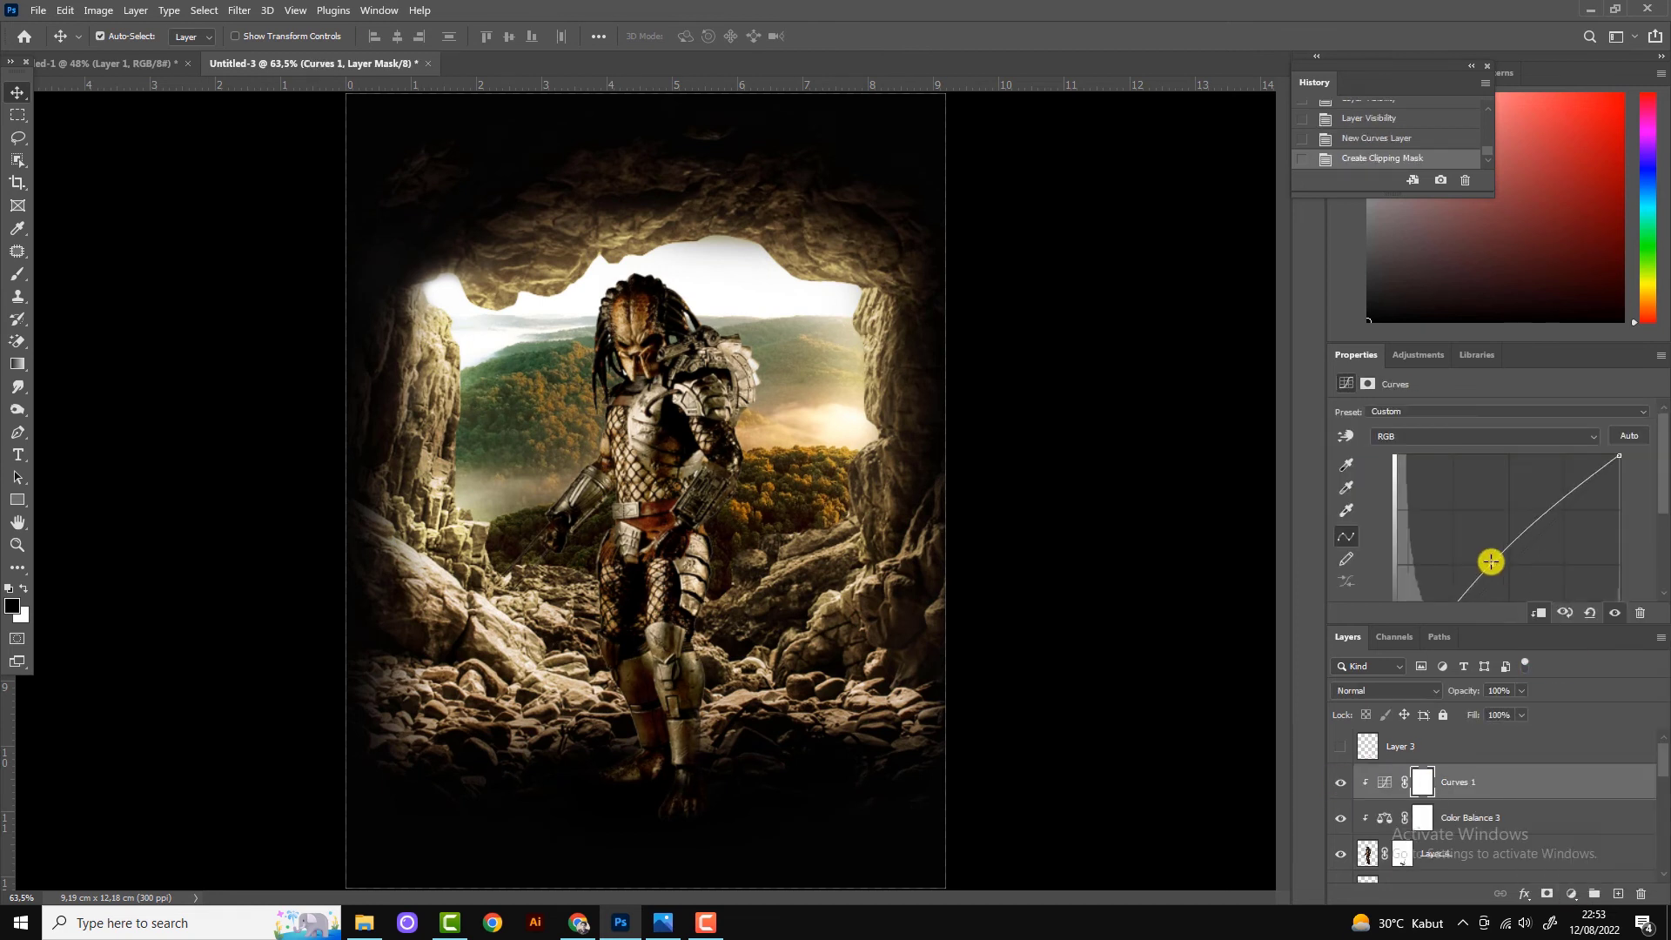
pyautogui.click(597, 633)
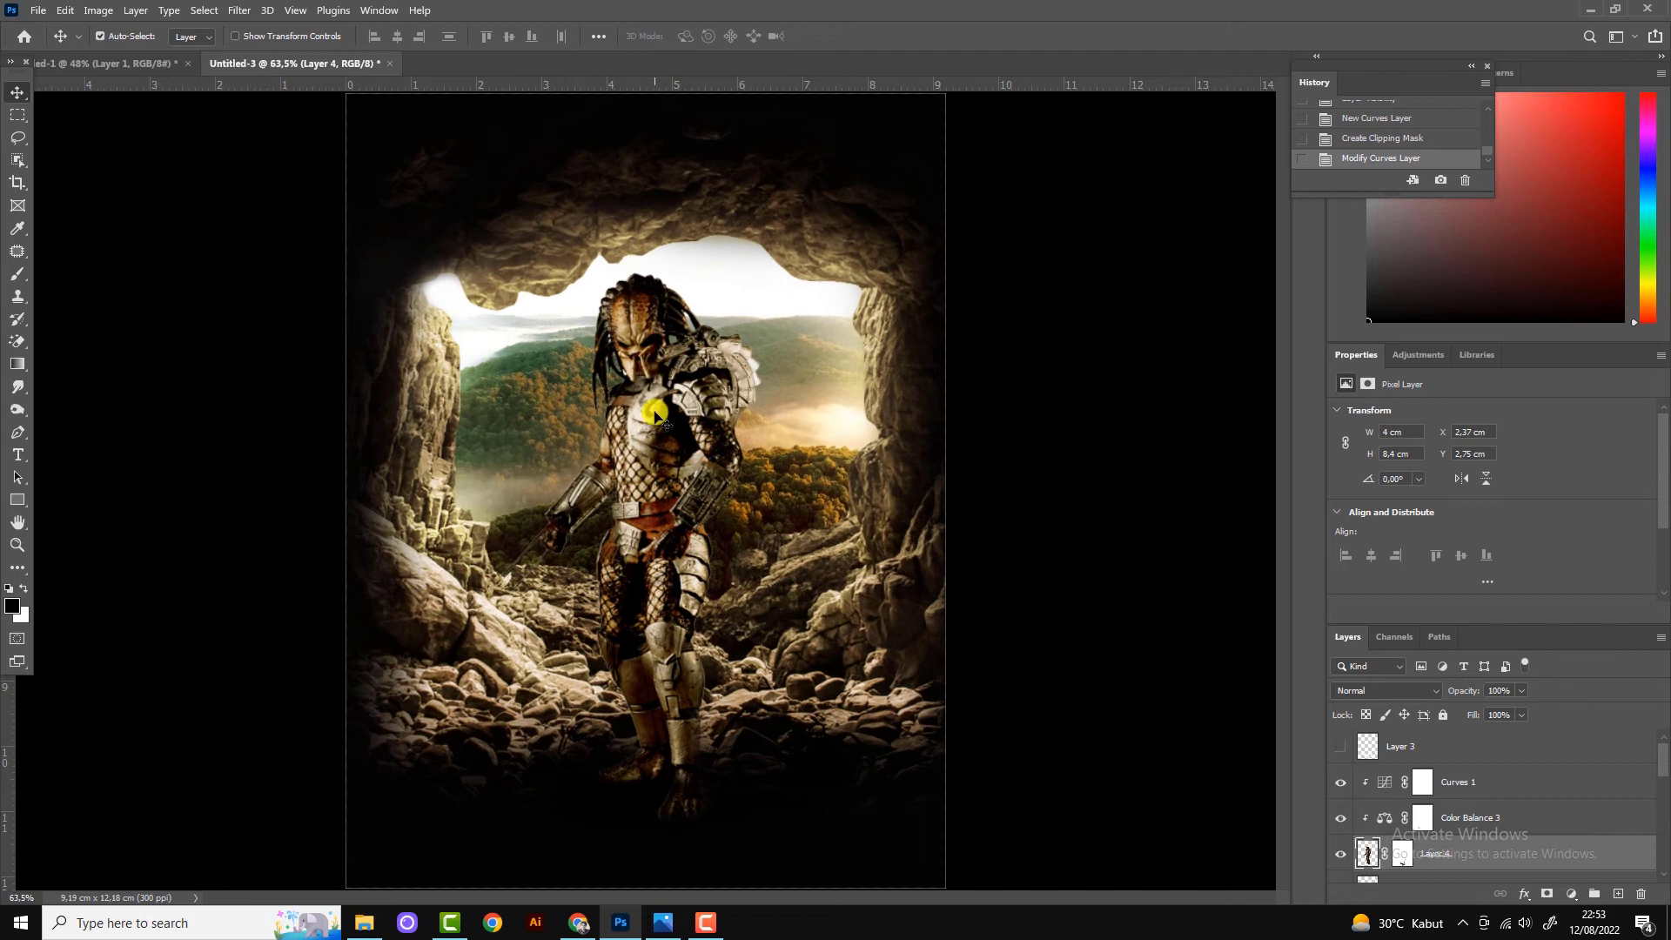
pyautogui.click(1422, 782)
pyautogui.click(1340, 783)
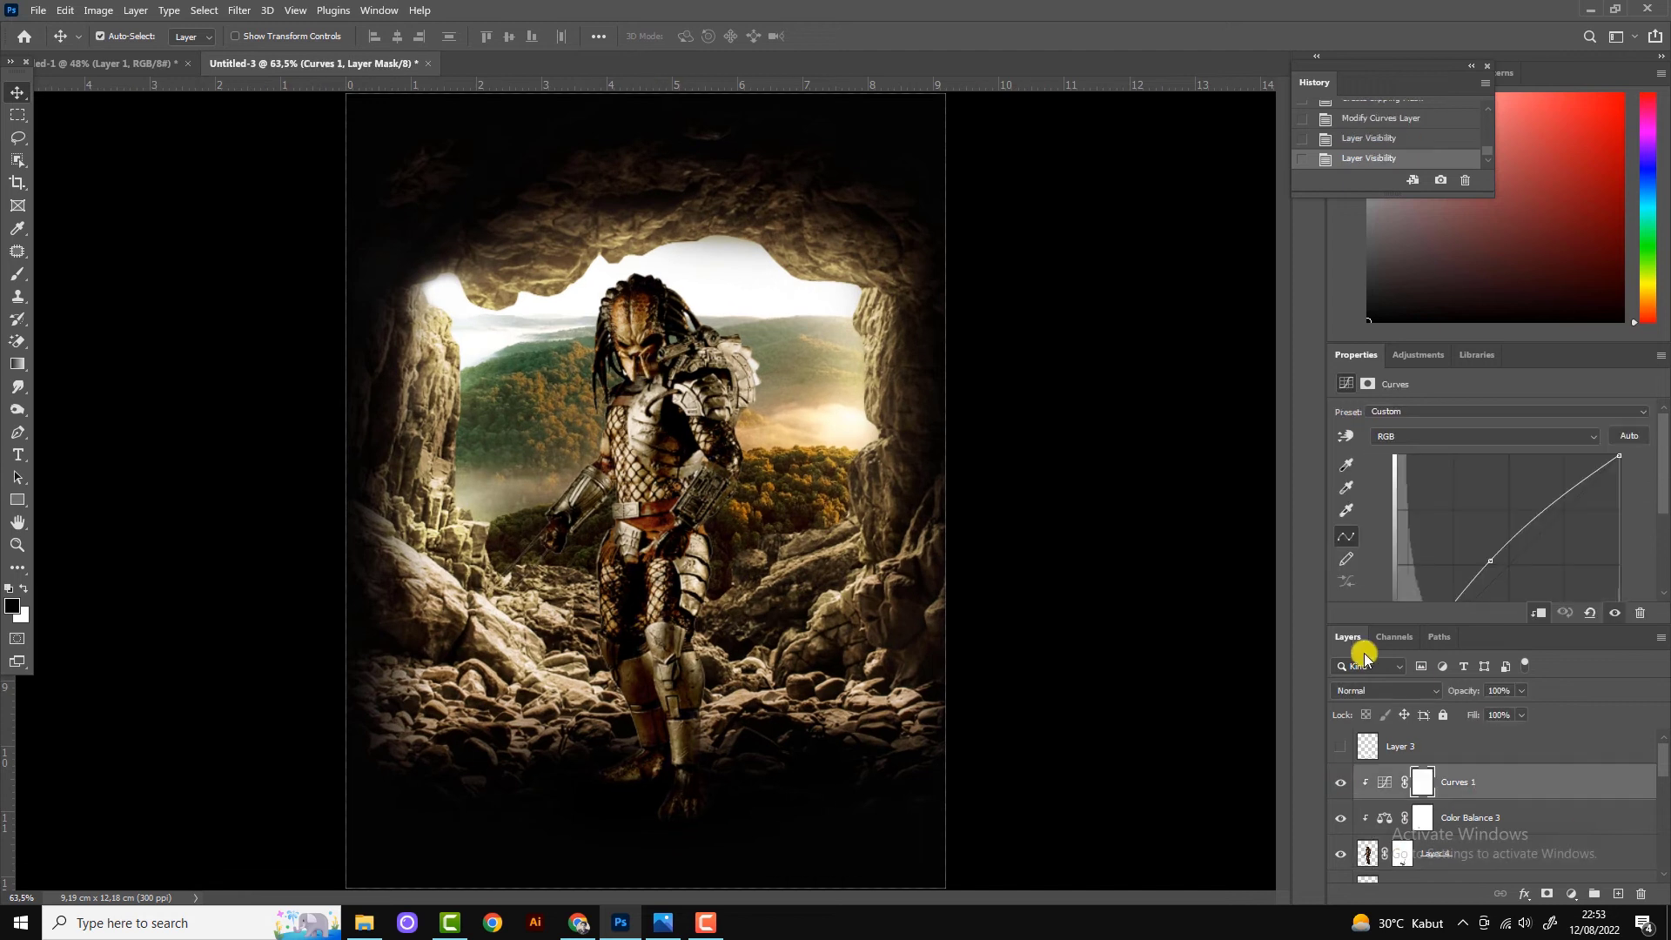
pyautogui.scroll(-2, 567, 682)
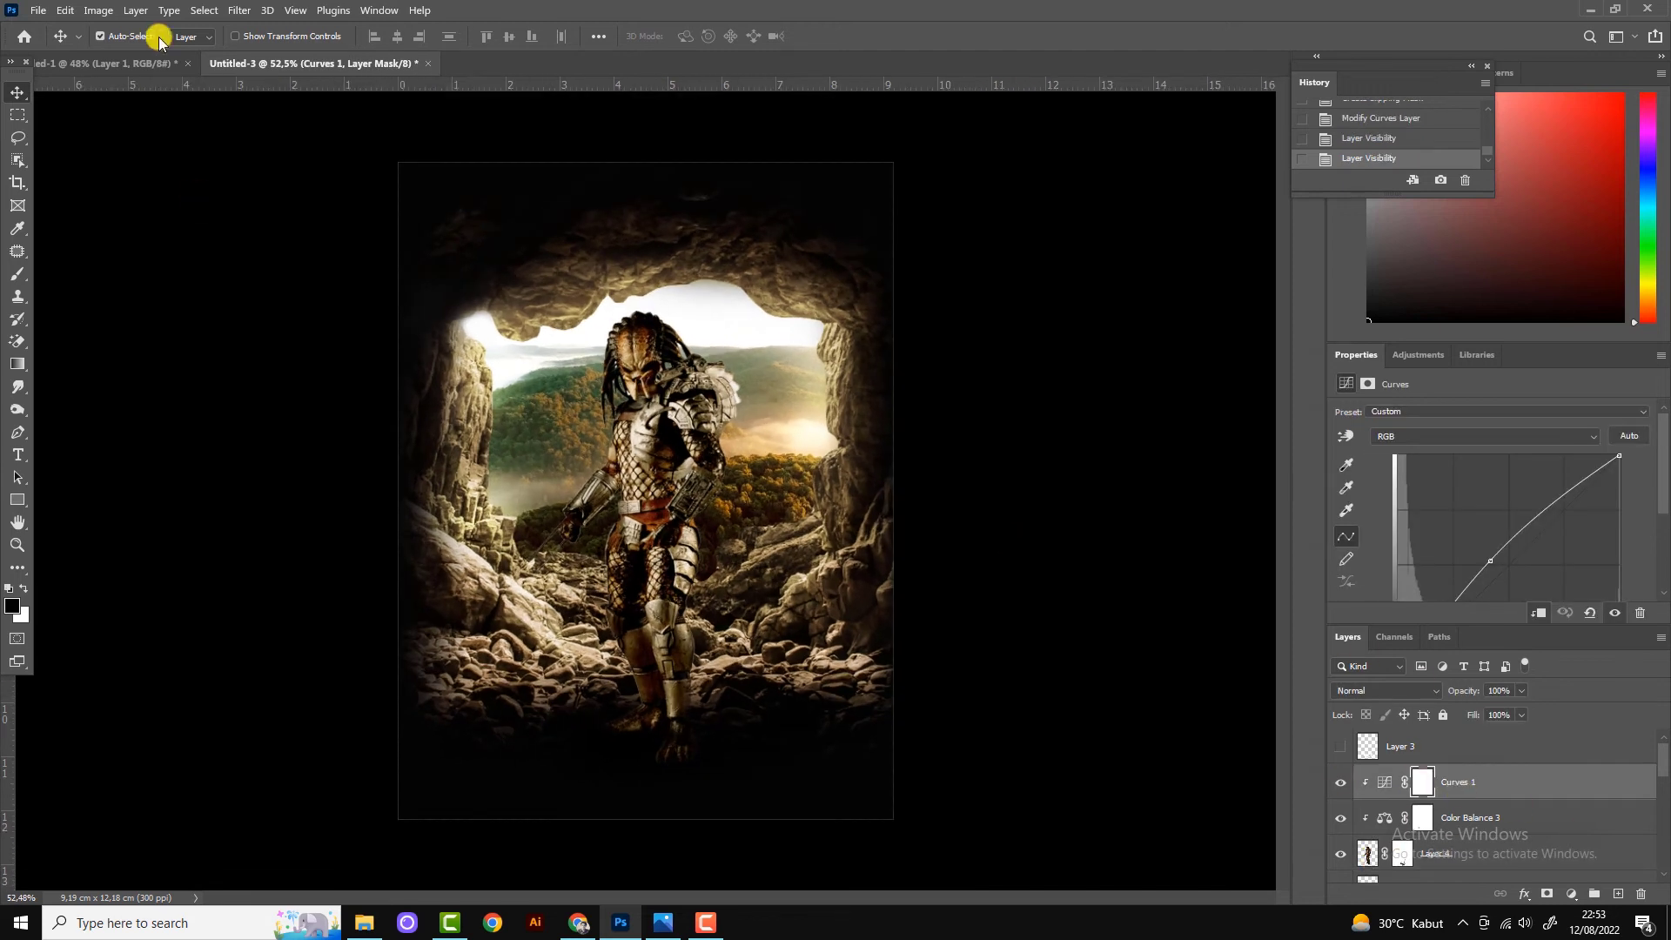
pyautogui.click(134, 10)
# Create a new 50% gray-filled Overlay layer, Layer 6.
pyautogui.click(341, 23)
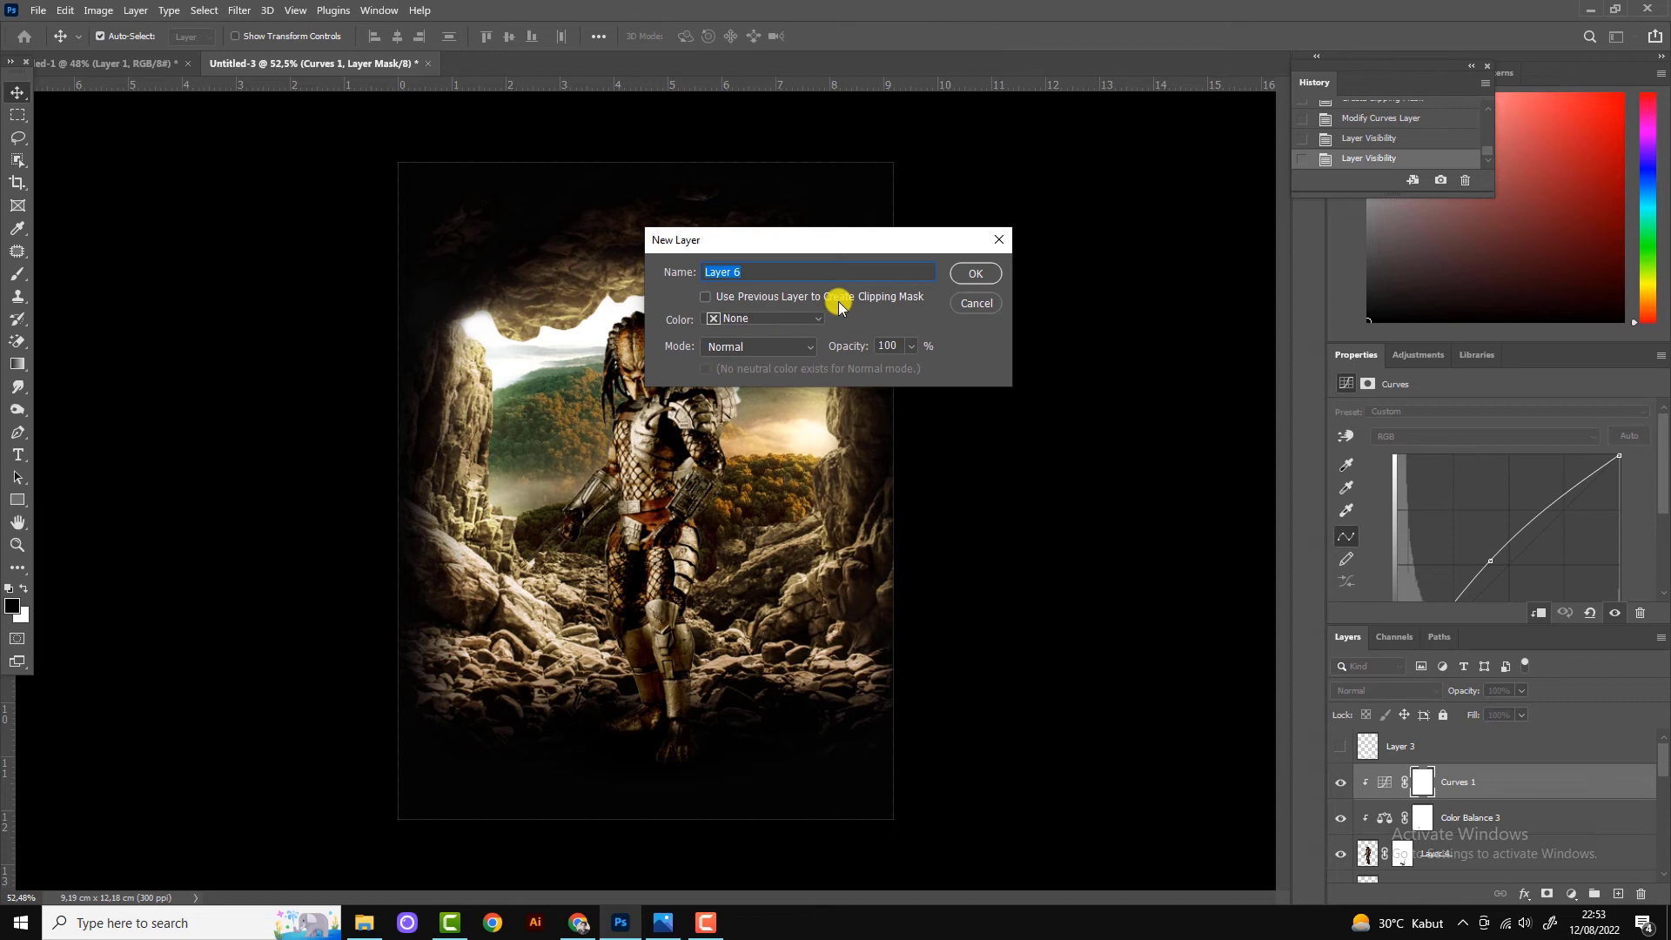
pyautogui.click(757, 346)
pyautogui.click(757, 570)
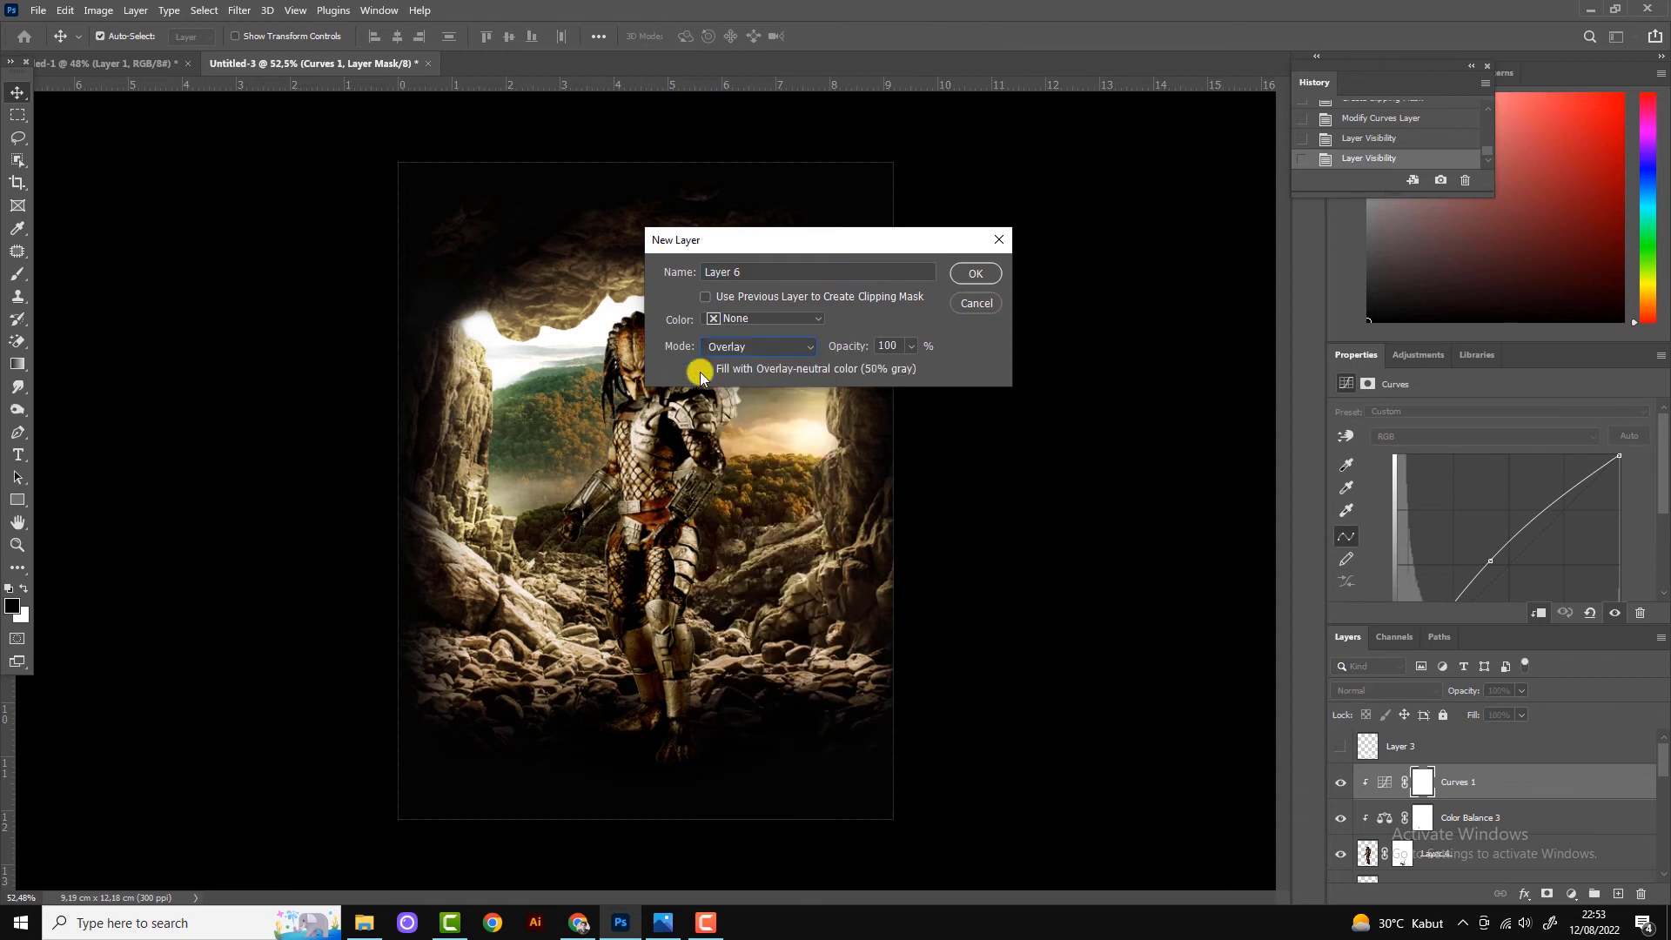
pyautogui.click(975, 275)
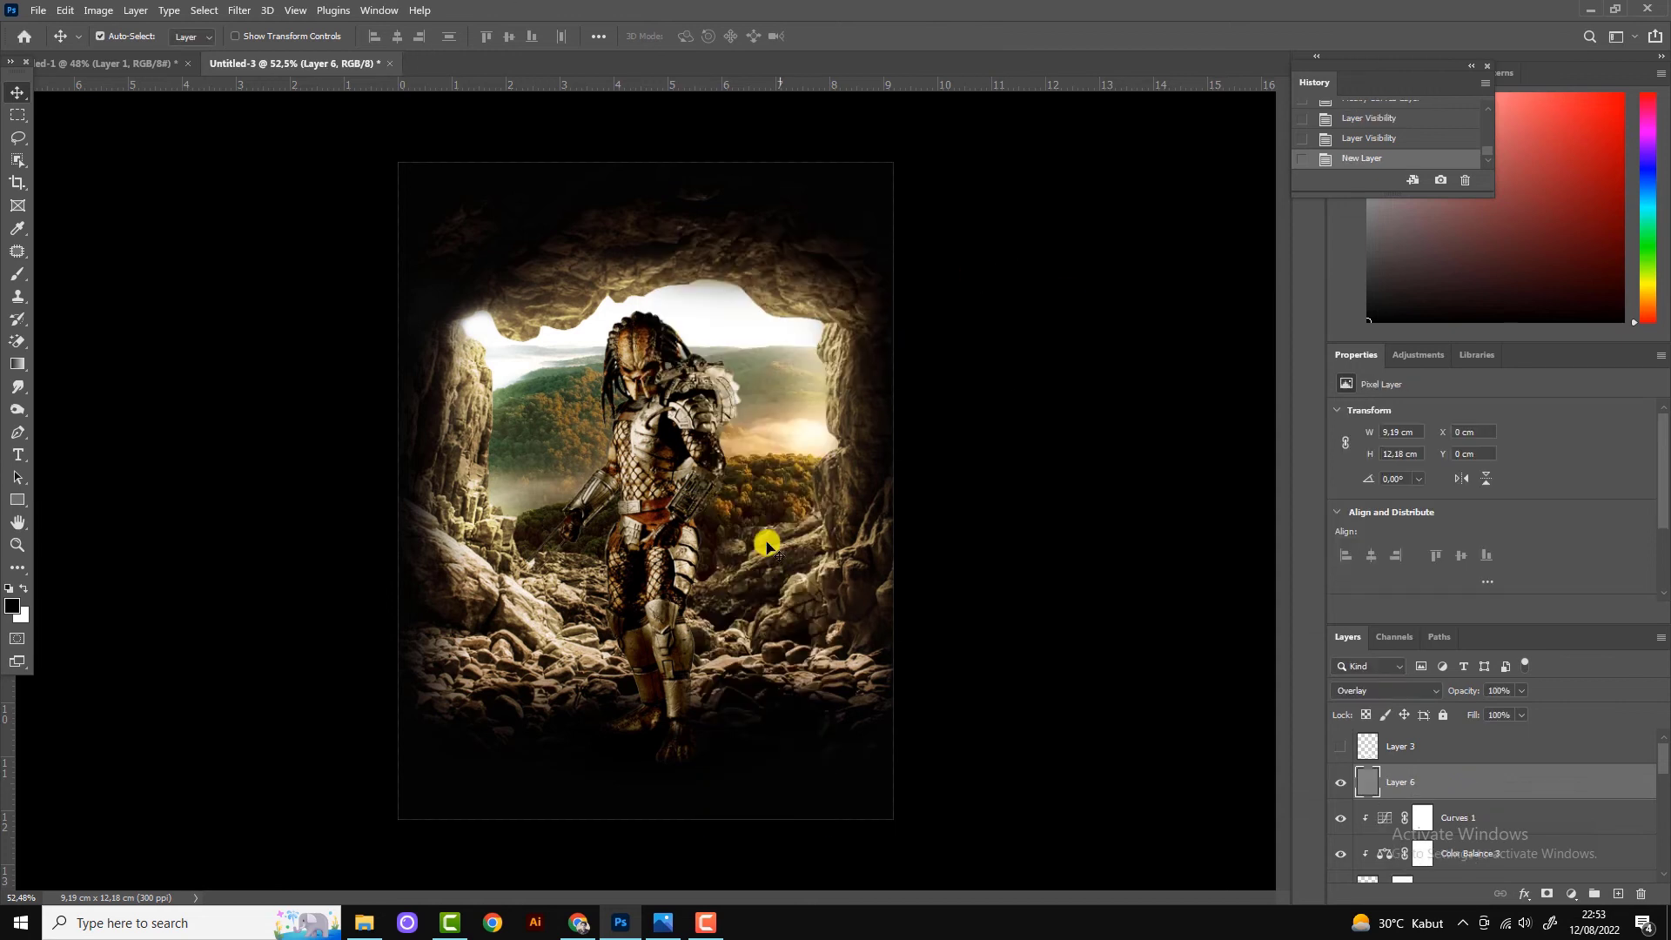
# Paint faint dark strokes at 12% brush opacity over the Predator's shoulder and body.
pyautogui.click(16, 280)
pyautogui.scroll(5, 624, 314)
pyautogui.moveTo(653, 316); pyautogui.dragTo(609, 514)
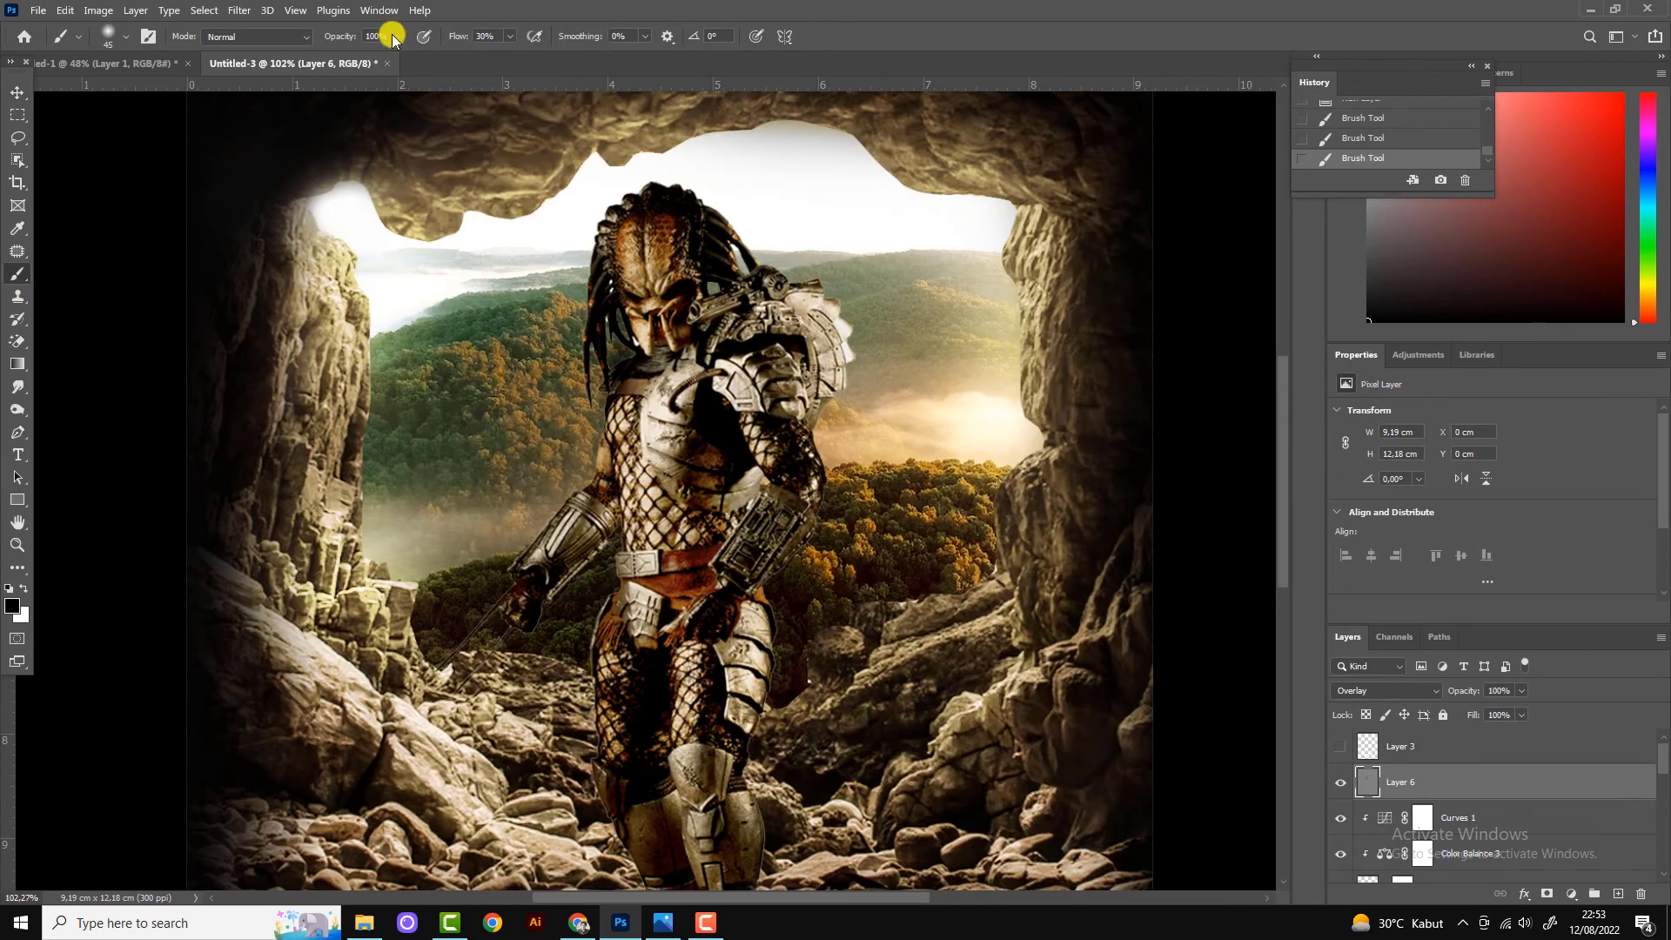
pyautogui.moveTo(392, 39); pyautogui.dragTo(329, 54)
pyautogui.moveTo(795, 391); pyautogui.dragTo(809, 436)
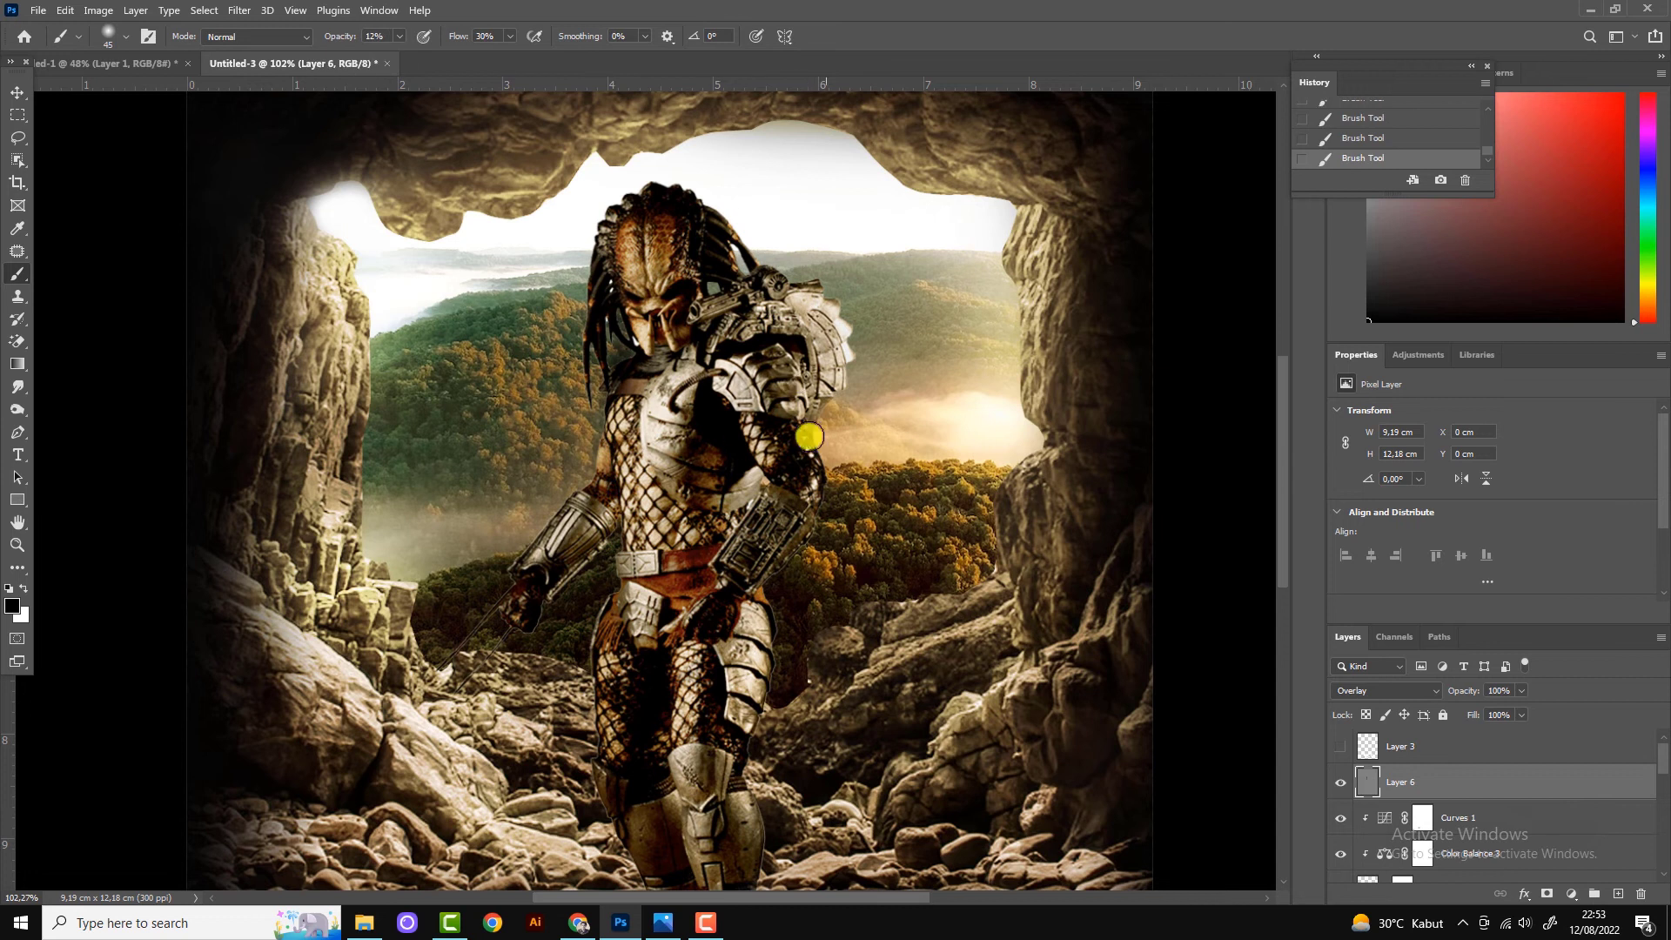
pyautogui.scroll(-1, 627, 626)
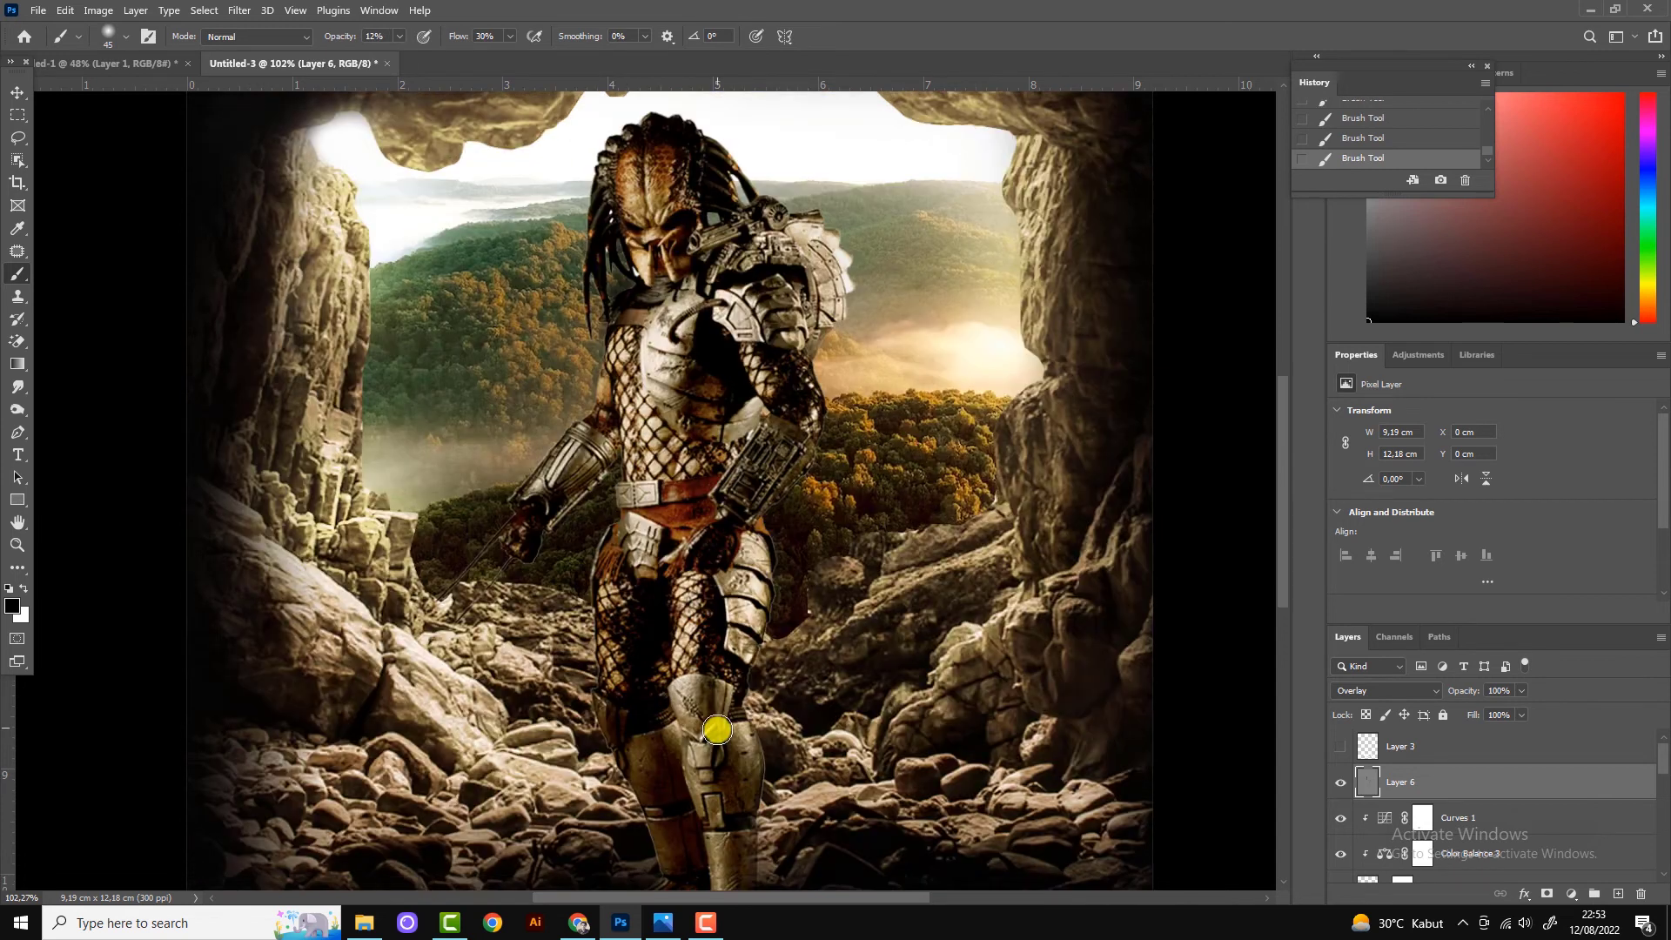
pyautogui.scroll(-3, 662, 615)
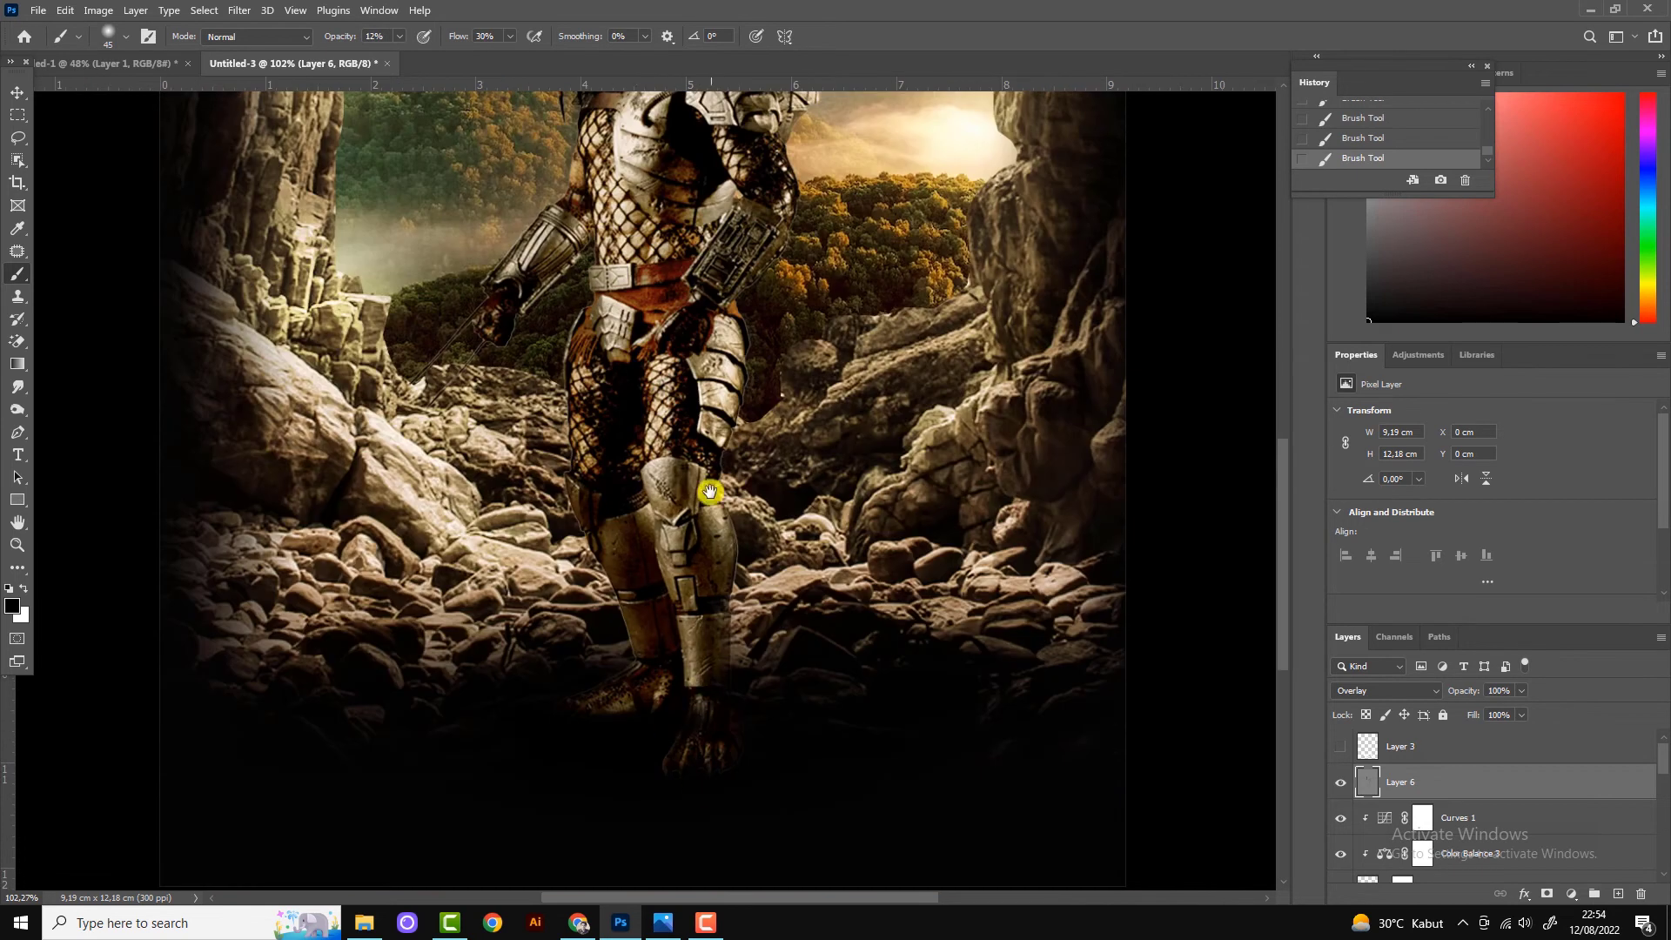
pyautogui.moveTo(710, 491); pyautogui.dragTo(709, 678)
# Toggle Layer 6's visibility to compare the Predator's shading with and without it.
pyautogui.scroll(2, 653, 204)
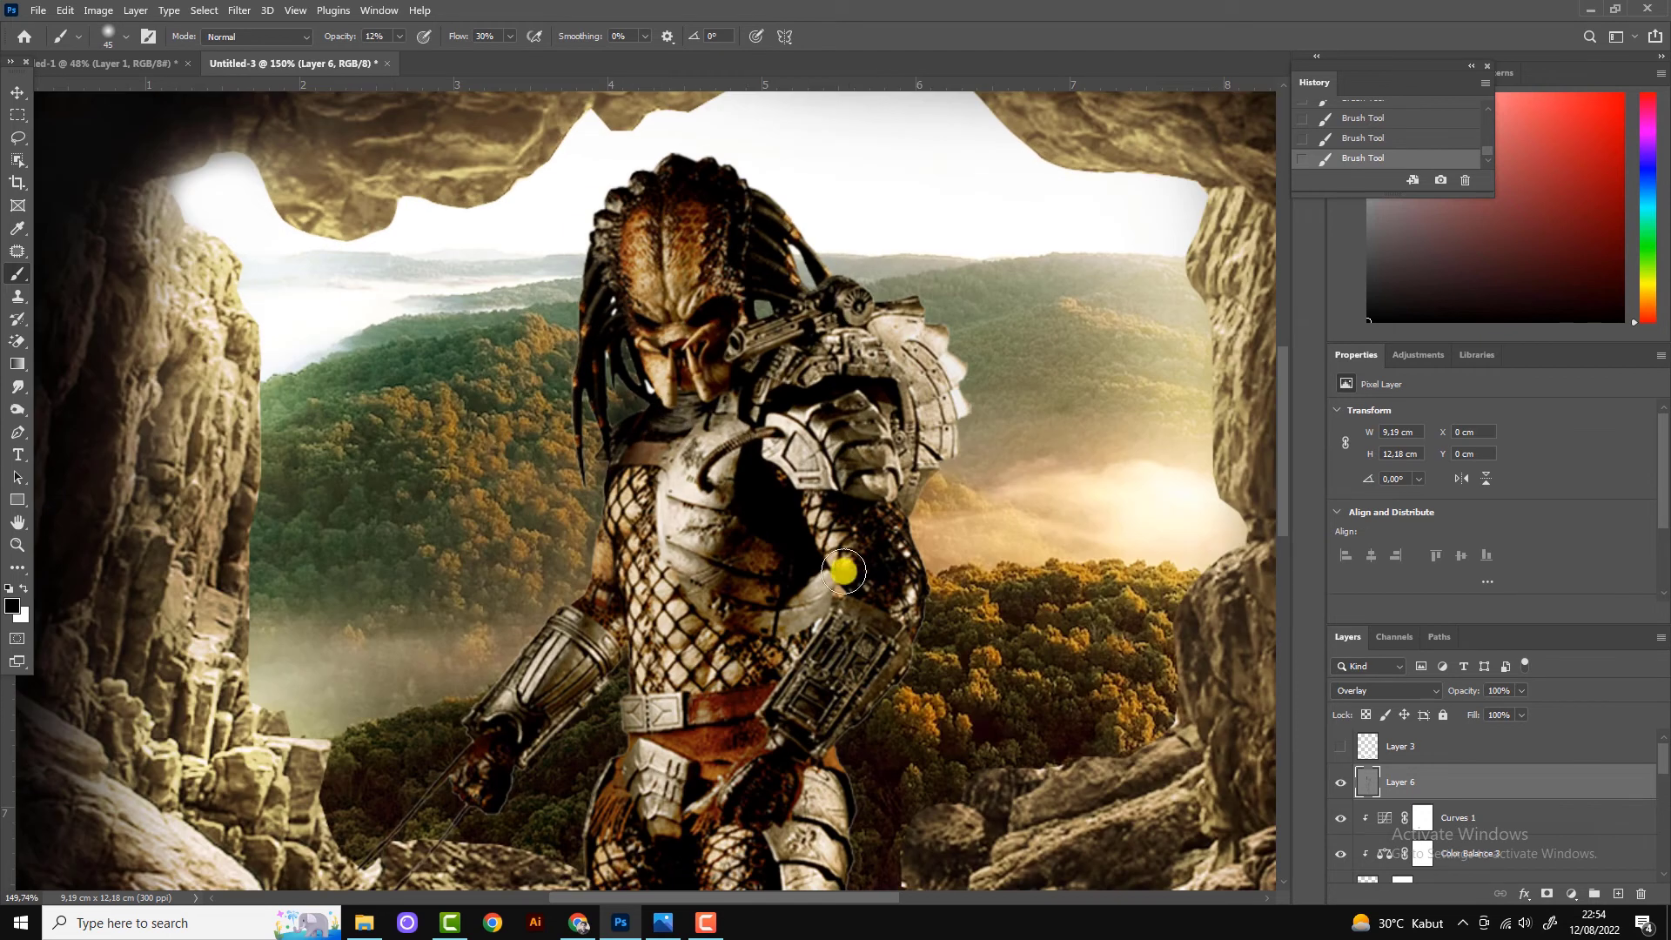
pyautogui.scroll(-3, 450, 831)
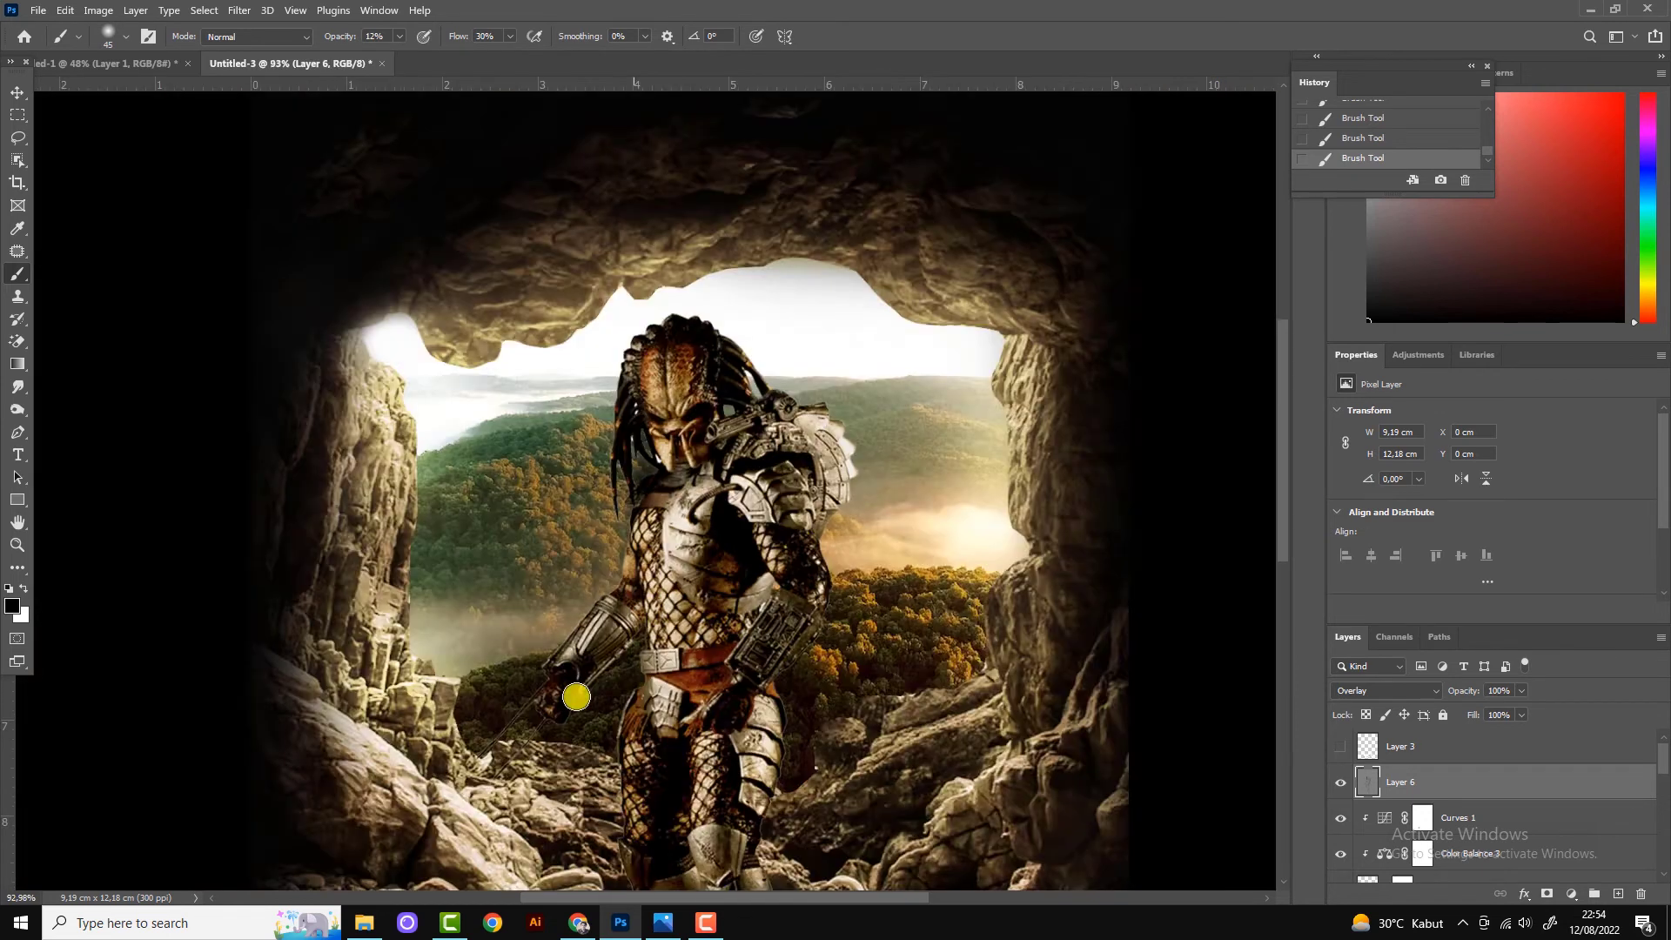
pyautogui.scroll(-3, 578, 694)
pyautogui.click(1339, 784)
pyautogui.scroll(1, 783, 435)
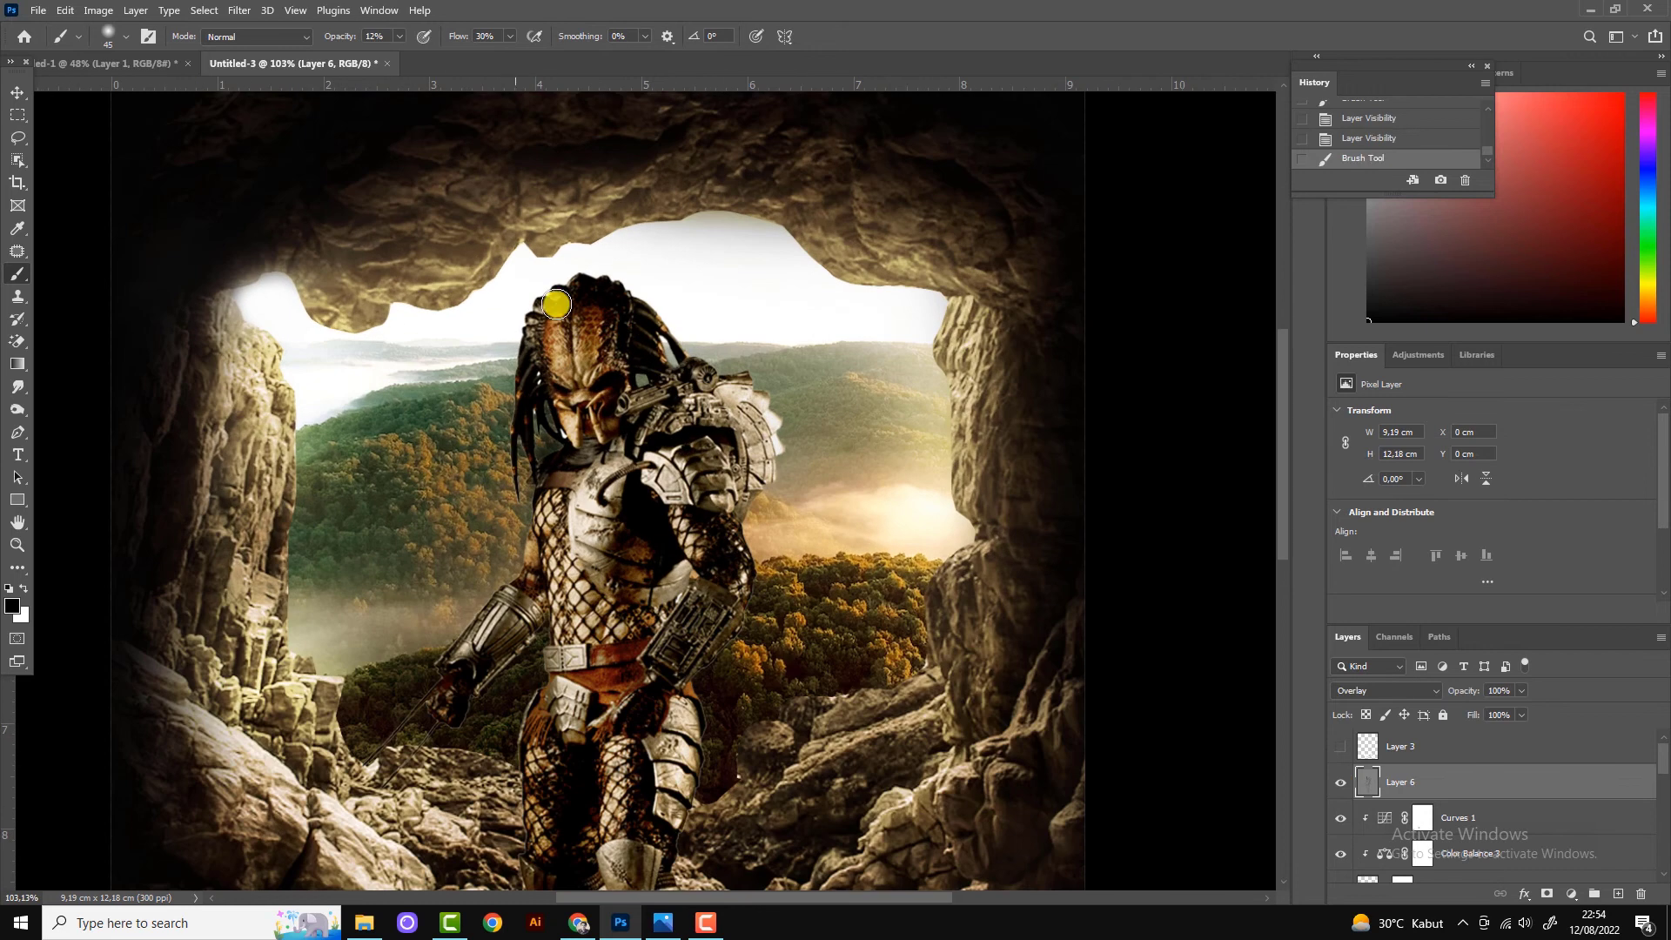
pyautogui.scroll(-1, 675, 550)
pyautogui.scroll(-1, 739, 641)
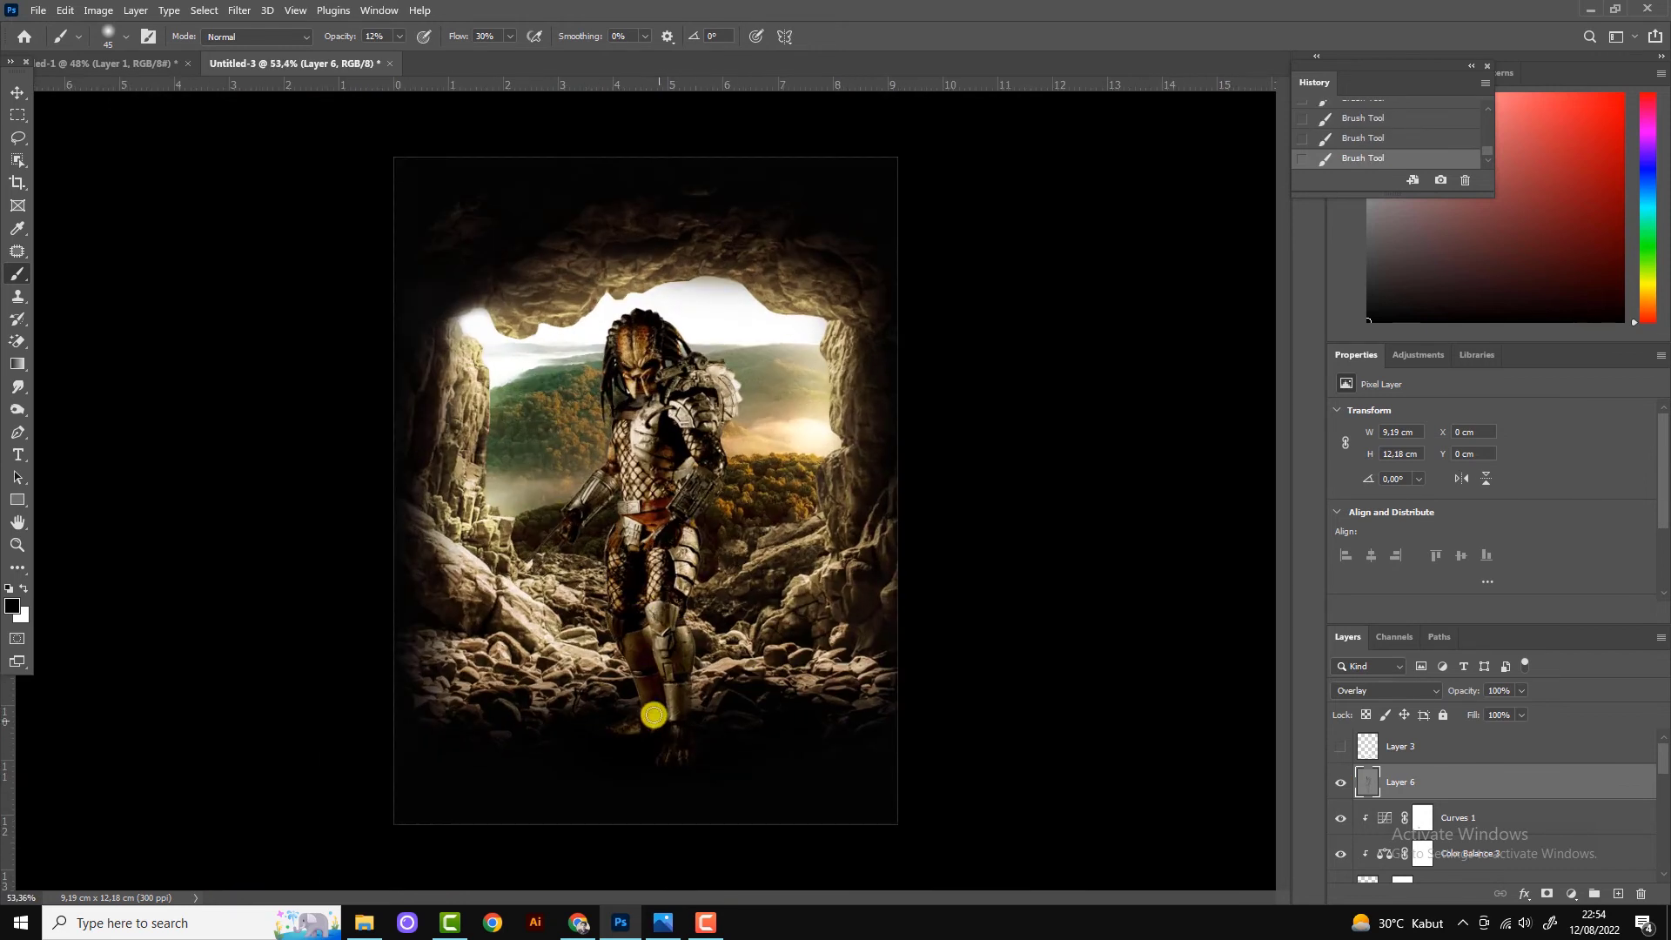
pyautogui.click(18, 92)
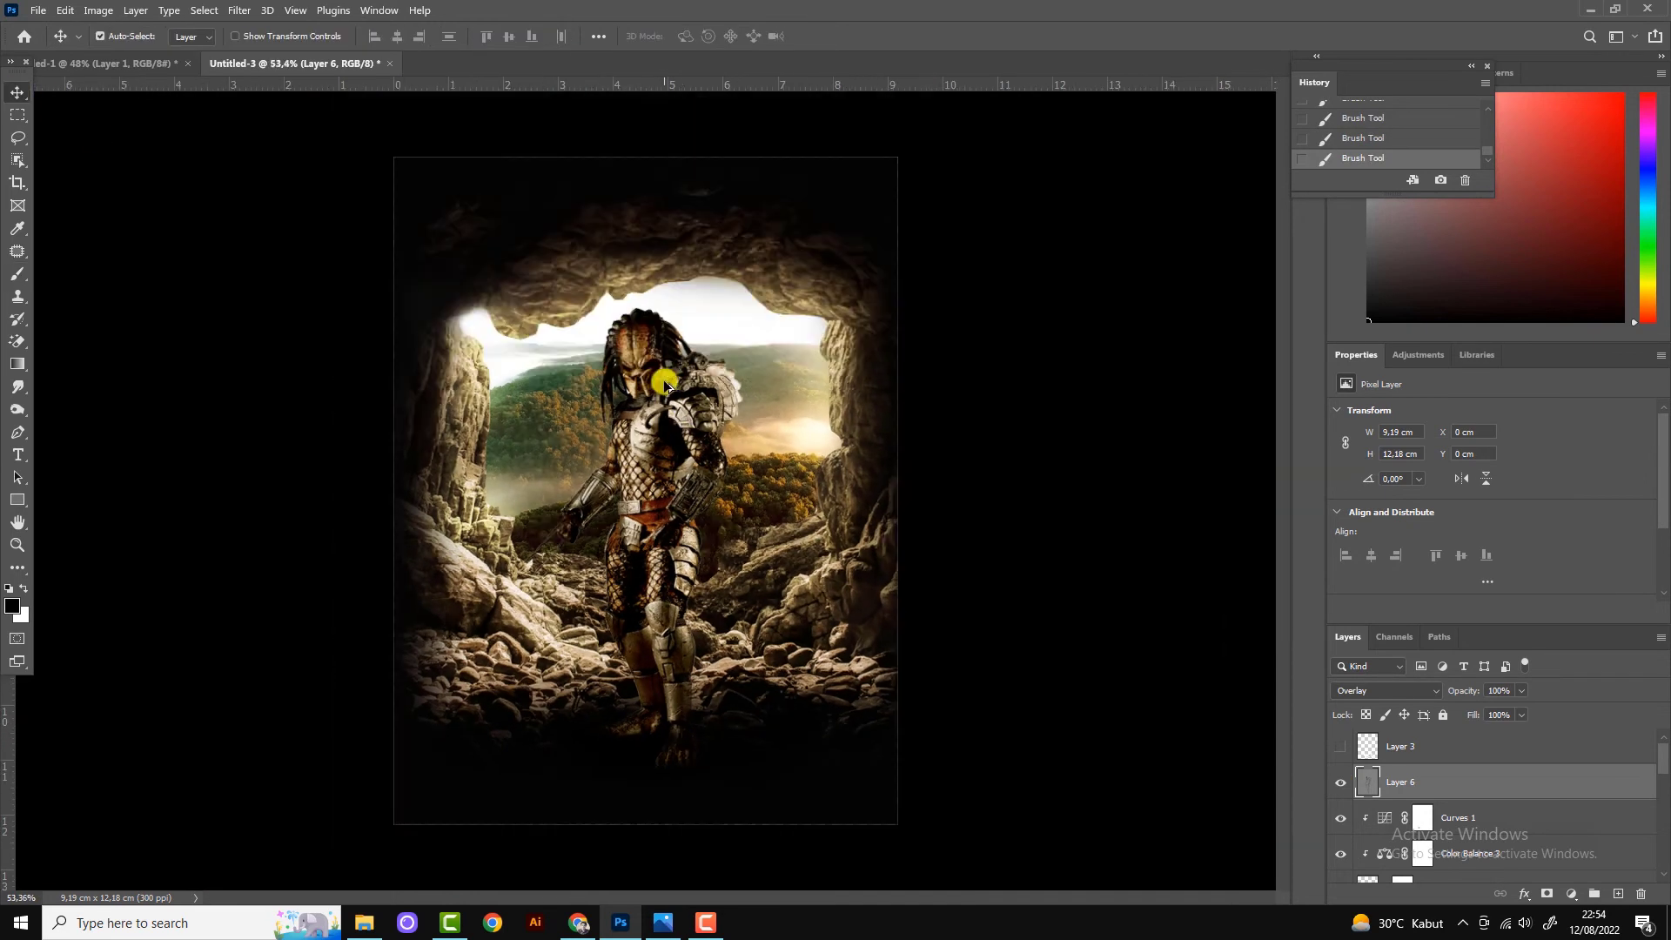
pyautogui.scroll(1, 604, 456)
pyautogui.click(1572, 893)
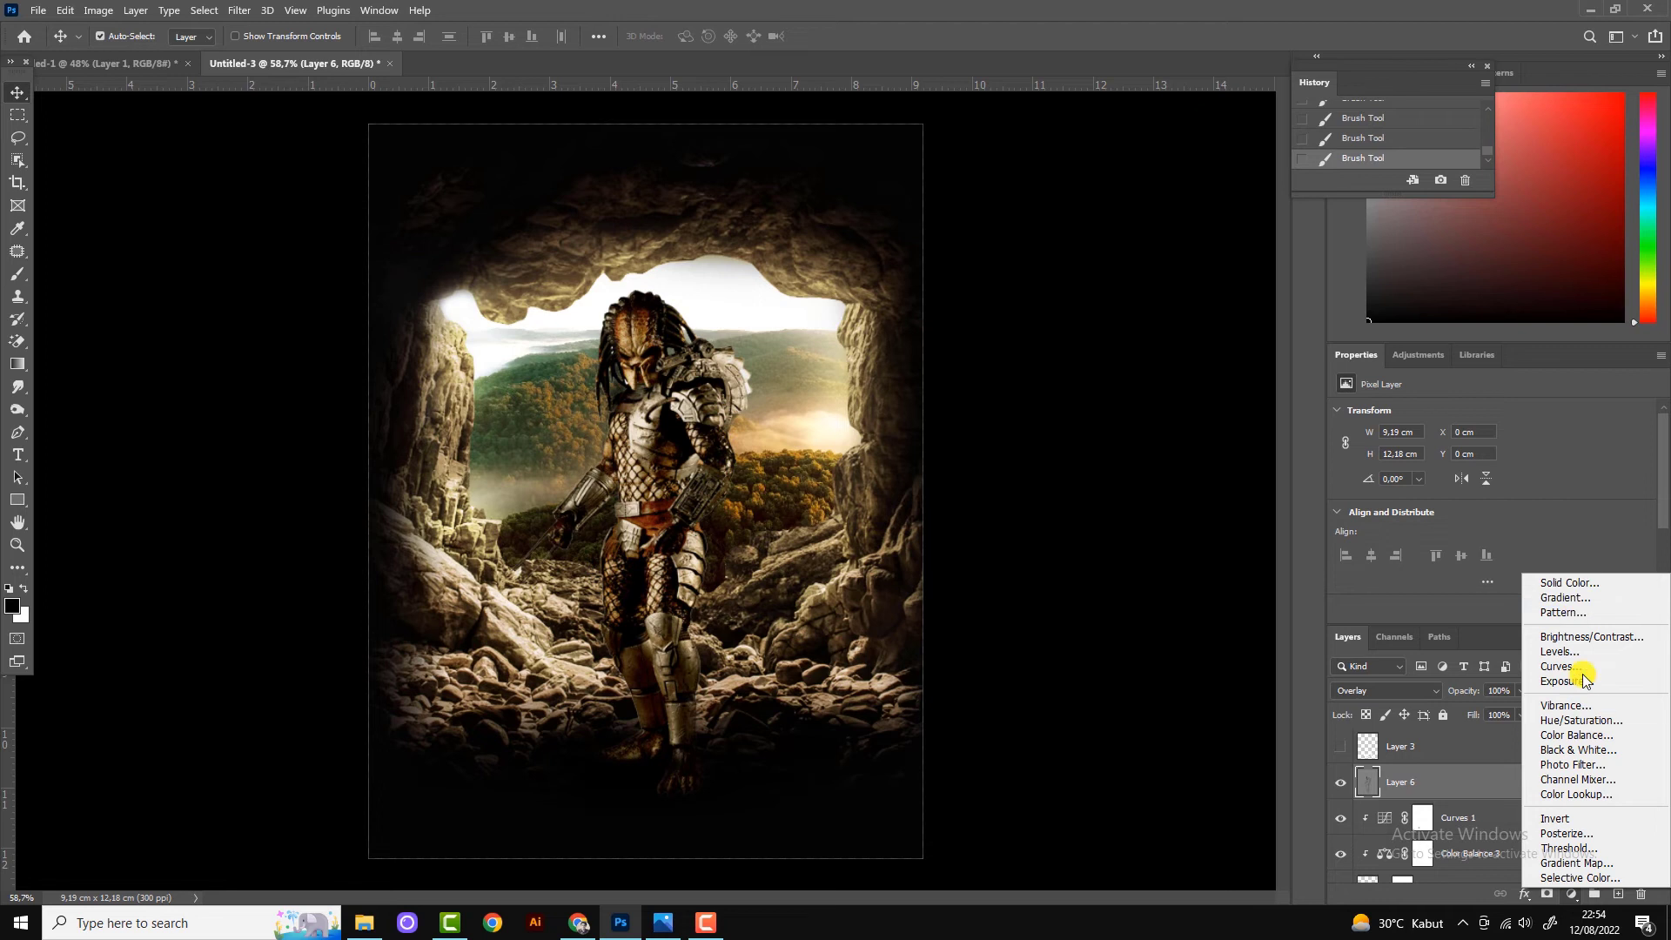
# Add a clipped Exposure adjustment that brightens the image, and invert its mask.
pyautogui.click(1585, 671)
pyautogui.click(1538, 613)
pyautogui.moveTo(1493, 454); pyautogui.dragTo(1536, 453)
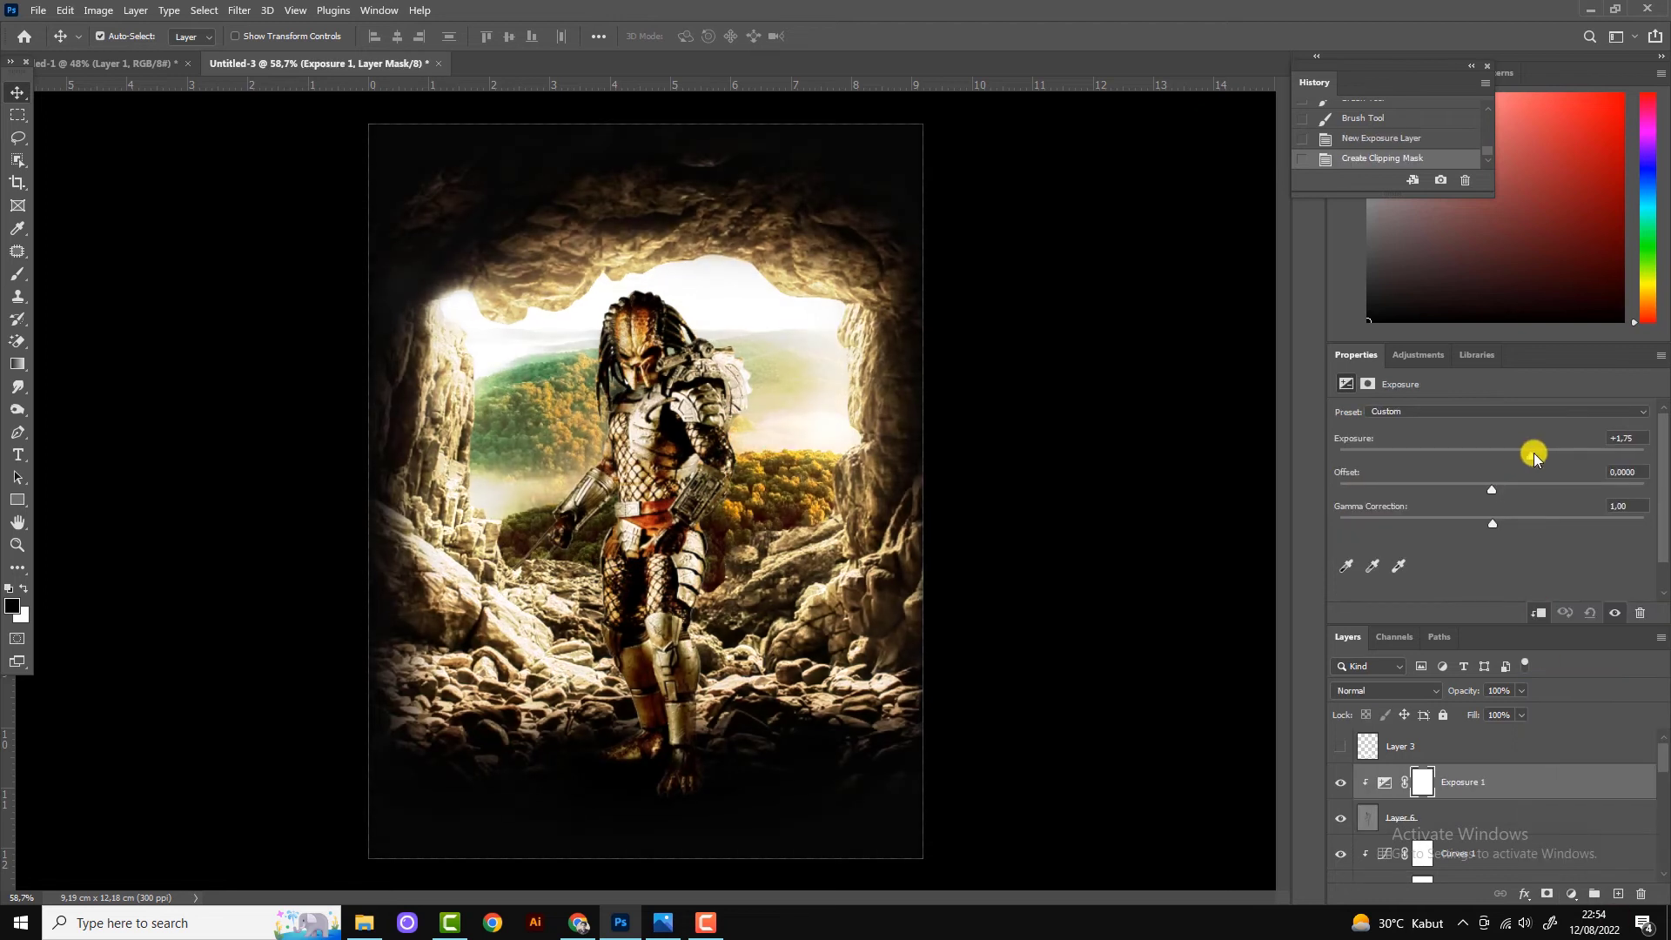
pyautogui.click(1422, 782)
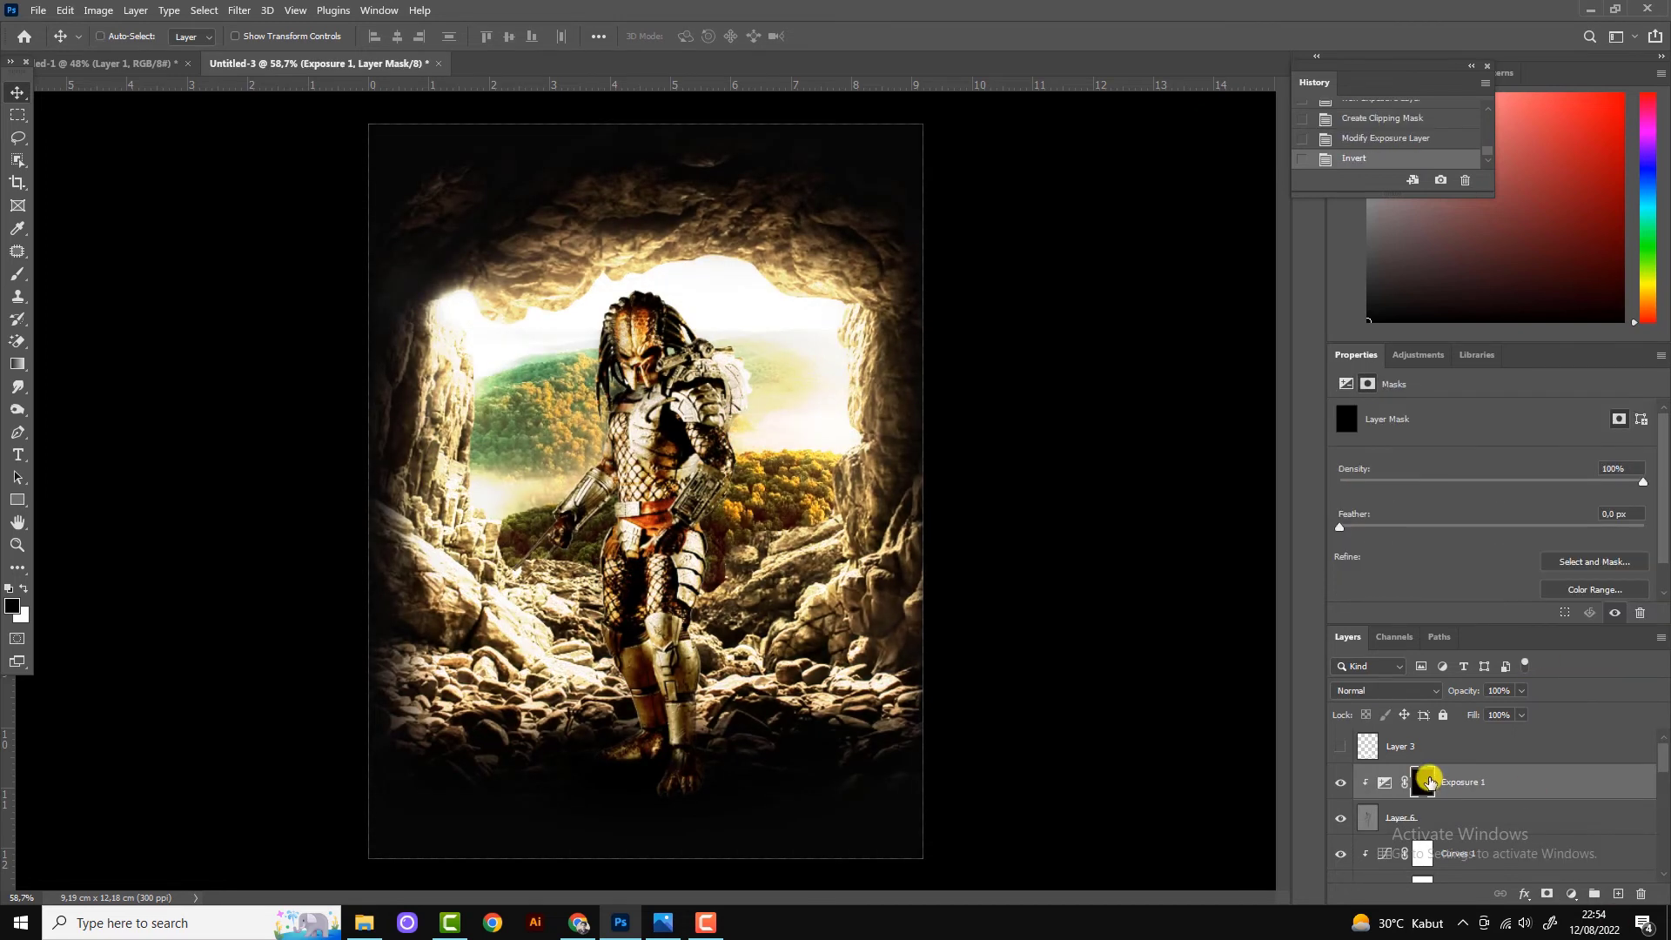
pyautogui.hotkey('ctrl', 'i')
# Paint white on the Exposure mask to brighten the Predator's body and leg.
pyautogui.click(18, 274)
pyautogui.click(23, 590)
pyautogui.scroll(3, 680, 559)
pyautogui.moveTo(720, 513); pyautogui.dragTo(701, 618)
pyautogui.moveTo(399, 36); pyautogui.dragTo(470, 56)
pyautogui.moveTo(690, 525); pyautogui.dragTo(700, 805)
pyautogui.scroll(-3, 701, 805)
pyautogui.moveTo(731, 656); pyautogui.dragTo(708, 796)
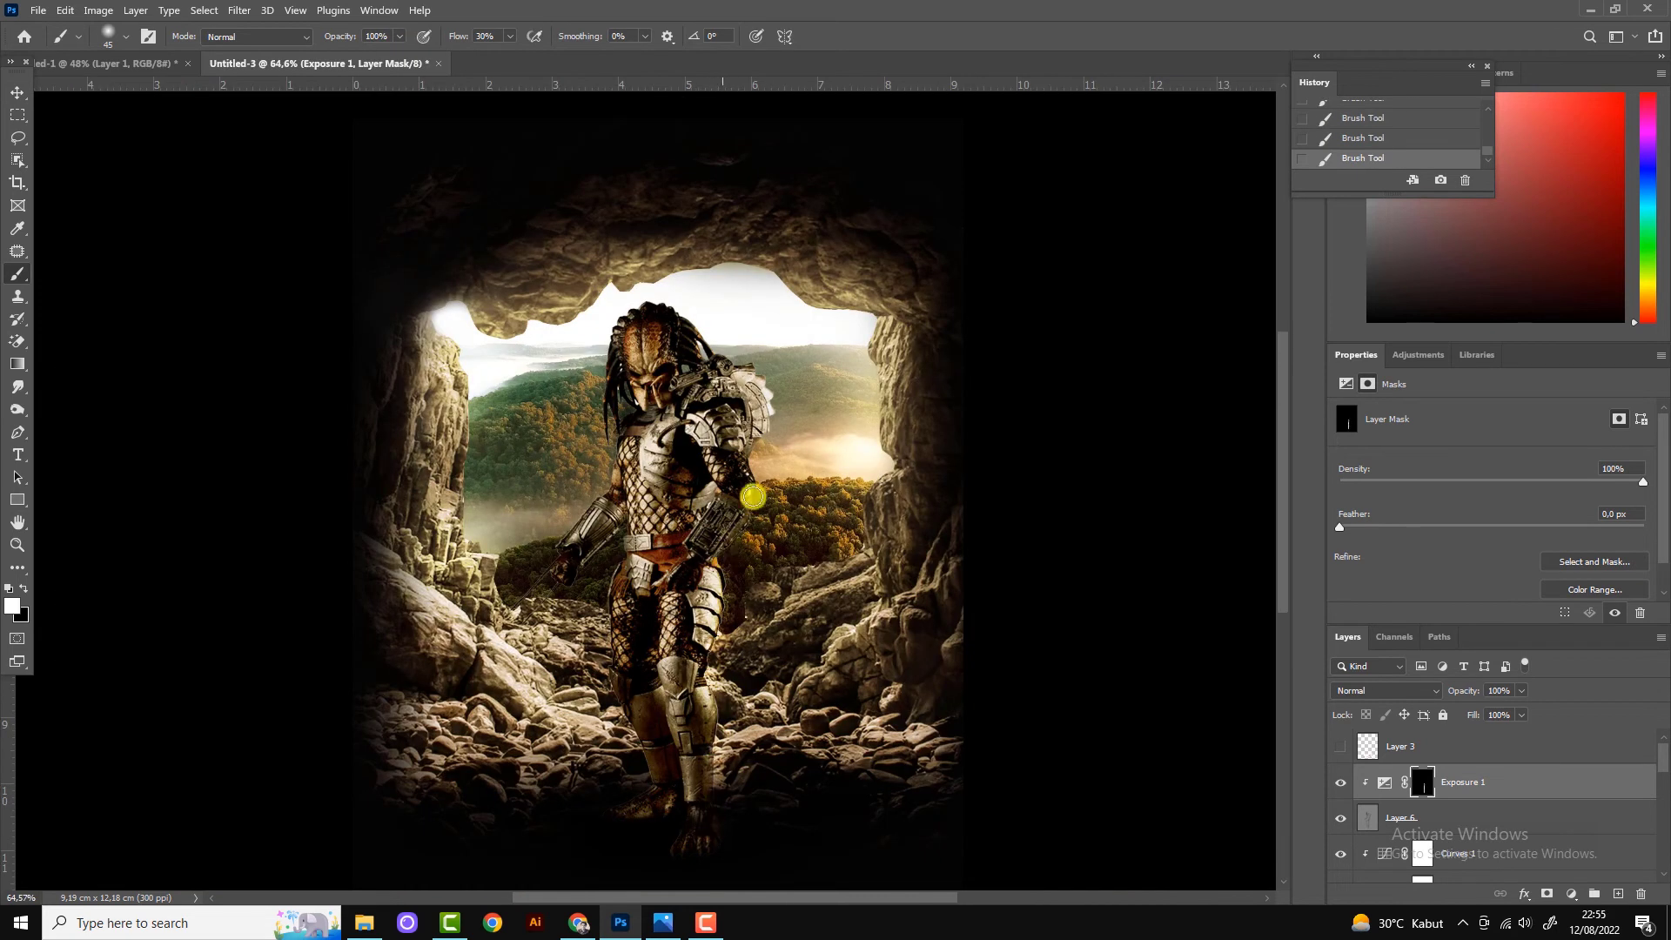
# Brighten the Predator's shoulder, head, dreadlocks and face on the Exposure mask.
pyautogui.scroll(2, 741, 551)
pyautogui.moveTo(757, 343); pyautogui.dragTo(708, 351)
pyautogui.moveTo(791, 417); pyautogui.dragTo(642, 253)
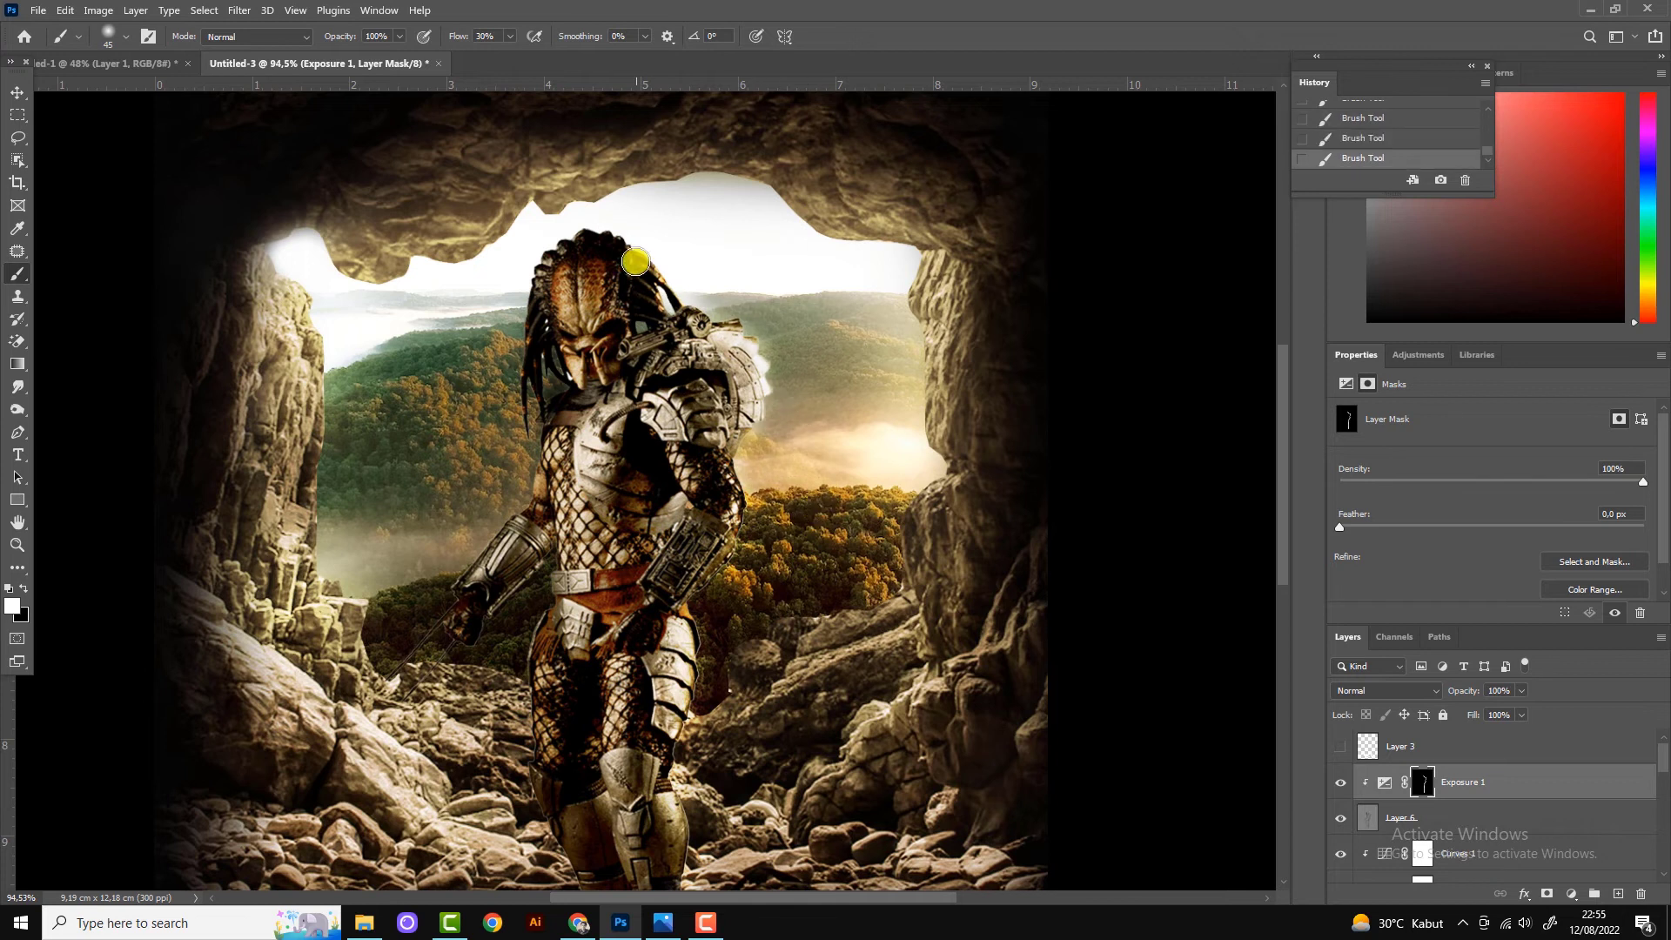
pyautogui.moveTo(538, 368)
pyautogui.mouseDown()
pyautogui.moveTo(559, 250)
pyautogui.moveTo(608, 250)
pyautogui.moveTo(589, 328)
pyautogui.moveTo(613, 340)
pyautogui.mouseUp()
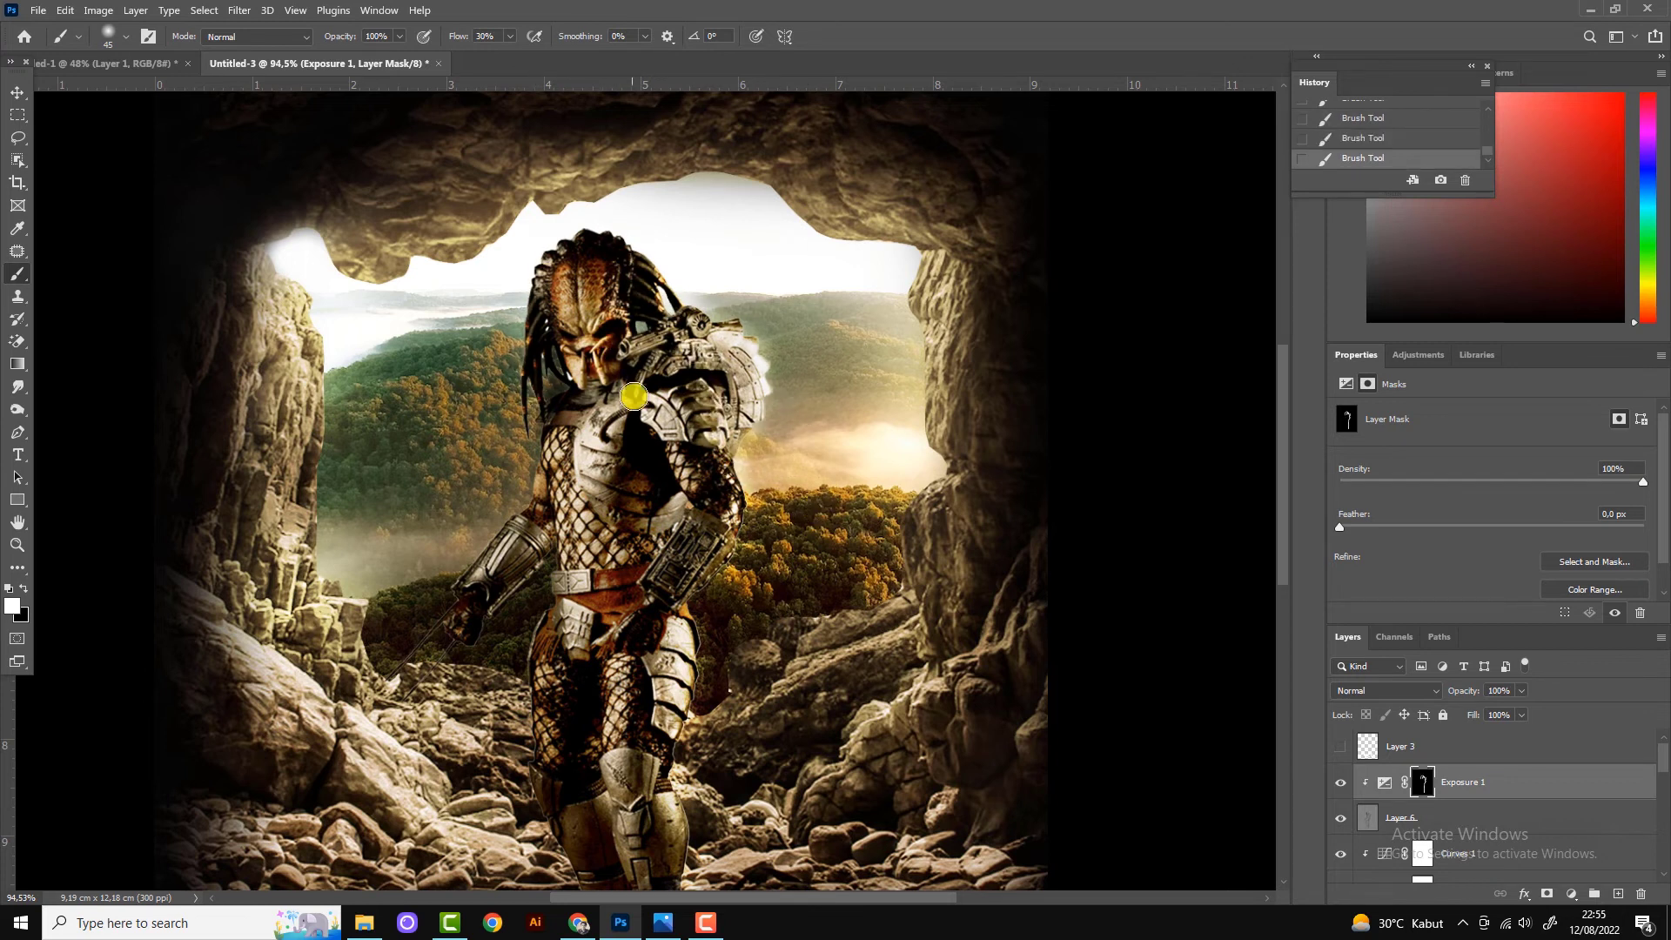
pyautogui.scroll(-3, 697, 537)
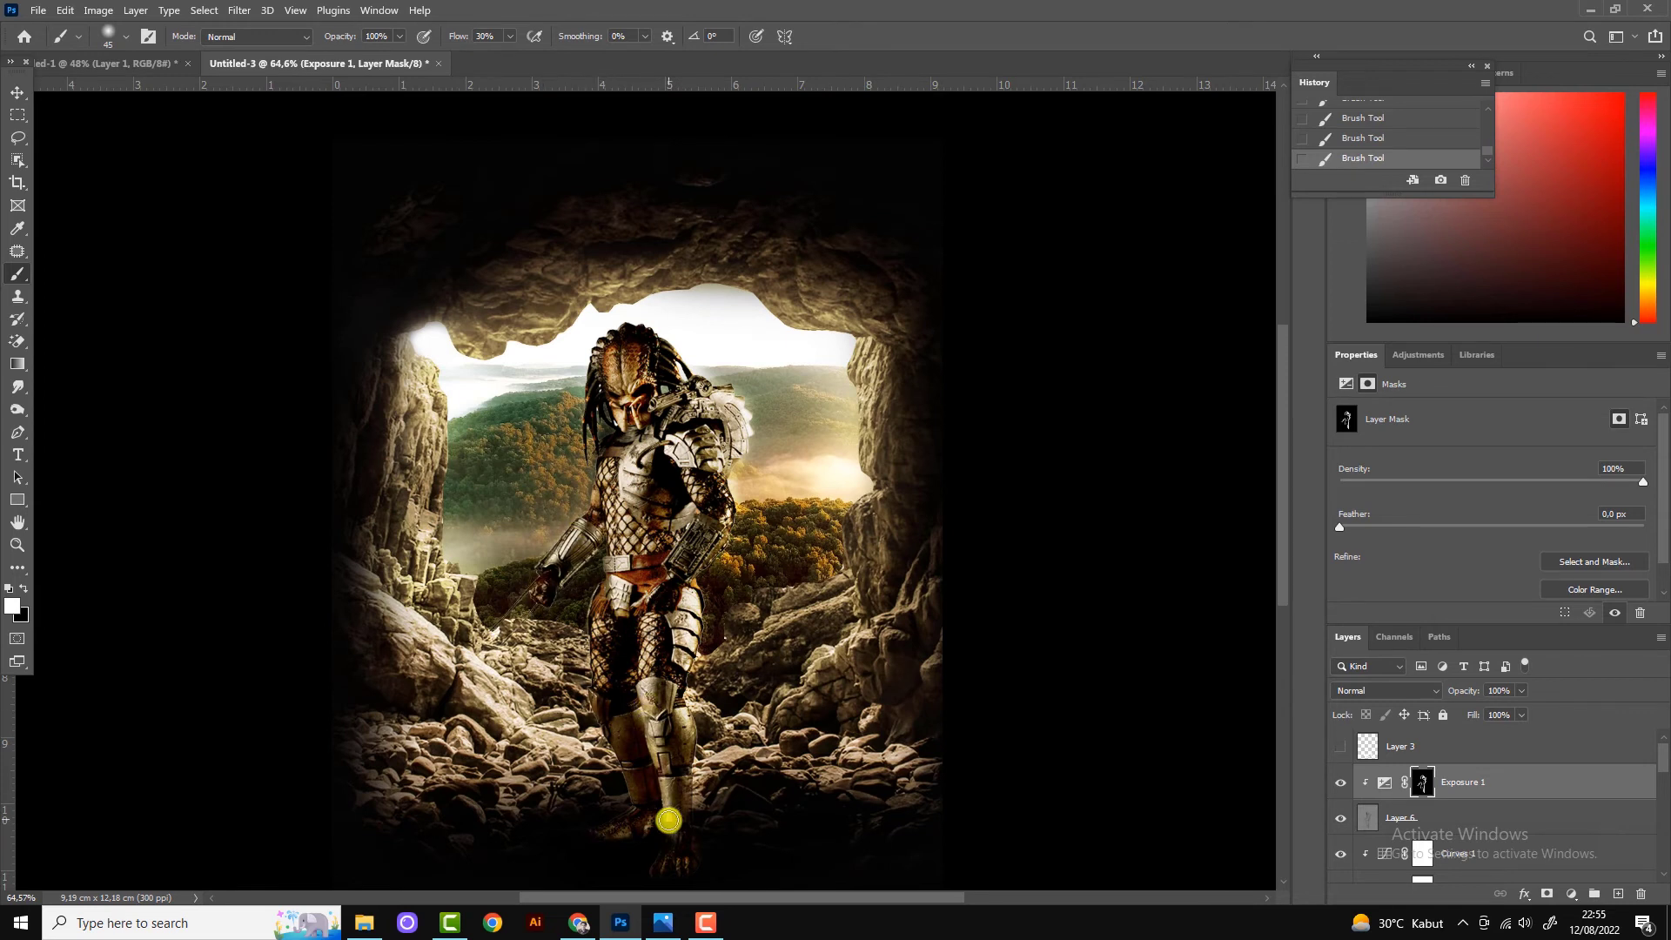
pyautogui.scroll(-2, 787, 656)
pyautogui.scroll(-2, 676, 534)
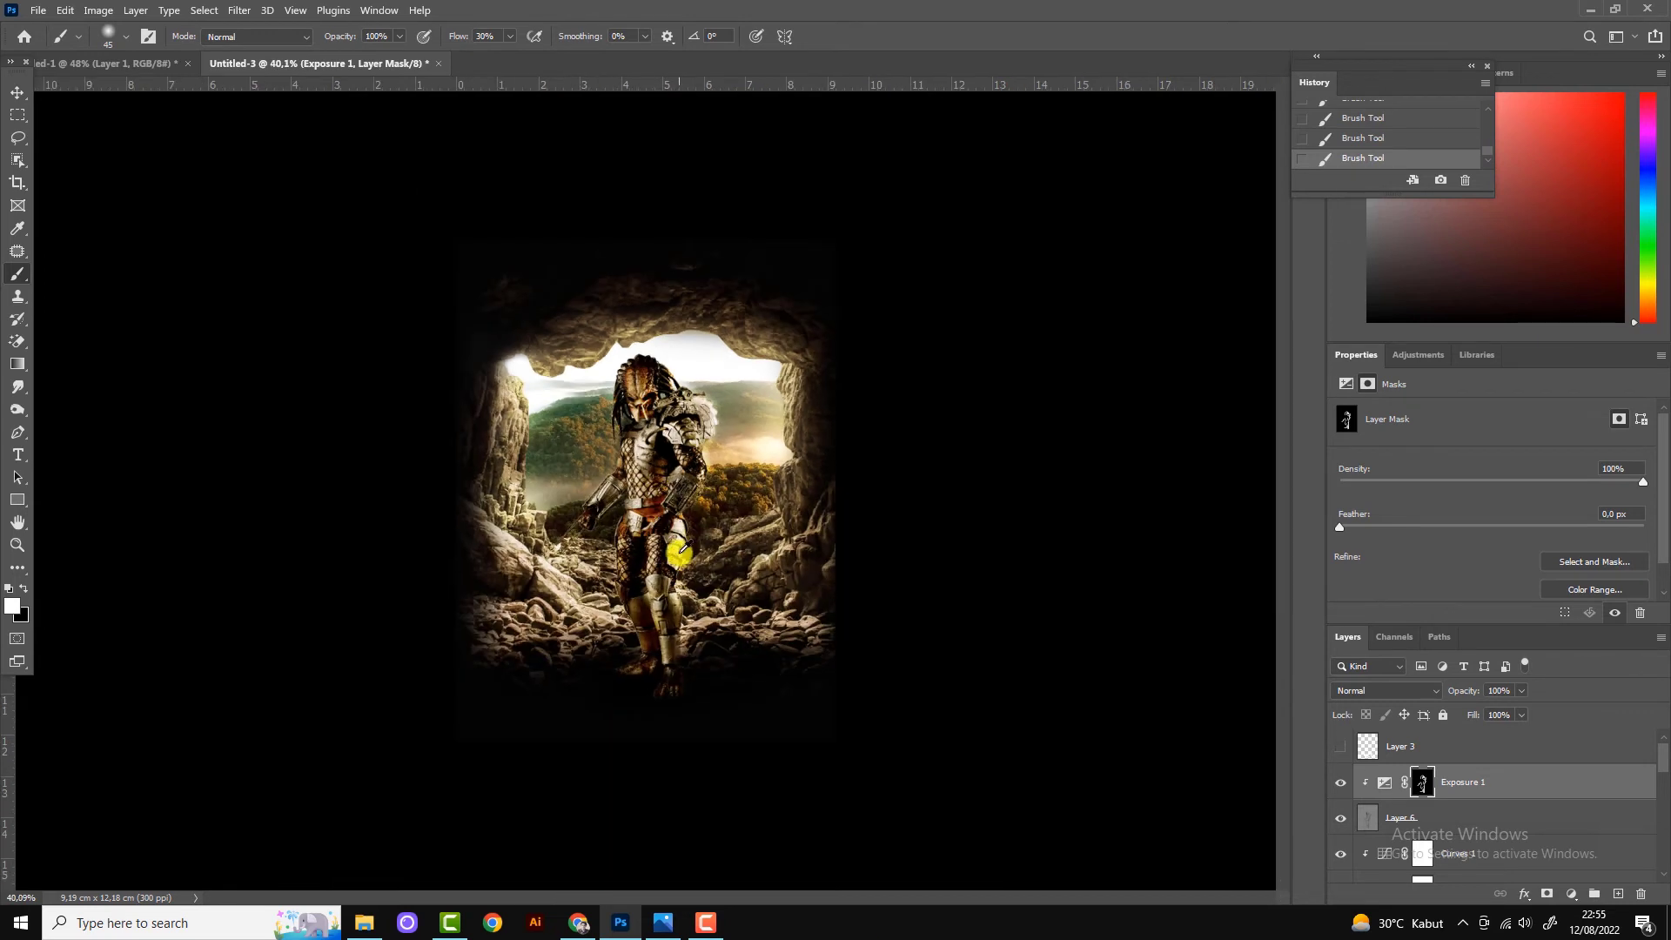
pyautogui.press('v')
pyautogui.scroll(2, 733, 487)
pyautogui.scroll(1, 733, 488)
pyautogui.scroll(1, 732, 488)
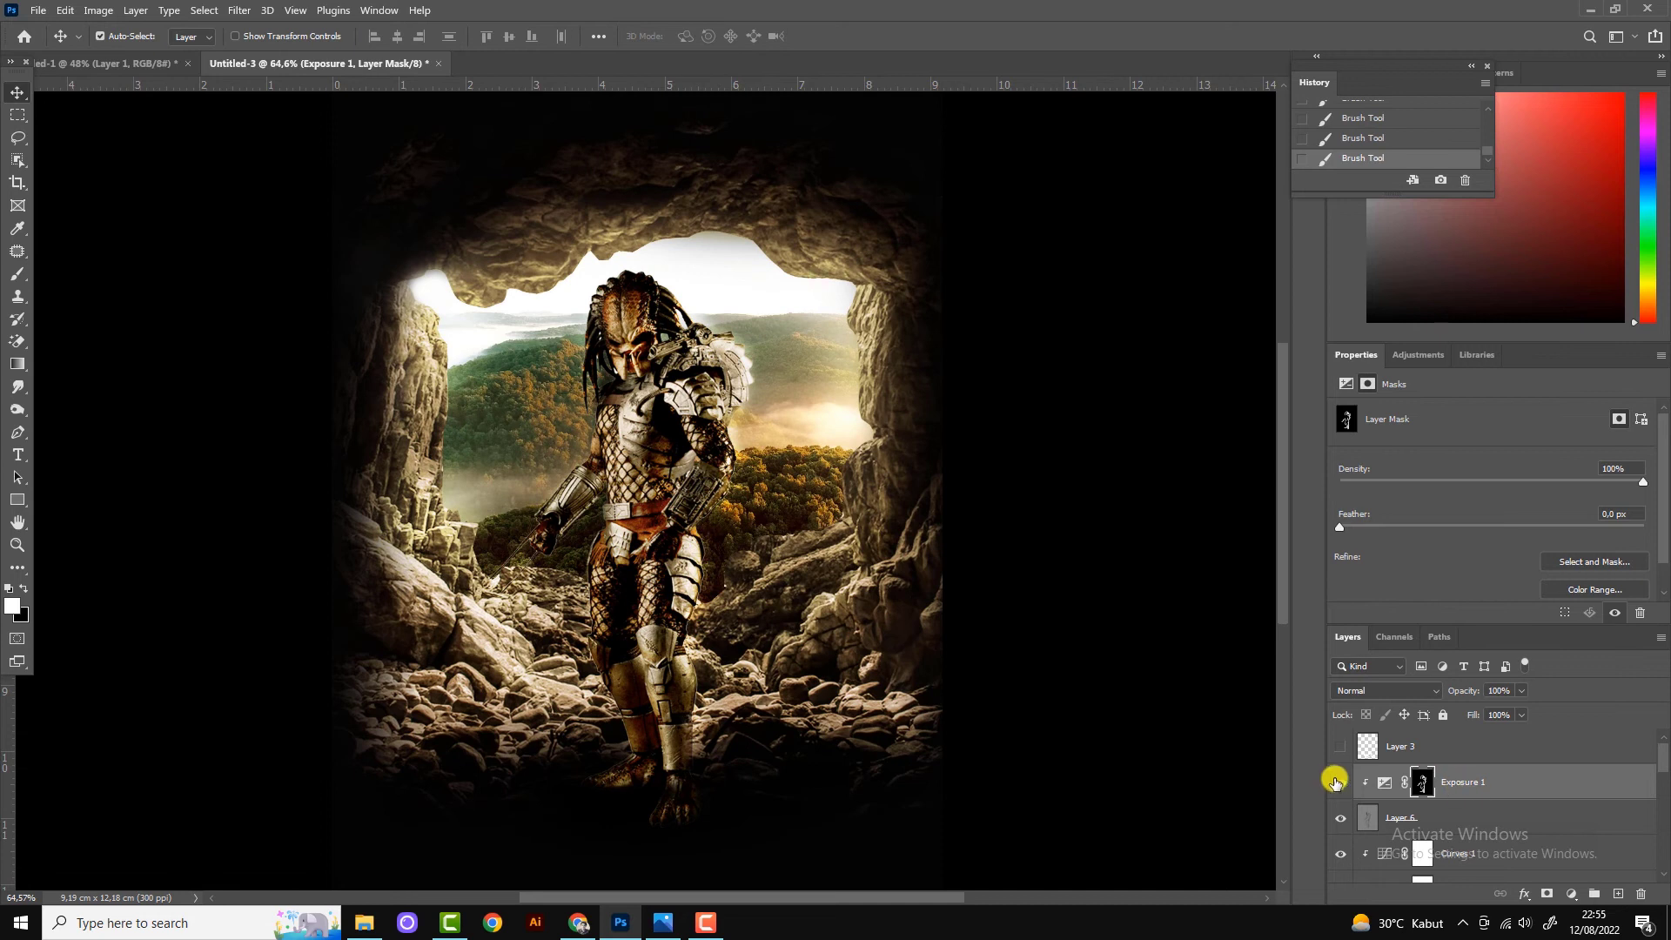
# Add a clipped colorized Hue/Saturation layer: Hue about 53, Saturation 30, Lightness +7.
pyautogui.click(1572, 895)
pyautogui.click(1581, 719)
pyautogui.hotkey('ctrl', 'alt', 'g')
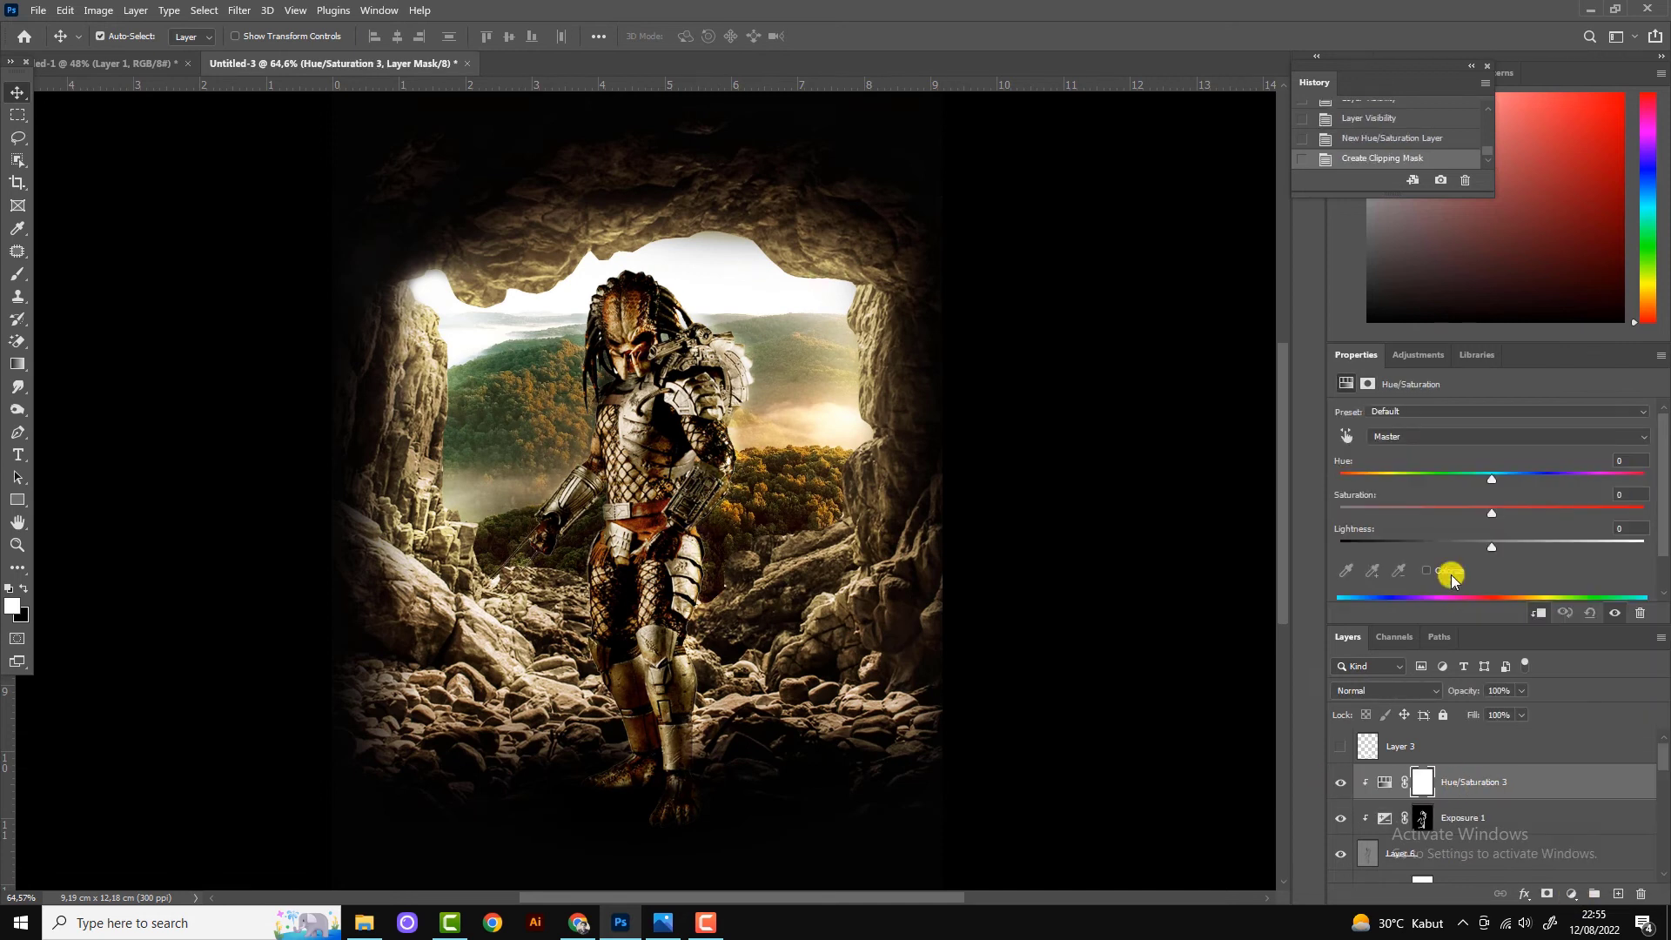
pyautogui.click(1427, 570)
pyautogui.moveTo(1340, 479); pyautogui.dragTo(1384, 479)
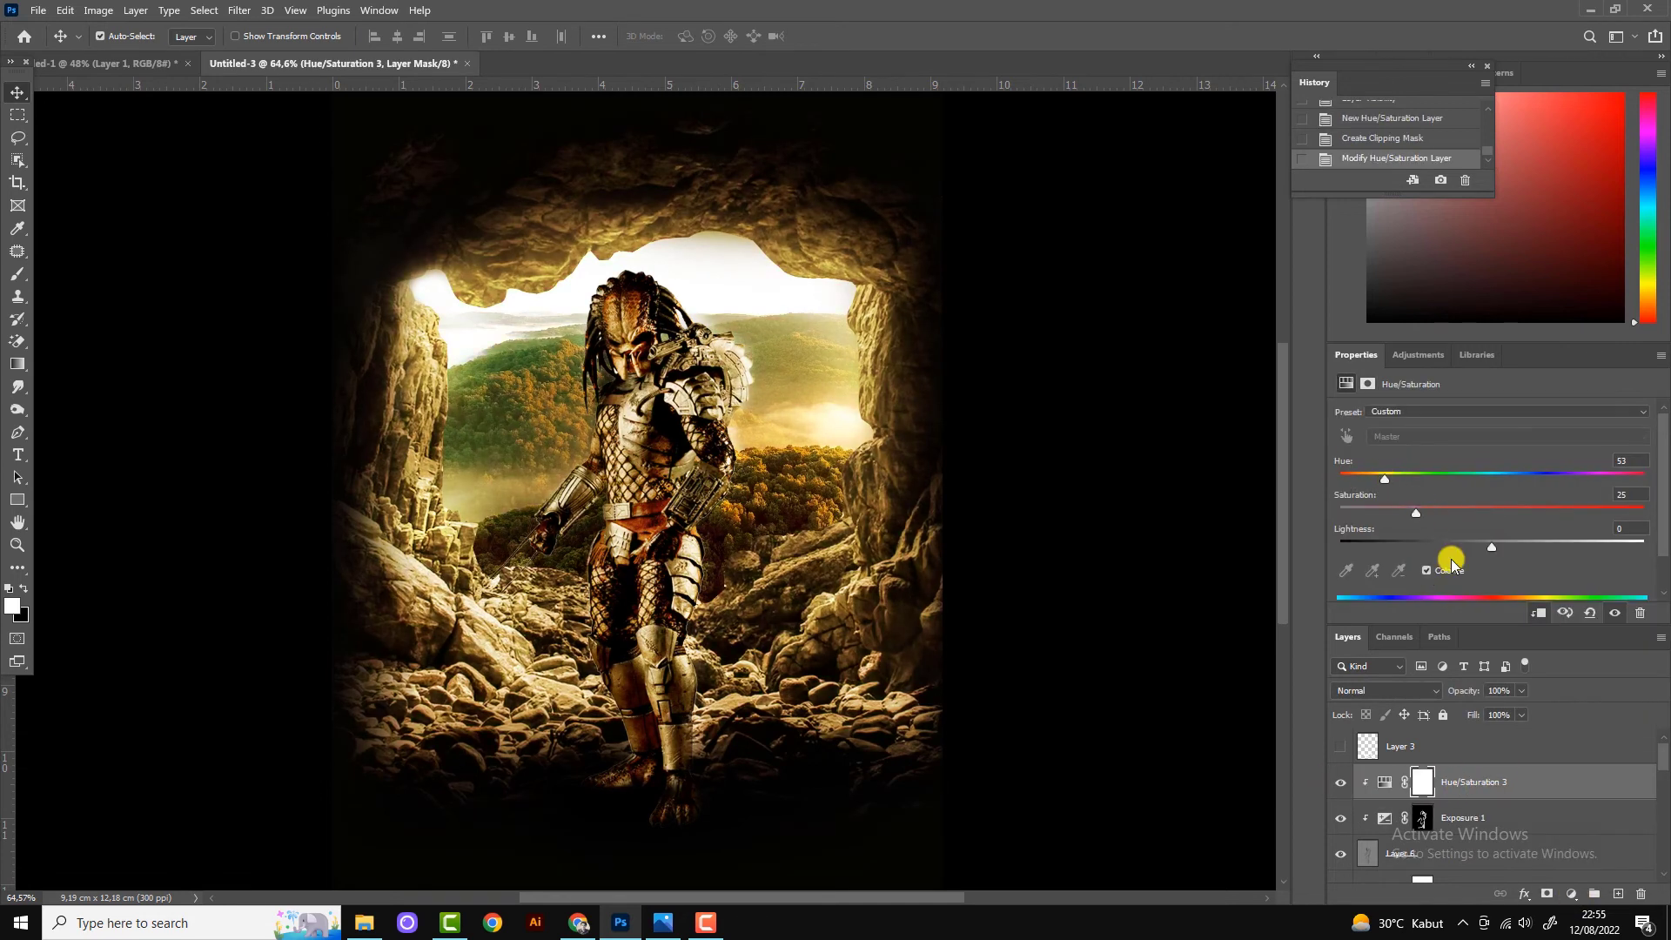
pyautogui.click(1502, 541)
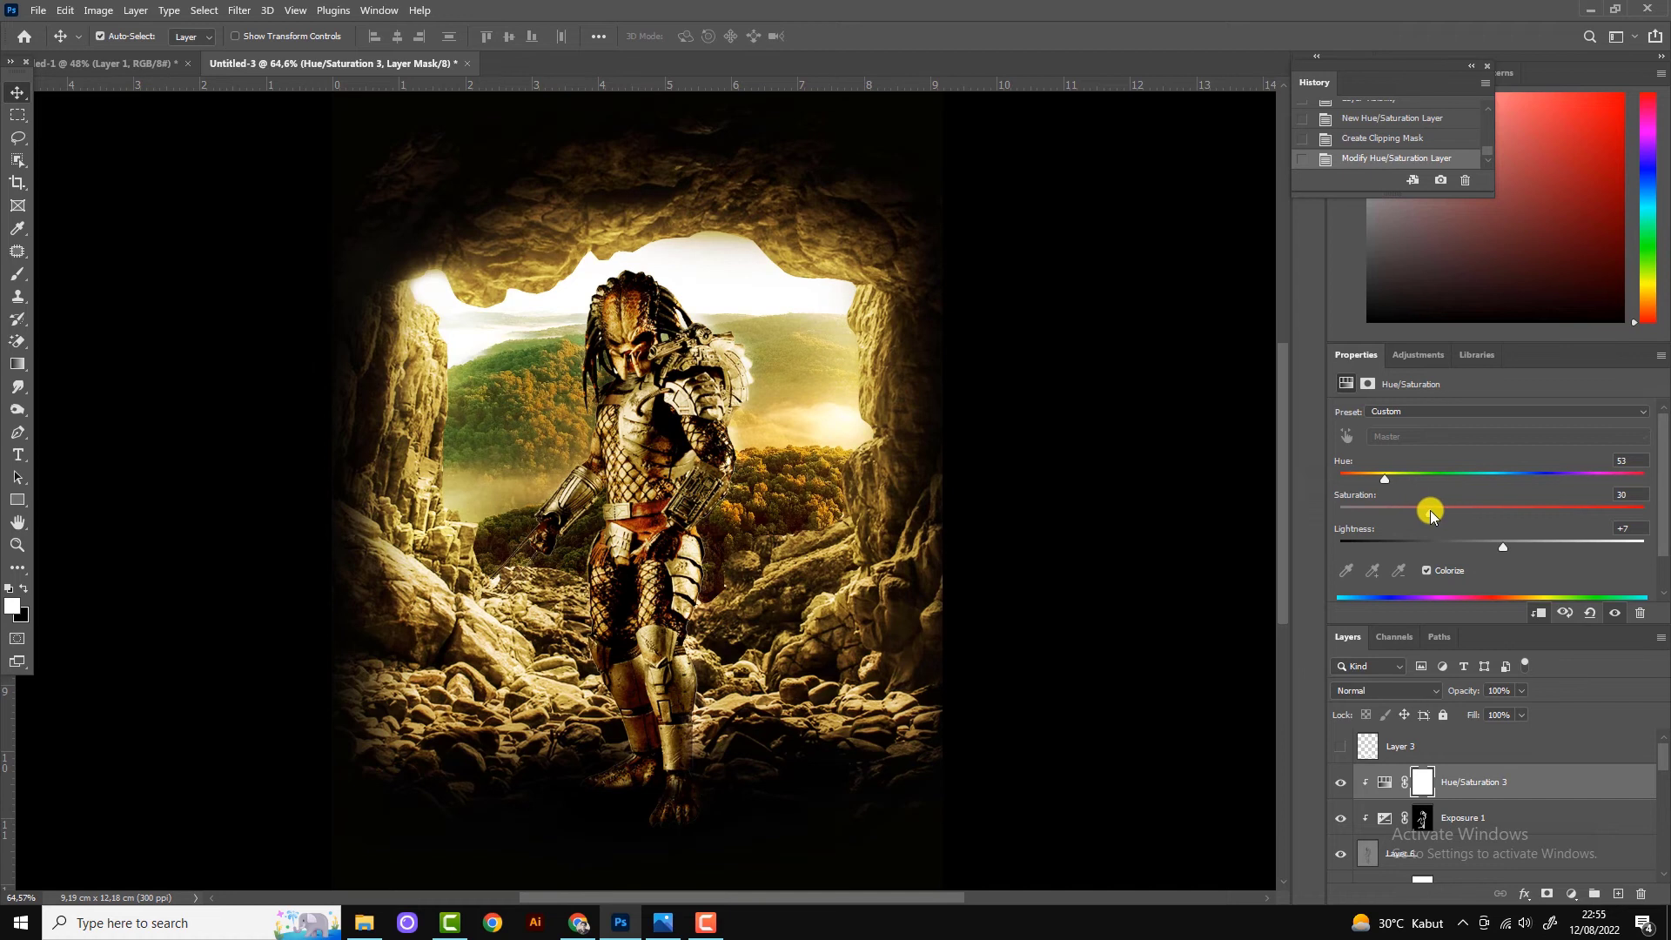
pyautogui.click(1362, 477)
# Set Hue/Saturation 3's Underlying Layer Blend If so the tint skips the darkest tones.
pyautogui.click(1612, 786)
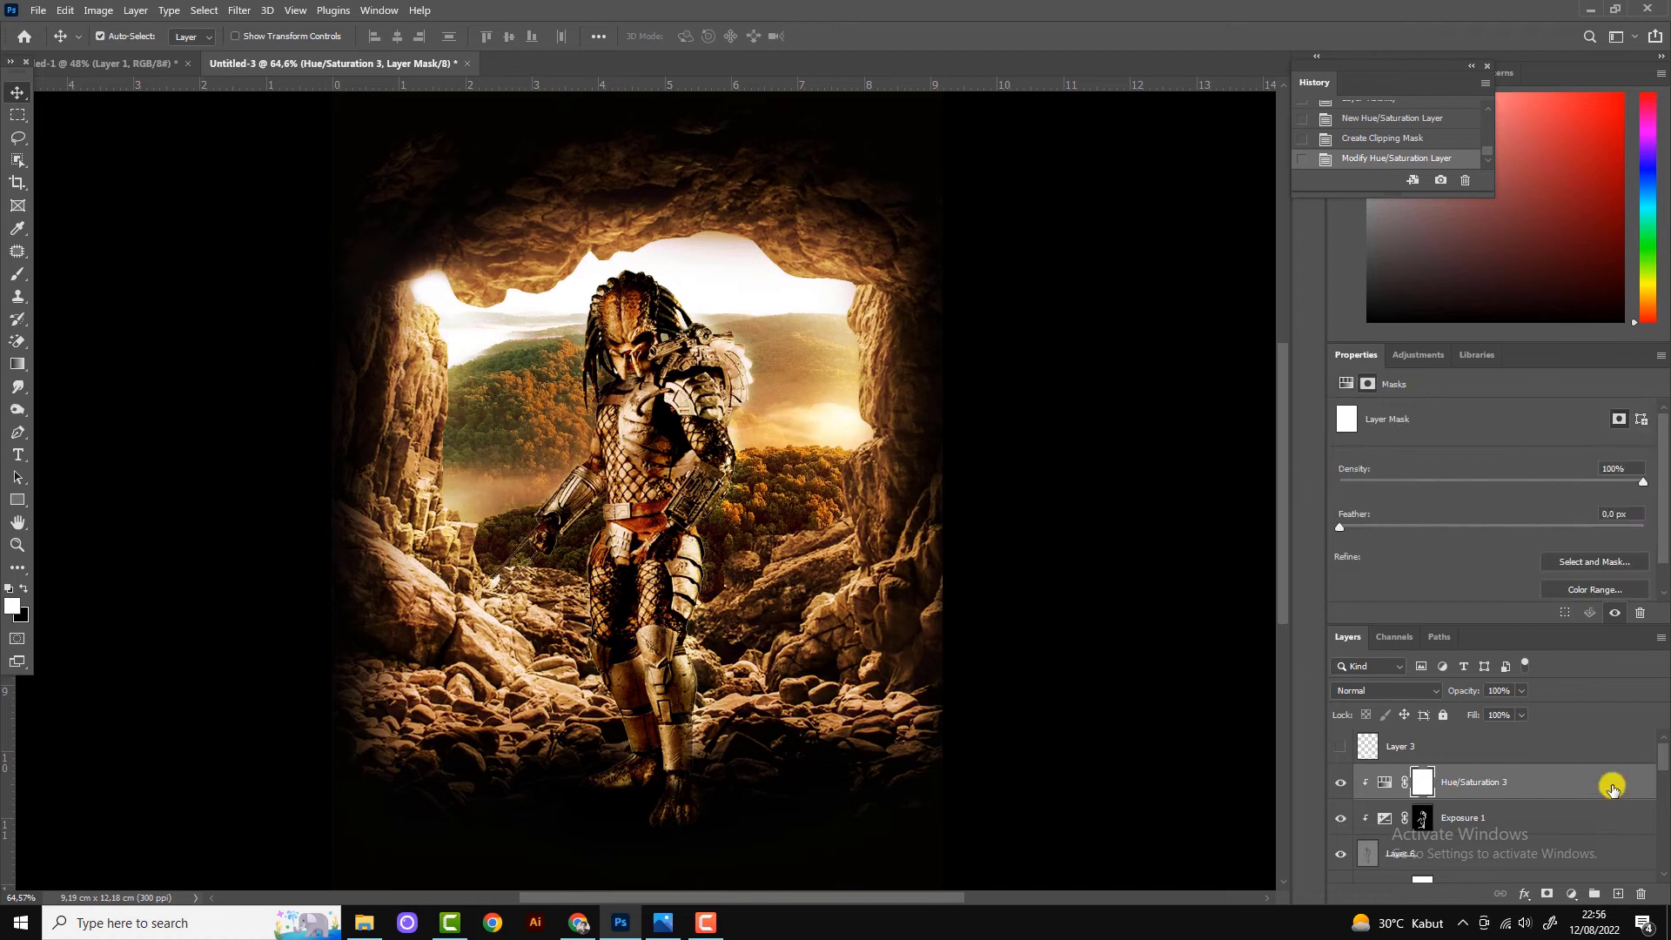
pyautogui.doubleClick(1612, 786)
pyautogui.moveTo(1262, 799); pyautogui.dragTo(1331, 799)
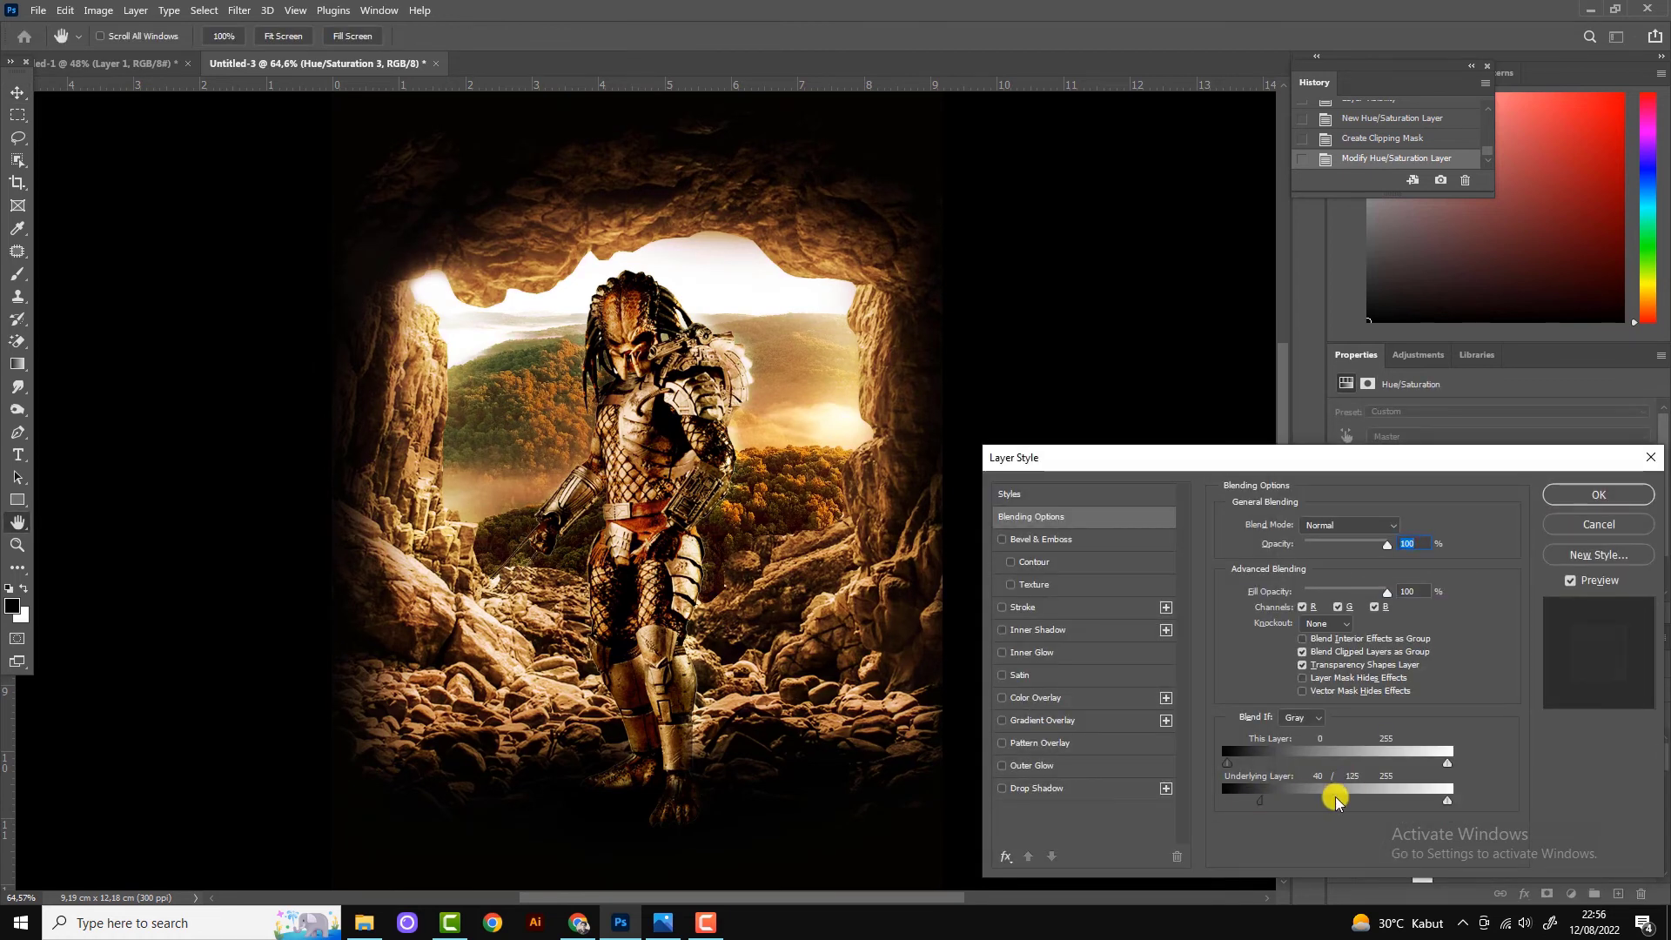
pyautogui.press('Return')
# Invert the mask and paint the golden tint onto the Predator's body, arm and waist.
pyautogui.hotkey('ctrl', 'i')
pyautogui.click(17, 273)
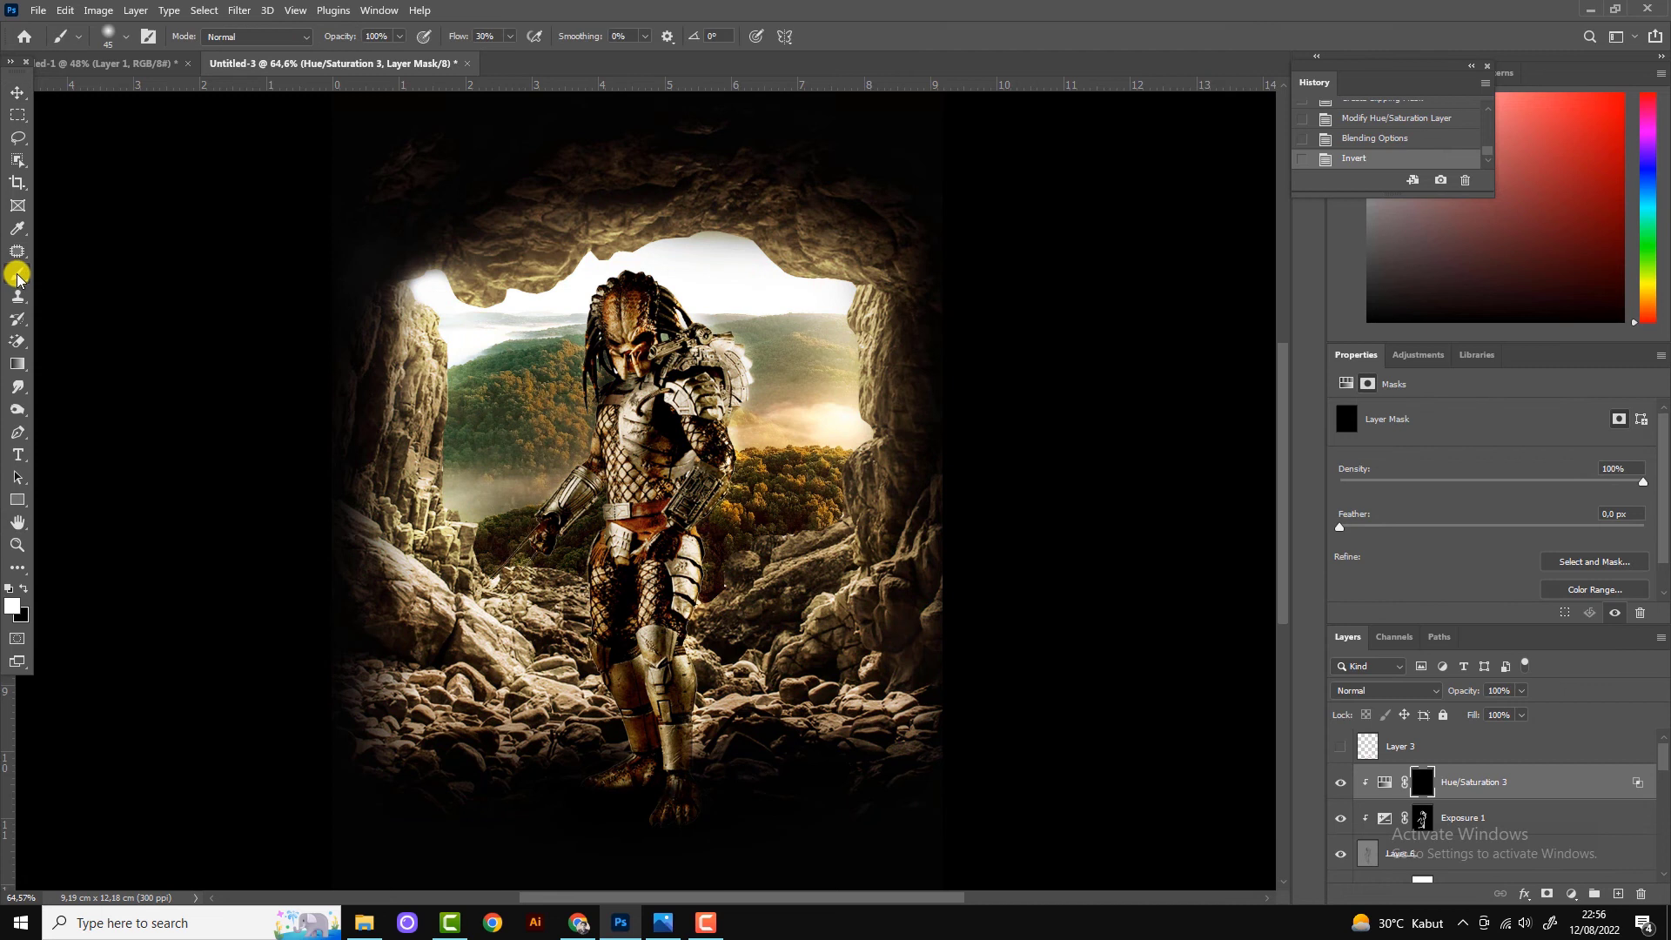
pyautogui.scroll(3, 696, 348)
pyautogui.moveTo(690, 310); pyautogui.dragTo(754, 384)
pyautogui.moveTo(755, 384); pyautogui.dragTo(738, 449)
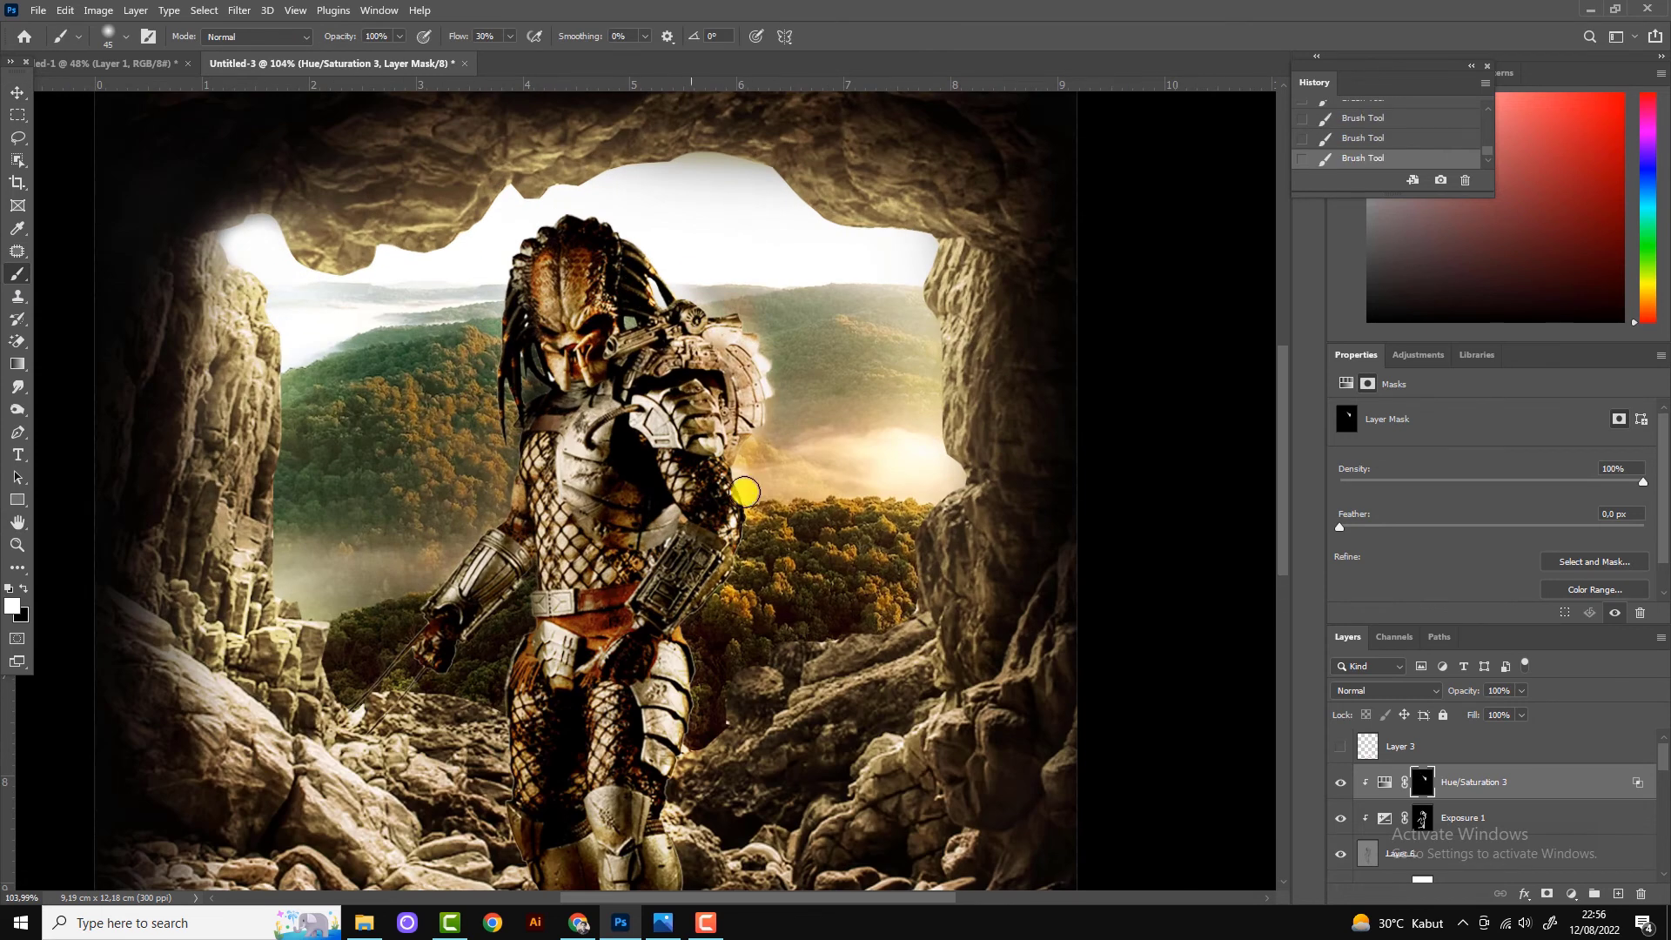
pyautogui.scroll(-3, 510, 582)
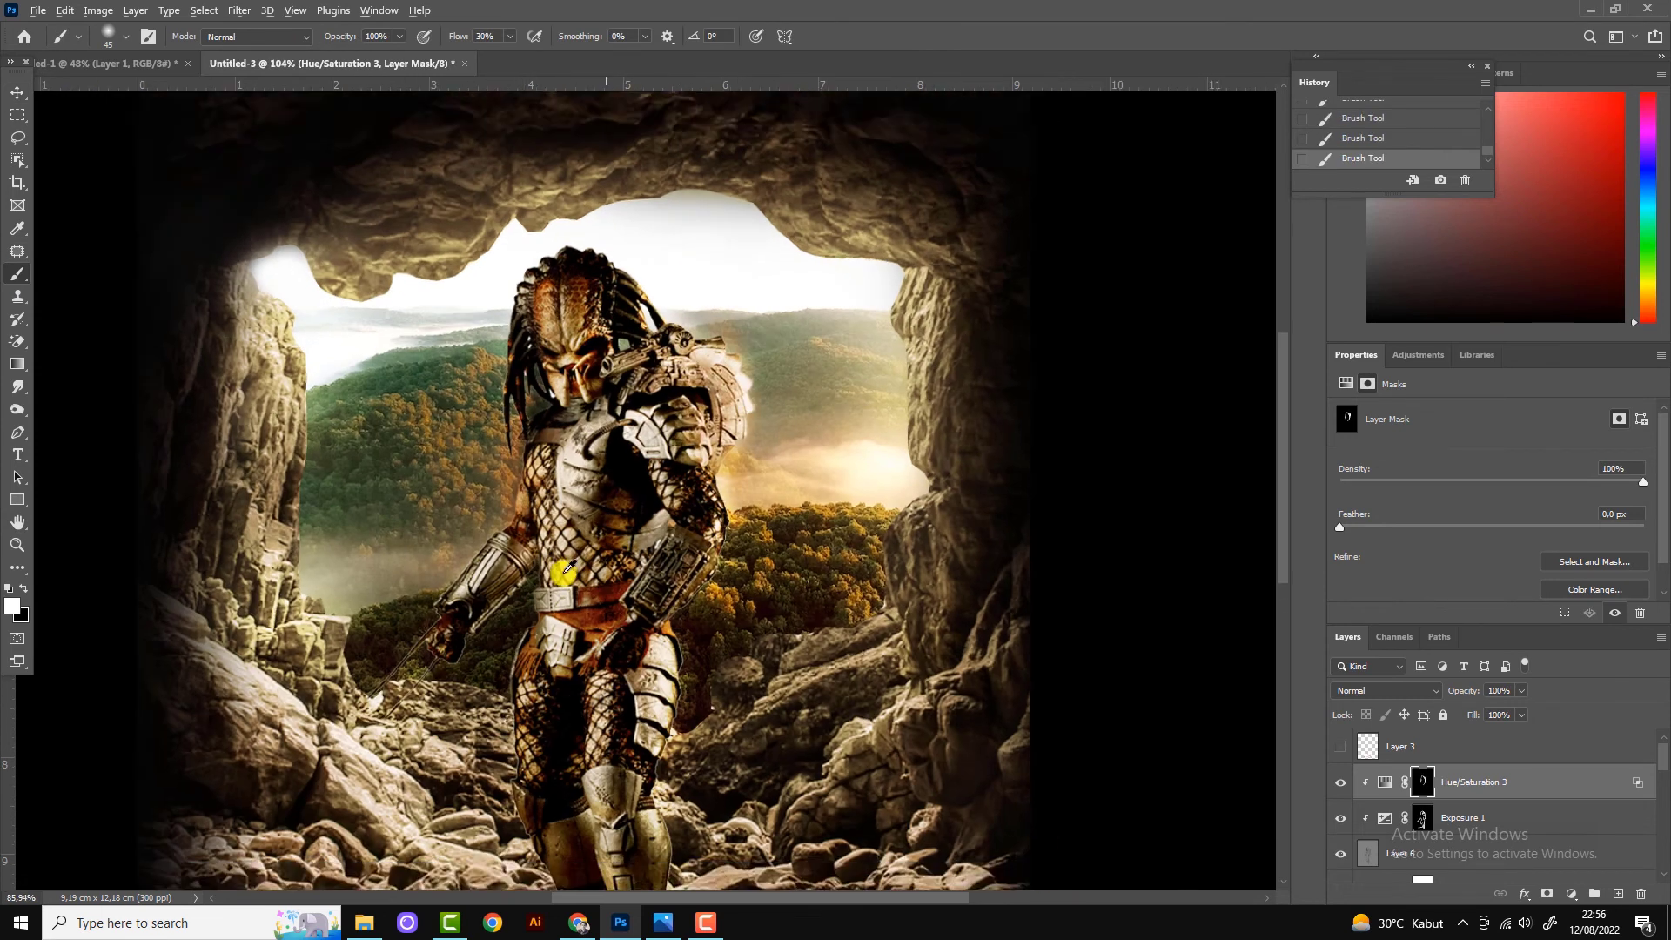
pyautogui.click(551, 542)
pyautogui.moveTo(551, 541); pyautogui.dragTo(554, 471)
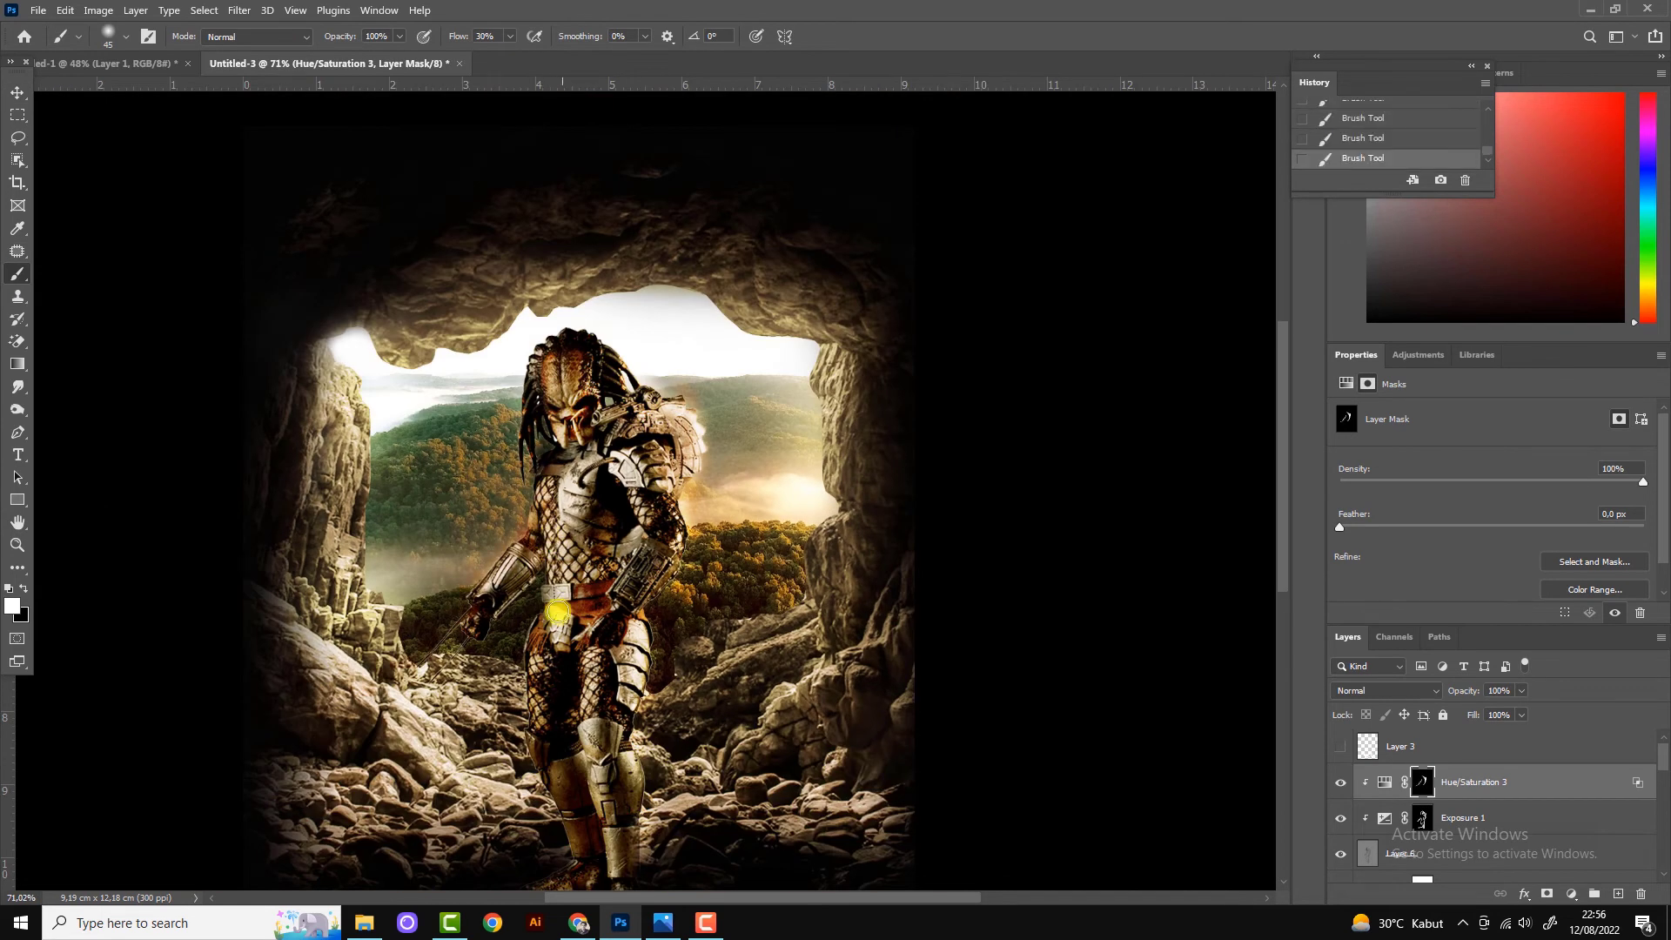
pyautogui.scroll(-2, 632, 651)
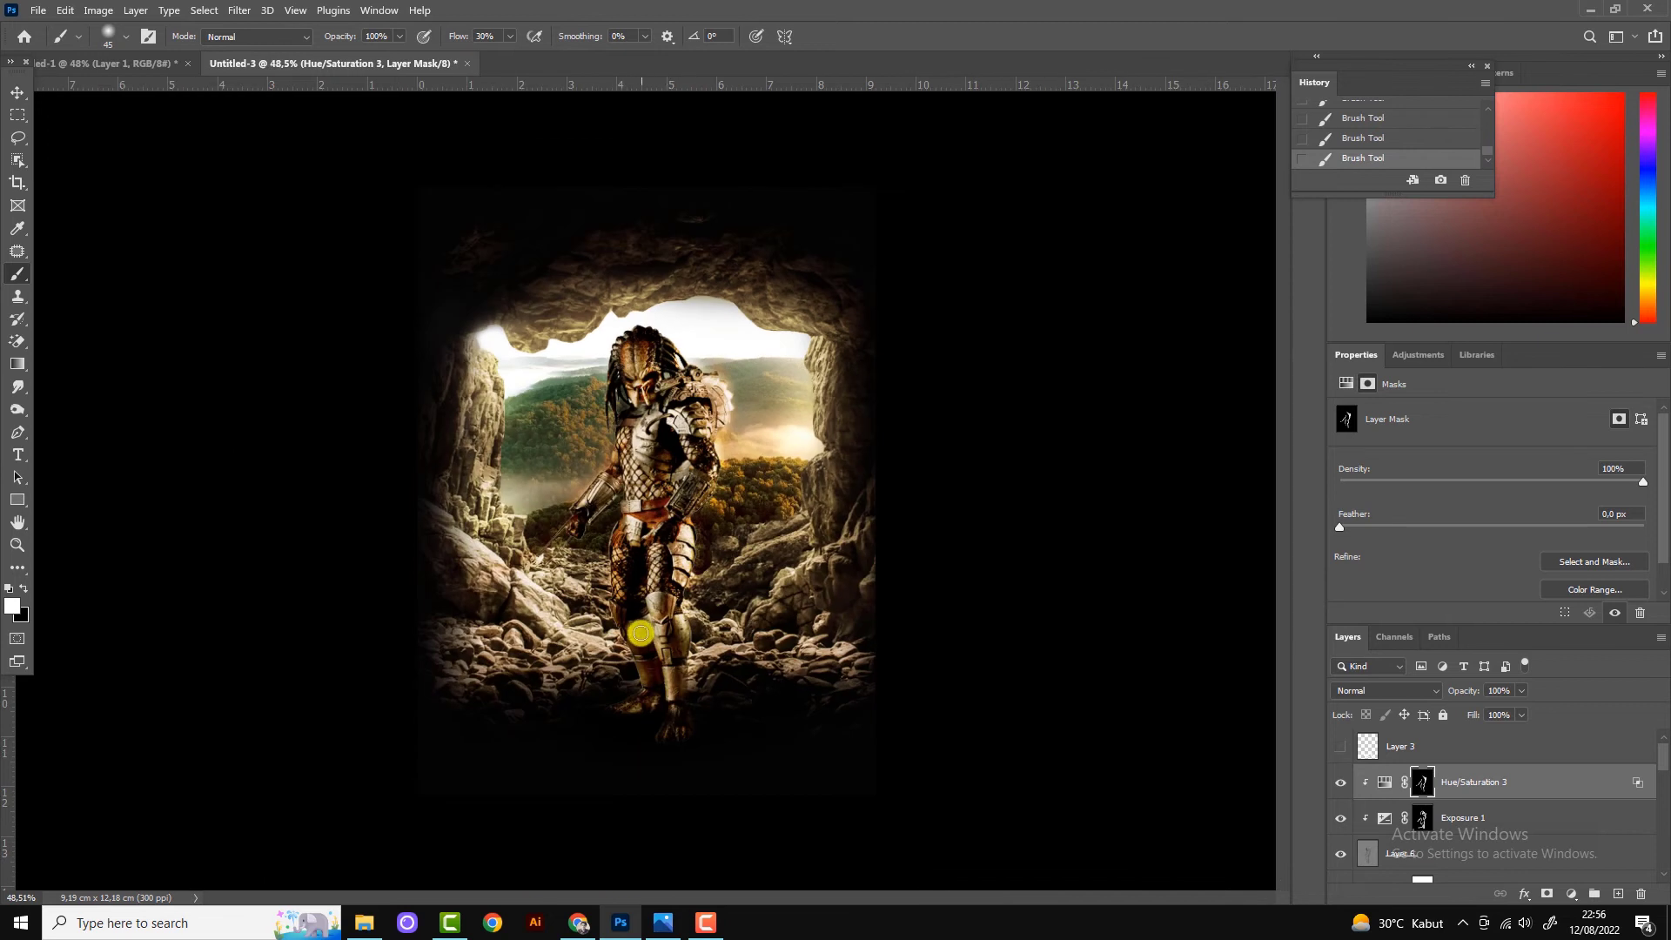
pyautogui.click(19, 92)
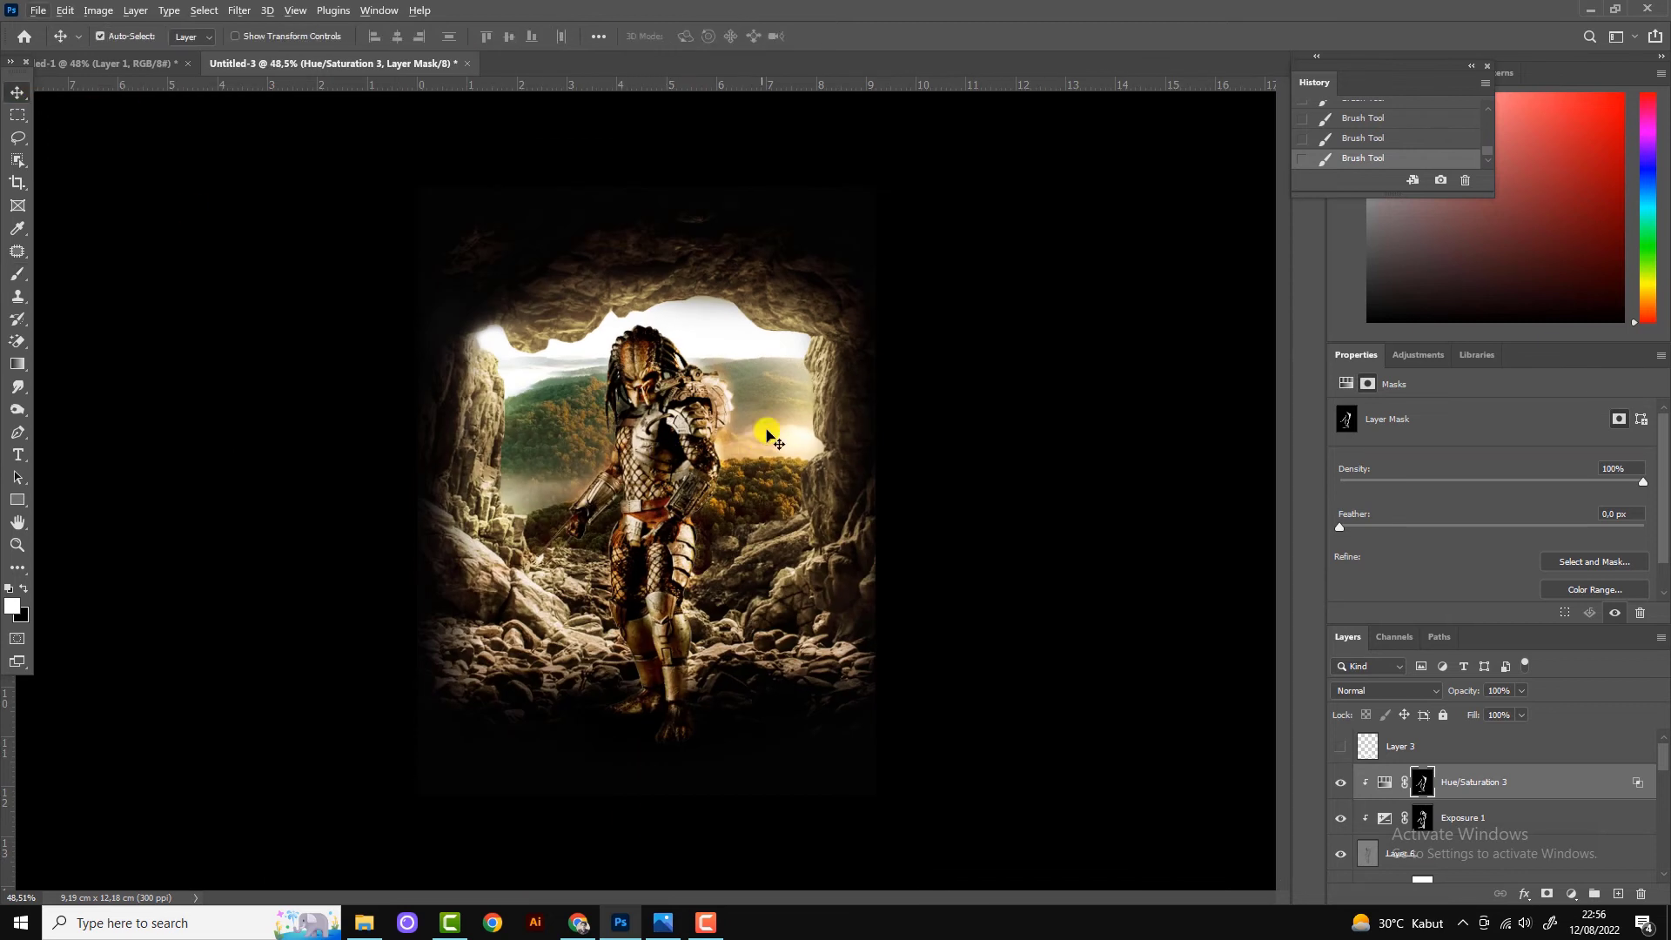
pyautogui.scroll(-3, 1448, 813)
pyautogui.scroll(-3, 1447, 813)
# Try pink for Color Fill 1, then cancel so it stays black.
pyautogui.click(1340, 783)
pyautogui.click(1340, 783)
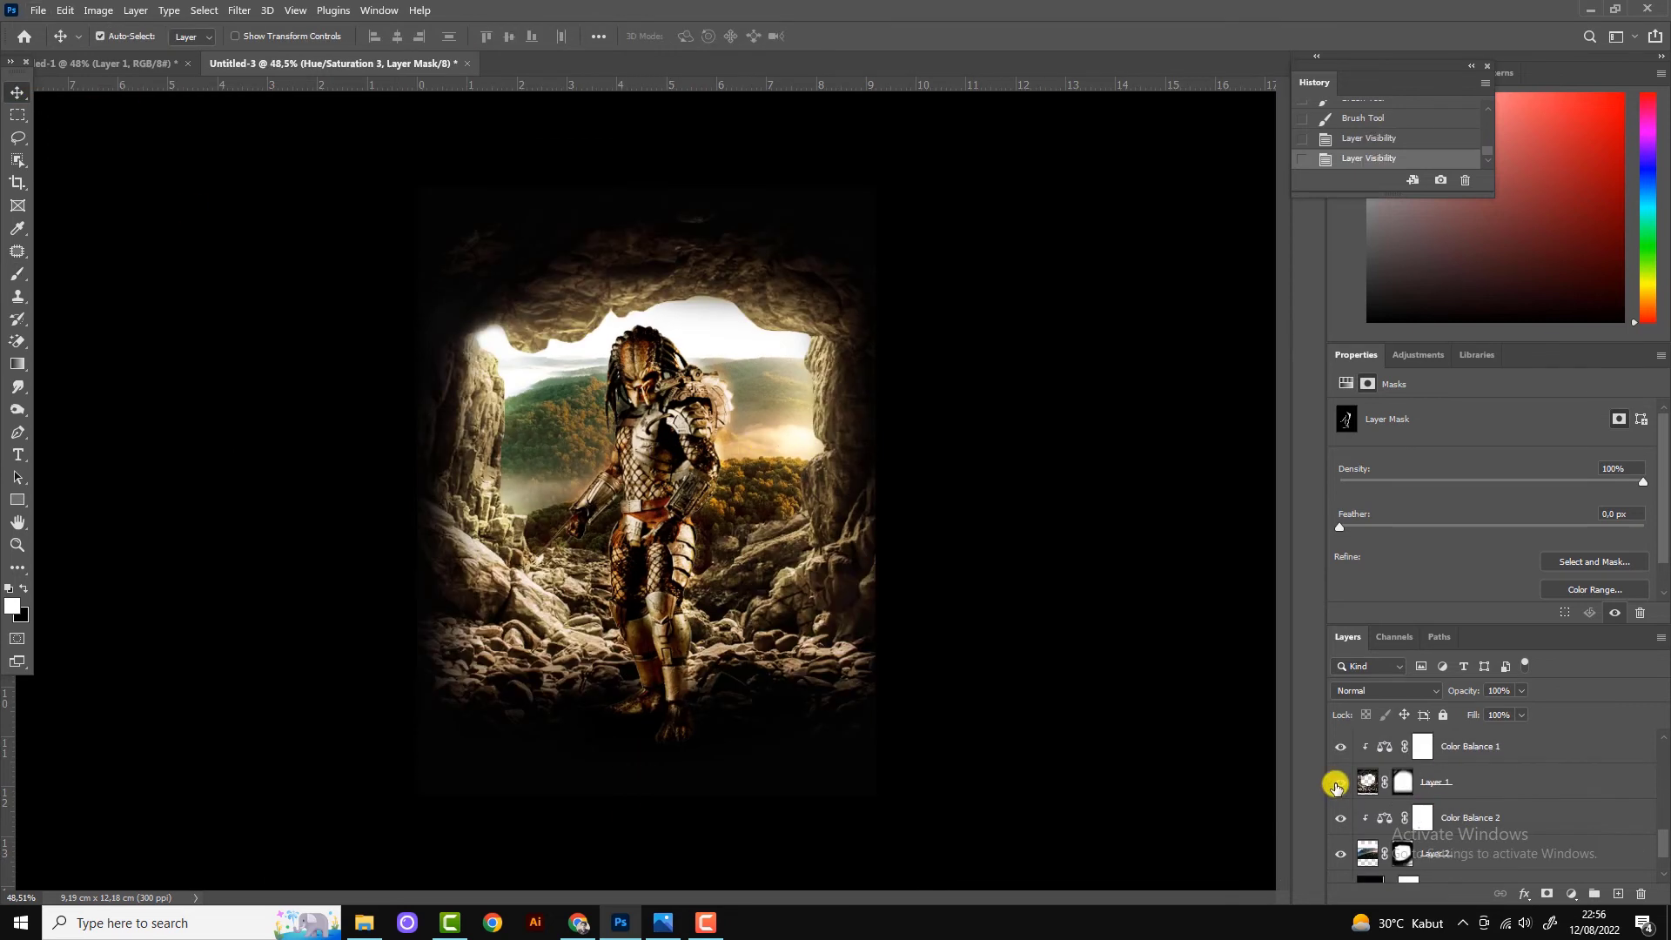
pyautogui.click(1486, 788)
pyautogui.scroll(-3, 1479, 814)
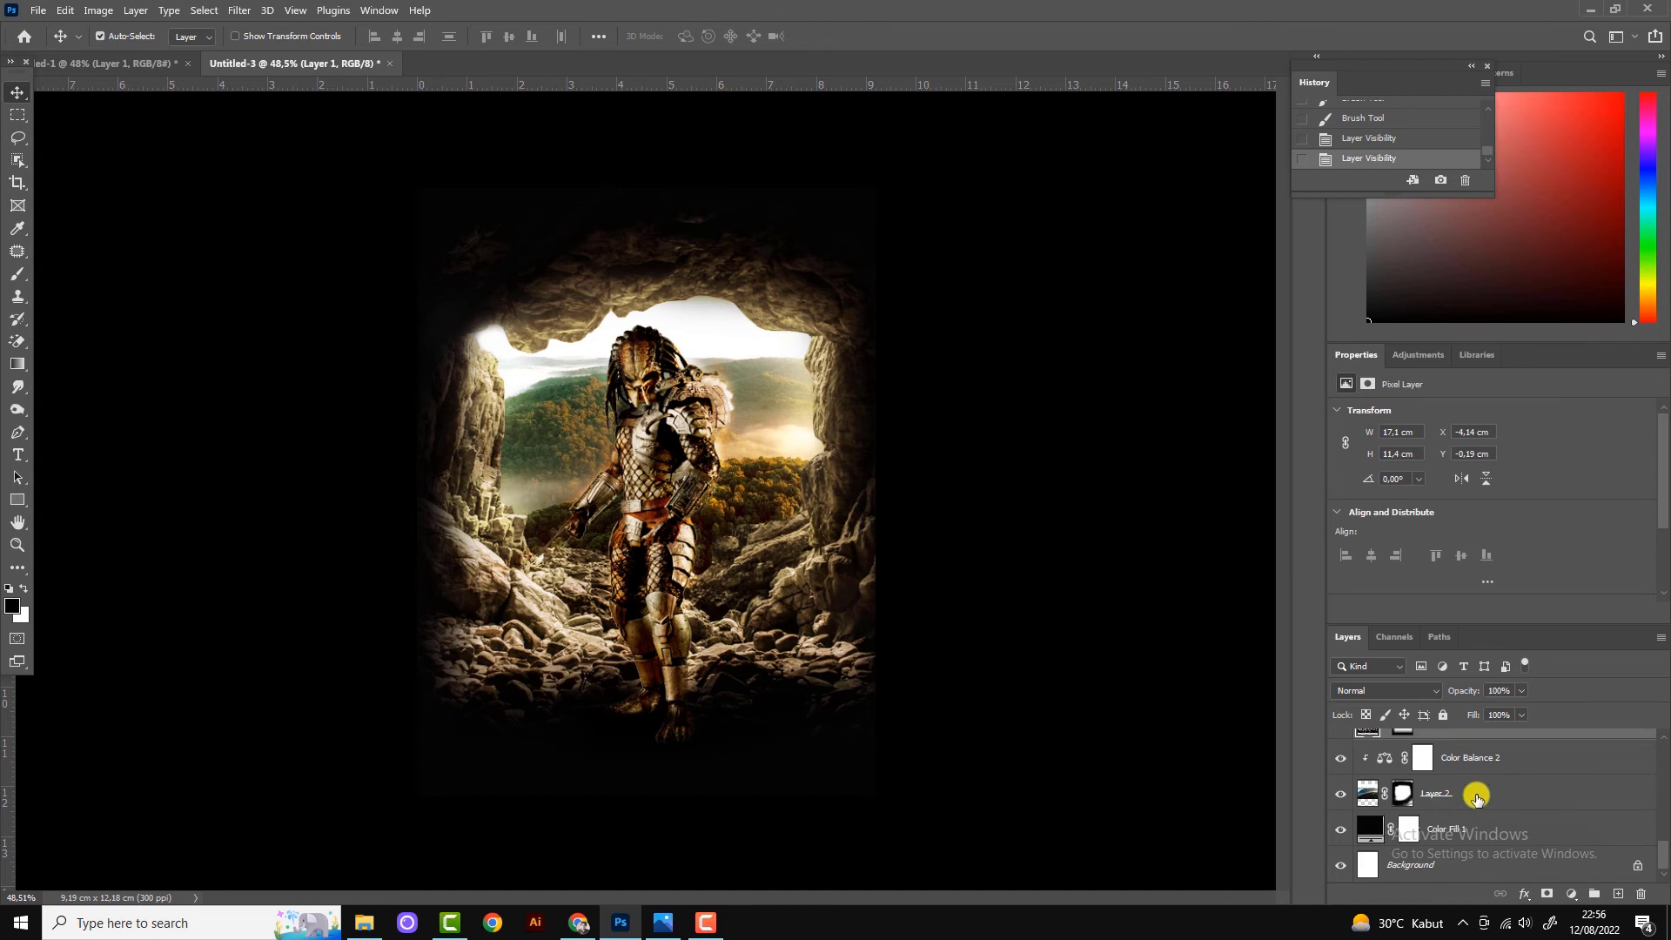
pyautogui.click(1477, 794)
pyautogui.doubleClick(1370, 828)
pyautogui.click(1276, 610)
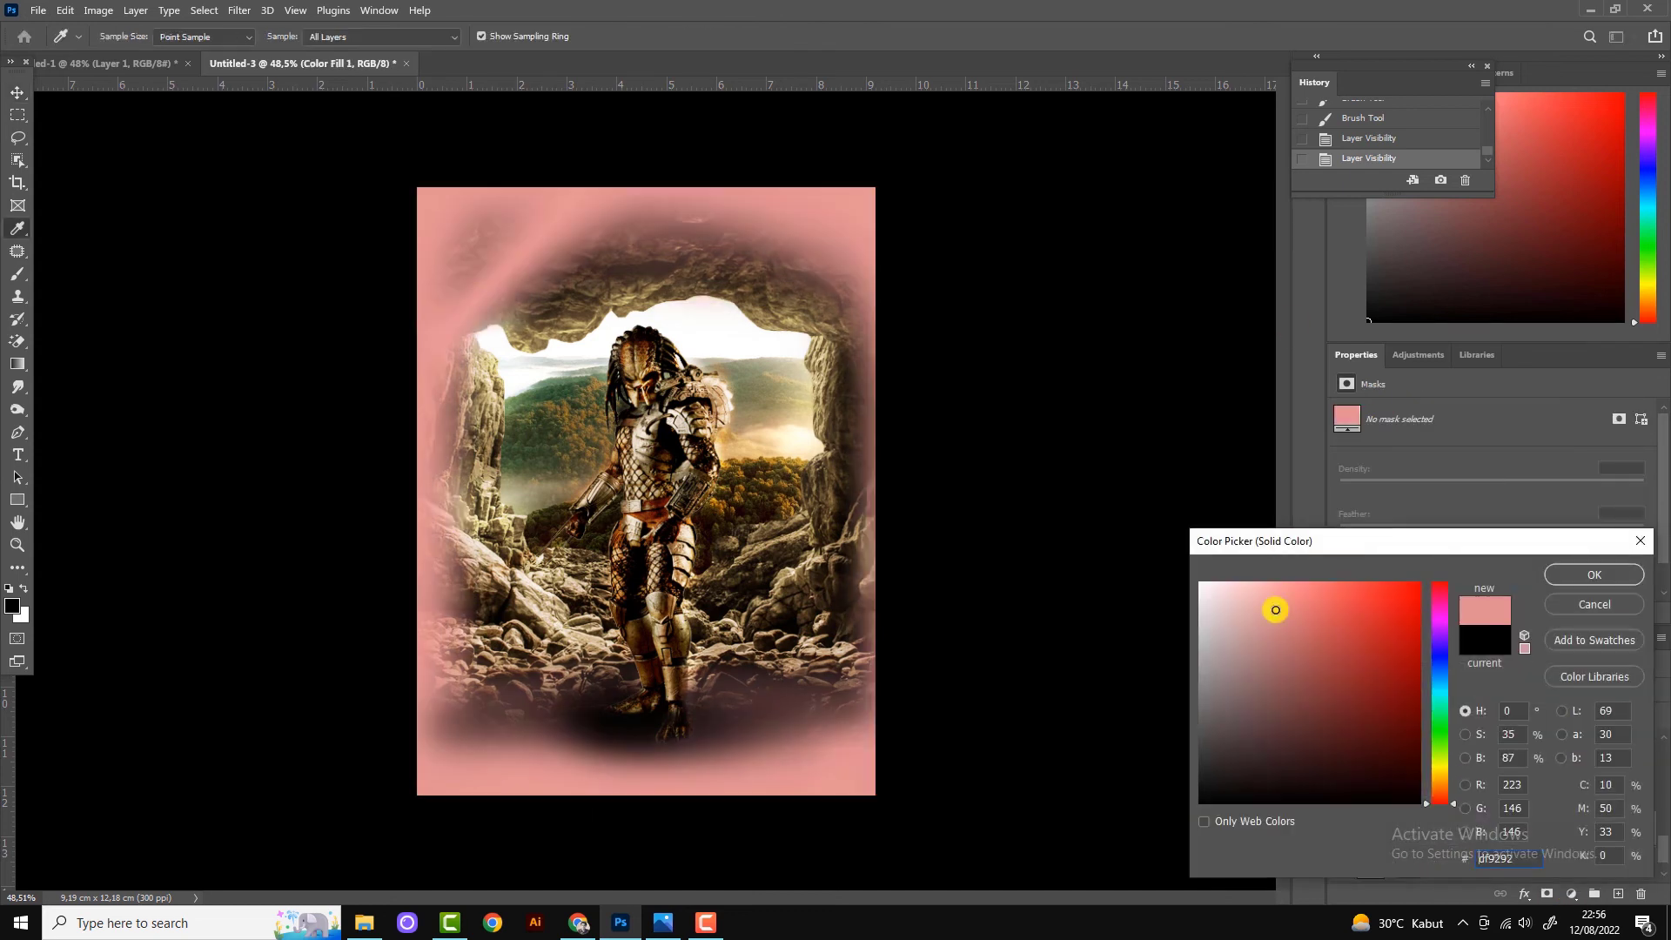
pyautogui.click(1590, 605)
# Add a new light-orange (fdb856) Solid Color fill layer, Color Fill 4.
pyautogui.scroll(2, 1428, 791)
pyautogui.scroll(2, 1428, 791)
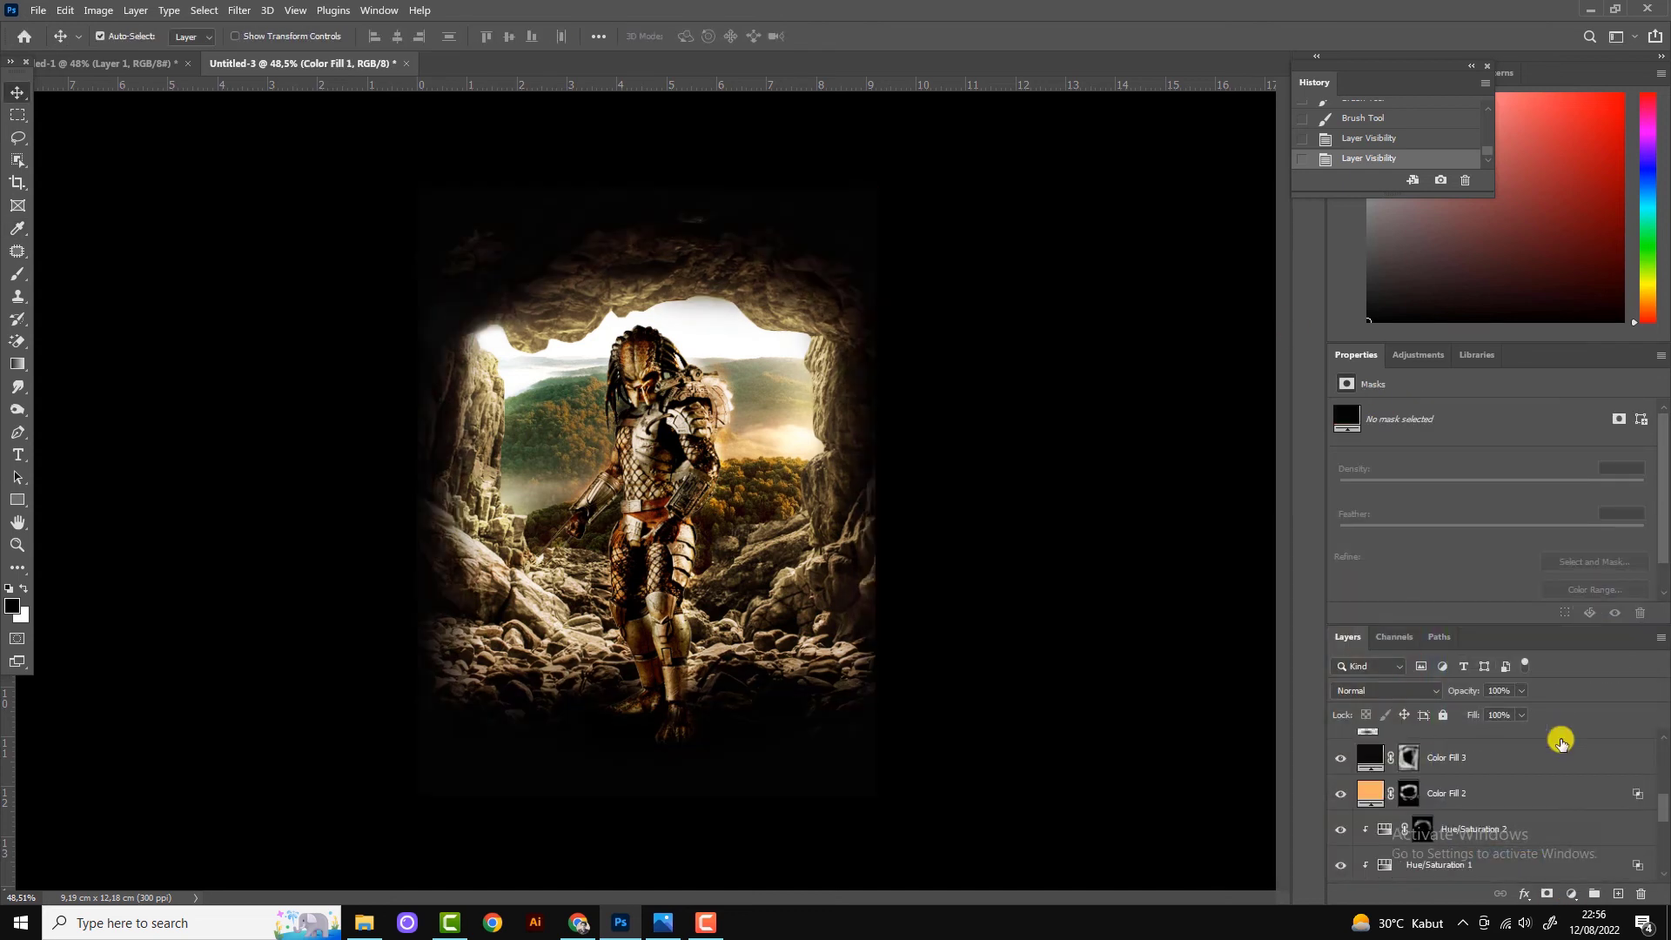
pyautogui.scroll(2, 1522, 801)
pyautogui.click(1570, 894)
pyautogui.click(1558, 581)
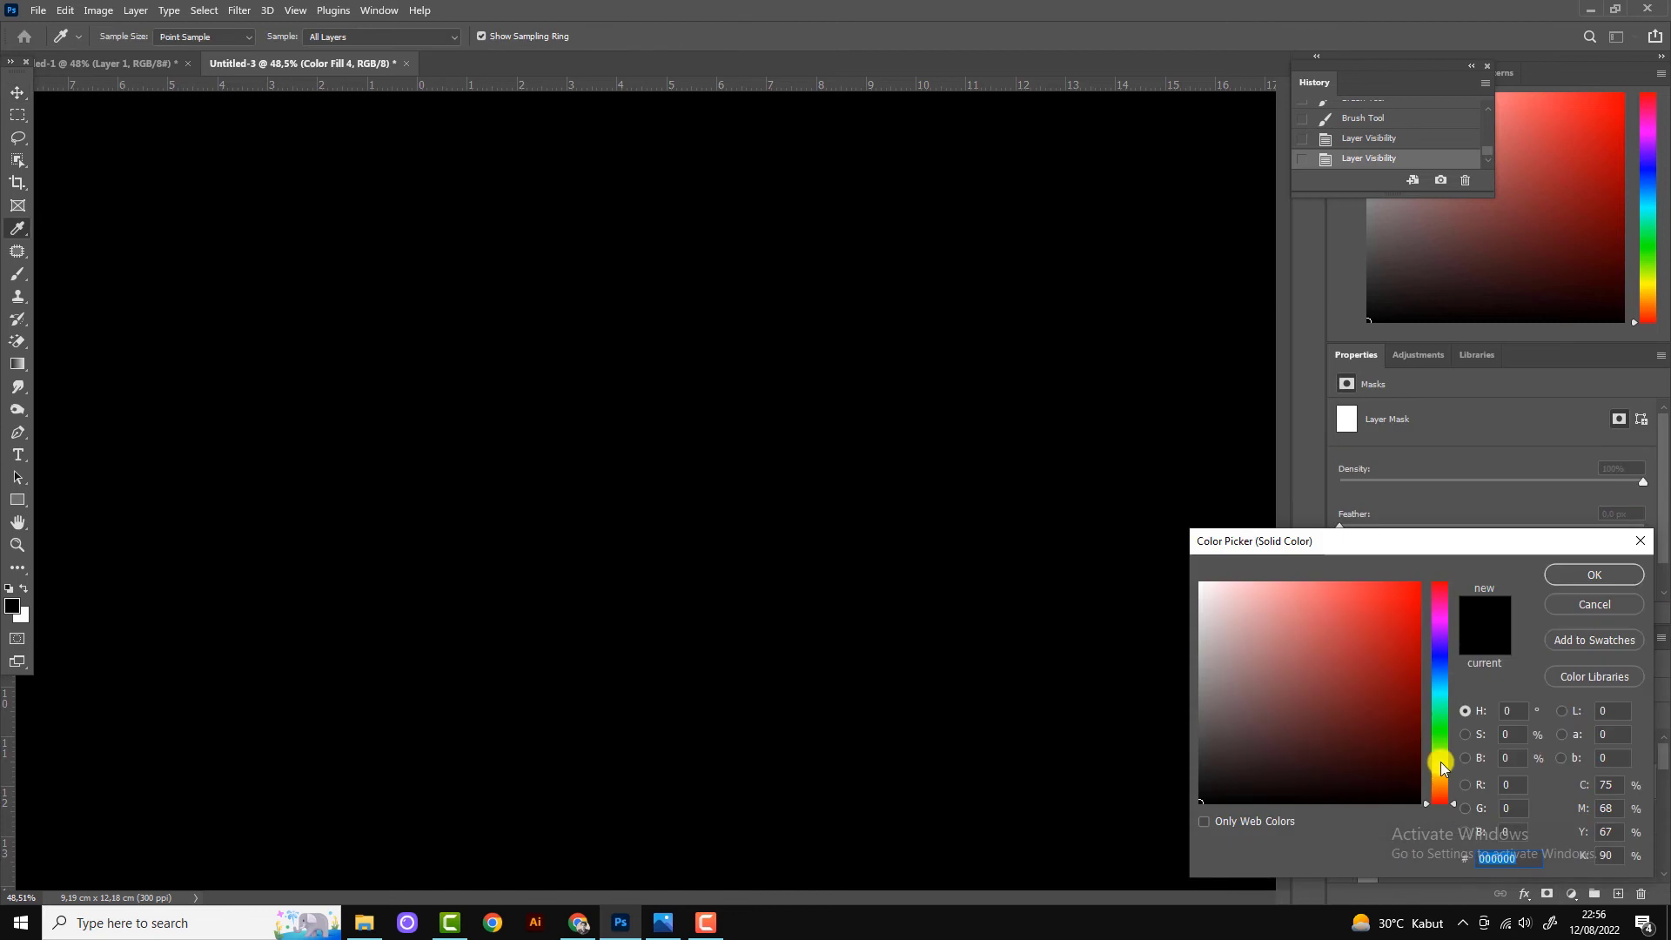
pyautogui.click(1441, 774)
pyautogui.moveTo(1388, 583); pyautogui.dragTo(1345, 584)
pyautogui.click(1448, 784)
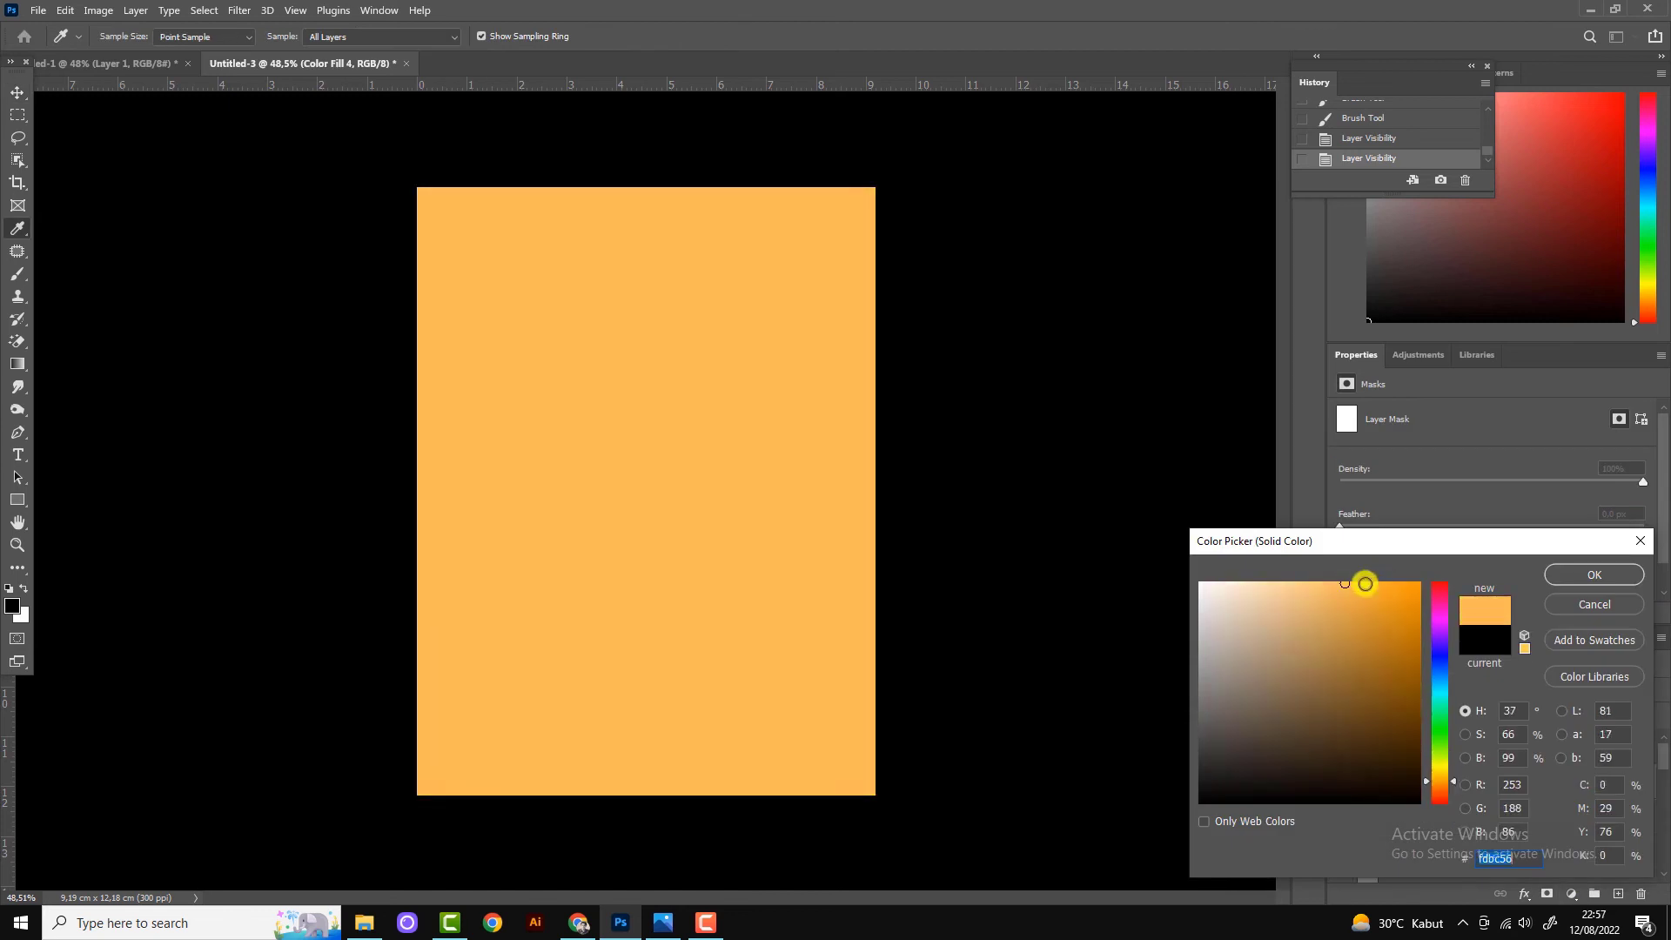
pyautogui.click(1565, 576)
pyautogui.click(1369, 688)
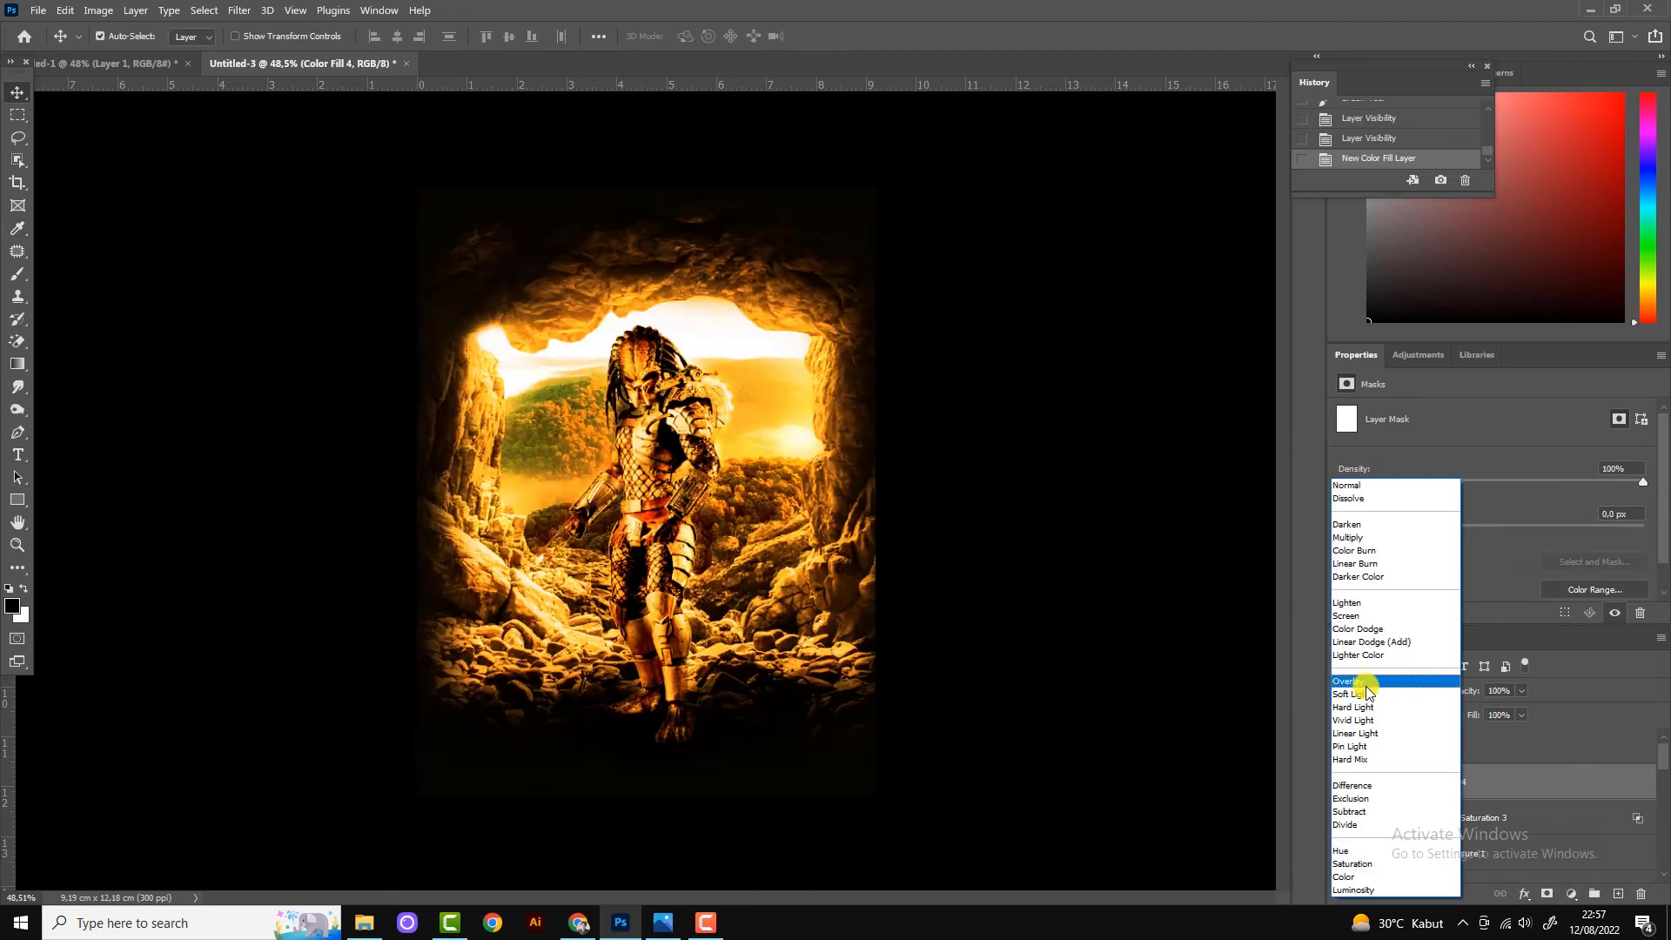
# Set the orange fill to Multiply and keep it off the darkest underlying areas via Blend If.
pyautogui.click(1351, 545)
pyautogui.doubleClick(1567, 782)
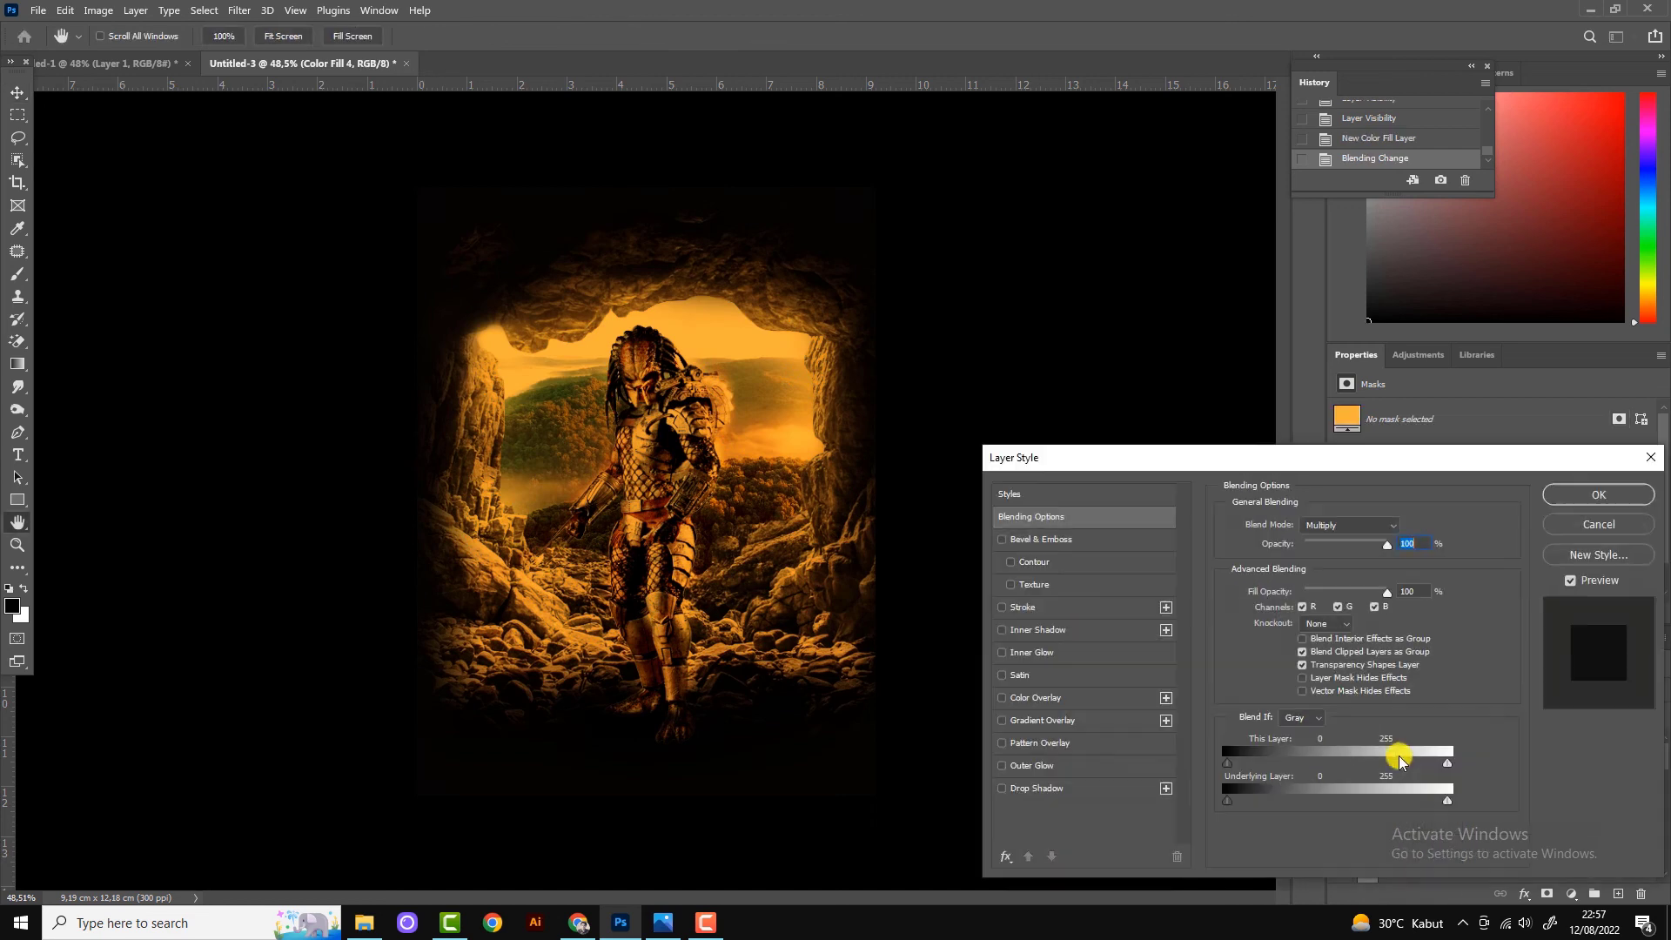
pyautogui.moveTo(1227, 800); pyautogui.dragTo(1273, 802)
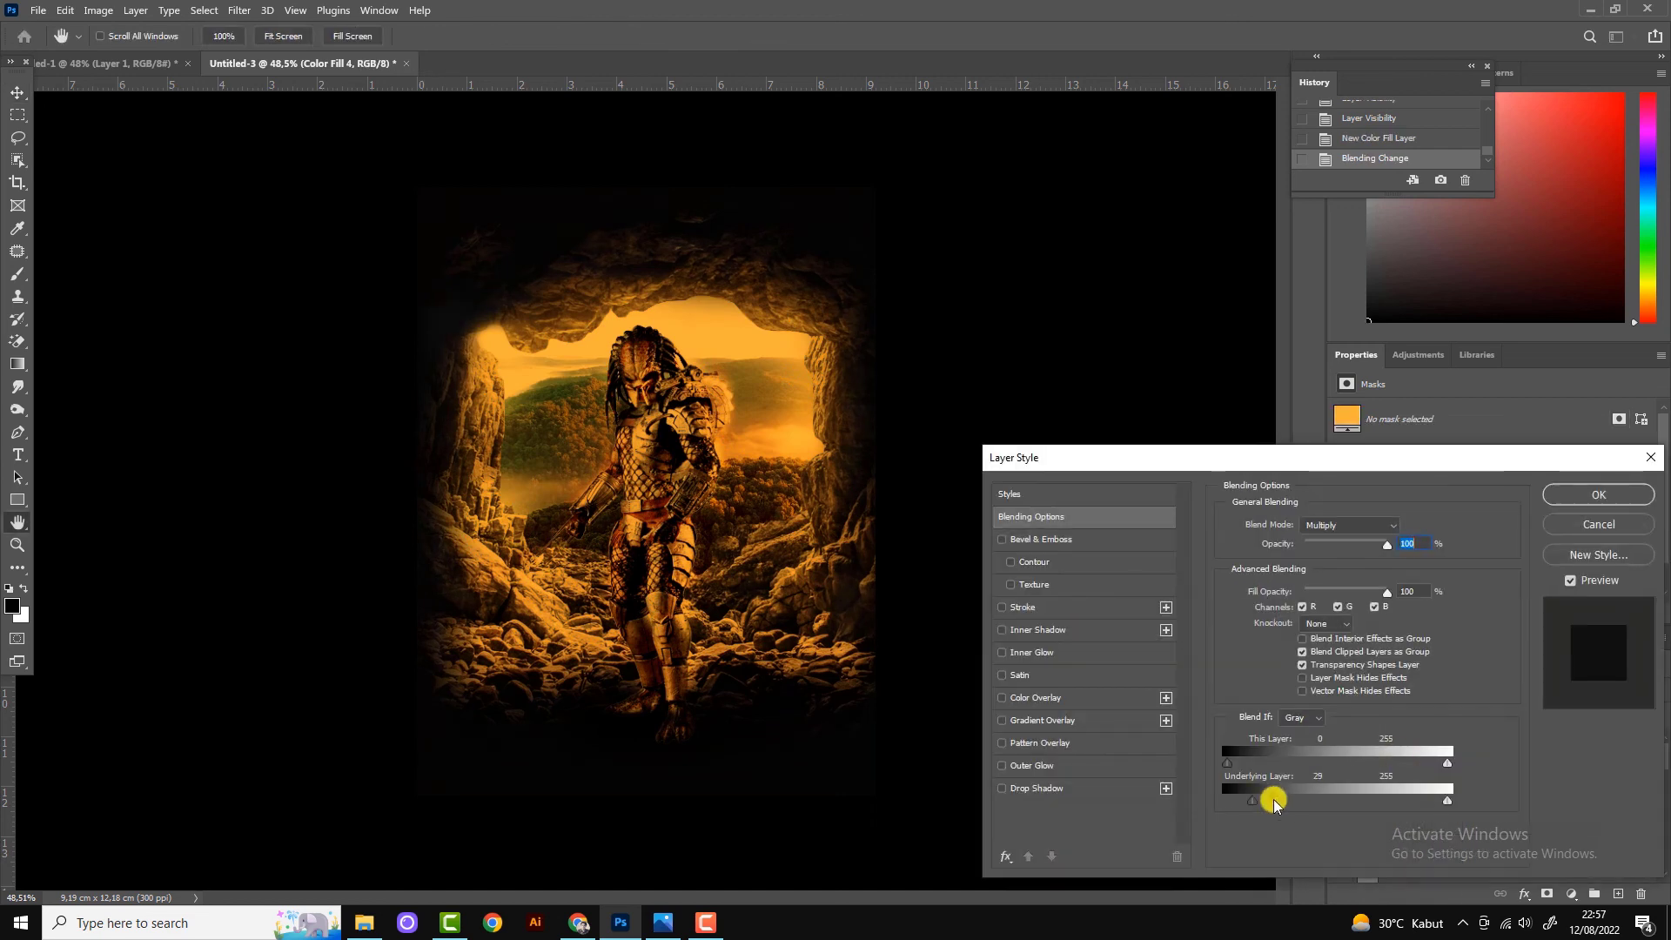
pyautogui.click(1585, 494)
# Invert the fill's mask, paint white over the cave-opening sky, and set opacity to 73%.
pyautogui.click(1409, 786)
pyautogui.hotkey('ctrl', 'i')
pyautogui.click(17, 274)
pyautogui.press('x')
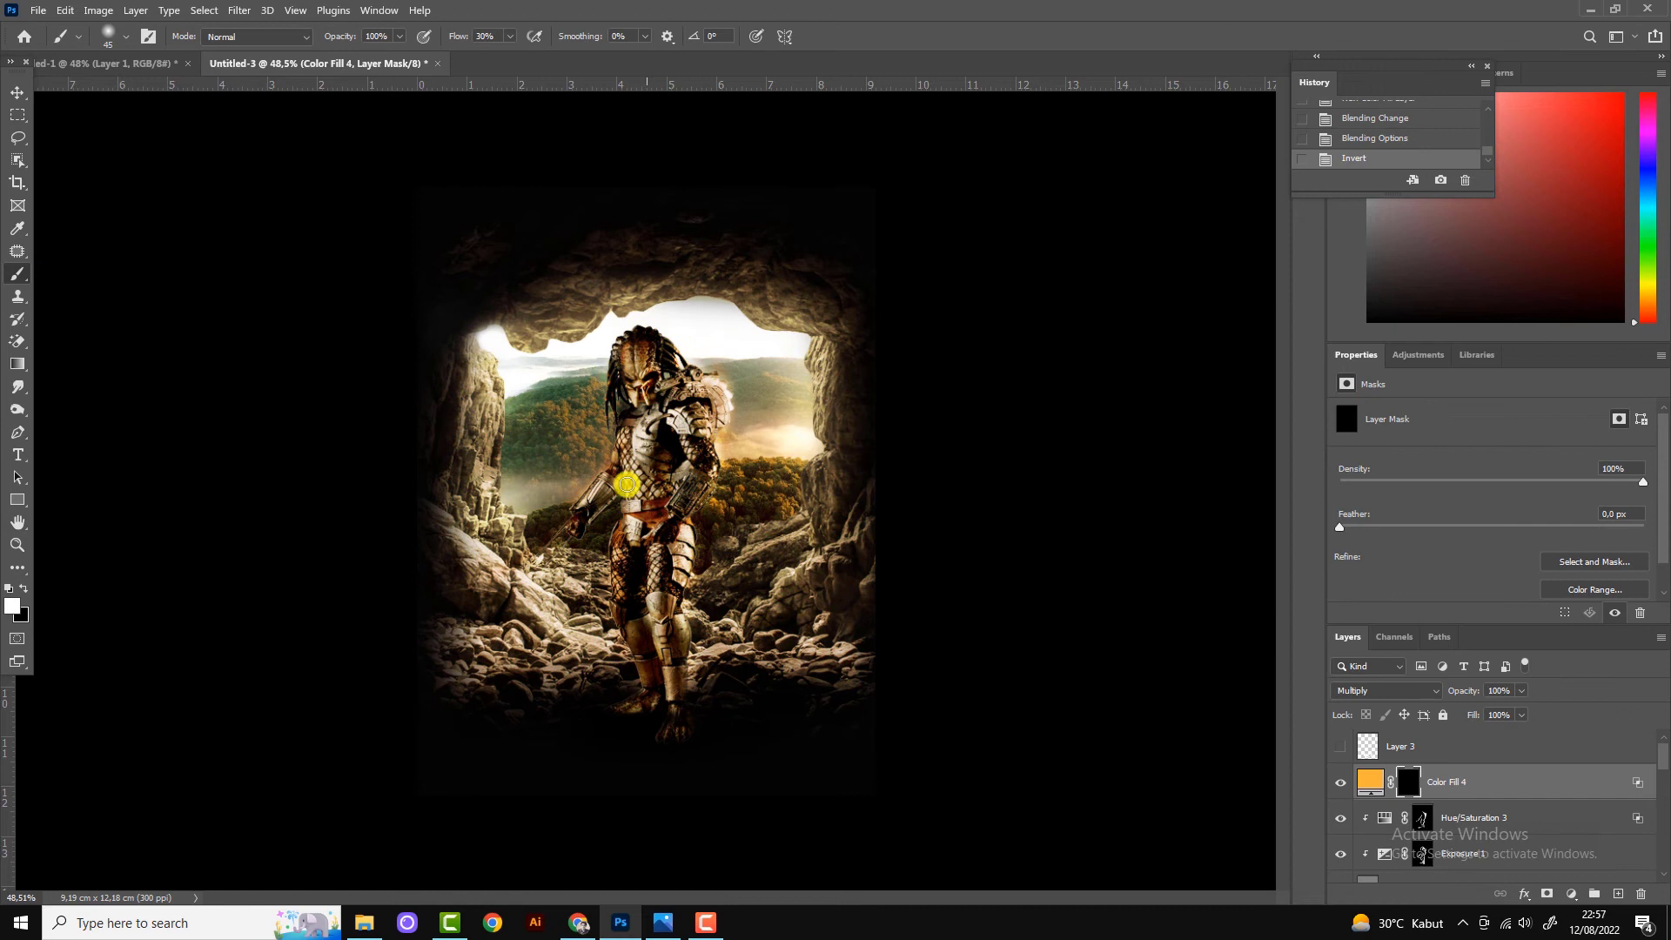
pyautogui.moveTo(597, 344); pyautogui.dragTo(579, 329)
pyautogui.press(']')
pyautogui.press(']')
pyautogui.press(']')
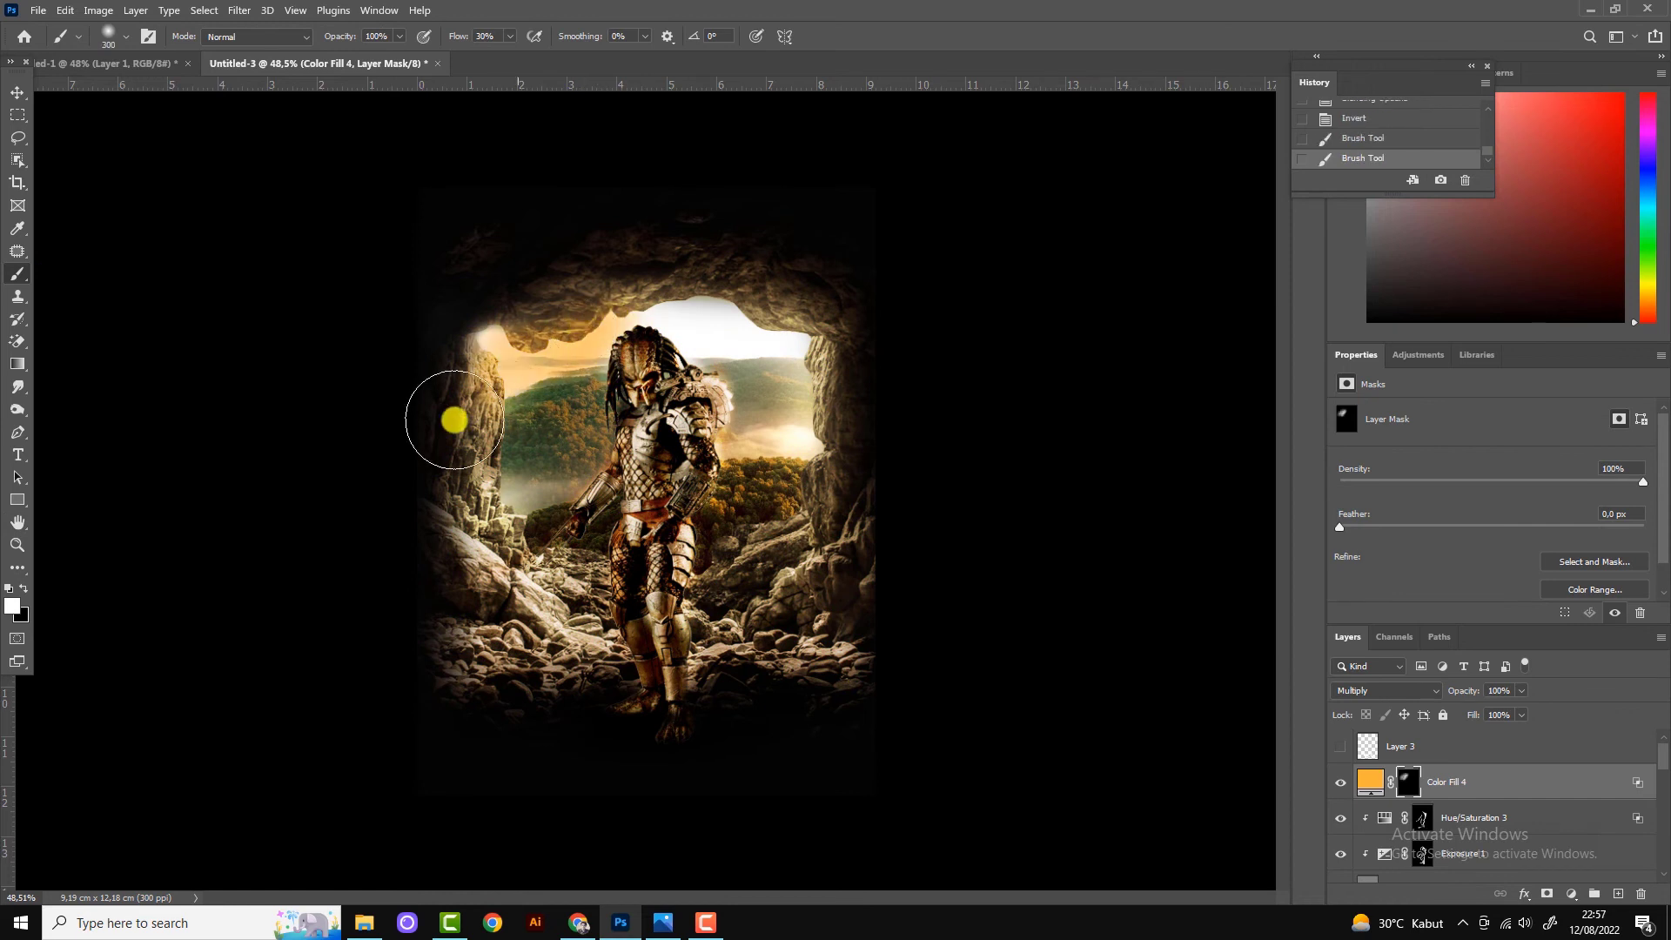
pyautogui.moveTo(449, 418); pyautogui.dragTo(470, 366)
pyautogui.moveTo(474, 348); pyautogui.dragTo(496, 291)
pyautogui.moveTo(1522, 690); pyautogui.dragTo(1504, 707)
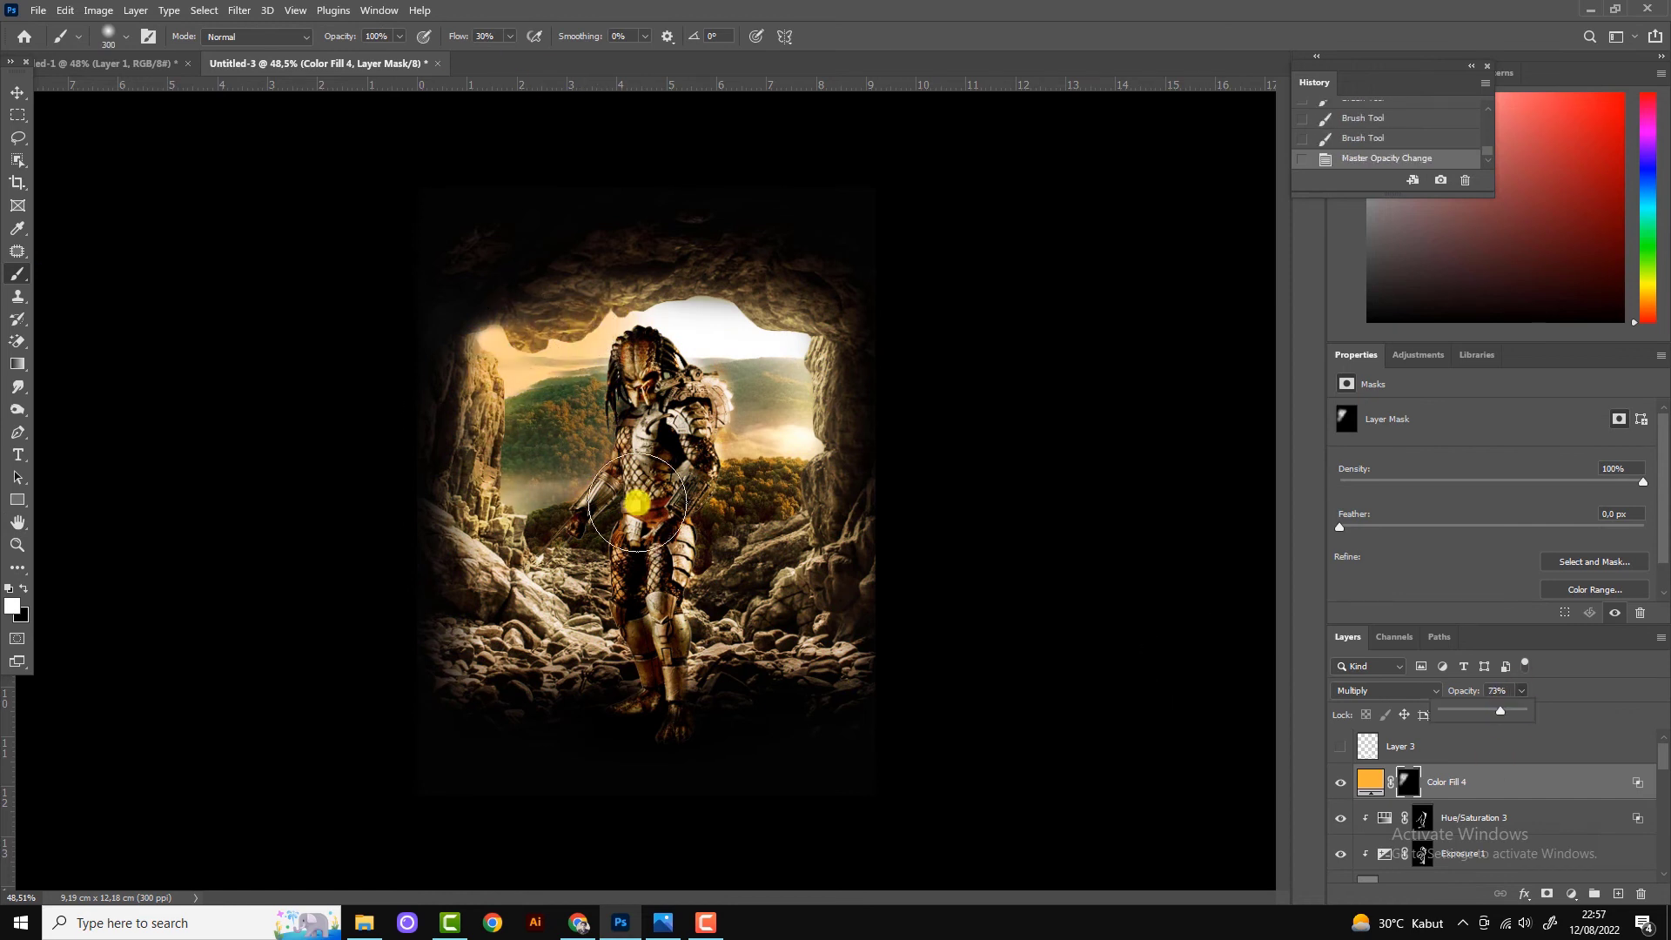
pyautogui.moveTo(601, 322)
pyautogui.mouseDown()
pyautogui.moveTo(701, 299)
pyautogui.moveTo(798, 432)
pyautogui.moveTo(776, 475)
pyautogui.mouseUp()
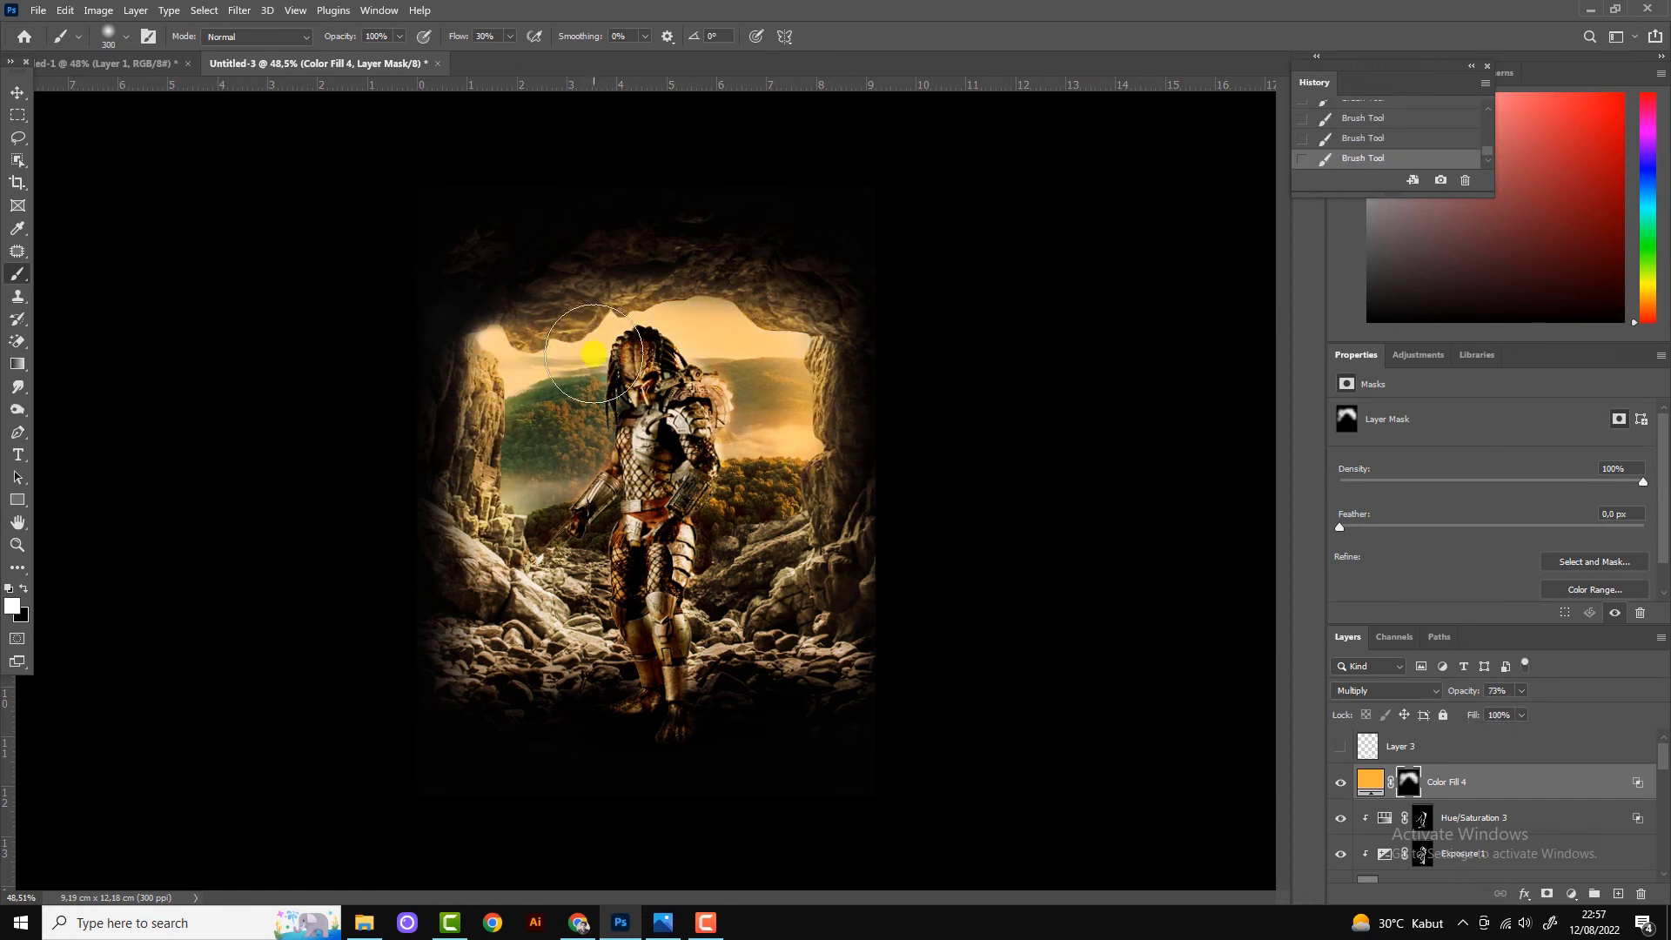
pyautogui.scroll(-1, 653, 487)
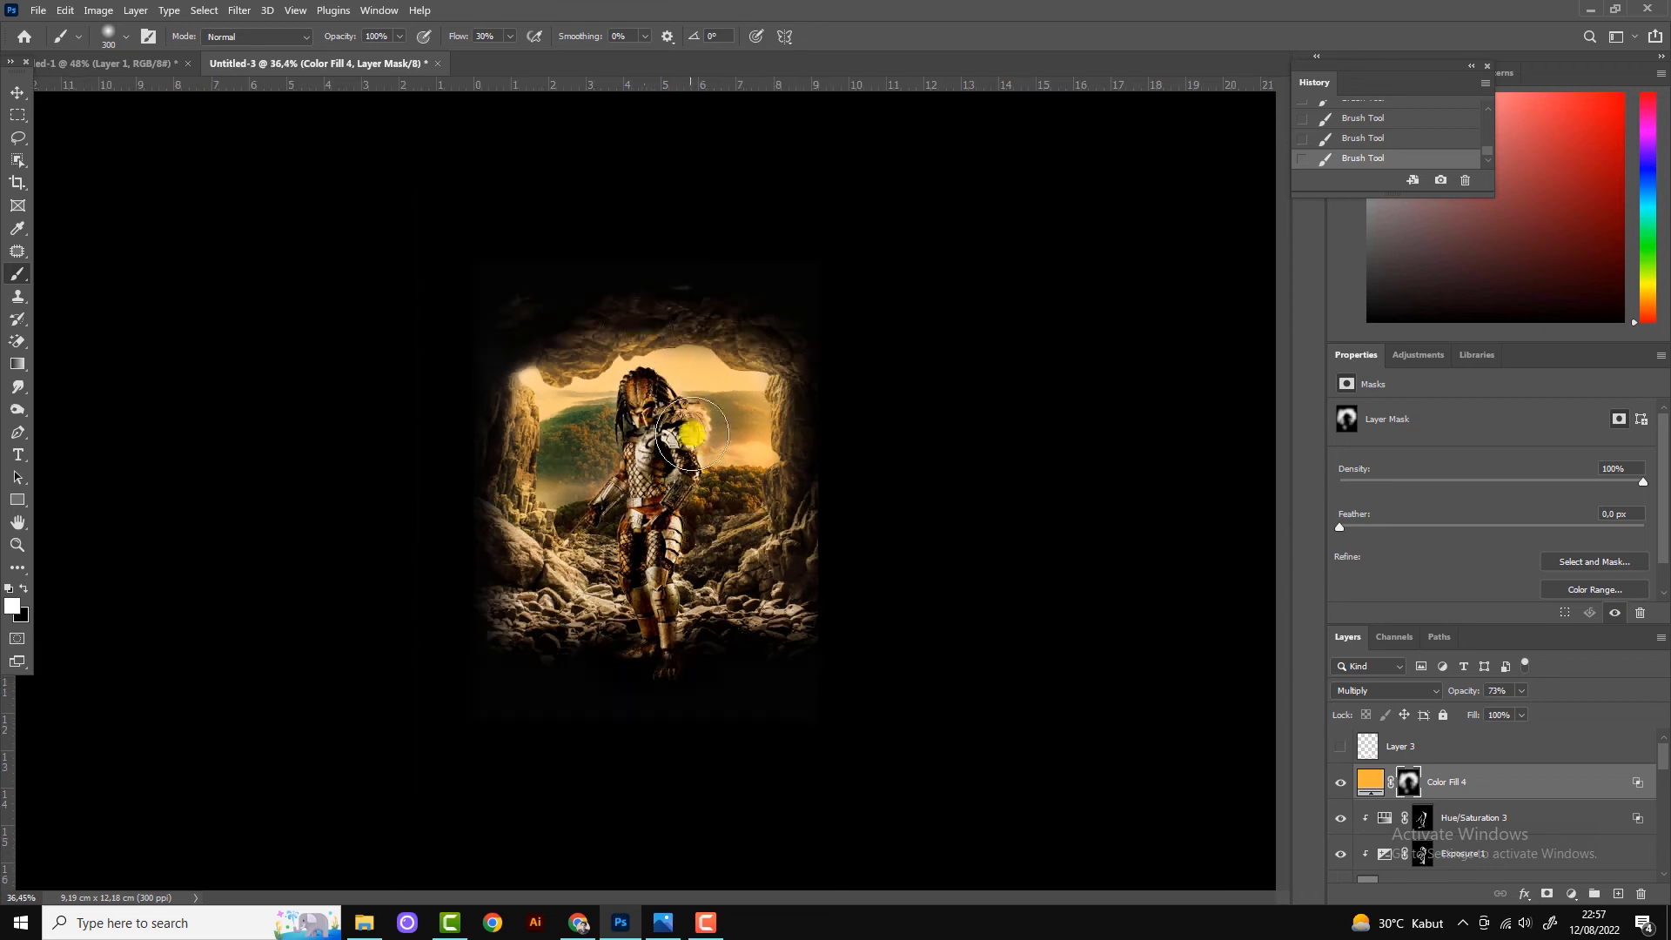
# Hide and re-show Color Fill 1 to check its effect on the scene.
pyautogui.click(14, 91)
pyautogui.scroll(-3, 1428, 809)
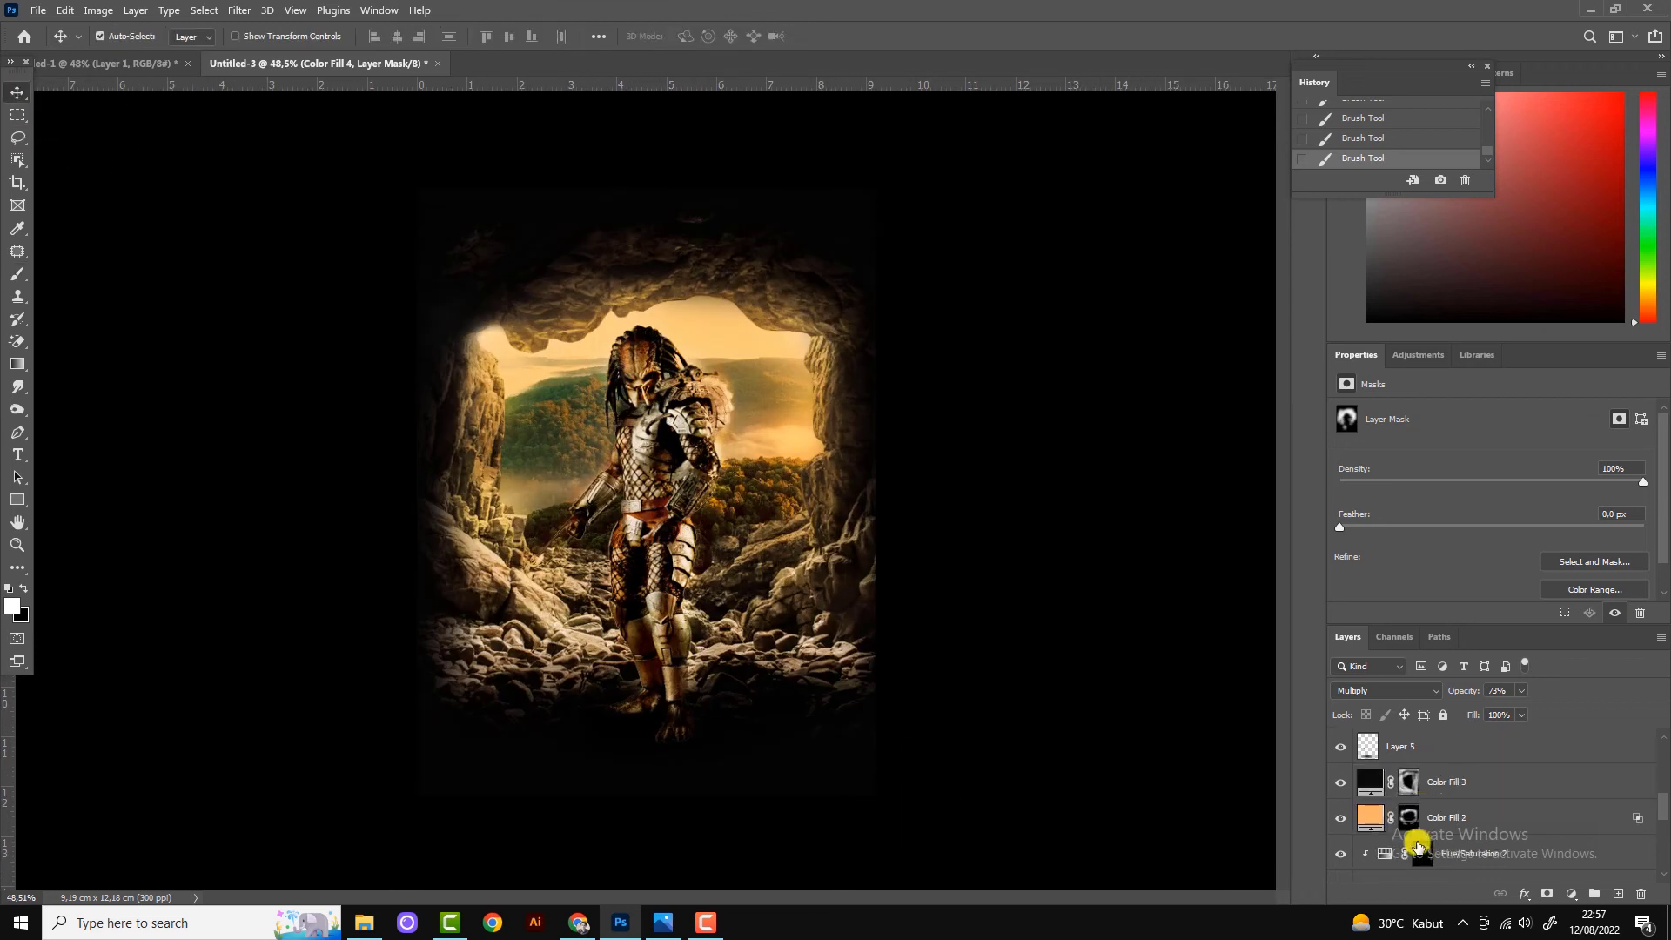
pyautogui.scroll(-3, 1393, 818)
pyautogui.click(1371, 826)
pyautogui.click(1337, 831)
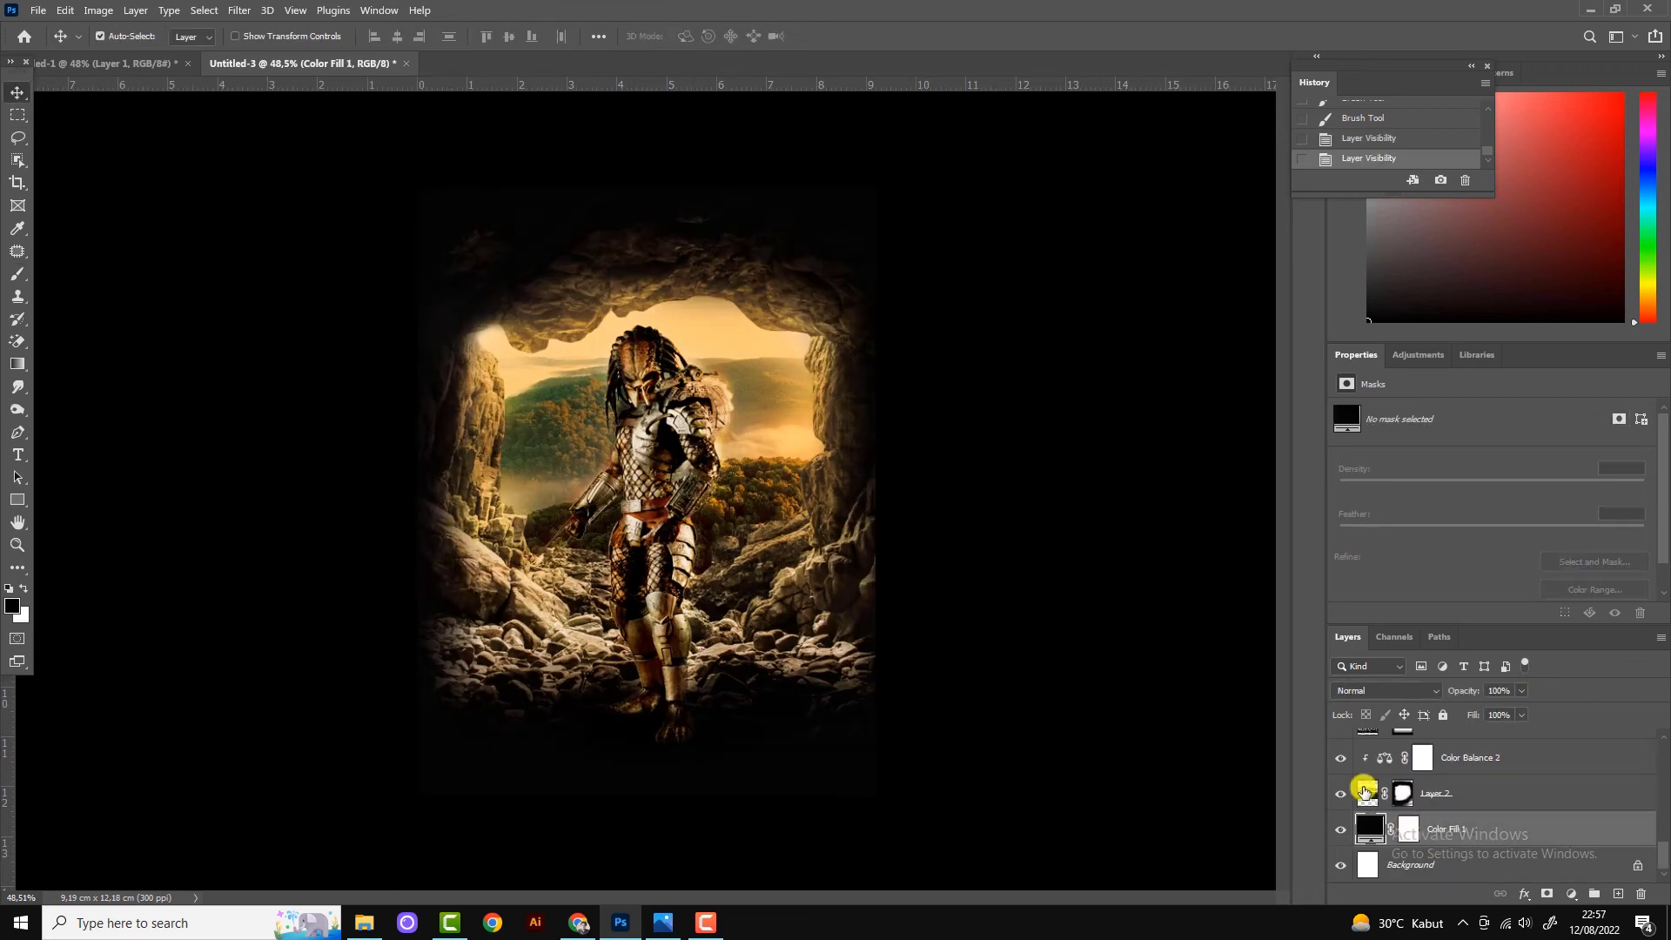
pyautogui.scroll(-1, 633, 451)
pyautogui.click(632, 451)
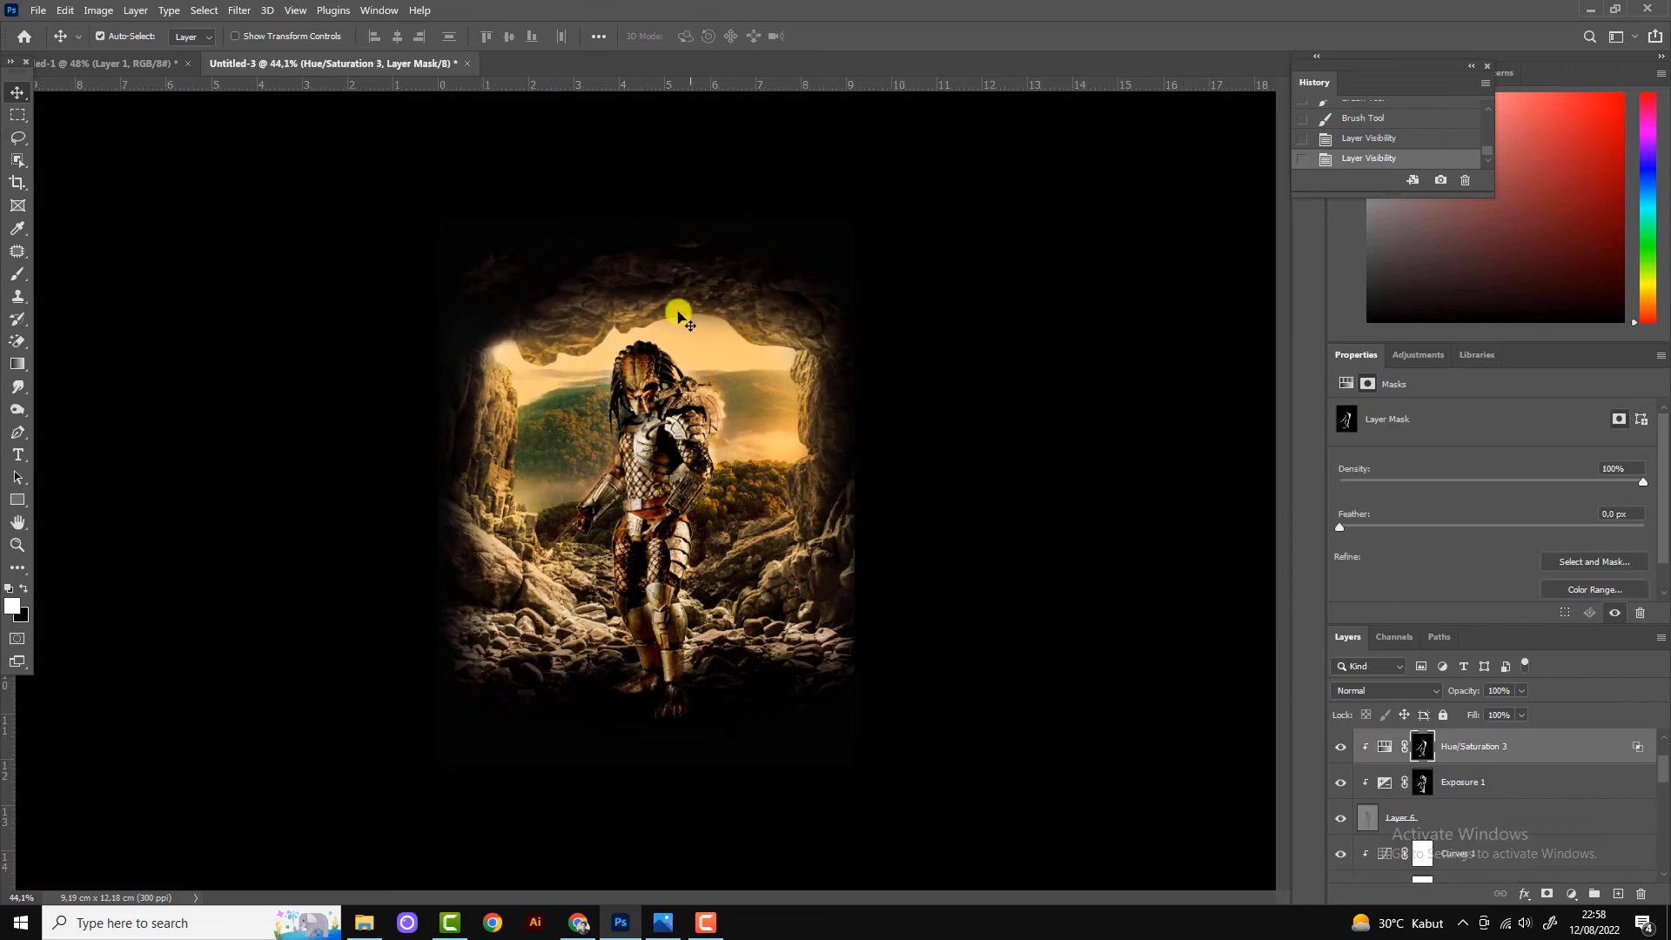
pyautogui.scroll(1, 1436, 801)
pyautogui.scroll(-2, 1449, 813)
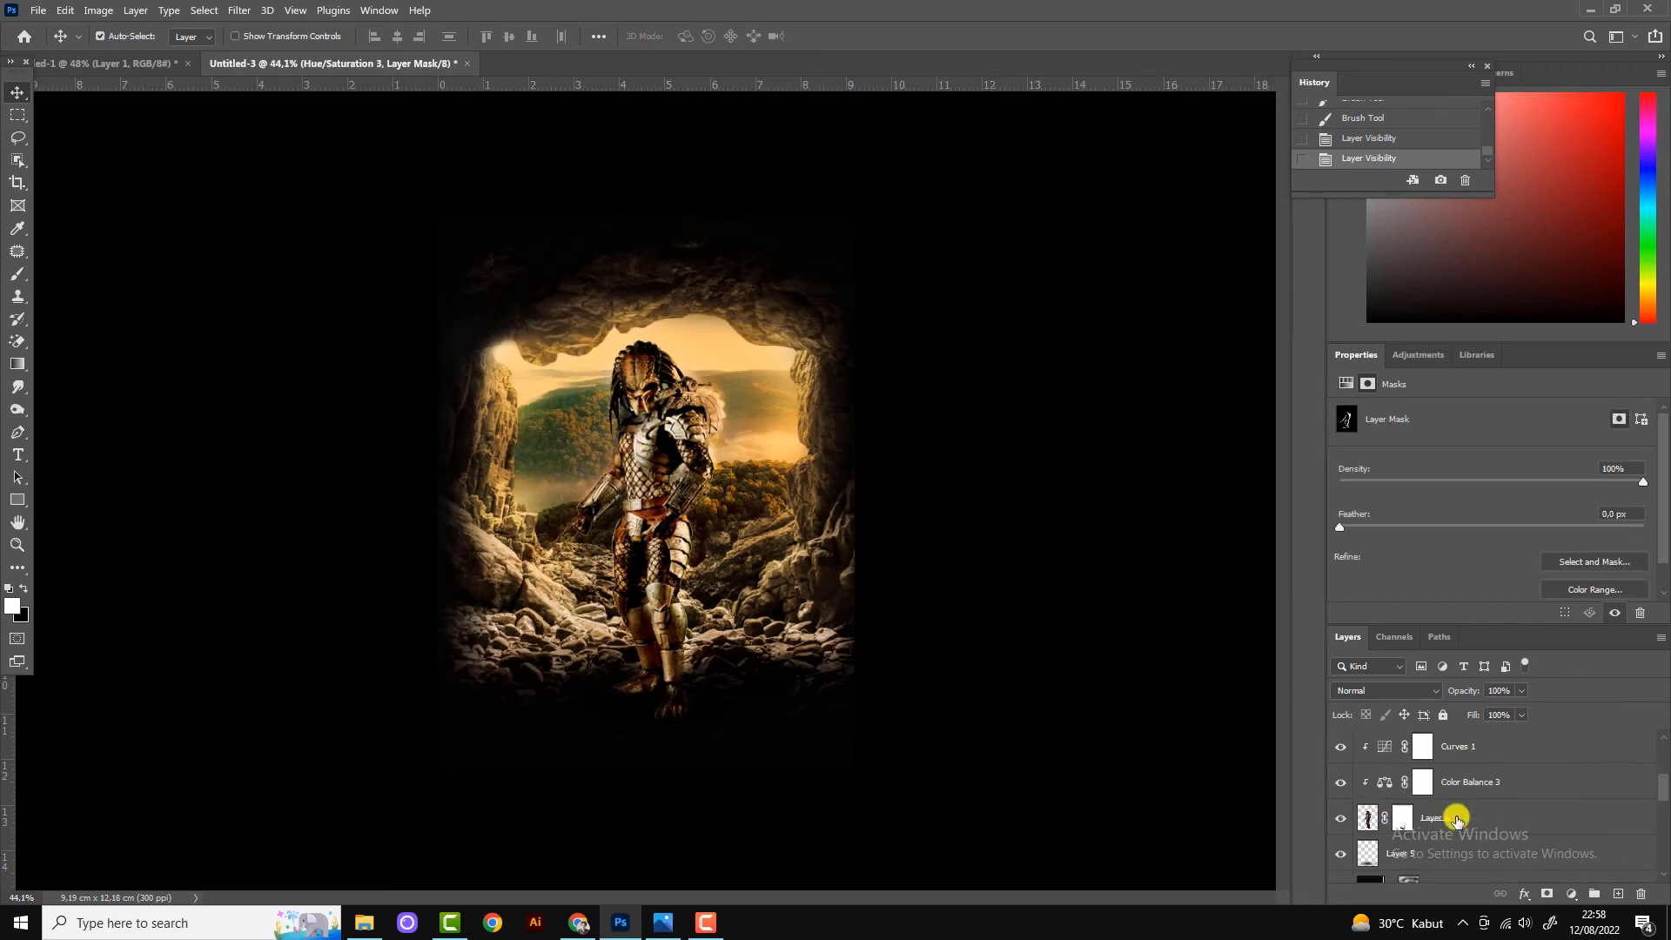
# Select Color Fill 3, re-enable its mask, and paint on the mask.
pyautogui.keyDown('shift'); pyautogui.click(1410, 855); pyautogui.keyUp('shift')
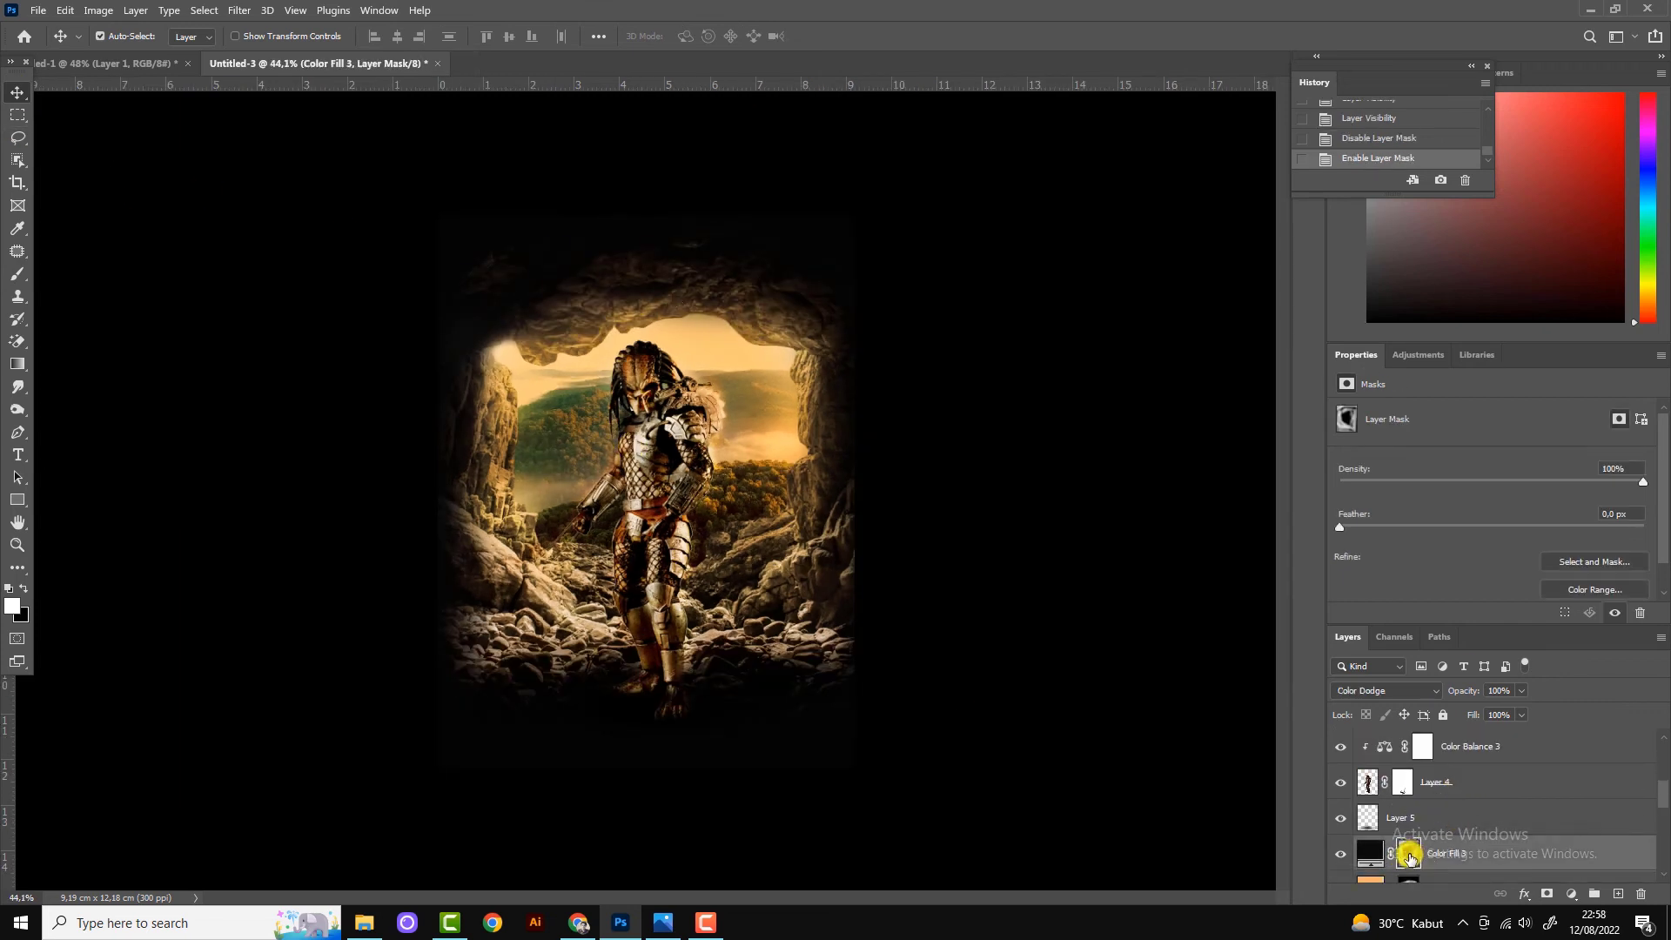
pyautogui.click(18, 273)
pyautogui.moveTo(489, 305)
pyautogui.mouseDown()
pyautogui.moveTo(860, 600)
pyautogui.moveTo(572, 719)
pyautogui.moveTo(457, 533)
pyautogui.mouseUp()
pyautogui.click(18, 92)
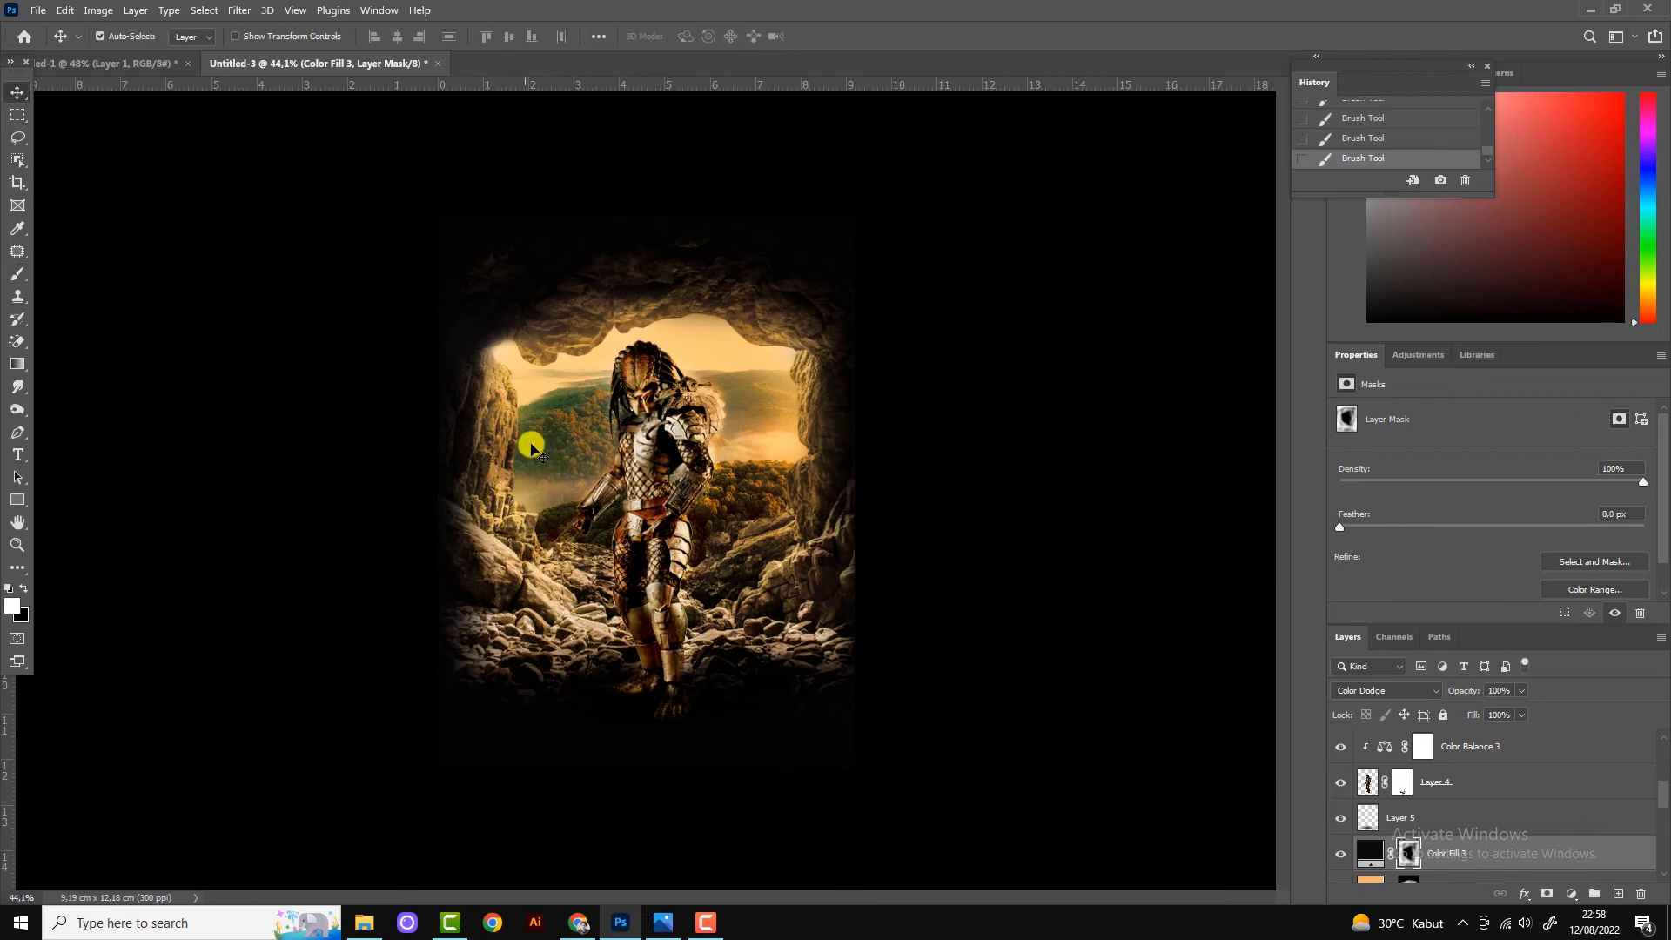
pyautogui.scroll(2, 754, 465)
pyautogui.scroll(3, 1473, 790)
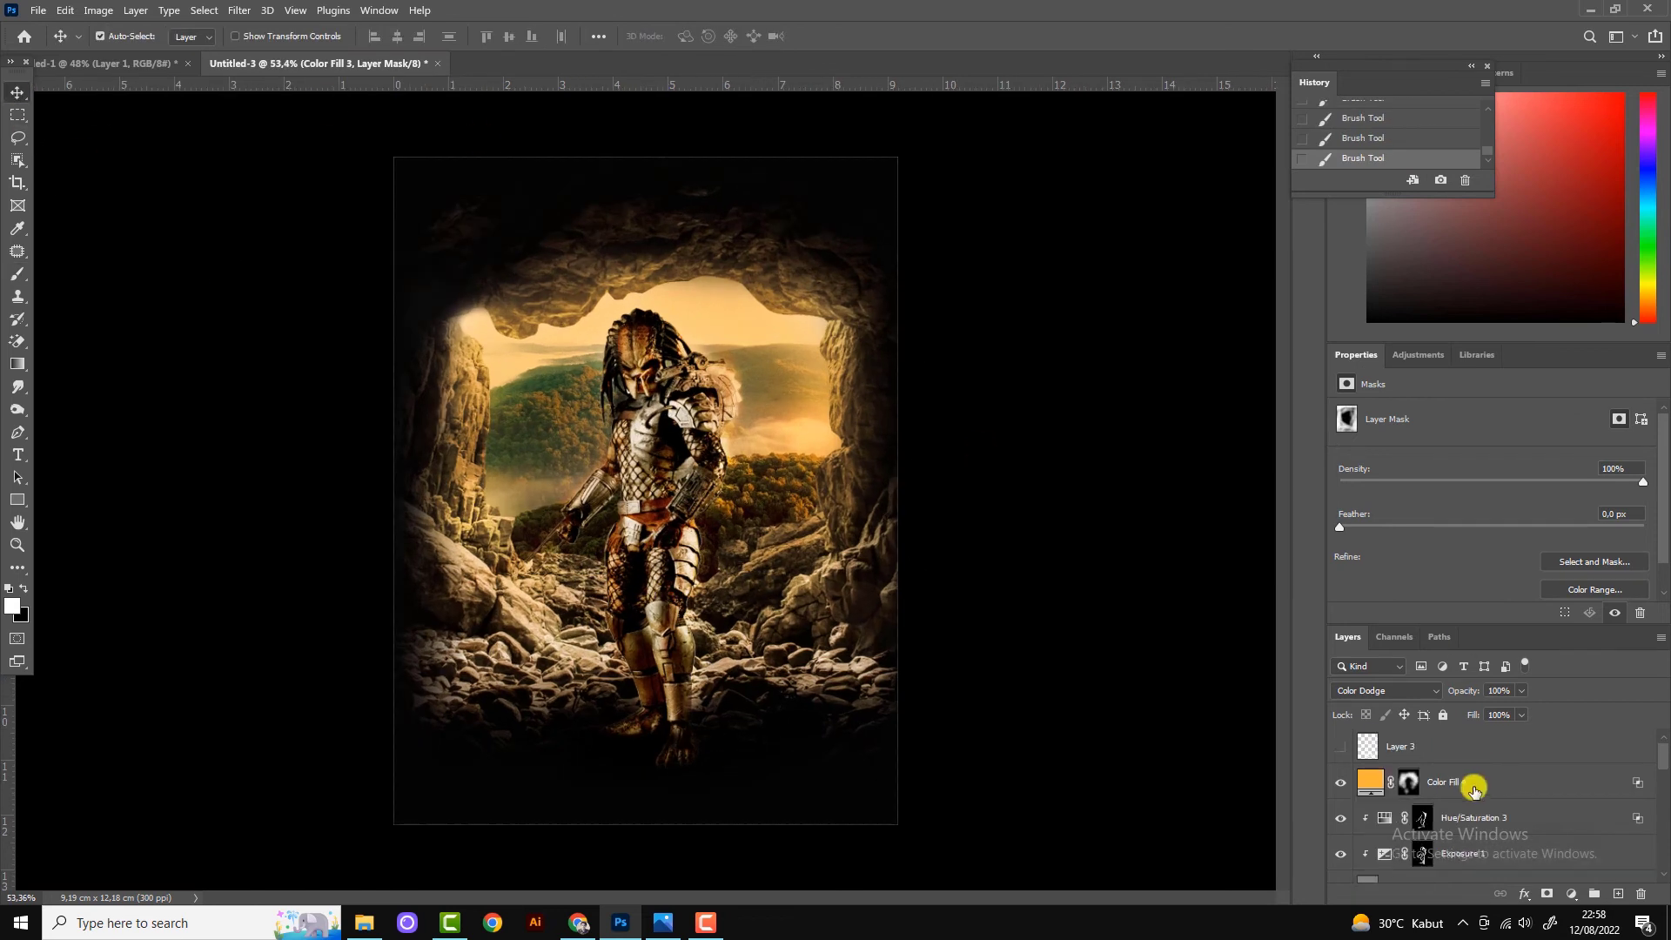
# Show the PREY title, nudge its position, then hide it again.
pyautogui.click(1340, 749)
pyautogui.moveTo(661, 722); pyautogui.dragTo(663, 726)
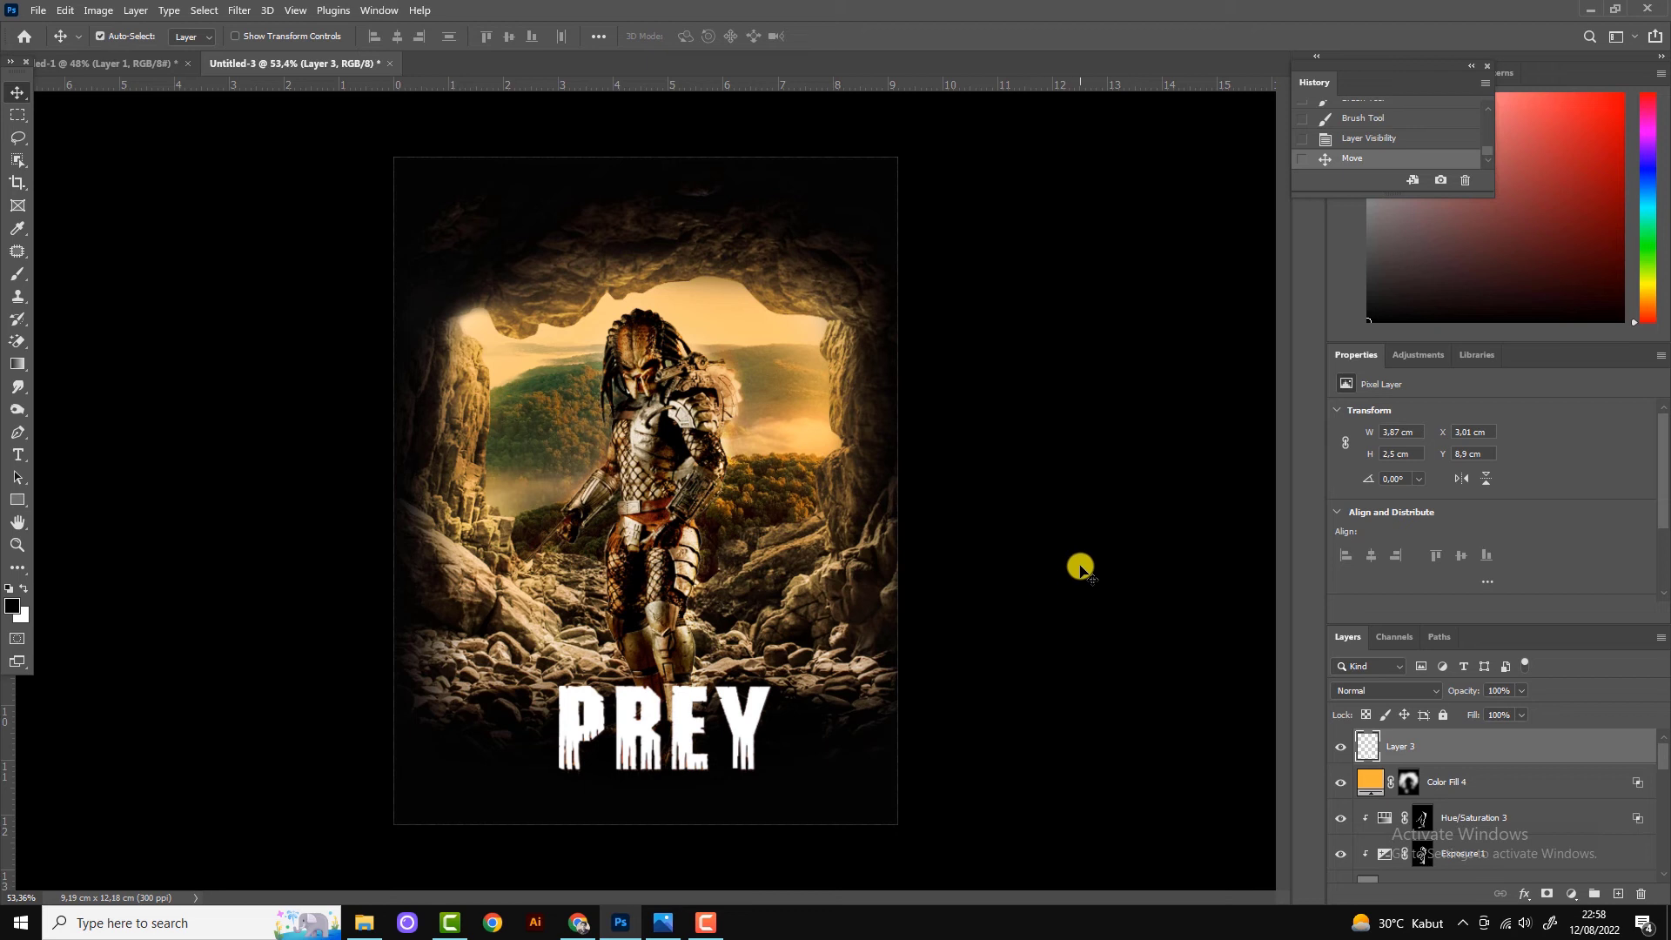
pyautogui.click(1340, 746)
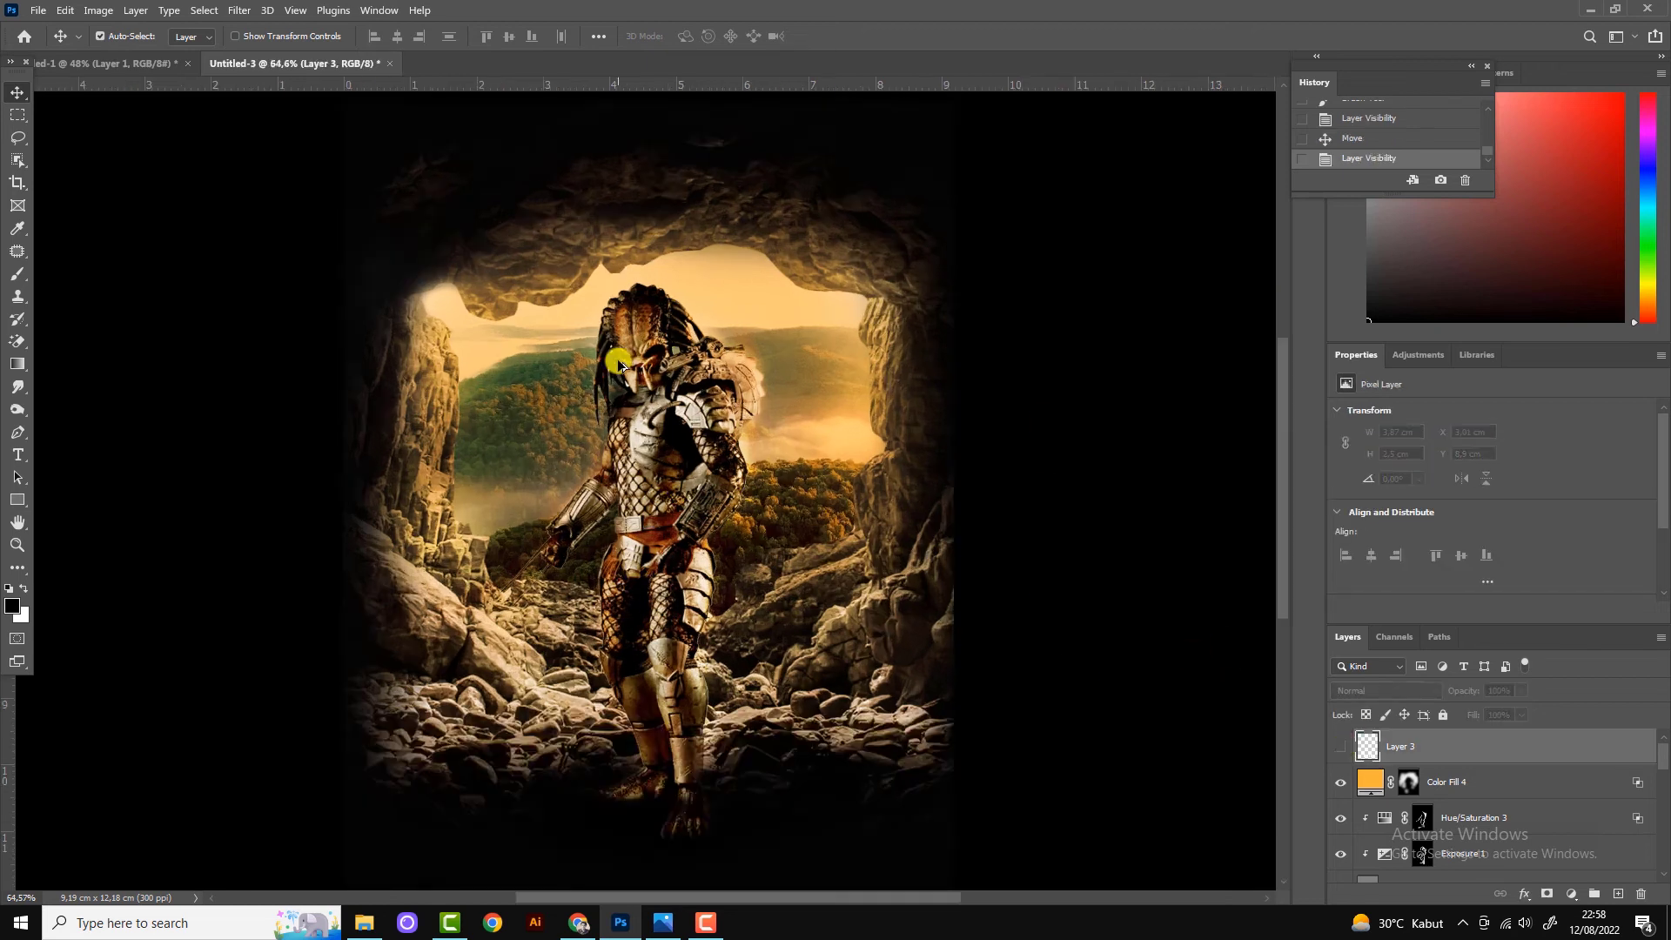
# Drag the green-painted face from Untitled-1 into the poster and hide the new Layer 7.
pyautogui.click(130, 64)
pyautogui.moveTo(649, 287)
pyautogui.mouseDown()
pyautogui.moveTo(676, 222)
pyautogui.moveTo(644, 247)
pyautogui.mouseUp()
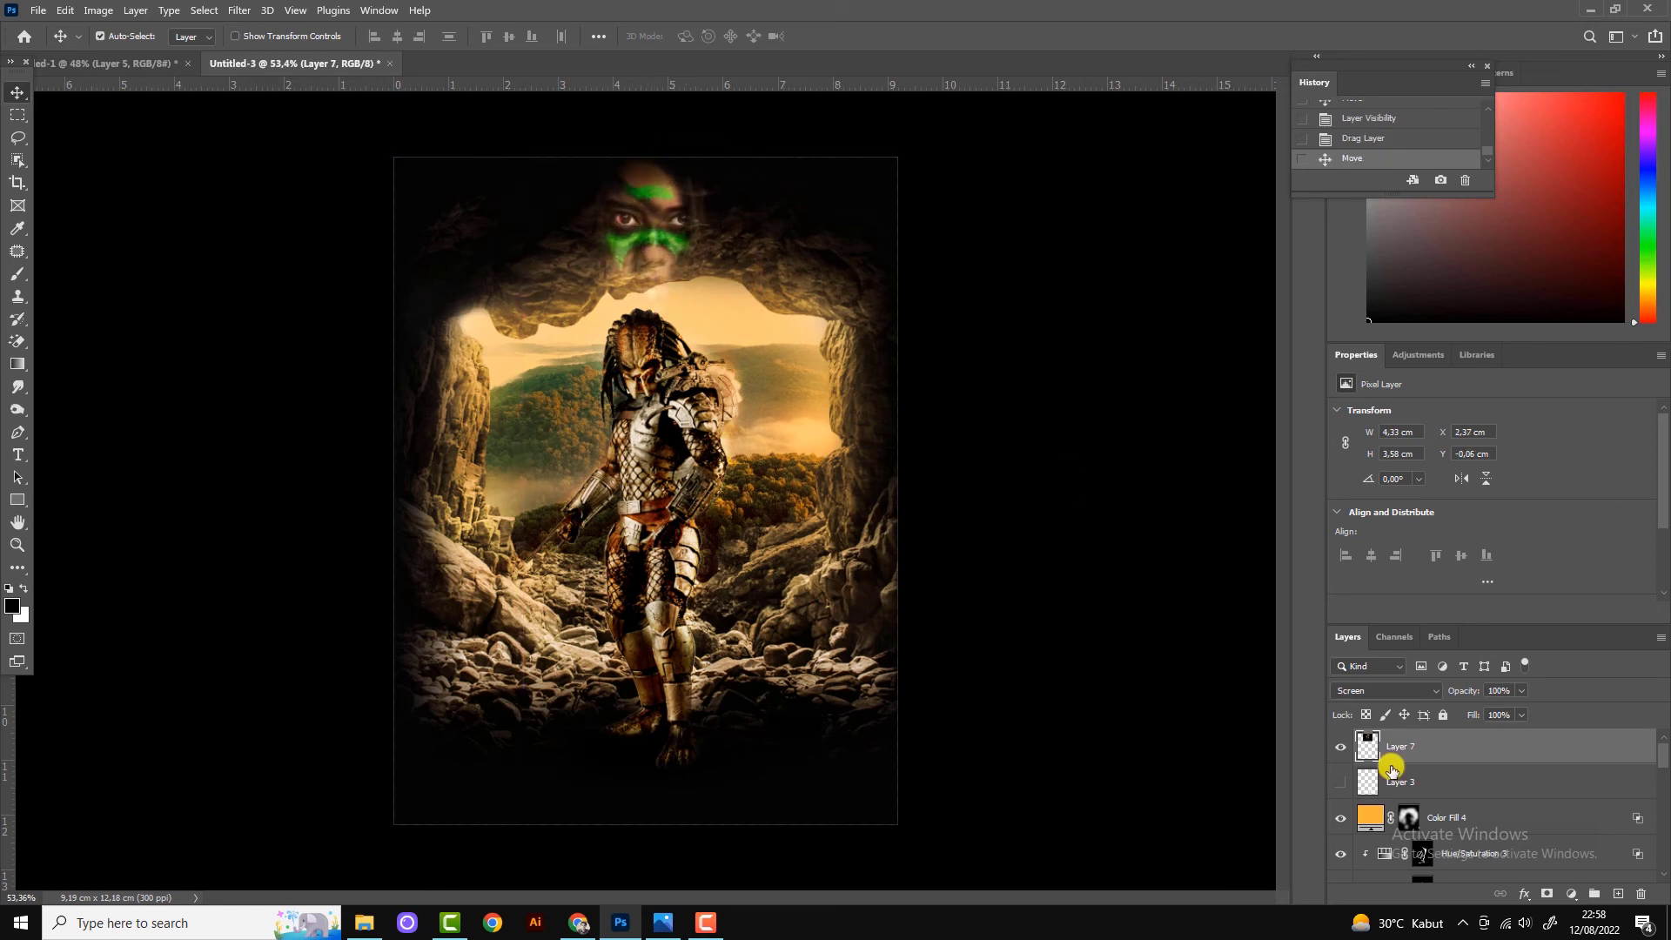
pyautogui.click(1341, 746)
# Above Color Fill 4, add a black Solid Color fill layer with an inverted mask.
pyautogui.scroll(-3, 1483, 821)
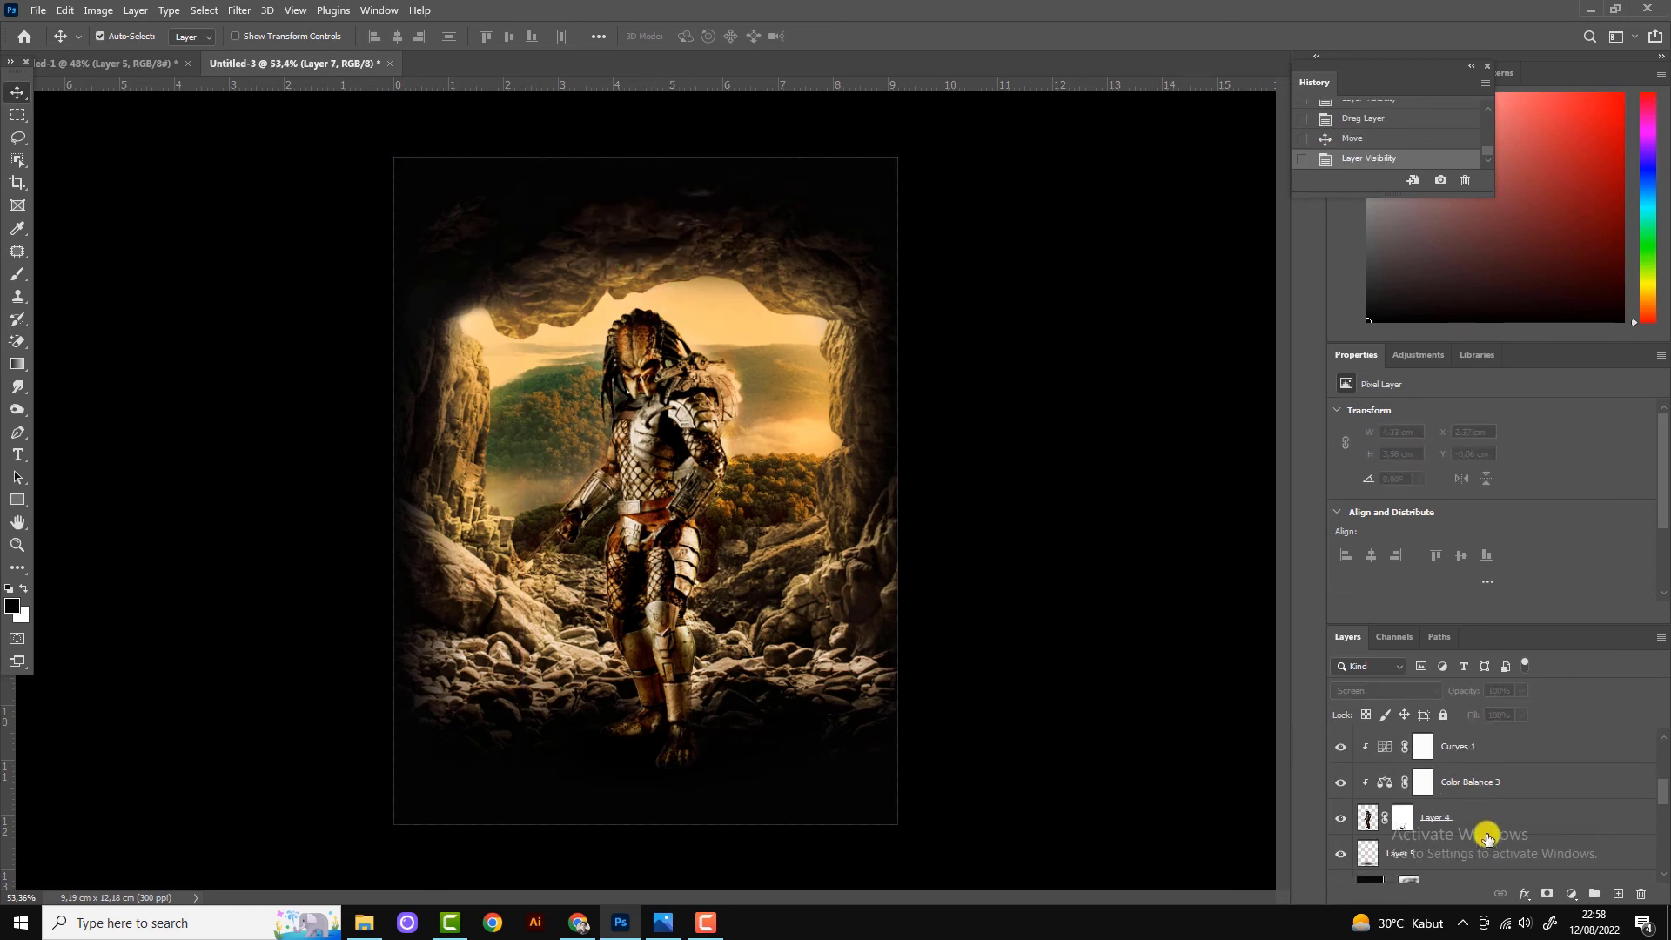
pyautogui.scroll(-3, 1471, 831)
pyautogui.click(1373, 834)
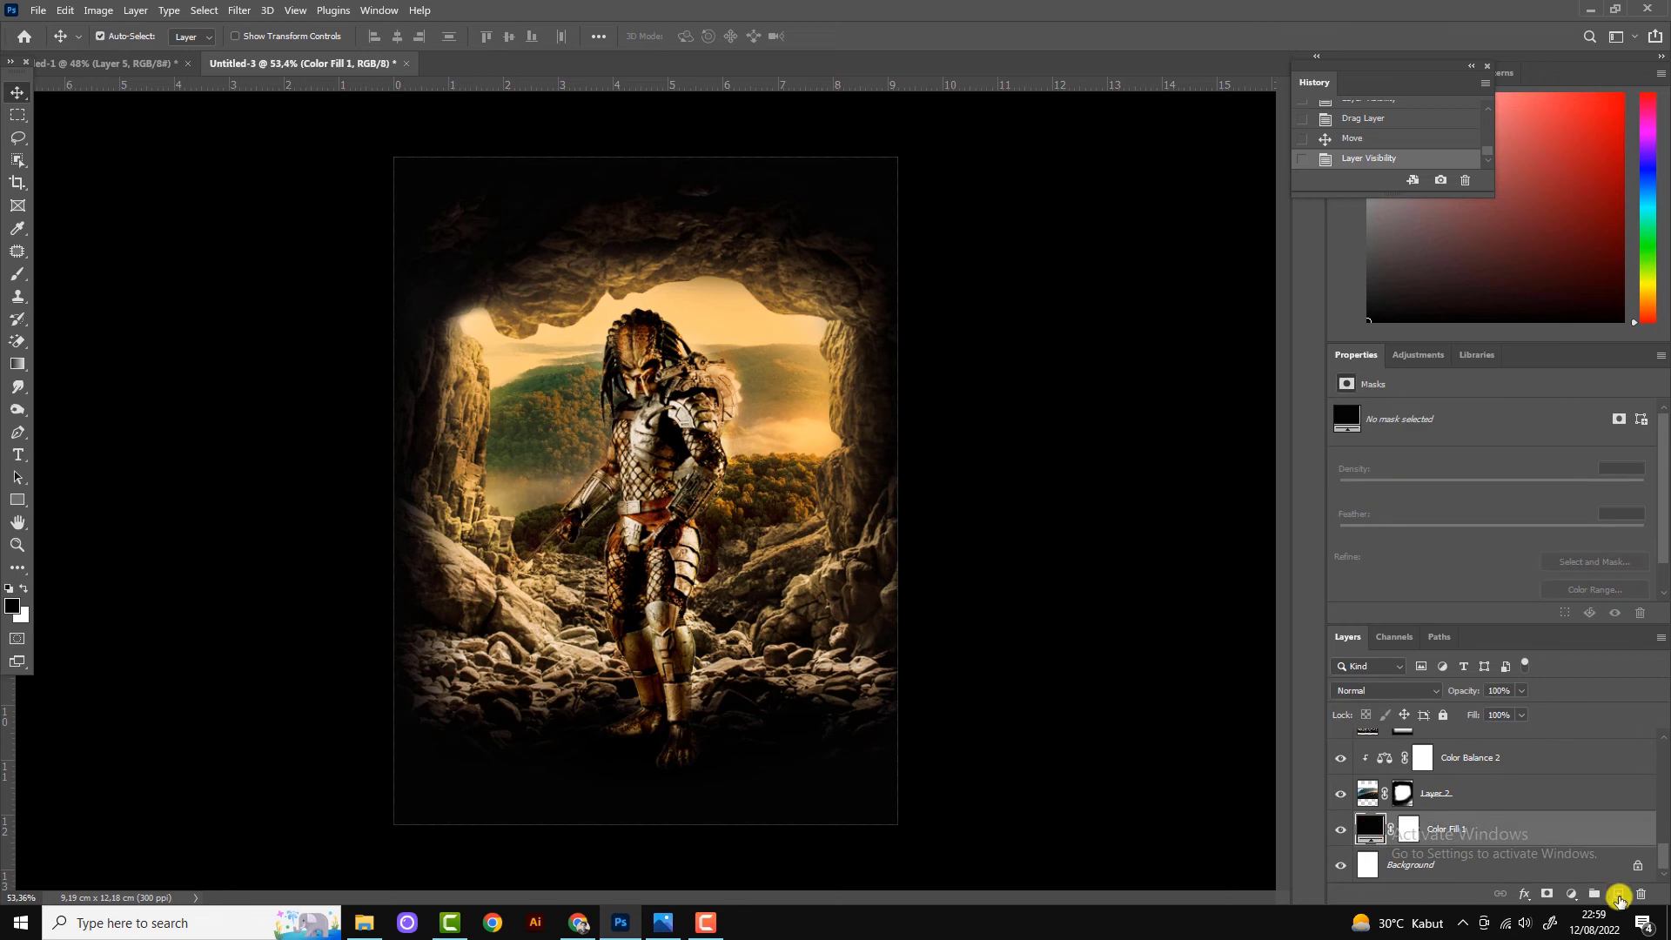
pyautogui.scroll(3, 1610, 818)
pyautogui.scroll(3, 1636, 757)
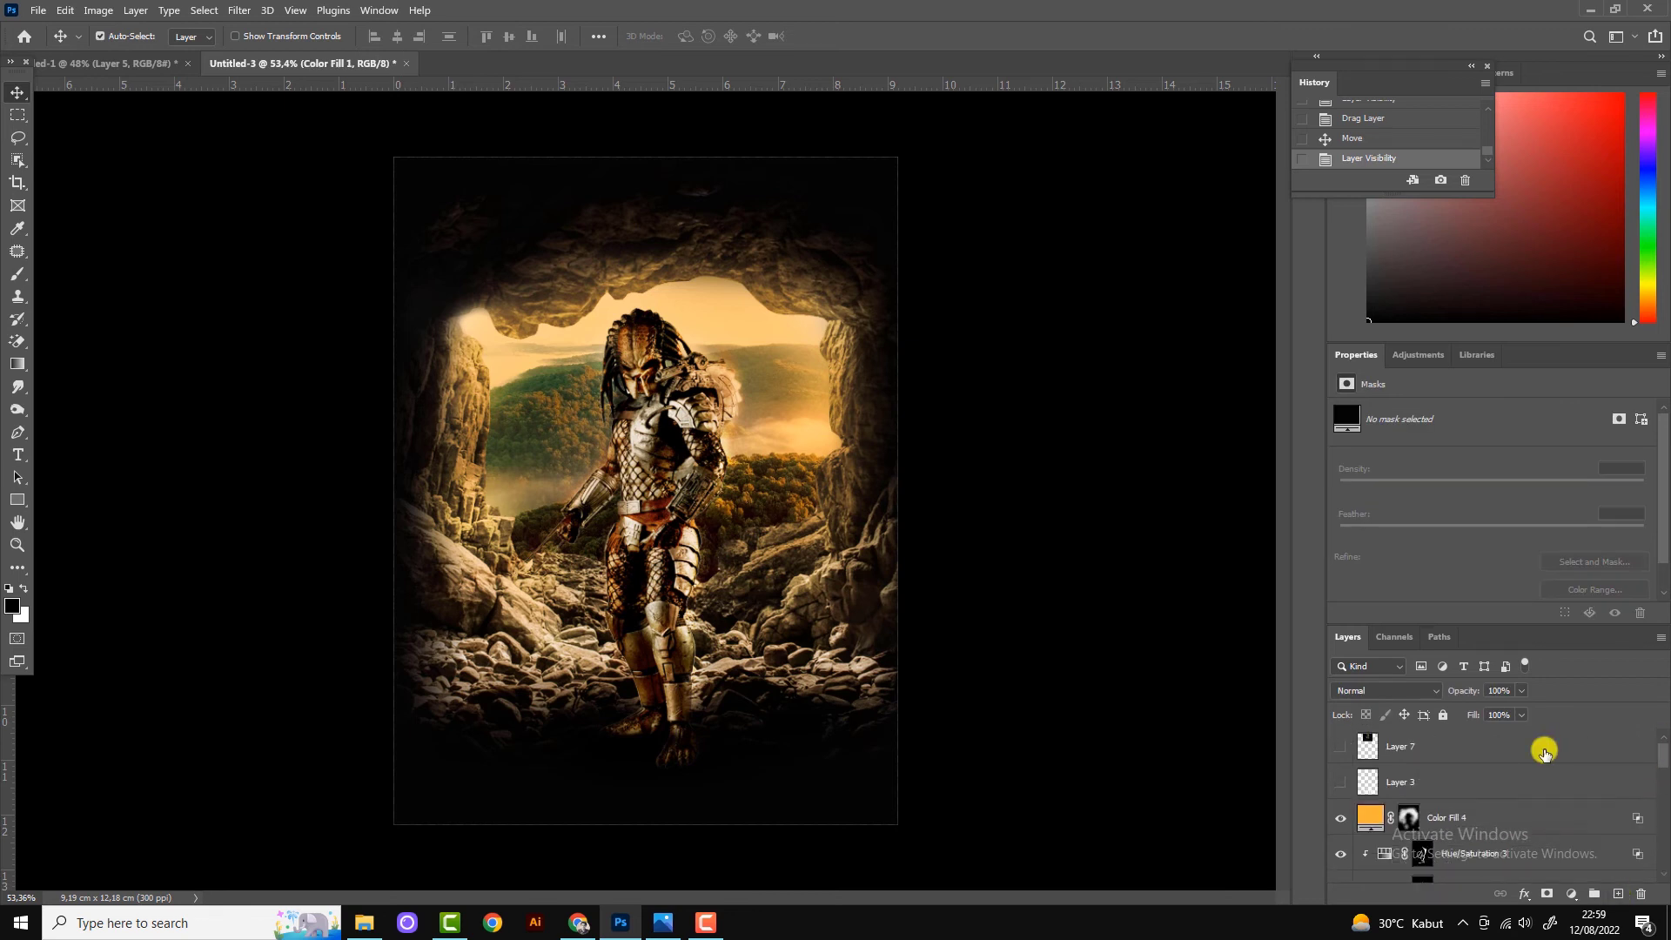
pyautogui.click(1497, 818)
pyautogui.click(1571, 893)
pyautogui.click(1566, 578)
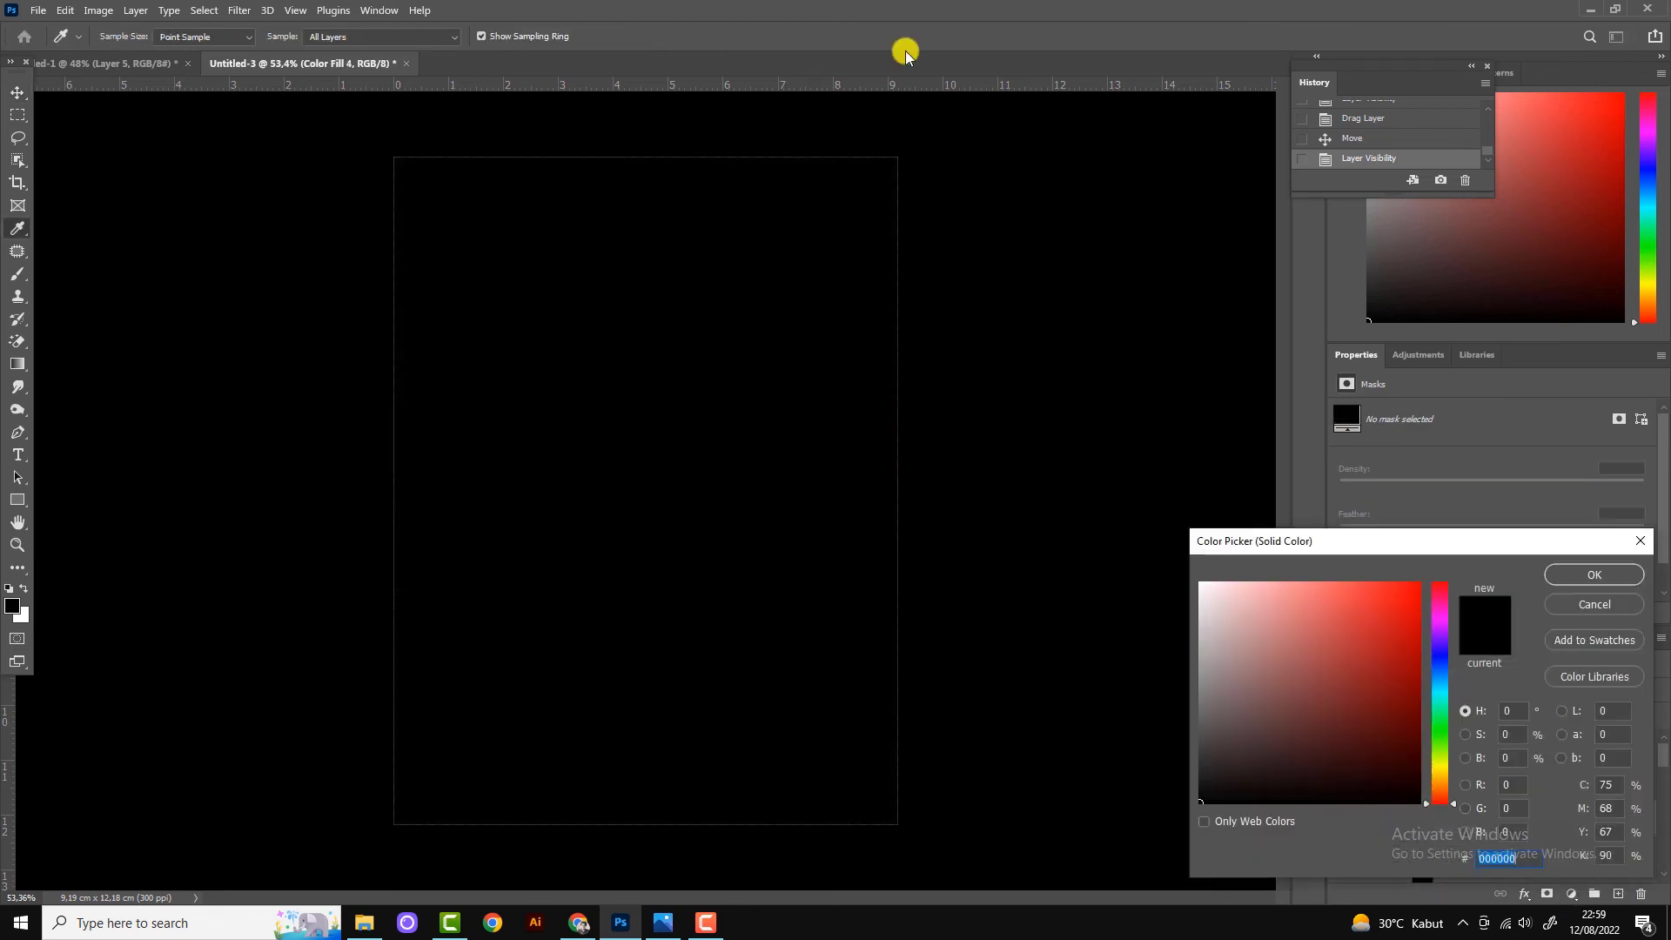
pyautogui.click(1586, 576)
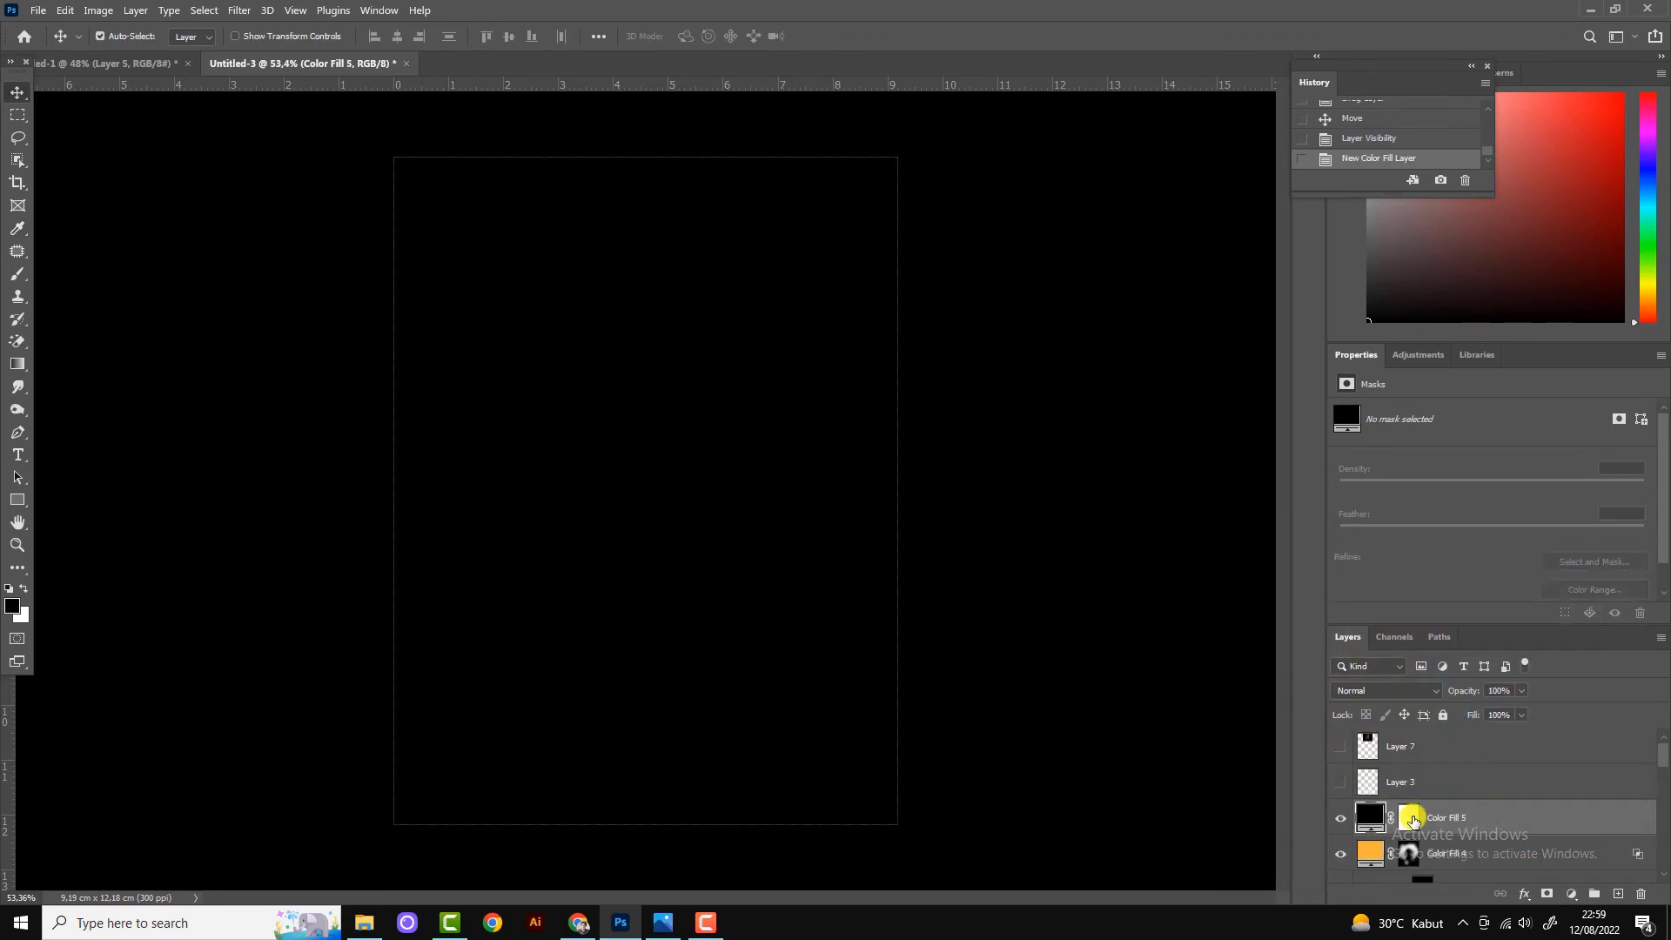
pyautogui.hotkey('ctrl', 'i')
# Paint the black fill onto the top, right and left edges, and show the face layer again.
pyautogui.click(17, 273)
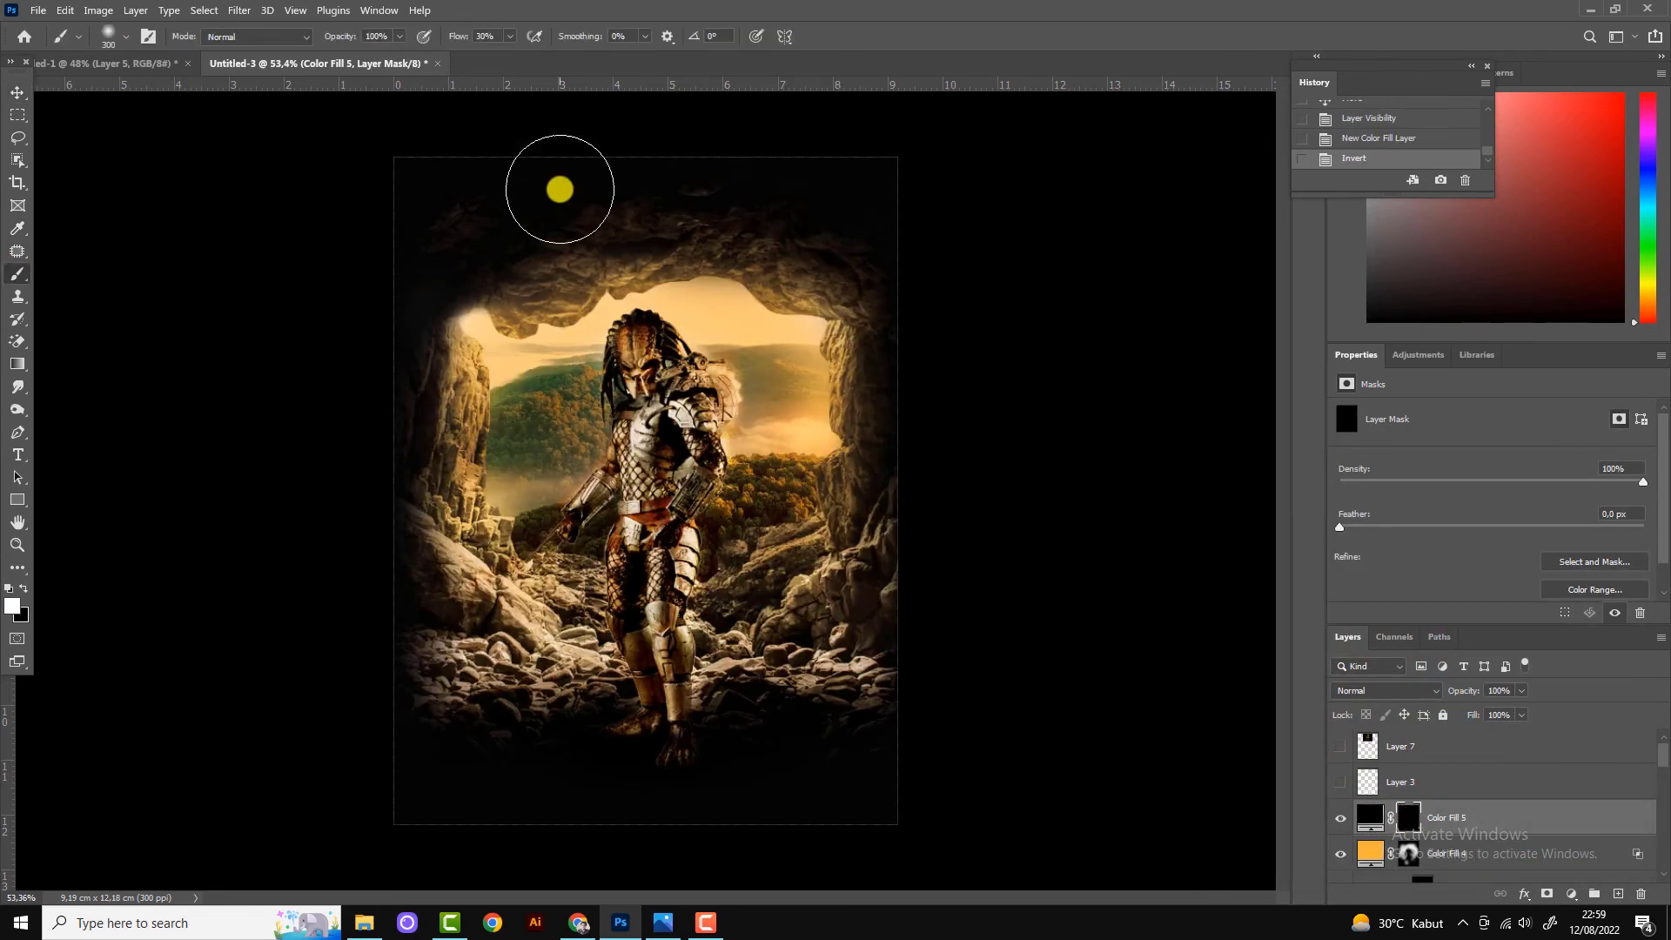
pyautogui.moveTo(556, 183)
pyautogui.mouseDown()
pyautogui.moveTo(870, 223)
pyautogui.moveTo(909, 410)
pyautogui.moveTo(914, 604)
pyautogui.mouseUp()
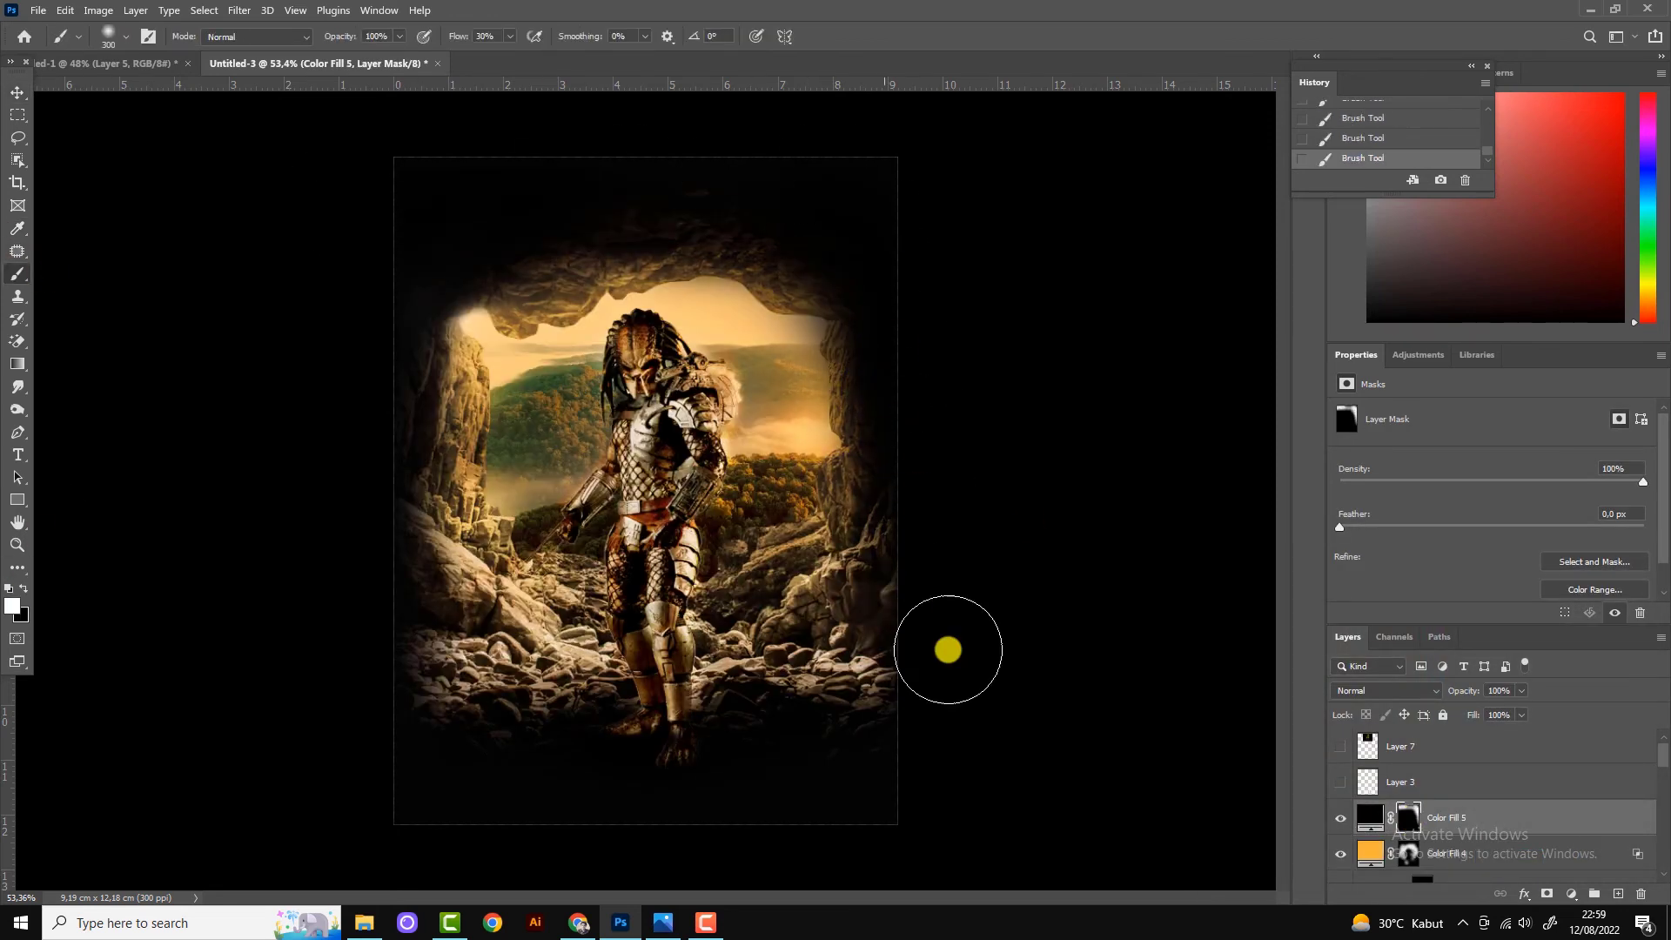
pyautogui.moveTo(828, 880); pyautogui.dragTo(474, 437)
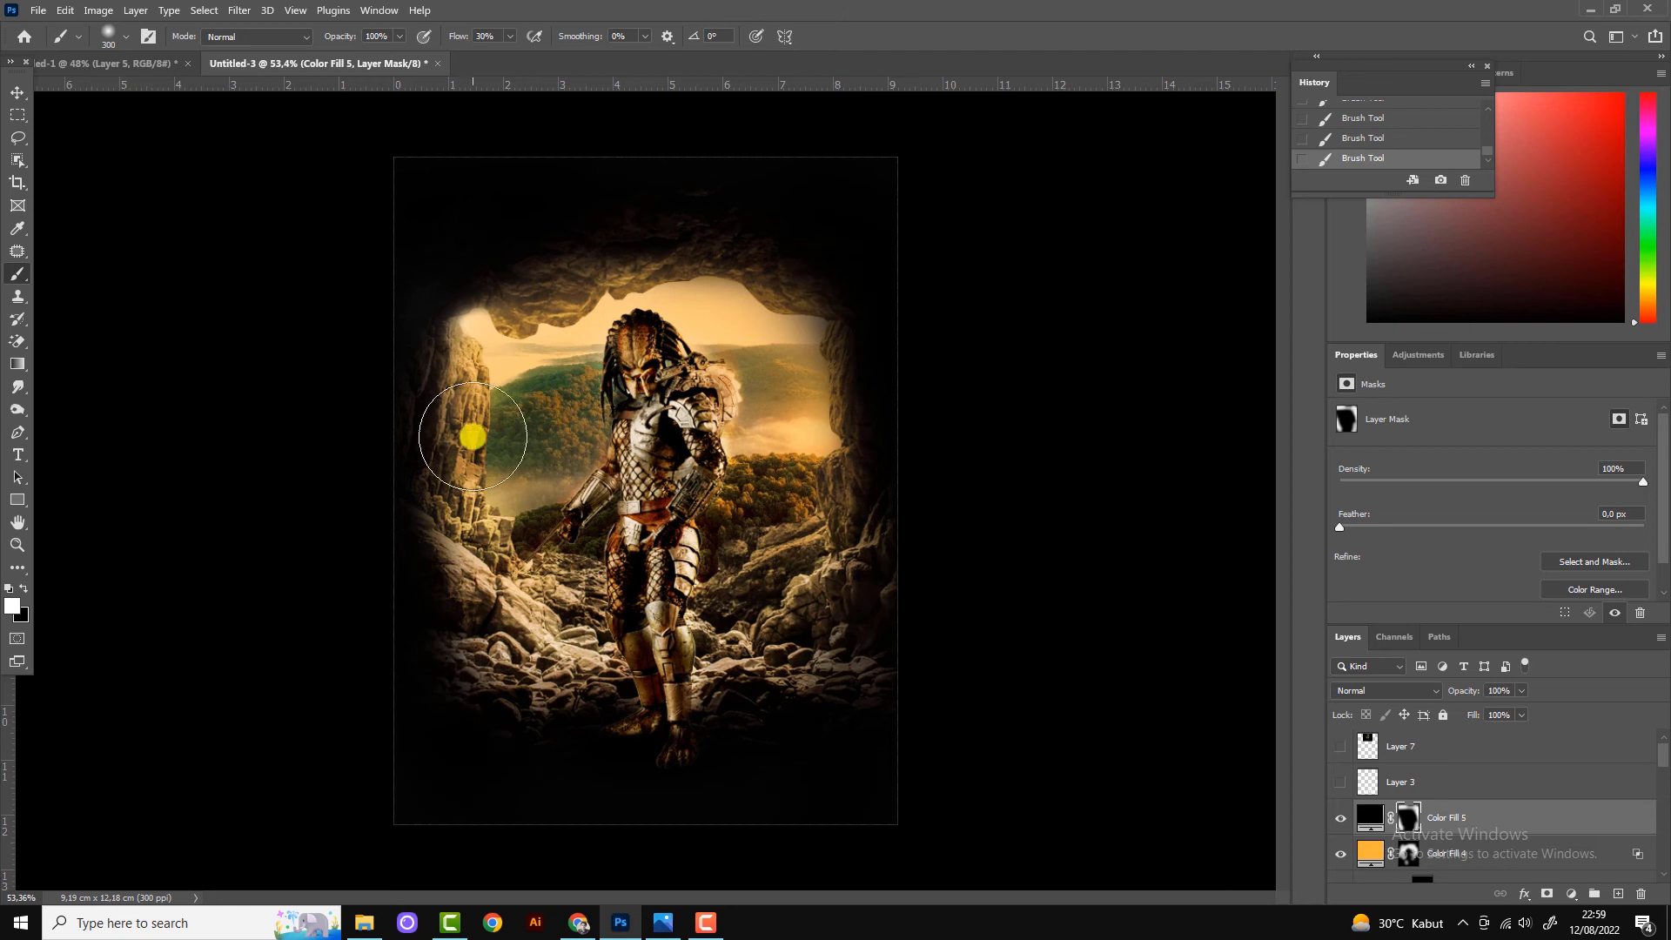
pyautogui.click(1340, 745)
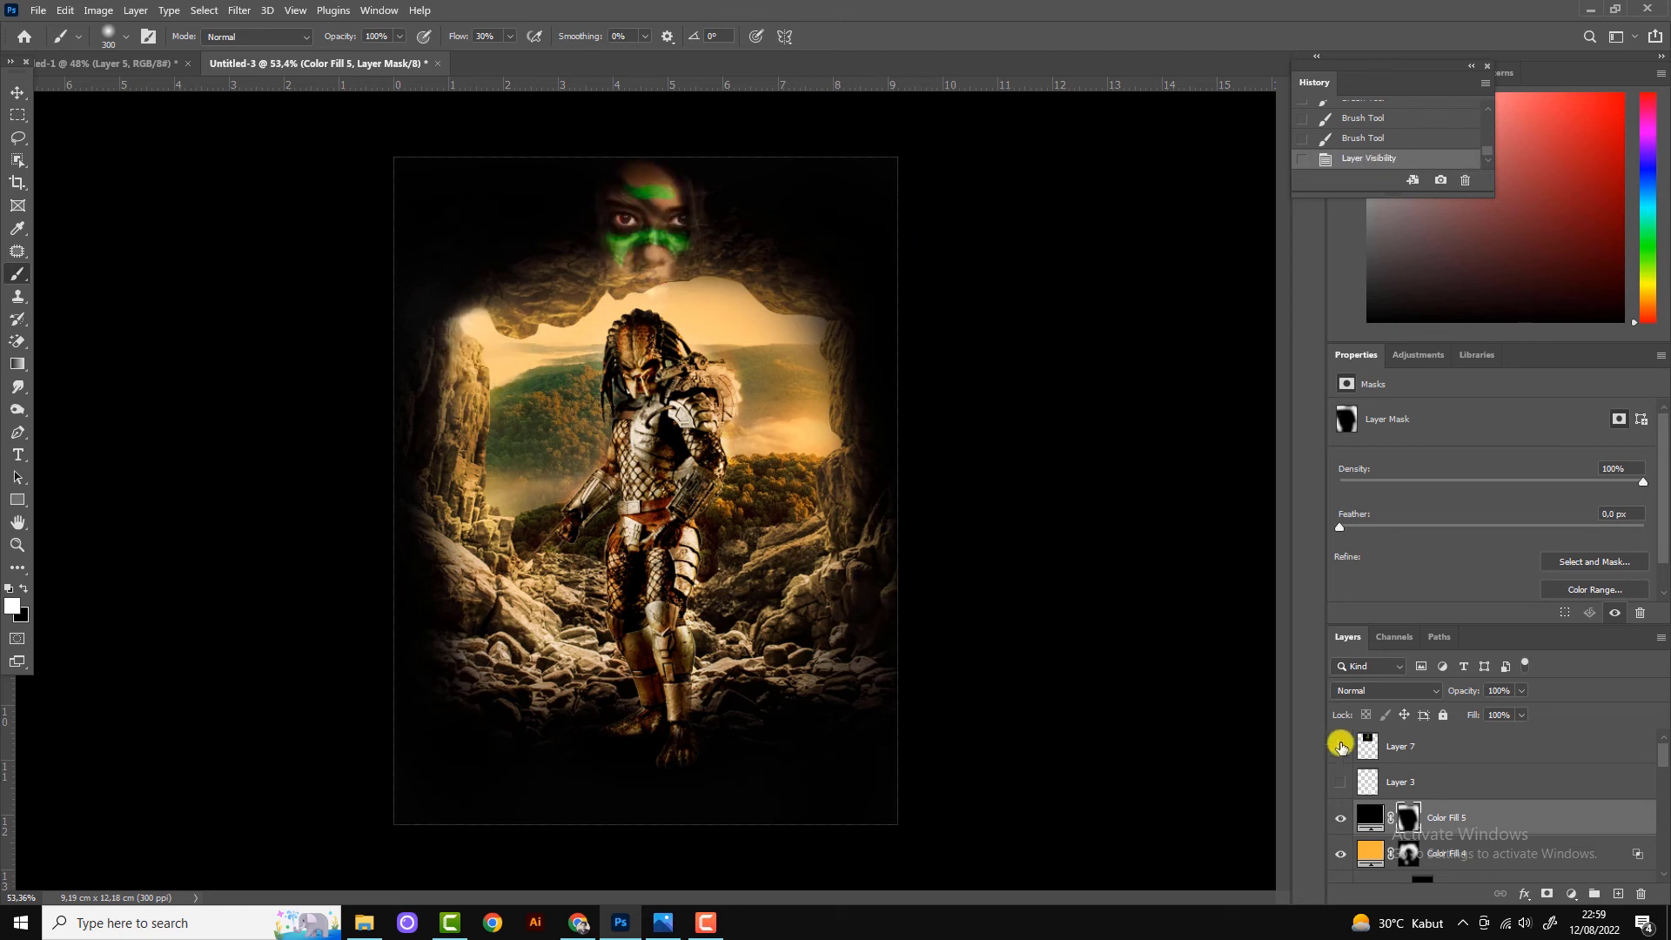
# Move the face layer to the top-right corner, rotate it slightly, and add a new adjustment layer.
pyautogui.click(18, 92)
pyautogui.moveTo(654, 200); pyautogui.dragTo(649, 177)
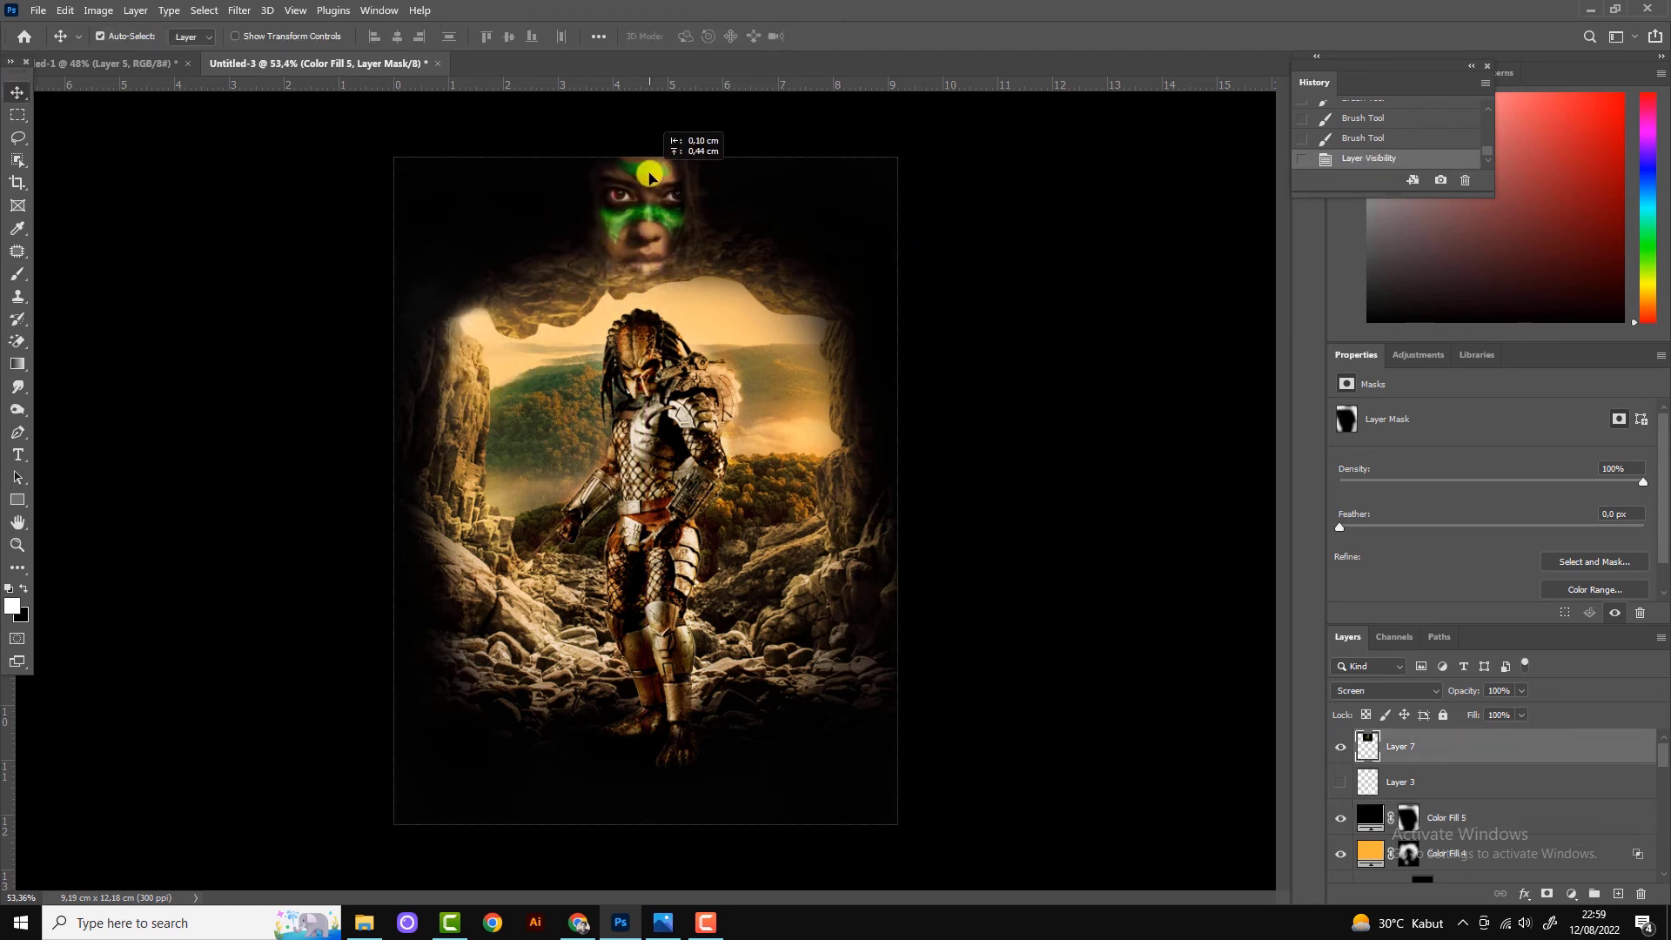
pyautogui.hotkey('ctrl', 't')
pyautogui.moveTo(651, 225); pyautogui.dragTo(851, 208)
pyautogui.moveTo(718, 323); pyautogui.dragTo(731, 324)
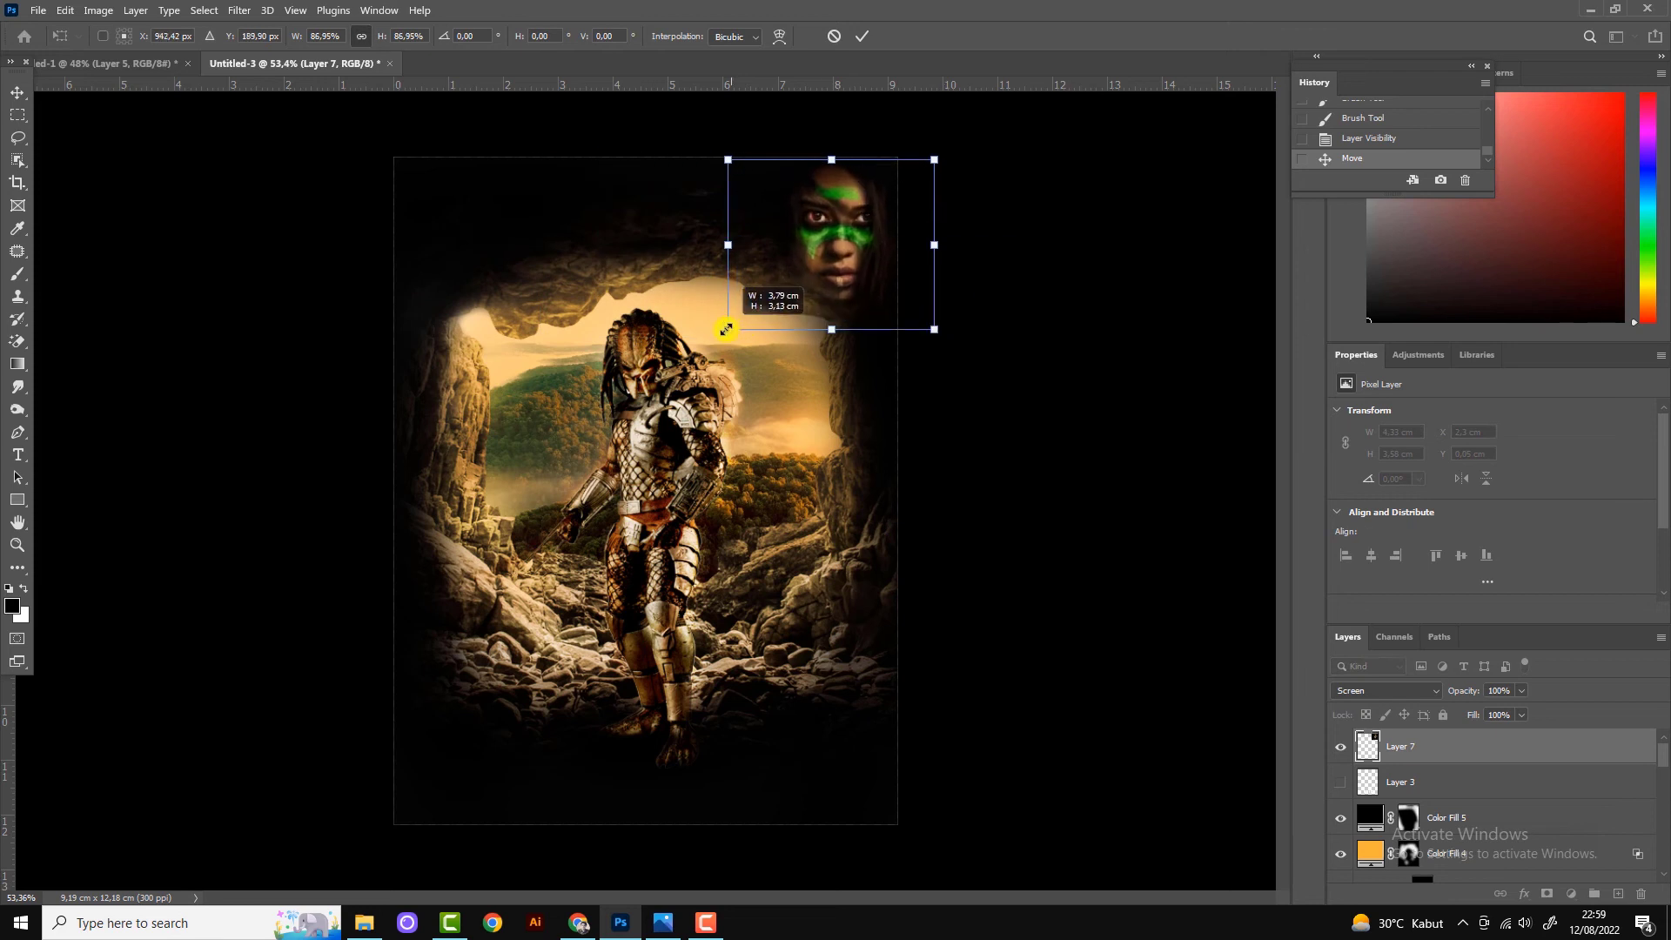
pyautogui.click(861, 36)
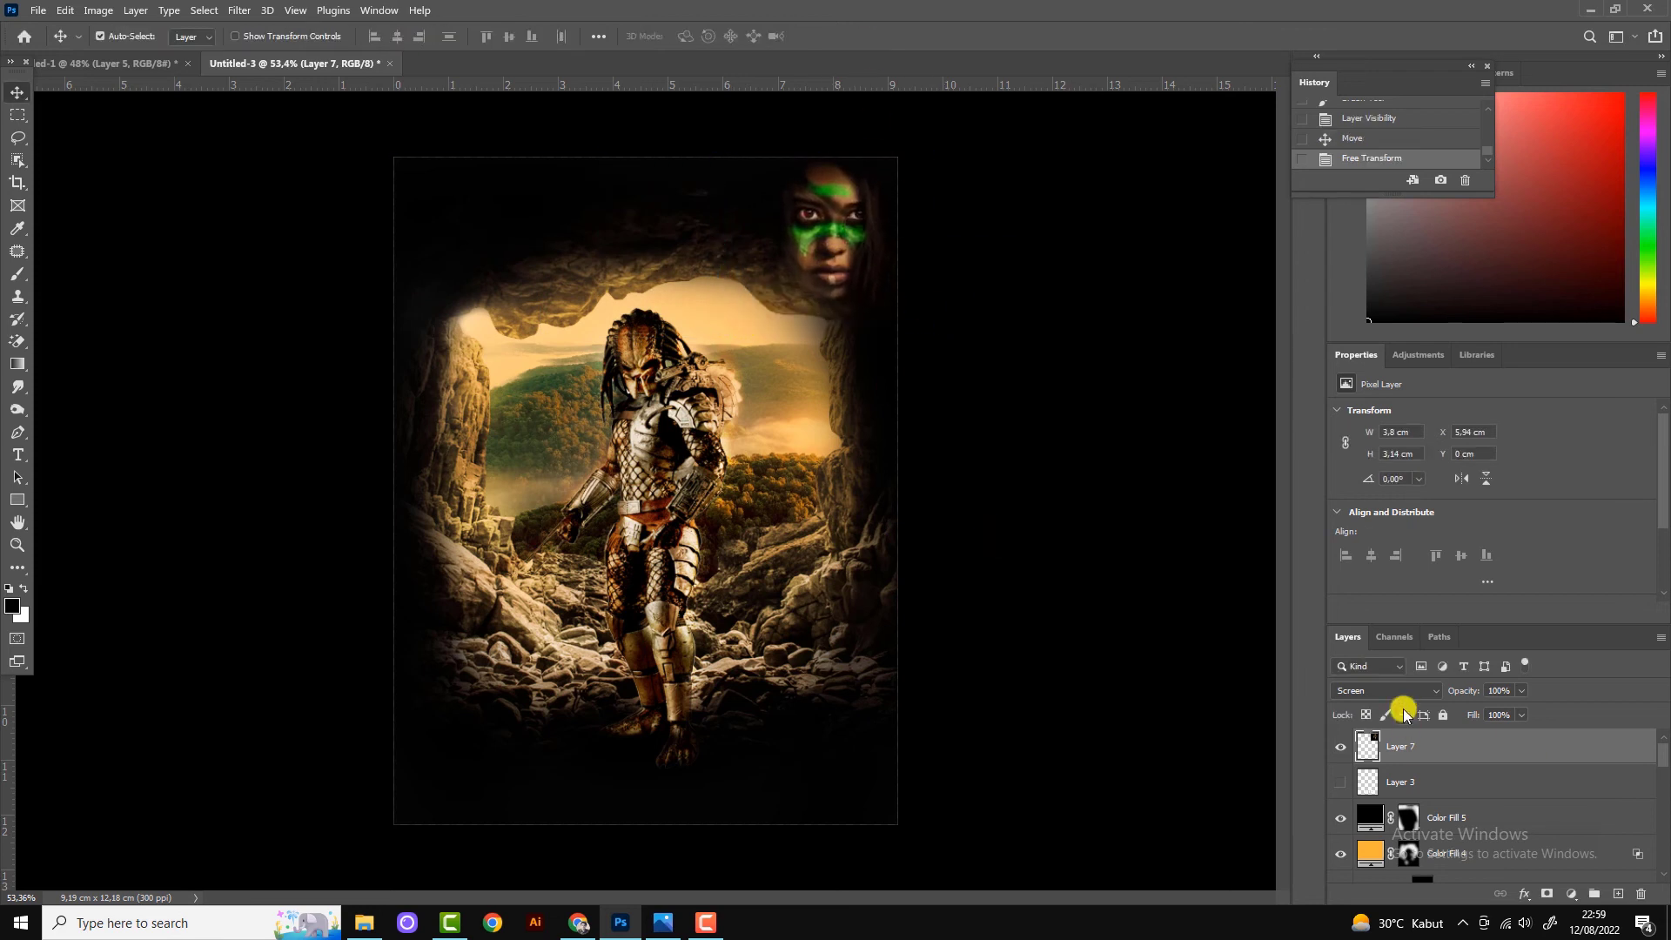
pyautogui.click(1571, 894)
# Add a Hue/Saturation layer clipped to the face, colorized with its hue shifted toward green.
pyautogui.click(1593, 712)
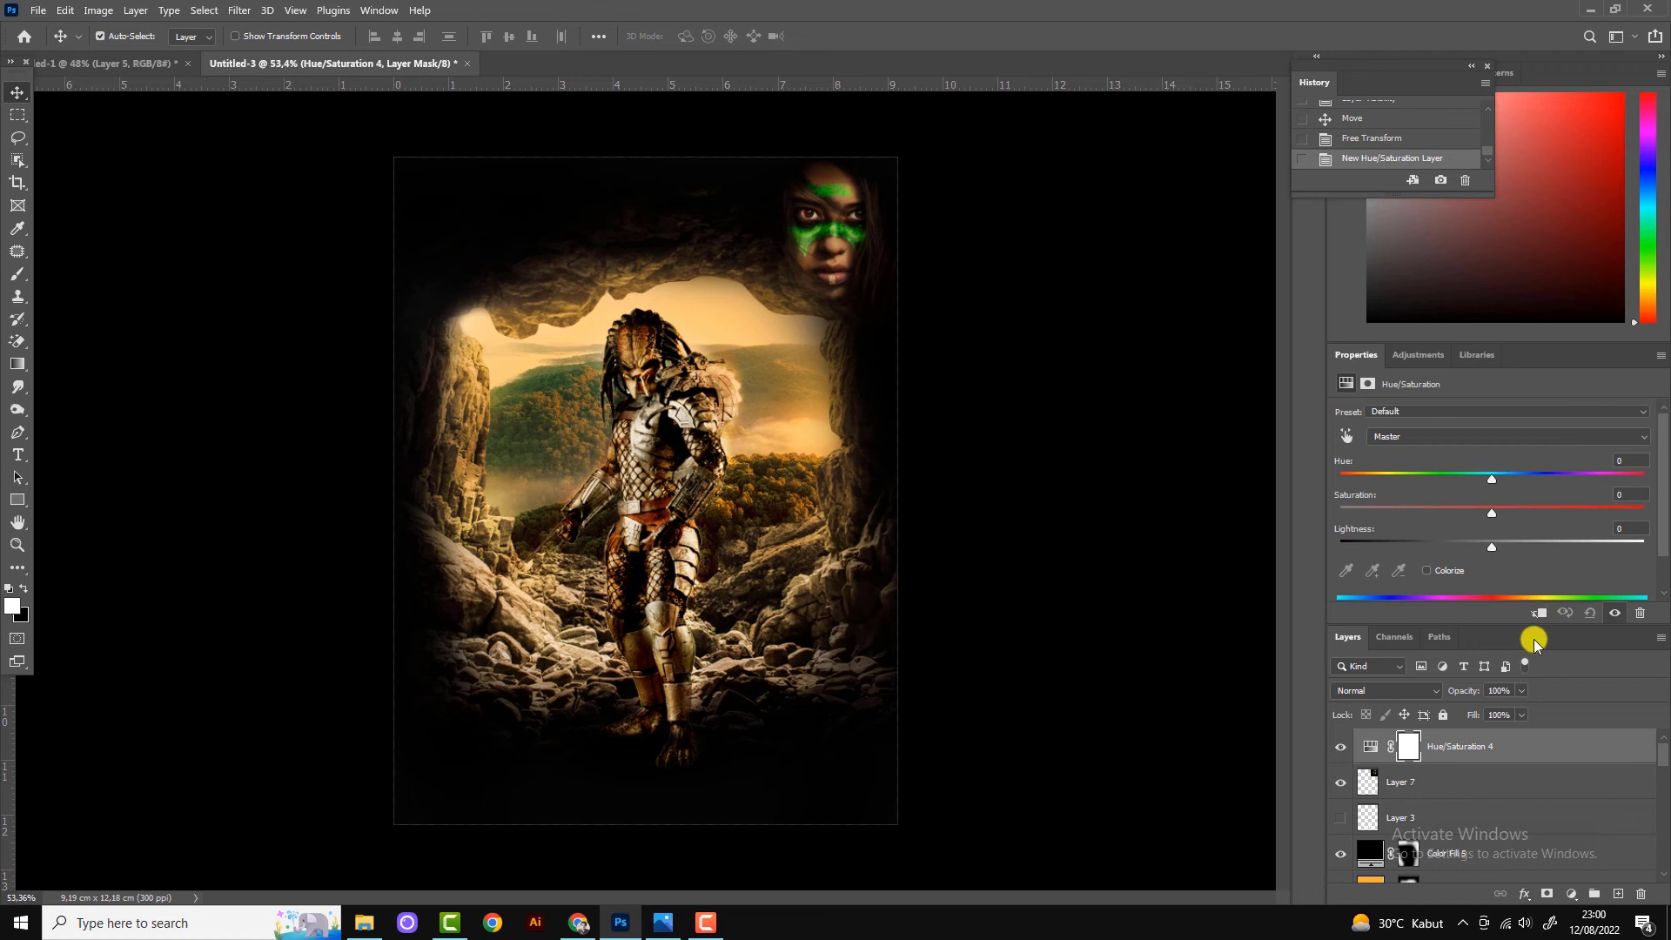
pyautogui.click(1538, 612)
pyautogui.click(1426, 571)
pyautogui.moveTo(1341, 477); pyautogui.dragTo(1408, 484)
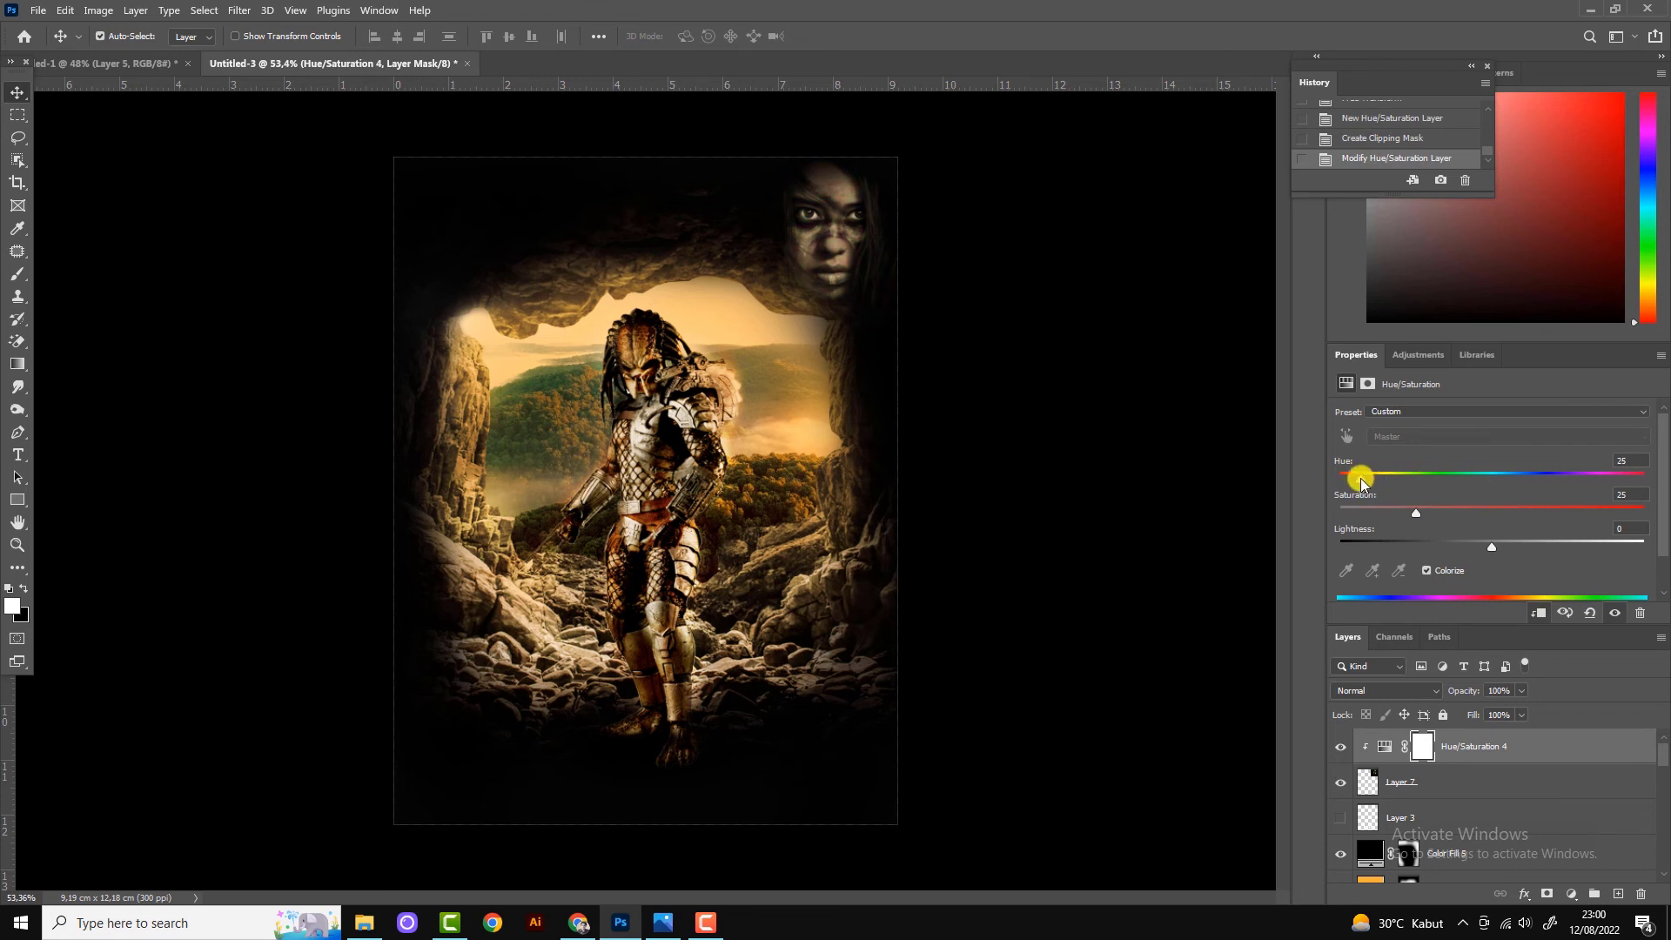
pyautogui.moveTo(1492, 547)
pyautogui.mouseDown()
pyautogui.moveTo(1537, 545)
pyautogui.moveTo(1492, 547)
pyautogui.mouseUp()
pyautogui.moveTo(1381, 478); pyautogui.dragTo(1406, 477)
# Keep Normal blending, lower the tint's opacity, and toggle the face layer to compare.
pyautogui.click(1386, 691)
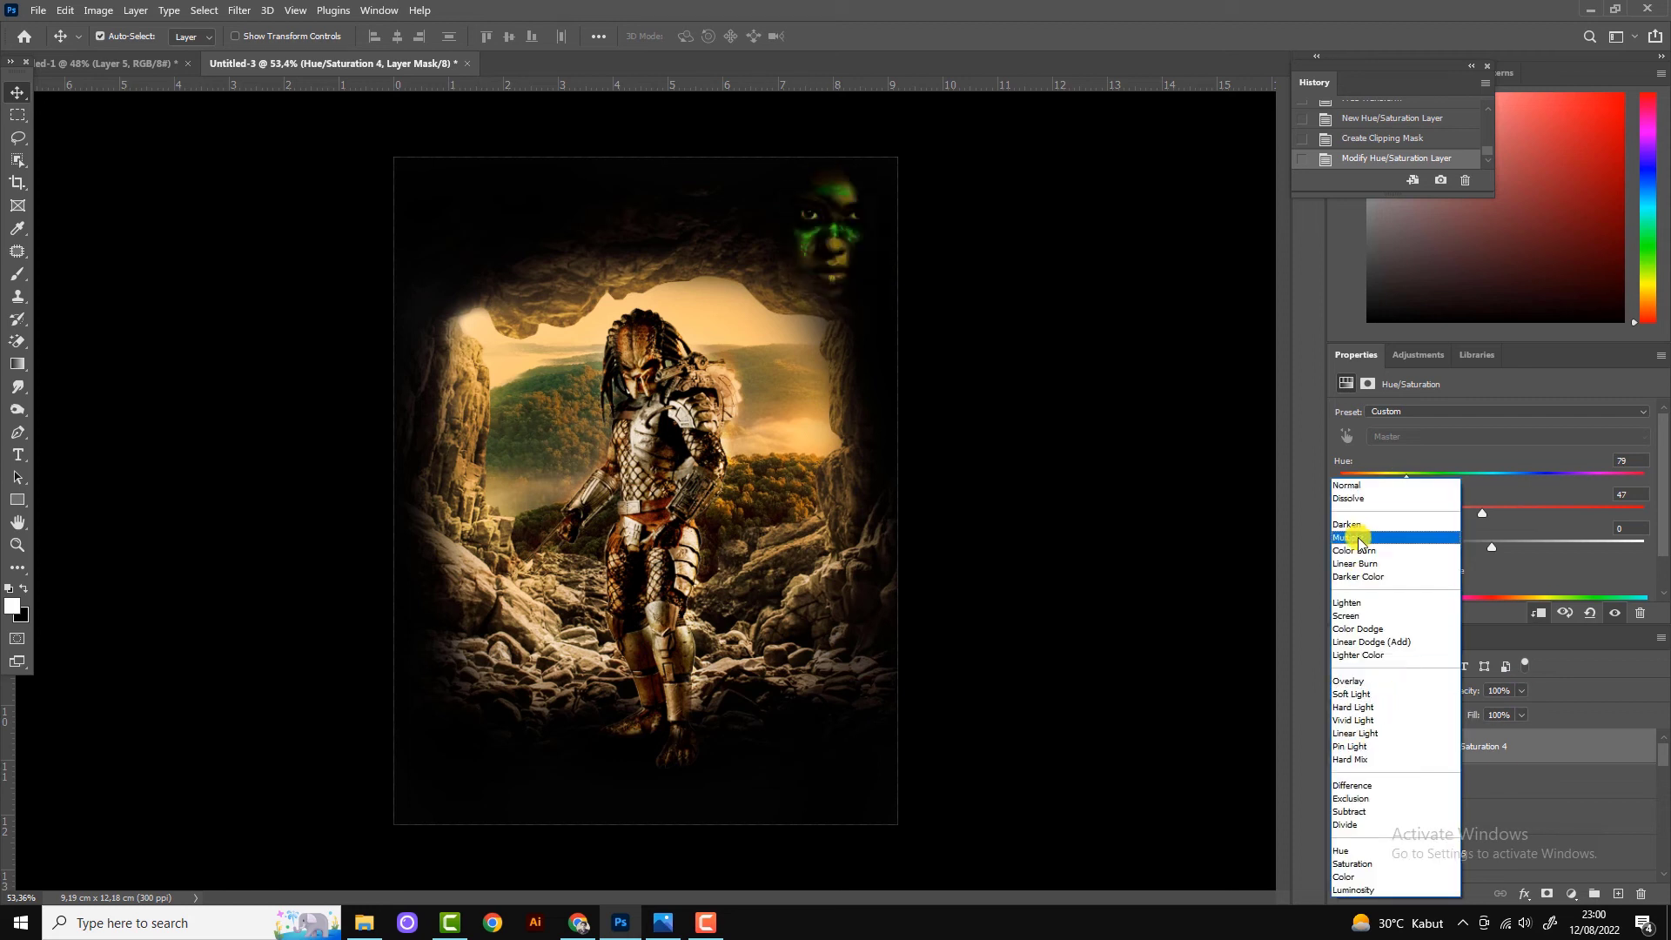
pyautogui.press('Escape')
pyautogui.click(1521, 690)
pyautogui.moveTo(1525, 709); pyautogui.dragTo(1462, 715)
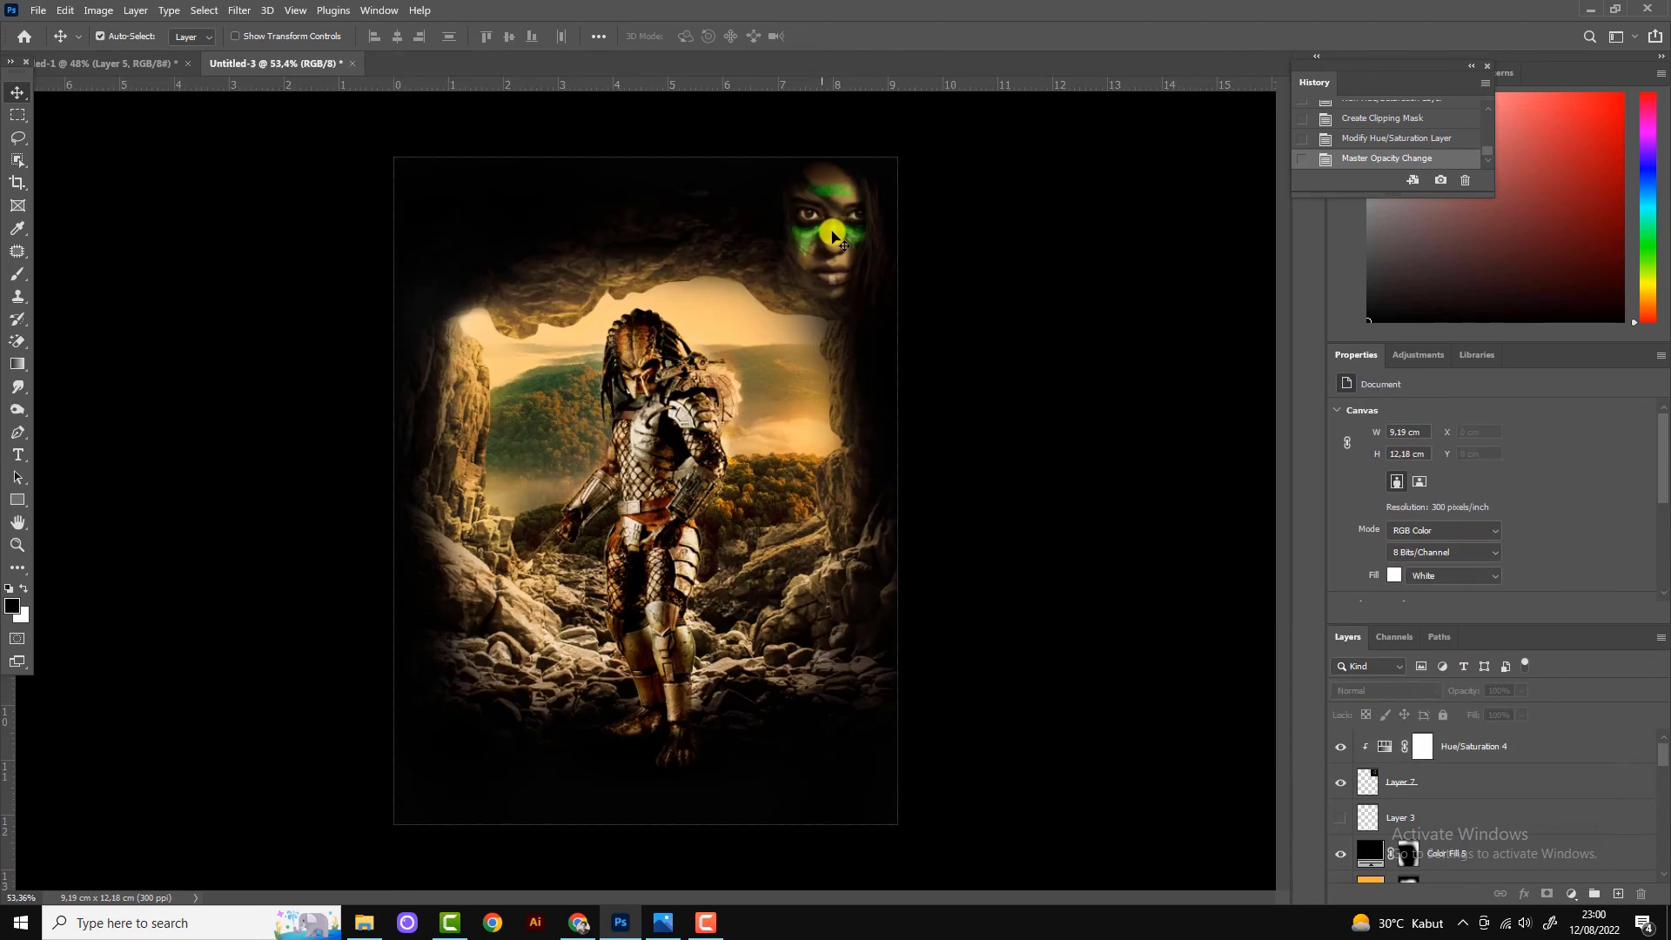
pyautogui.click(1402, 781)
pyautogui.click(1340, 782)
pyautogui.click(1341, 782)
pyautogui.scroll(-1, 627, 615)
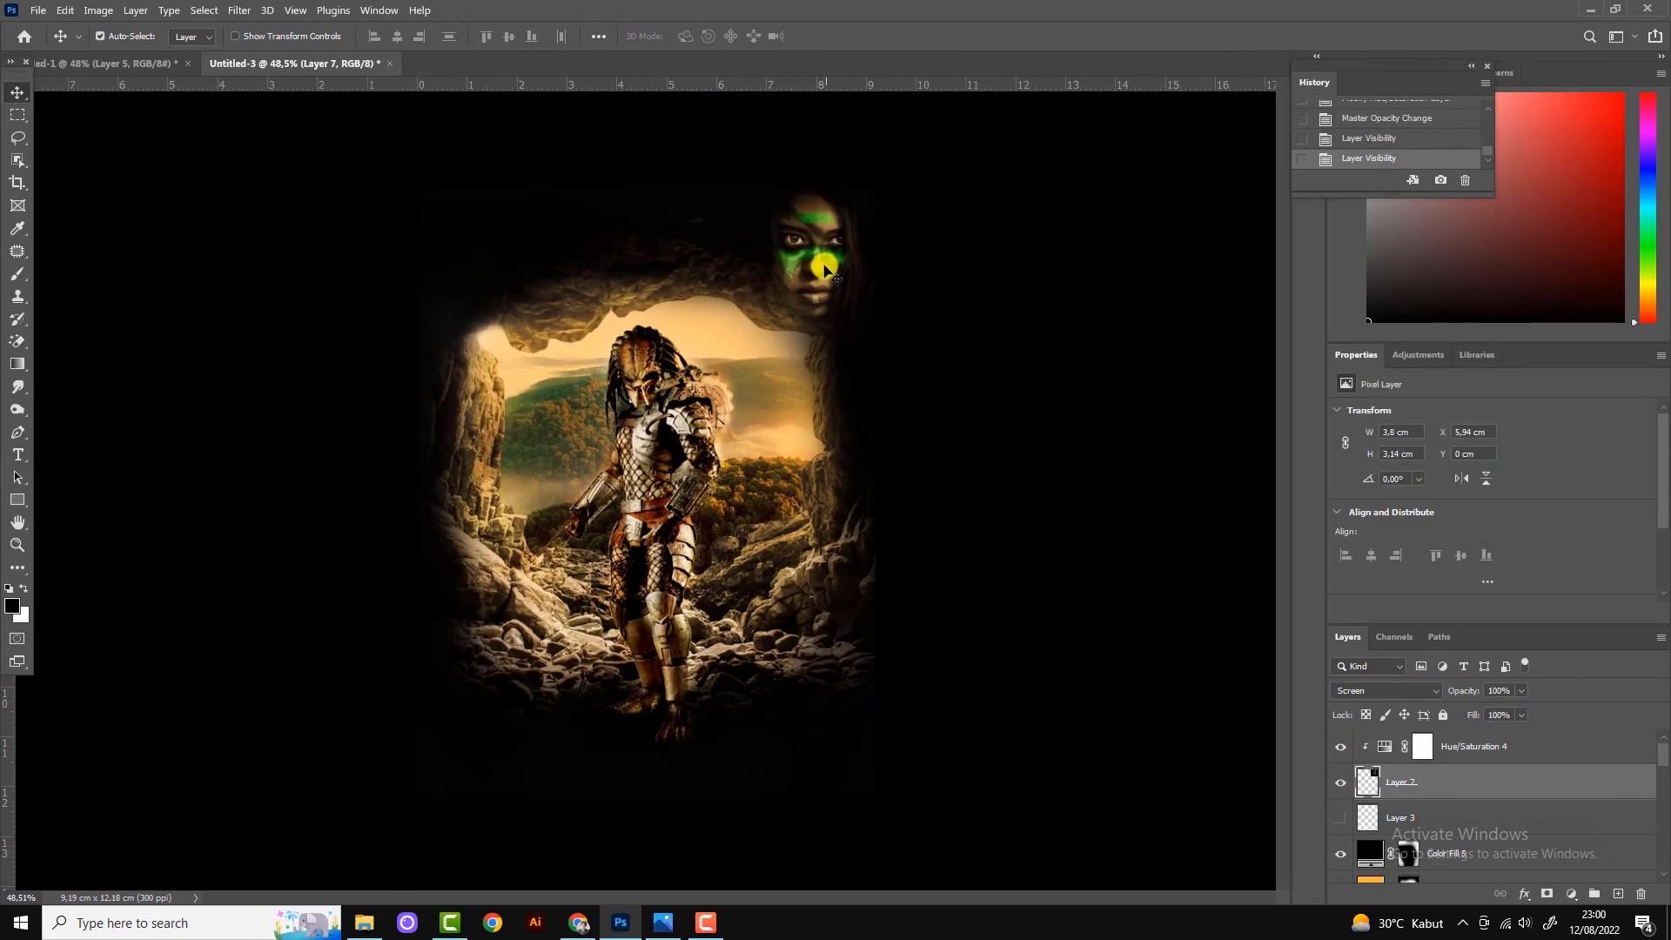
# Hide the face overlay and bring the warrior woman from Untitled-1 in, left of the Predator.
pyautogui.click(1341, 774)
pyautogui.click(758, 616)
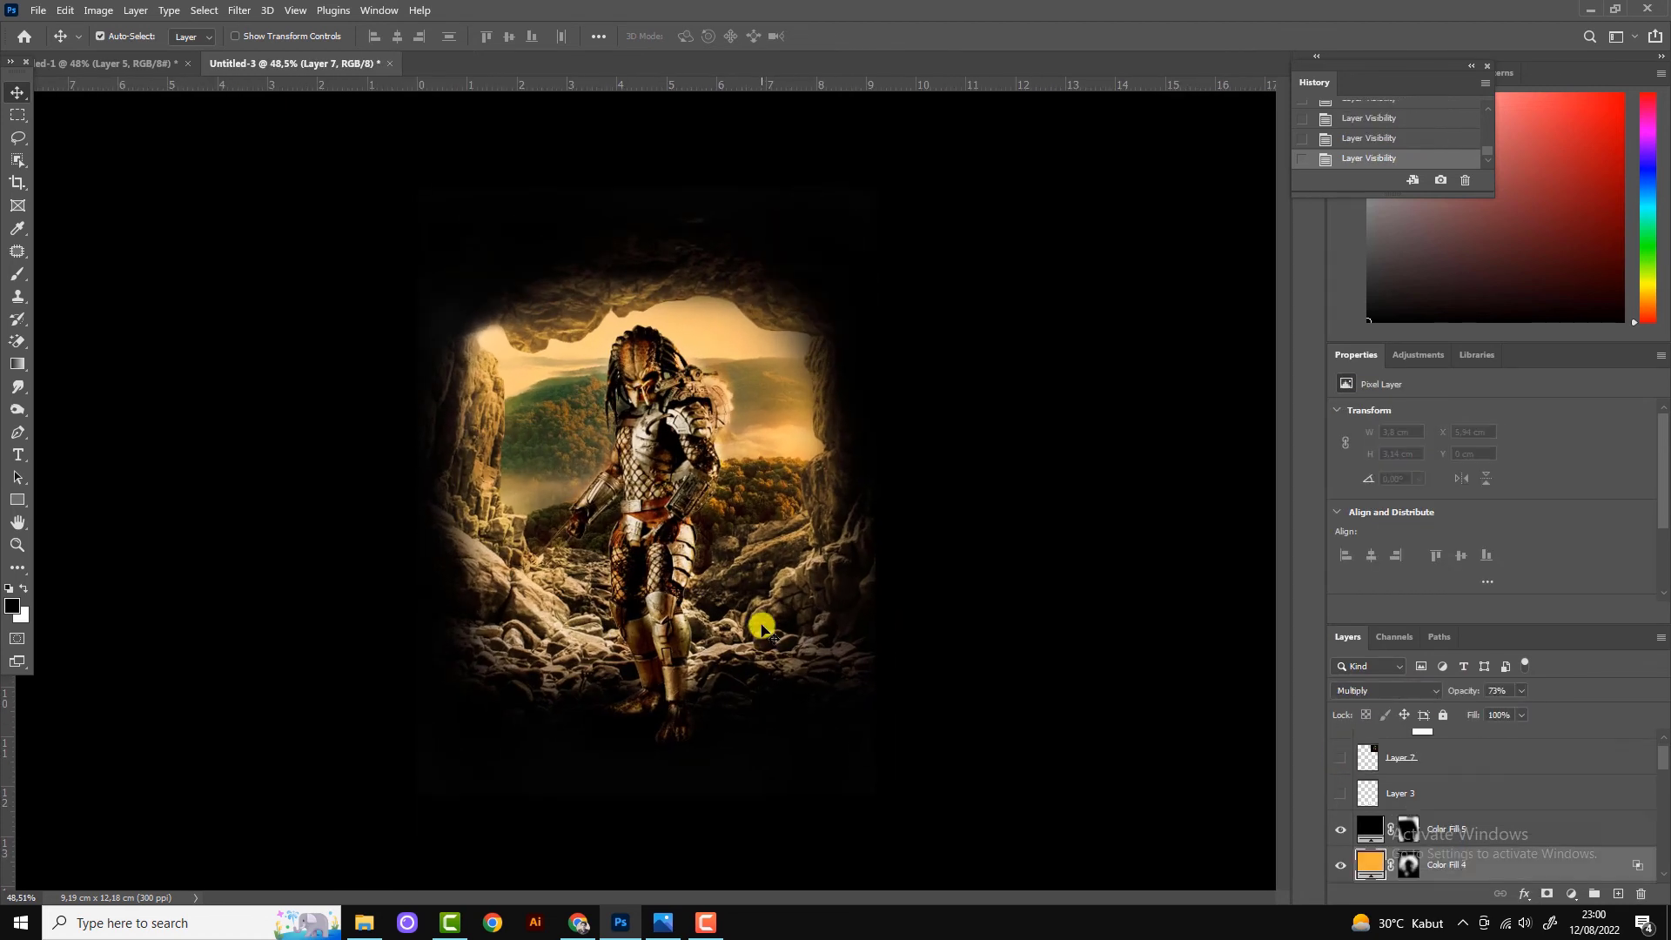
pyautogui.hotkey('ctrl', 'Tab')
pyautogui.moveTo(769, 522); pyautogui.dragTo(540, 477)
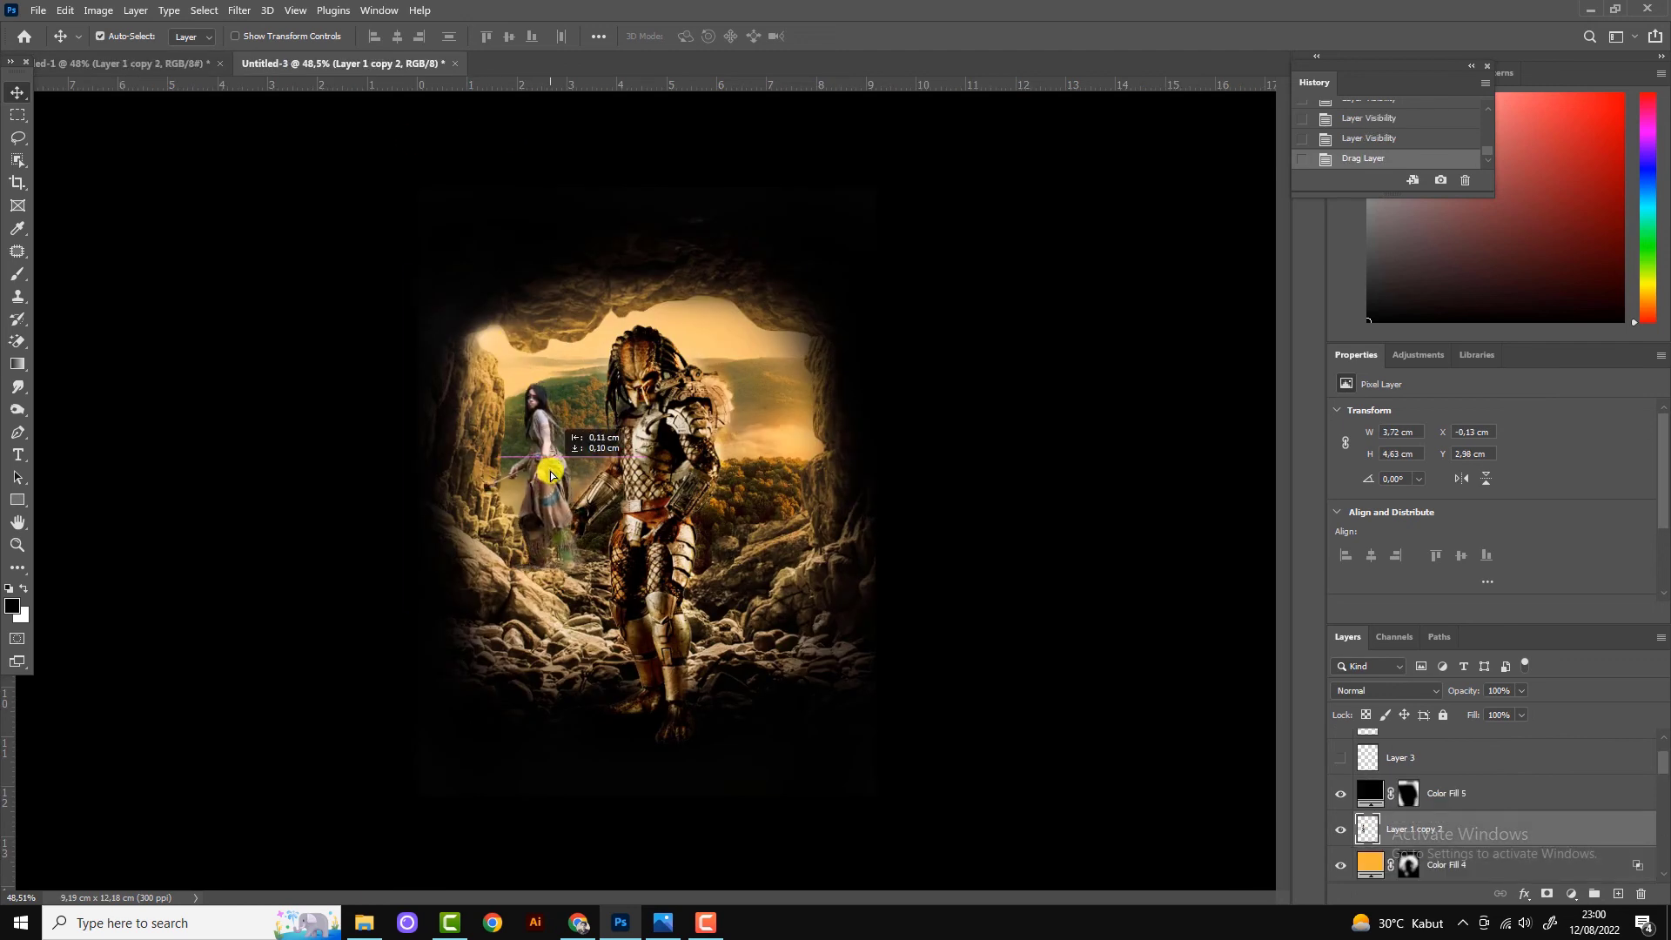
pyautogui.moveTo(665, 452); pyautogui.dragTo(659, 459)
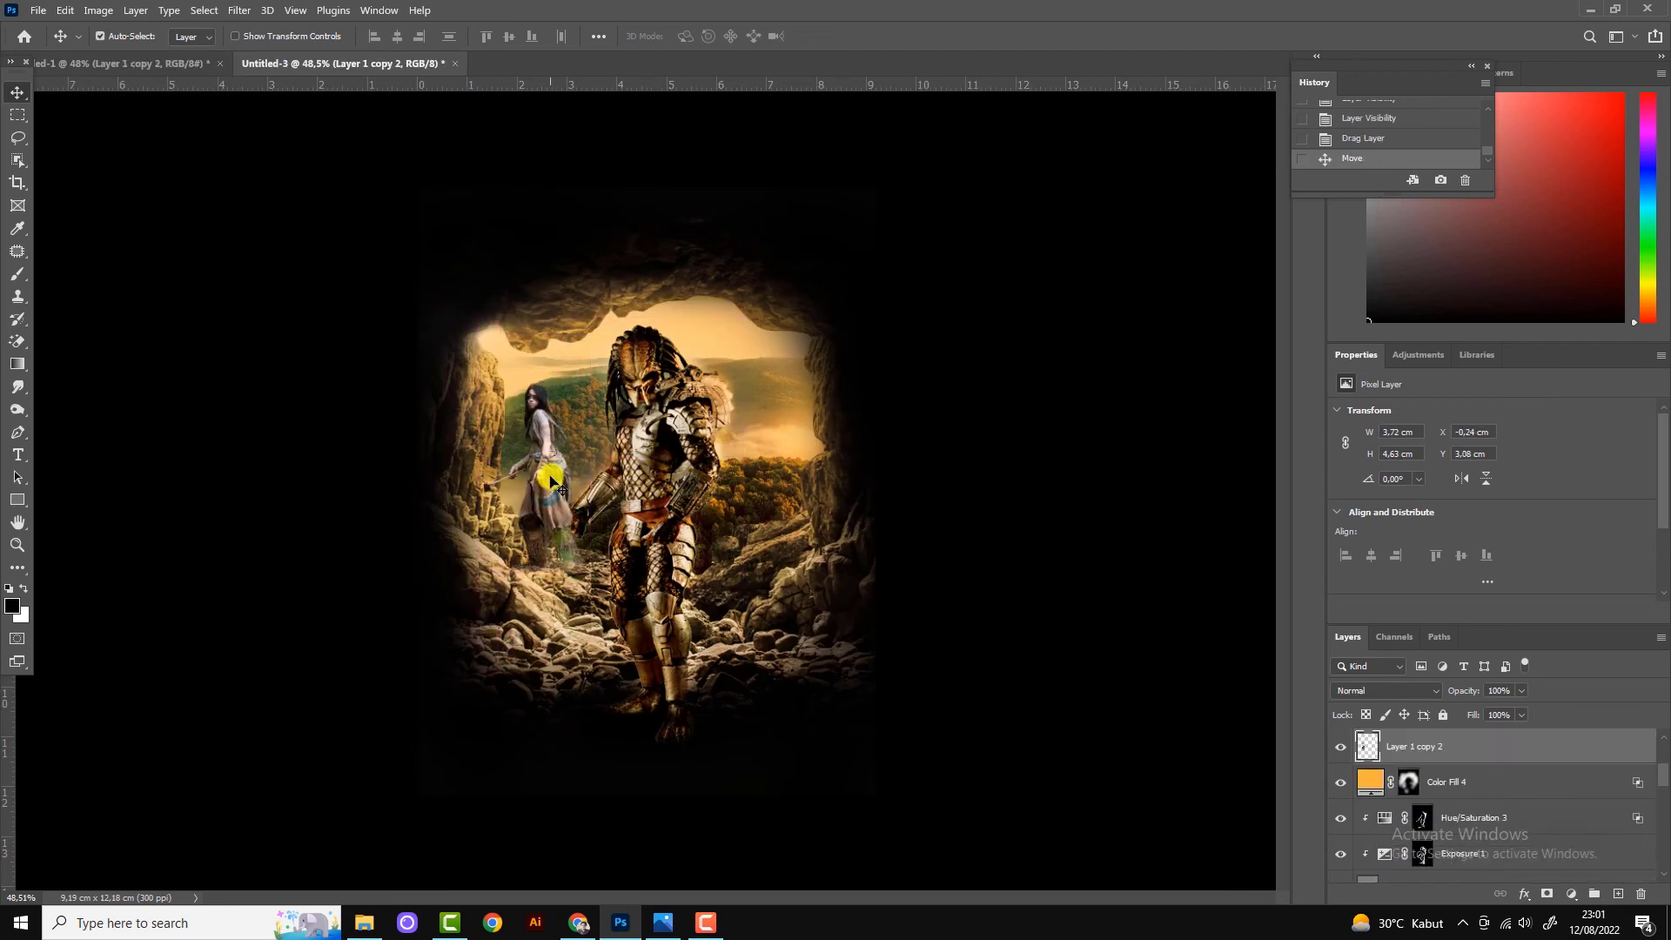
# Scale the warrior woman down to about 90% and fine-tune her position.
pyautogui.hotkey('ctrl', 't')
pyautogui.moveTo(590, 342); pyautogui.dragTo(570, 364)
pyautogui.moveTo(539, 452)
pyautogui.mouseDown()
pyautogui.moveTo(560, 448)
pyautogui.moveTo(526, 455)
pyautogui.mouseUp()
pyautogui.click(861, 35)
pyautogui.keyDown('alt'); pyautogui.scroll(5, 534, 449); pyautogui.keyUp('alt')
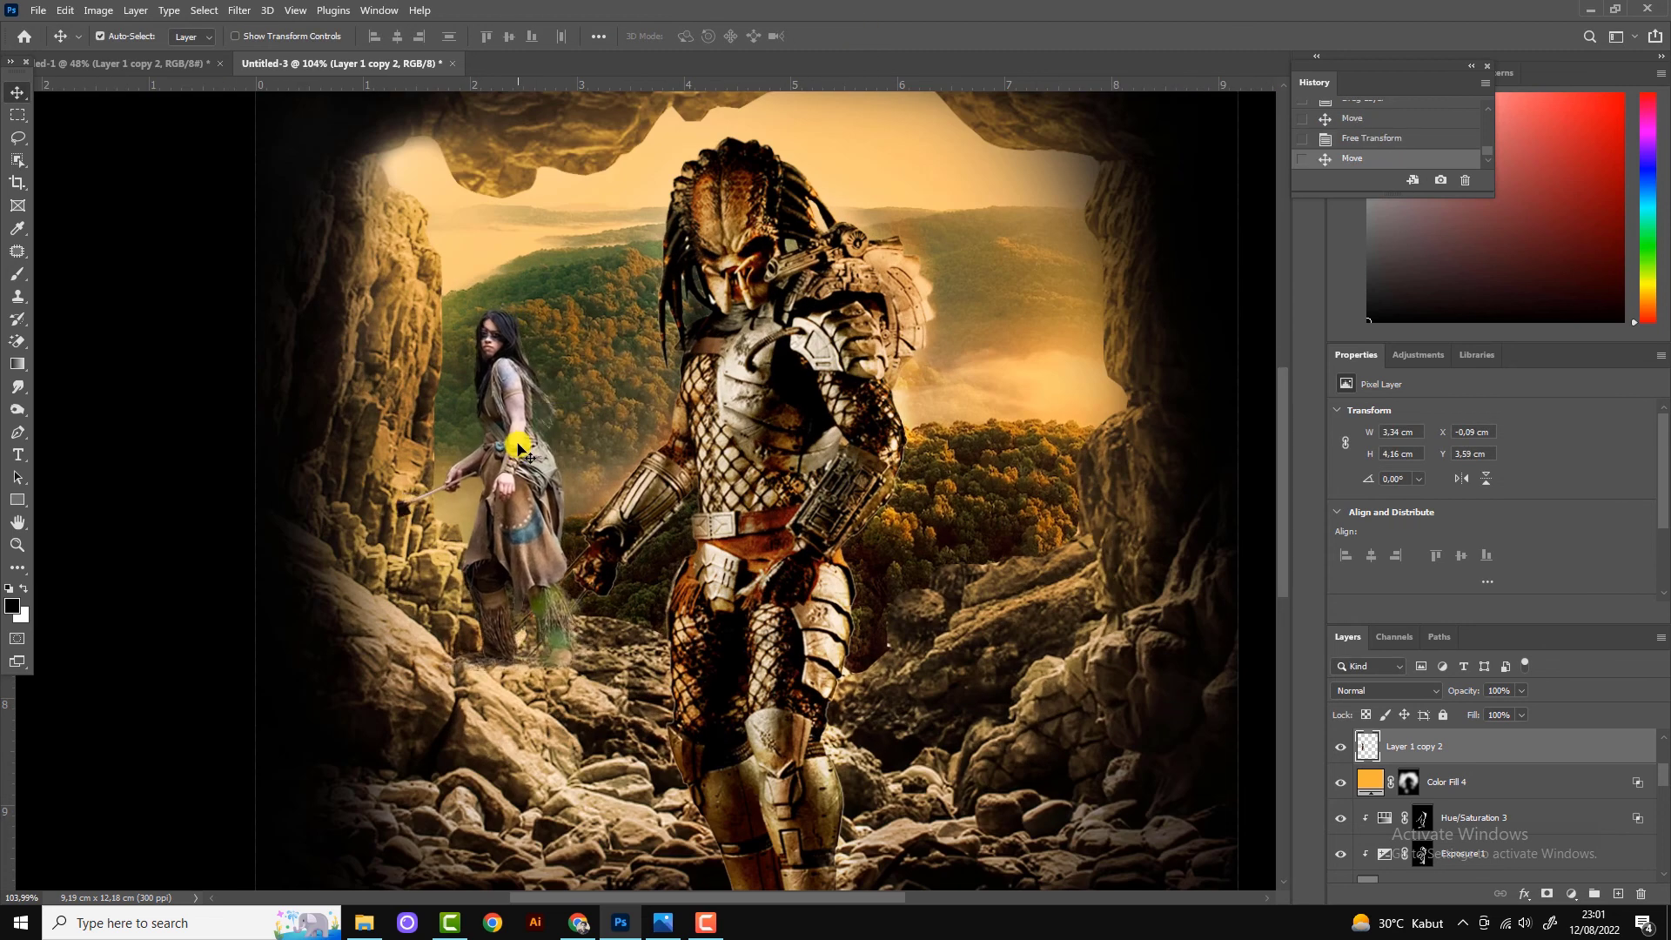
pyautogui.keyDown('alt'); pyautogui.scroll(-3, 540, 533); pyautogui.keyUp('alt')
pyautogui.keyDown('alt'); pyautogui.scroll(2, 540, 532); pyautogui.keyUp('alt')
pyautogui.keyDown('alt'); pyautogui.scroll(2, 528, 494); pyautogui.keyUp('alt')
# Add an Exposure adjustment clipped to the woman and lower its exposure.
pyautogui.click(1340, 746)
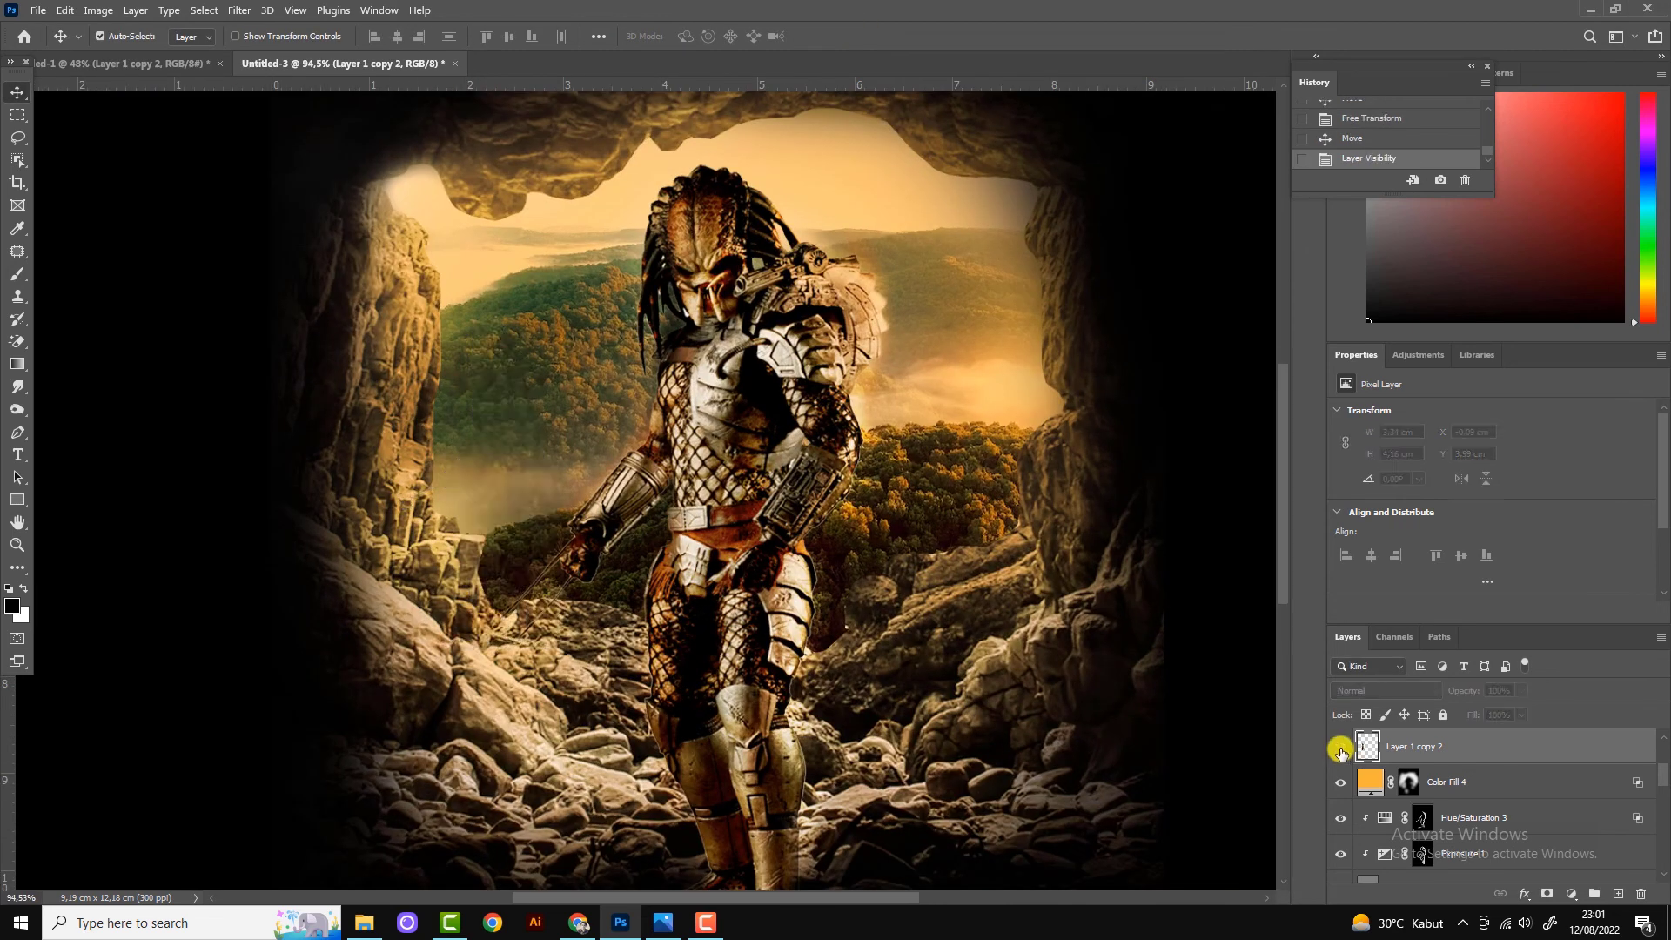
pyautogui.click(1570, 893)
pyautogui.click(1553, 684)
pyautogui.click(1538, 612)
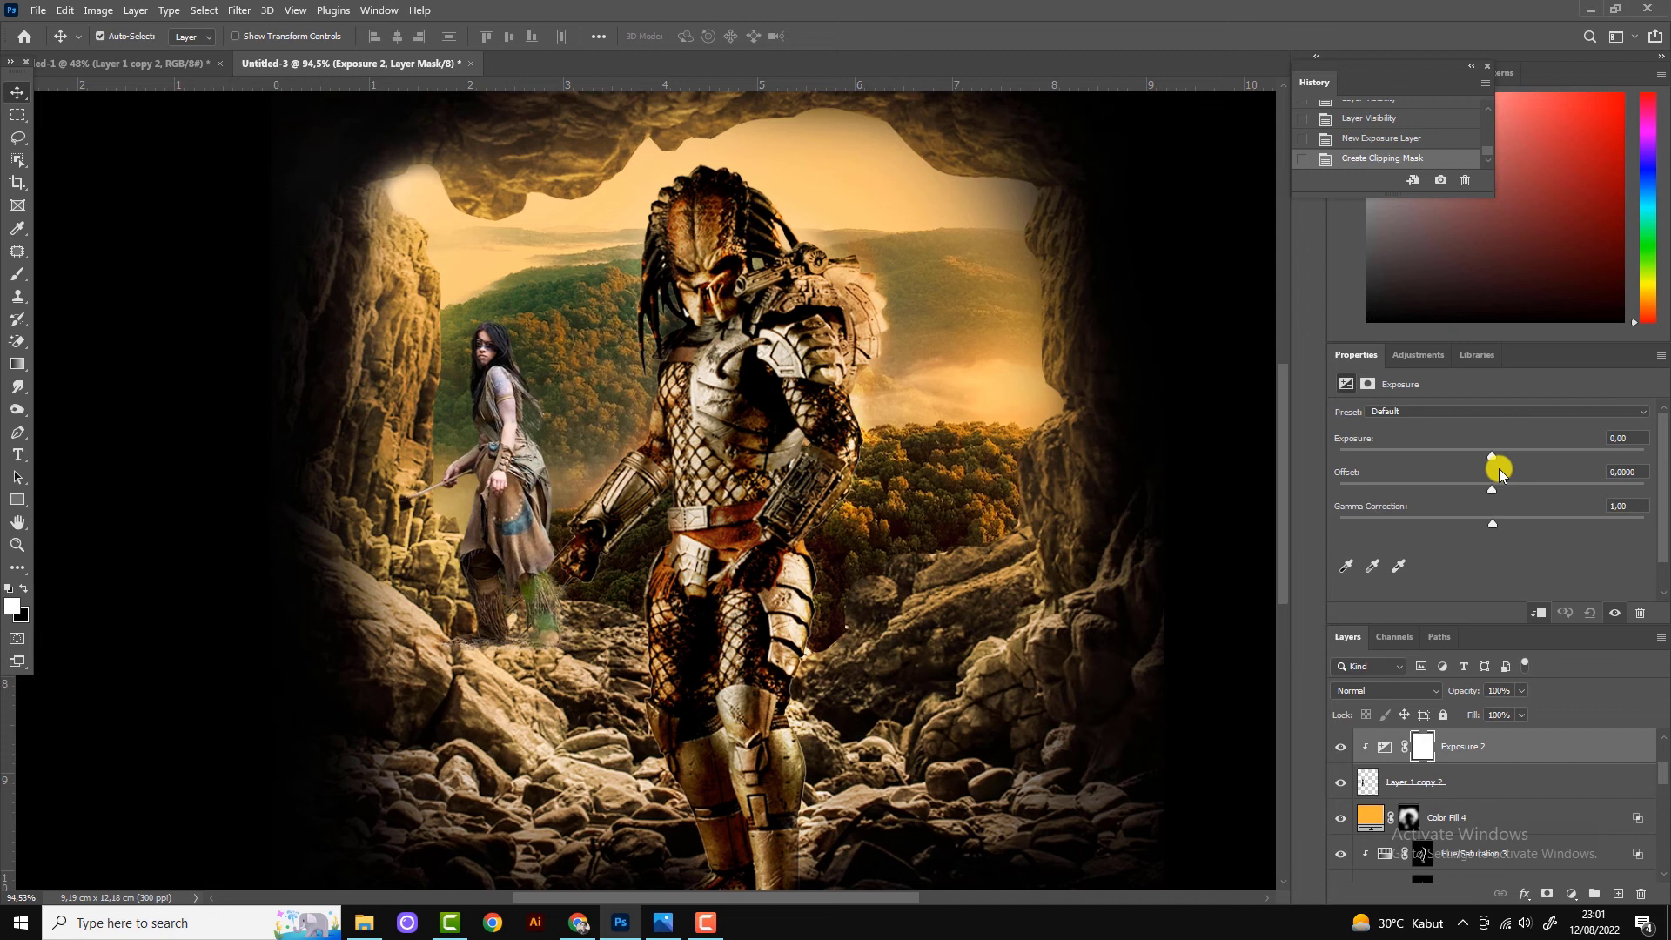
pyautogui.moveTo(1492, 455); pyautogui.dragTo(1466, 457)
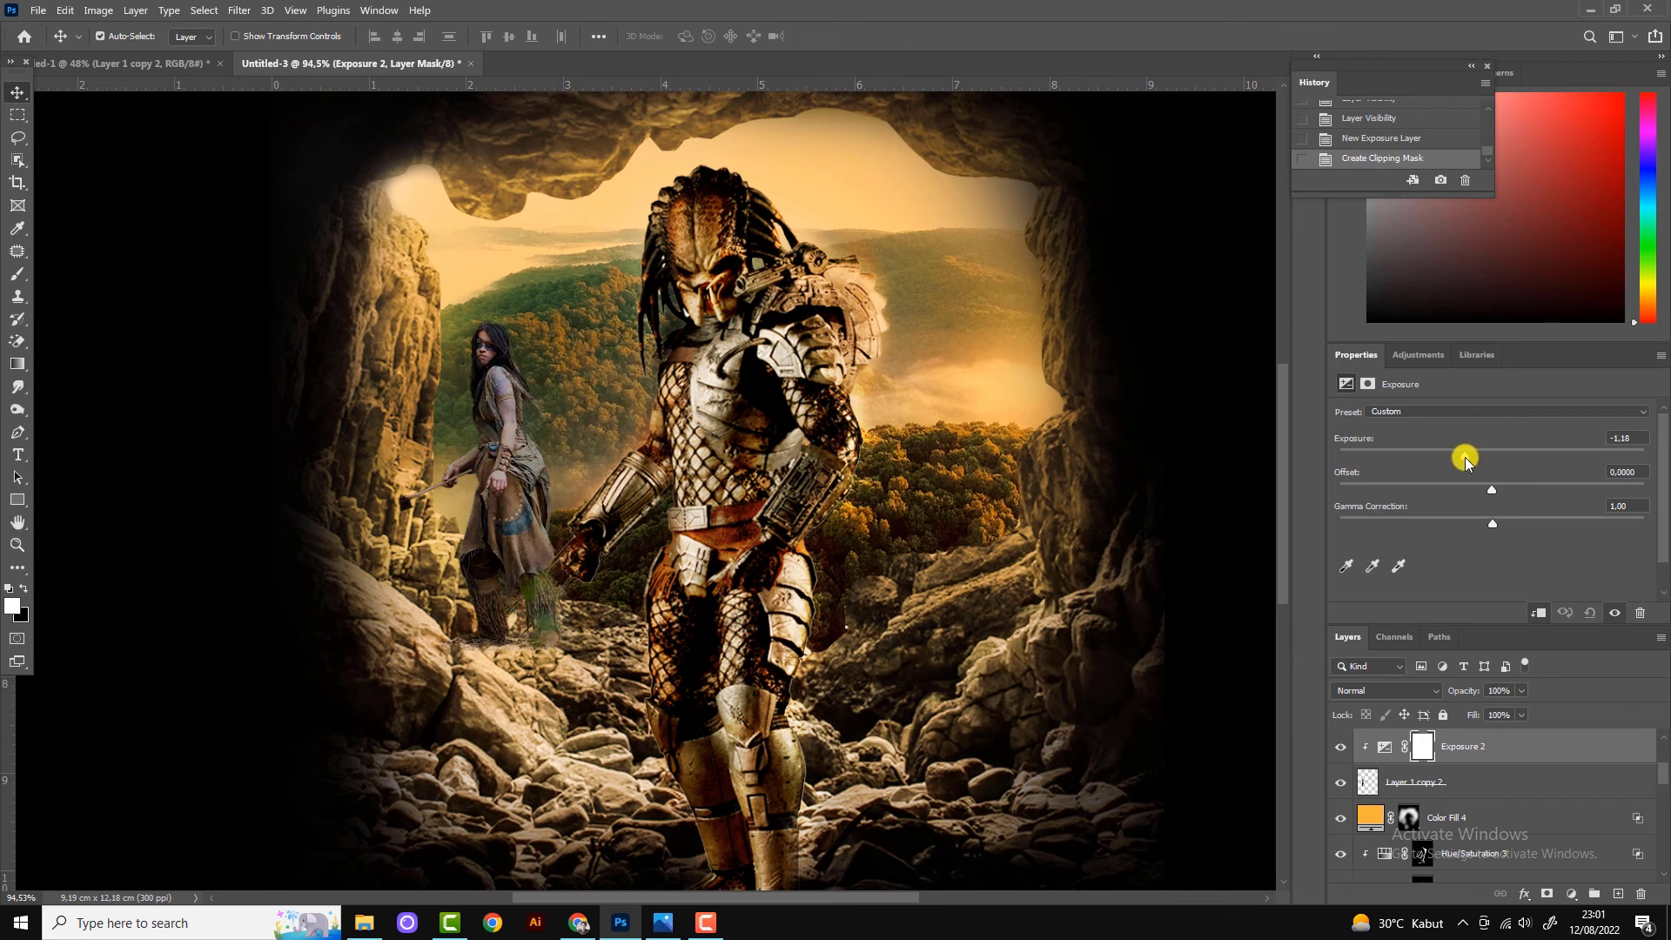
# Invert the Exposure mask and paint the effect back onto the woman's lower body with a smaller brush.
pyautogui.click(1422, 746)
pyautogui.hotkey('ctrl', 'i')
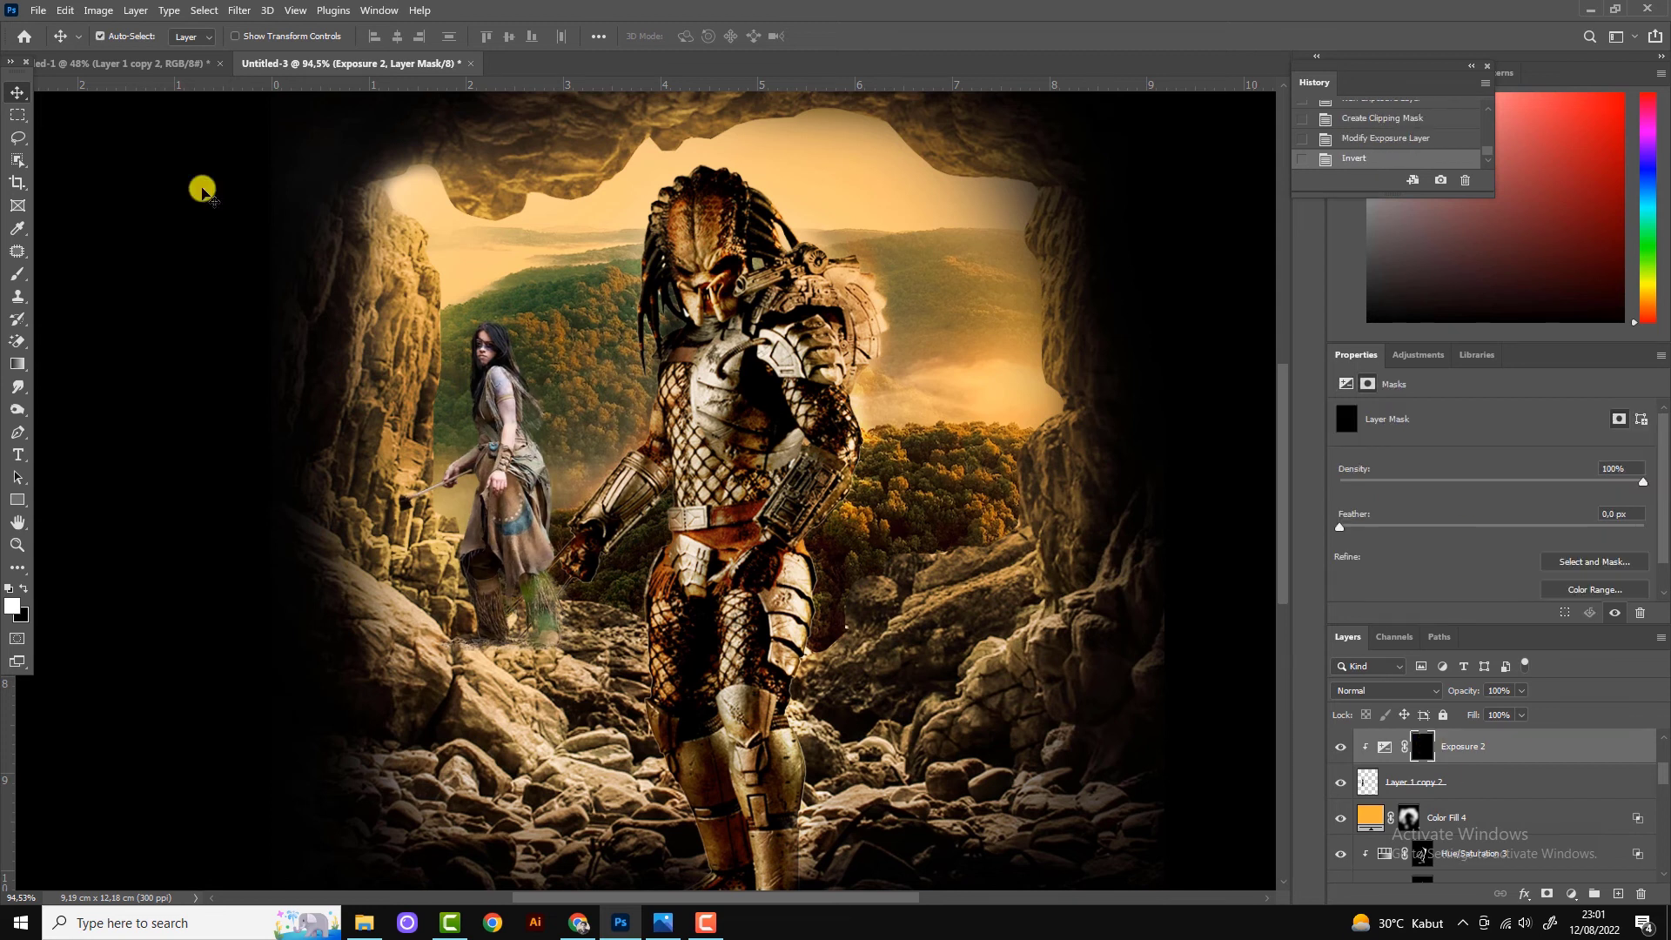
pyautogui.press('b')
pyautogui.press('[')
pyautogui.press('[')
pyautogui.press('[')
pyautogui.moveTo(533, 357)
pyautogui.mouseDown()
pyautogui.moveTo(526, 421)
pyautogui.moveTo(560, 483)
pyautogui.moveTo(481, 553)
pyautogui.moveTo(485, 424)
pyautogui.moveTo(560, 617)
pyautogui.mouseUp()
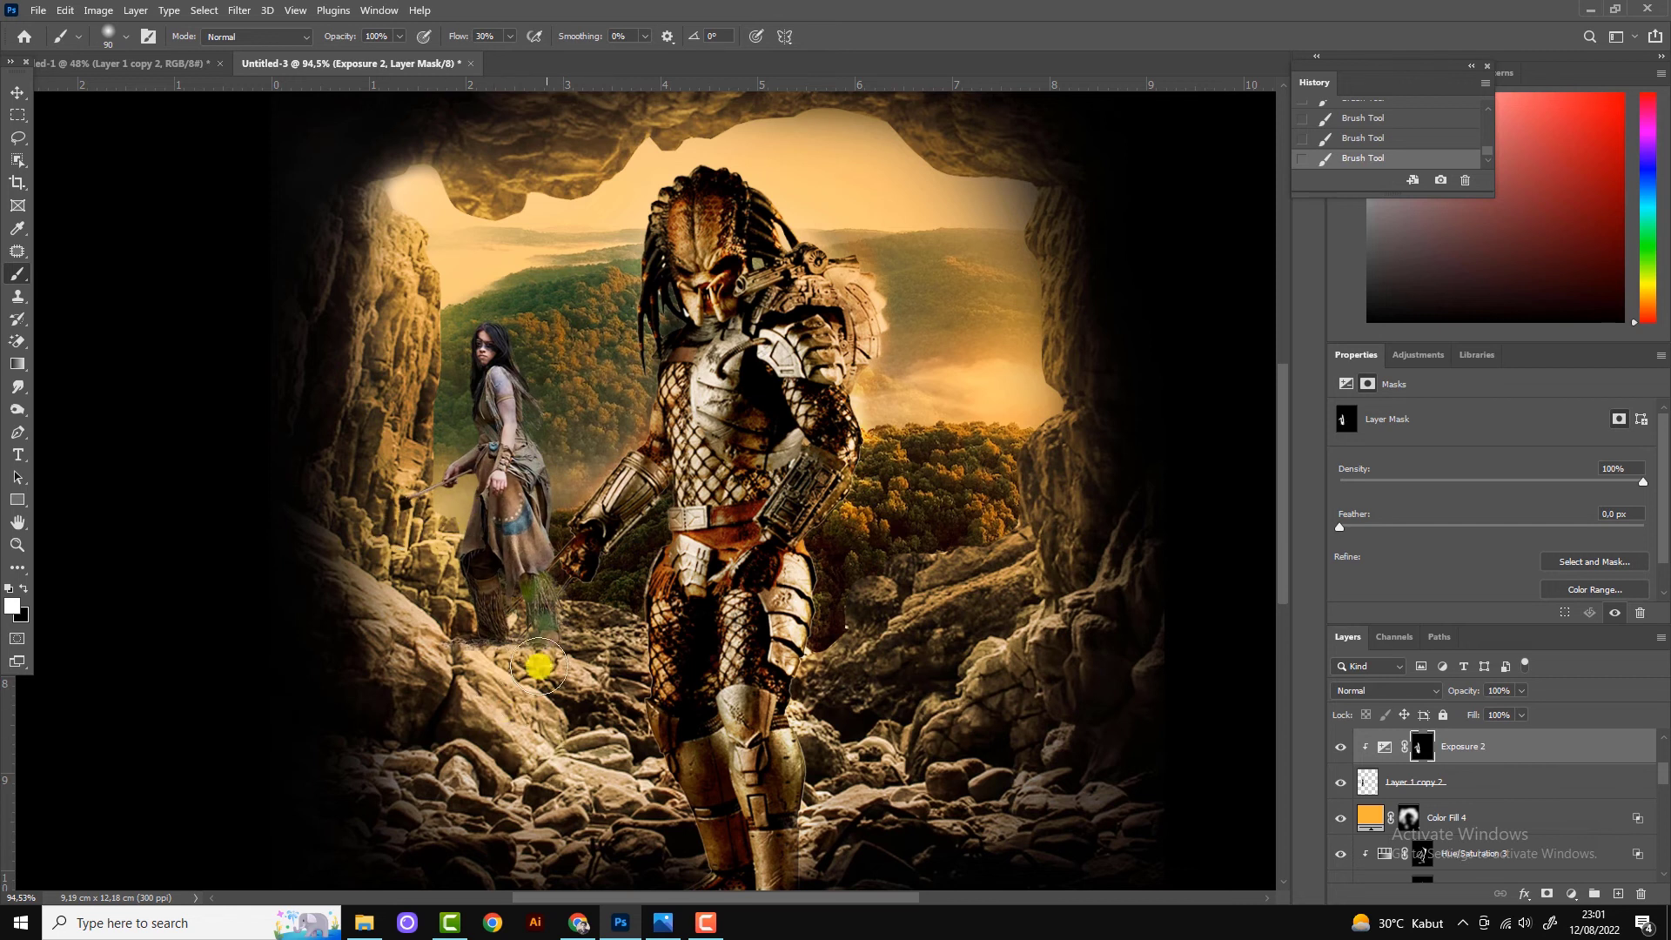
pyautogui.scroll(-2, 538, 666)
pyautogui.scroll(-3, 538, 652)
pyautogui.scroll(4, 540, 644)
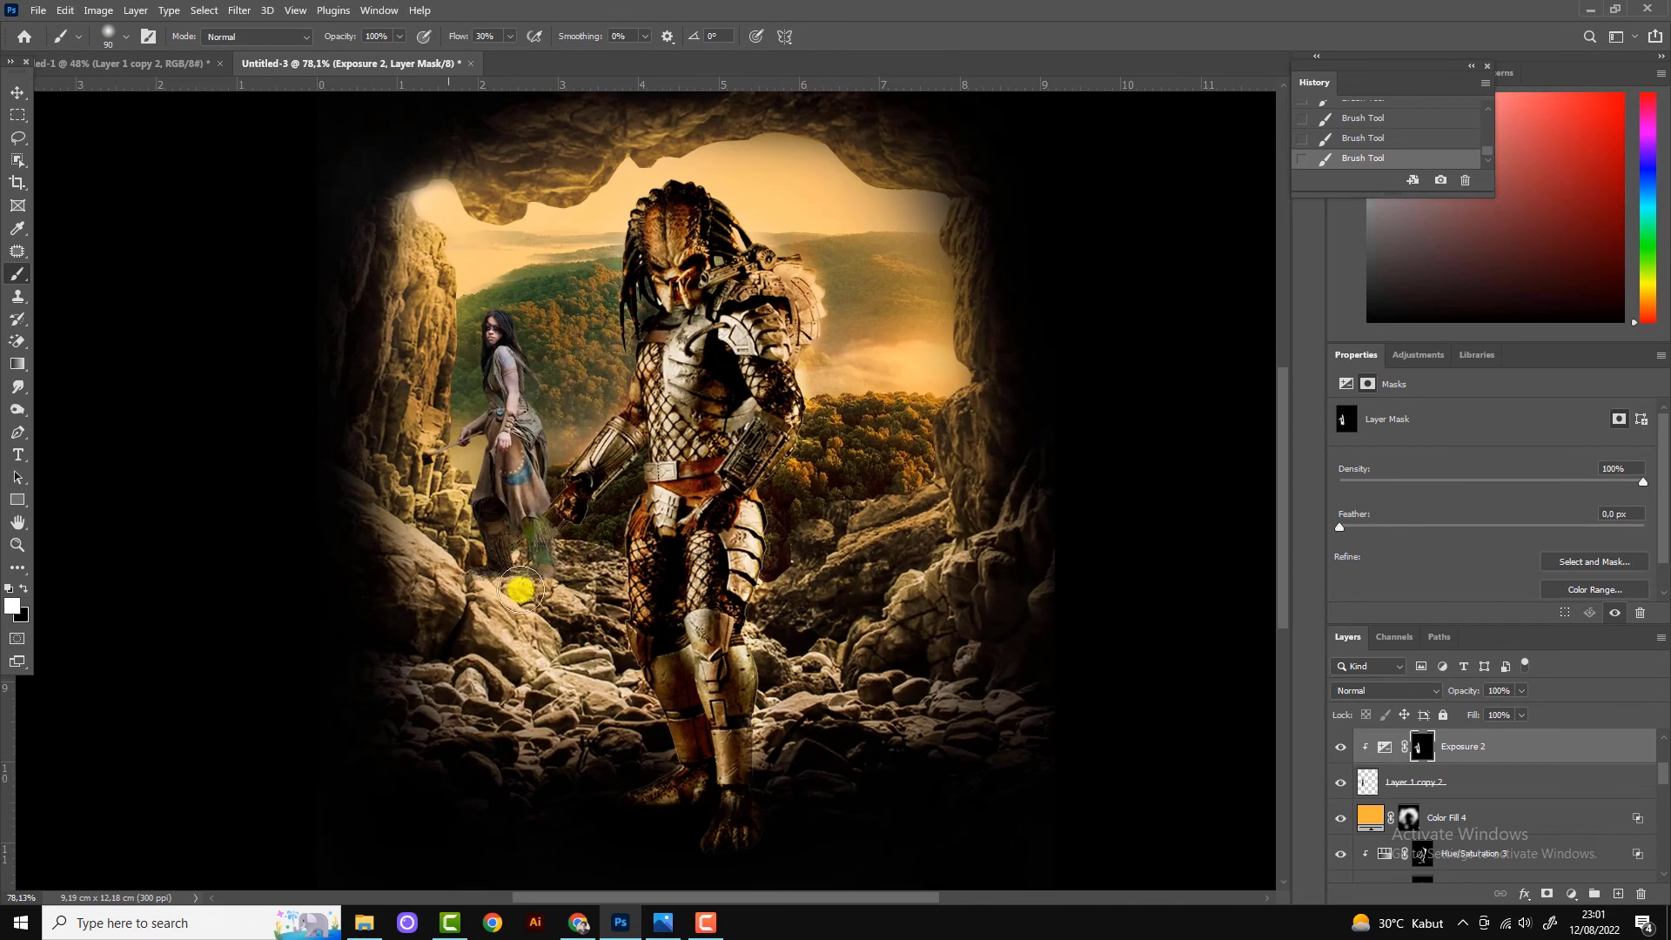
pyautogui.scroll(-1, 615, 575)
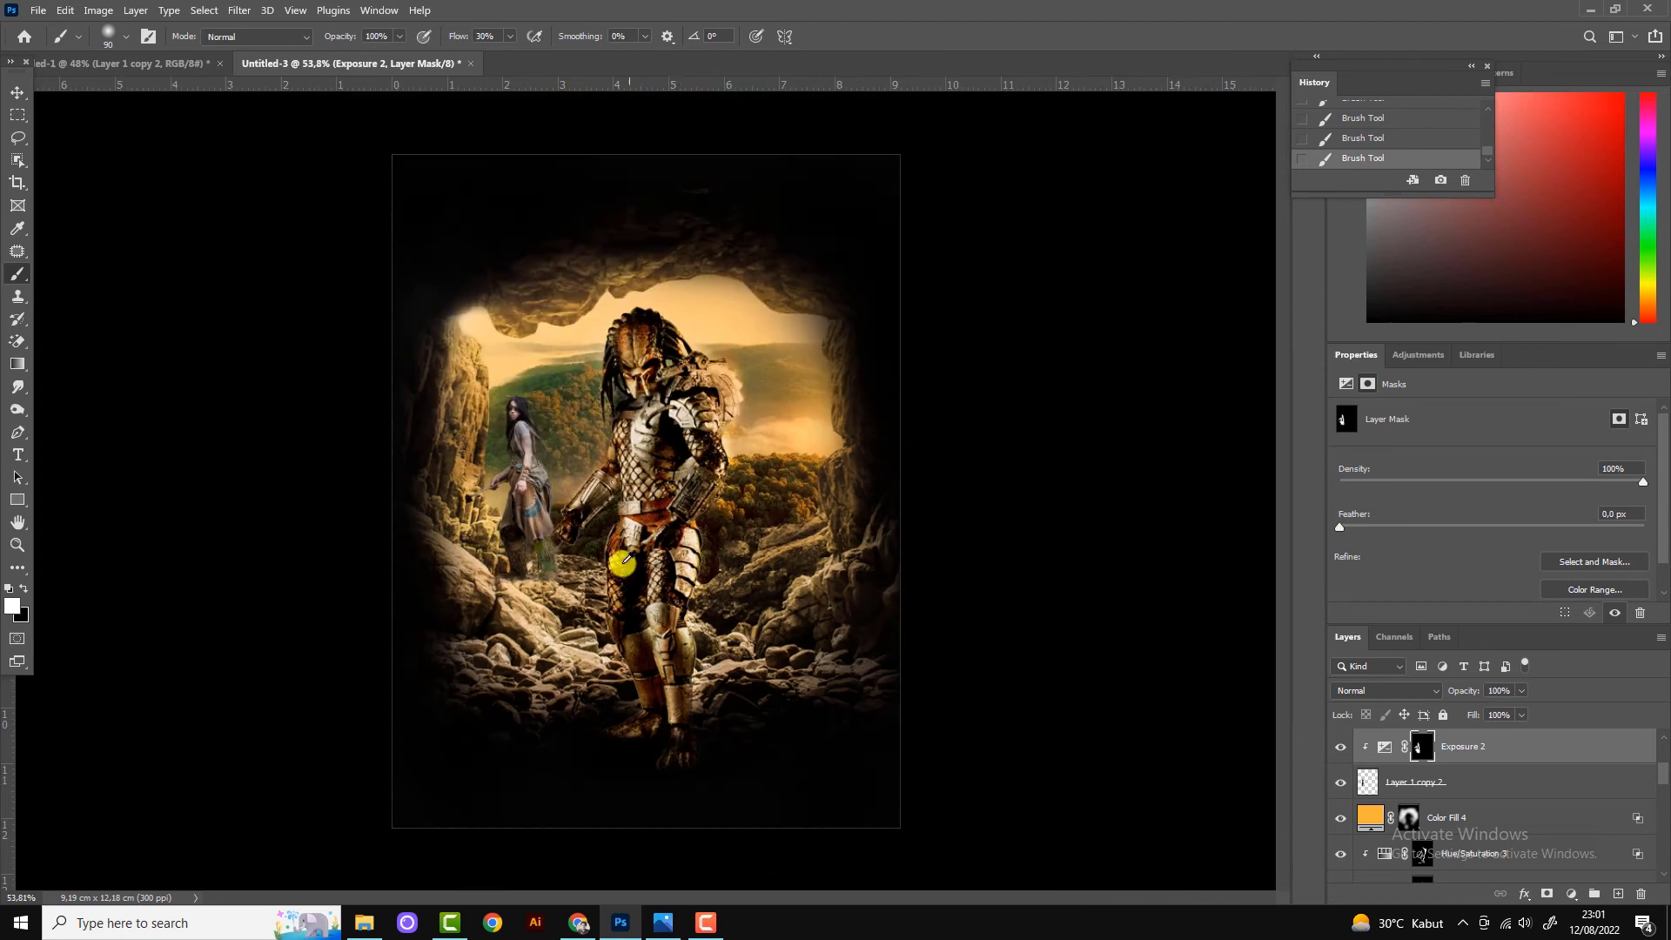
pyautogui.scroll(1, 615, 575)
pyautogui.click(17, 92)
pyautogui.scroll(1, 467, 373)
pyautogui.scroll(1, 806, 553)
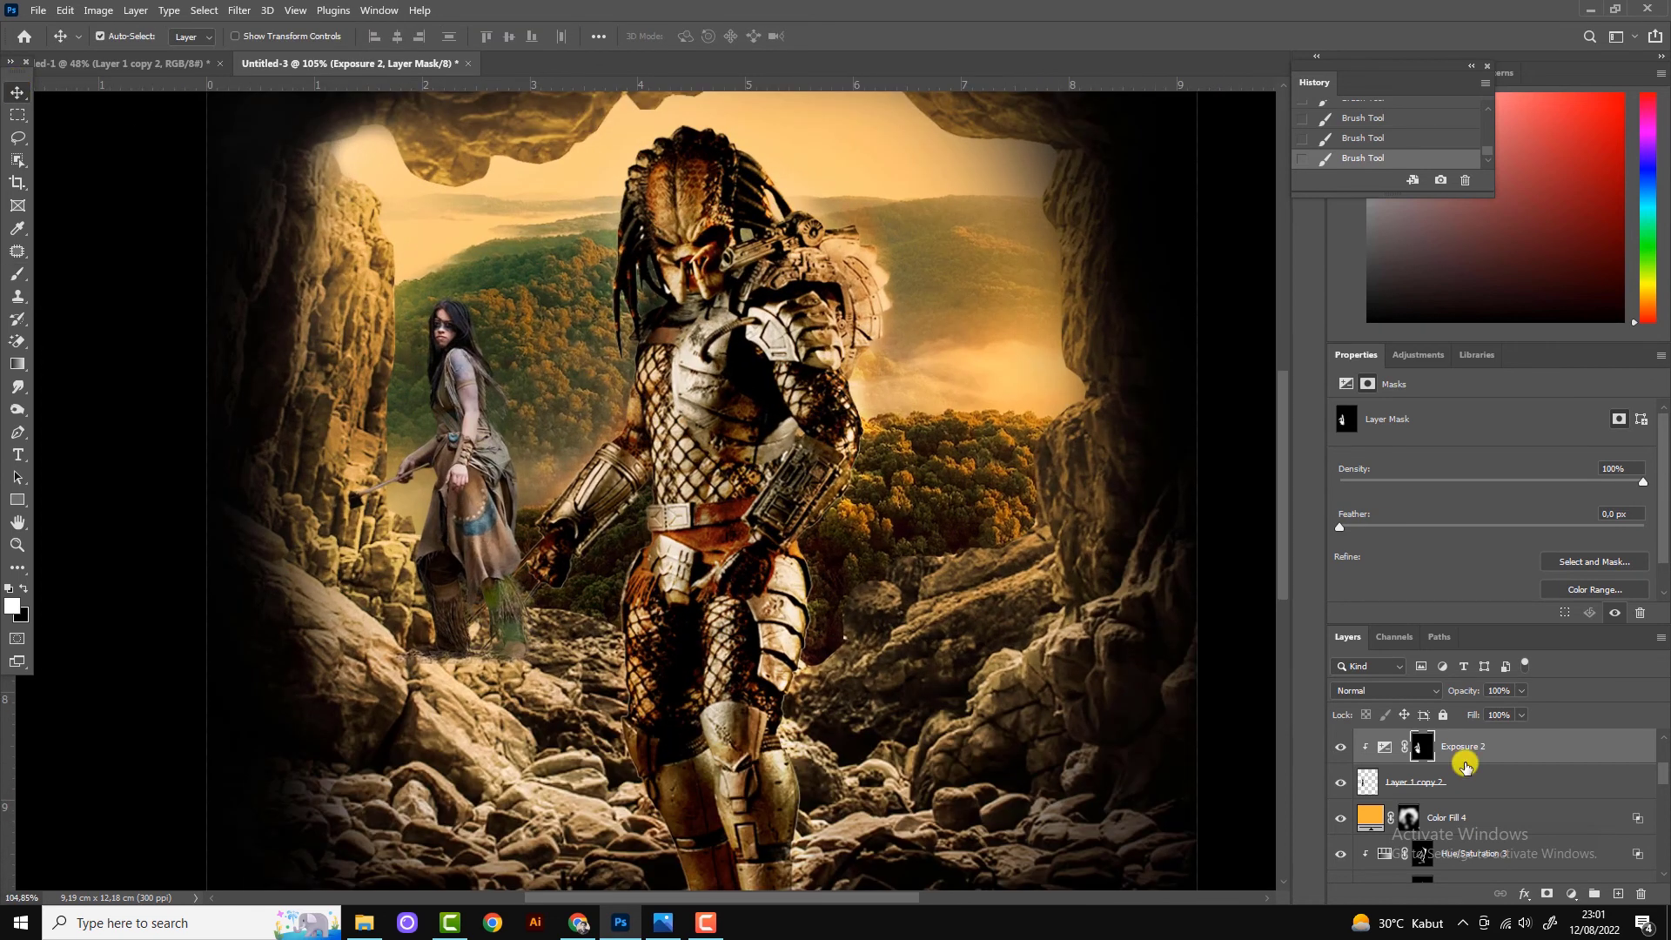
# Add a Color Balance layer clipped to the woman with midtones at −2, −10, −56, and toggle it to compare.
pyautogui.click(1571, 894)
pyautogui.click(1582, 728)
pyautogui.click(1539, 613)
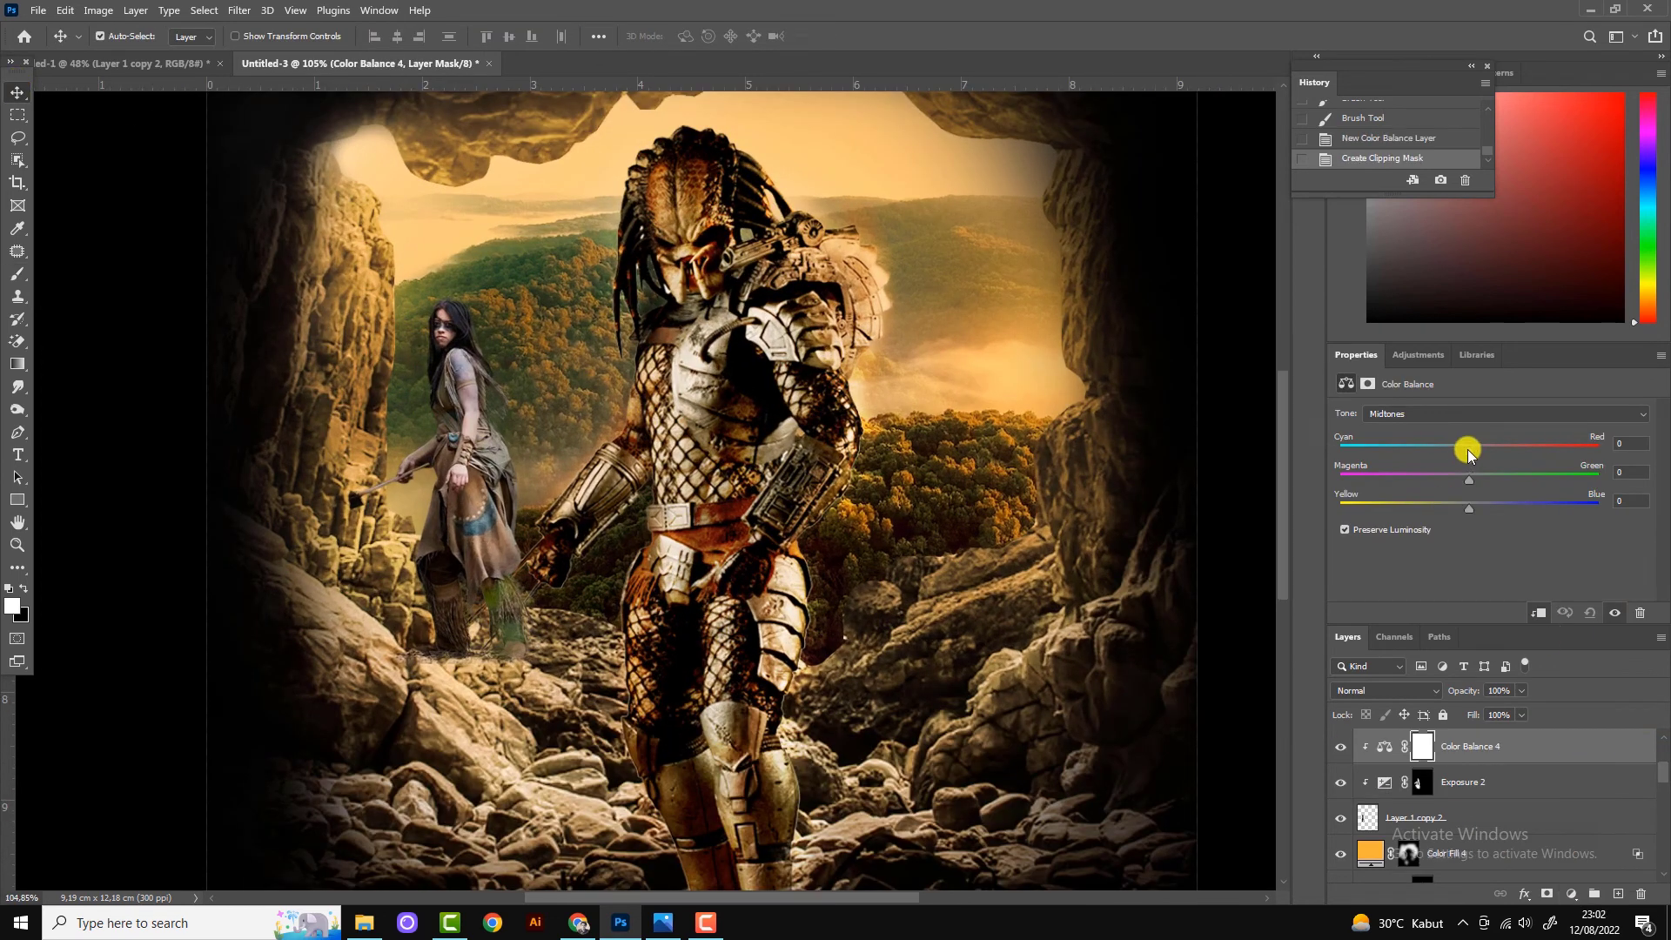
pyautogui.moveTo(1469, 446)
pyautogui.mouseDown()
pyautogui.moveTo(1496, 477)
pyautogui.moveTo(1428, 514)
pyautogui.mouseUp()
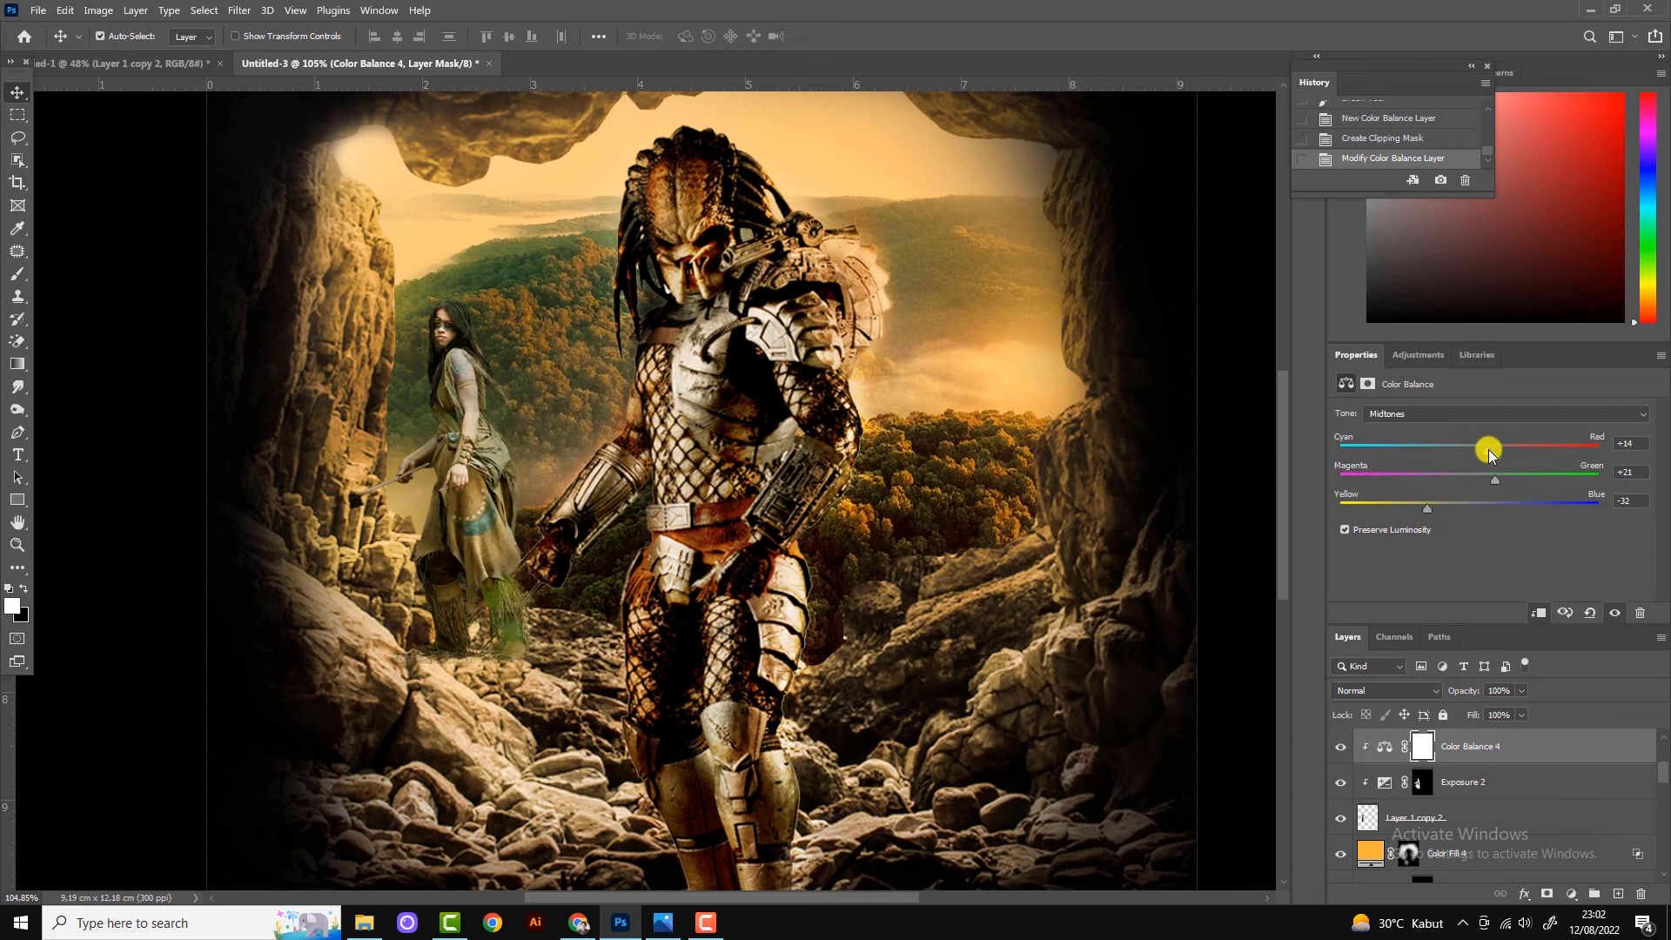
pyautogui.moveTo(1489, 450)
pyautogui.mouseDown()
pyautogui.moveTo(1444, 451)
pyautogui.moveTo(1490, 449)
pyautogui.mouseUp()
pyautogui.scroll(-3, 765, 520)
pyautogui.scroll(2, 972, 510)
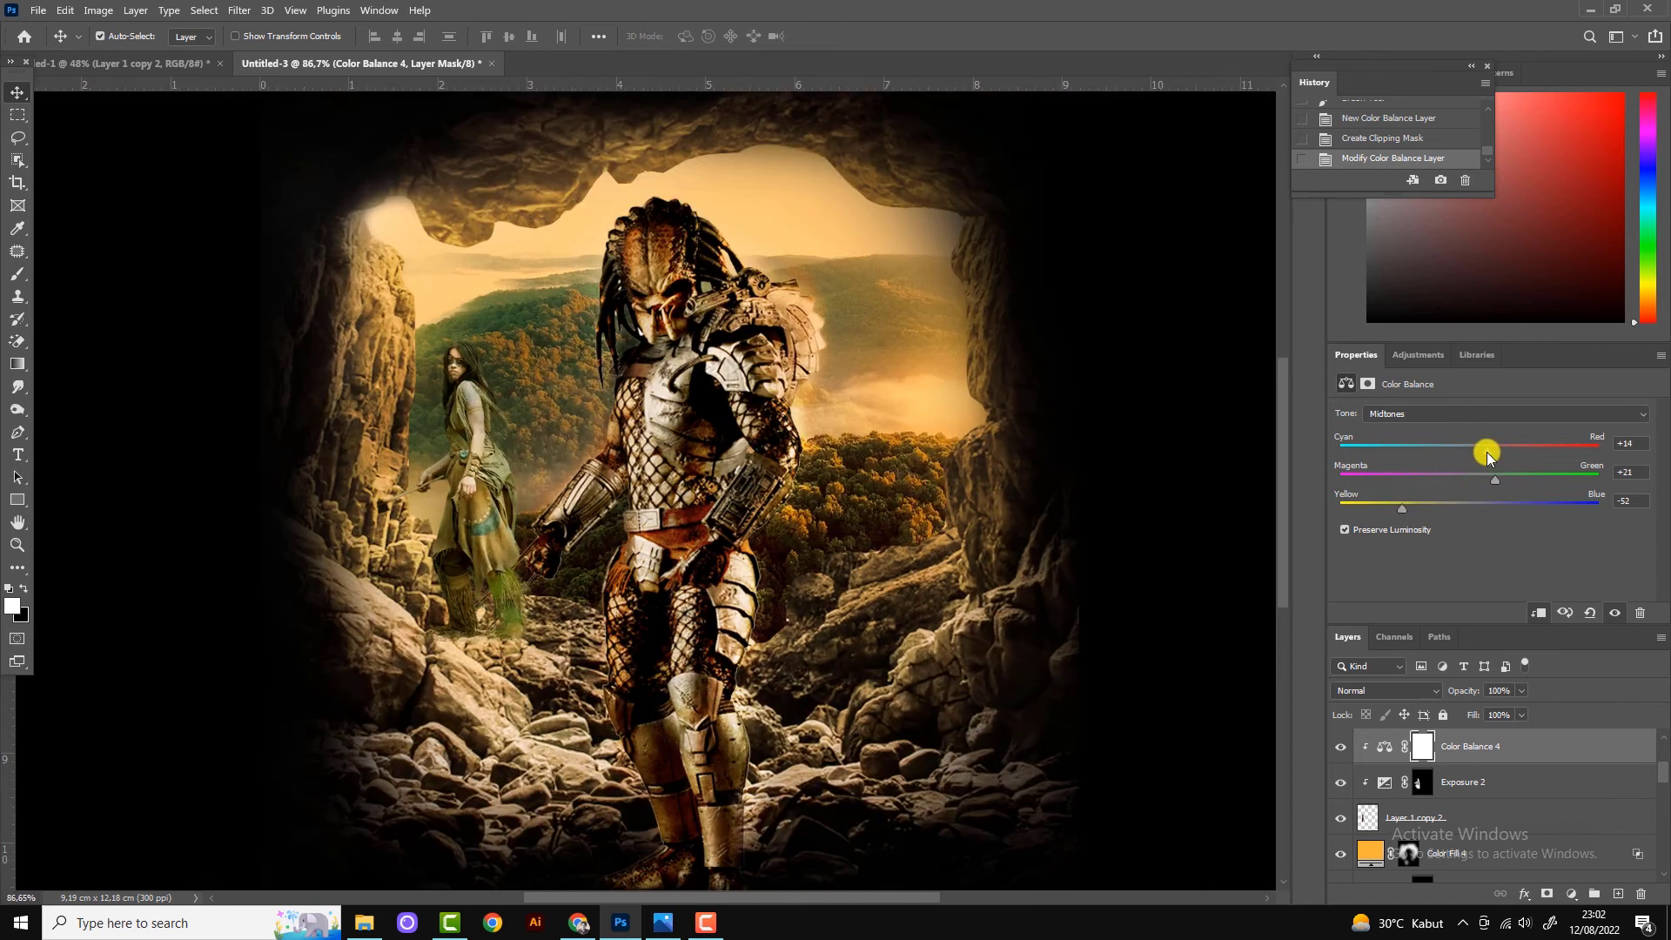
pyautogui.moveTo(1465, 479); pyautogui.dragTo(1396, 508)
pyautogui.click(1341, 746)
pyautogui.click(1340, 746)
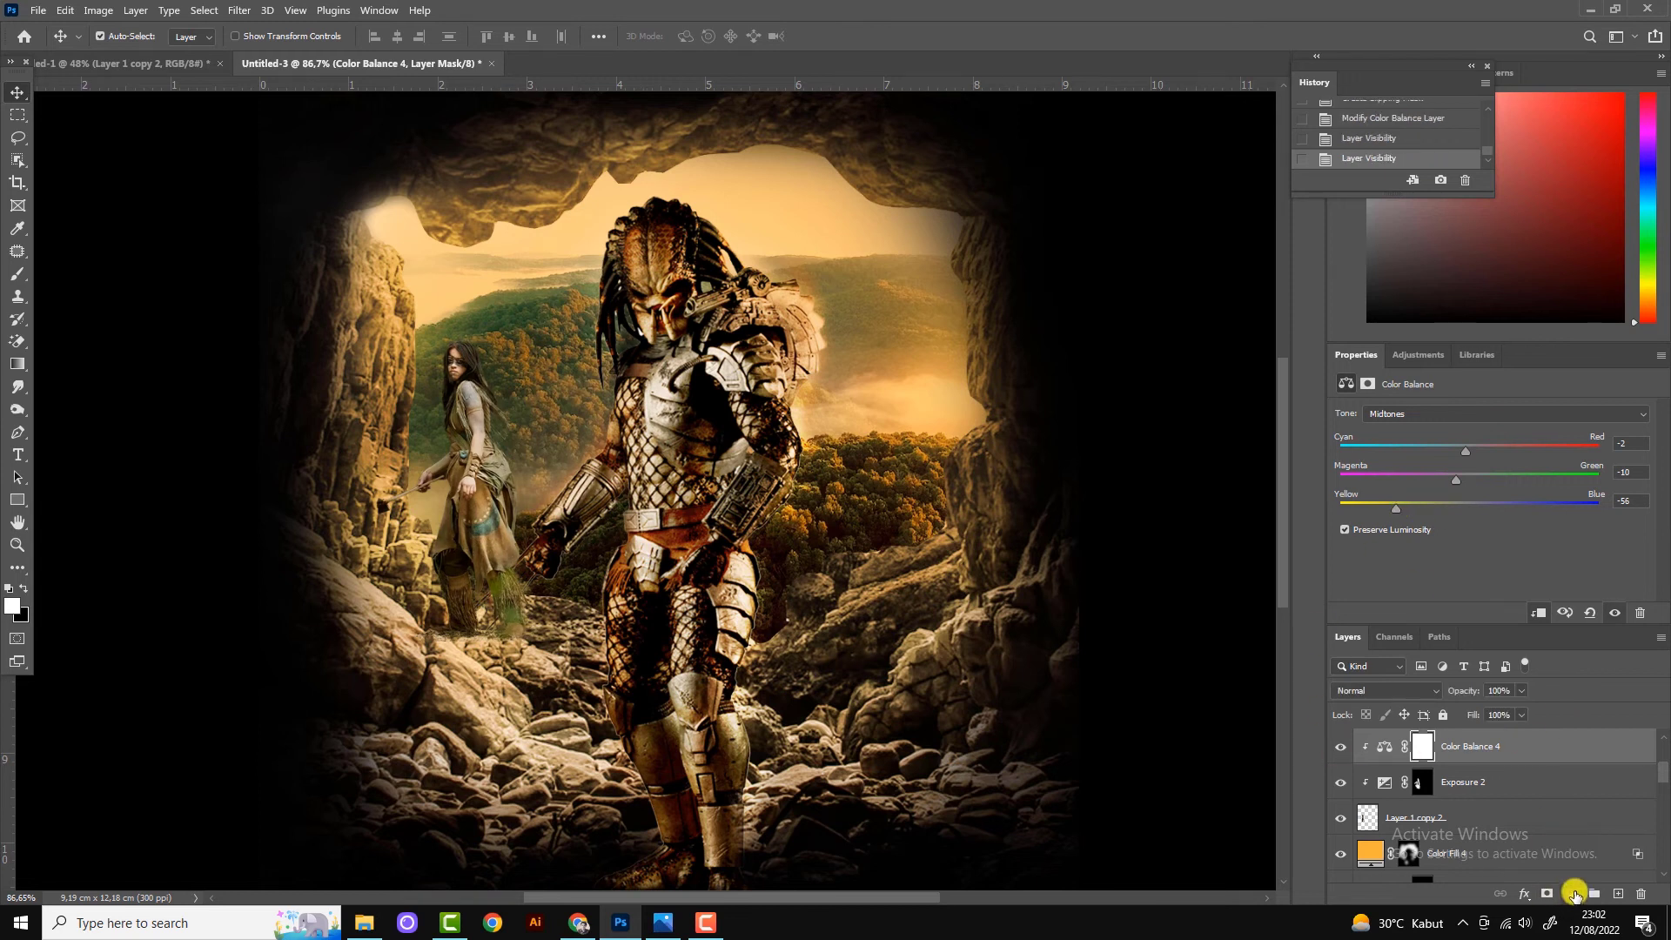
# Add a clipped, brightening Exposure 3 layer with an inverted mask, and paint it onto the woman's shoulder.
pyautogui.click(1575, 895)
pyautogui.click(1566, 679)
pyautogui.click(1538, 613)
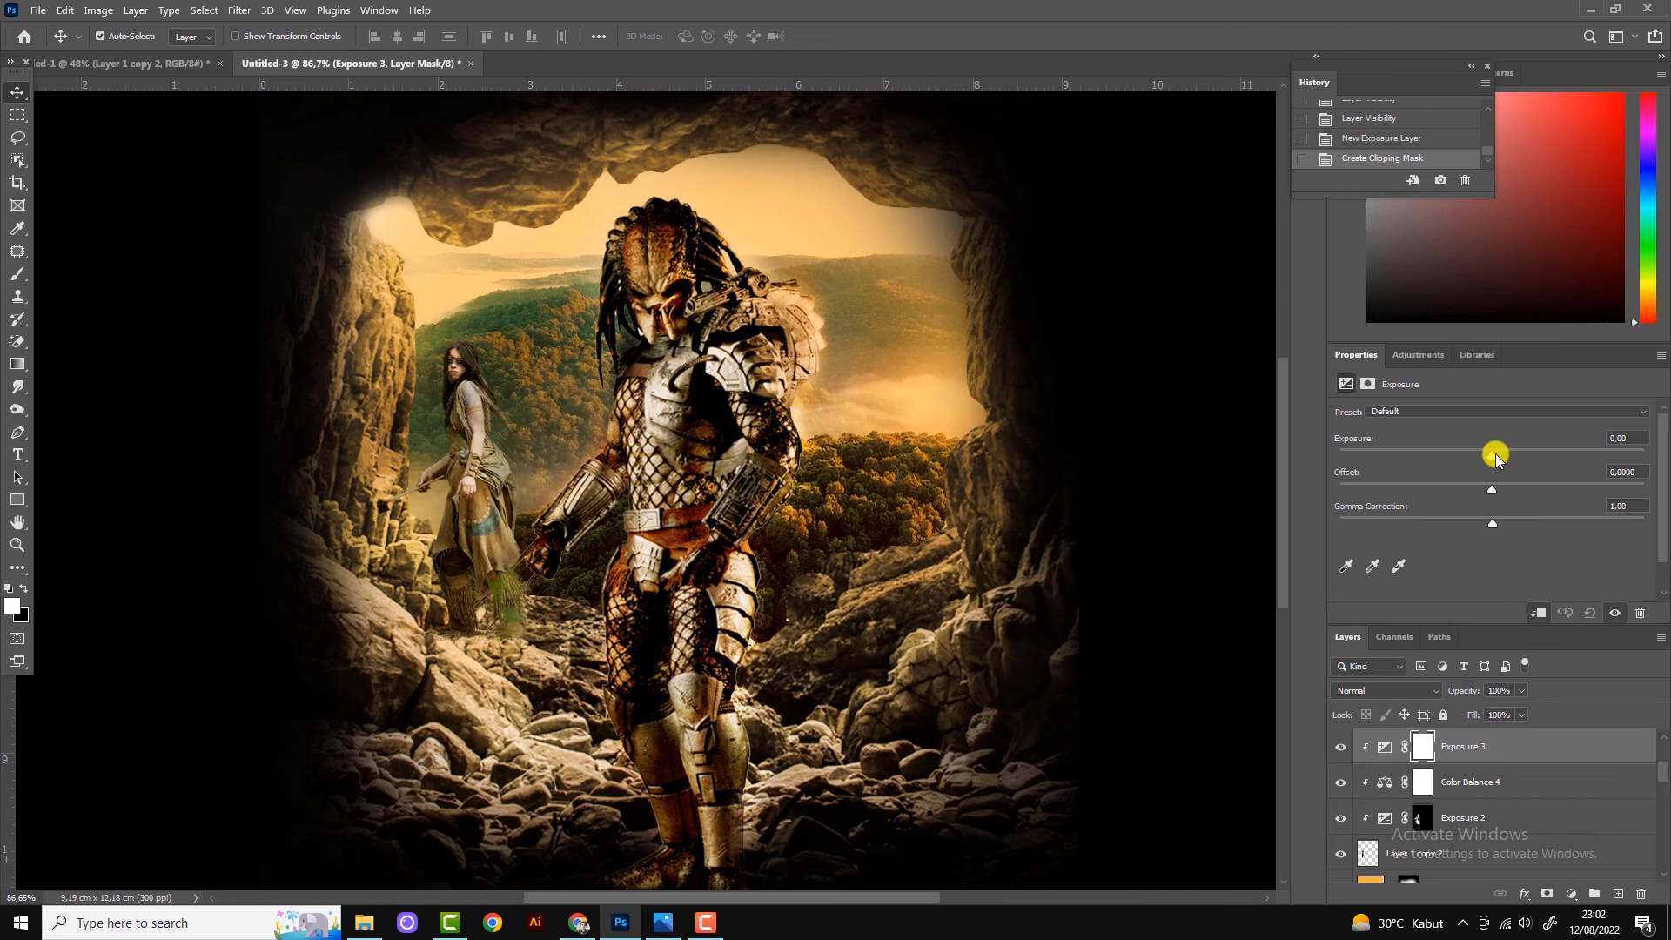
pyautogui.moveTo(1496, 457); pyautogui.dragTo(1513, 451)
pyautogui.hotkey('ctrl', 'i')
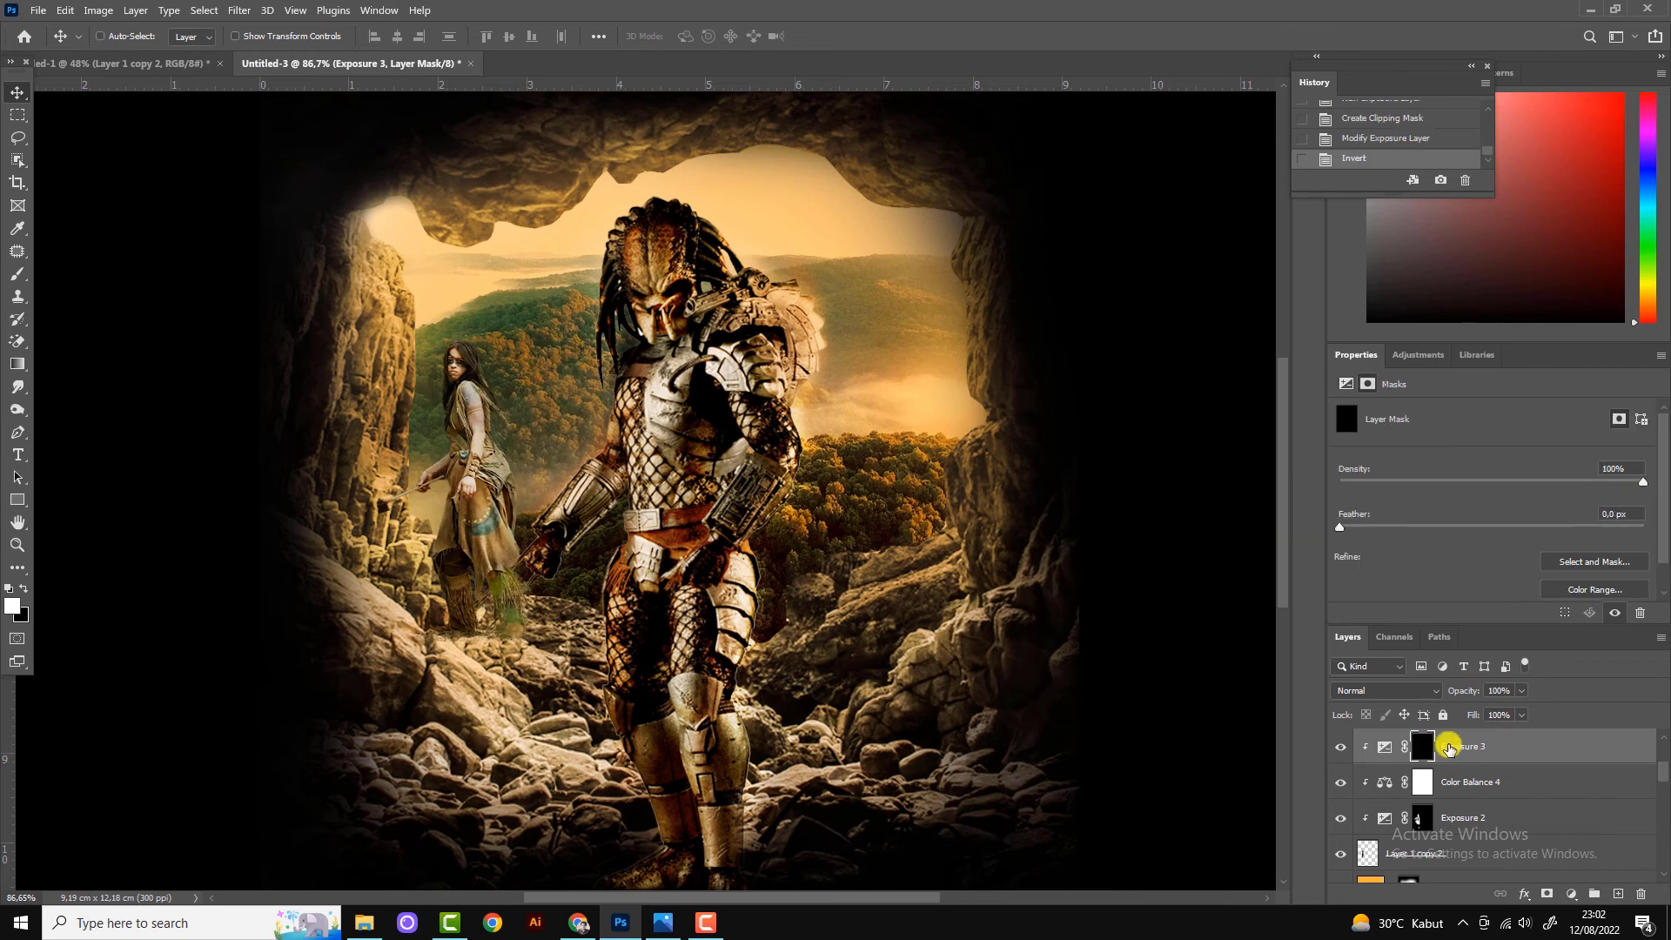
pyautogui.press('b')
pyautogui.scroll(3, 441, 362)
pyautogui.moveTo(433, 396)
pyautogui.mouseDown()
pyautogui.moveTo(452, 449)
pyautogui.moveTo(450, 401)
pyautogui.moveTo(447, 578)
pyautogui.moveTo(418, 492)
pyautogui.mouseUp()
pyautogui.press('[')
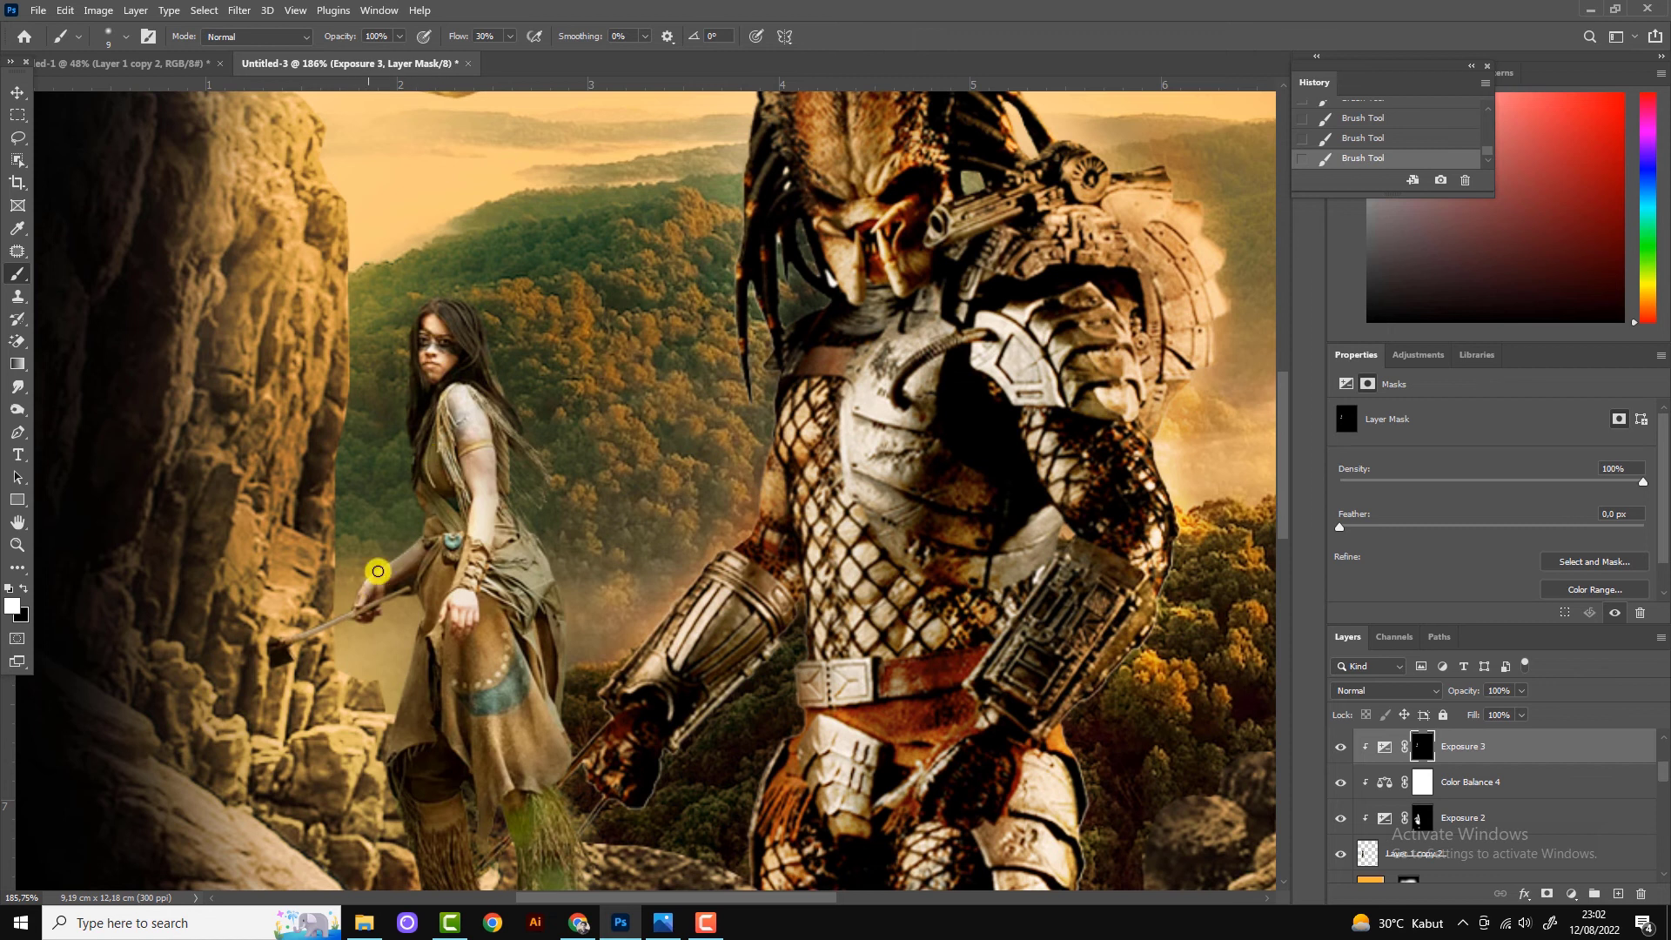
# Bring the dog from the PREY document into the cave composition.
pyautogui.scroll(-5, 551, 718)
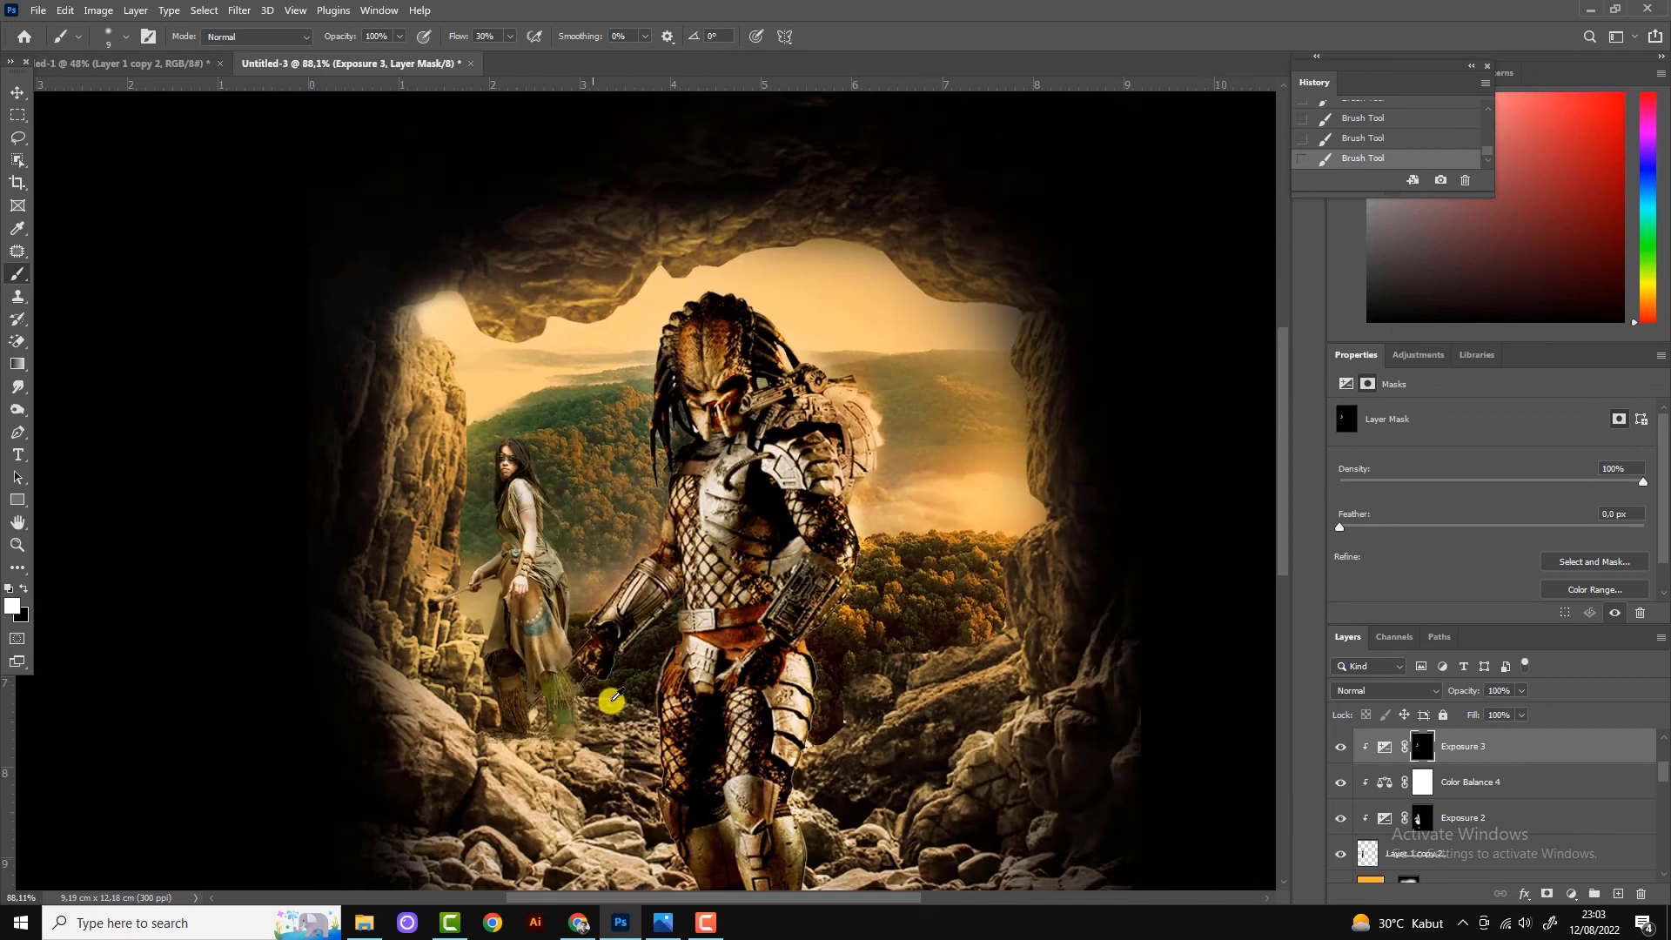
pyautogui.scroll(5, 609, 694)
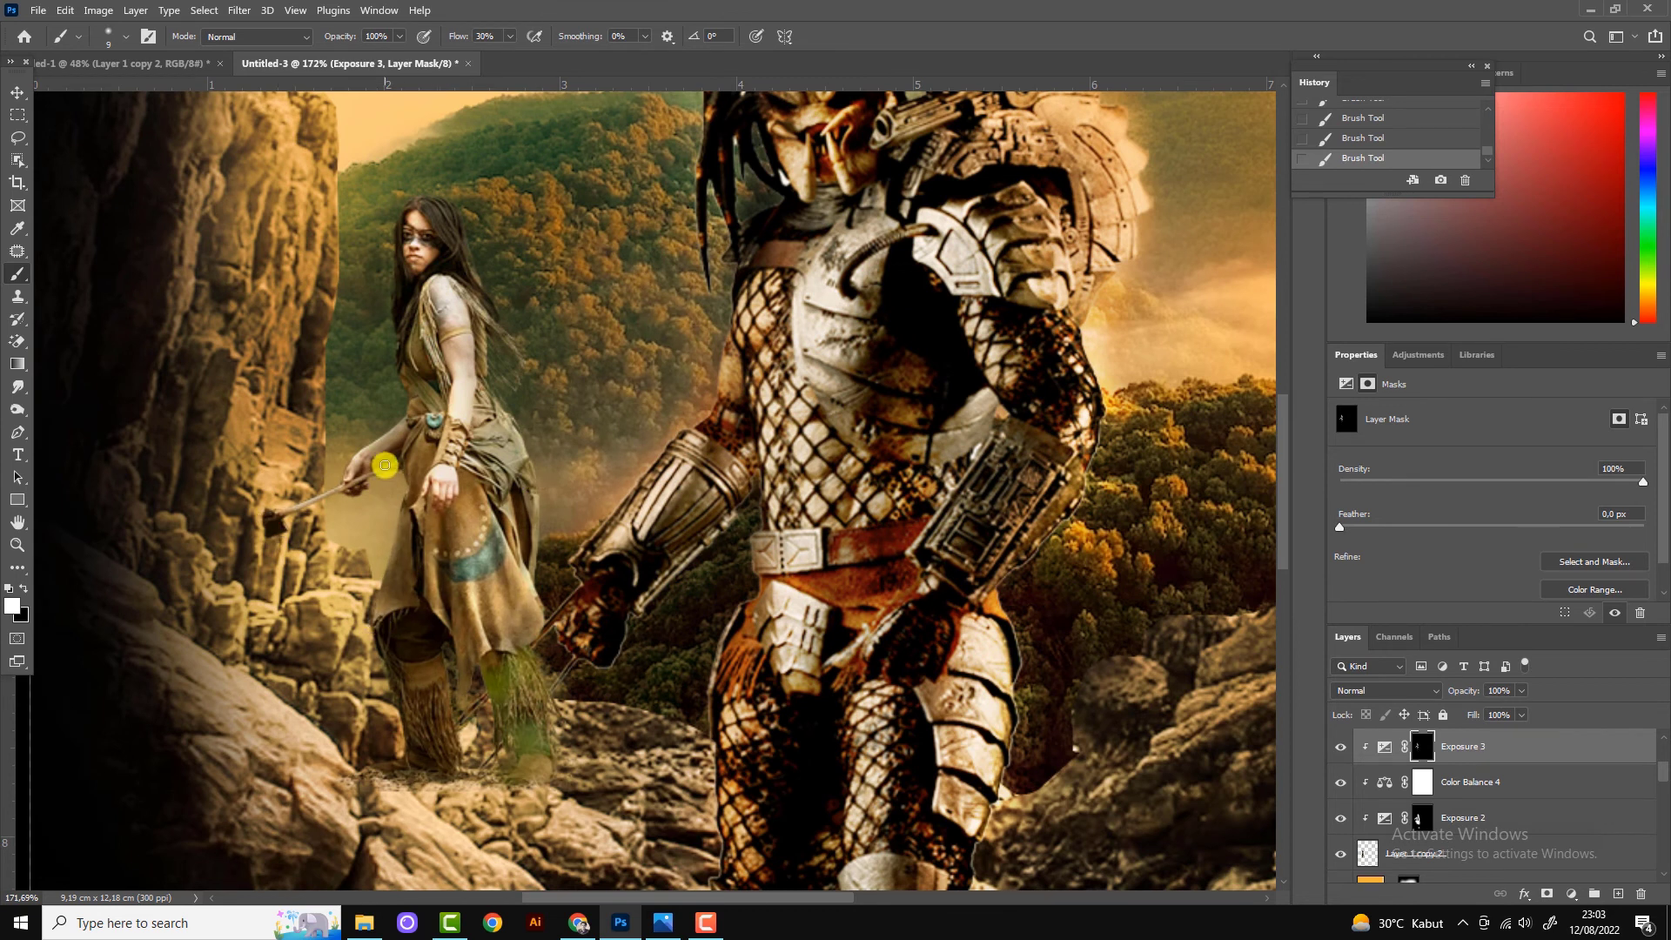
pyautogui.scroll(-3, 561, 400)
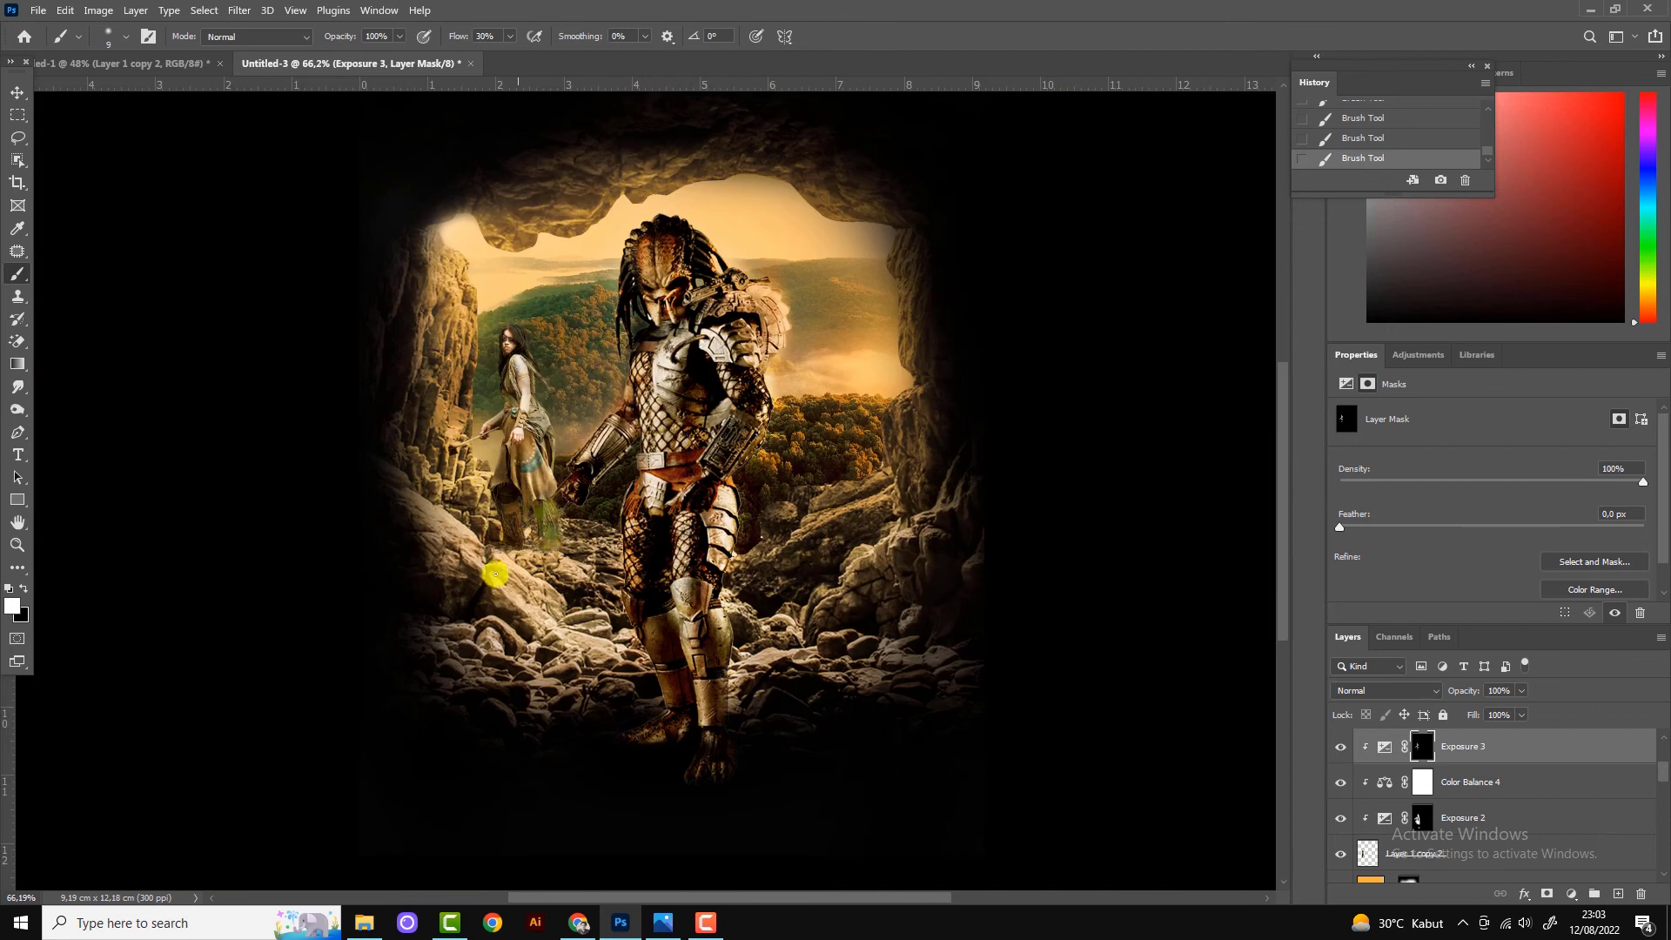
pyautogui.scroll(-2, 495, 575)
pyautogui.scroll(2, 757, 527)
pyautogui.scroll(-2, 496, 579)
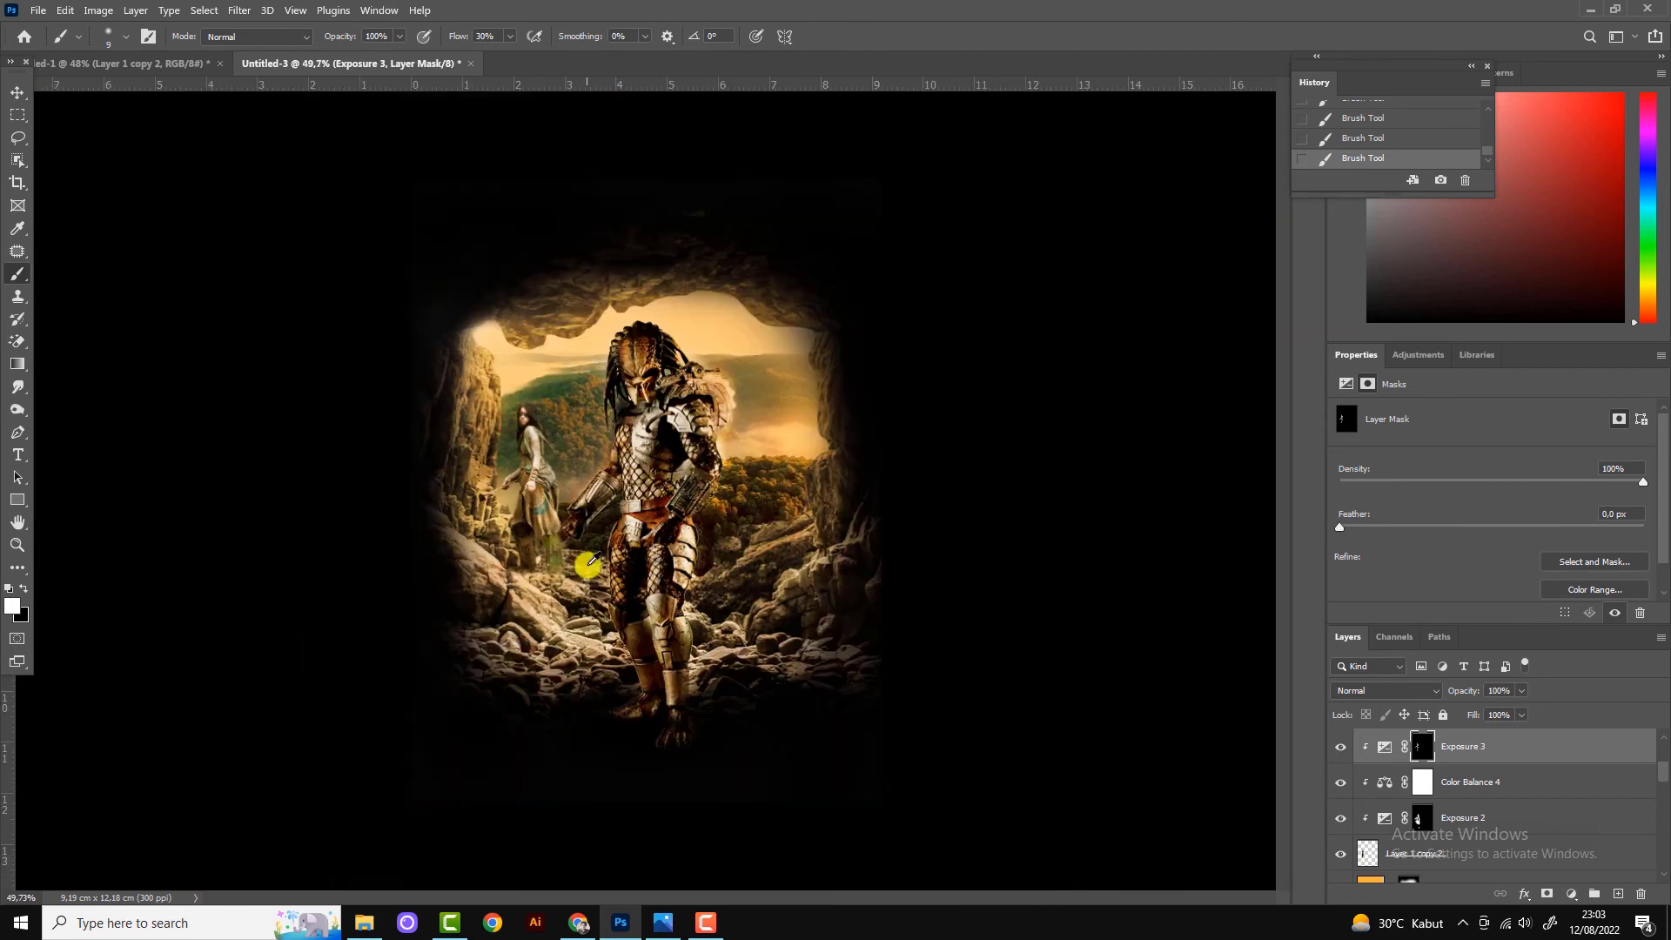
pyautogui.scroll(1, 553, 268)
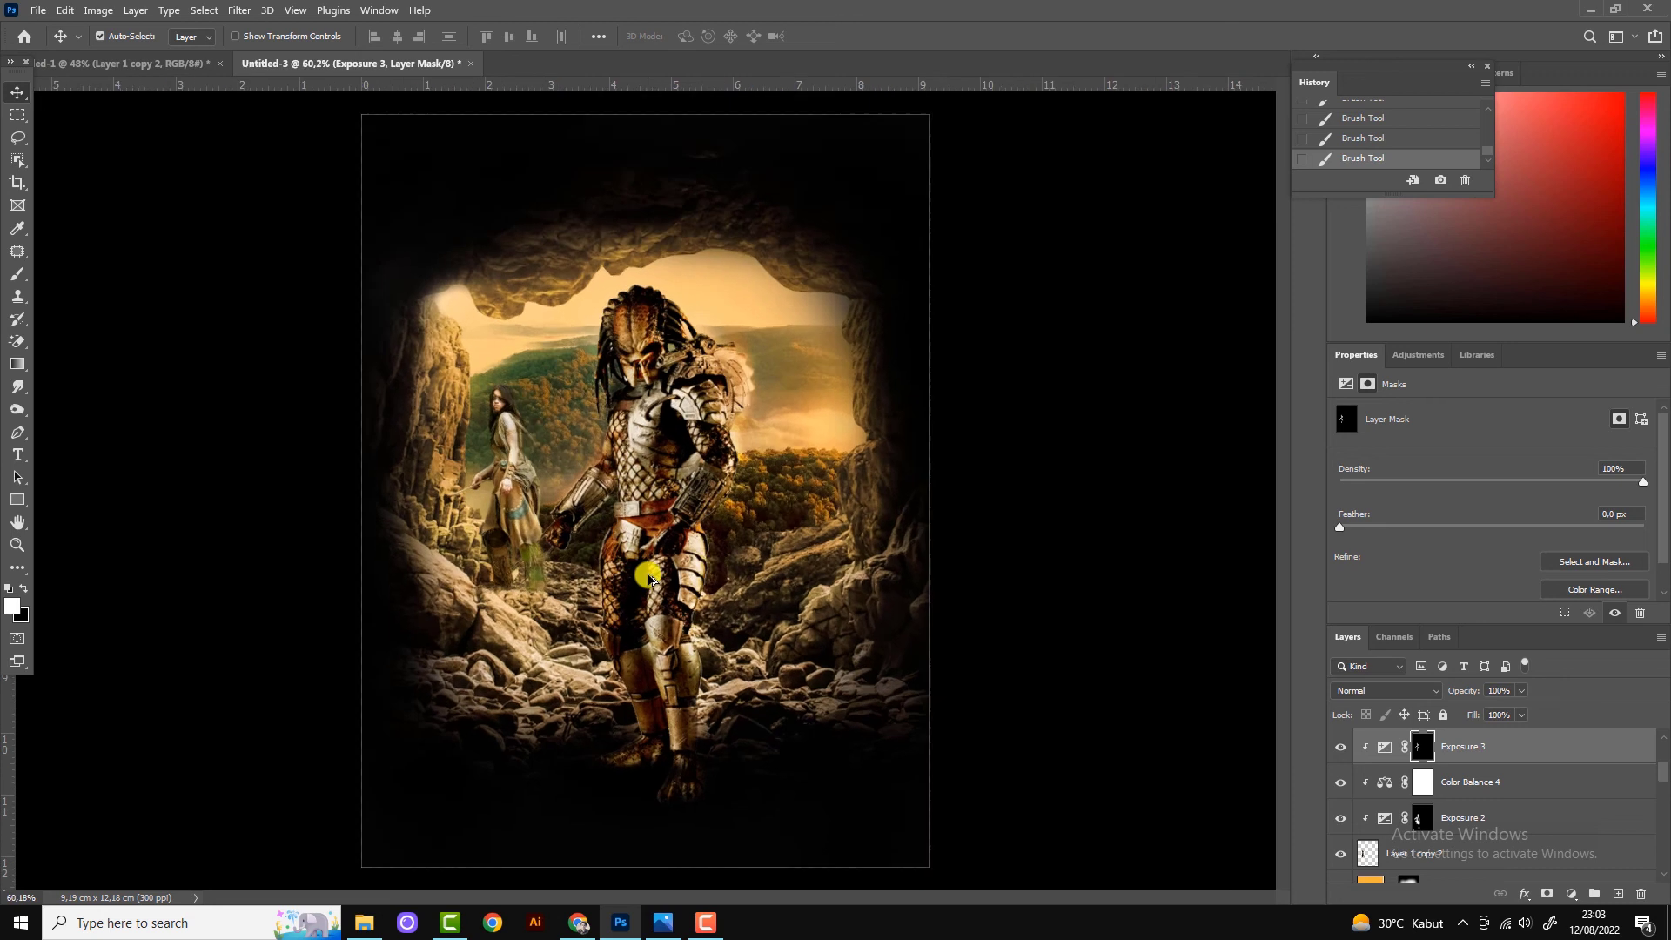
pyautogui.hotkey('ctrl', 'Tab')
pyautogui.moveTo(583, 301)
pyautogui.mouseDown()
pyautogui.moveTo(576, 566)
pyautogui.moveTo(773, 537)
pyautogui.mouseUp()
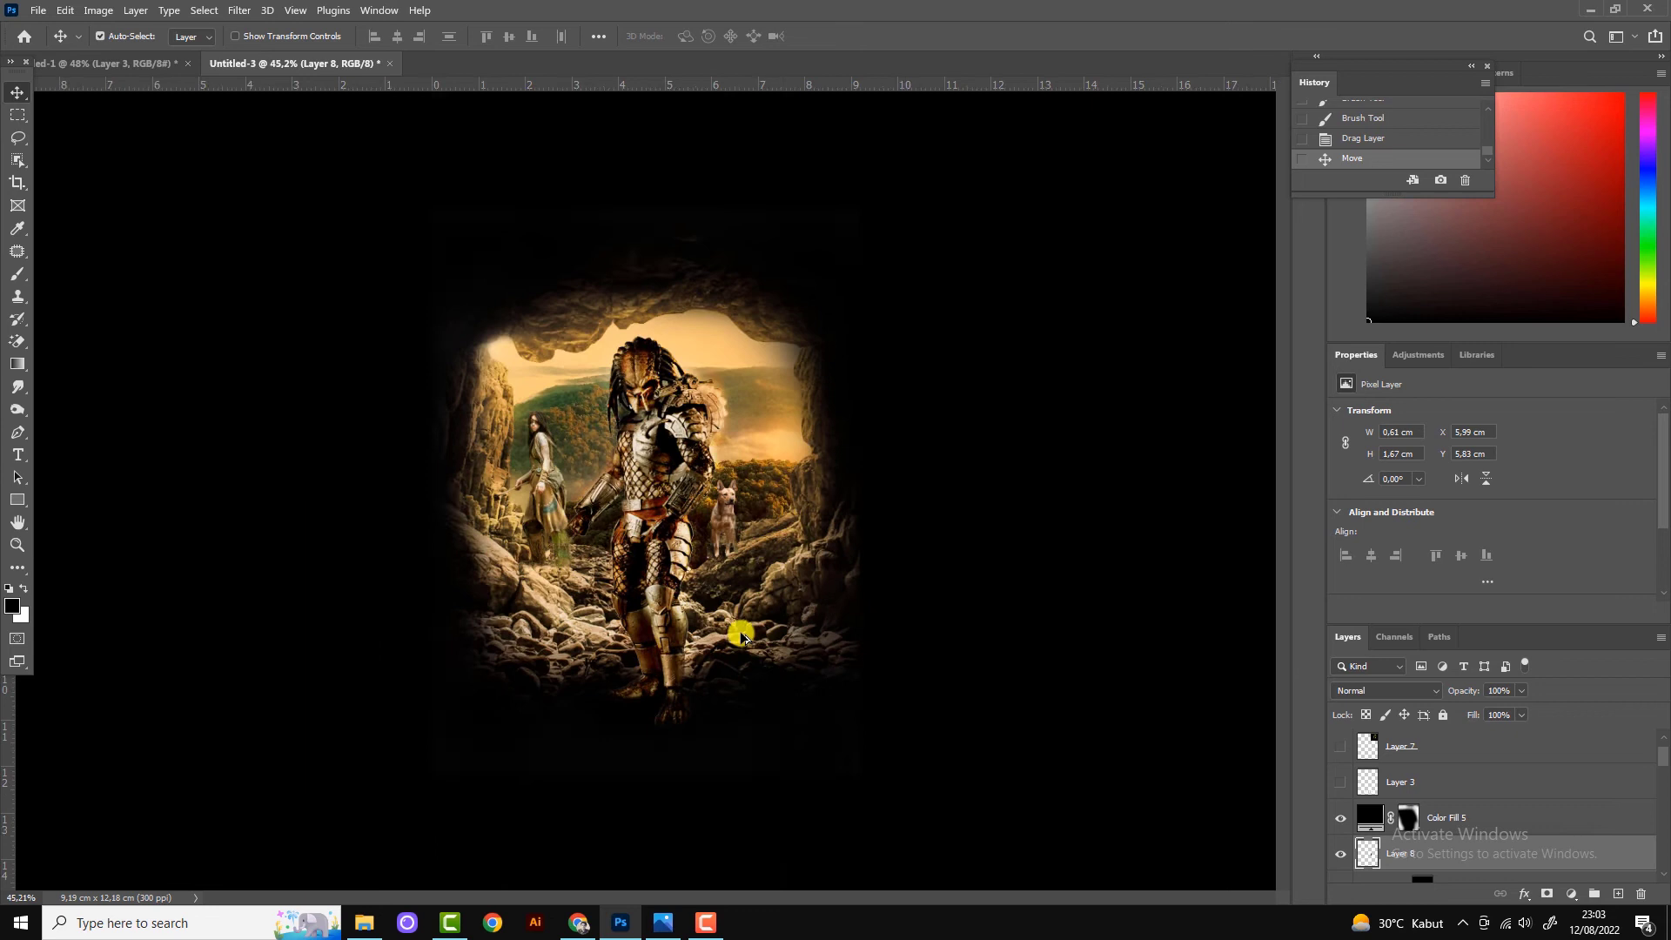
# Color-label Layer 1 copy 2 and place the dog layer below it.
pyautogui.scroll(3, 758, 489)
pyautogui.click(745, 474)
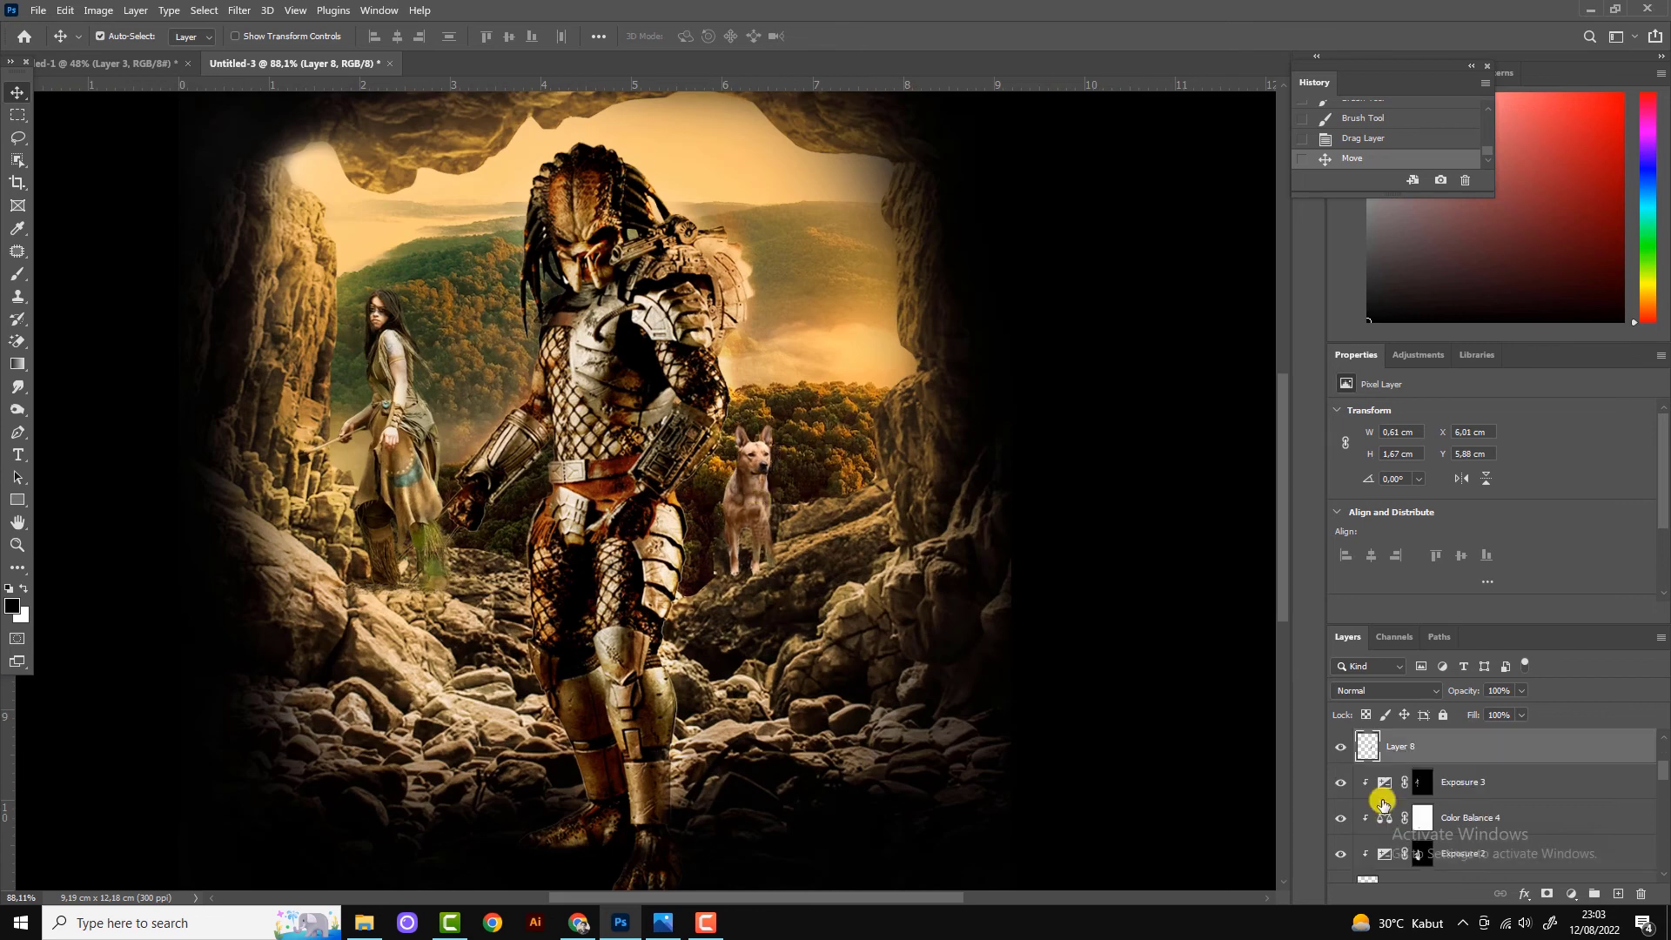
pyautogui.click(1427, 781)
pyautogui.rightClick(1483, 820)
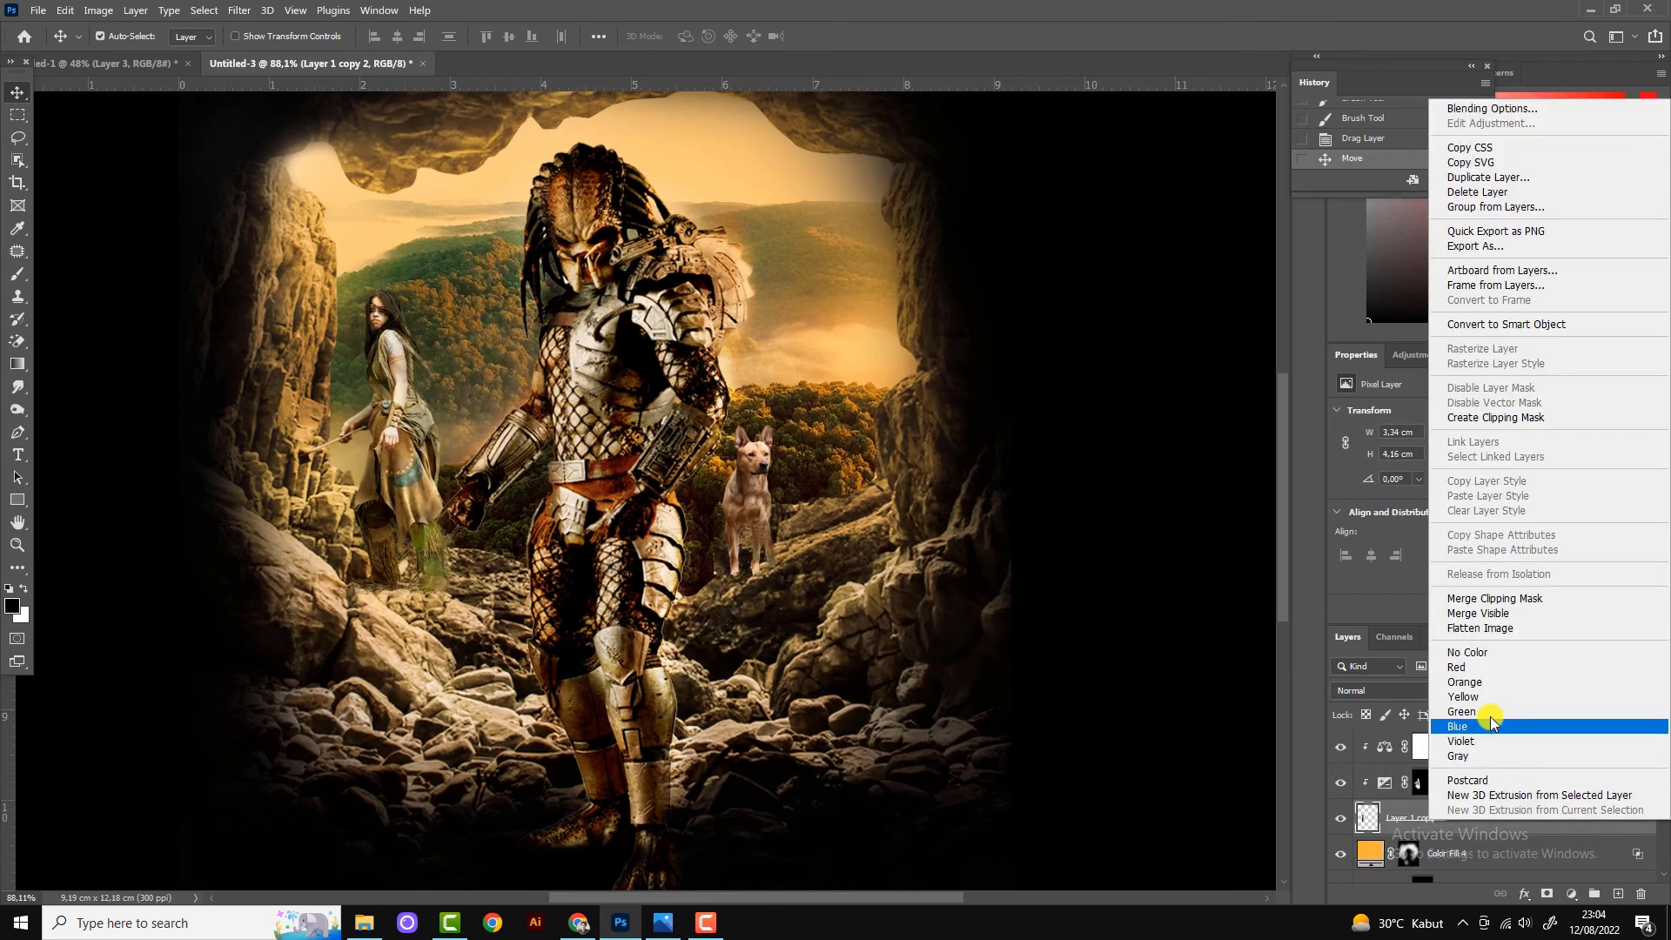
pyautogui.click(1505, 725)
pyautogui.scroll(2, 1341, 786)
pyautogui.click(1340, 785)
pyautogui.click(1340, 786)
pyautogui.moveTo(1387, 783); pyautogui.dragTo(1406, 836)
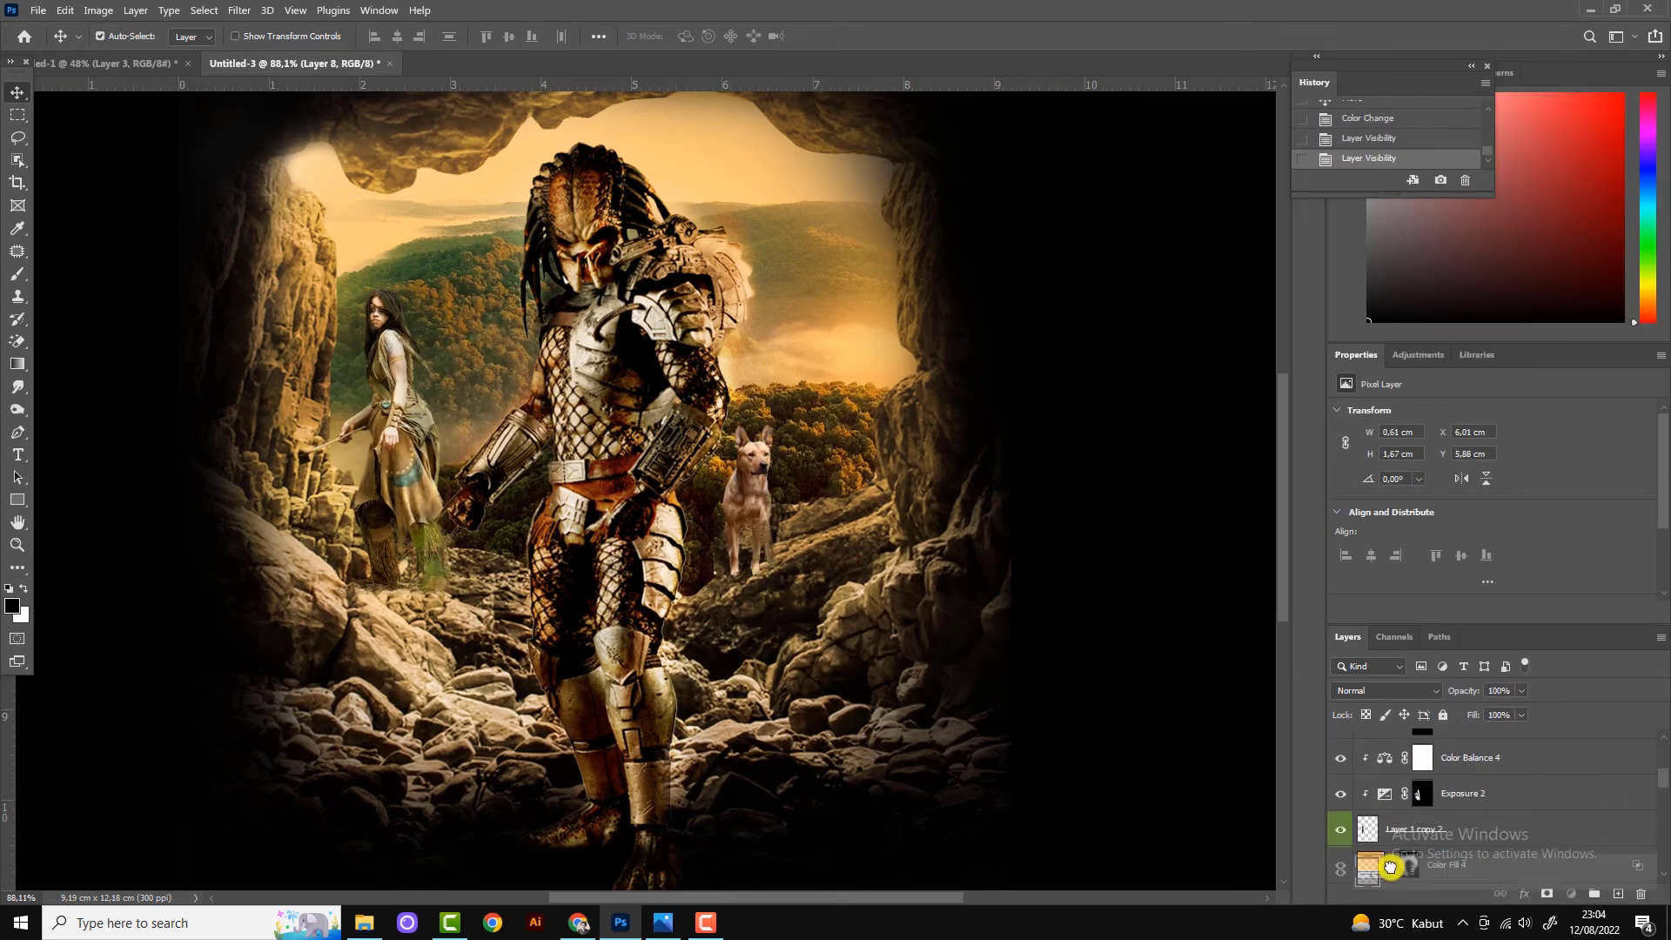
pyautogui.click(1340, 829)
pyautogui.click(1340, 830)
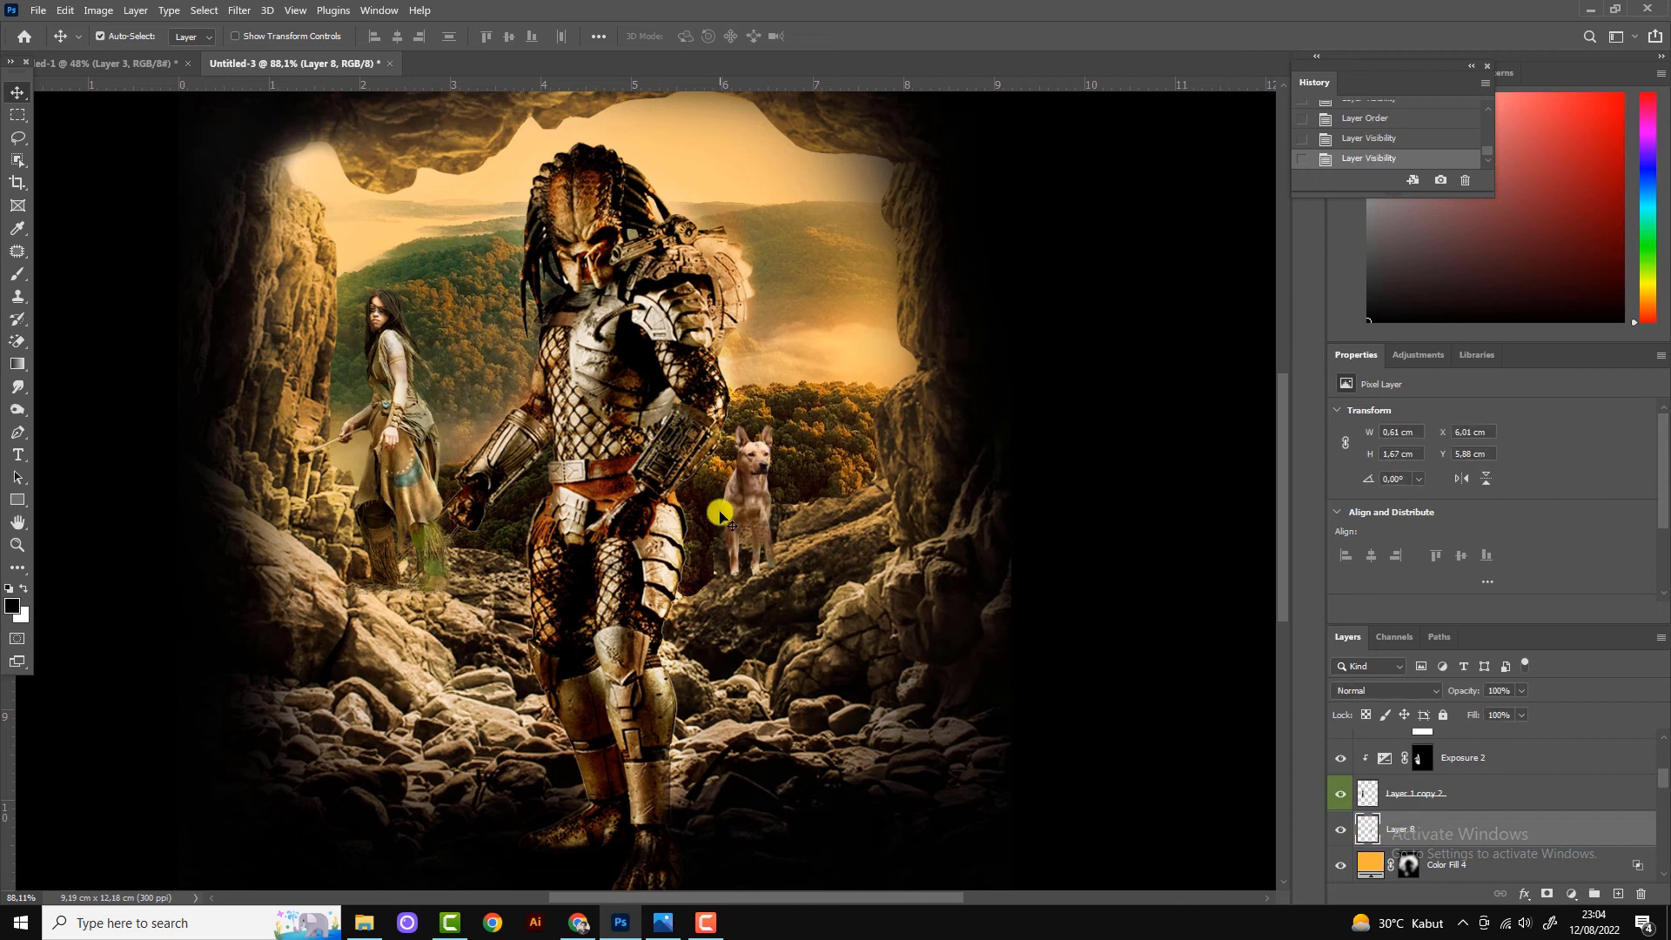
# Move the dog onto the rocks right of the Predator.
pyautogui.scroll(-3, 783, 539)
pyautogui.moveTo(763, 500); pyautogui.dragTo(766, 488)
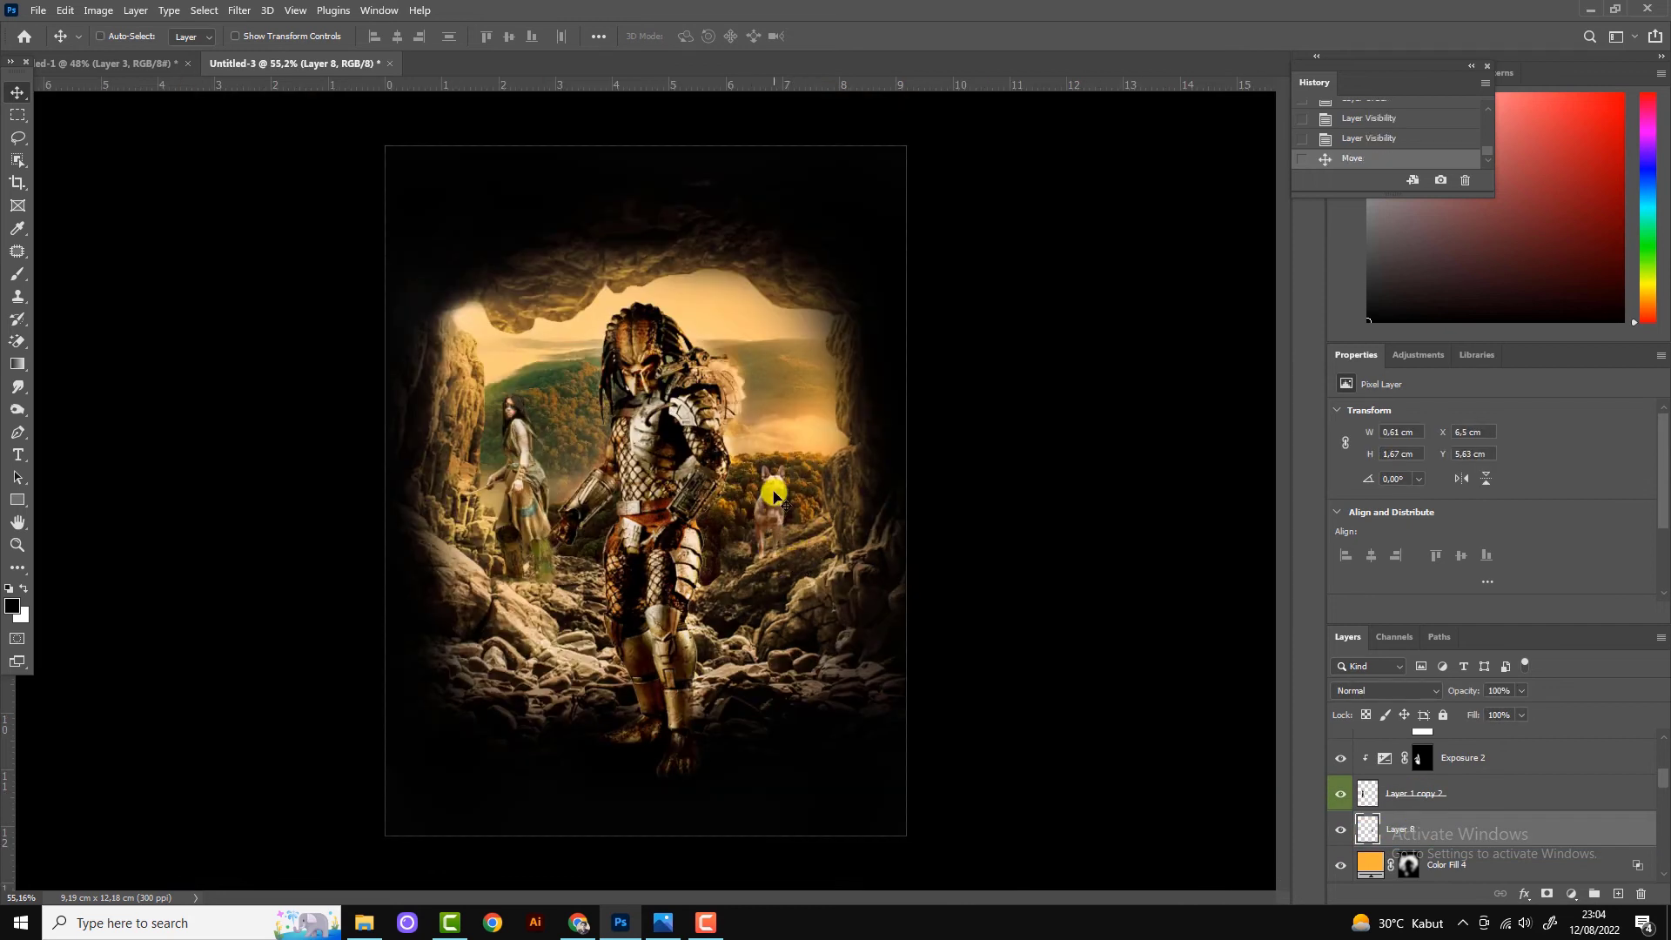
pyautogui.scroll(-2, 783, 557)
pyautogui.scroll(5, 810, 523)
pyautogui.moveTo(809, 391); pyautogui.dragTo(820, 396)
pyautogui.scroll(-2, 839, 540)
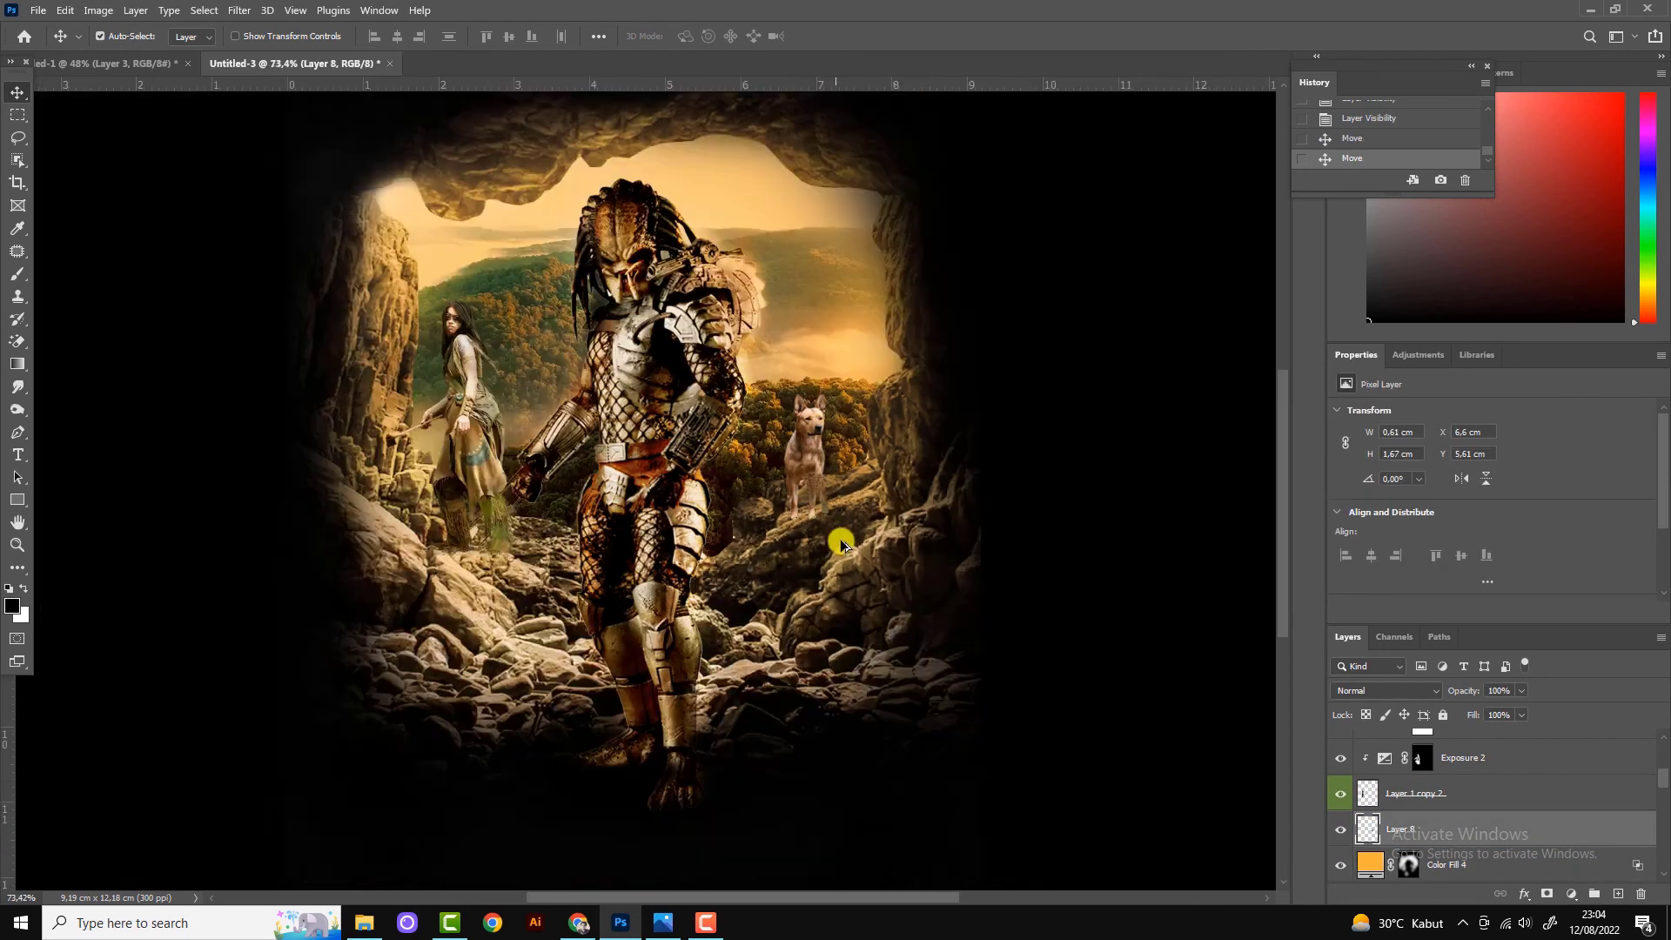
pyautogui.scroll(-1, 850, 522)
pyautogui.scroll(4, 809, 504)
# Flip the dog horizontally.
pyautogui.hotkey('ctrl', 't')
pyautogui.rightClick(786, 469)
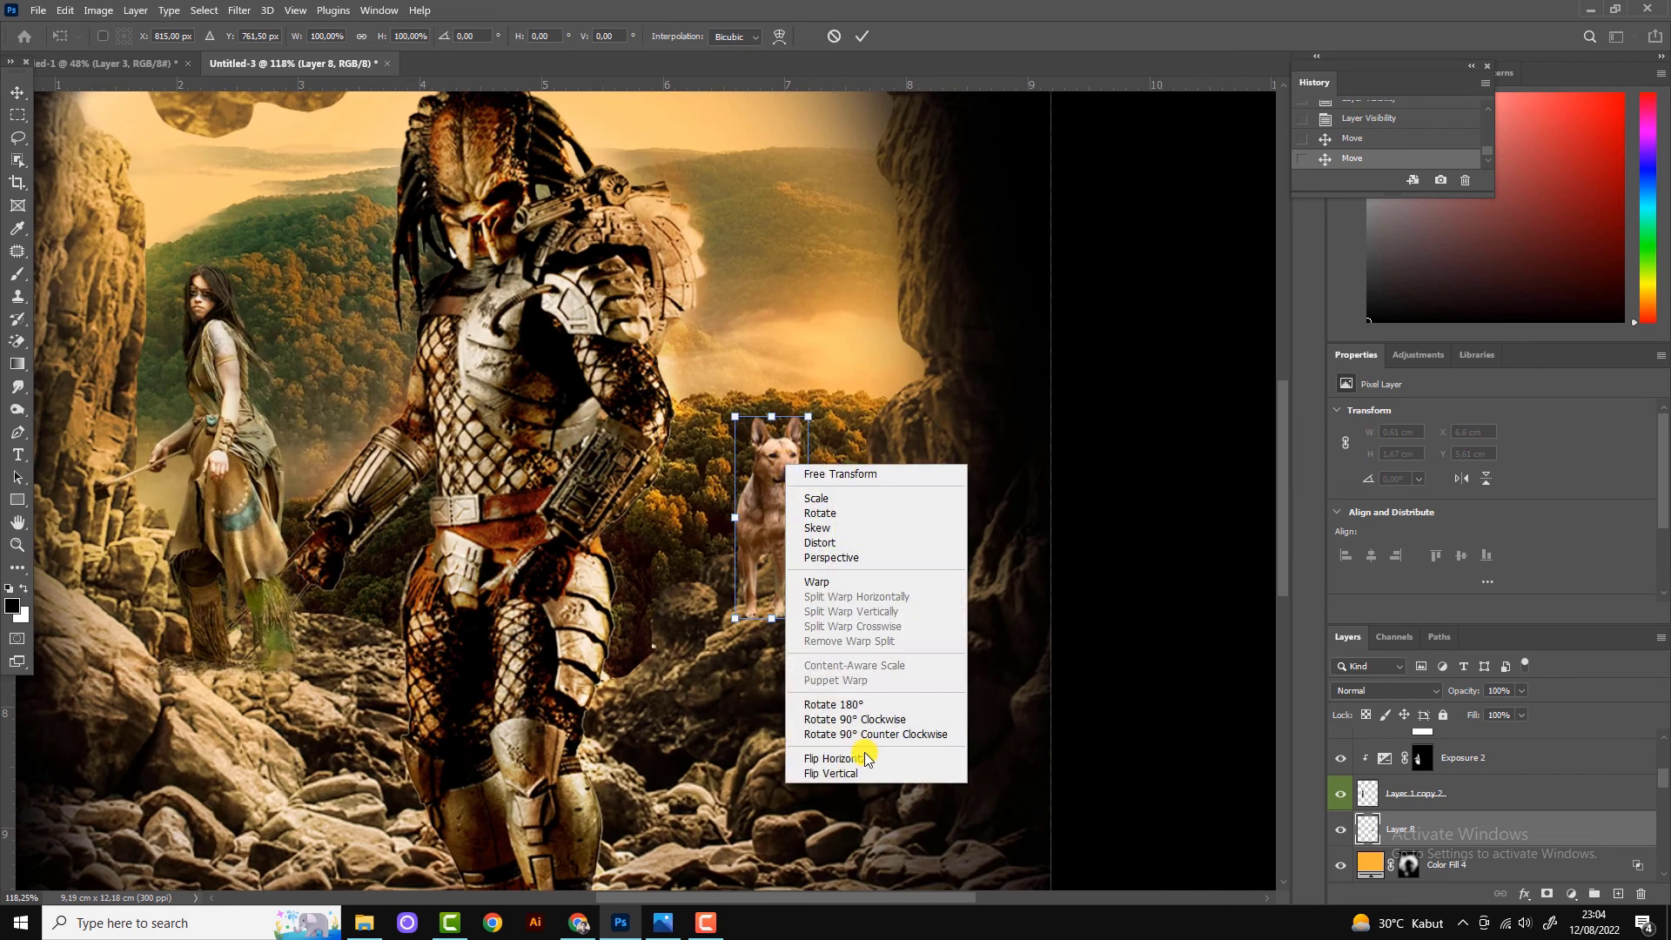
pyautogui.click(862, 757)
pyautogui.click(860, 36)
pyautogui.scroll(-2, 880, 298)
pyautogui.scroll(-1, 795, 566)
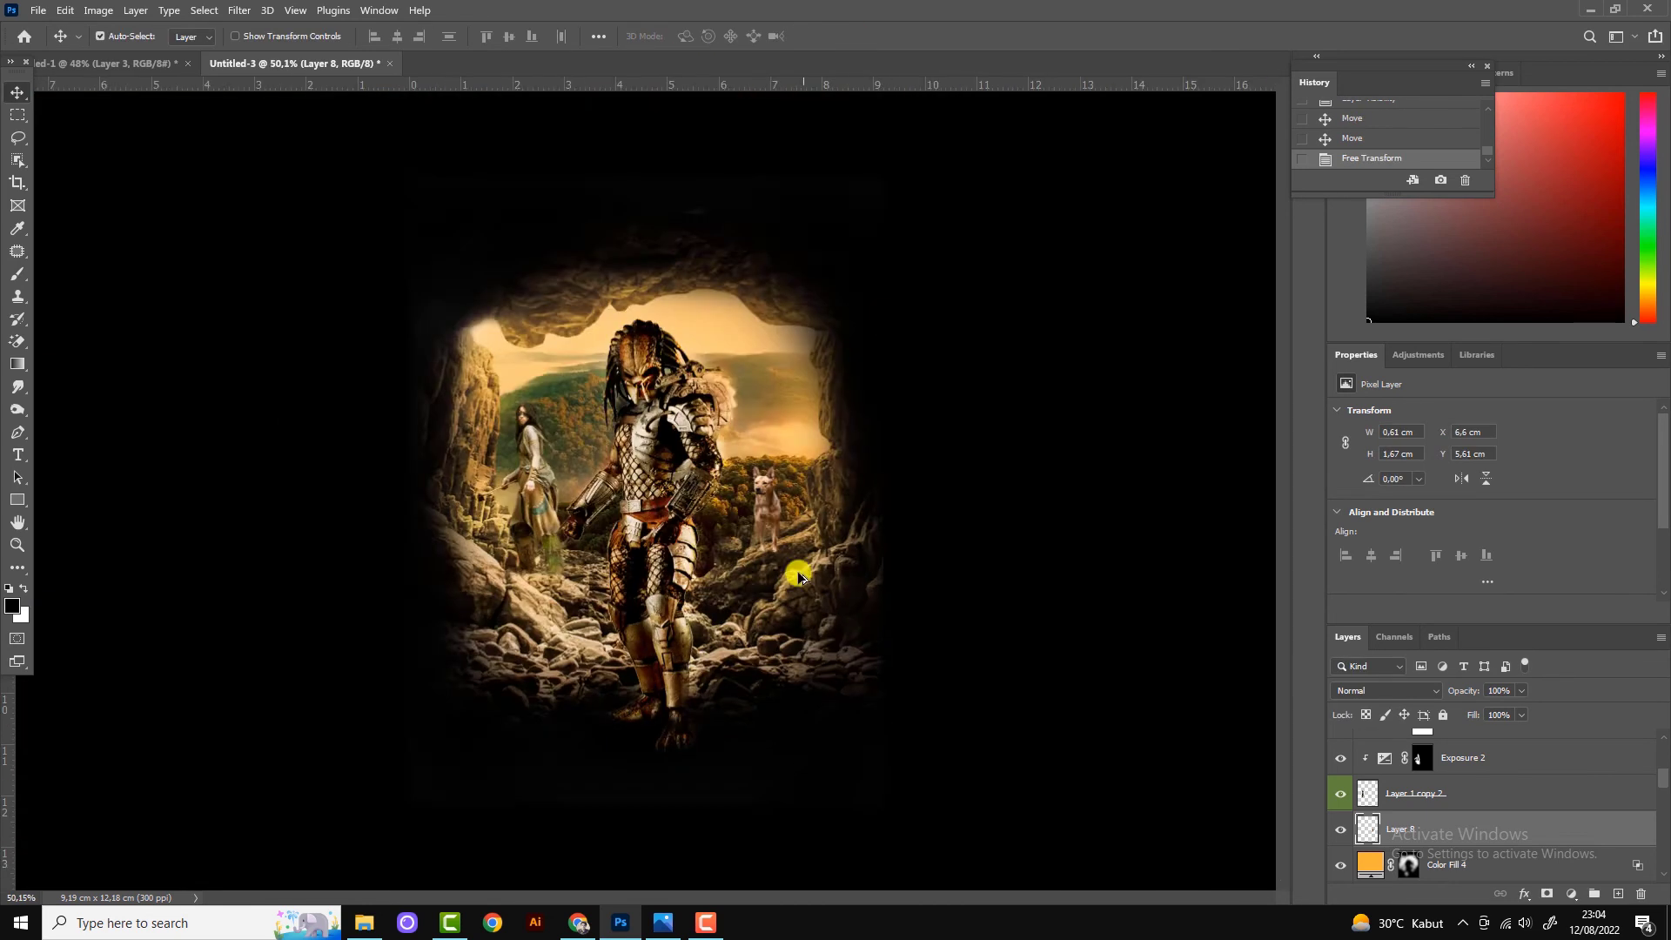
pyautogui.scroll(2, 810, 560)
pyautogui.scroll(2, 777, 425)
# Nudge the flipped dog slightly right, then begin creating a new layer.
pyautogui.moveTo(779, 427); pyautogui.dragTo(786, 427)
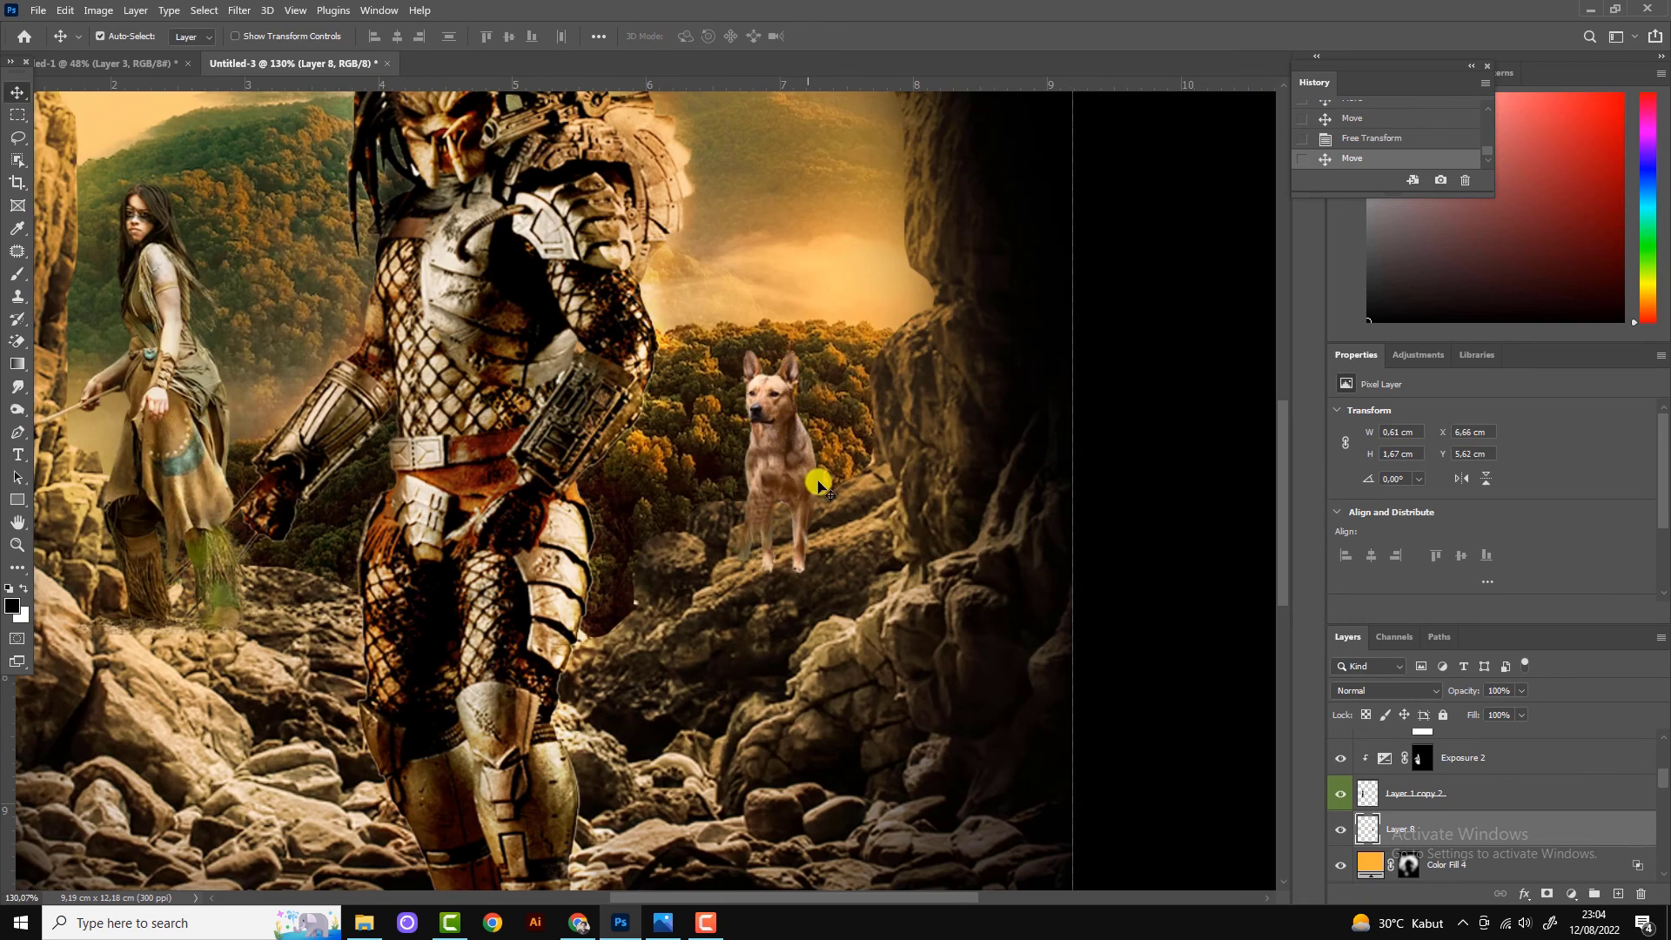
pyautogui.scroll(-4, 871, 461)
pyautogui.scroll(3, 770, 508)
pyautogui.scroll(1, 790, 468)
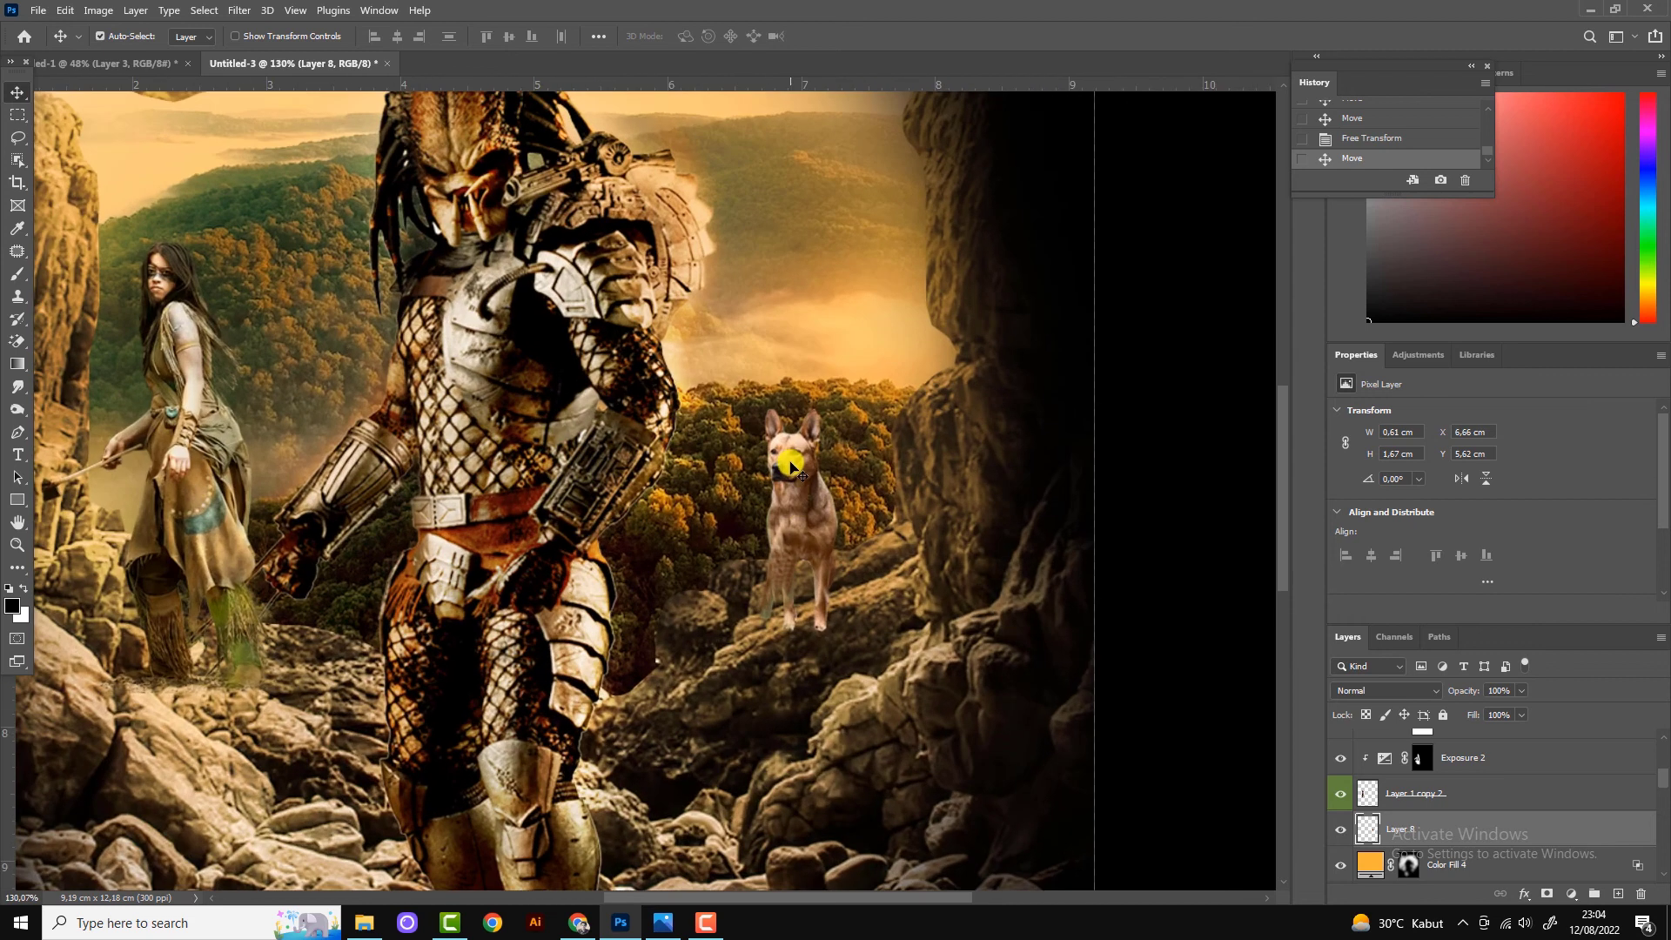
pyautogui.click(1575, 894)
pyautogui.click(809, 512)
pyautogui.click(134, 11)
# Create a gray-filled Overlay Layer 9 and shade the dog's chest, legs and face with soft brush strokes.
pyautogui.click(365, 26)
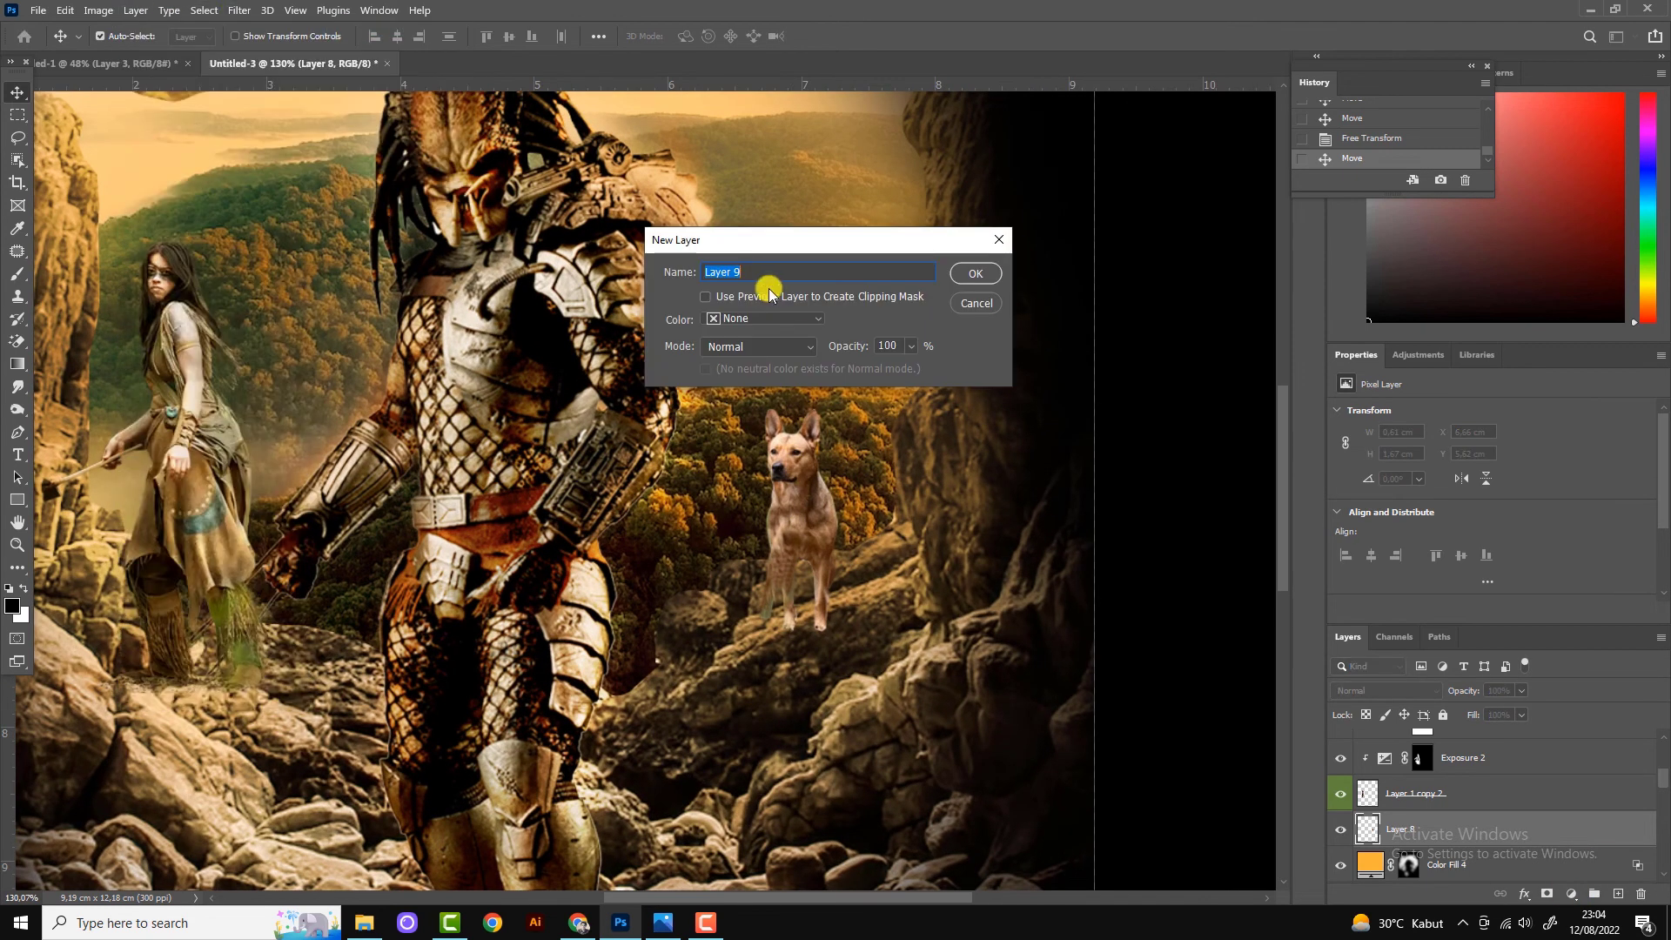
pyautogui.click(757, 347)
pyautogui.click(736, 586)
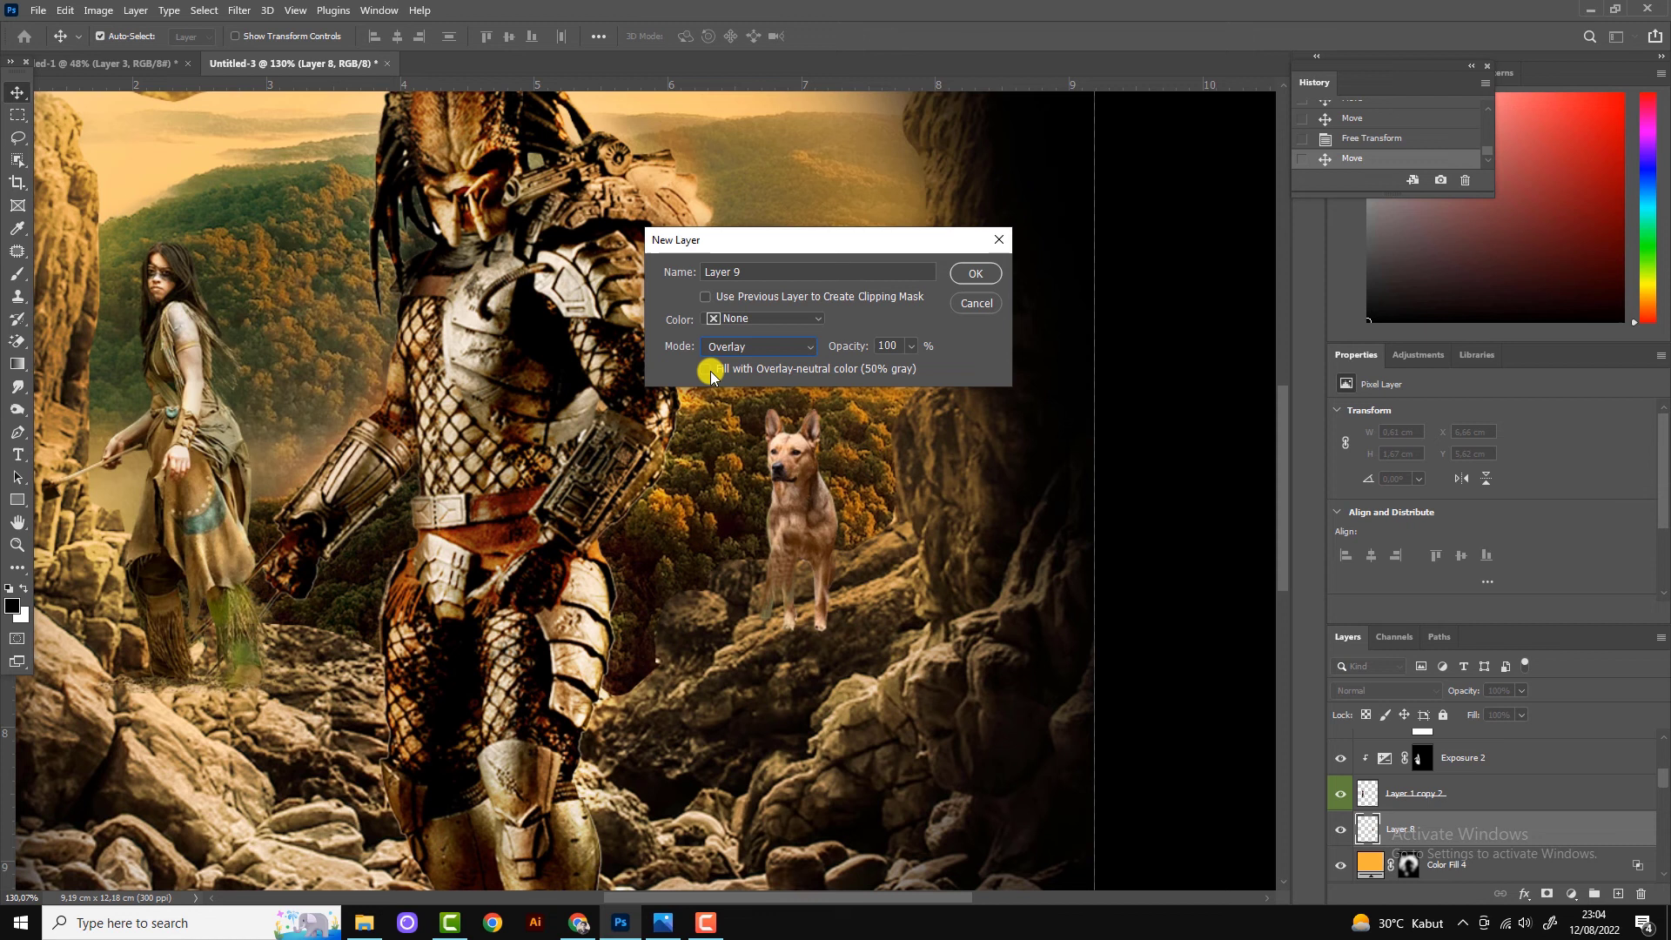
pyautogui.click(980, 271)
pyautogui.press('b')
pyautogui.moveTo(767, 465); pyautogui.dragTo(766, 570)
pyautogui.press('1')
pyautogui.press('7')
pyautogui.scroll(3, 802, 496)
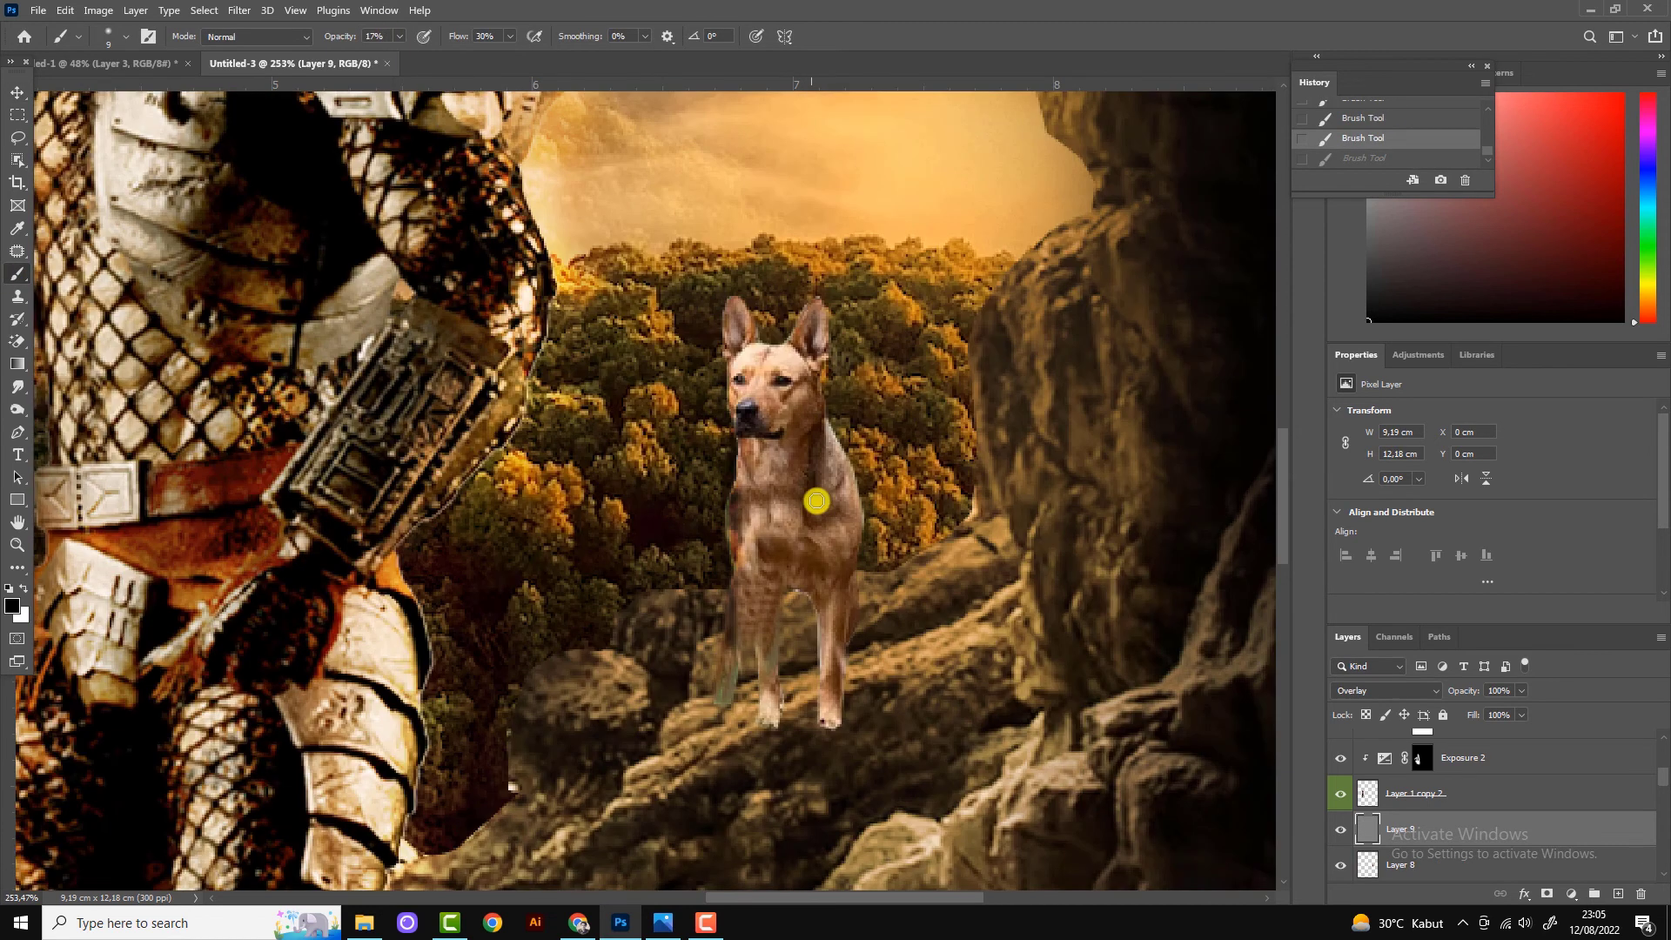
pyautogui.moveTo(379, 55); pyautogui.dragTo(404, 55)
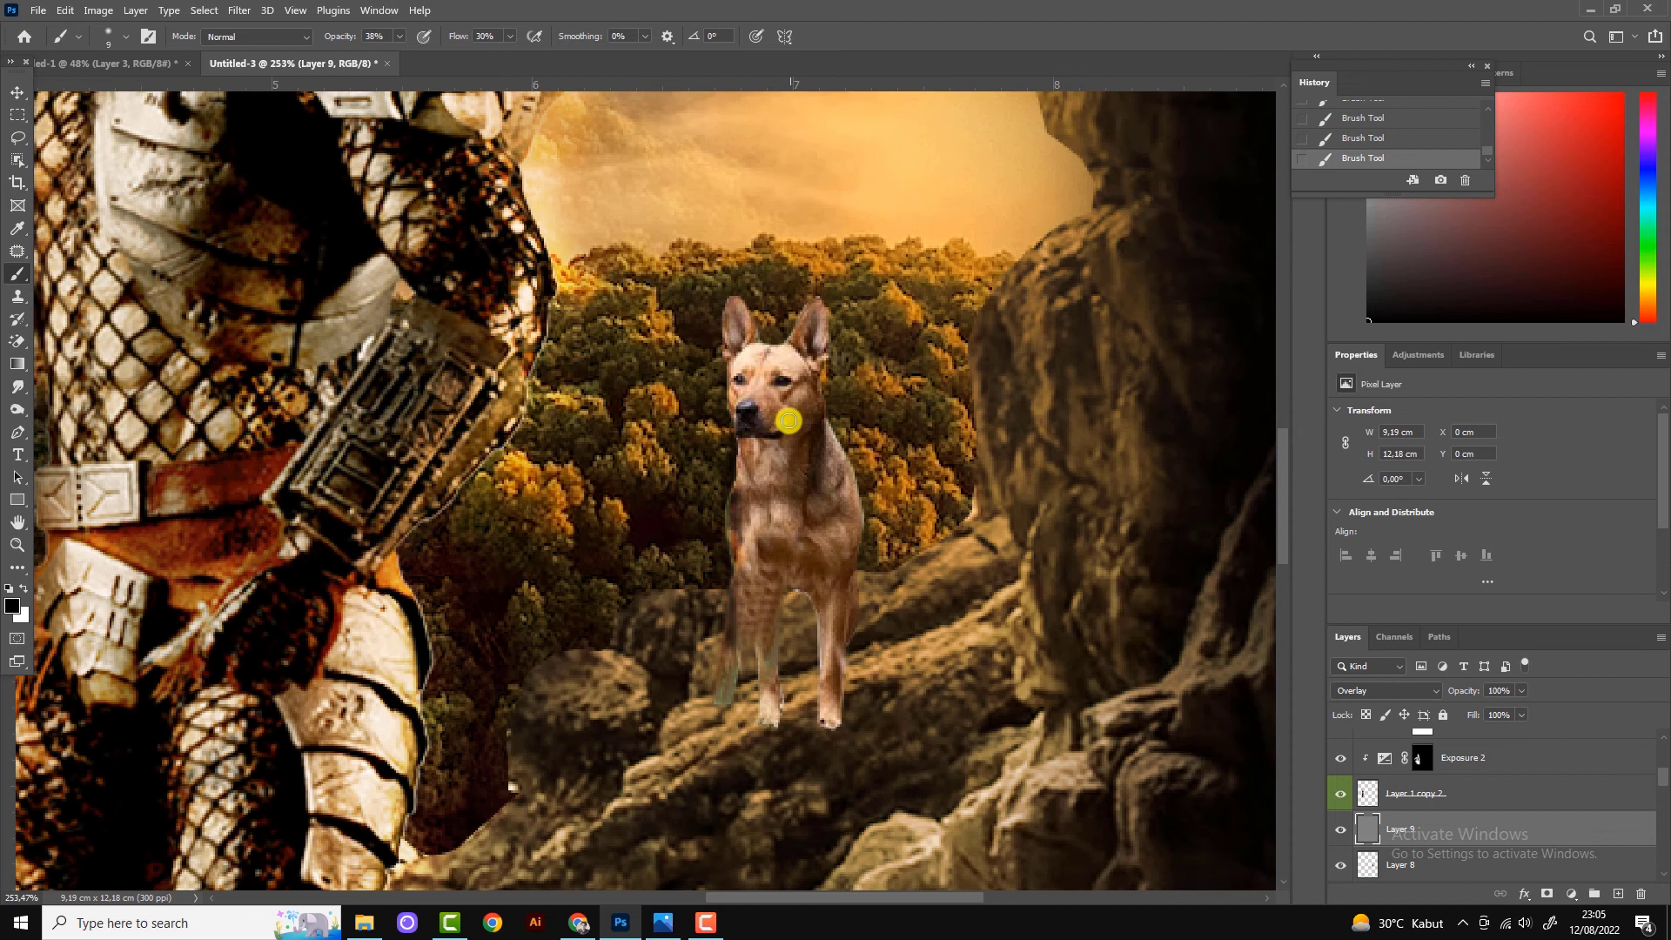
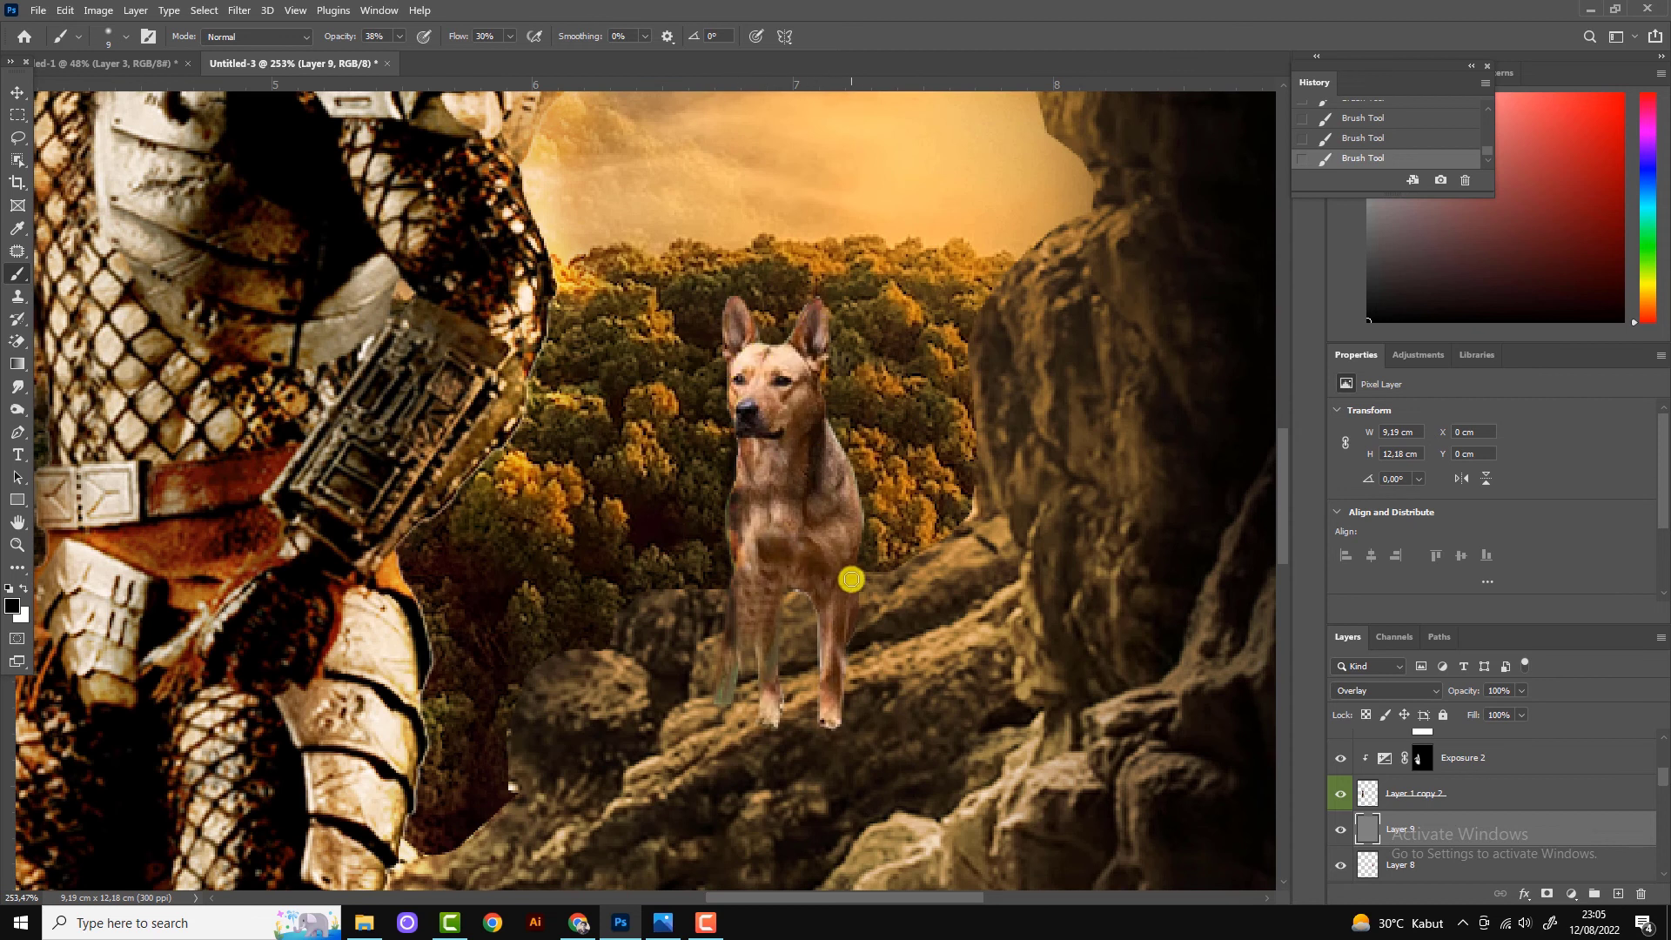
# Hide and re-show Layer 1 copy 2 to check its effect on the composite.
pyautogui.scroll(-4, 851, 579)
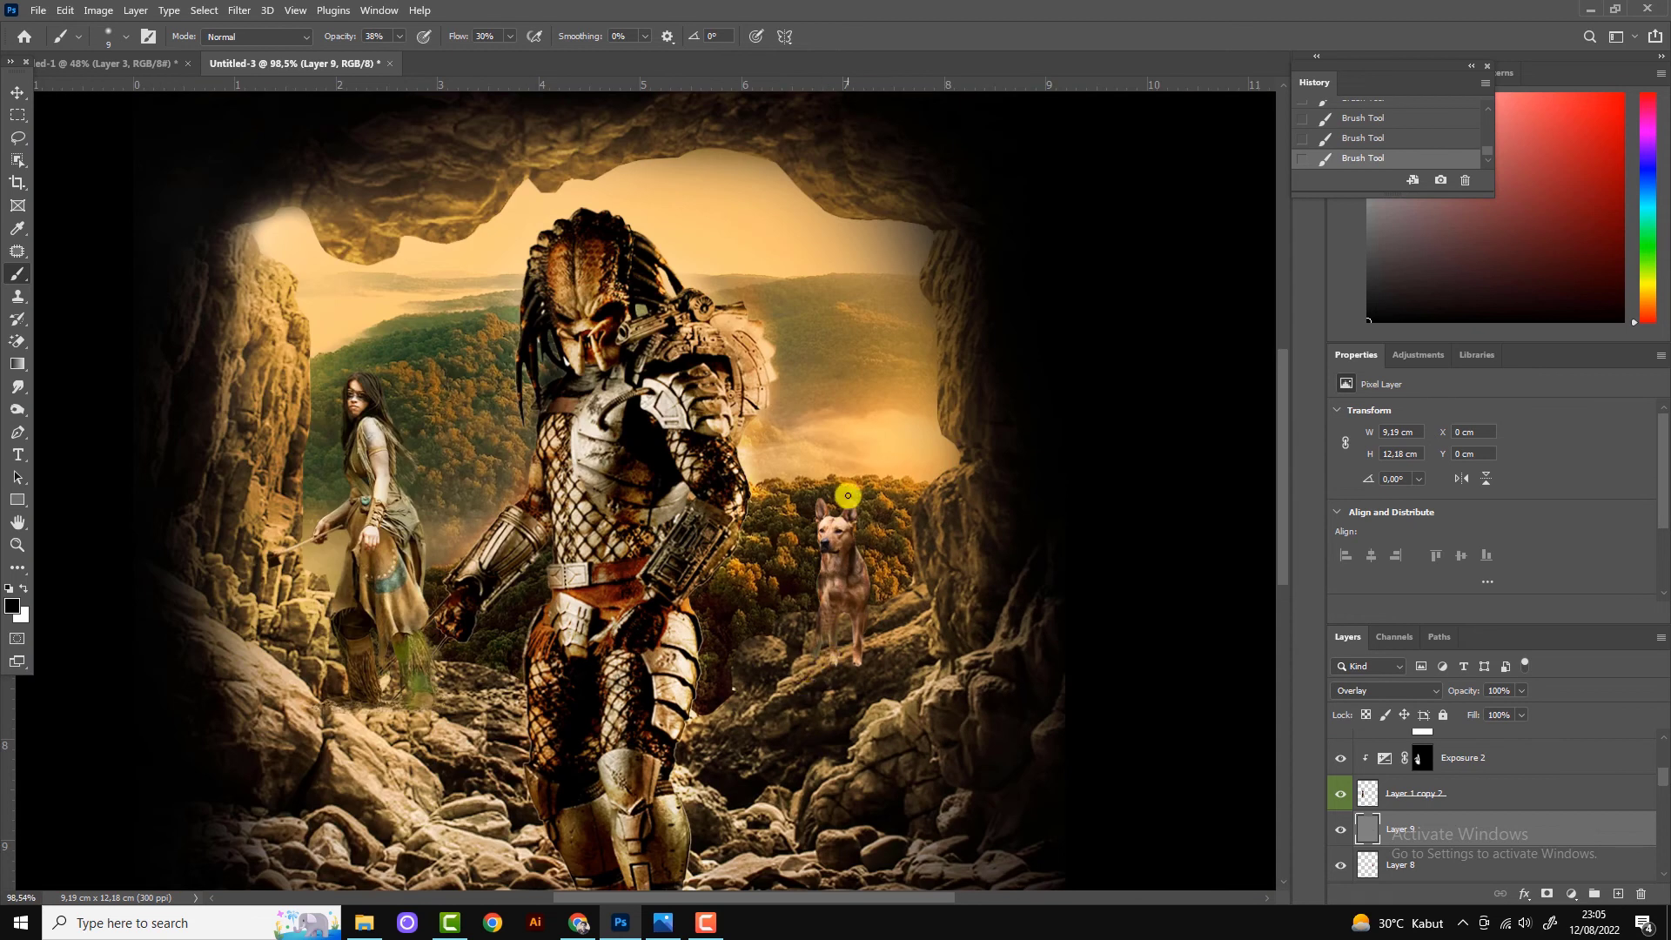
pyautogui.scroll(-3, 843, 540)
pyautogui.scroll(5, 727, 618)
pyautogui.scroll(-3, 828, 544)
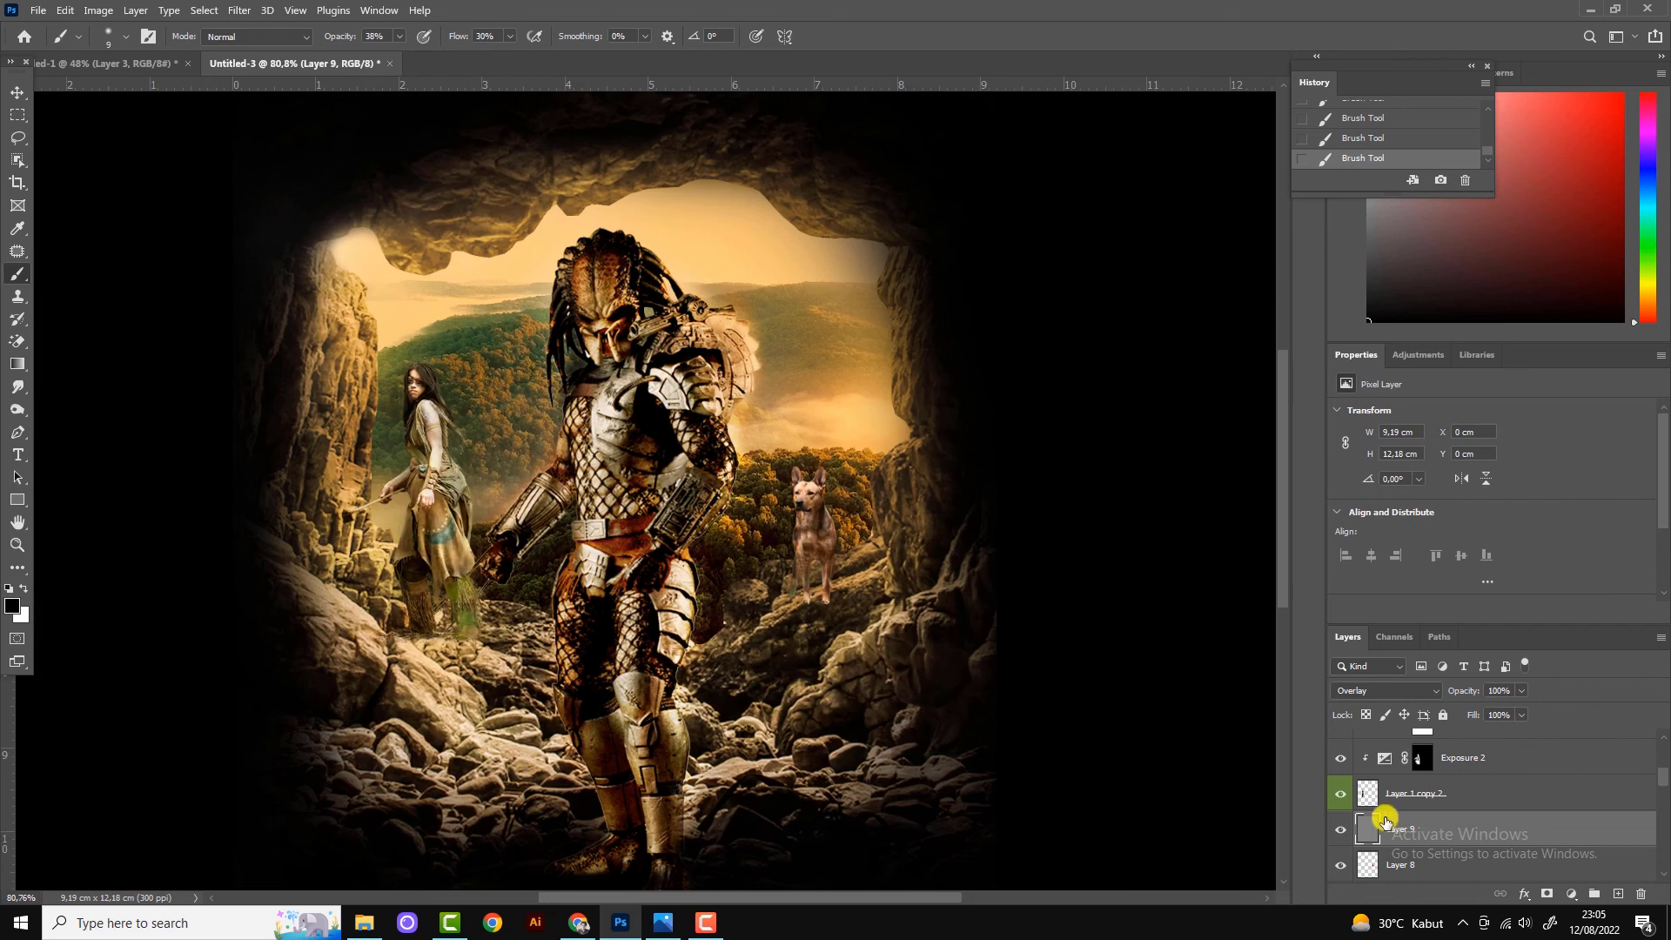
pyautogui.click(1392, 793)
pyautogui.click(1341, 793)
pyautogui.click(1341, 793)
pyautogui.scroll(-3, 1366, 809)
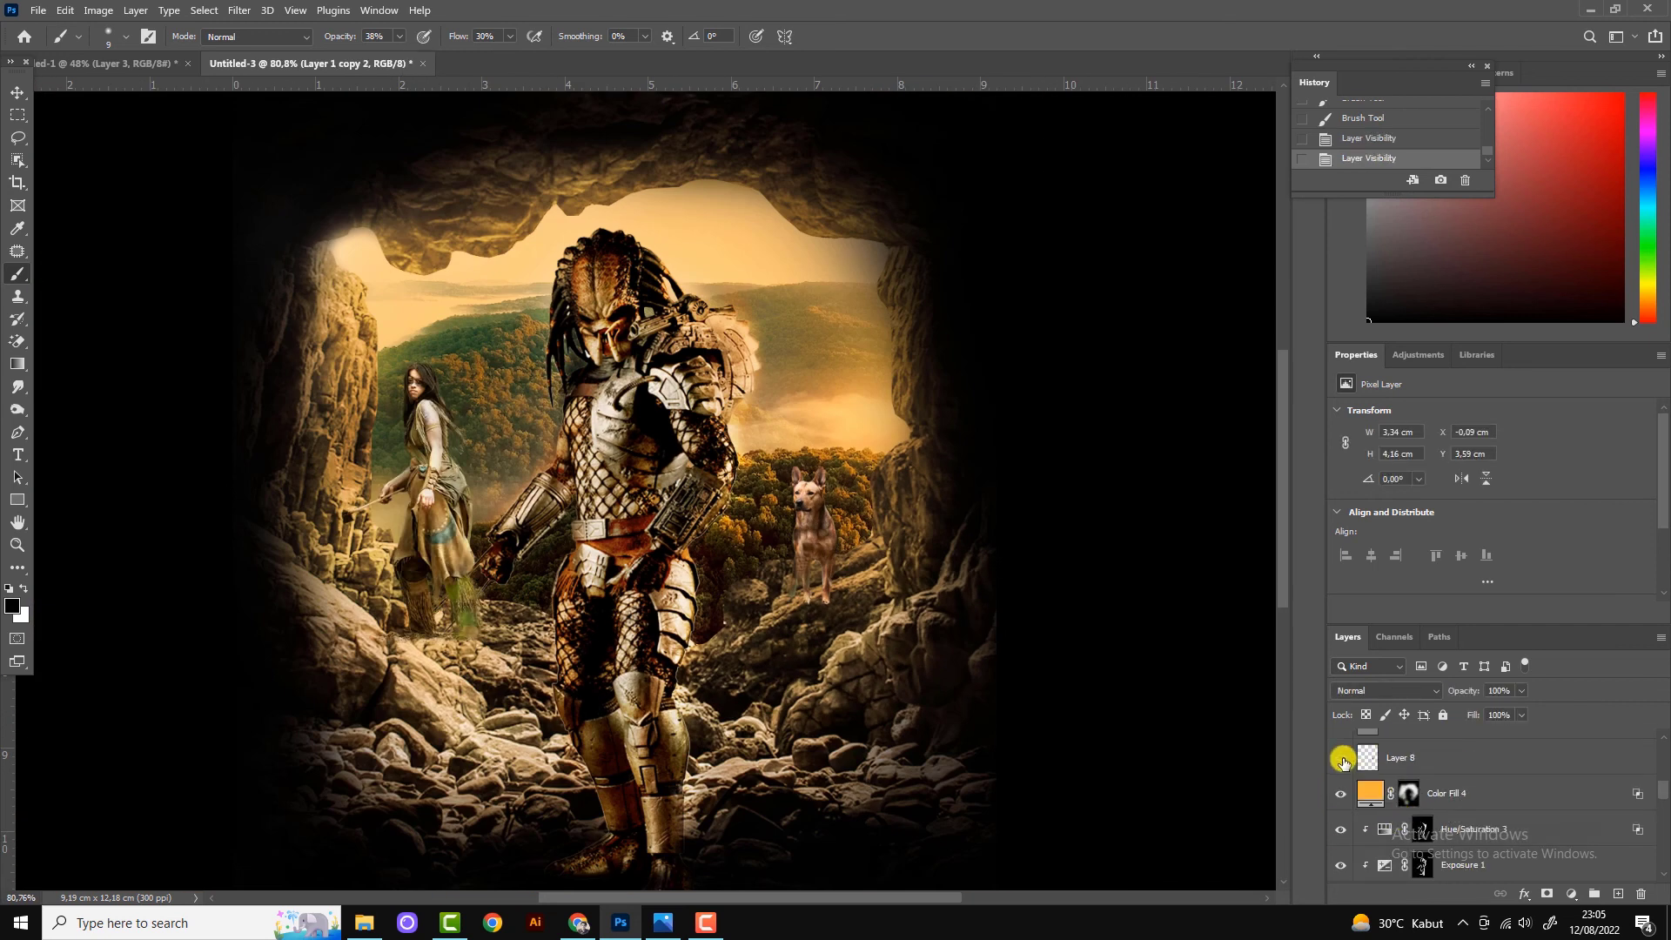
# Tag Layer 8 with a red colour label.
pyautogui.click(1471, 757)
pyautogui.rightClick(1471, 757)
pyautogui.click(1493, 634)
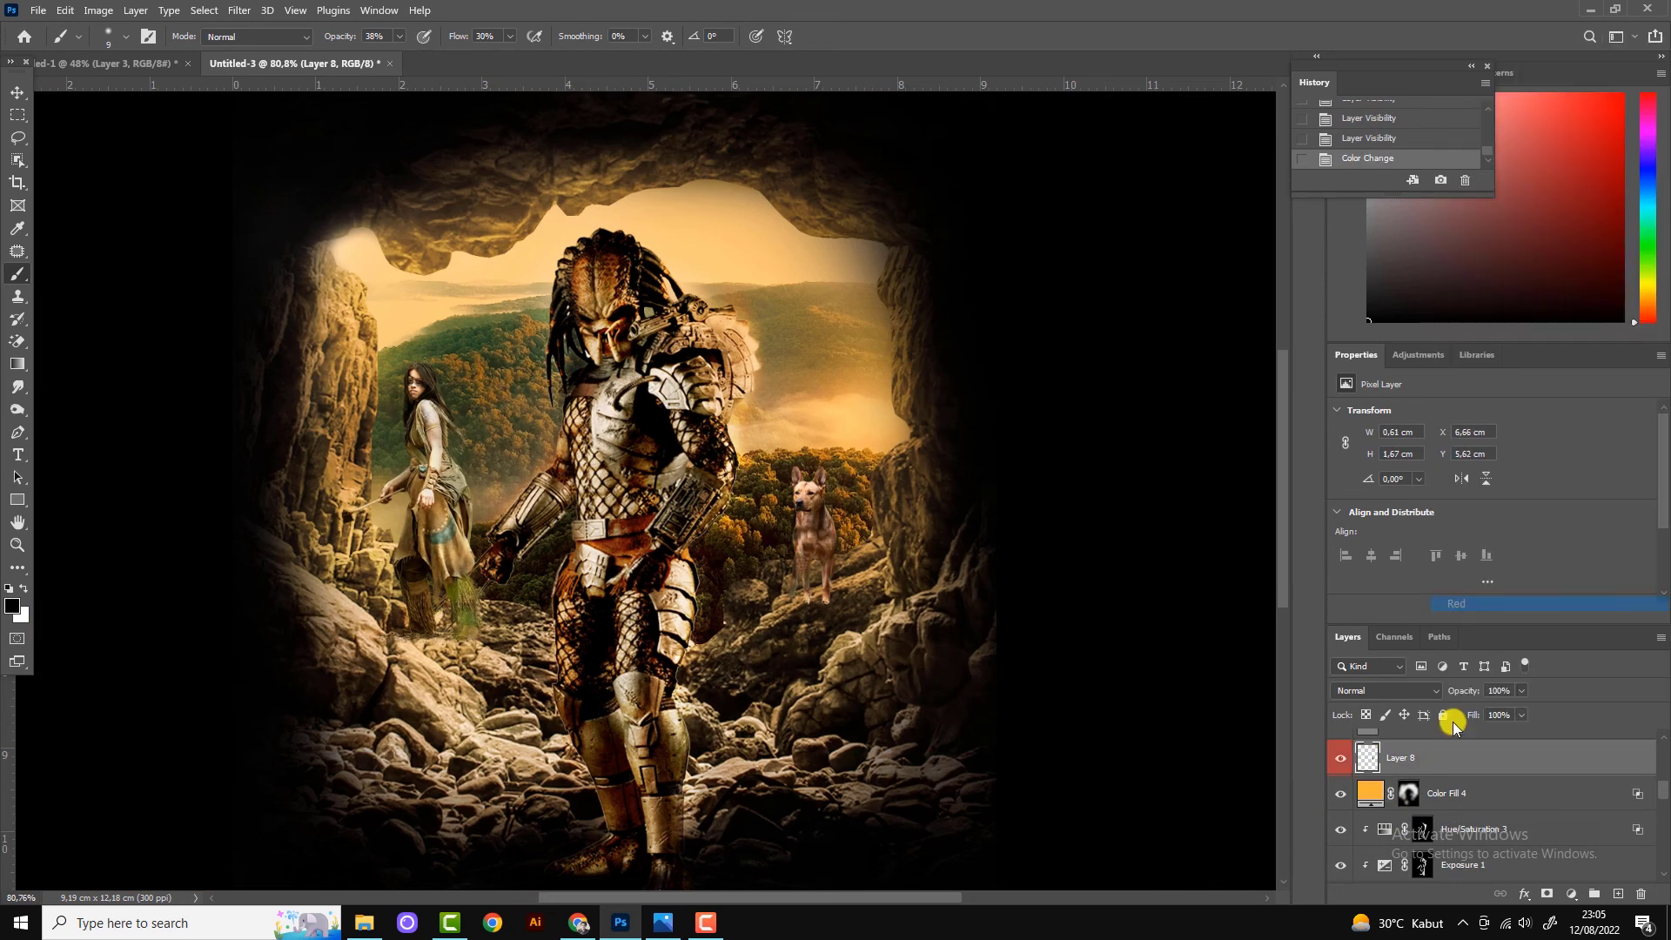
# Add a layer mask to Layer 8 and brush it at 91% opacity around the dog's legs.
pyautogui.click(1547, 893)
pyautogui.scroll(5, 850, 642)
pyautogui.moveTo(870, 588); pyautogui.dragTo(897, 561)
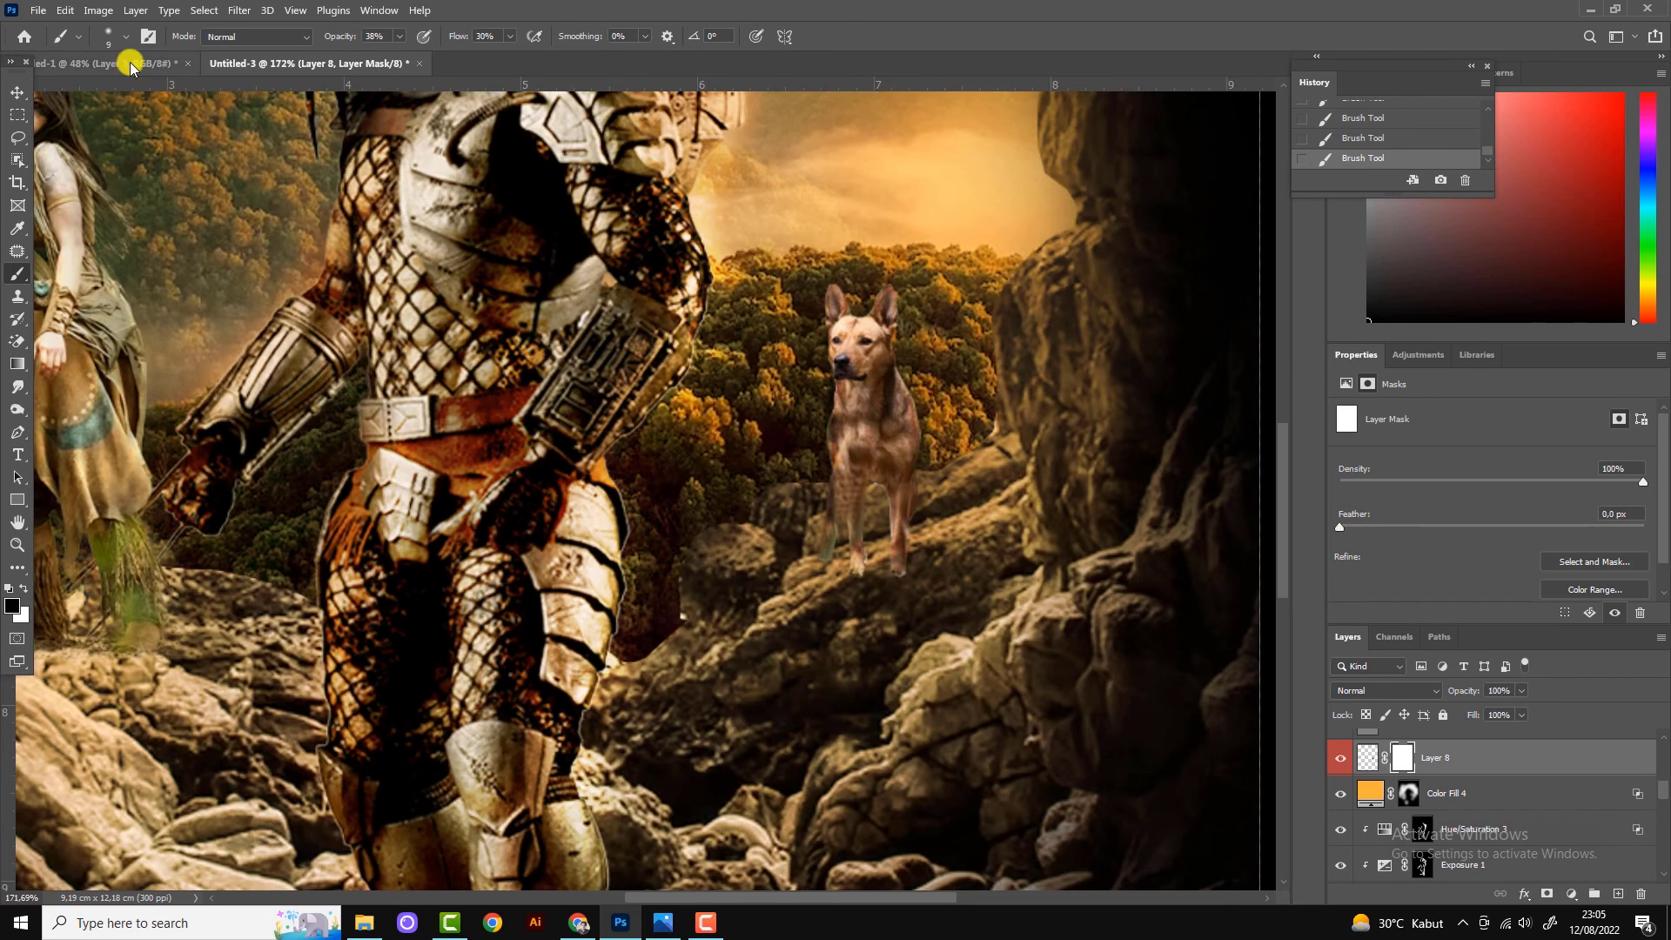
pyautogui.click(915, 546)
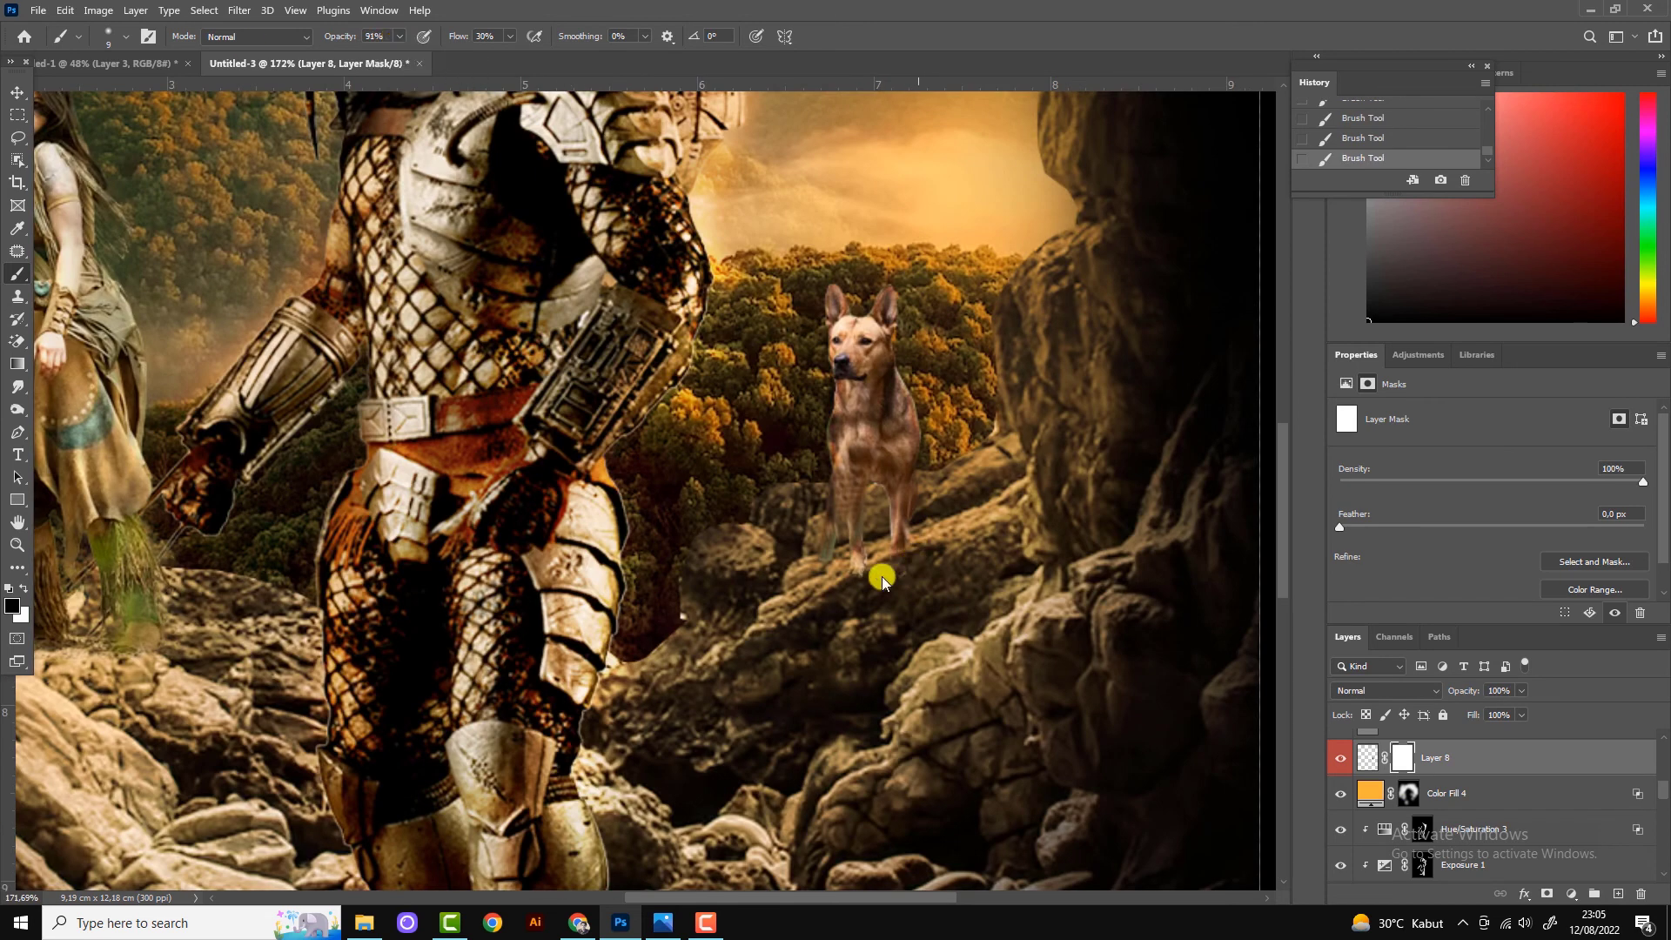
pyautogui.hotkey('ctrl', '0')
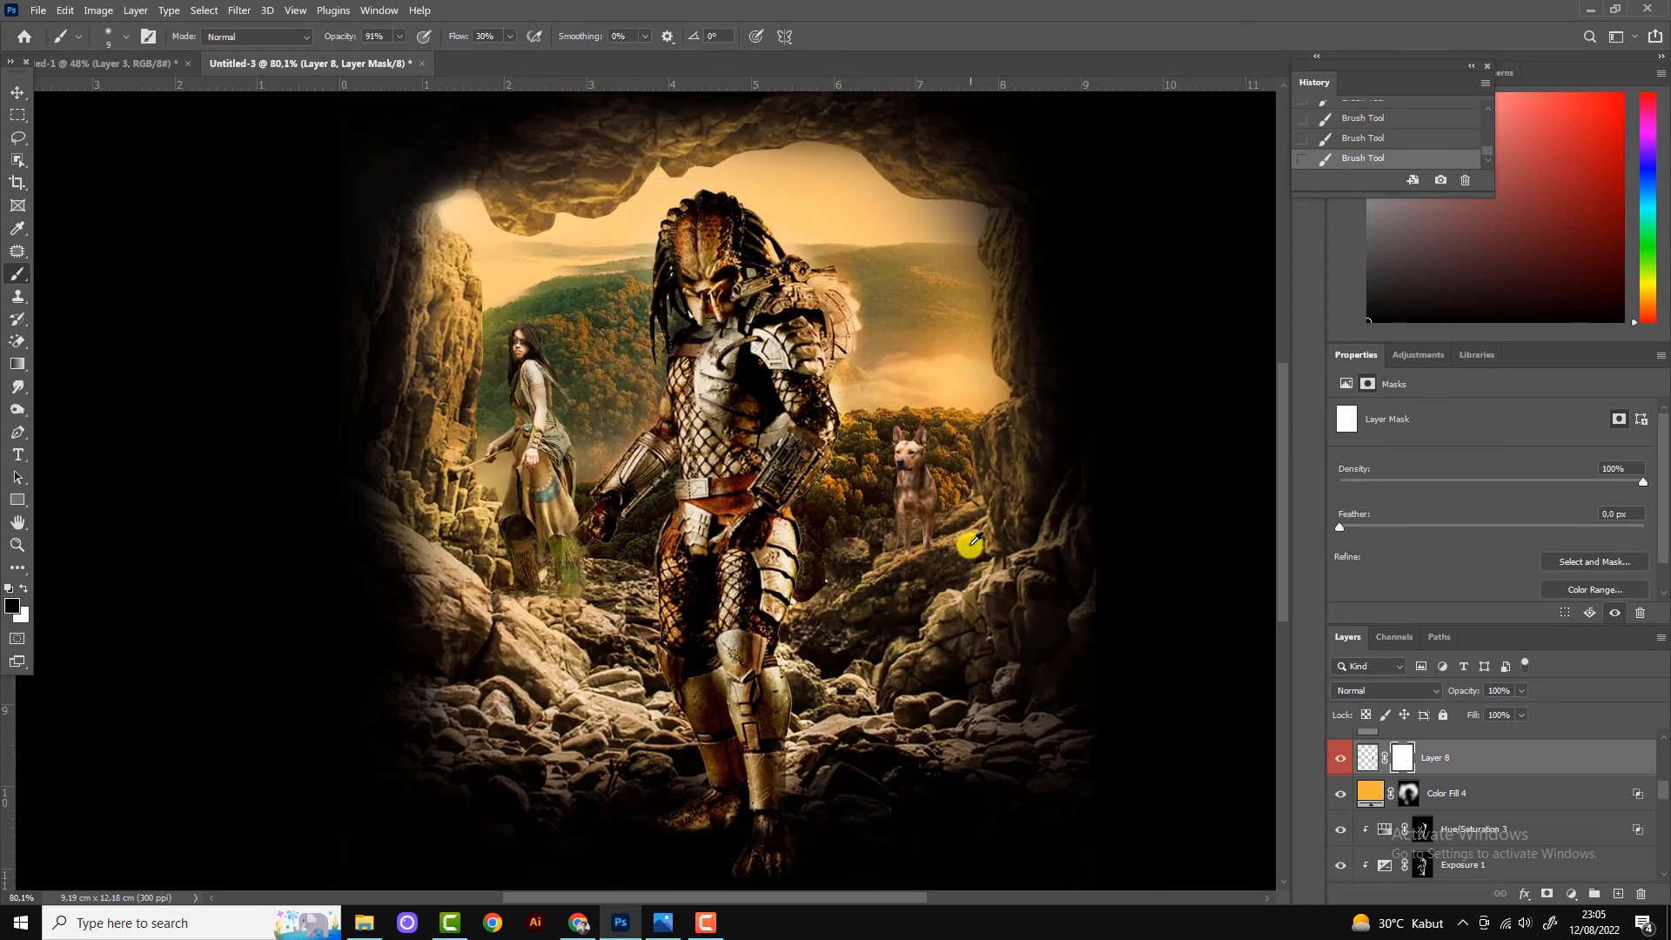
# Add an Exposure layer clipped to Layer 8 with lowered exposure to darken the dog.
pyautogui.press('v')
pyautogui.click(1571, 894)
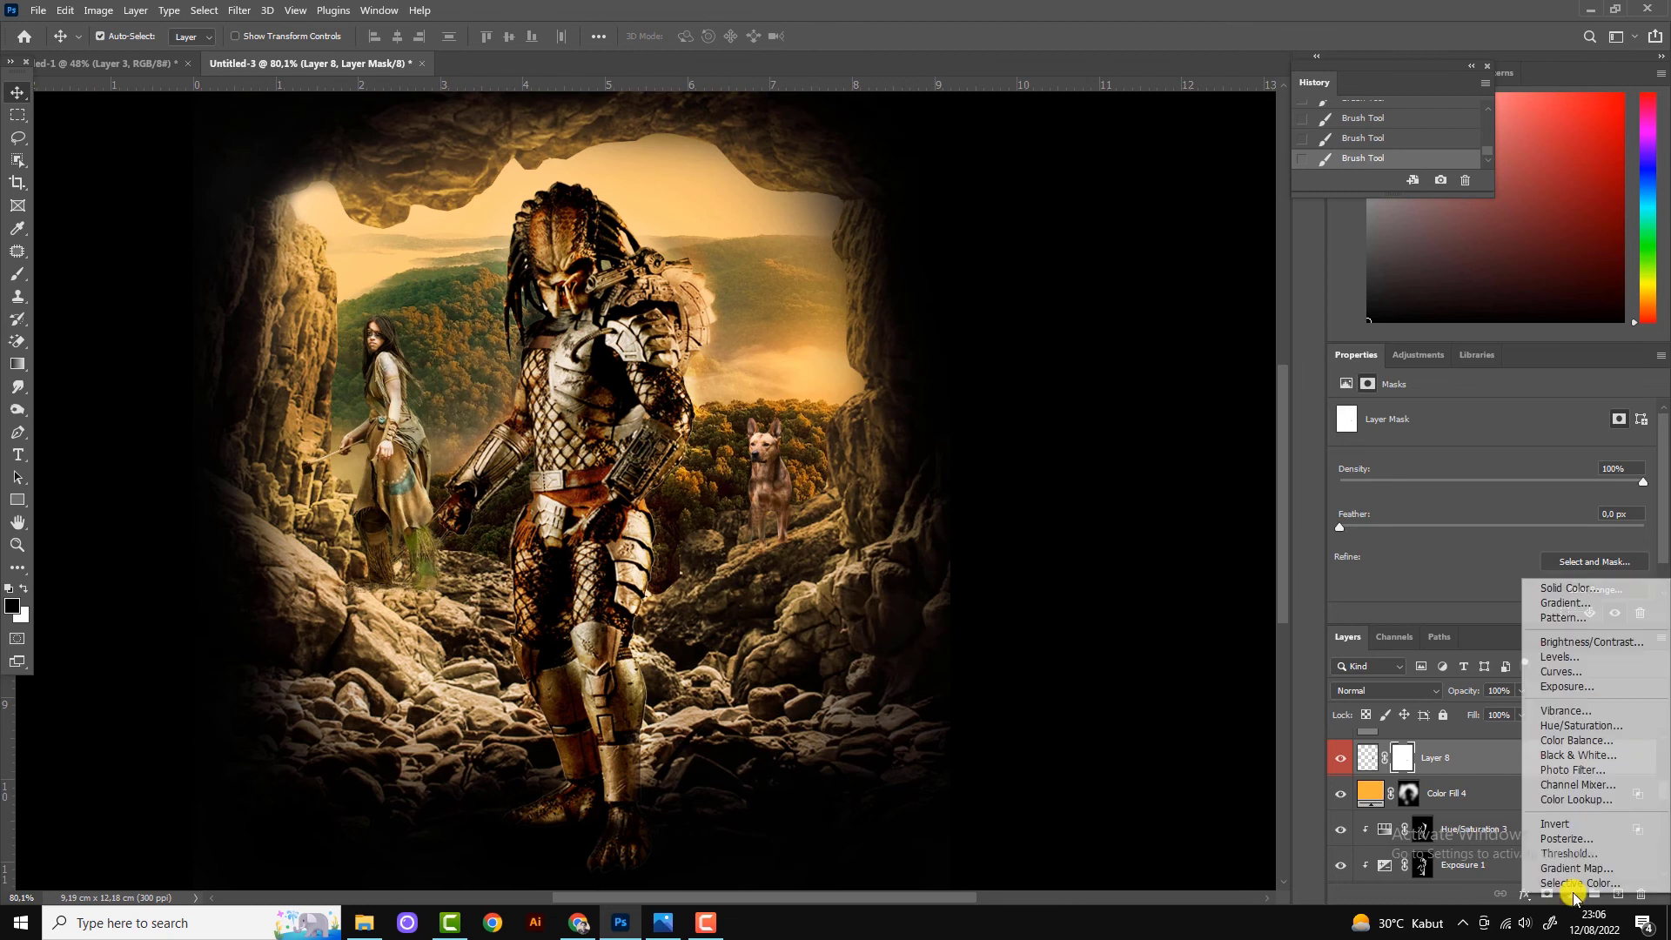
pyautogui.click(1566, 688)
pyautogui.click(1539, 613)
pyautogui.moveTo(1494, 465); pyautogui.dragTo(1476, 456)
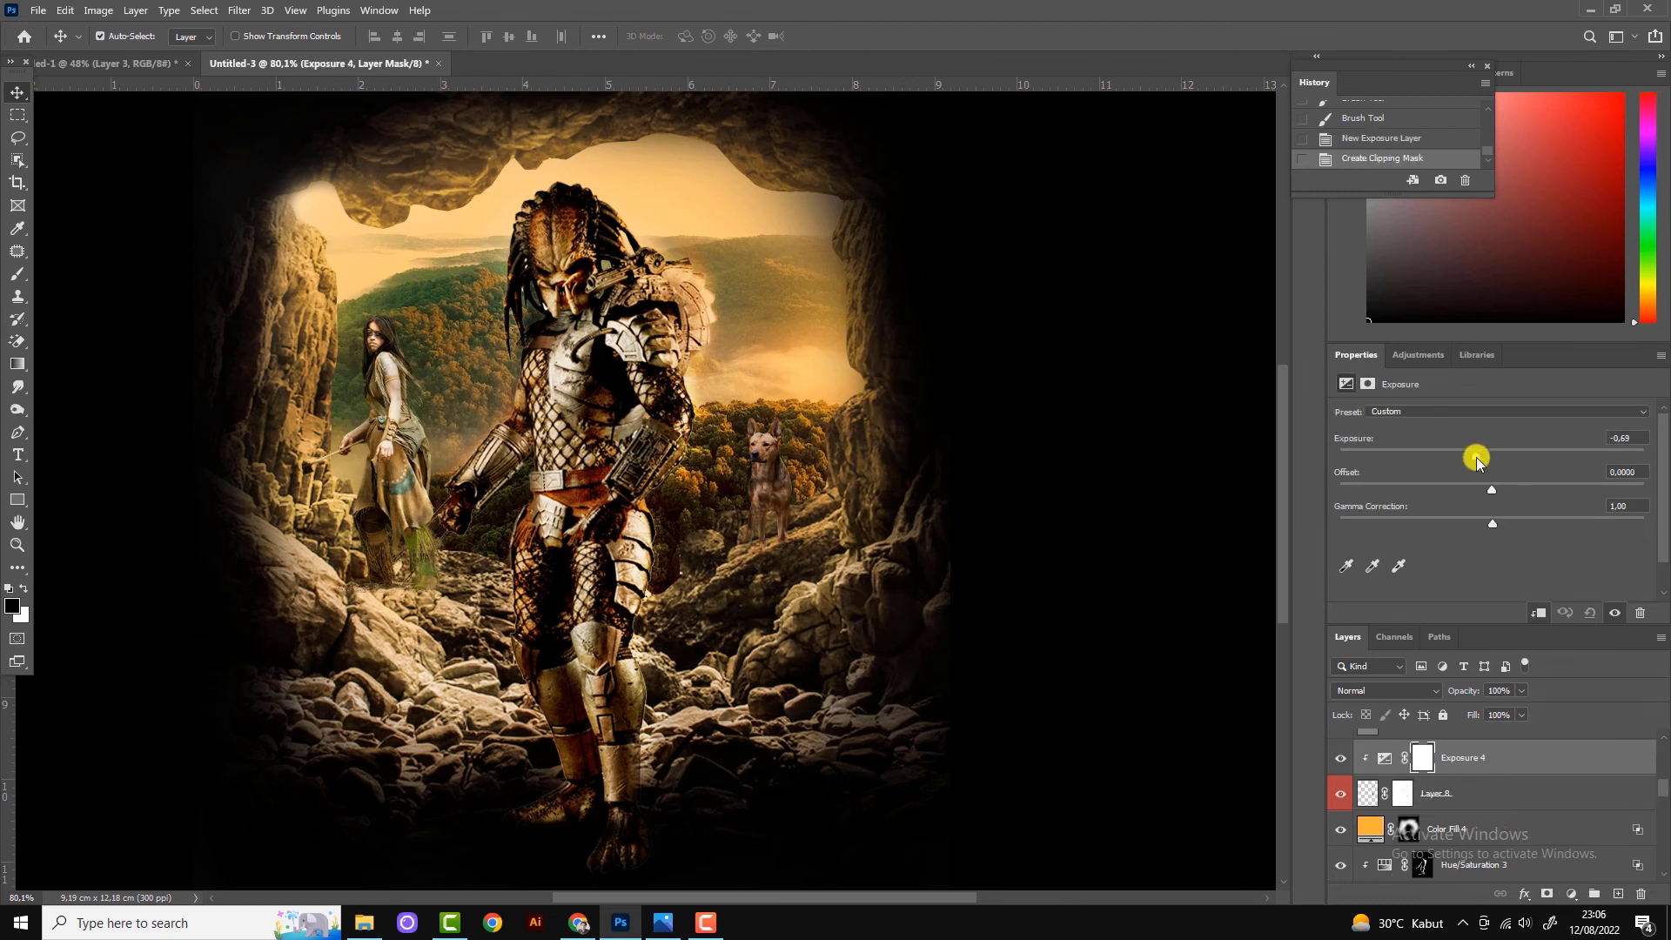
# Invert the Exposure 4 mask and paint the darkening back onto parts of the dog.
pyautogui.click(1422, 757)
pyautogui.hotkey('ctrl', 'i')
pyautogui.press('b')
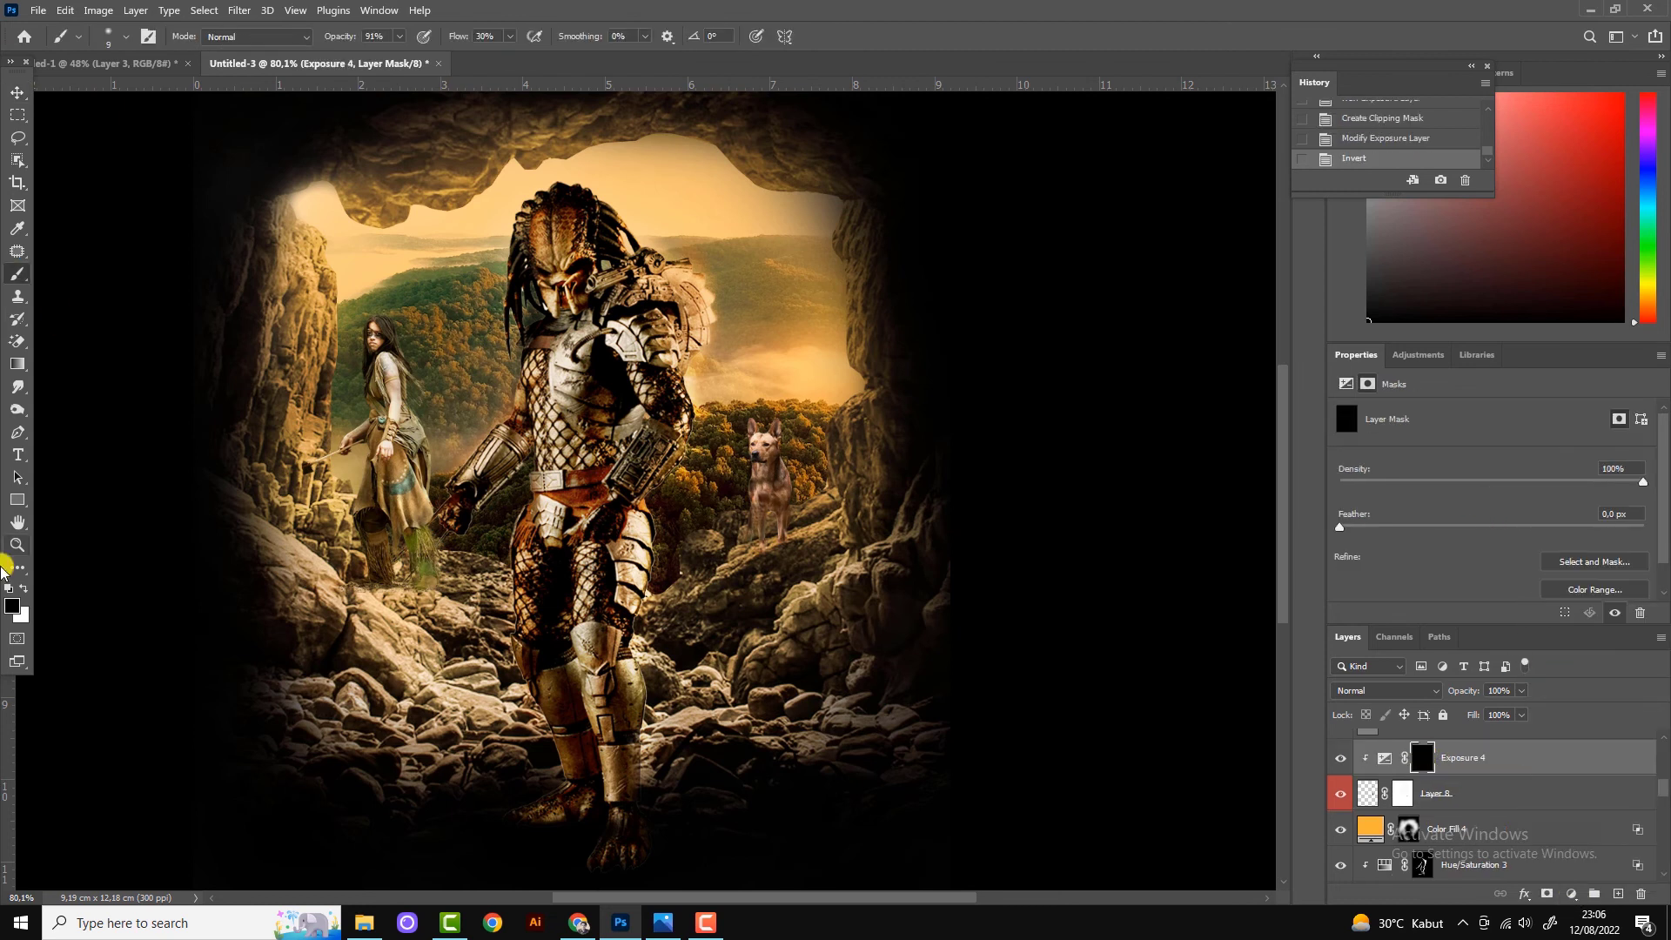
pyautogui.click(24, 588)
pyautogui.scroll(3, 749, 444)
pyautogui.moveTo(785, 522); pyautogui.dragTo(764, 635)
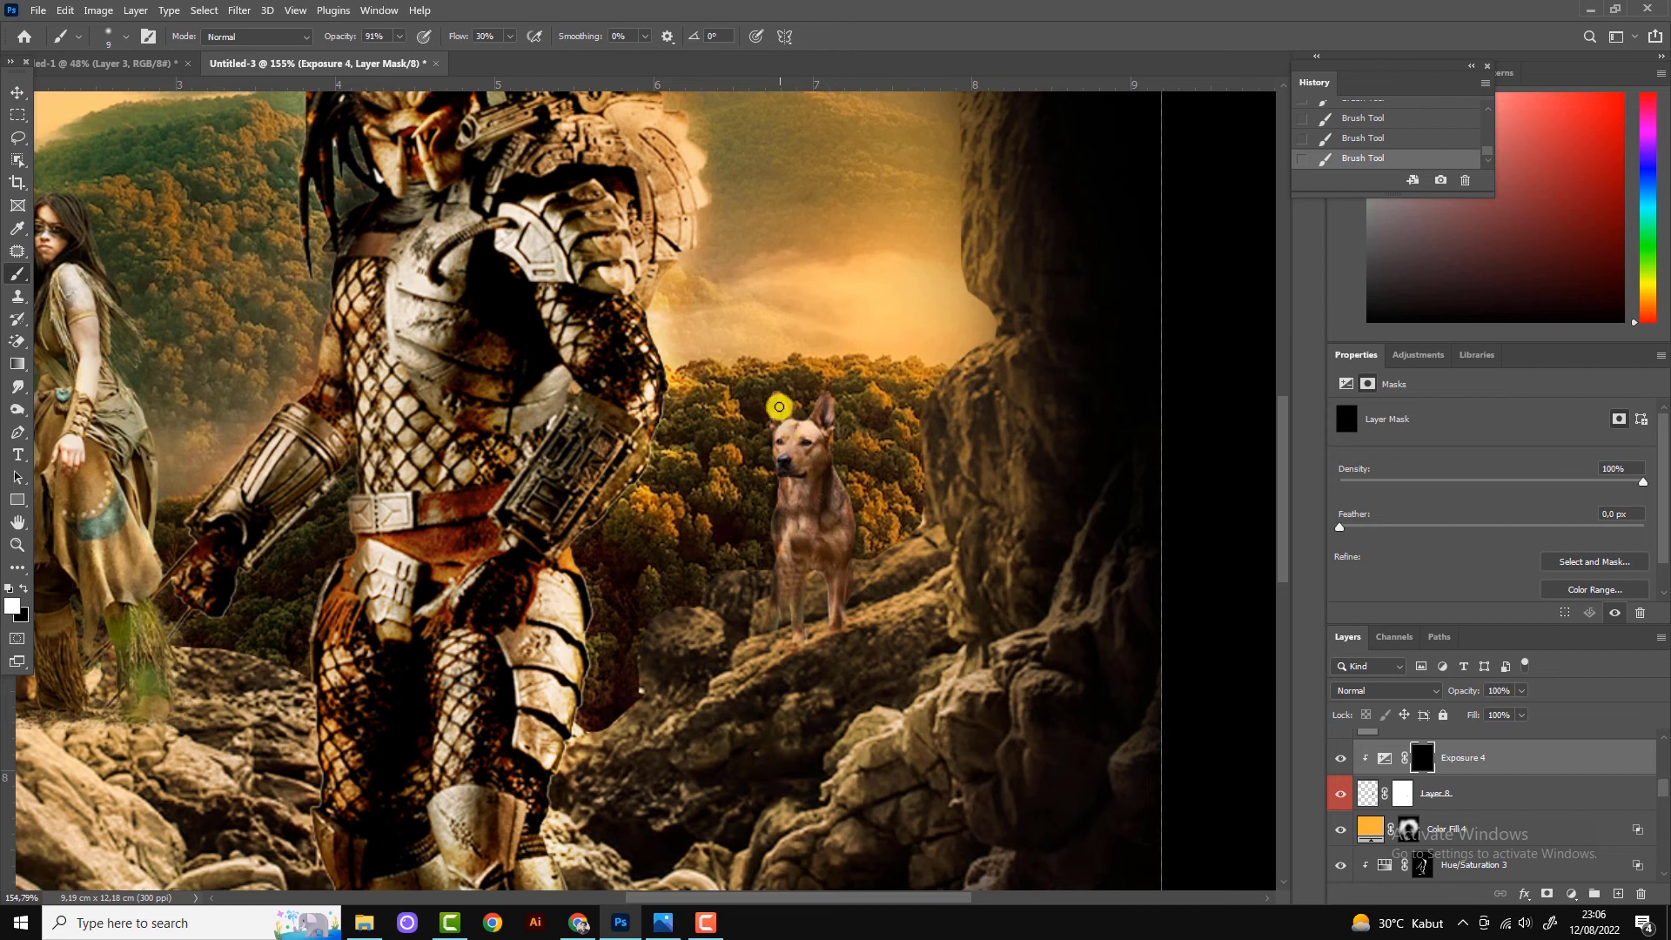
pyautogui.click(1340, 757)
pyautogui.moveTo(835, 465)
pyautogui.mouseDown()
pyautogui.moveTo(888, 506)
pyautogui.moveTo(885, 574)
pyautogui.mouseUp()
pyautogui.scroll(-3, 885, 575)
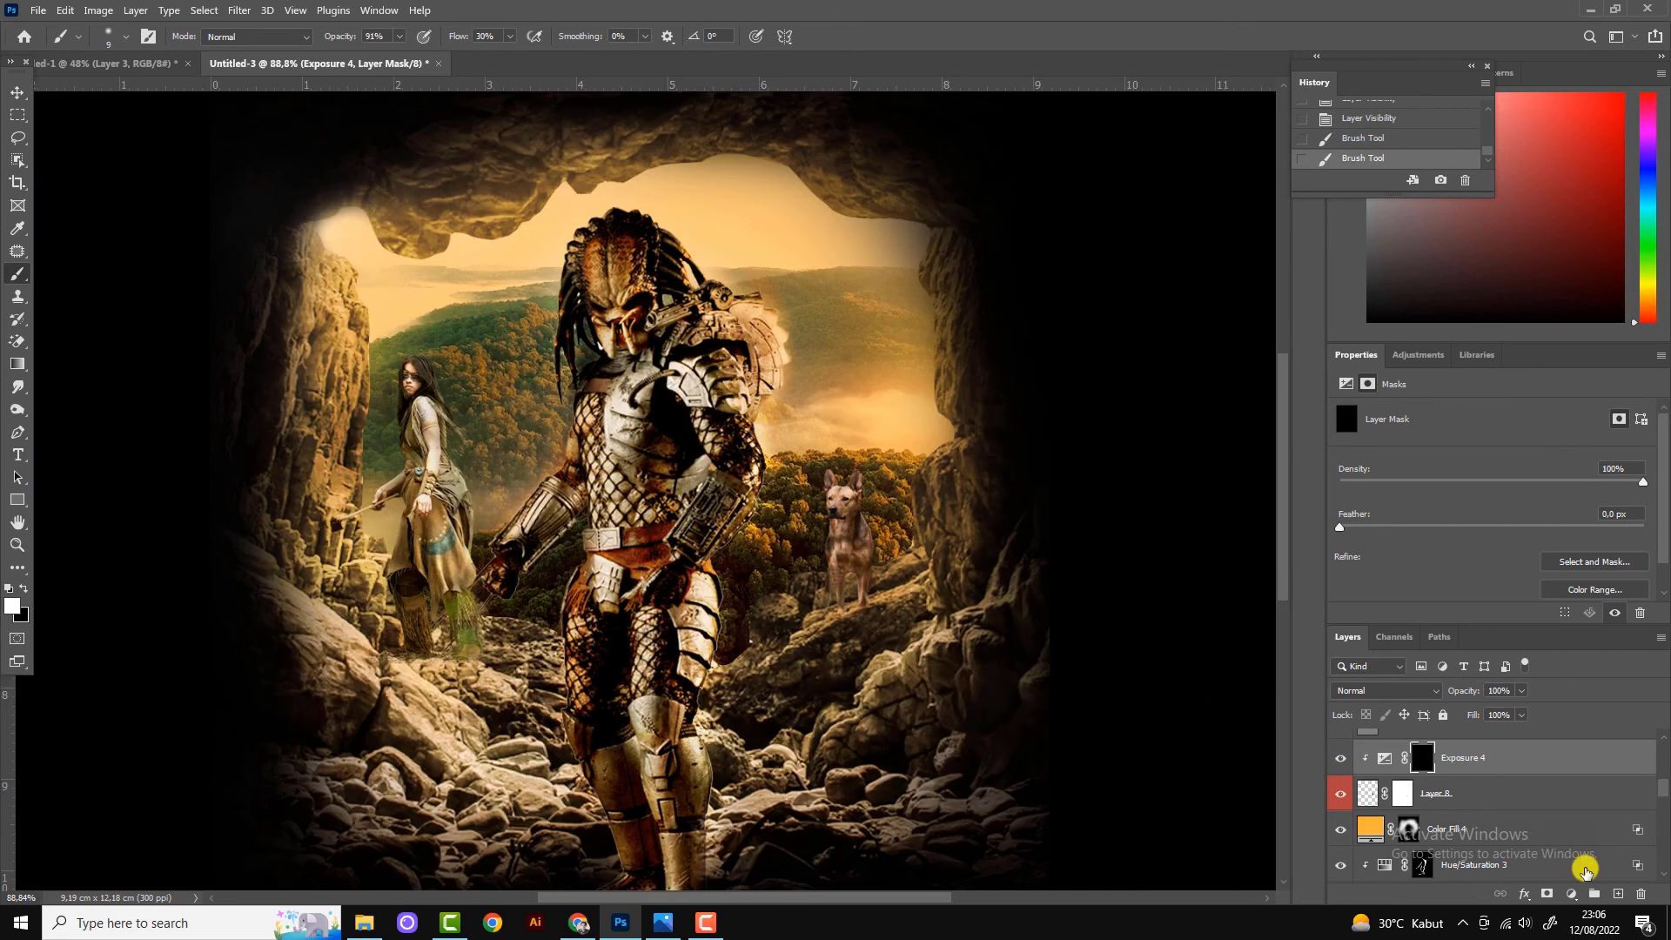
# Add a clipped Color Balance layer adjusting the dog's midtones and warming its shadows toward red.
pyautogui.click(1572, 894)
pyautogui.click(1585, 682)
pyautogui.click(1538, 613)
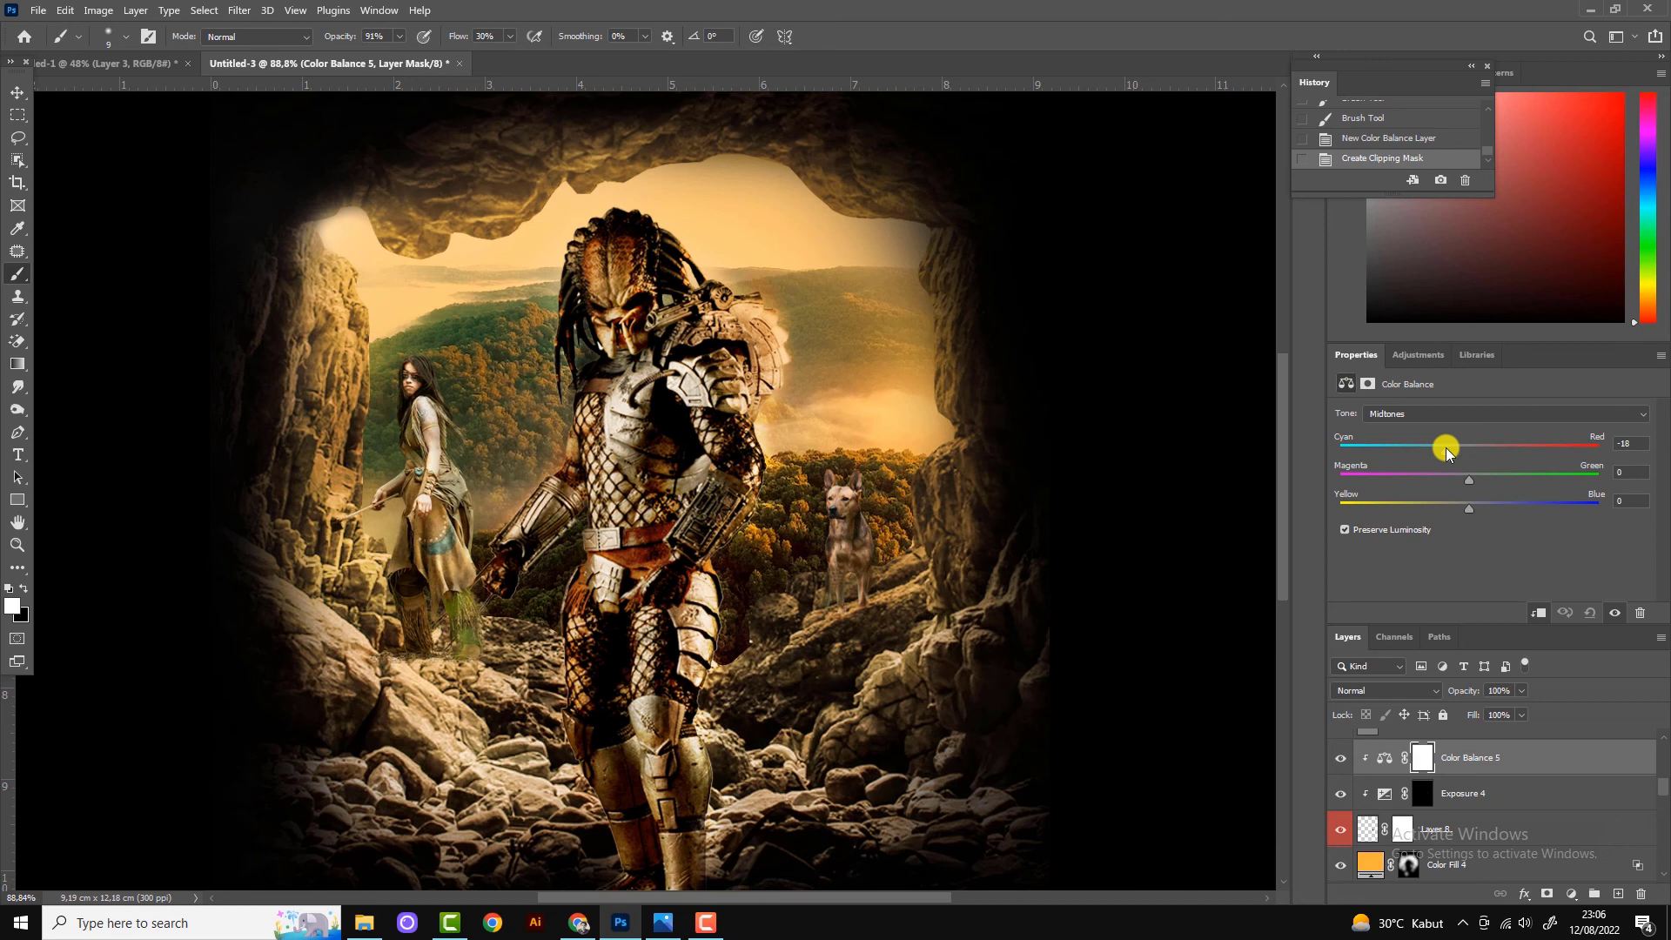
pyautogui.moveTo(1470, 508); pyautogui.dragTo(1429, 503)
pyautogui.click(1410, 413)
pyautogui.moveTo(1470, 450); pyautogui.dragTo(1480, 447)
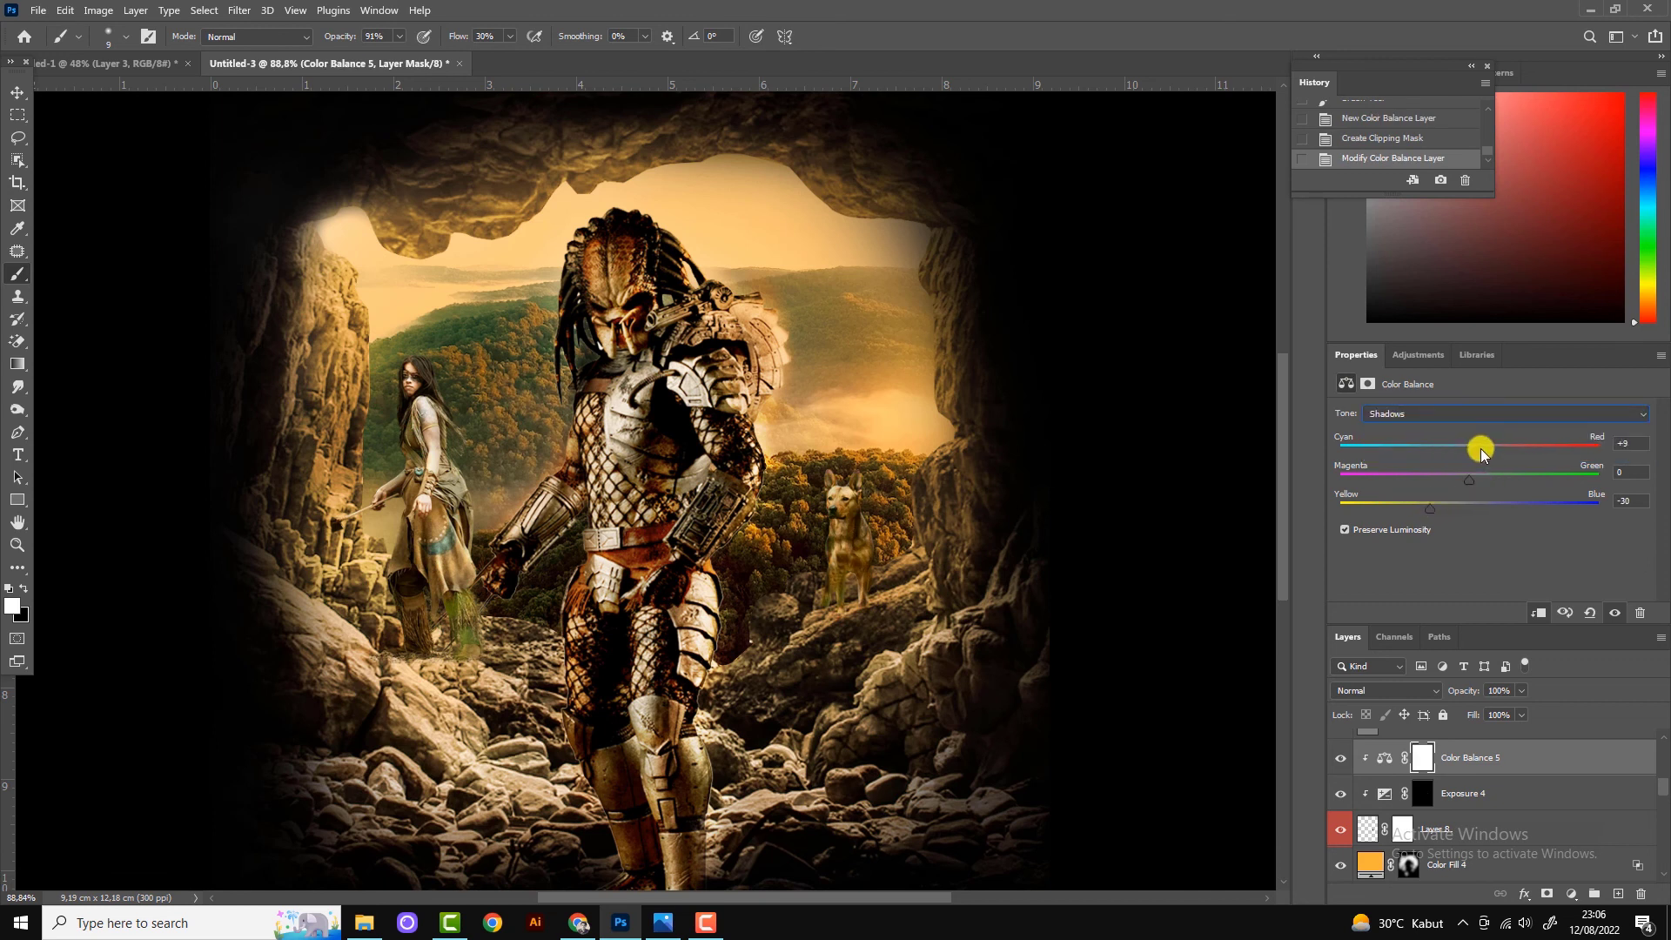
# Add a brighter clipped Exposure 5 layer, invert its mask, and paint highlights onto the dog.
pyautogui.click(1571, 894)
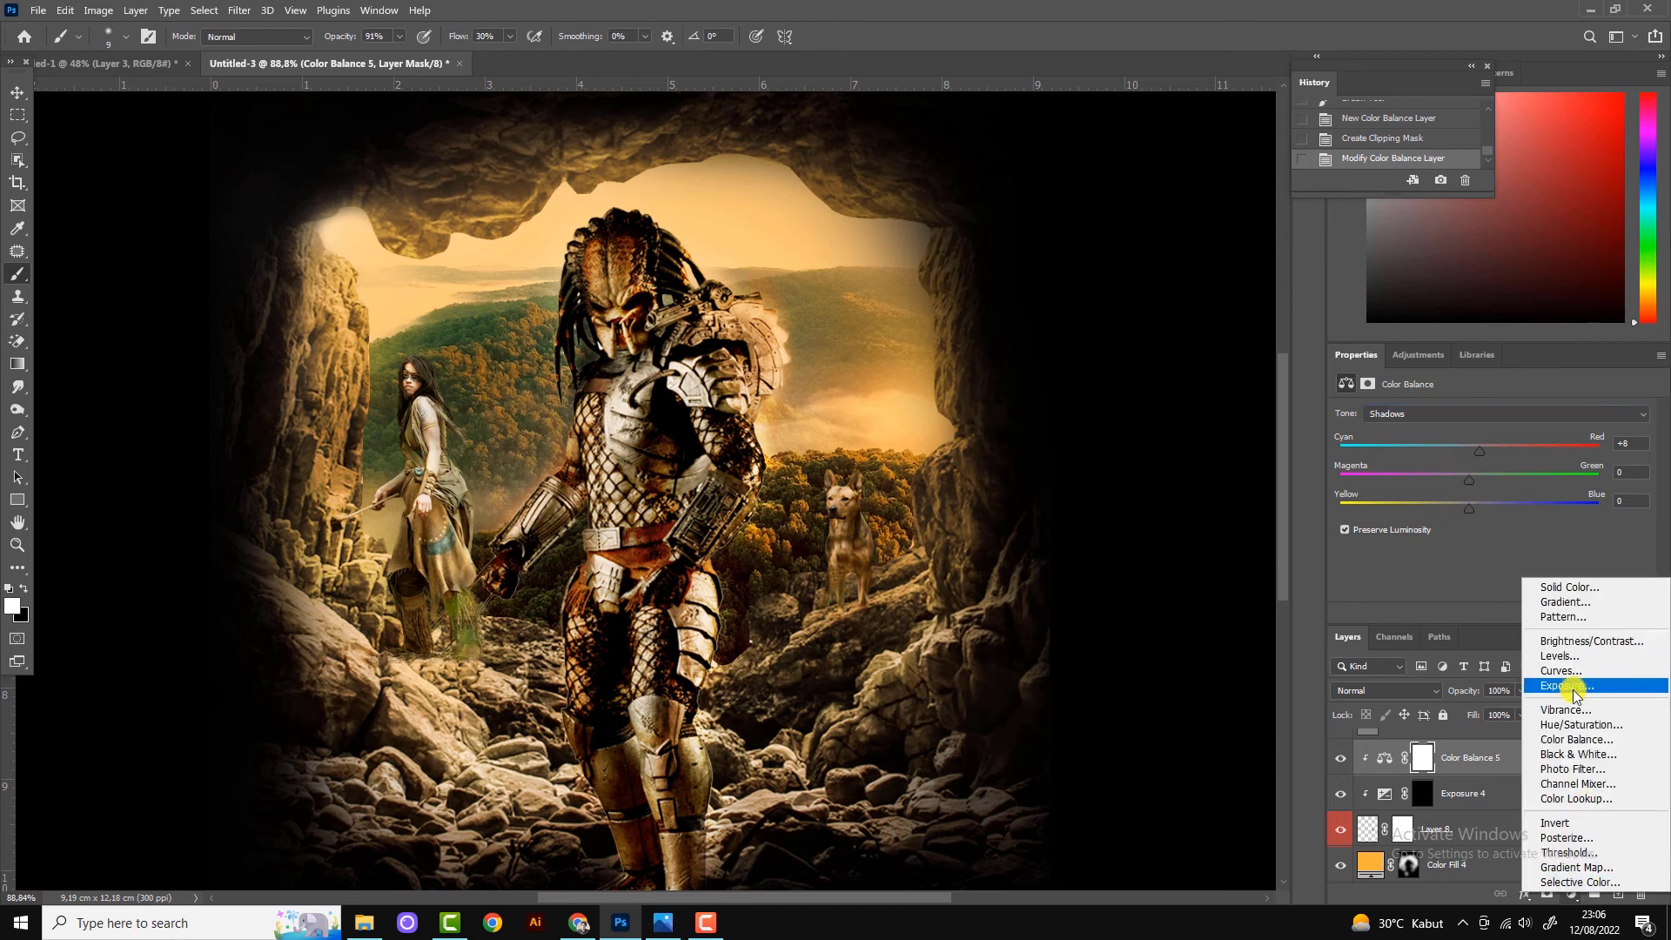
pyautogui.click(1573, 686)
pyautogui.click(1532, 612)
pyautogui.moveTo(1493, 454); pyautogui.dragTo(1521, 454)
pyautogui.click(1423, 757)
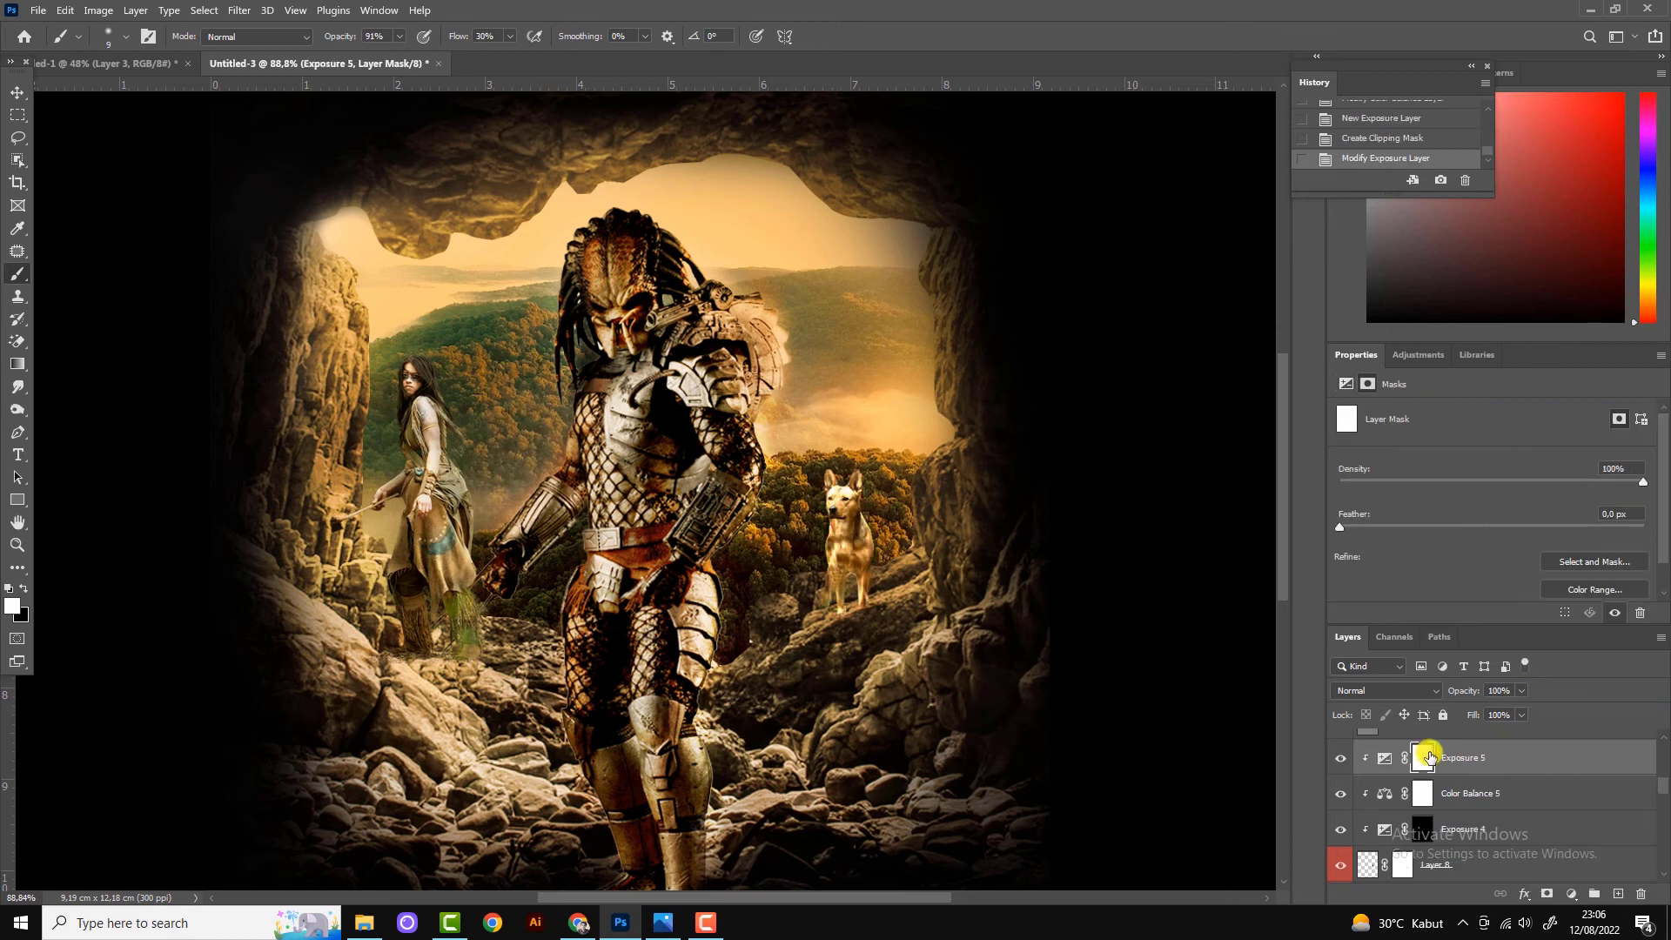
pyautogui.hotkey('ctrl', 'i')
pyautogui.scroll(3, 821, 575)
pyautogui.moveTo(839, 384); pyautogui.dragTo(827, 562)
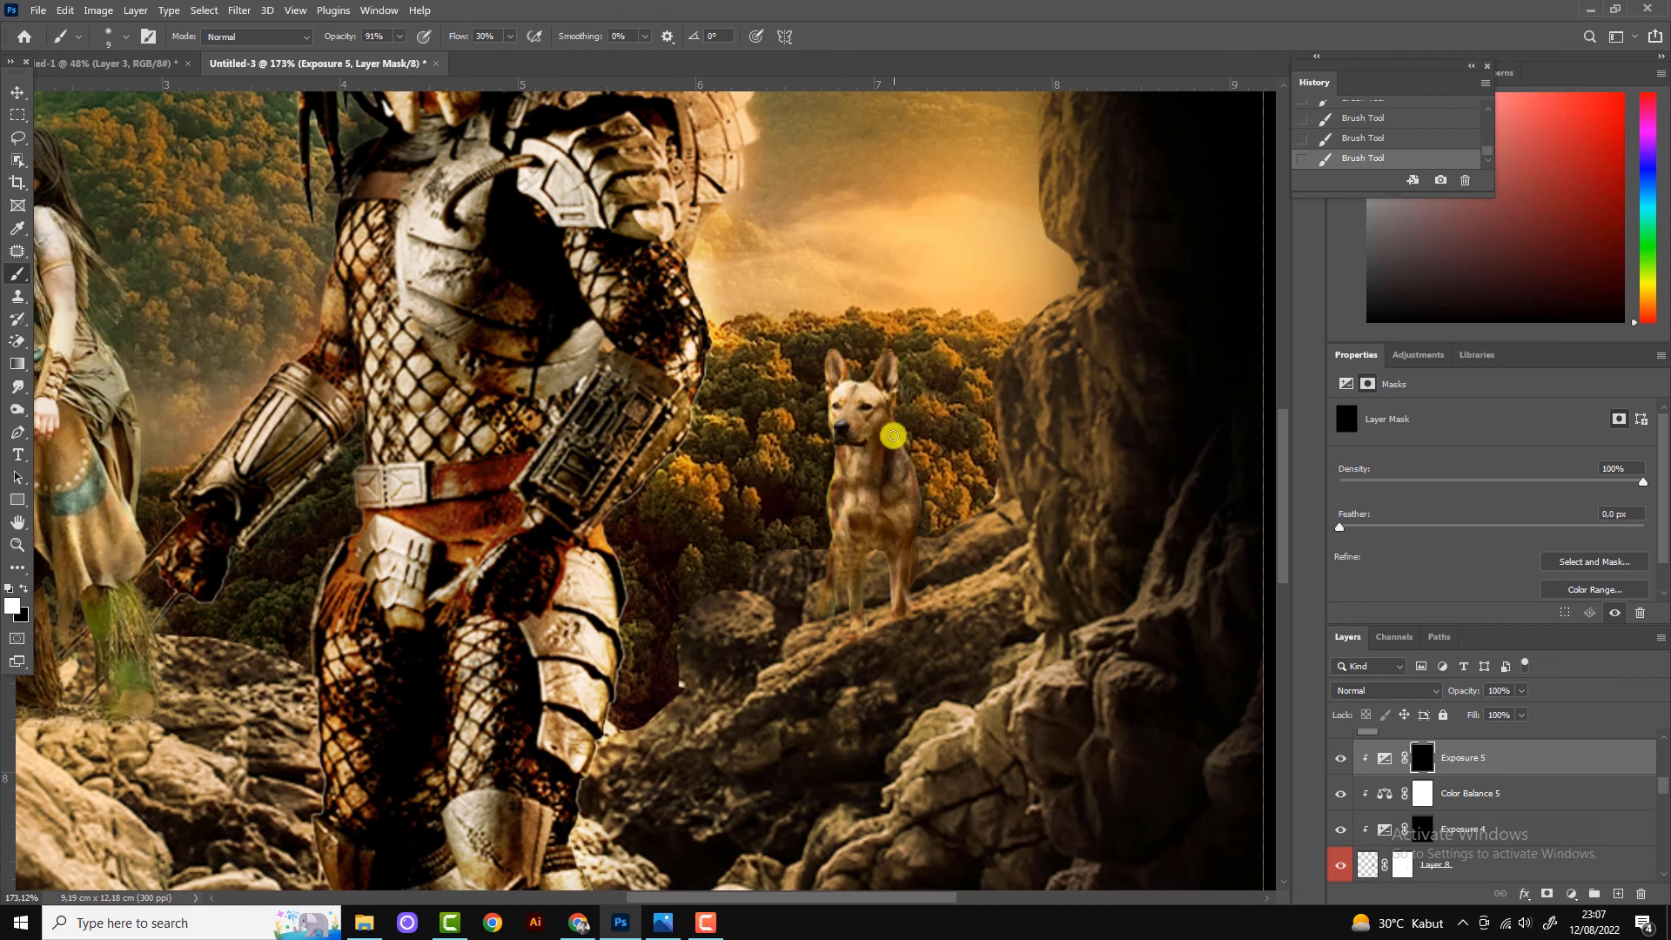
pyautogui.scroll(-4, 962, 623)
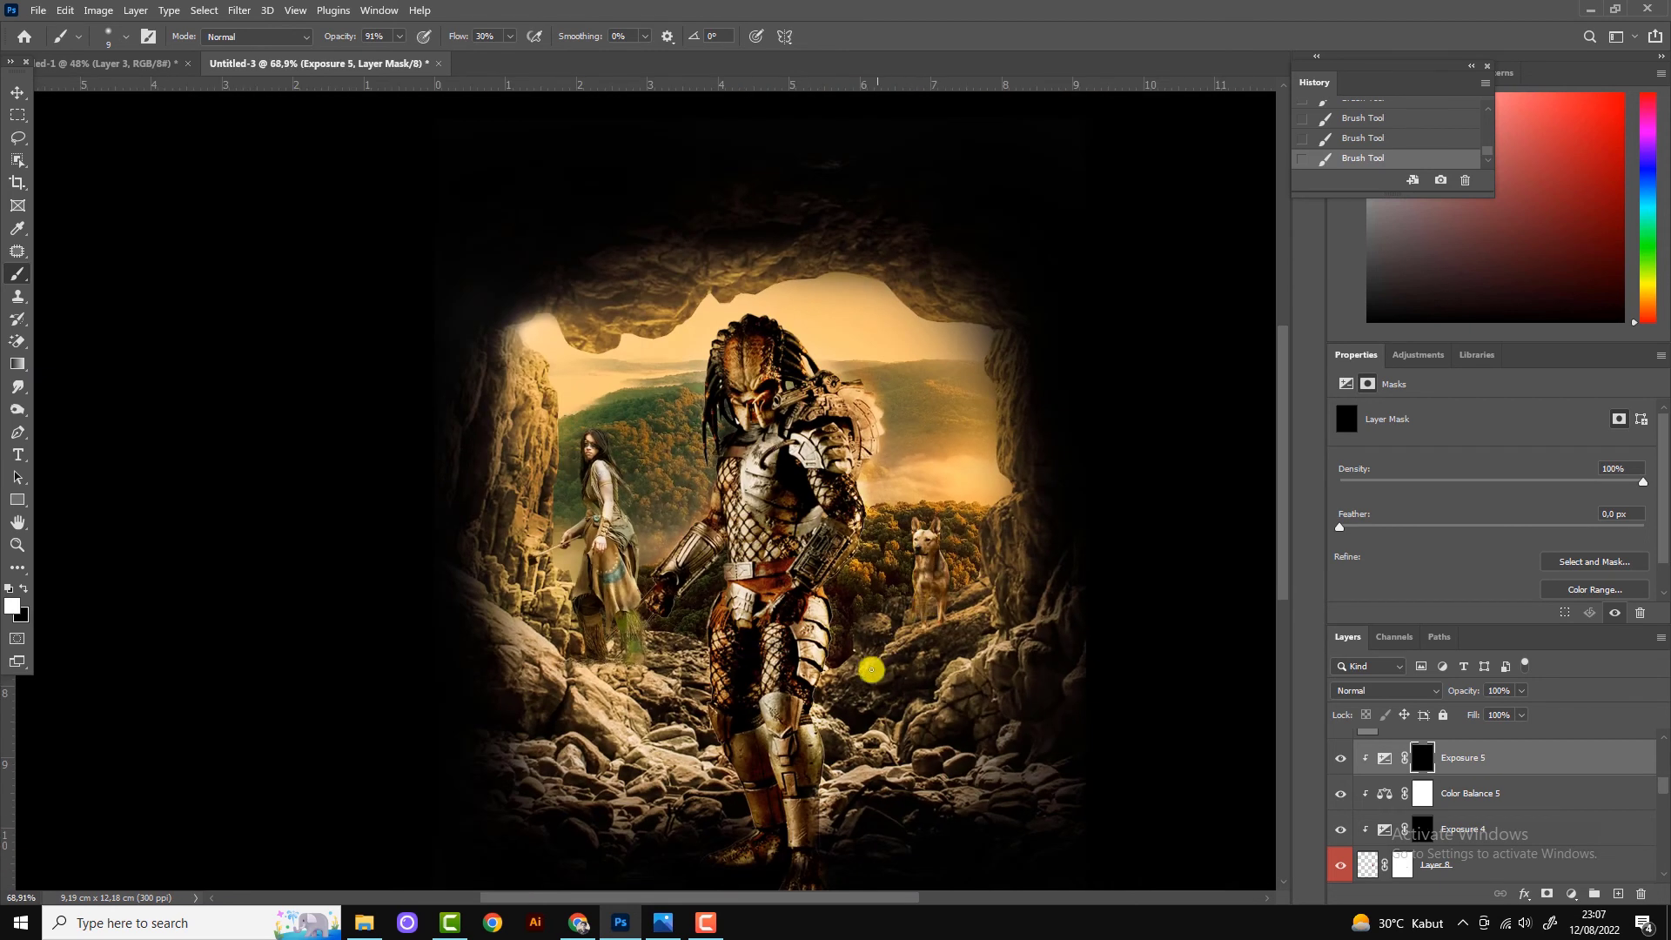
pyautogui.scroll(2, 962, 627)
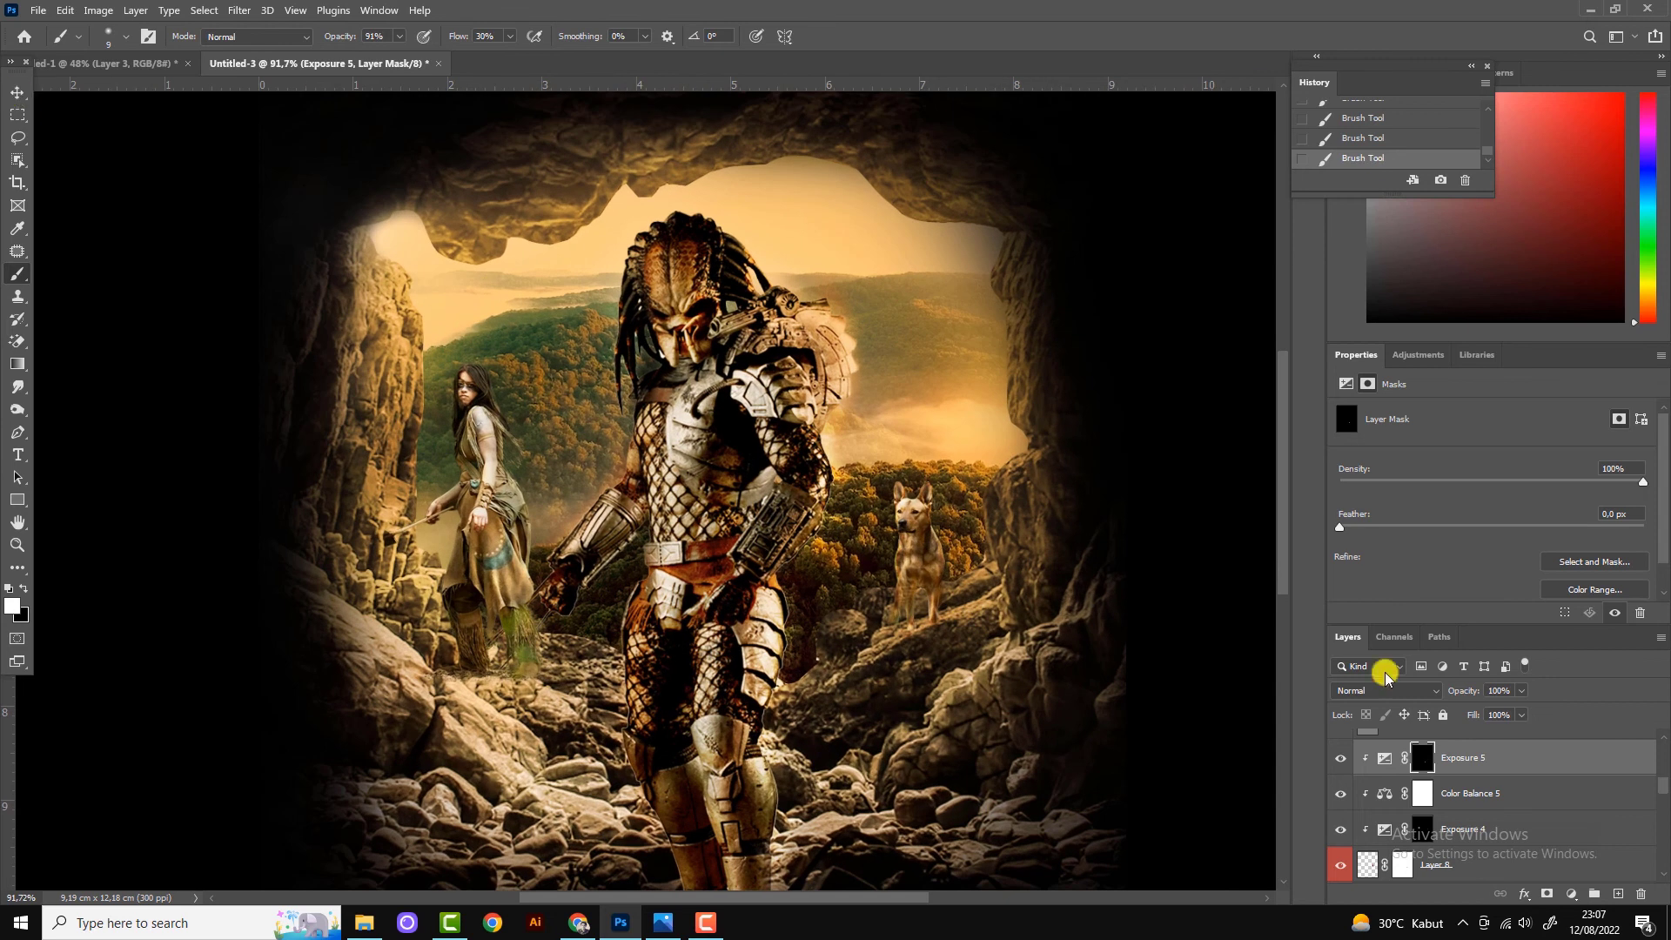
# Add a clipped, colorized Hue/Saturation layer to the dog, tuning hue, saturation, lightness and Blend If.
pyautogui.click(1571, 893)
pyautogui.click(1567, 713)
pyautogui.click(1538, 613)
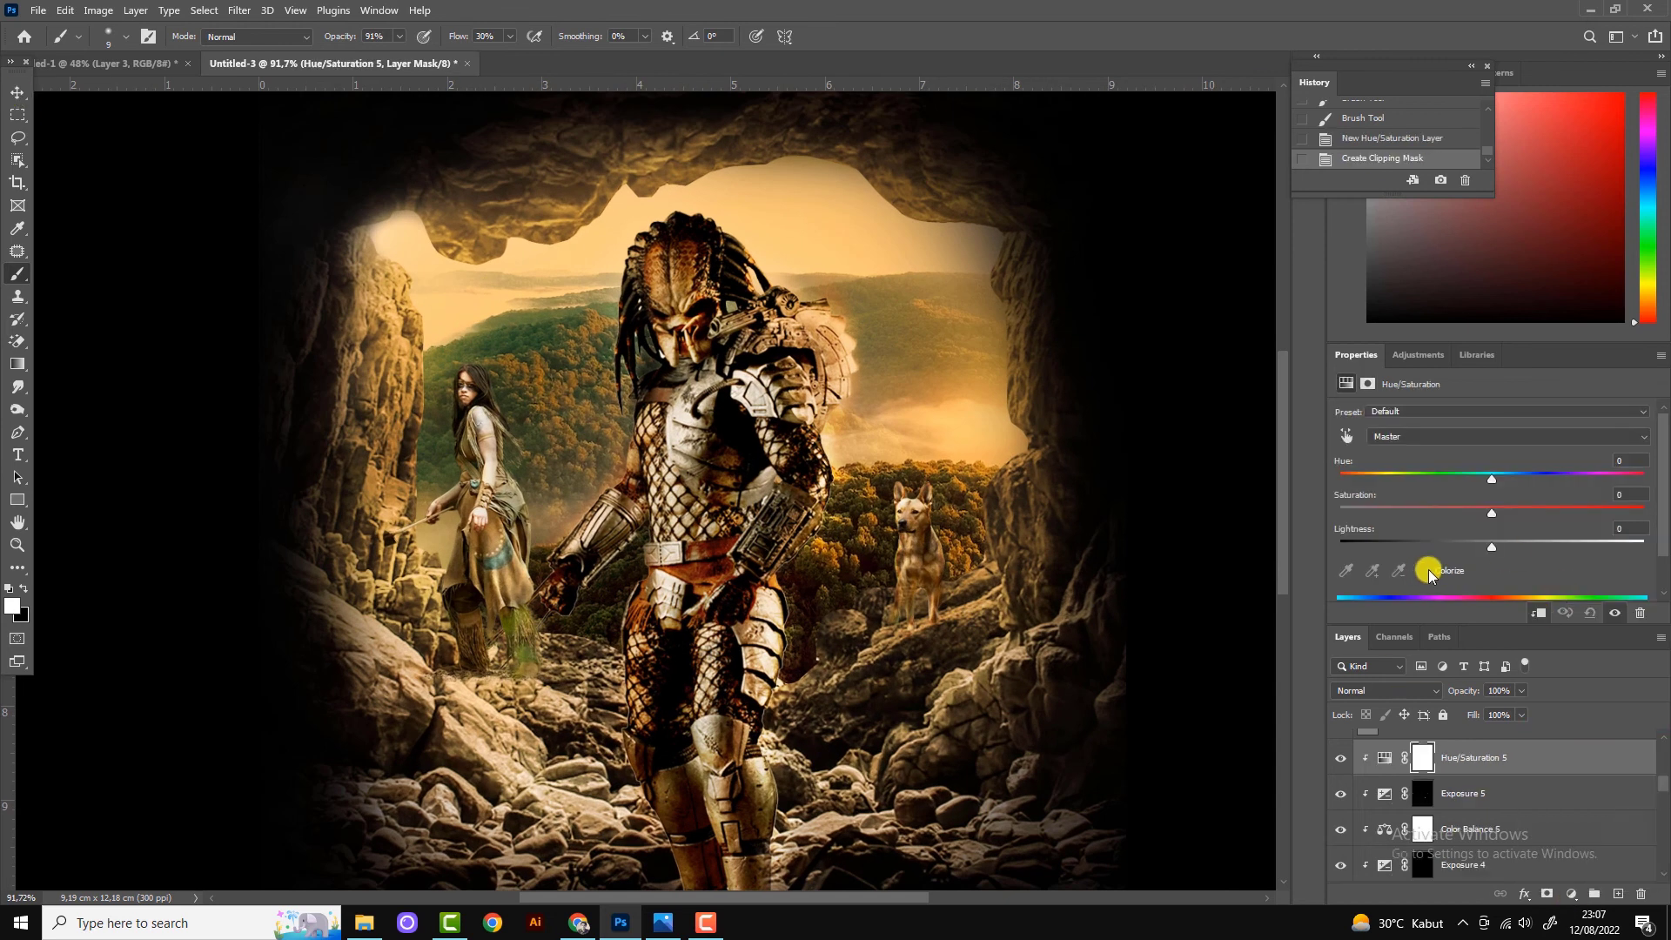
pyautogui.click(1428, 569)
pyautogui.moveTo(1491, 546); pyautogui.dragTo(1544, 547)
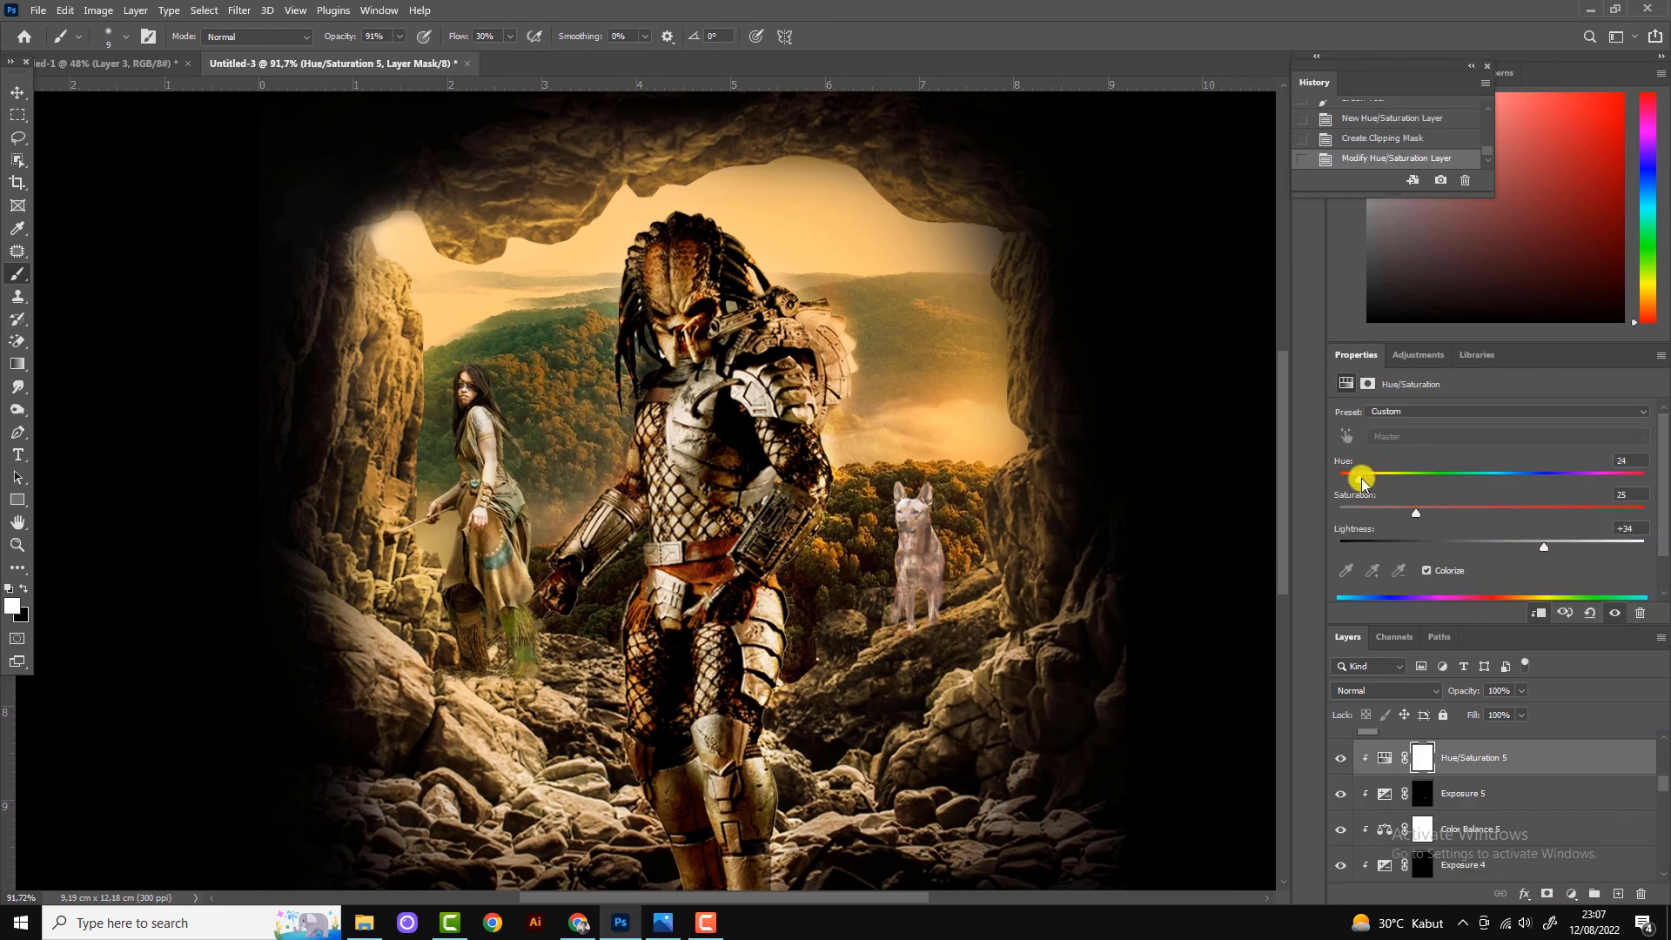
pyautogui.moveTo(1361, 474); pyautogui.dragTo(1445, 510)
pyautogui.moveTo(1385, 477)
pyautogui.mouseDown()
pyautogui.moveTo(1347, 473)
pyautogui.moveTo(1363, 472)
pyautogui.mouseUp()
pyautogui.doubleClick(1601, 766)
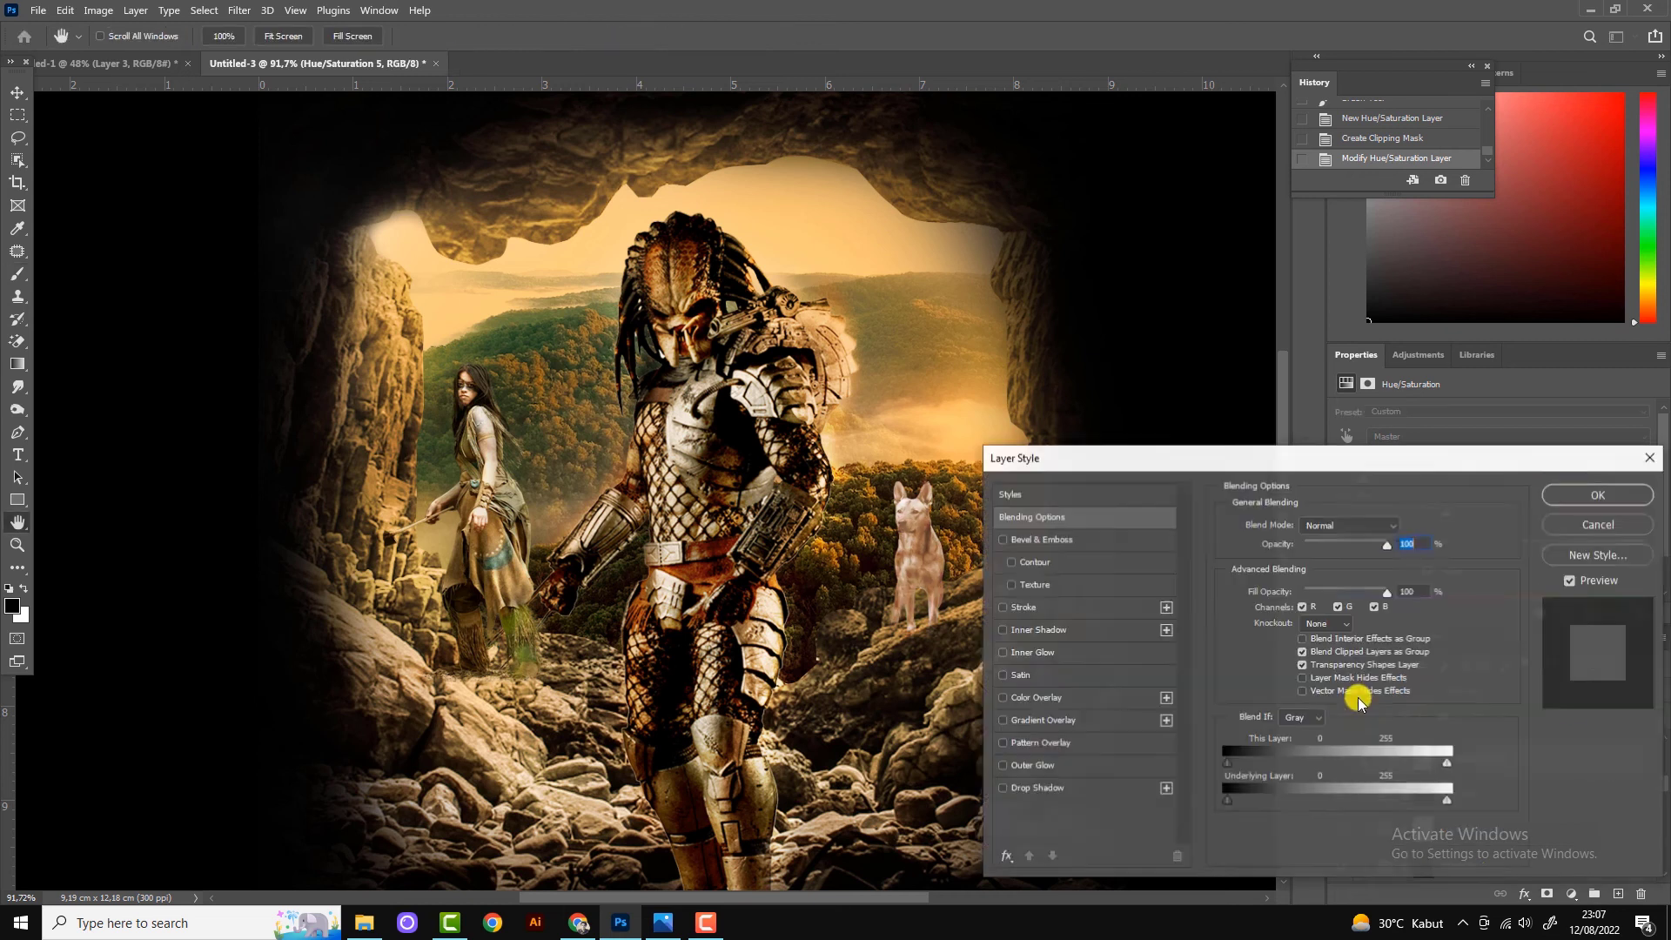
pyautogui.moveTo(1267, 800); pyautogui.dragTo(1332, 800)
pyautogui.click(1598, 494)
# Invert the Hue/Saturation 5 mask and brush the tint back onto the dog at 30% flow.
pyautogui.click(1424, 758)
pyautogui.press('b')
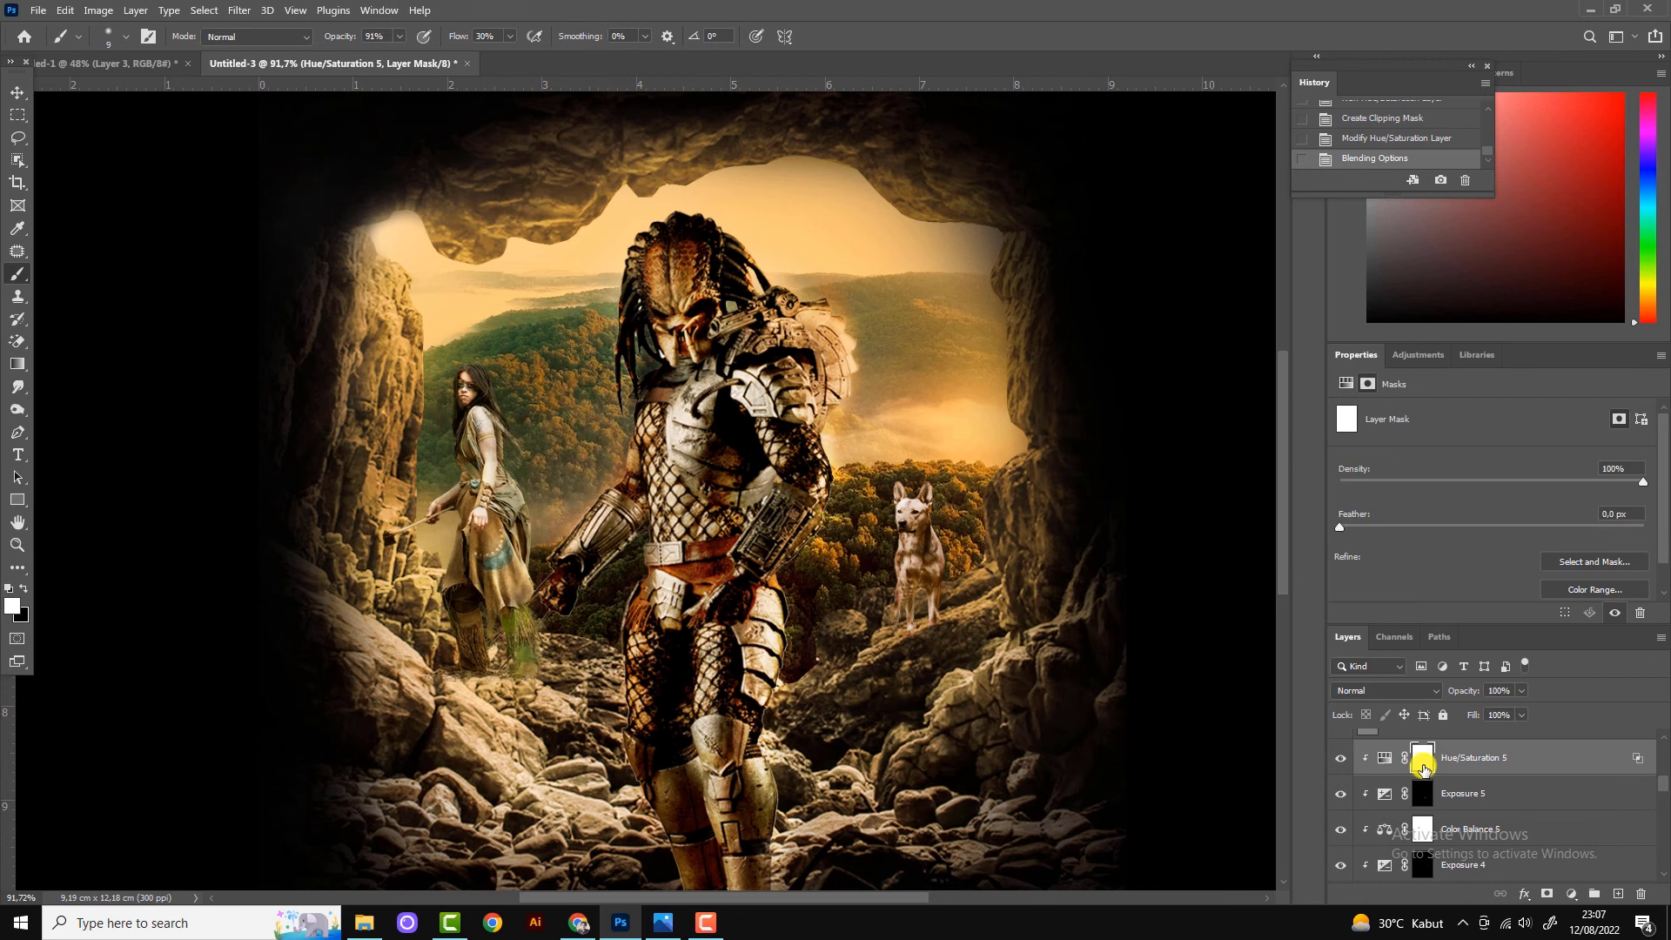
pyautogui.hotkey('ctrl', 'i')
pyautogui.scroll(2, 895, 645)
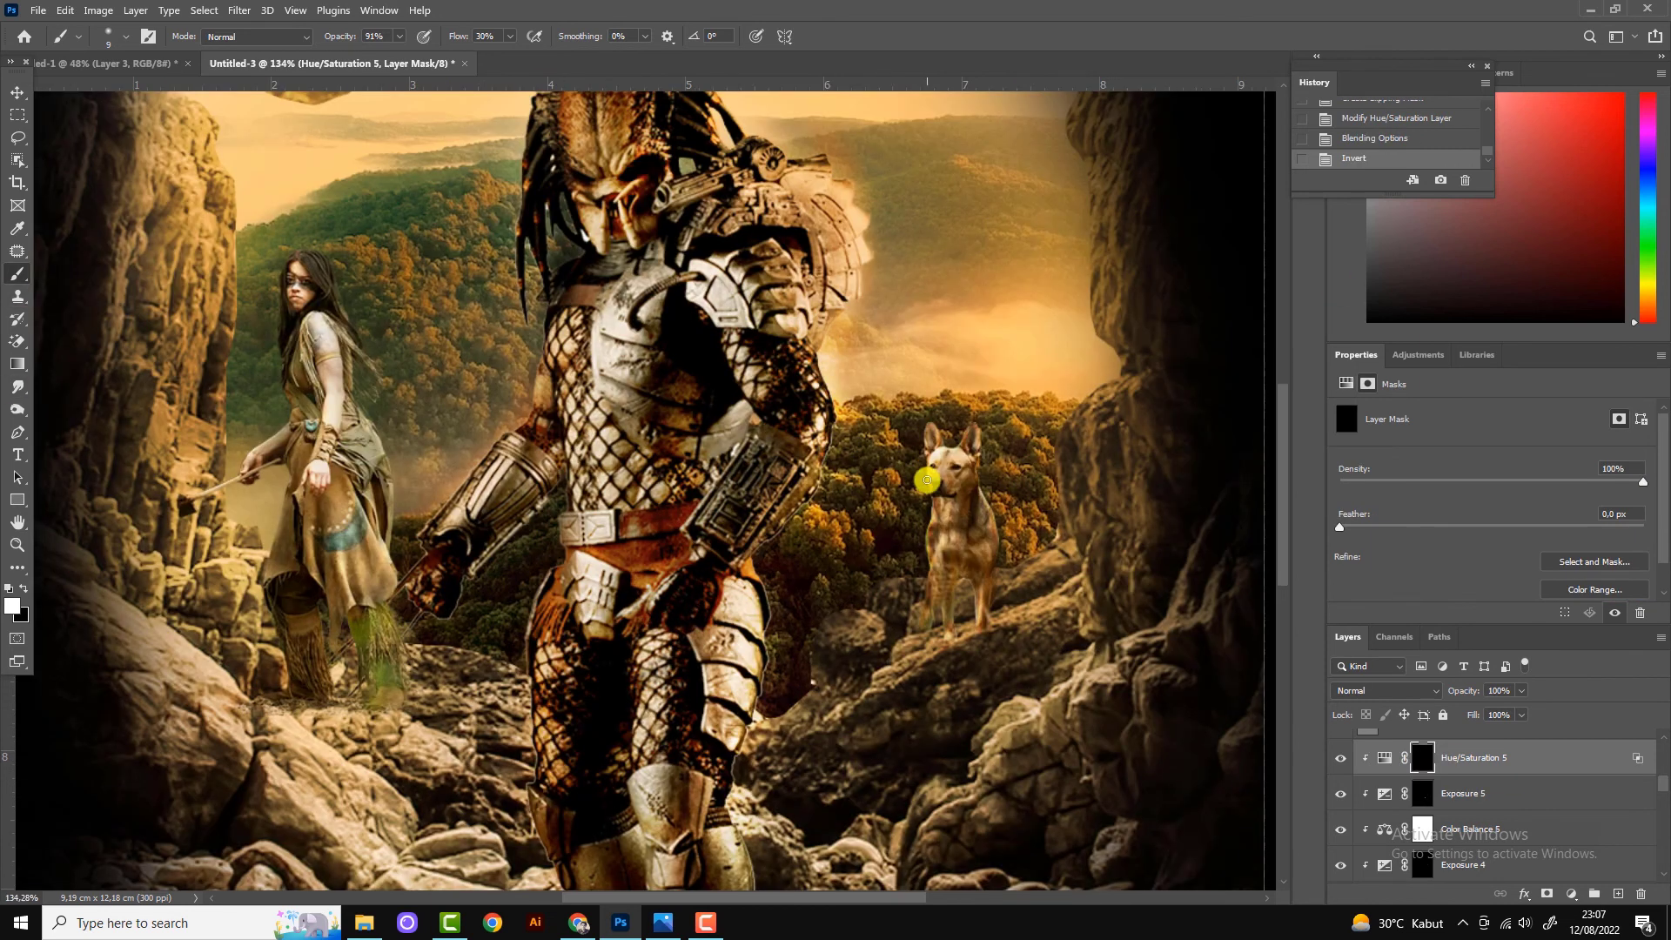
pyautogui.moveTo(925, 483); pyautogui.dragTo(933, 479)
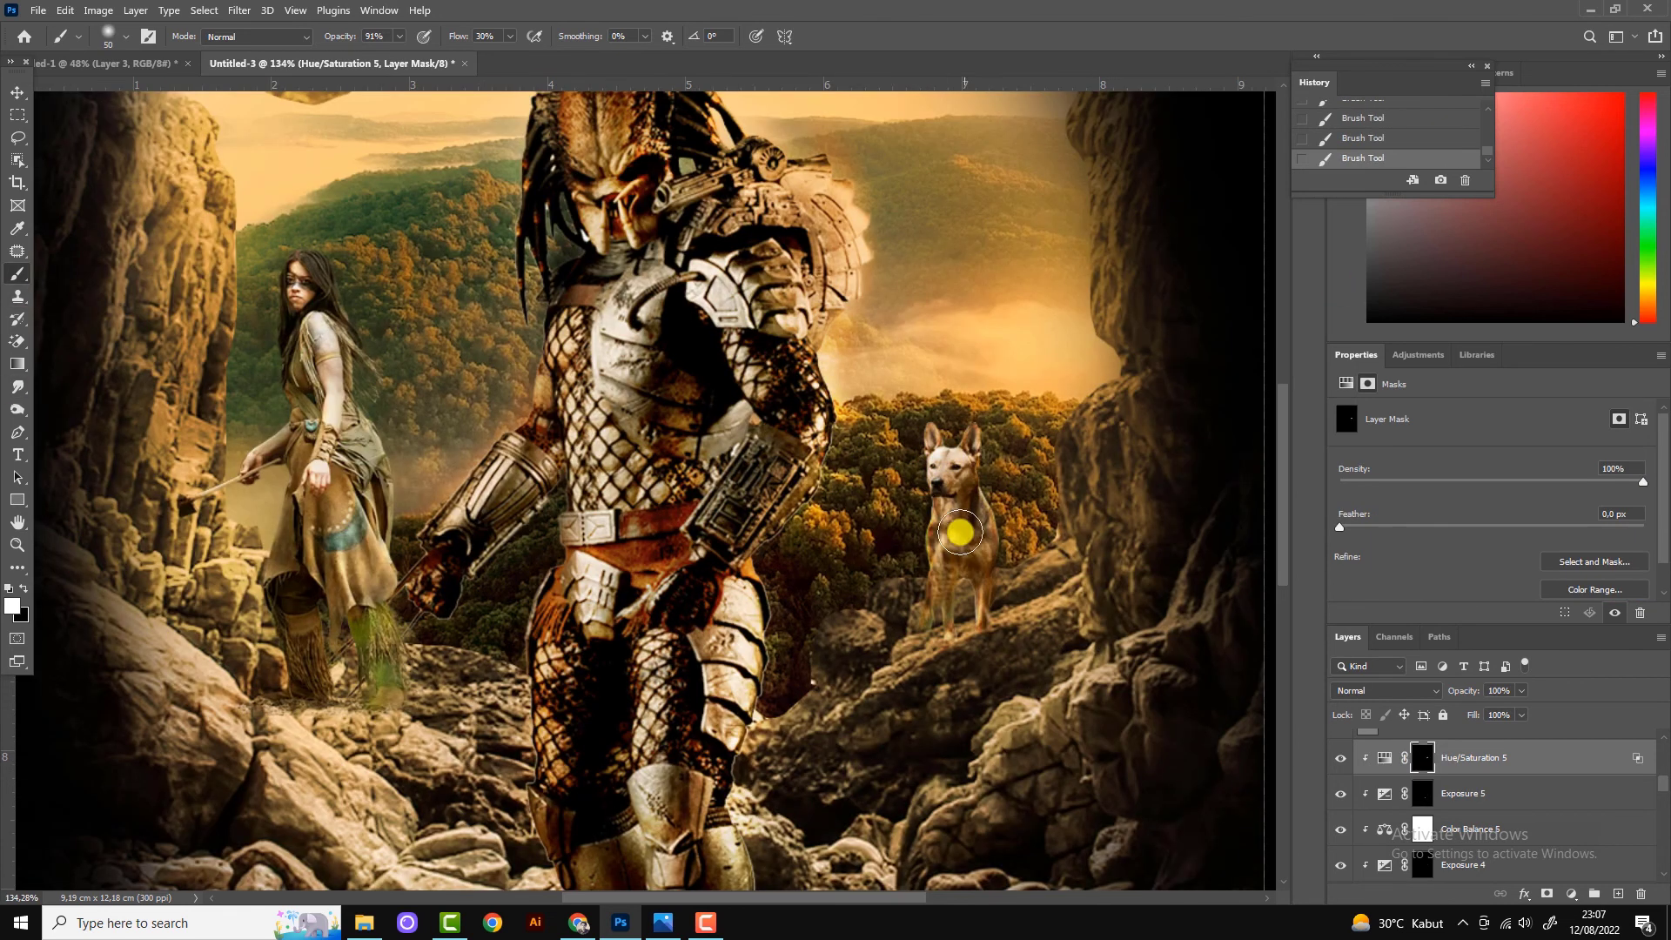
pyautogui.scroll(-5, 963, 675)
pyautogui.scroll(1, 862, 601)
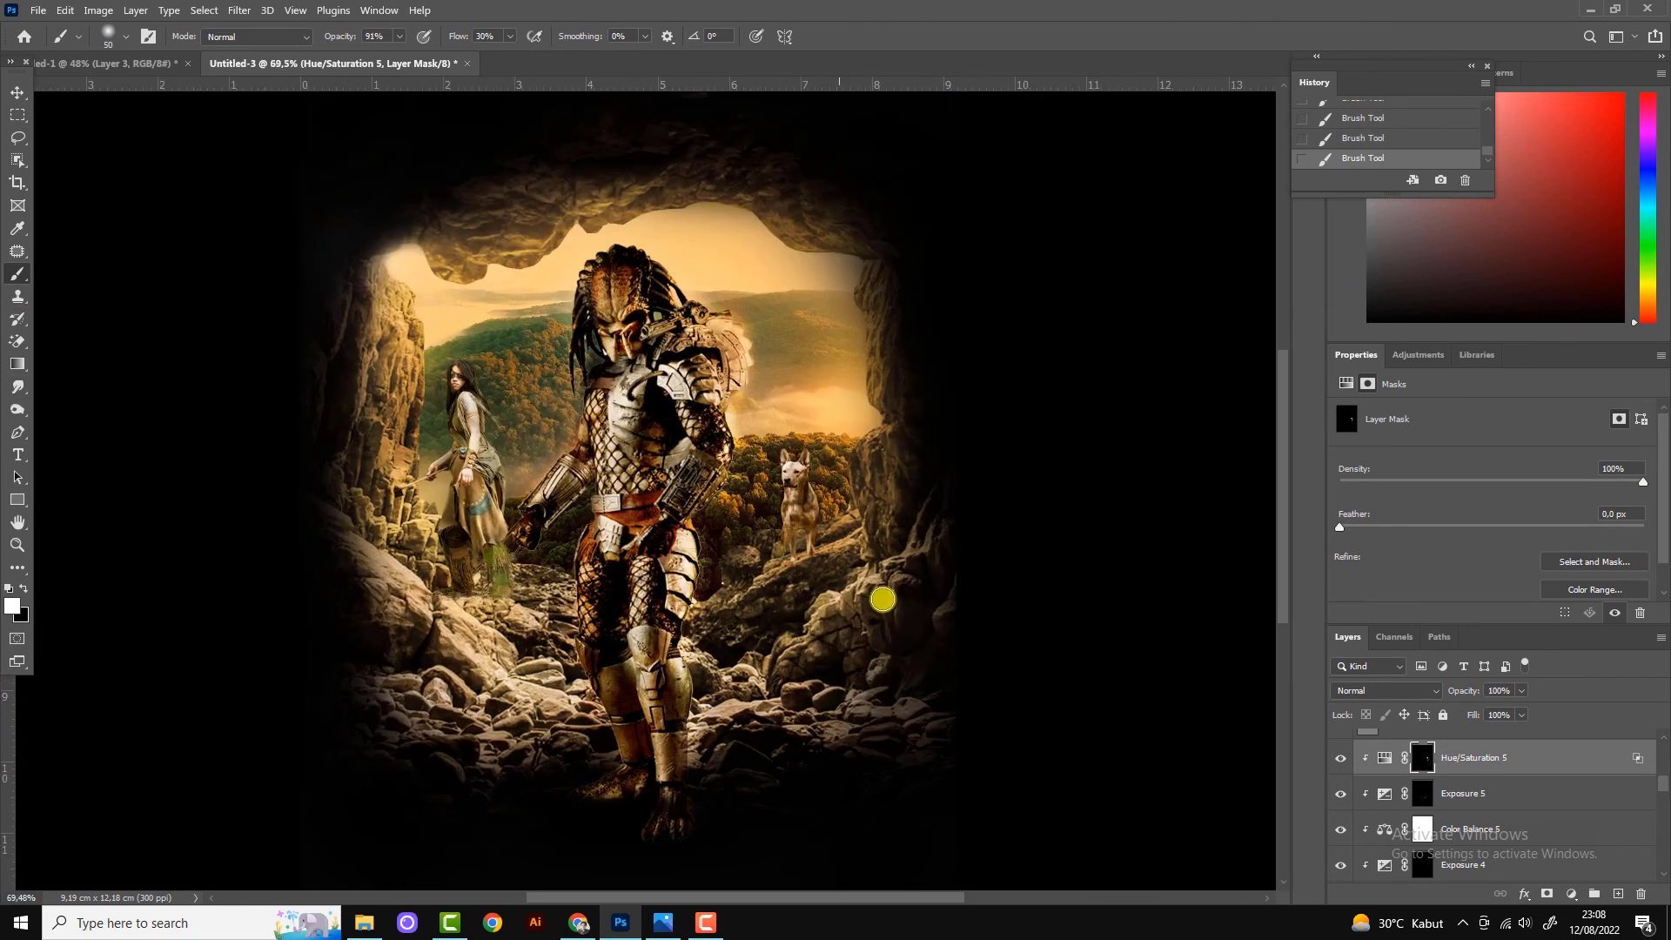
# Toggle Layer 1 and Layer 2 visibility to compare their effect on the poster.
pyautogui.click(17, 91)
pyautogui.scroll(-1, 1465, 796)
pyautogui.scroll(-3, 1465, 796)
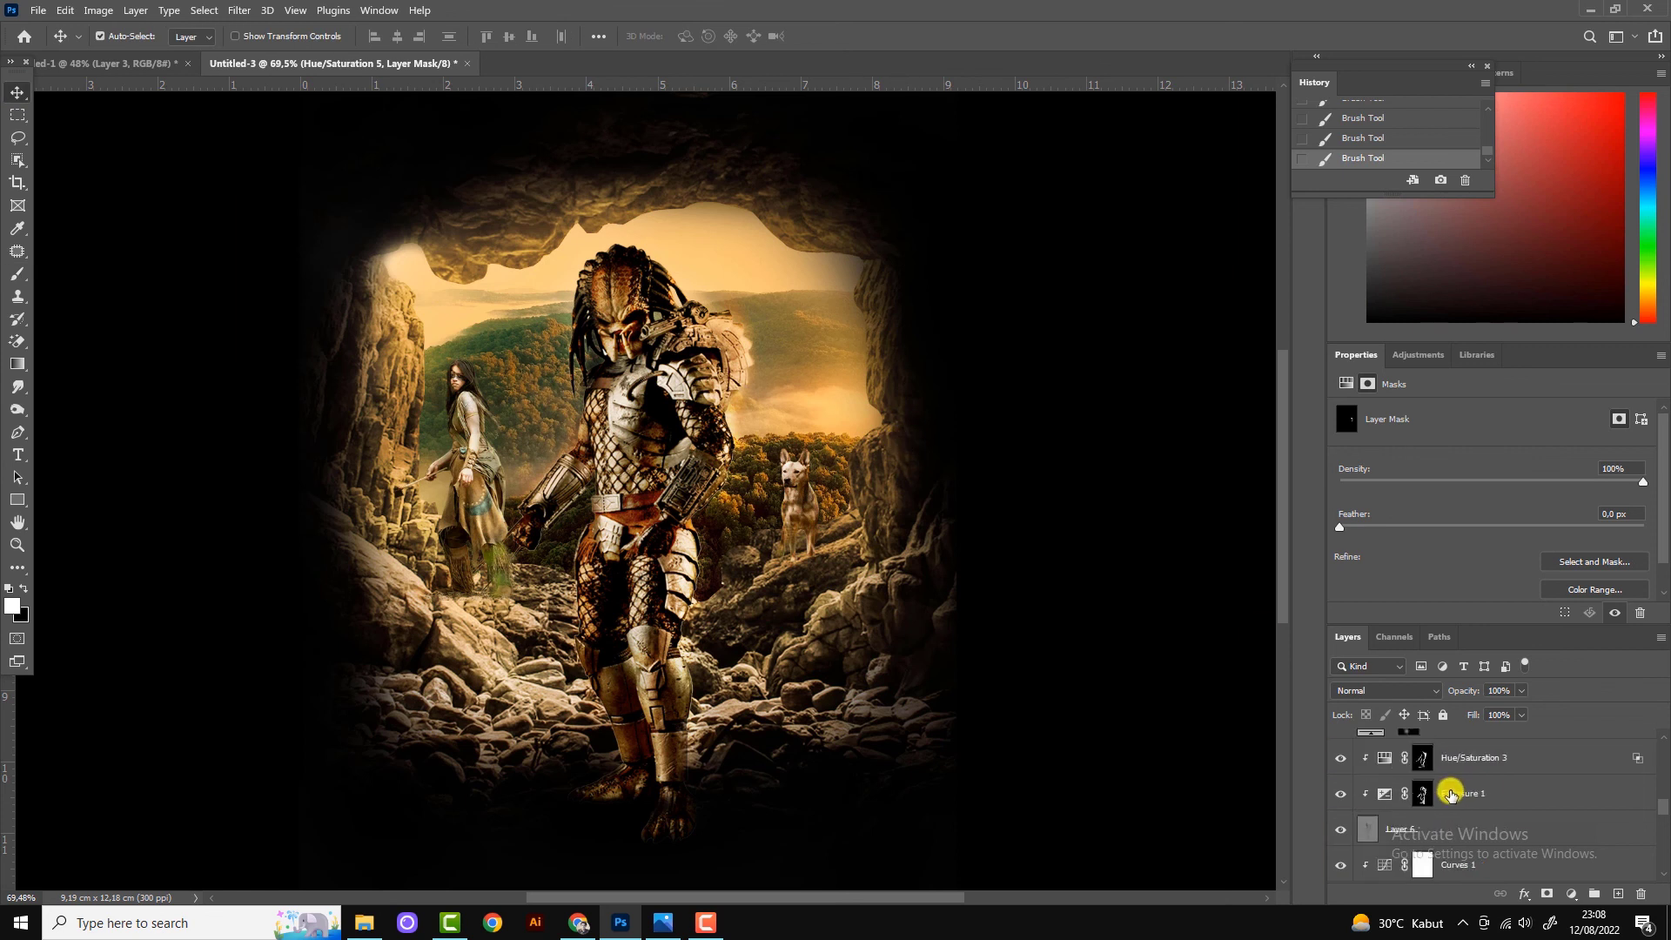
pyautogui.scroll(-3, 1451, 792)
pyautogui.scroll(-3, 1436, 793)
pyautogui.click(1340, 829)
pyautogui.doubleClick(1338, 831)
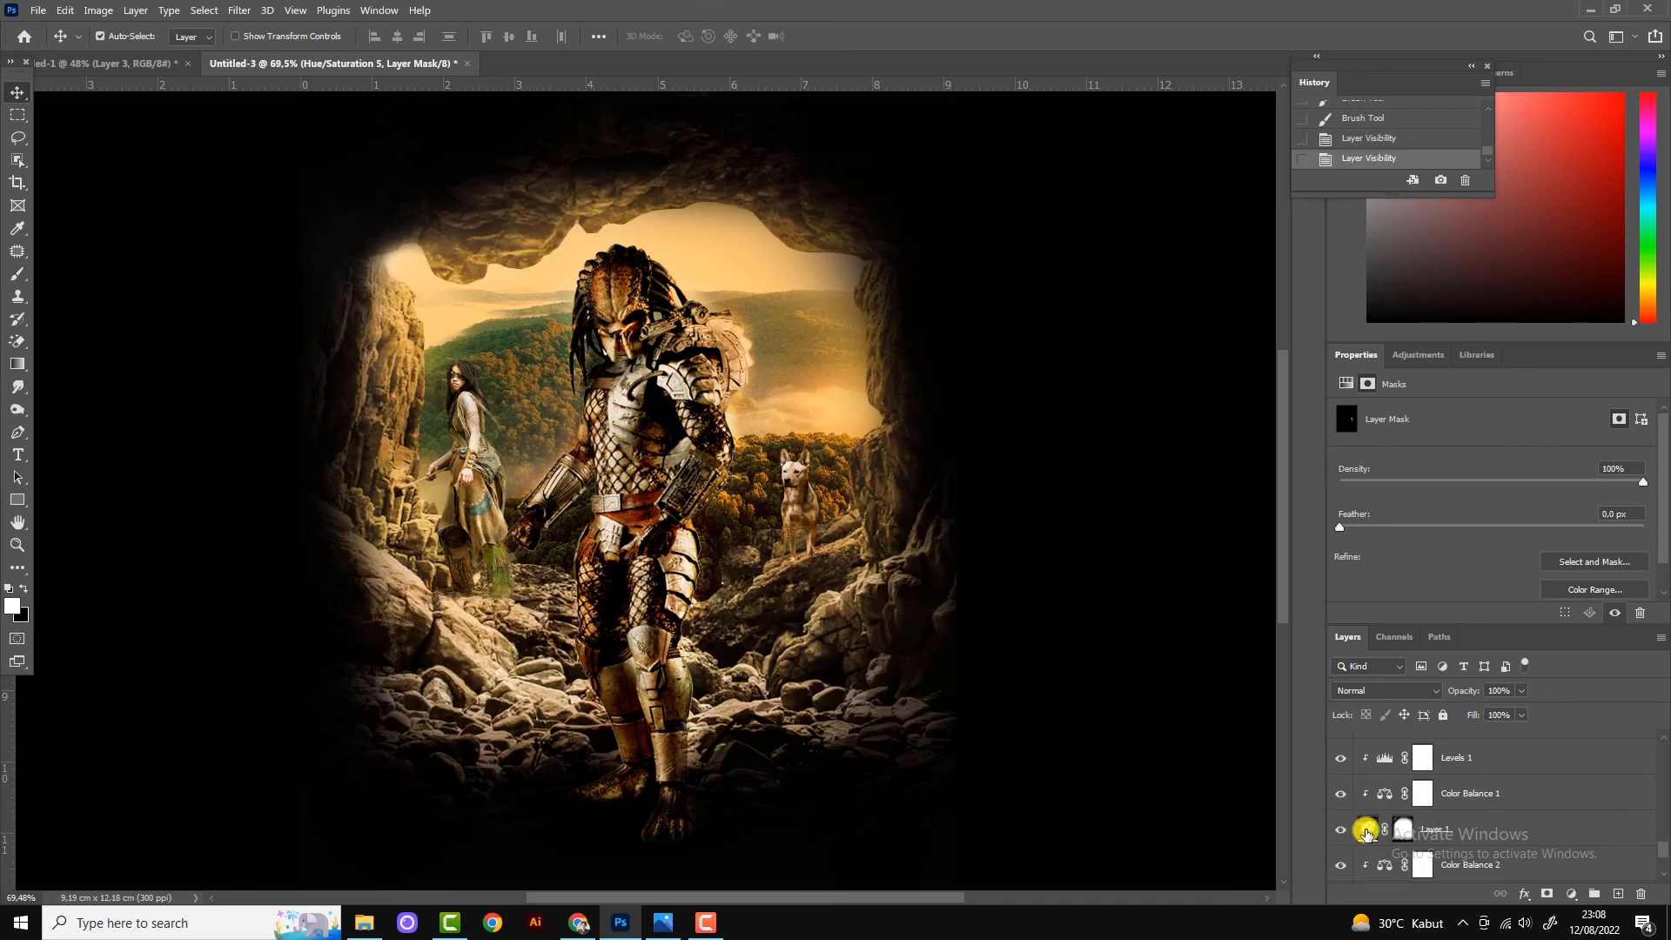
pyautogui.click(1367, 829)
pyautogui.click(1338, 831)
pyautogui.scroll(-1, 1343, 794)
pyautogui.click(1343, 793)
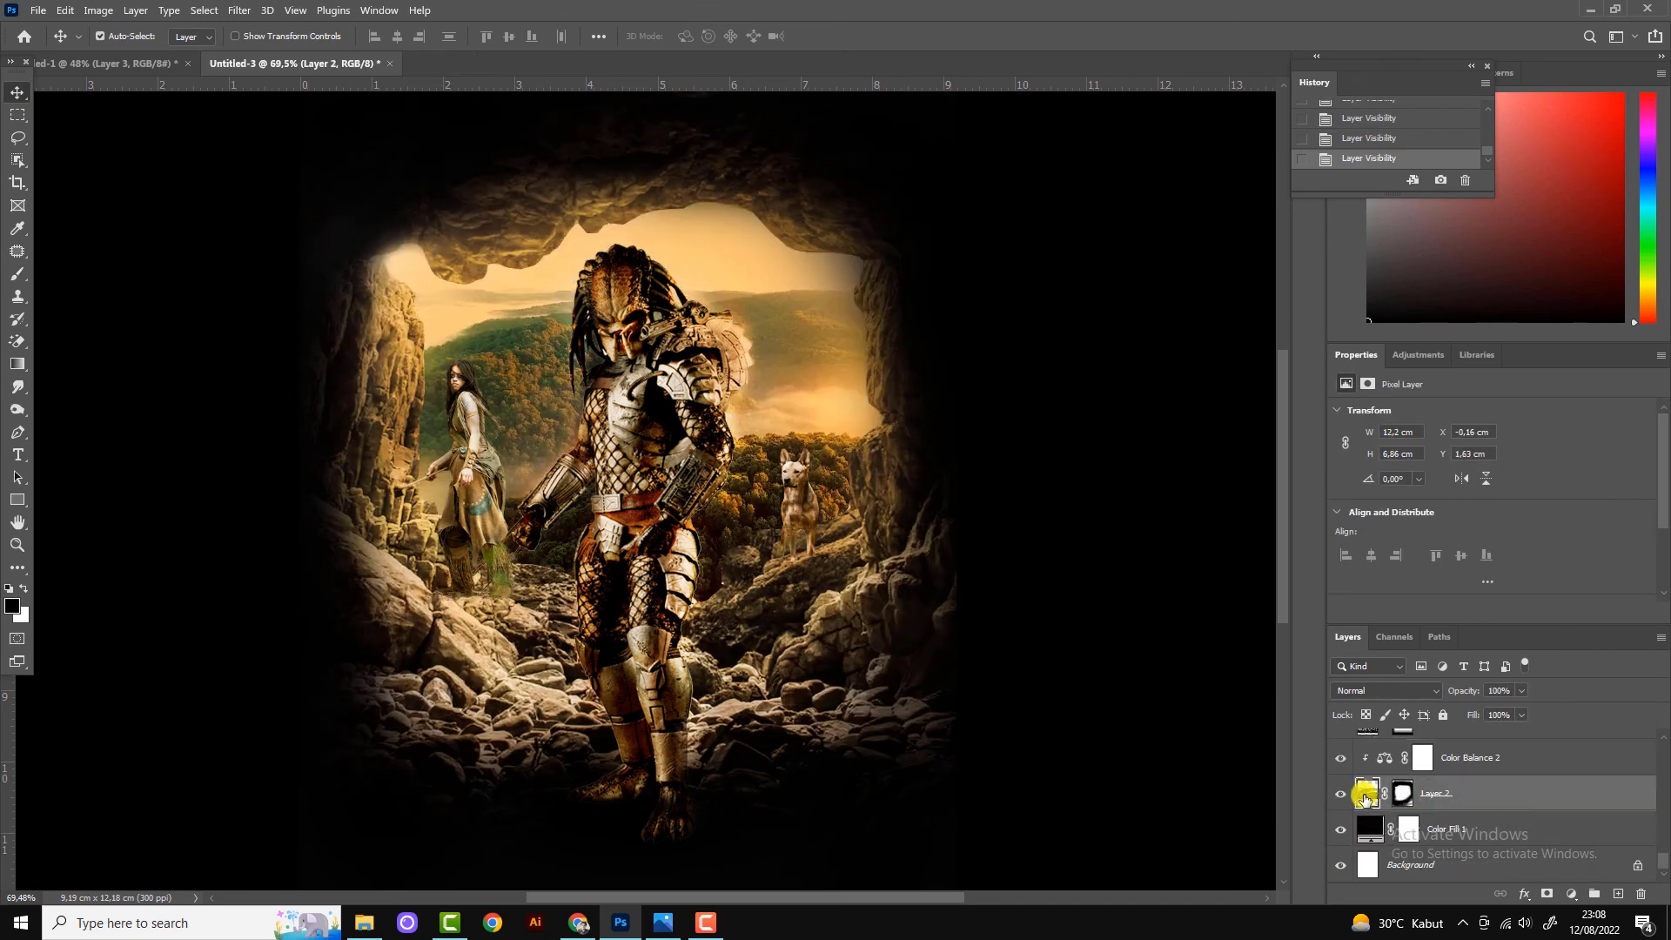
pyautogui.scroll(-1, 866, 616)
pyautogui.scroll(-1, 889, 604)
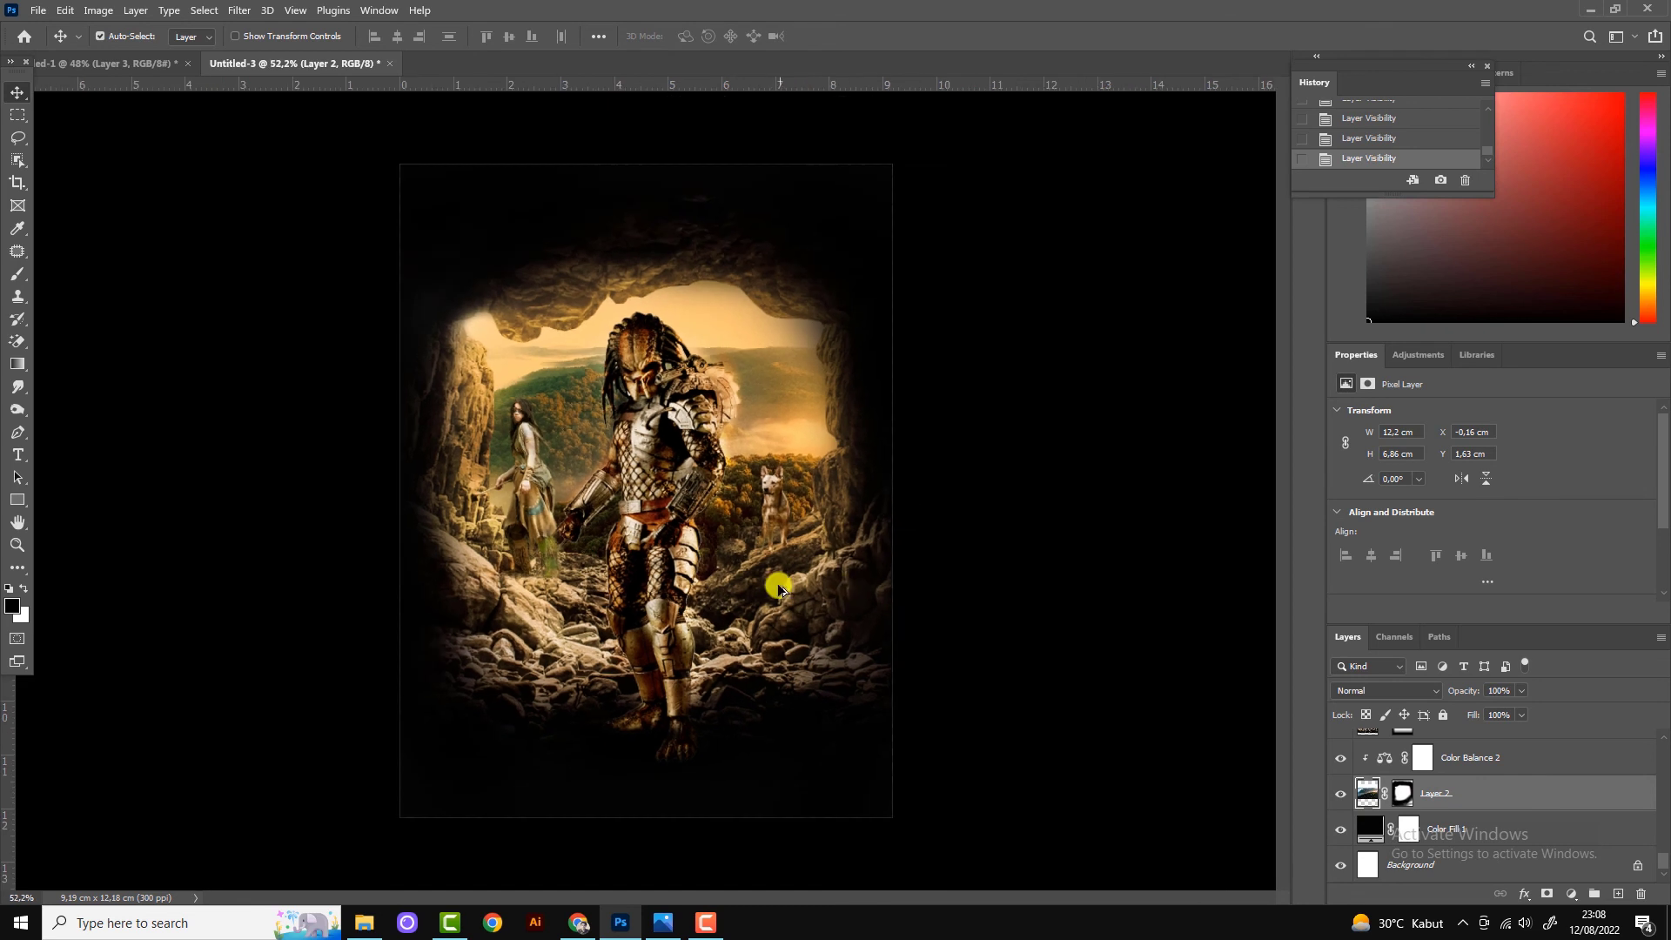
pyautogui.click(1042, 487)
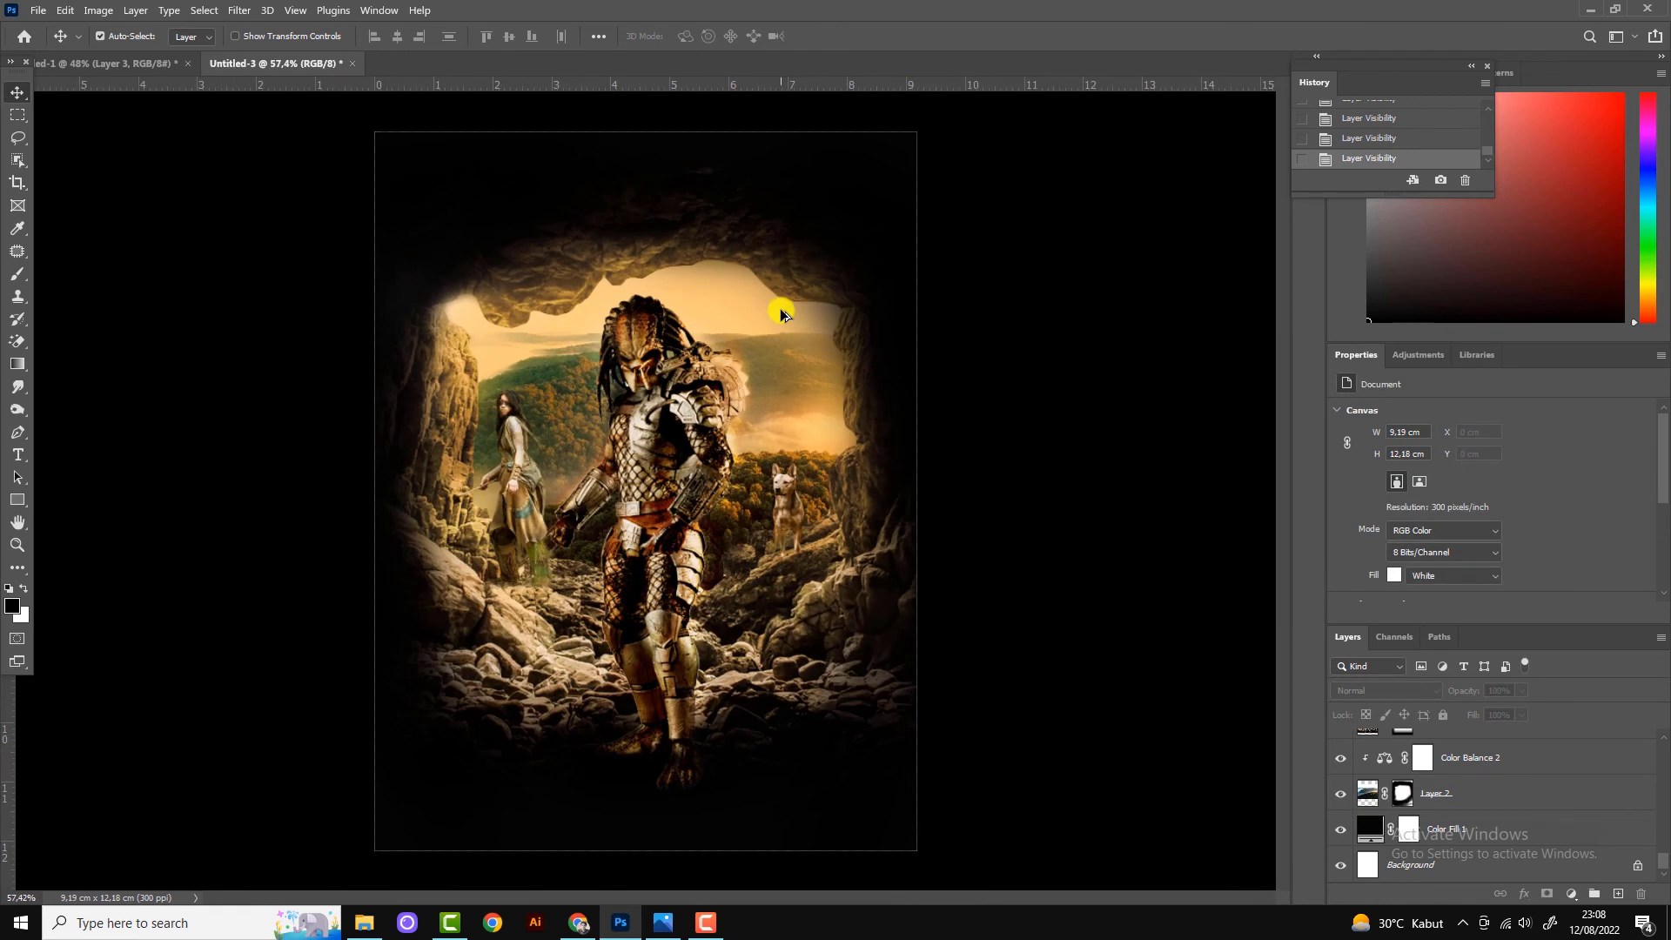
pyautogui.scroll(2, 1643, 809)
pyautogui.scroll(3, 1553, 759)
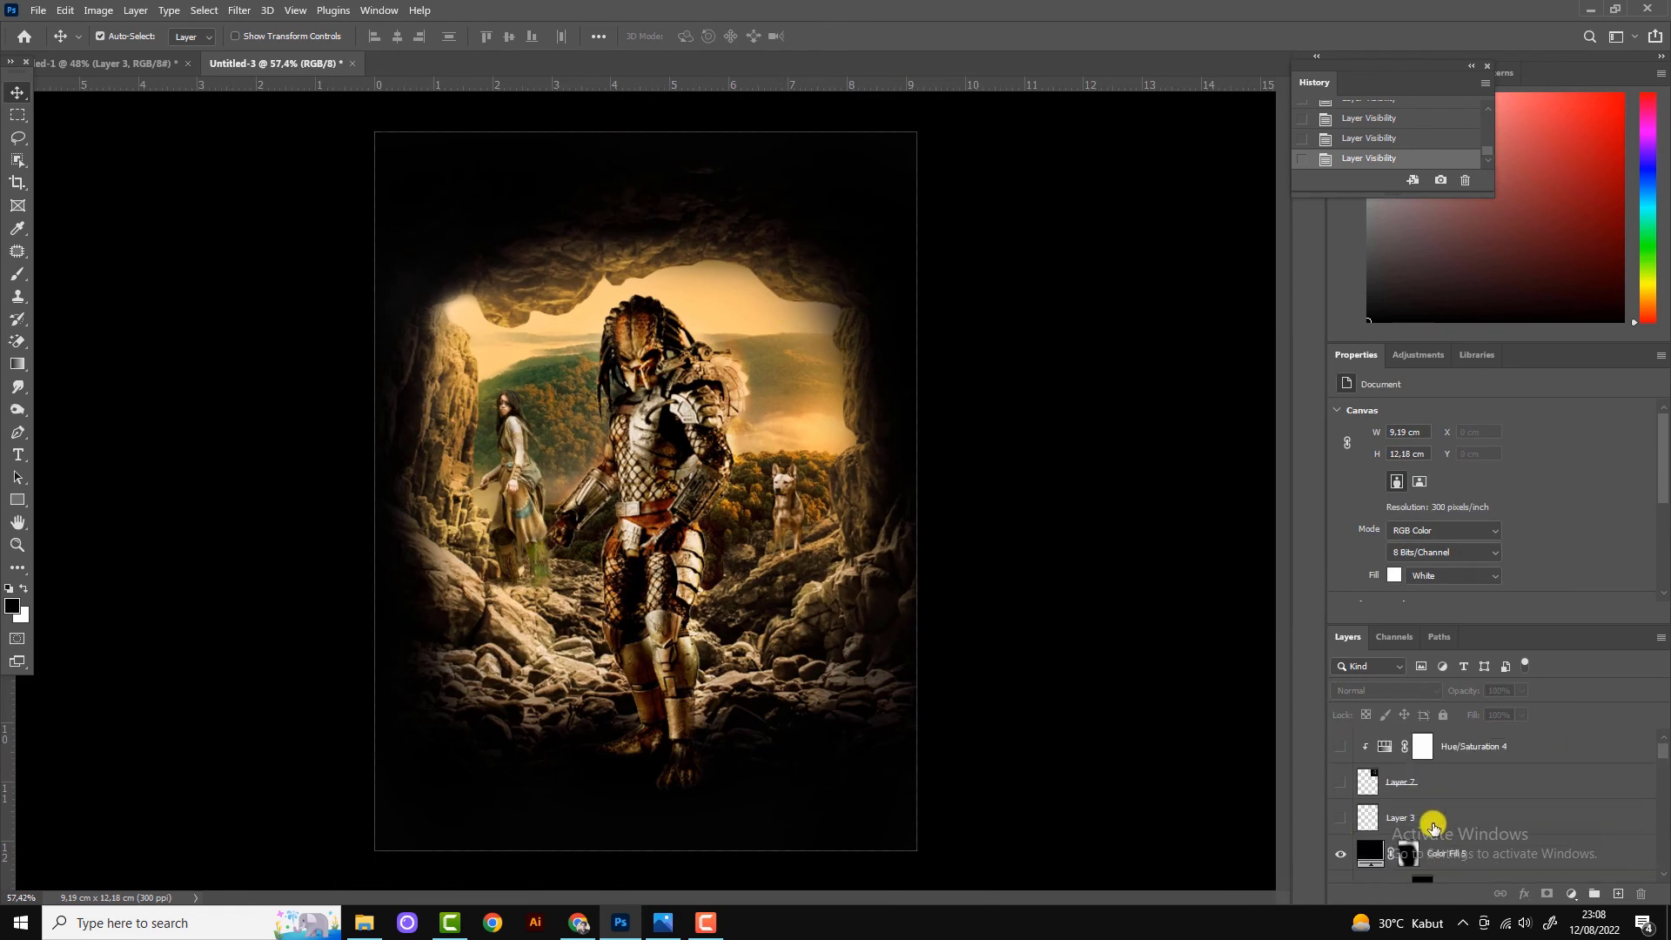
# Add a Color Lookup layer above Color Fill 5, previewing presets to reach TealOrangePlusContrast.3DL.
pyautogui.click(1514, 853)
pyautogui.scroll(-1, 1523, 853)
pyautogui.click(1571, 894)
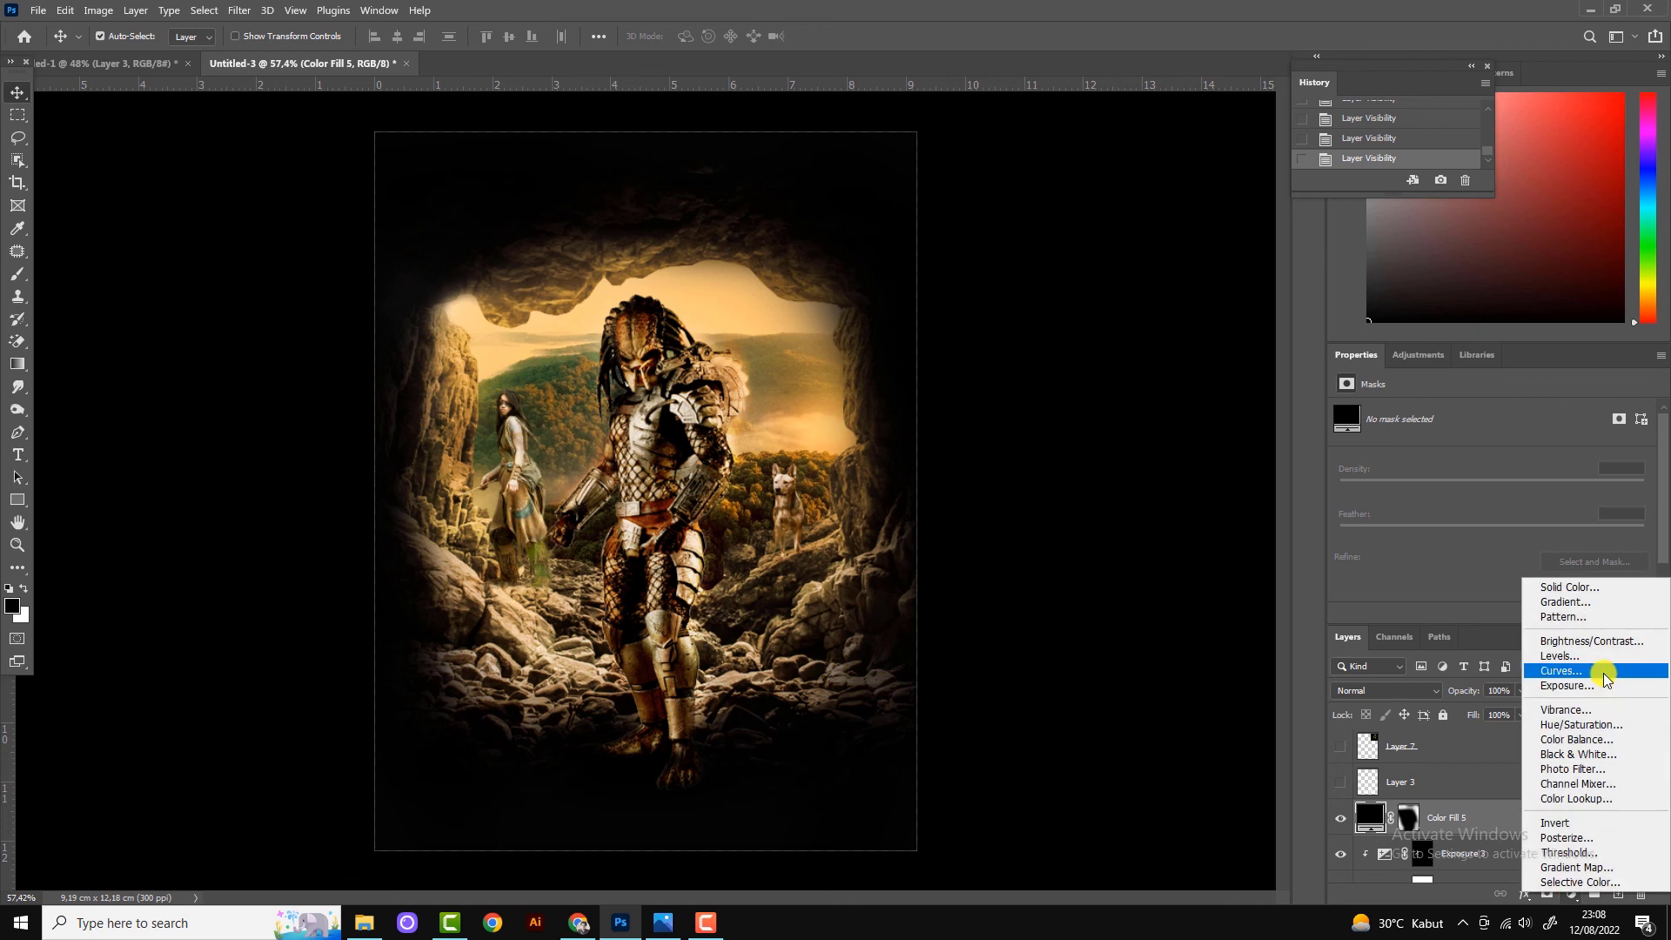
pyautogui.click(1576, 798)
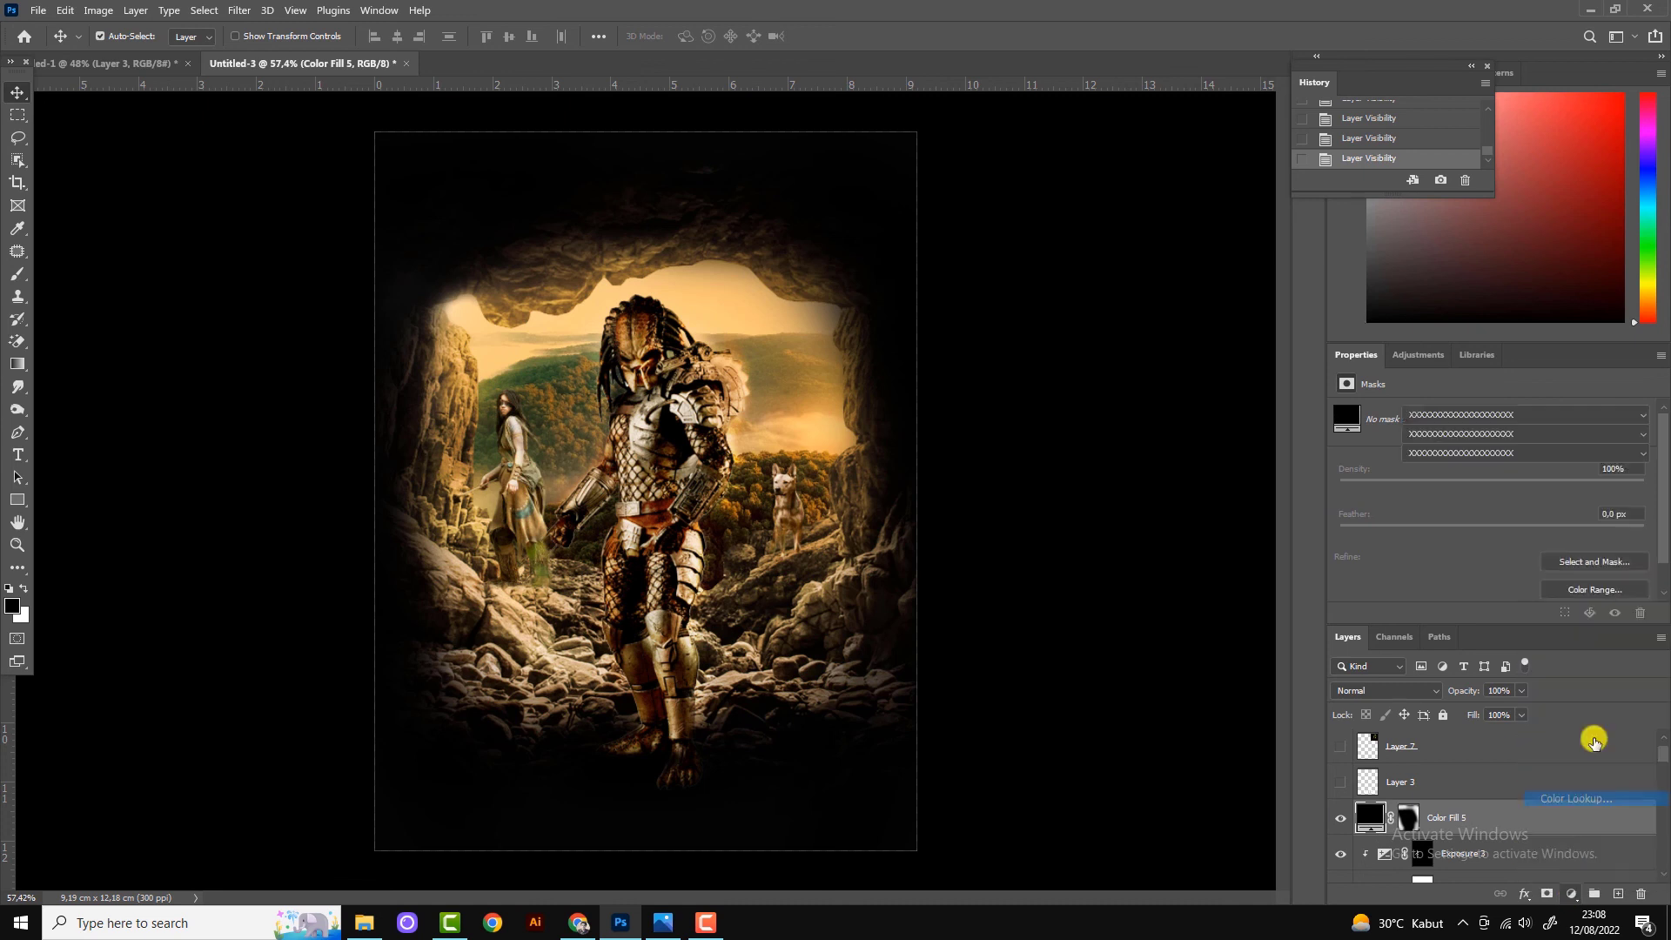
pyautogui.click(1449, 418)
pyautogui.click(1450, 468)
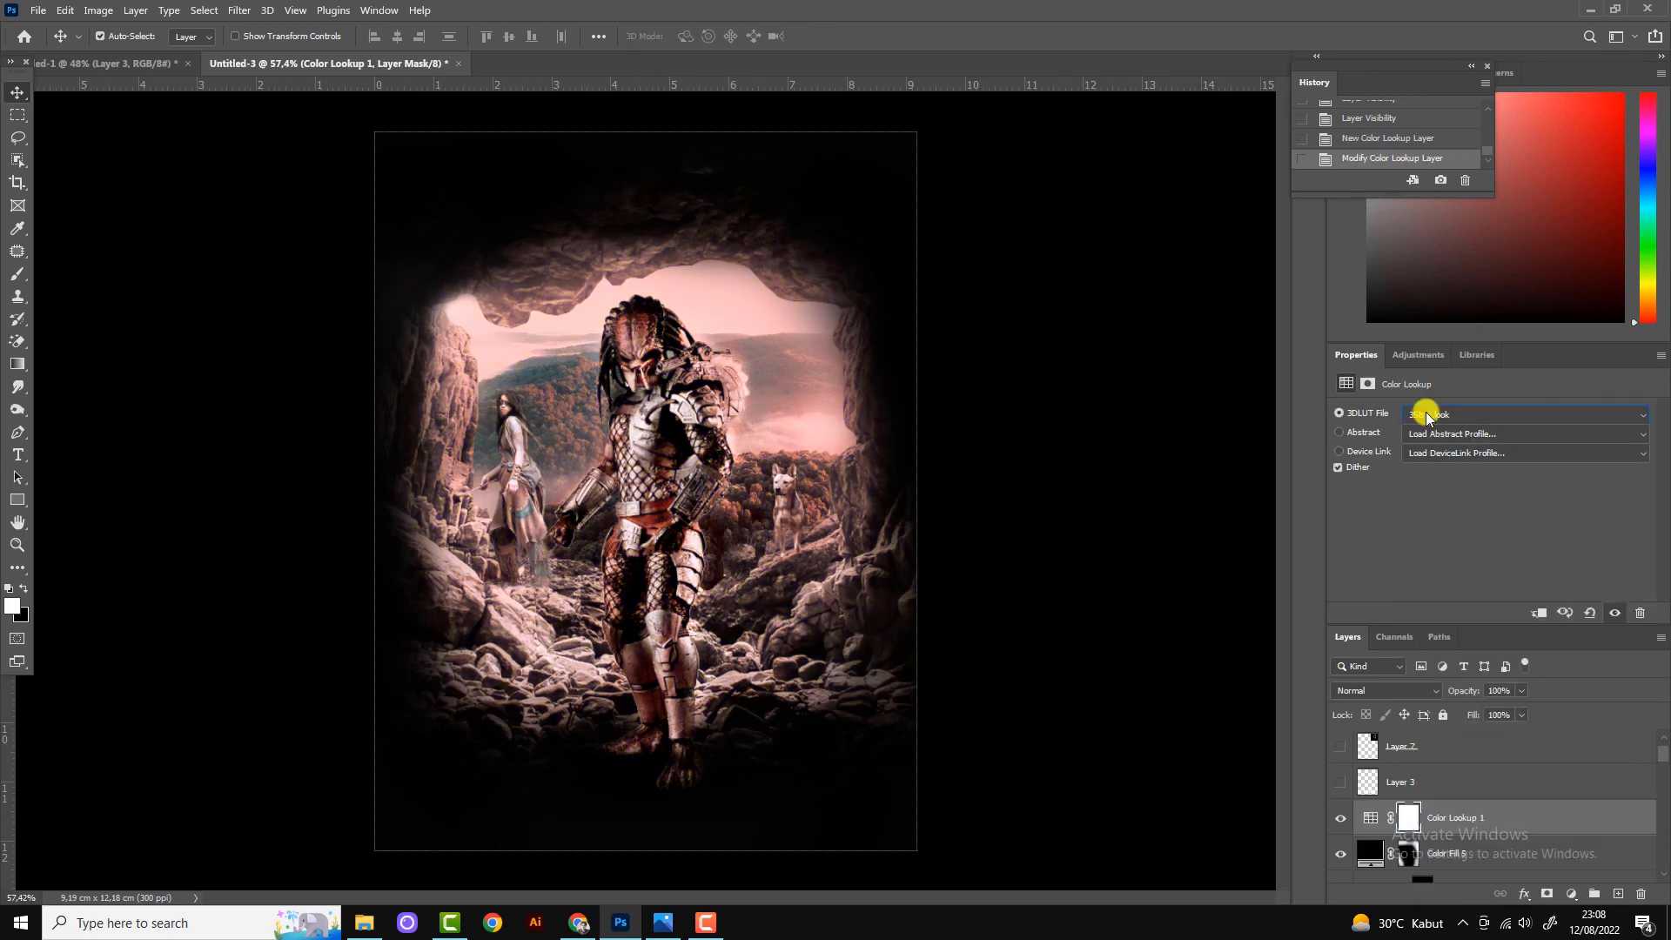
pyautogui.press('Down')
pyautogui.press('Down')
pyautogui.press('Down')
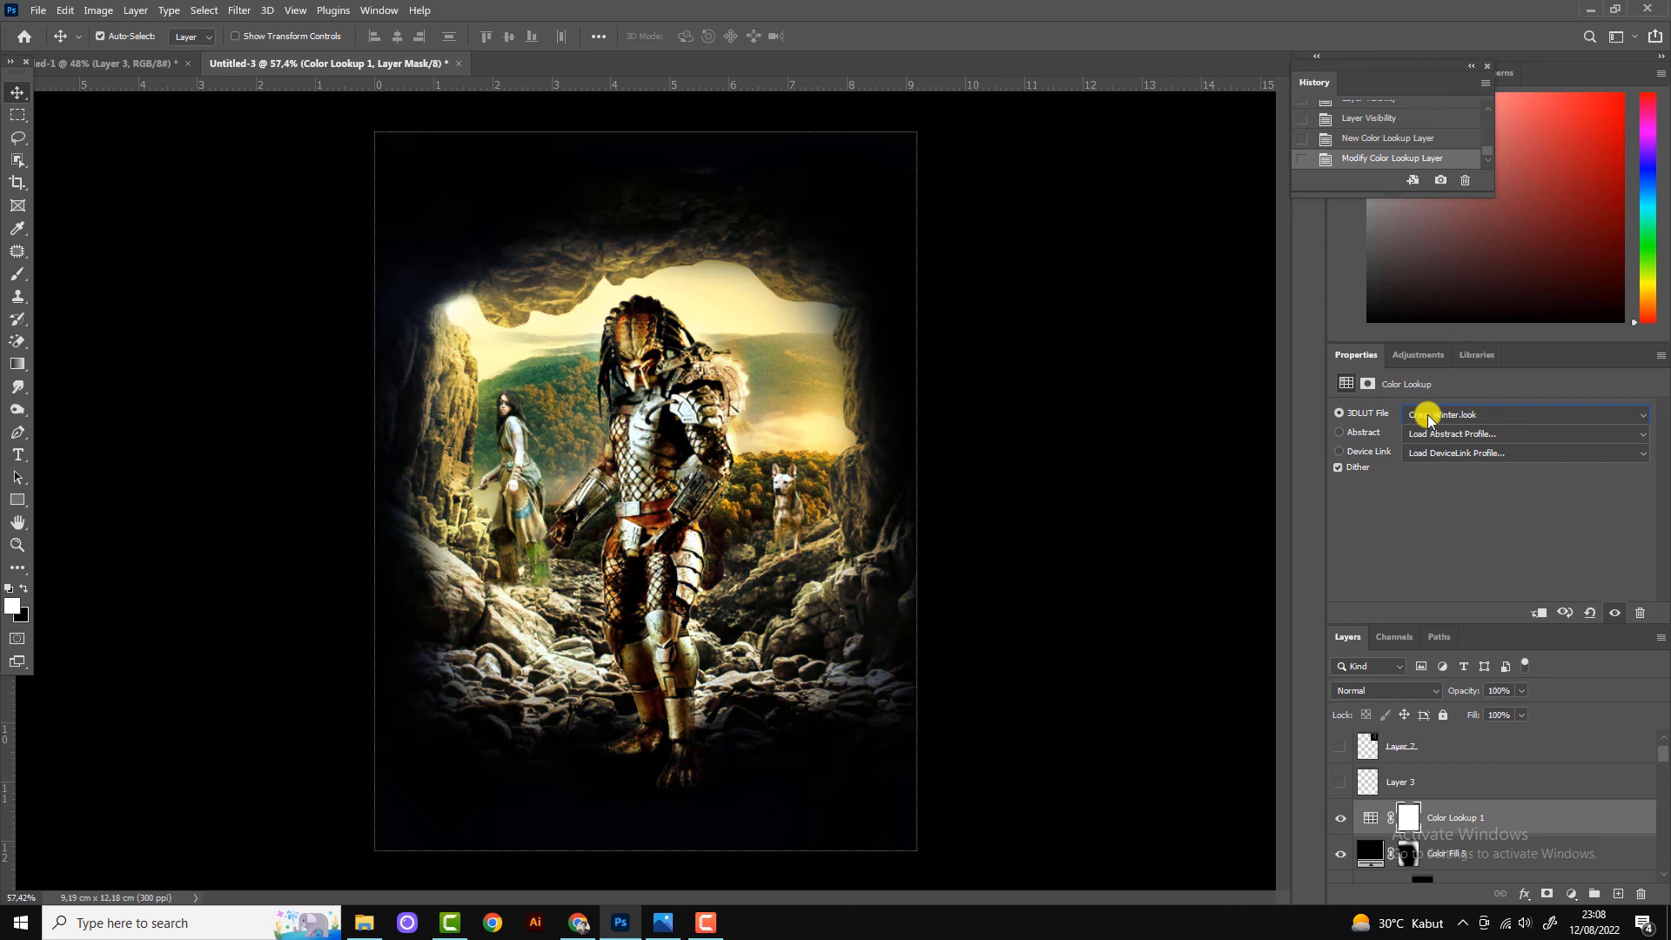
pyautogui.press('Down')
pyautogui.press('Down')
pyautogui.press('Down')
pyautogui.press('Down')
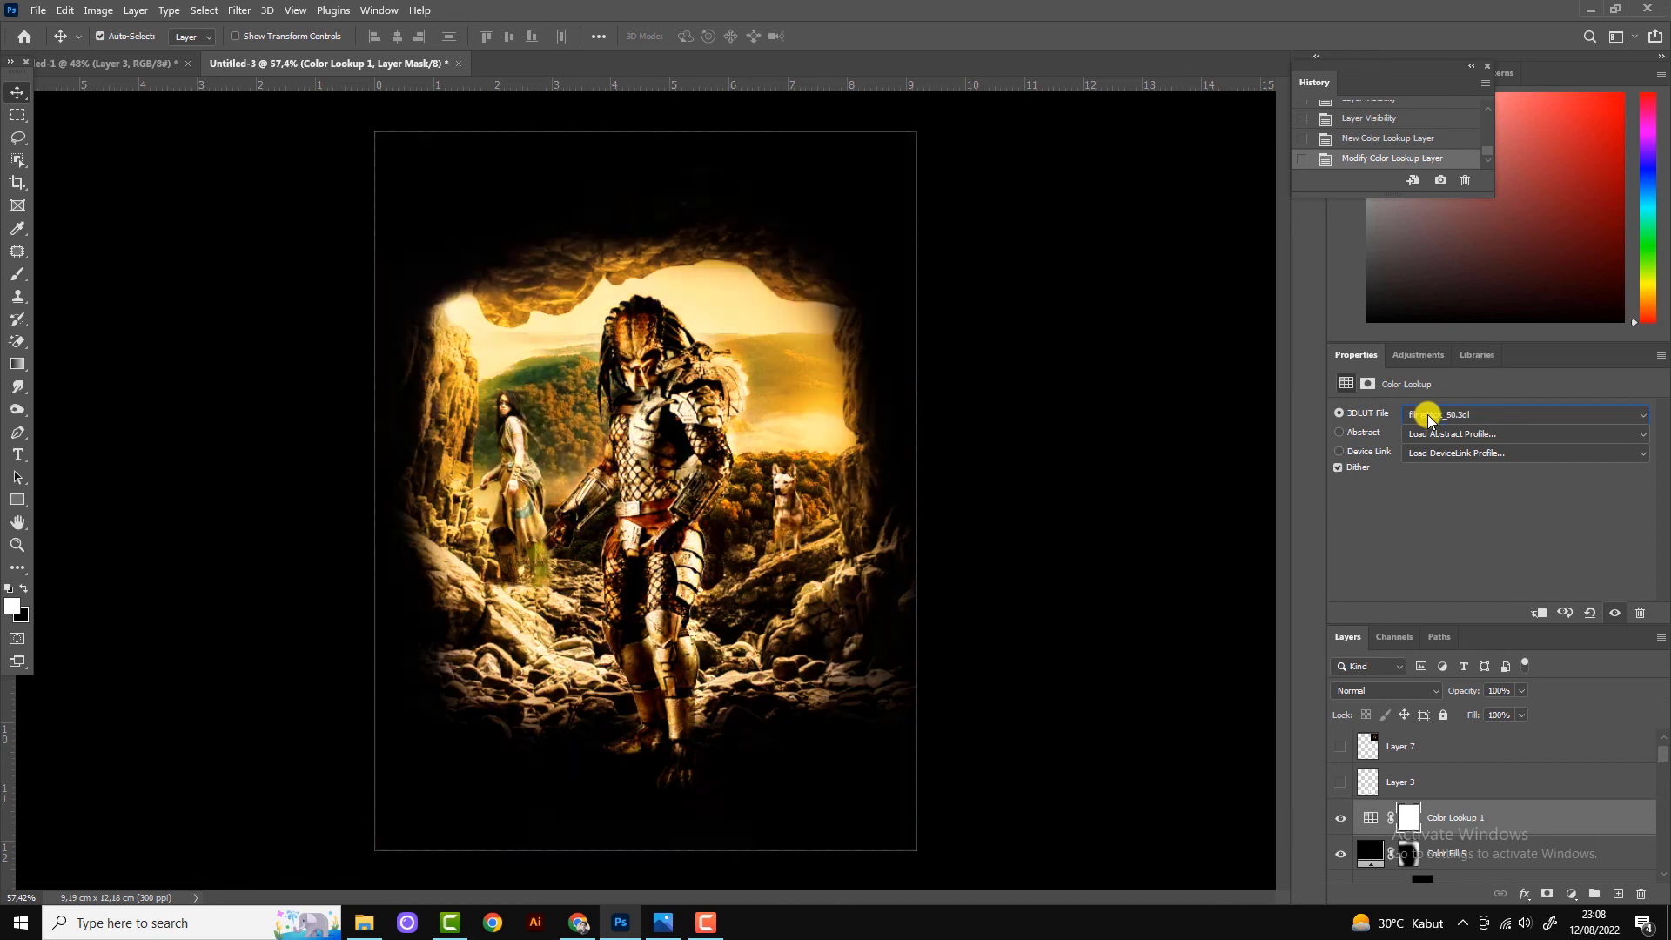
pyautogui.press('Down')
pyautogui.press('Down')
pyautogui.press('Down')
pyautogui.press('Down')
pyautogui.press('Down')
pyautogui.press('Down')
pyautogui.press('Down')
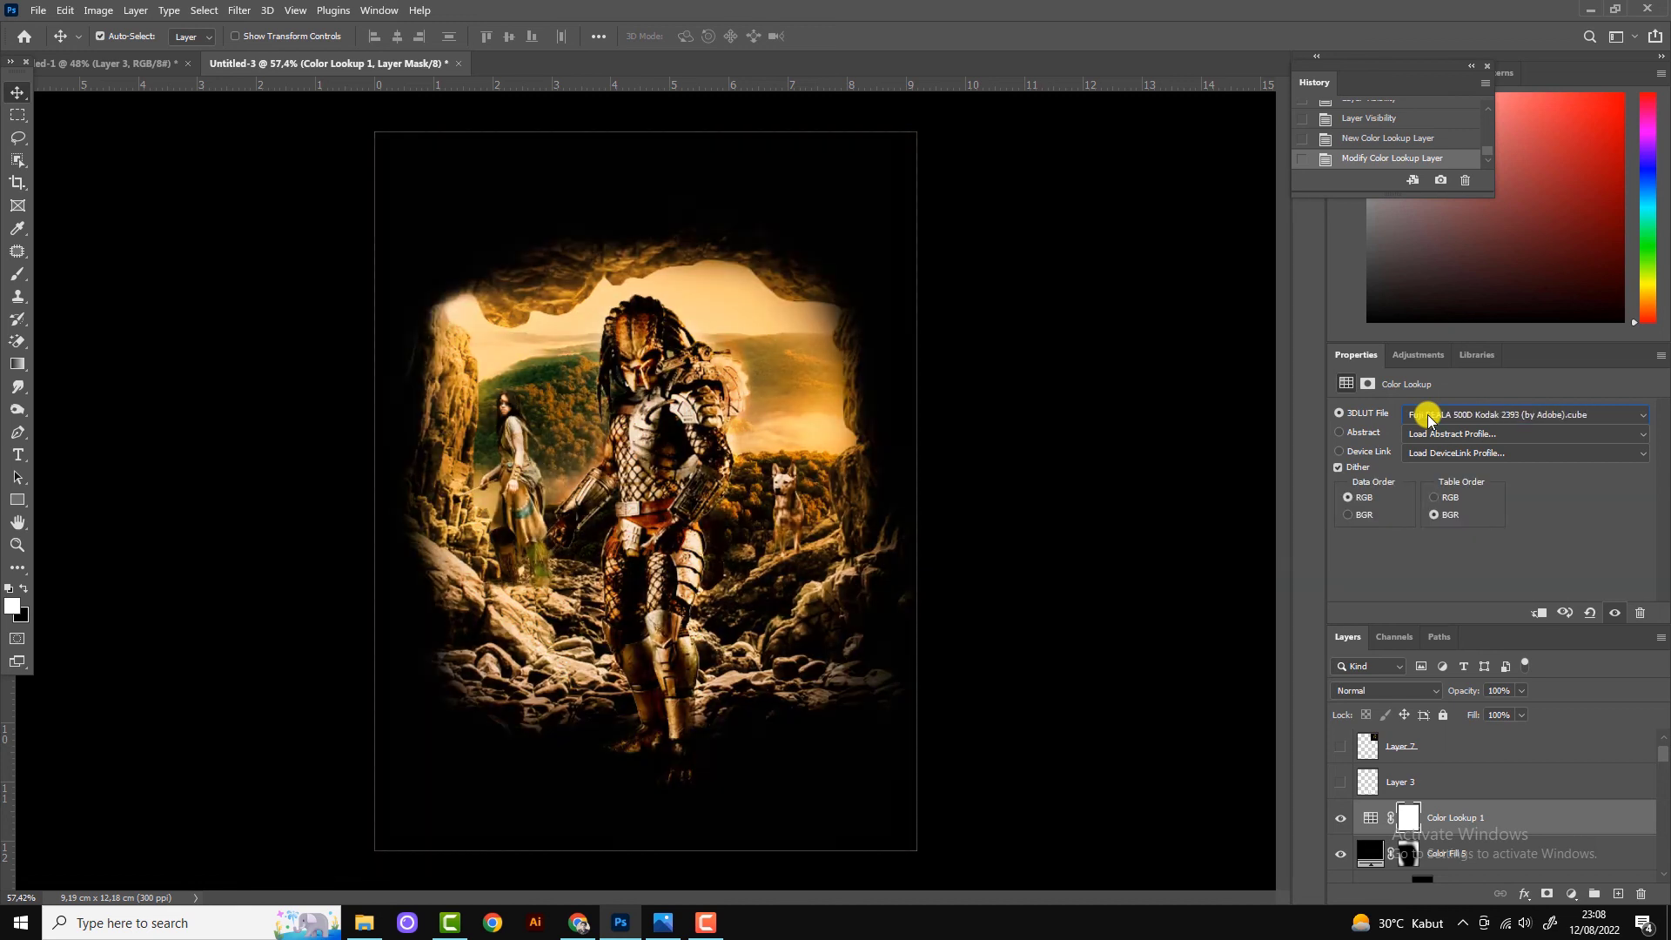
pyautogui.press('Down')
pyautogui.press('Down')
pyautogui.press('Down')
pyautogui.press('Down')
pyautogui.press('Down')
pyautogui.press('Down')
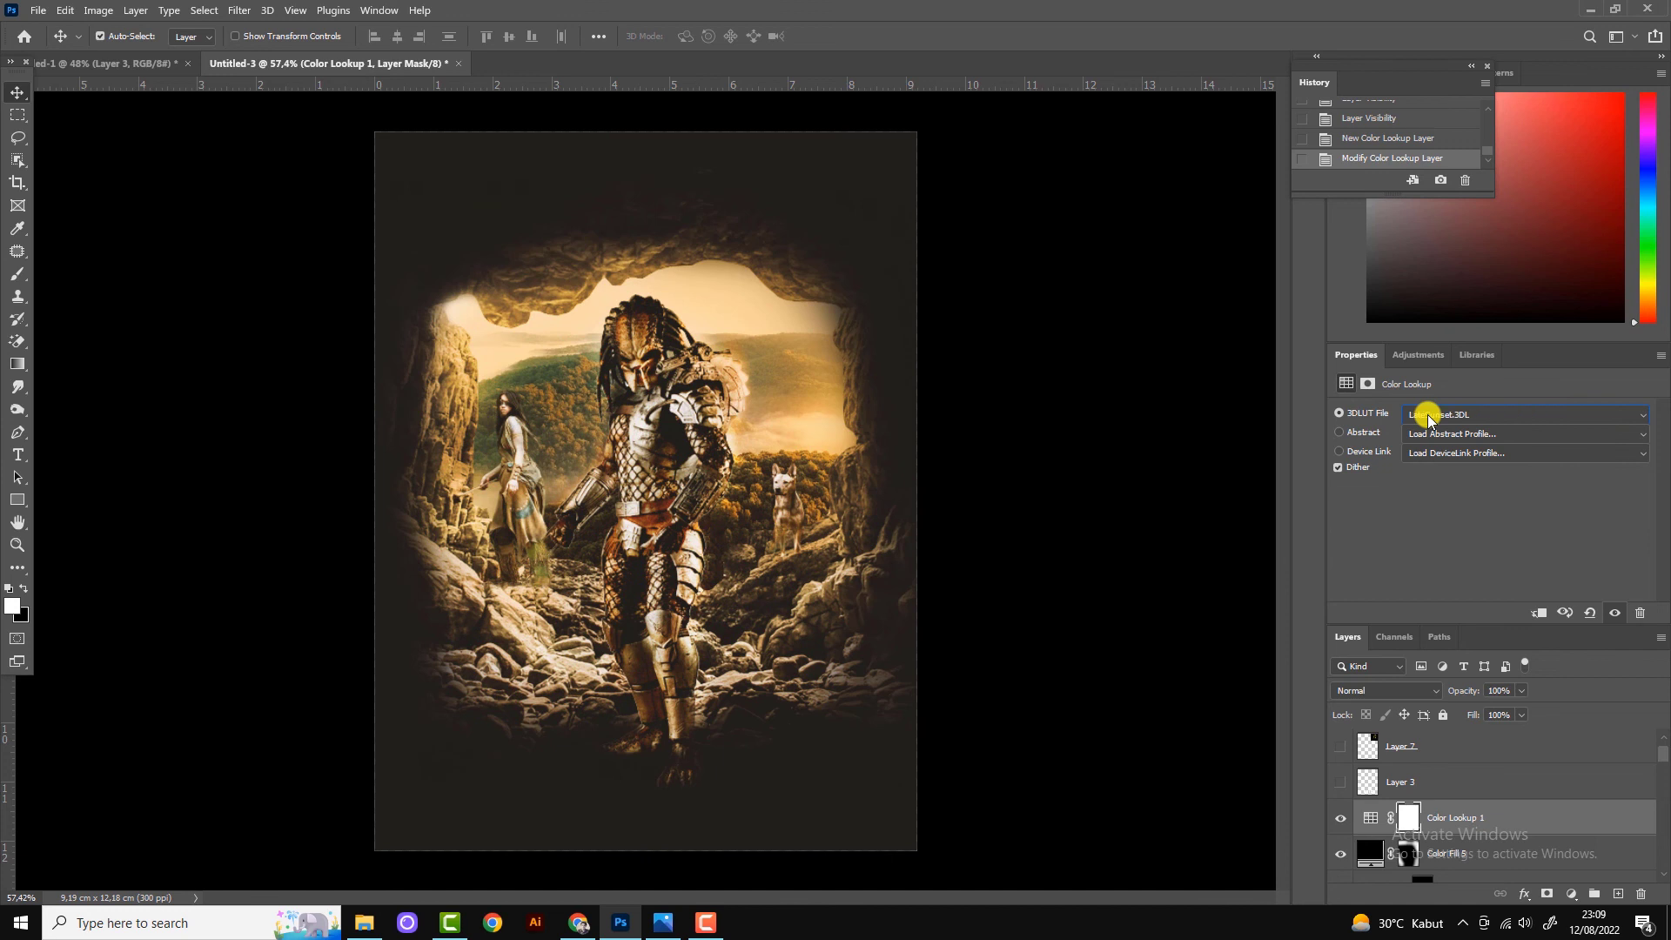
pyautogui.press('Down')
pyautogui.press('Down')
pyautogui.press('Down')
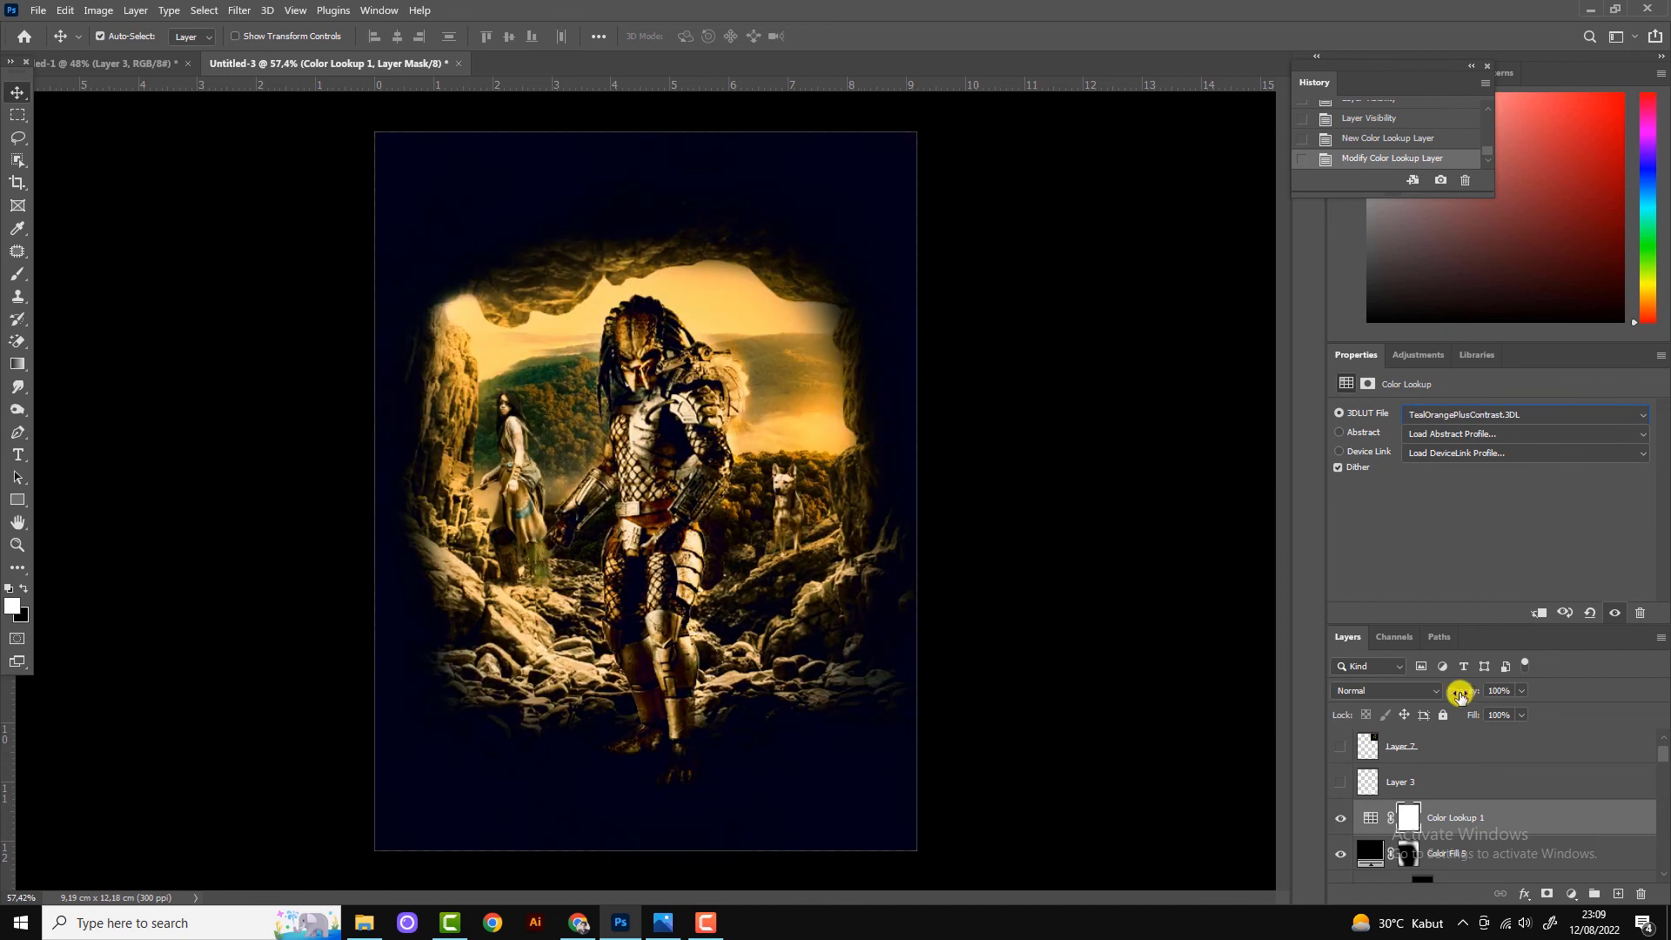
# Blend the lookup layer in Soft Light at 43% opacity, with Blend If sparing the darkest shadows.
pyautogui.click(1434, 690)
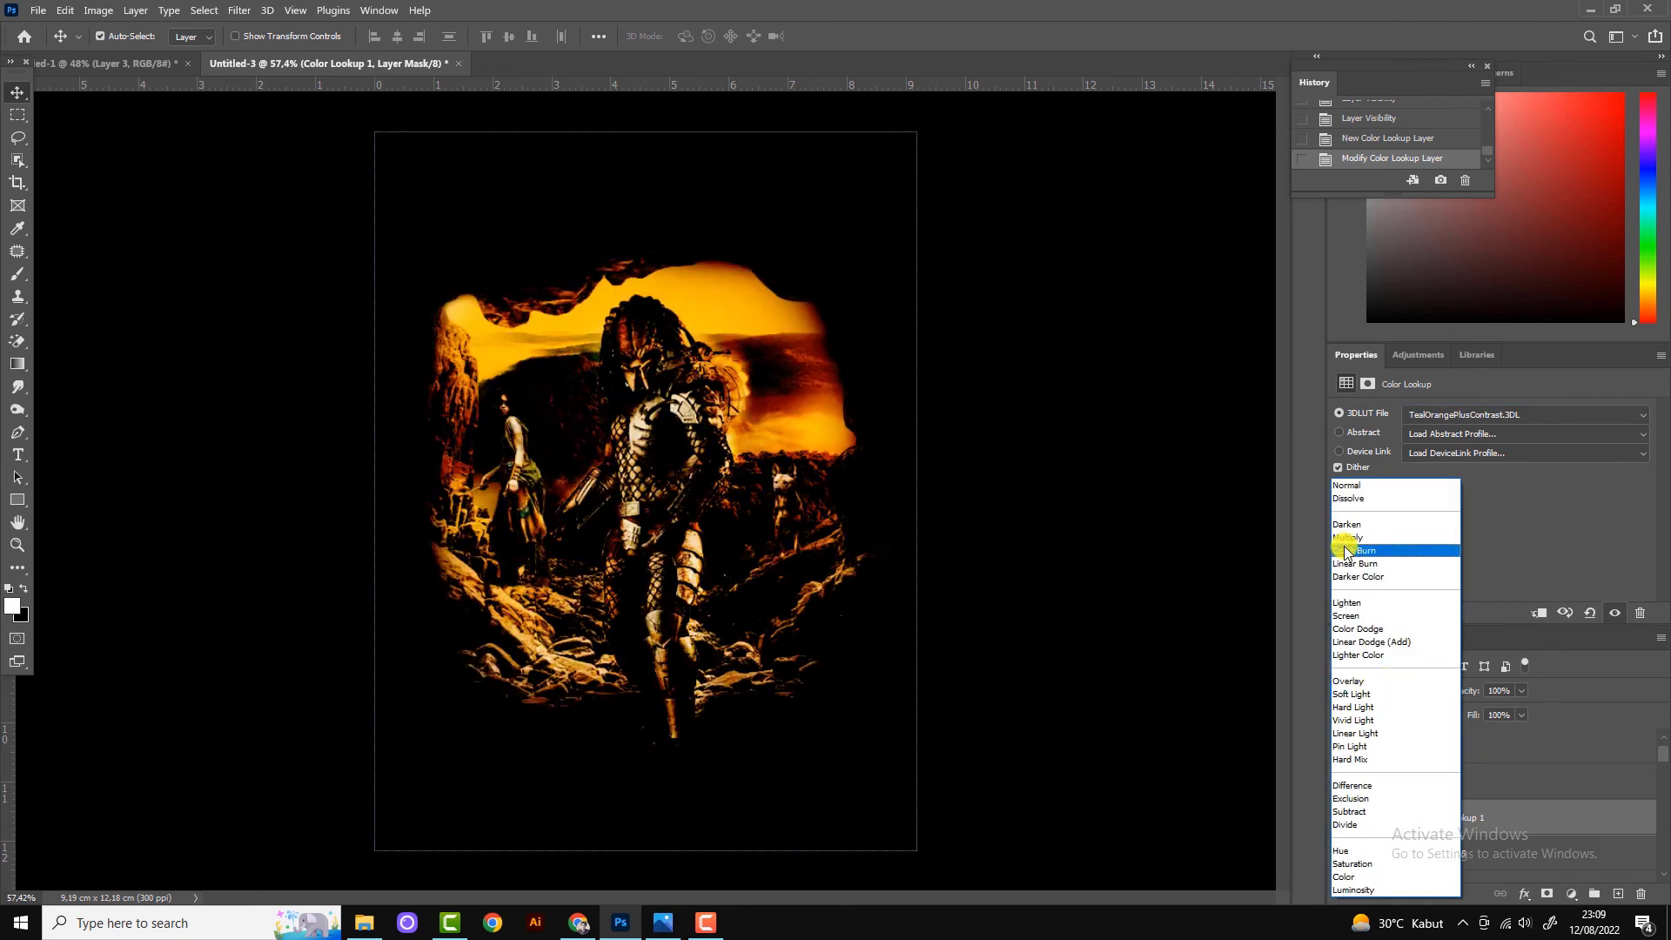
pyautogui.click(1377, 694)
pyautogui.moveTo(1488, 710); pyautogui.dragTo(1481, 711)
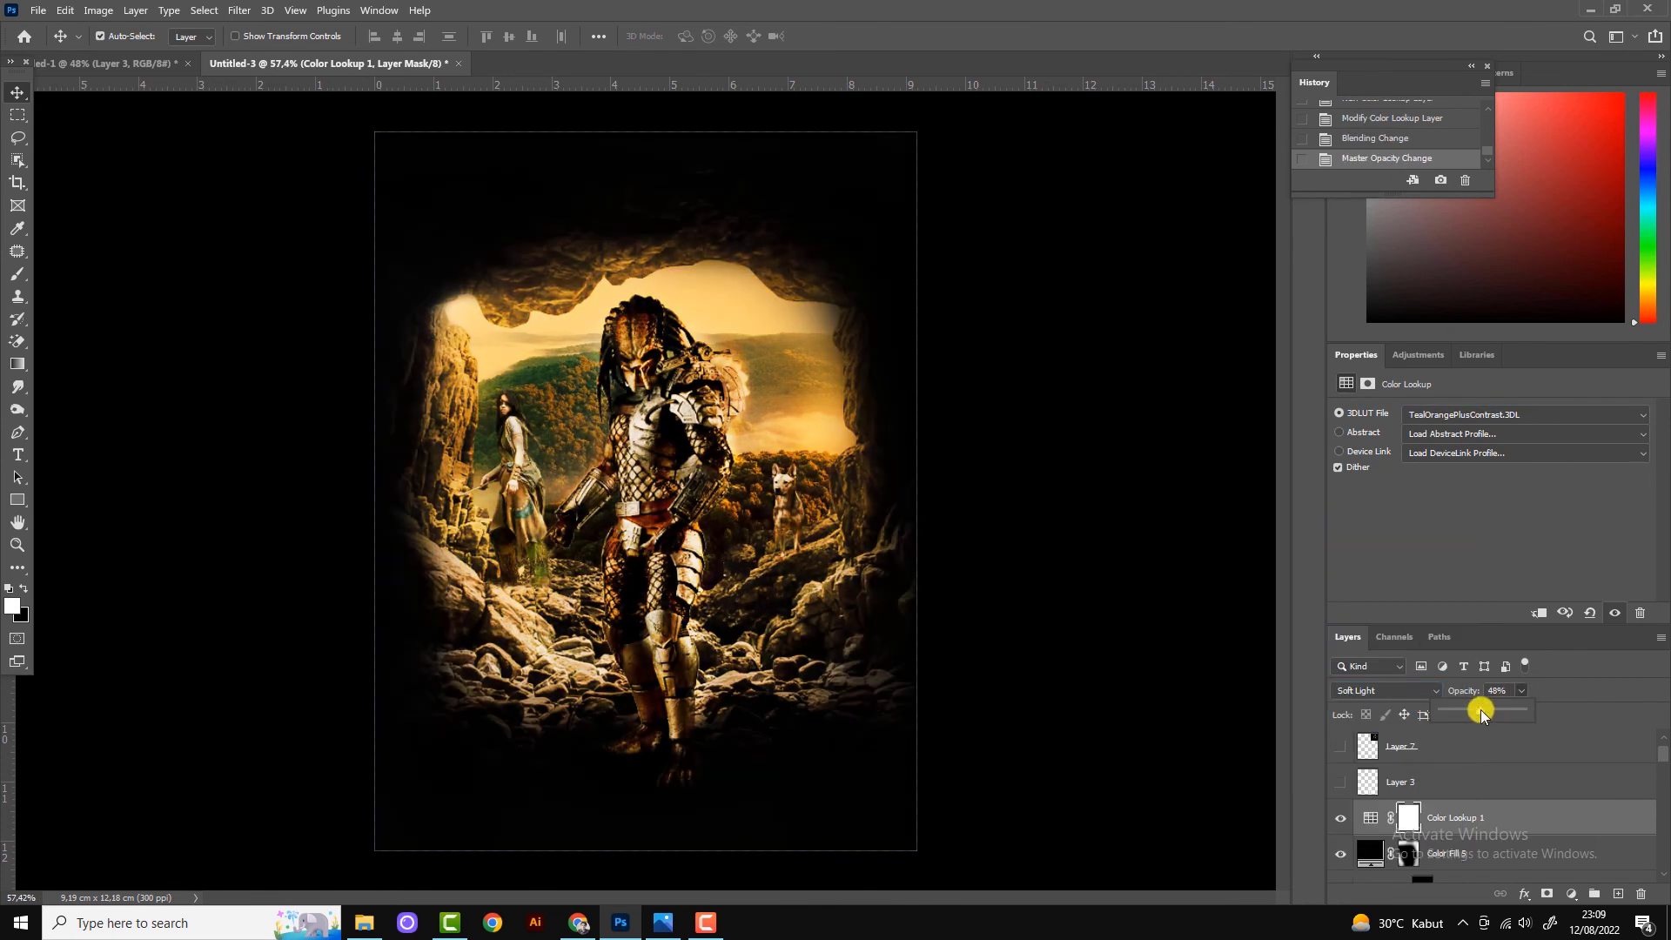
pyautogui.doubleClick(1611, 817)
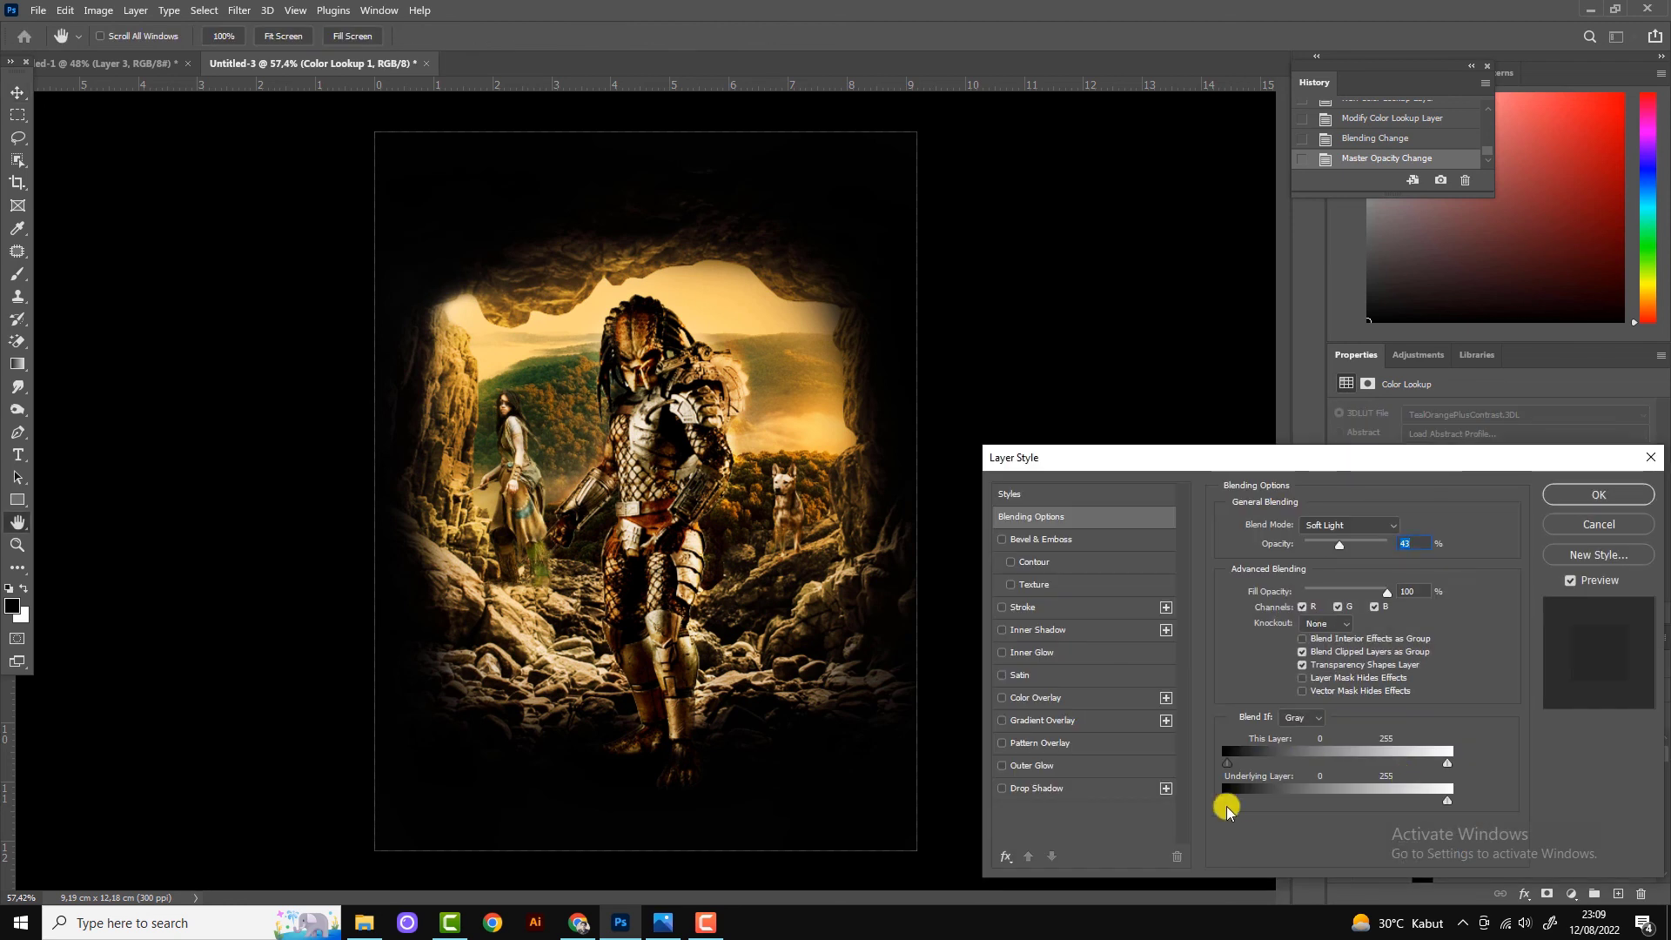
pyautogui.moveTo(1227, 799); pyautogui.dragTo(1332, 800)
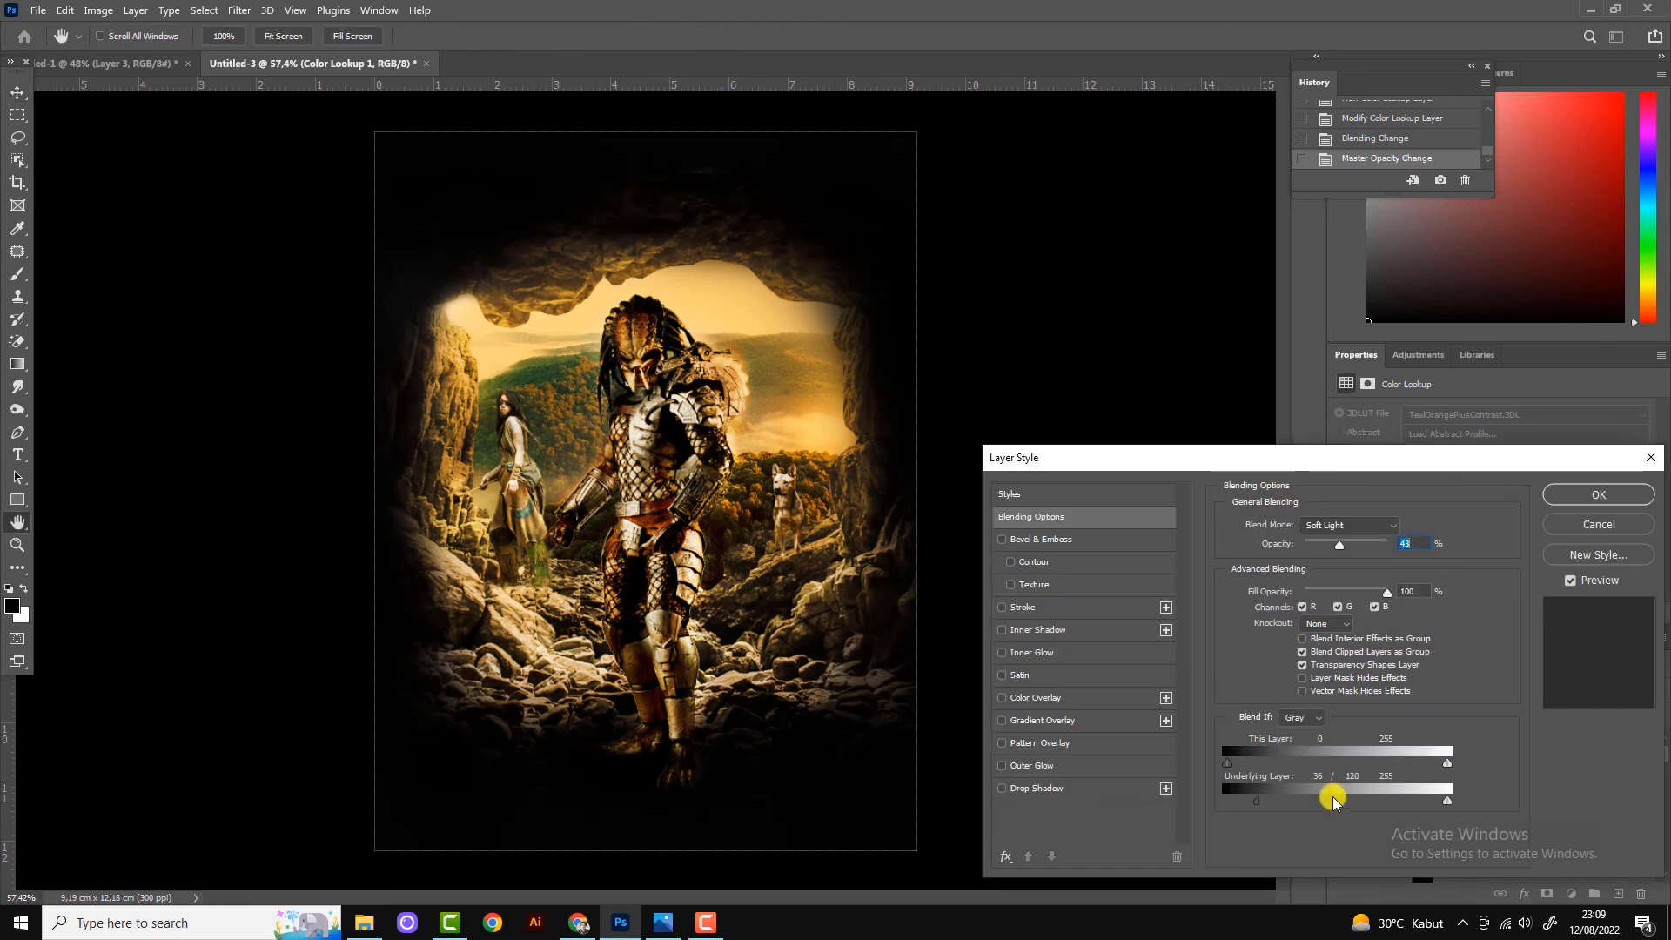
pyautogui.click(1599, 494)
pyautogui.click(1341, 817)
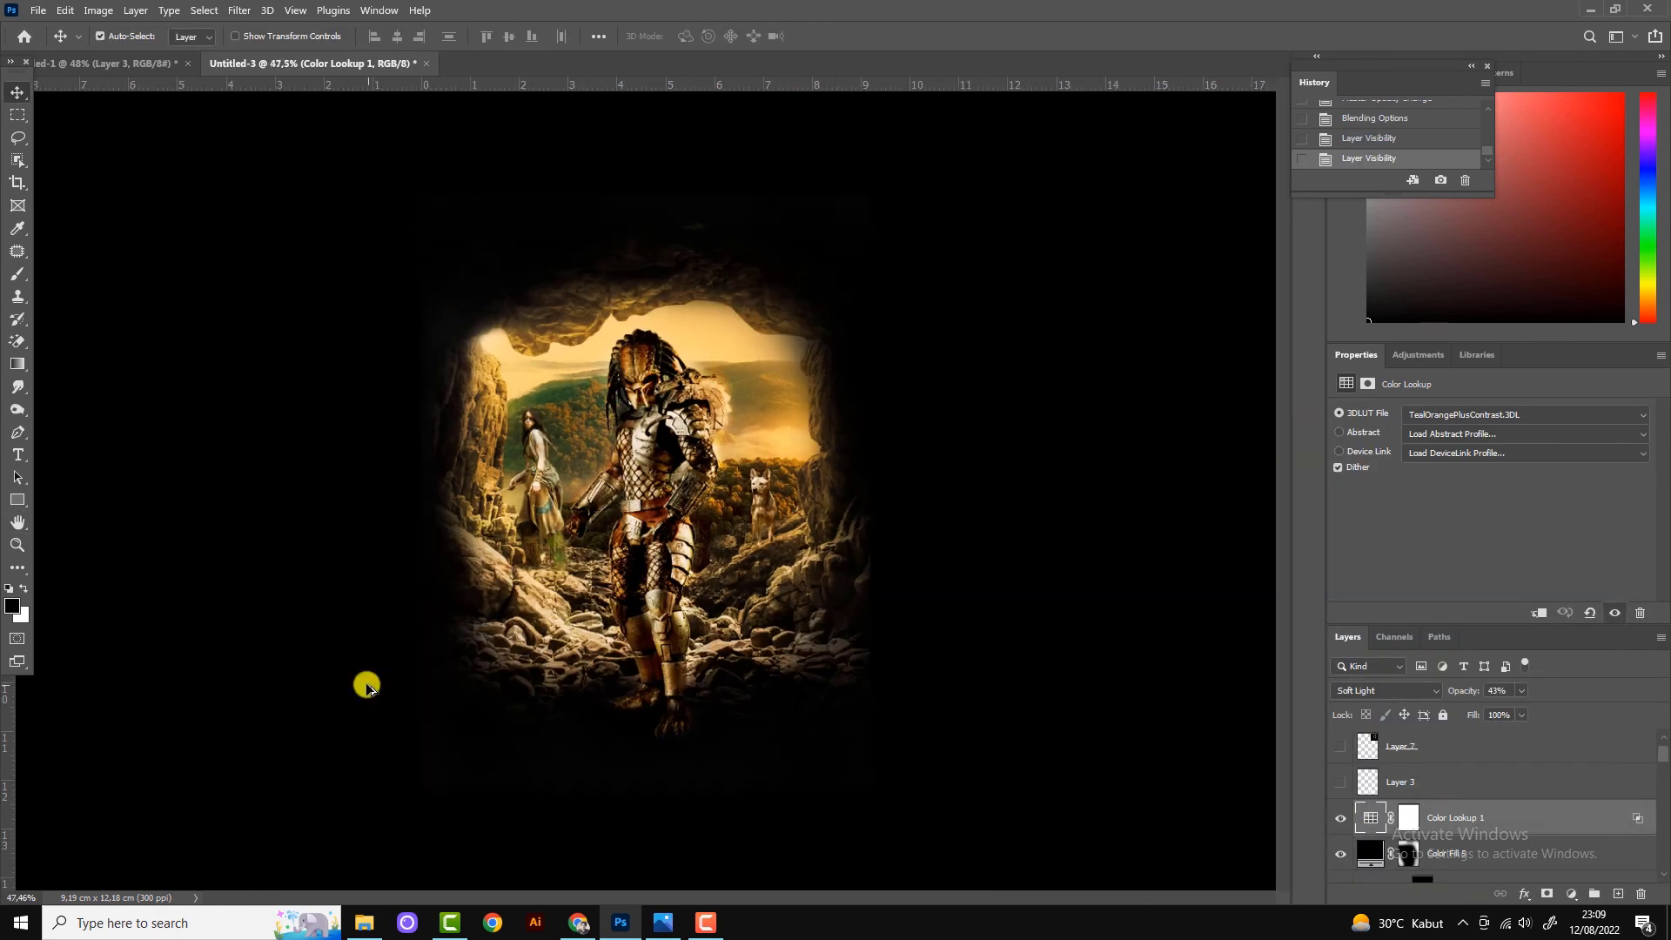
pyautogui.scroll(1, 366, 683)
pyautogui.scroll(1, 1623, 794)
# Add a Solid Color fill layer in green (17ac03, slightly darkened).
pyautogui.click(1570, 894)
pyautogui.click(1558, 583)
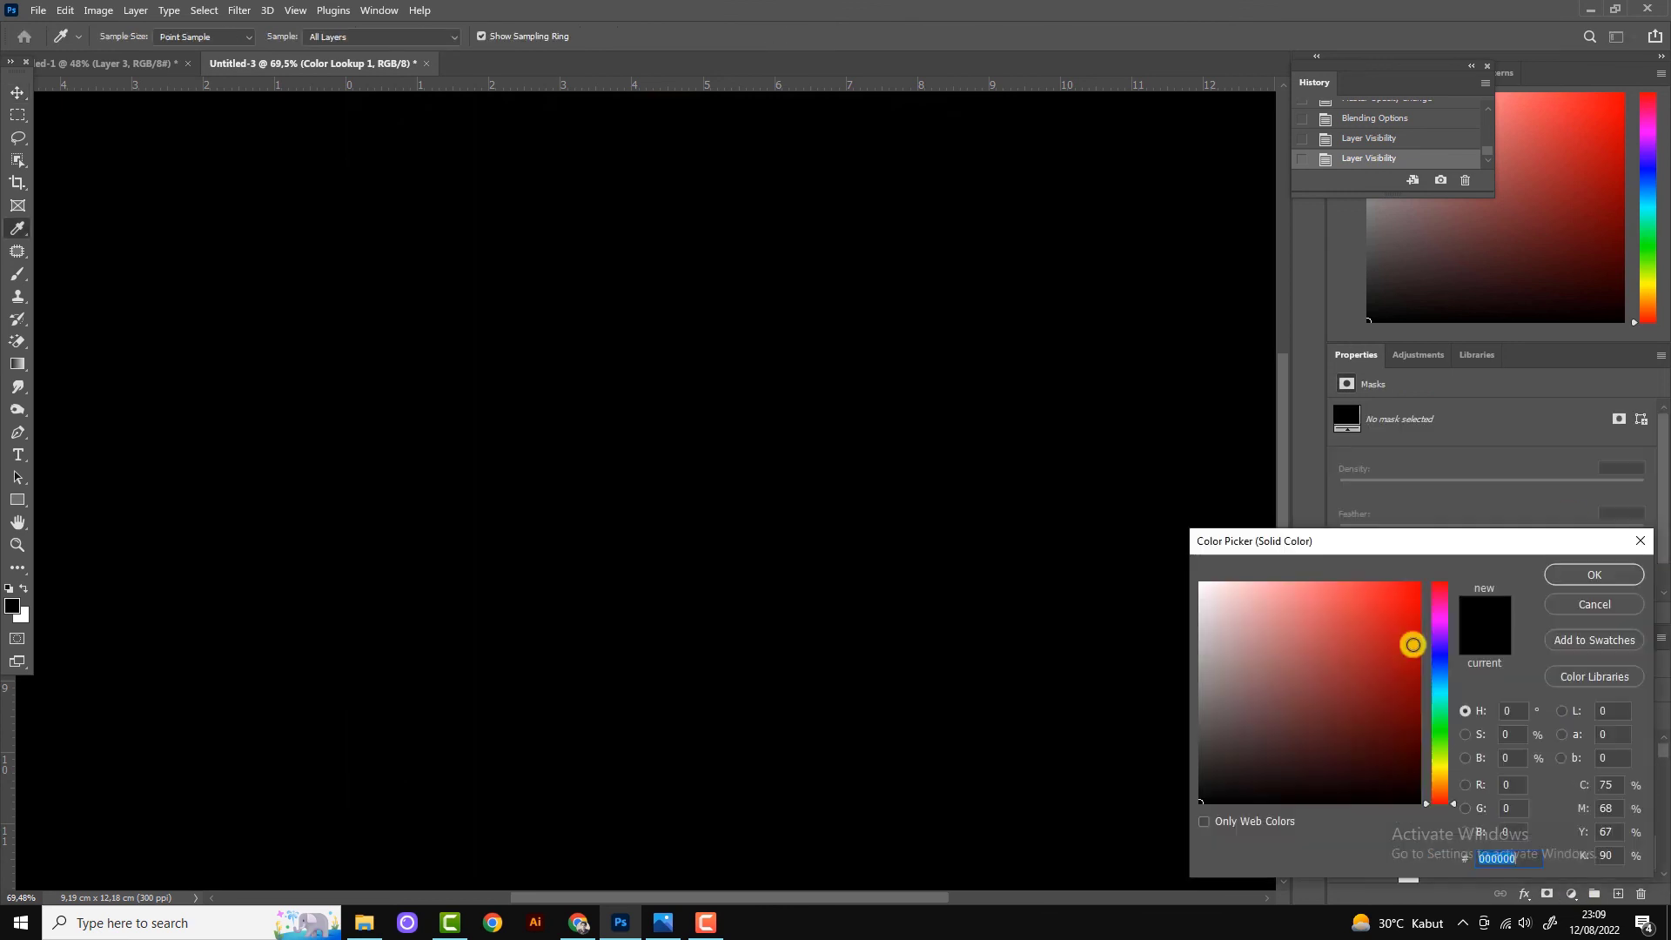
pyautogui.write('17ac03')
pyautogui.moveTo(1416, 658); pyautogui.dragTo(1417, 675)
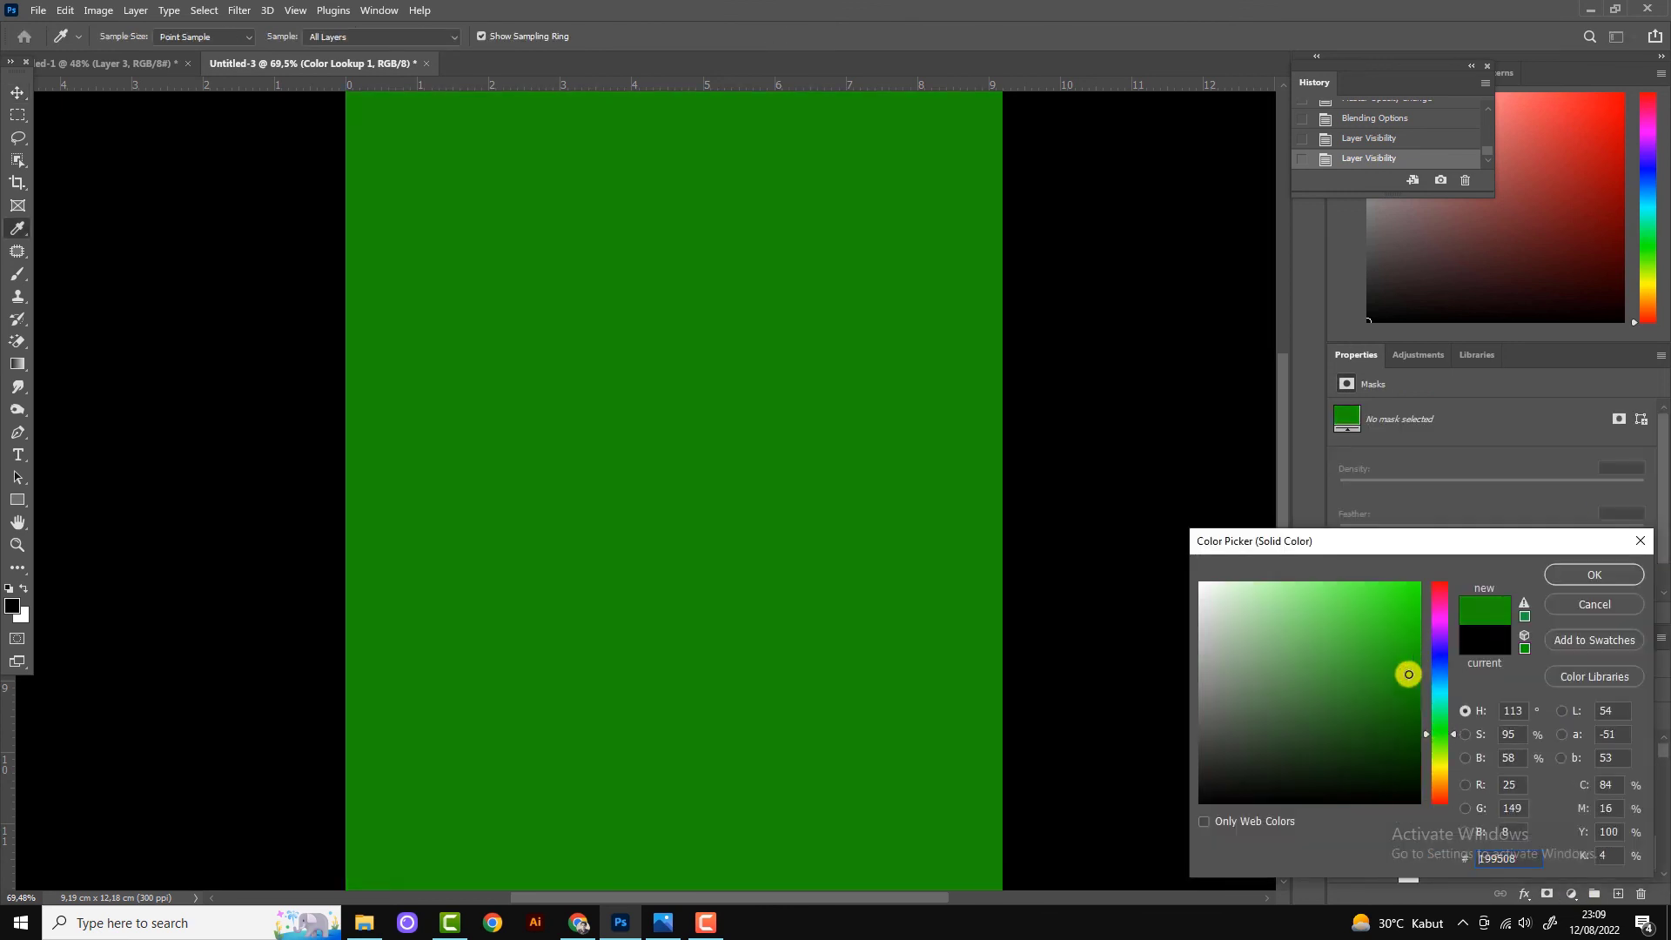
pyautogui.press('Return')
# Set the green fill to Linear Dodge (Add), exclude the darkest tones via Blend If, and invert its mask.
pyautogui.click(1361, 693)
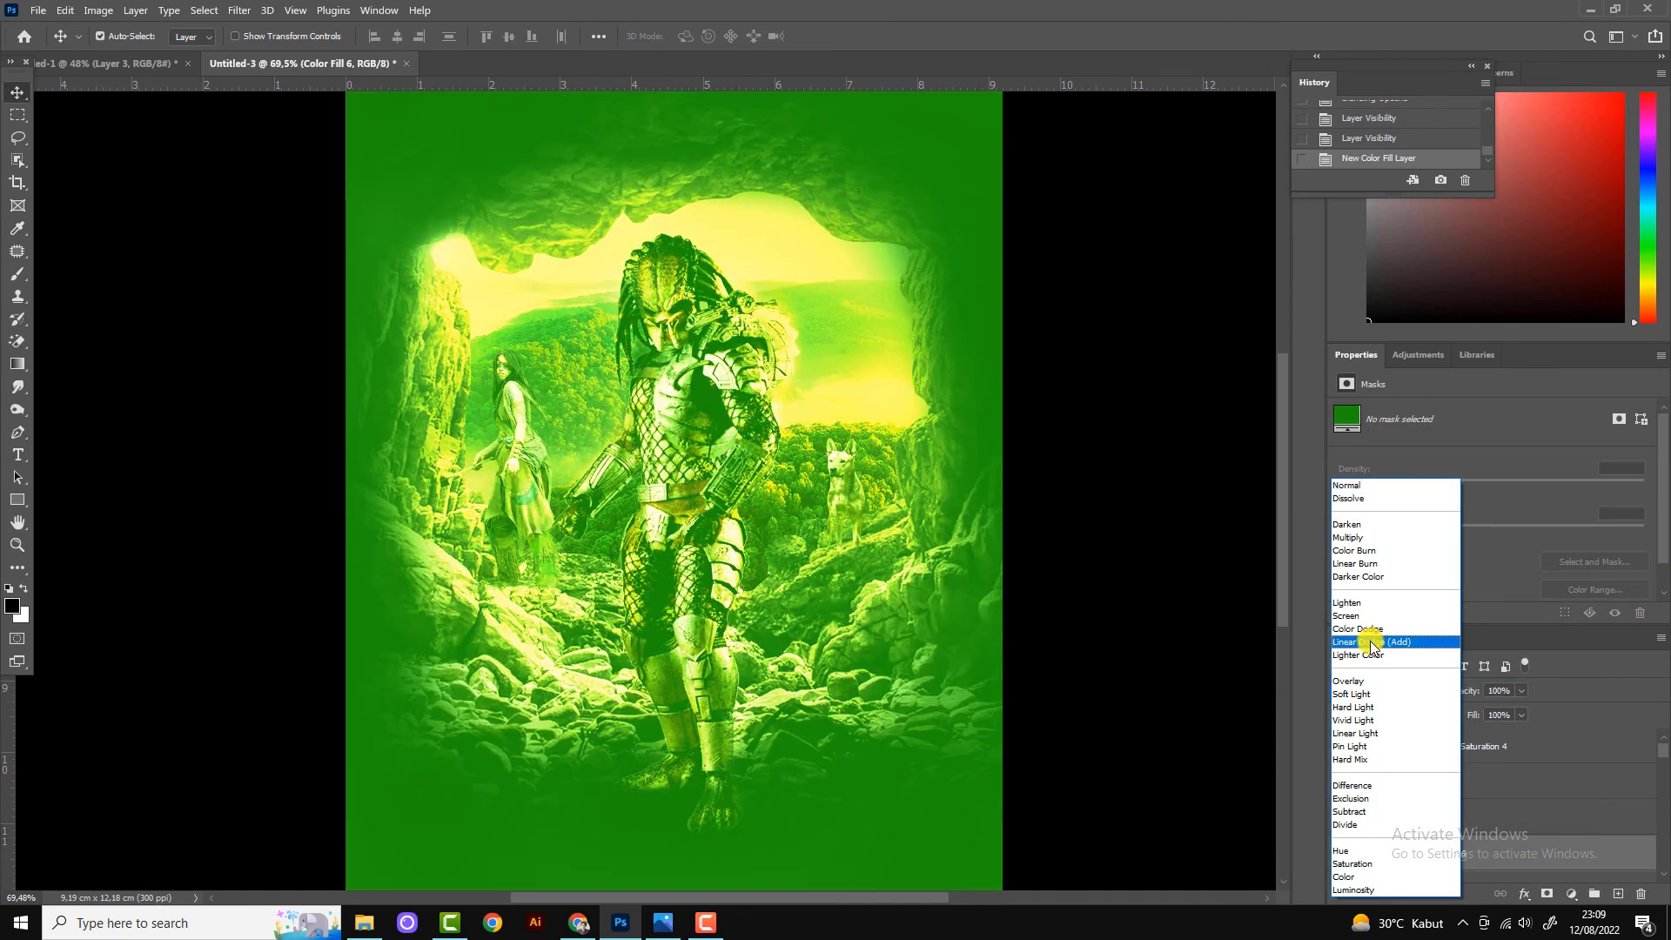
pyautogui.click(1370, 642)
pyautogui.doubleClick(1605, 851)
pyautogui.moveTo(1227, 799); pyautogui.dragTo(1285, 802)
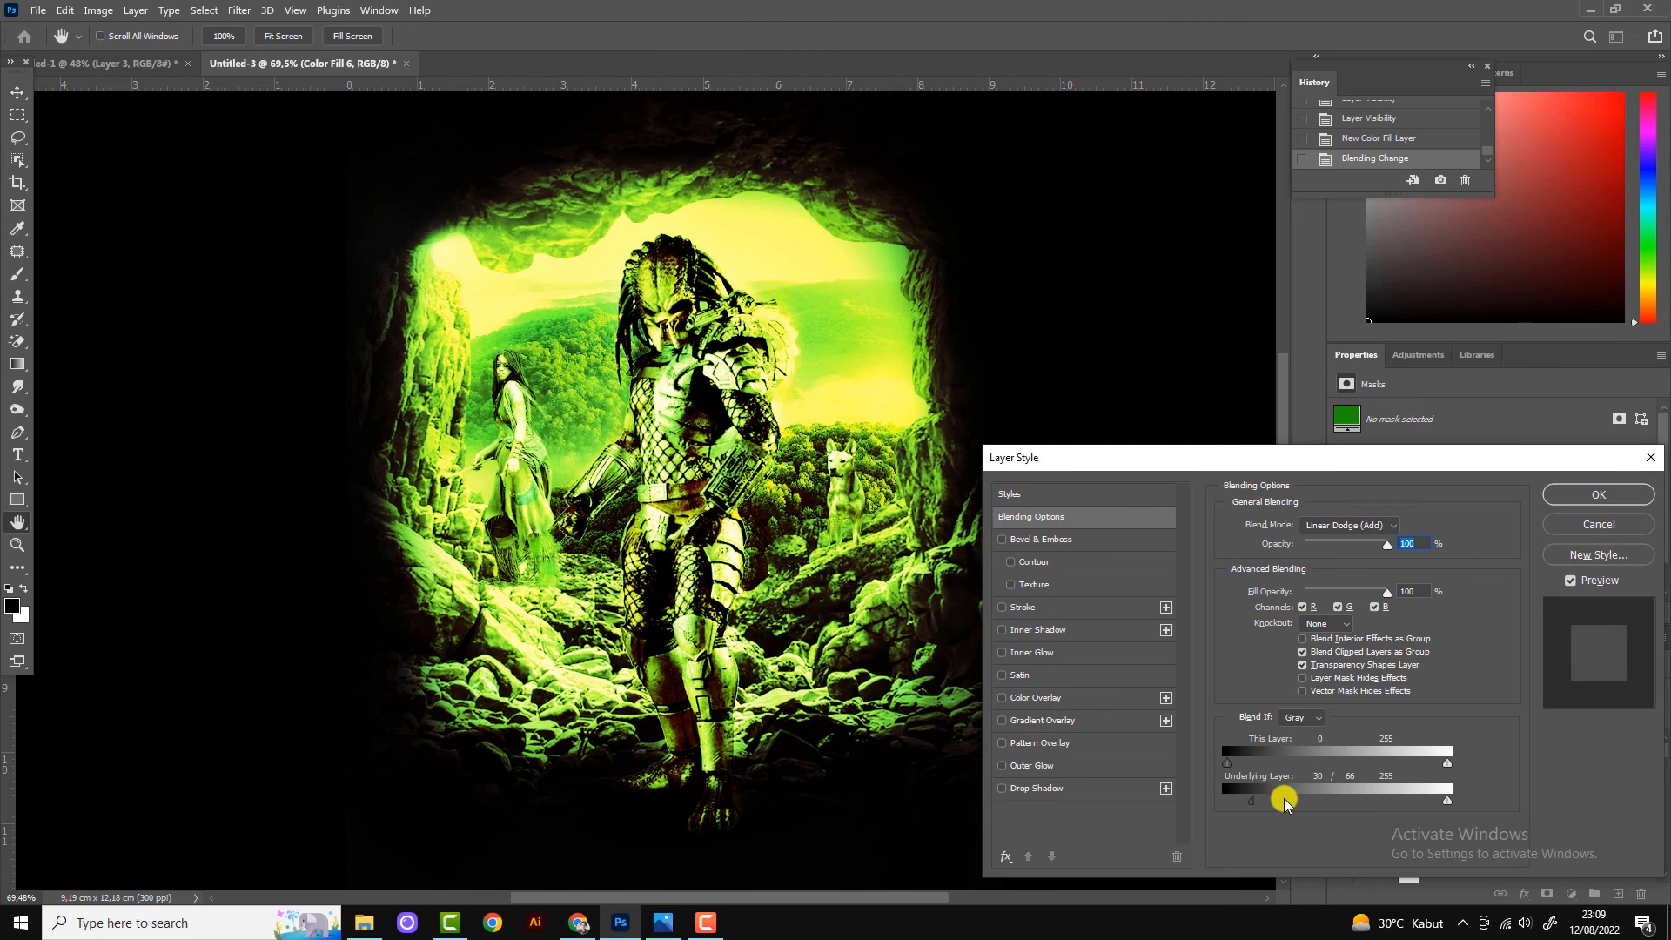
pyautogui.click(1598, 495)
pyautogui.click(1408, 852)
pyautogui.hotkey('ctrl', 'i')
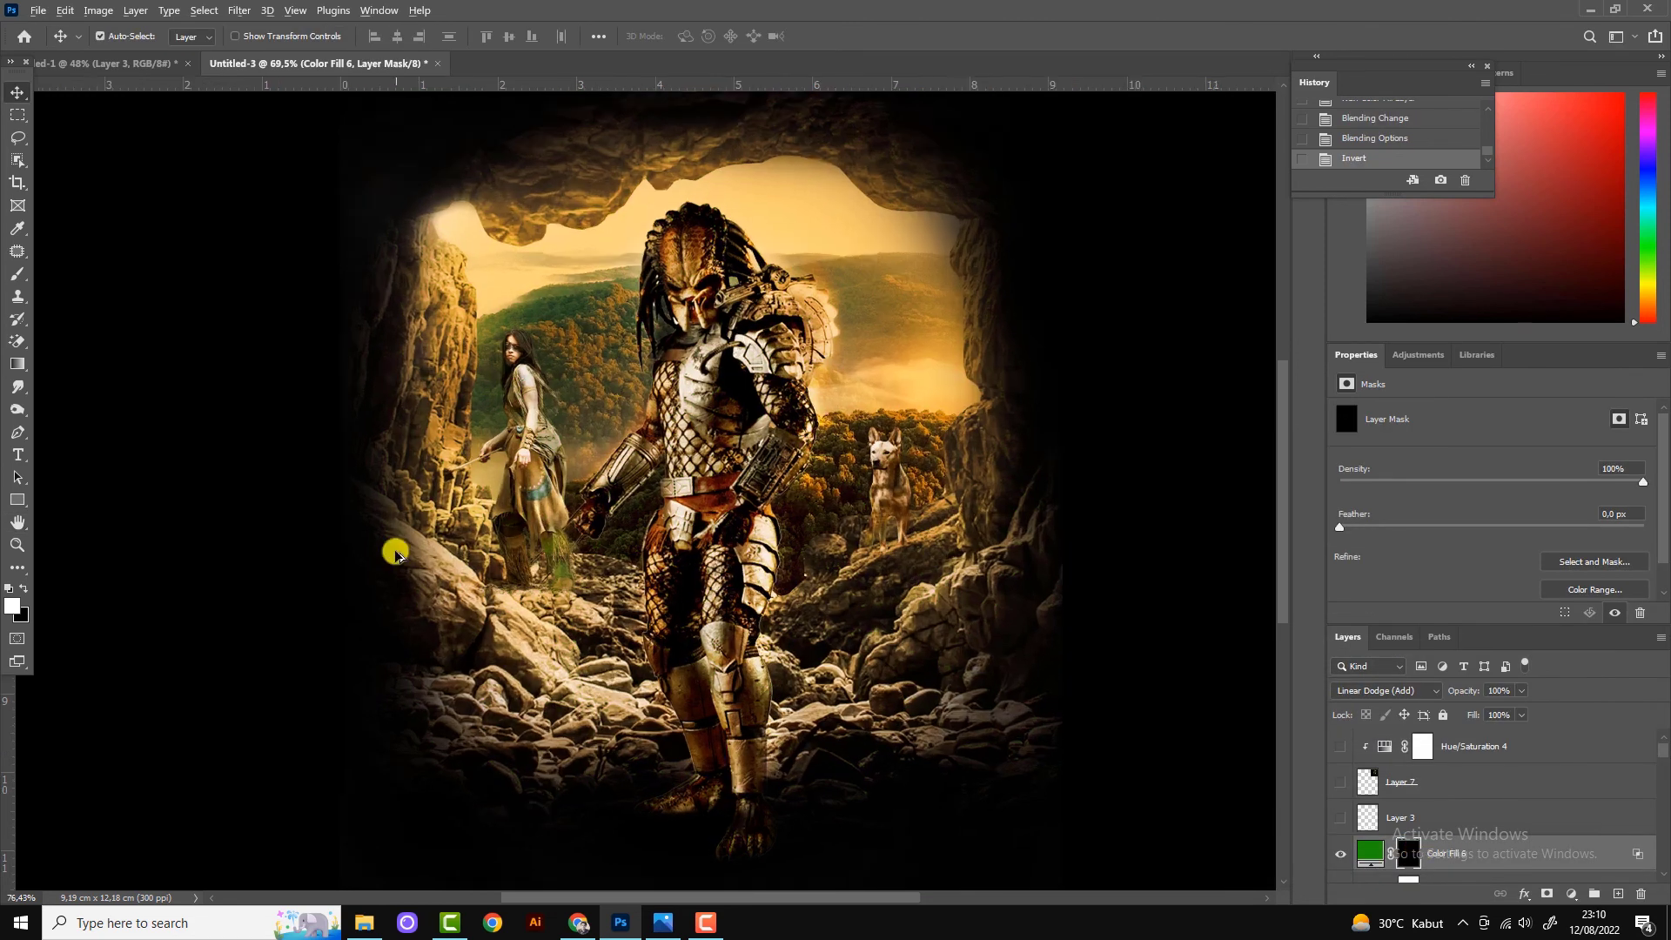
pyautogui.scroll(5, 409, 531)
# With a smaller brush, paint green glow on the Color Fill 6 mask over the woman's arrow, boots and hair.
pyautogui.click(18, 273)
pyautogui.press('[')
pyautogui.press('[')
pyautogui.press('[')
pyautogui.moveTo(493, 396)
pyautogui.mouseDown()
pyautogui.moveTo(500, 433)
pyautogui.moveTo(508, 396)
pyautogui.moveTo(535, 402)
pyautogui.mouseUp()
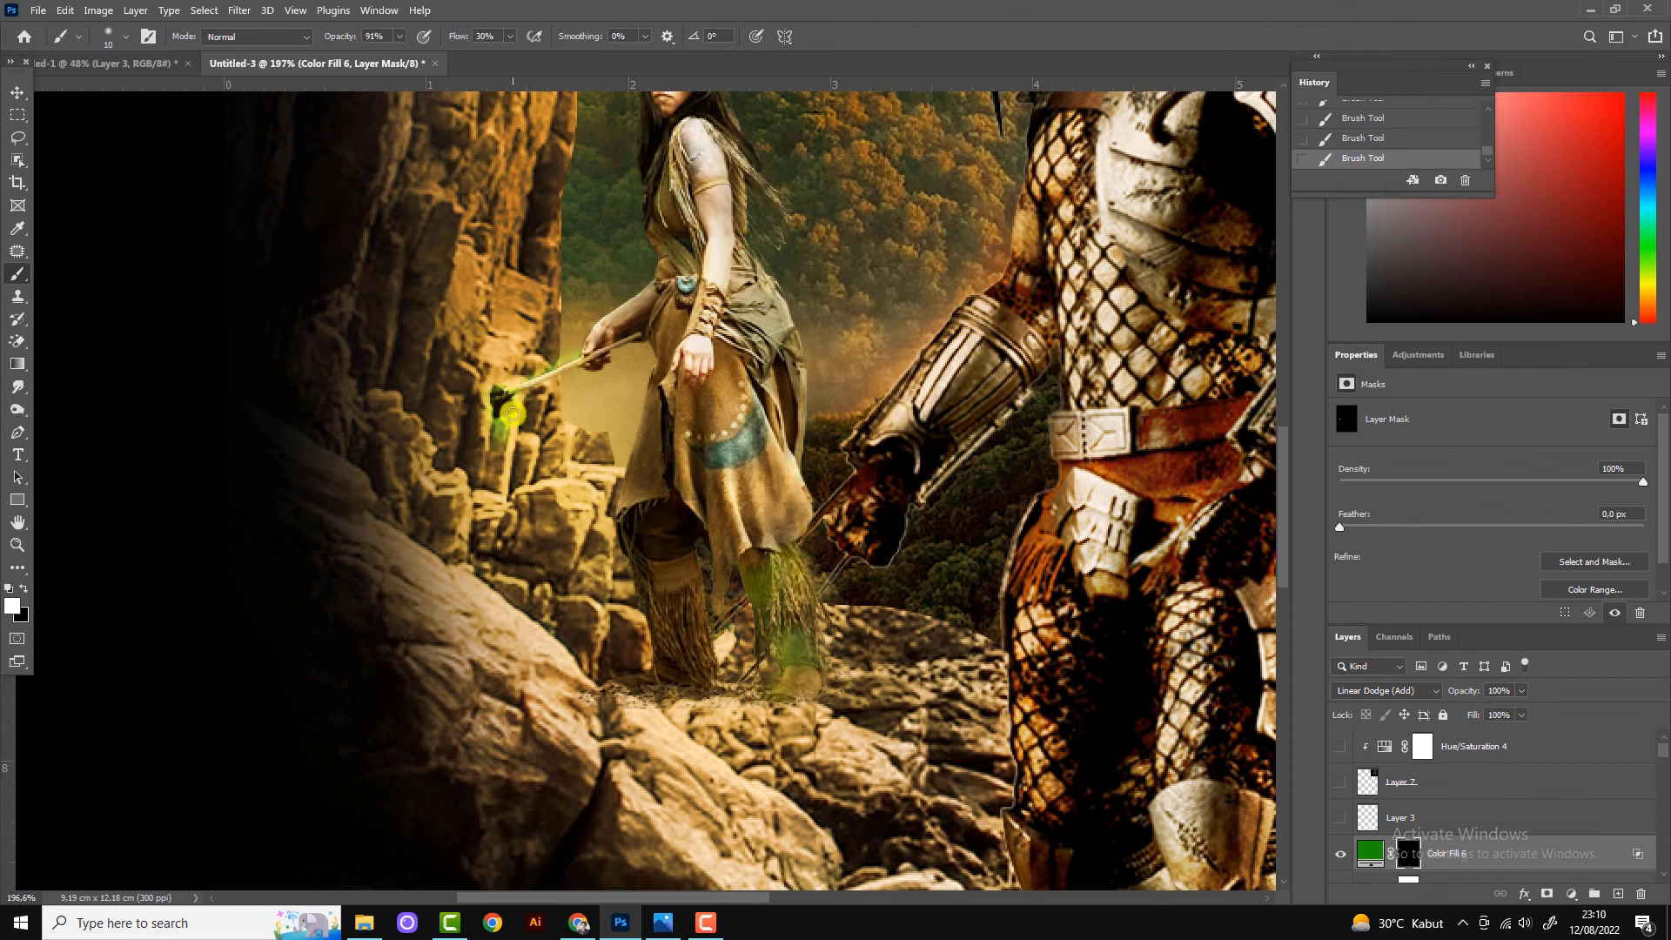
pyautogui.moveTo(659, 174); pyautogui.dragTo(664, 250)
pyautogui.scroll(-2, 685, 271)
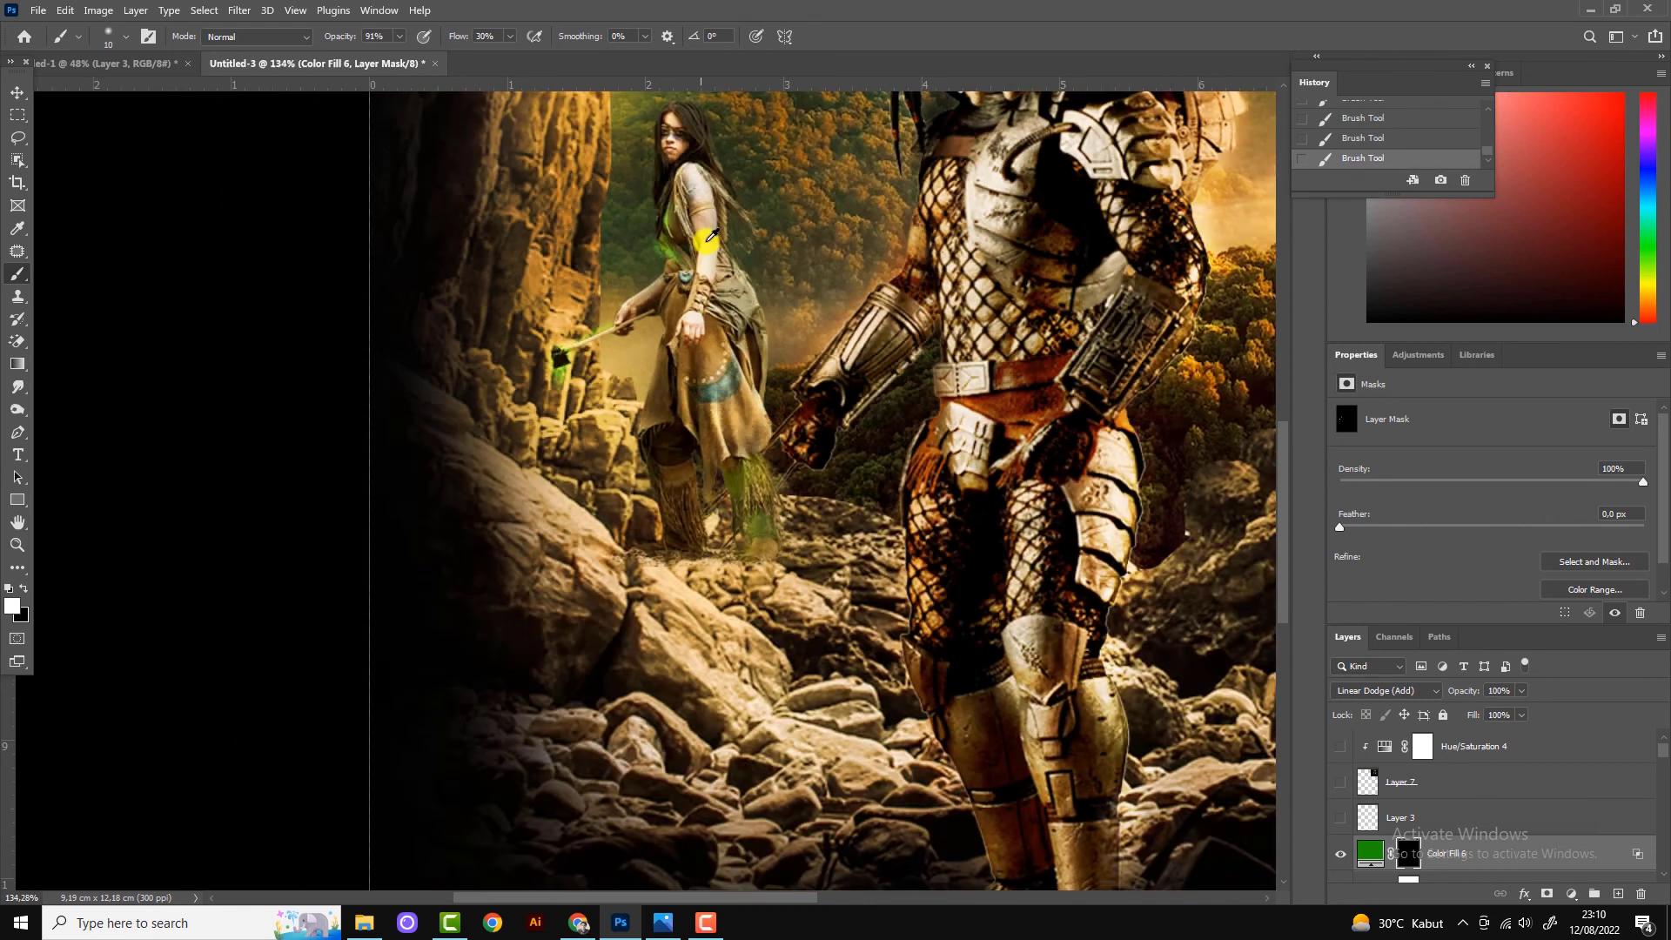
pyautogui.scroll(4, 623, 170)
pyautogui.scroll(-4, 661, 313)
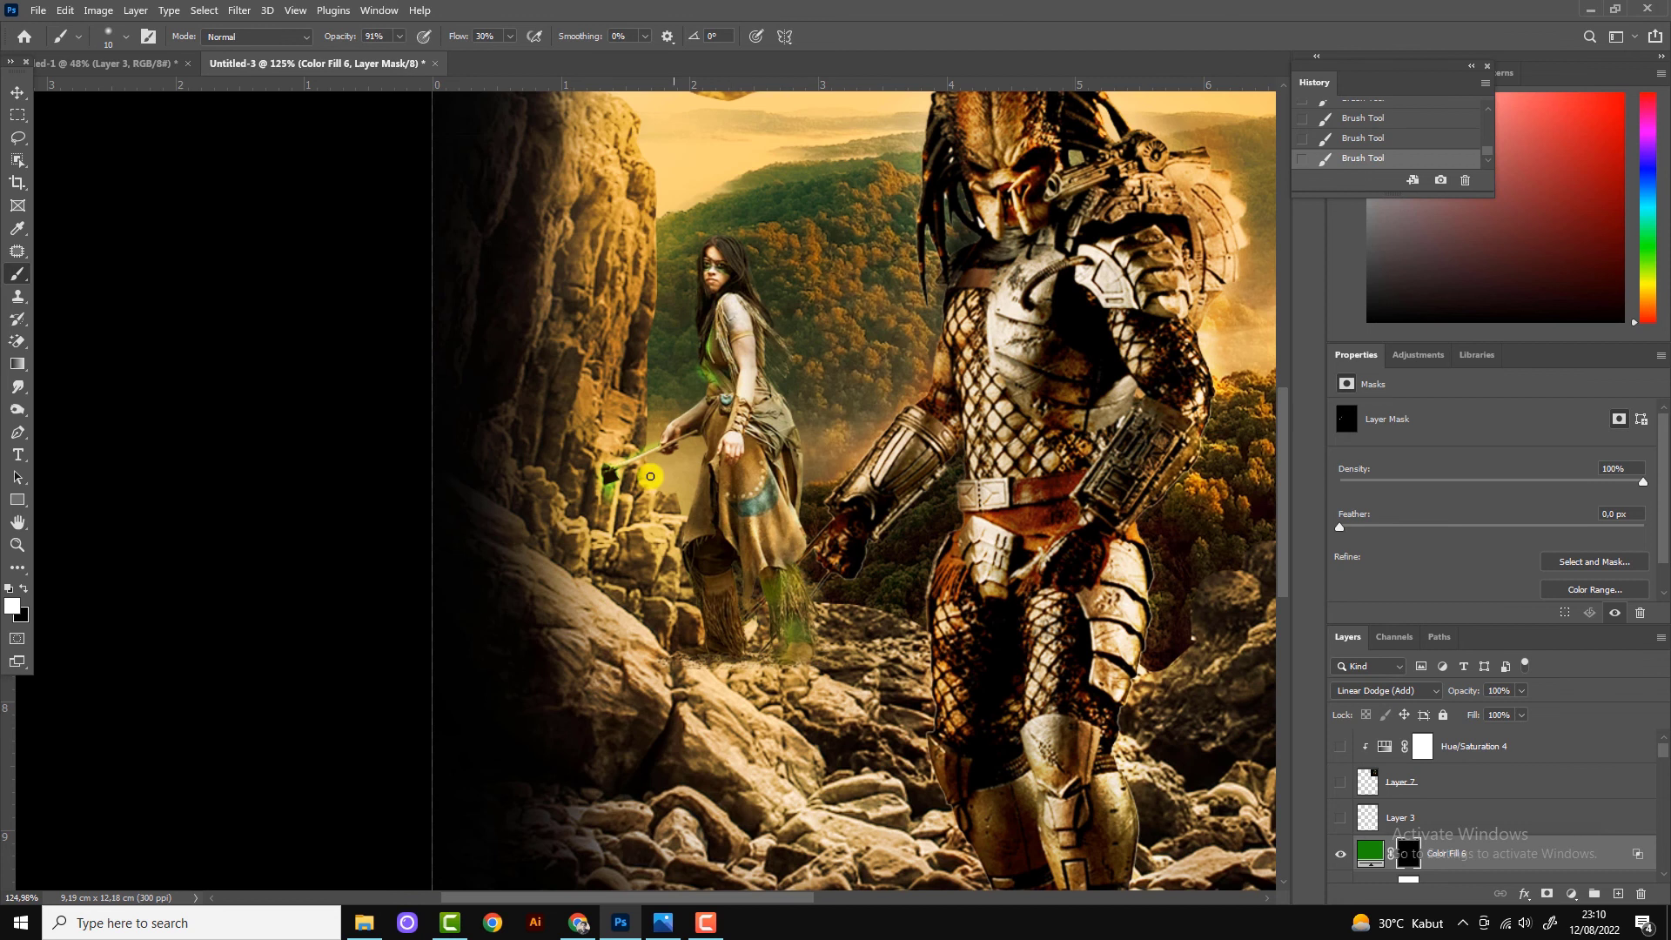
pyautogui.scroll(-2, 694, 423)
pyautogui.scroll(3, 613, 377)
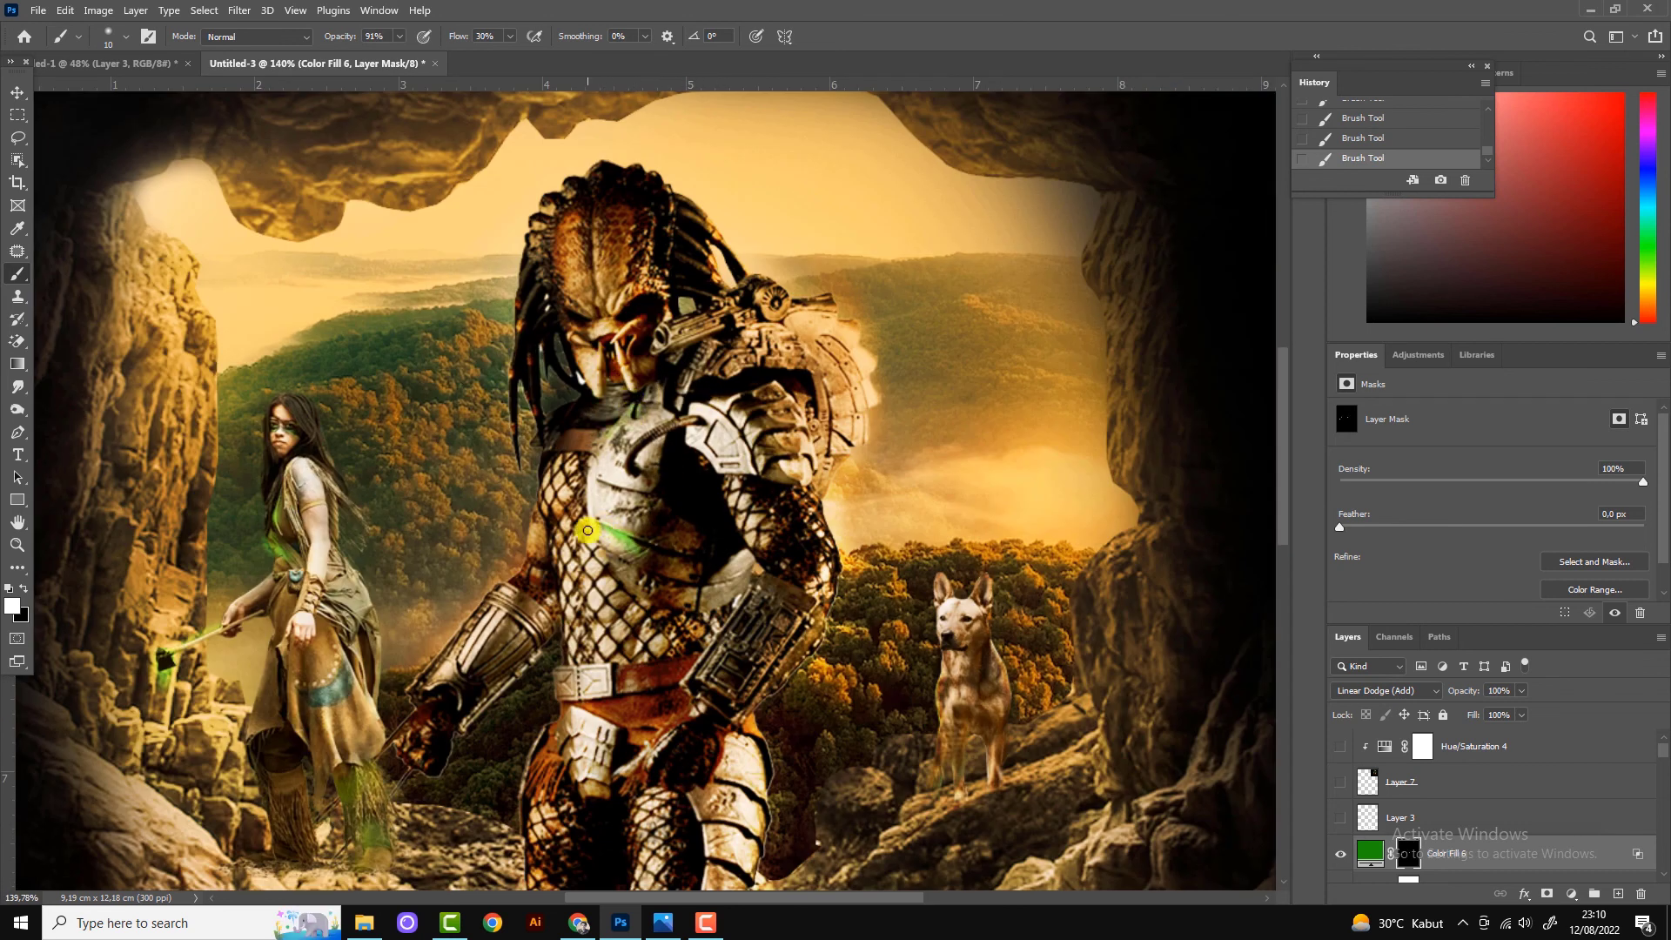
pyautogui.scroll(-1, 614, 574)
pyautogui.scroll(-1, 606, 610)
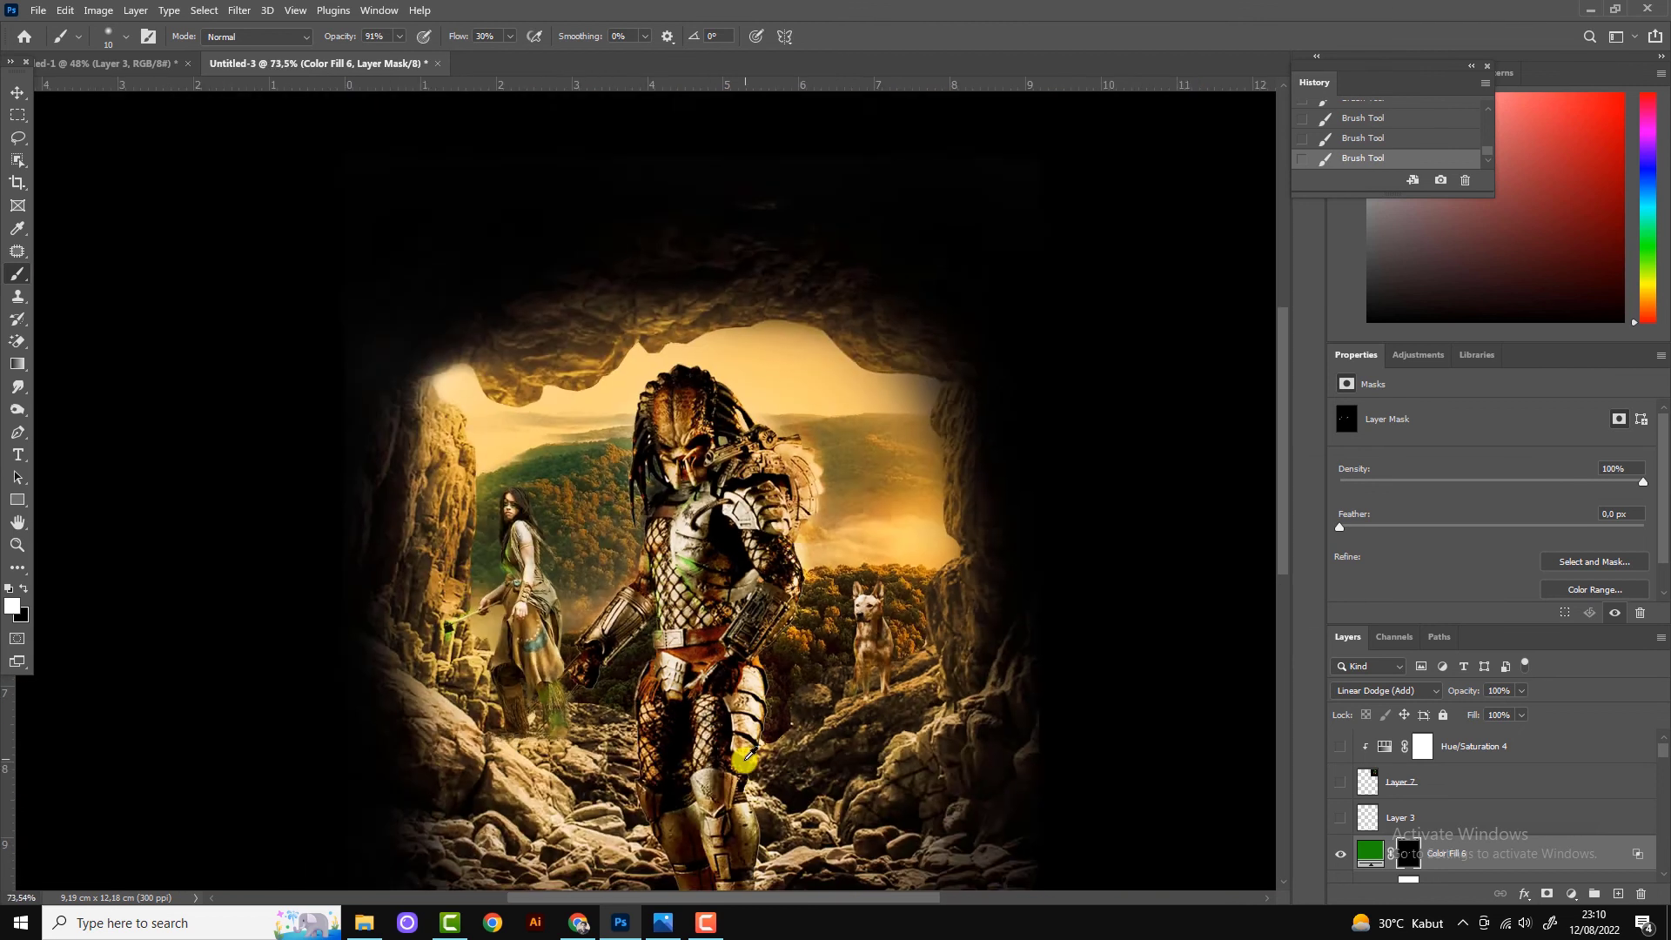
pyautogui.scroll(2, 635, 557)
pyautogui.scroll(1, 665, 506)
# Paint green glow over the Predator's gauntlet and arm, undoing and redoing strokes until satisfied.
pyautogui.moveTo(665, 506); pyautogui.dragTo(386, 480)
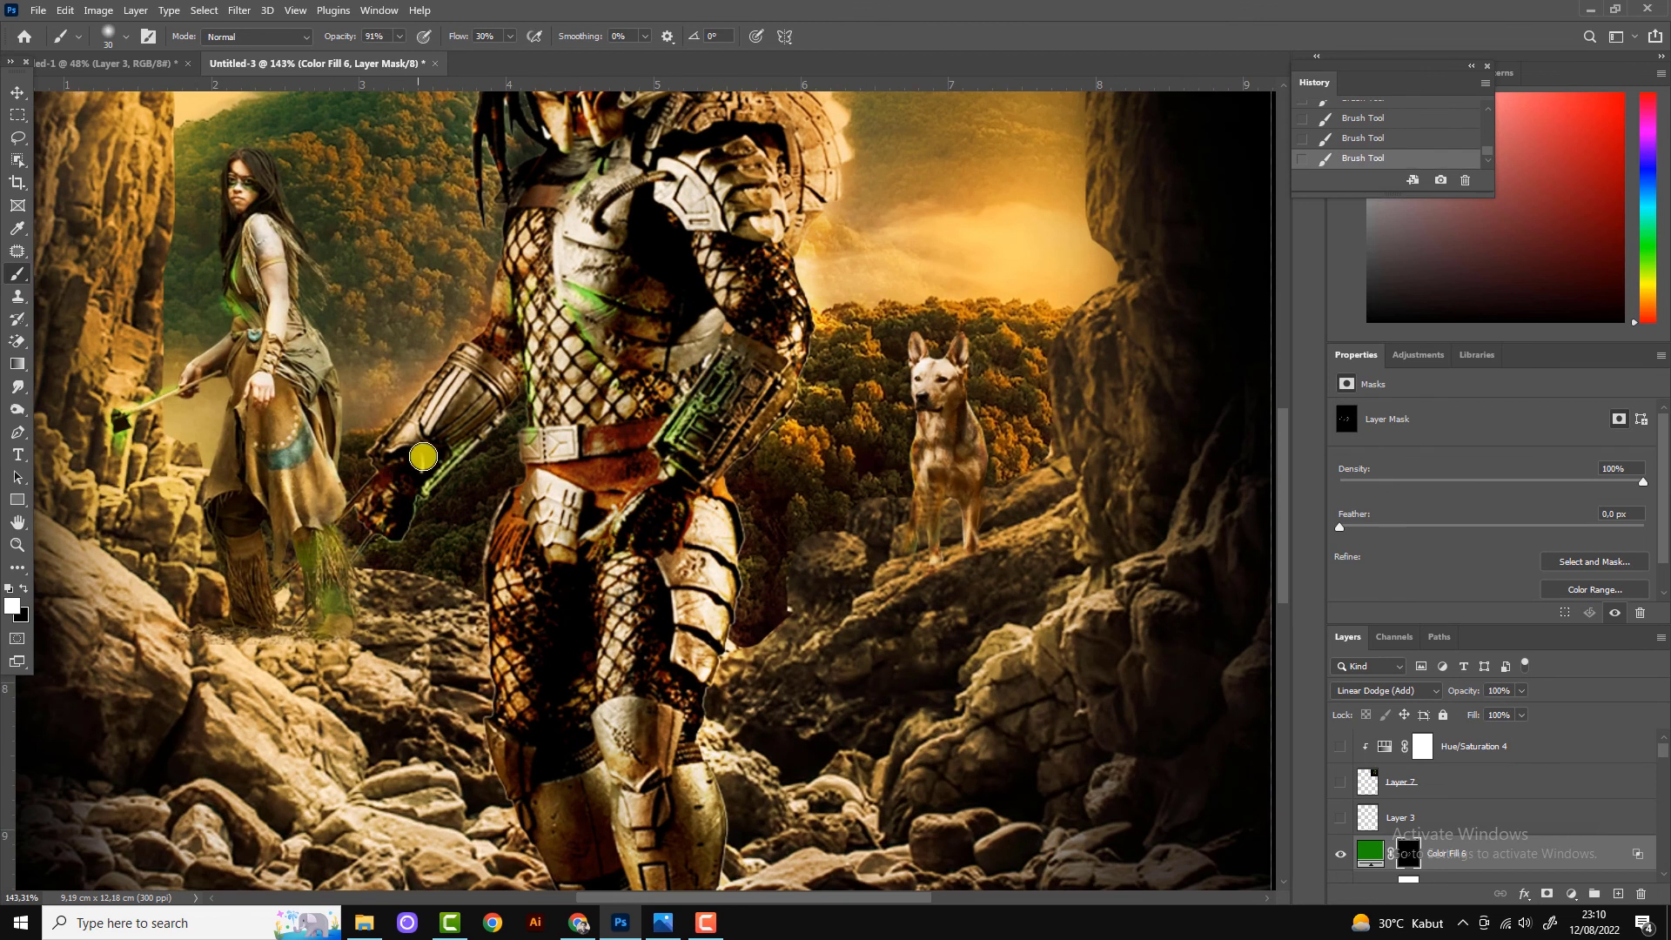
pyautogui.scroll(-3, 637, 557)
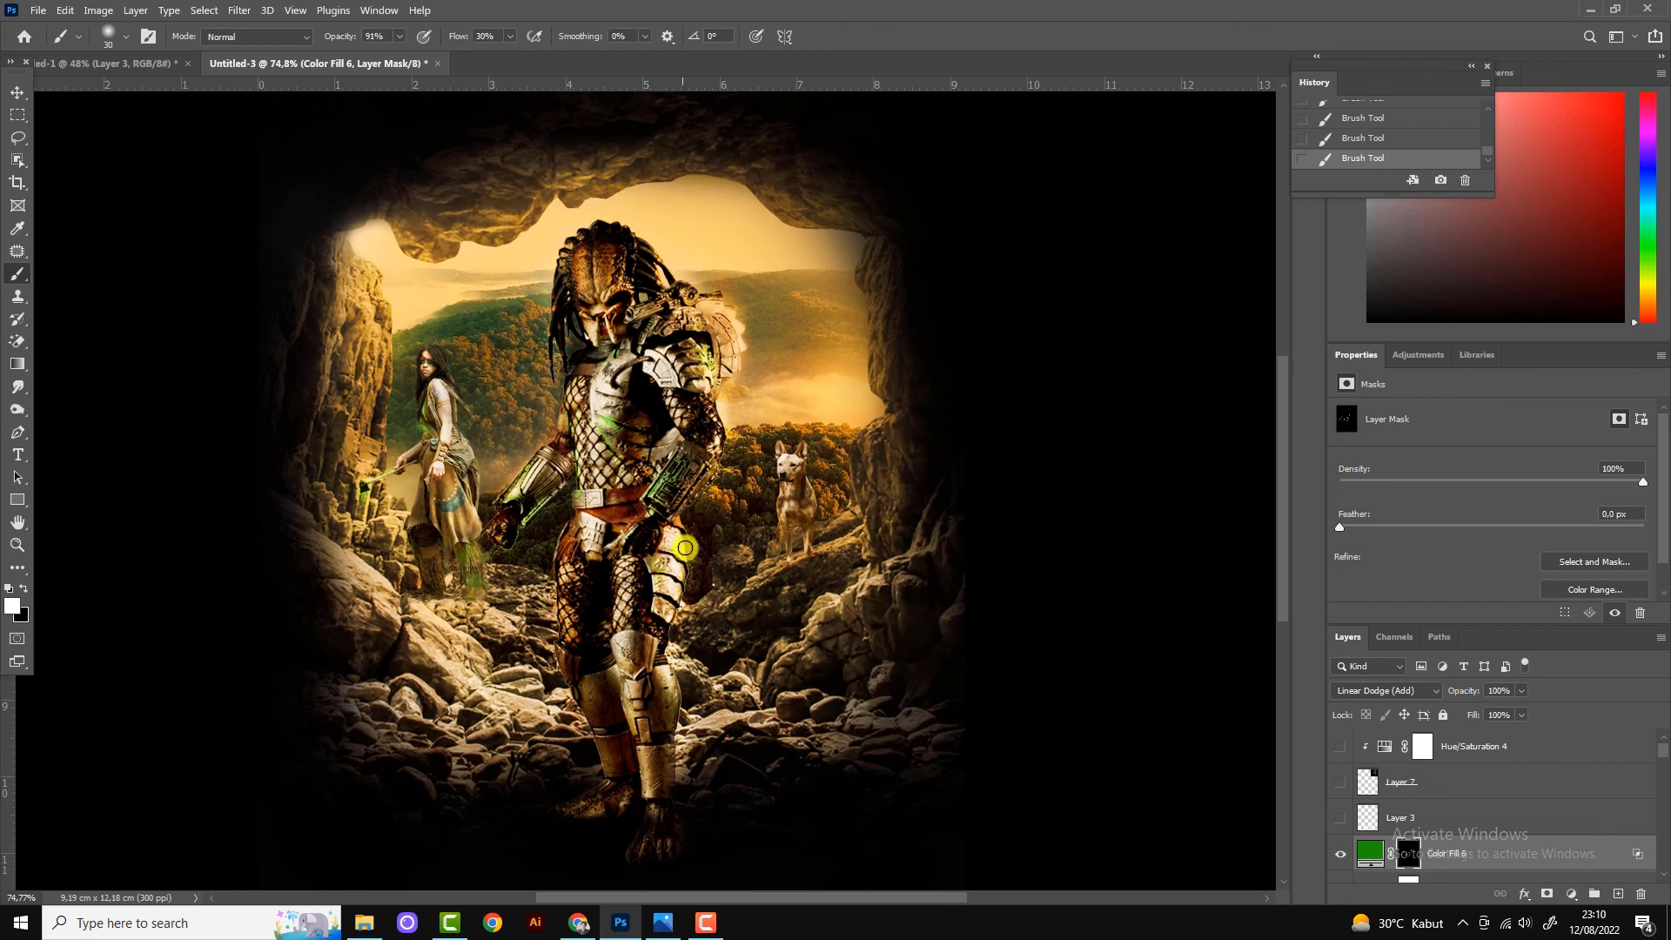
pyautogui.scroll(-1, 714, 731)
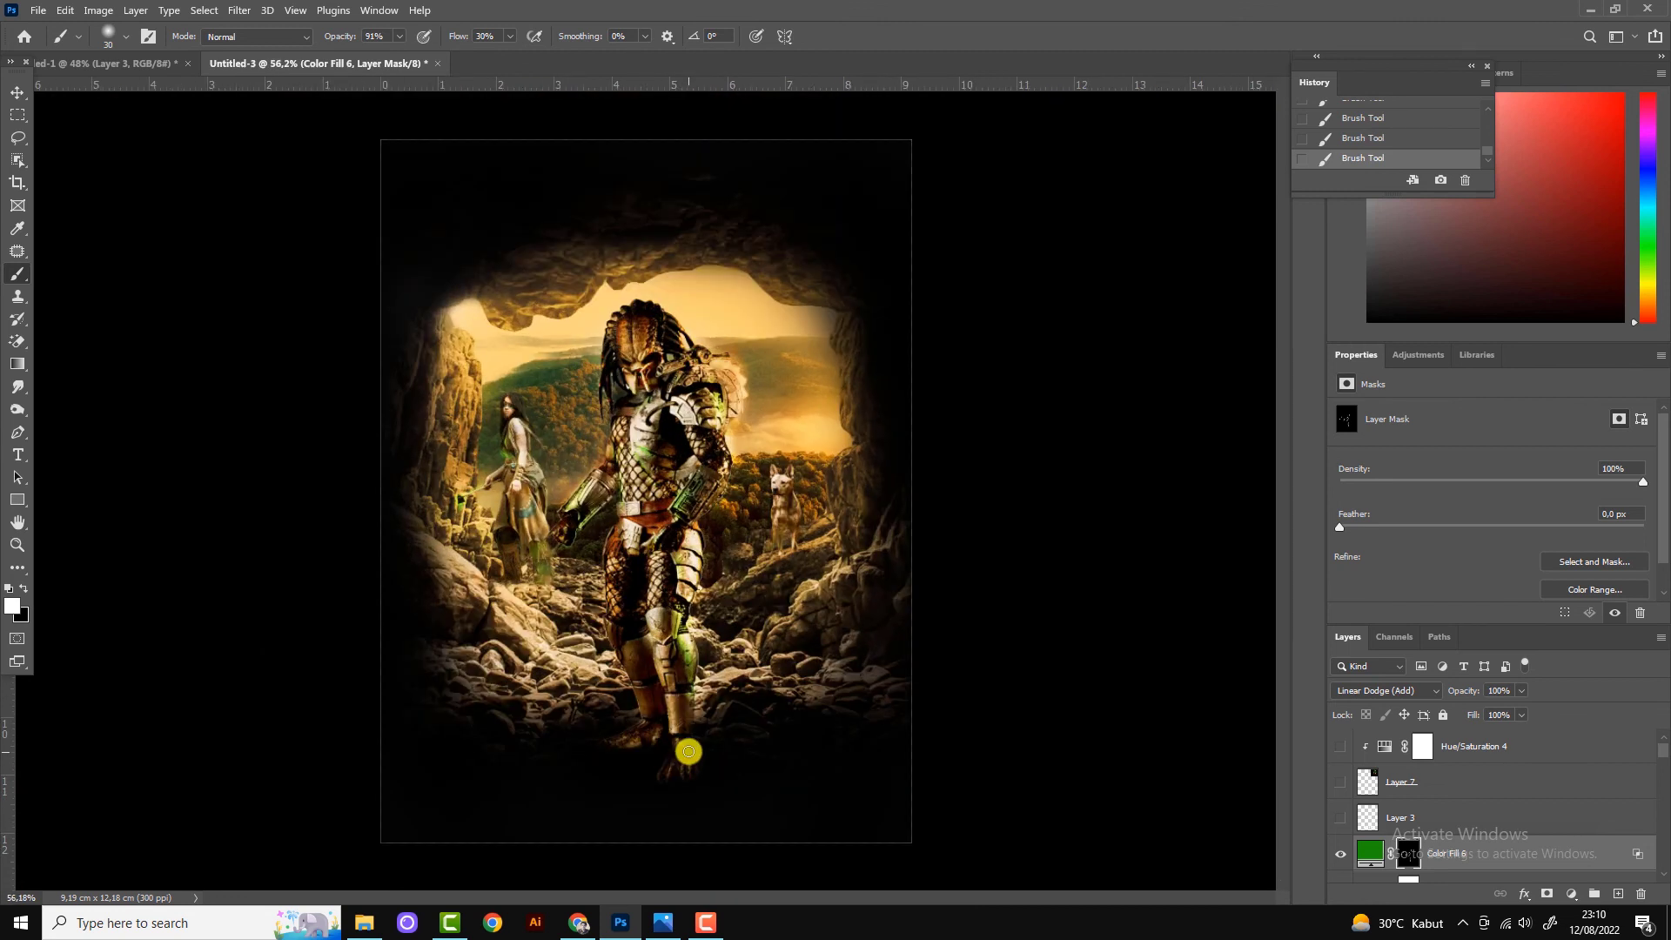
pyautogui.hotkey('ctrl', 'z')
pyautogui.hotkey('ctrl', 'z')
pyautogui.scroll(1, 670, 679)
pyautogui.hotkey('ctrl', 'shift', 'z')
pyautogui.hotkey('ctrl', 'shift', 'z')
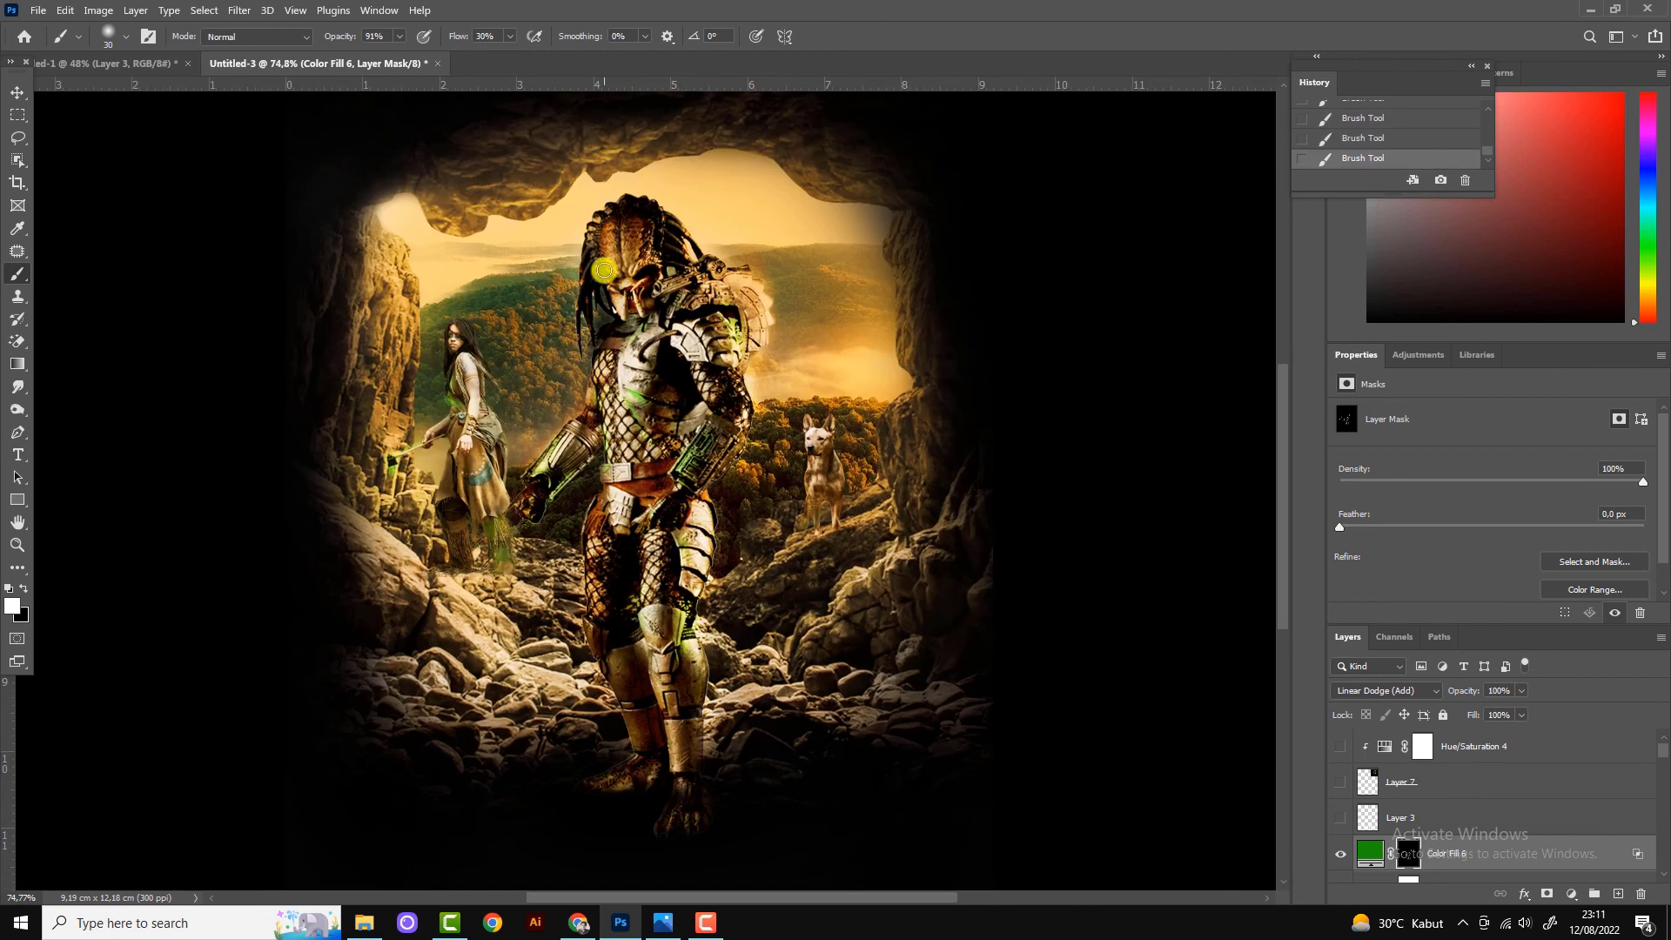
pyautogui.hotkey('ctrl', 'z')
pyautogui.hotkey('ctrl', 'z')
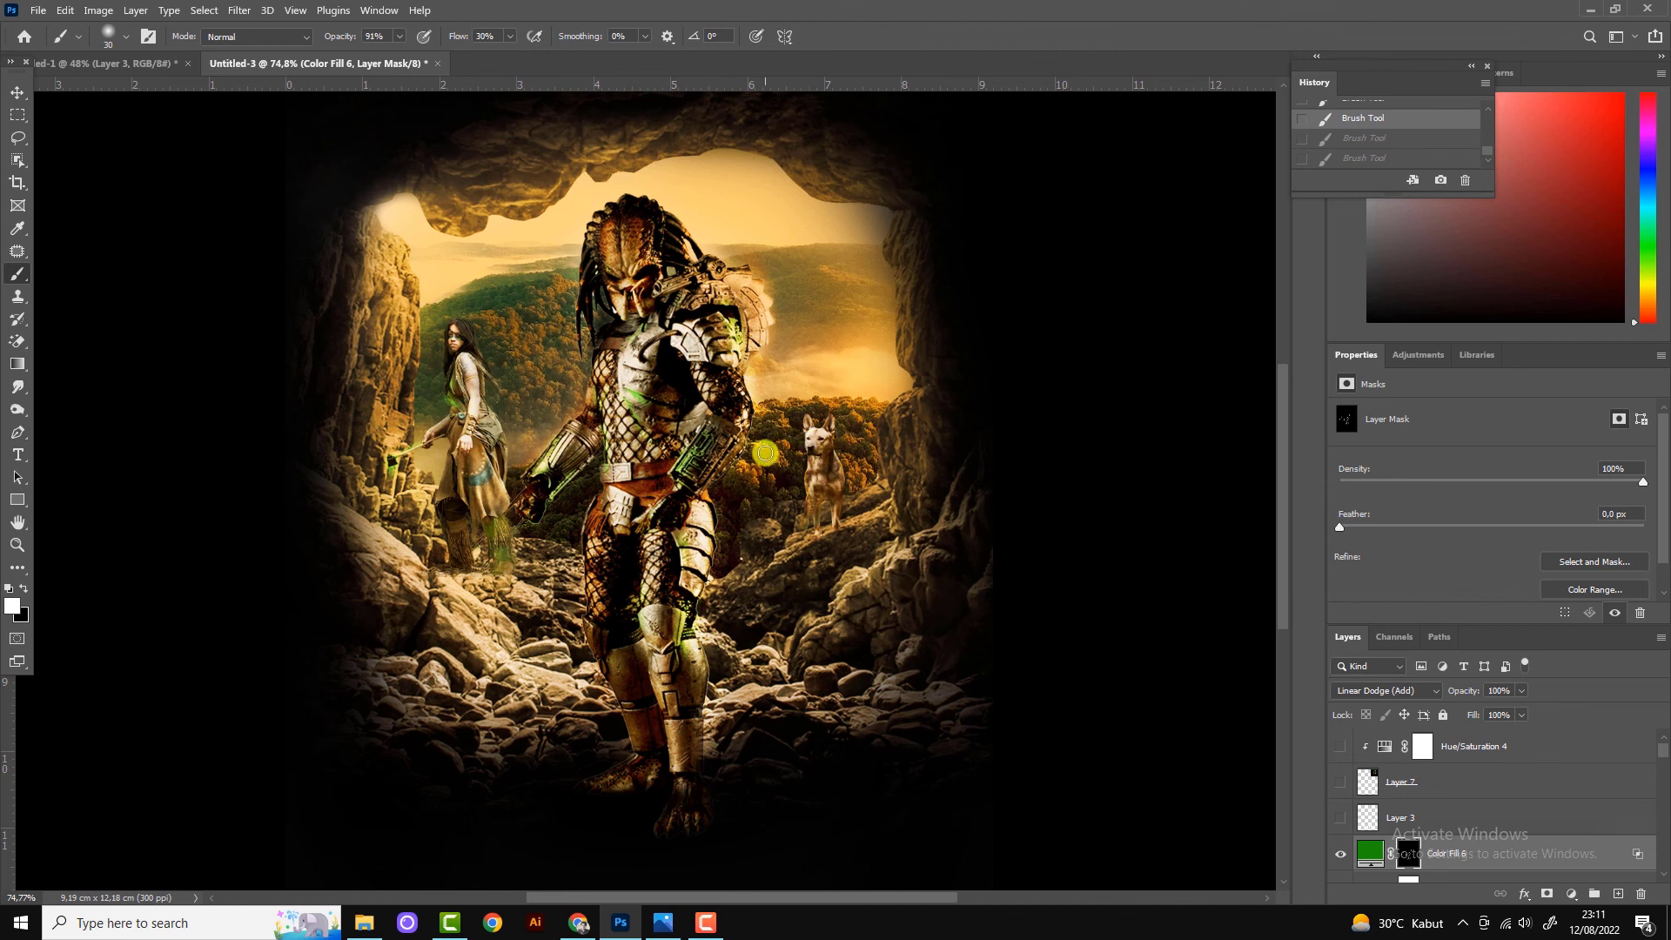
pyautogui.hotkey('ctrl', 'shift', 'z')
pyautogui.hotkey('ctrl', 'shift', 'z')
pyautogui.scroll(-1, 675, 594)
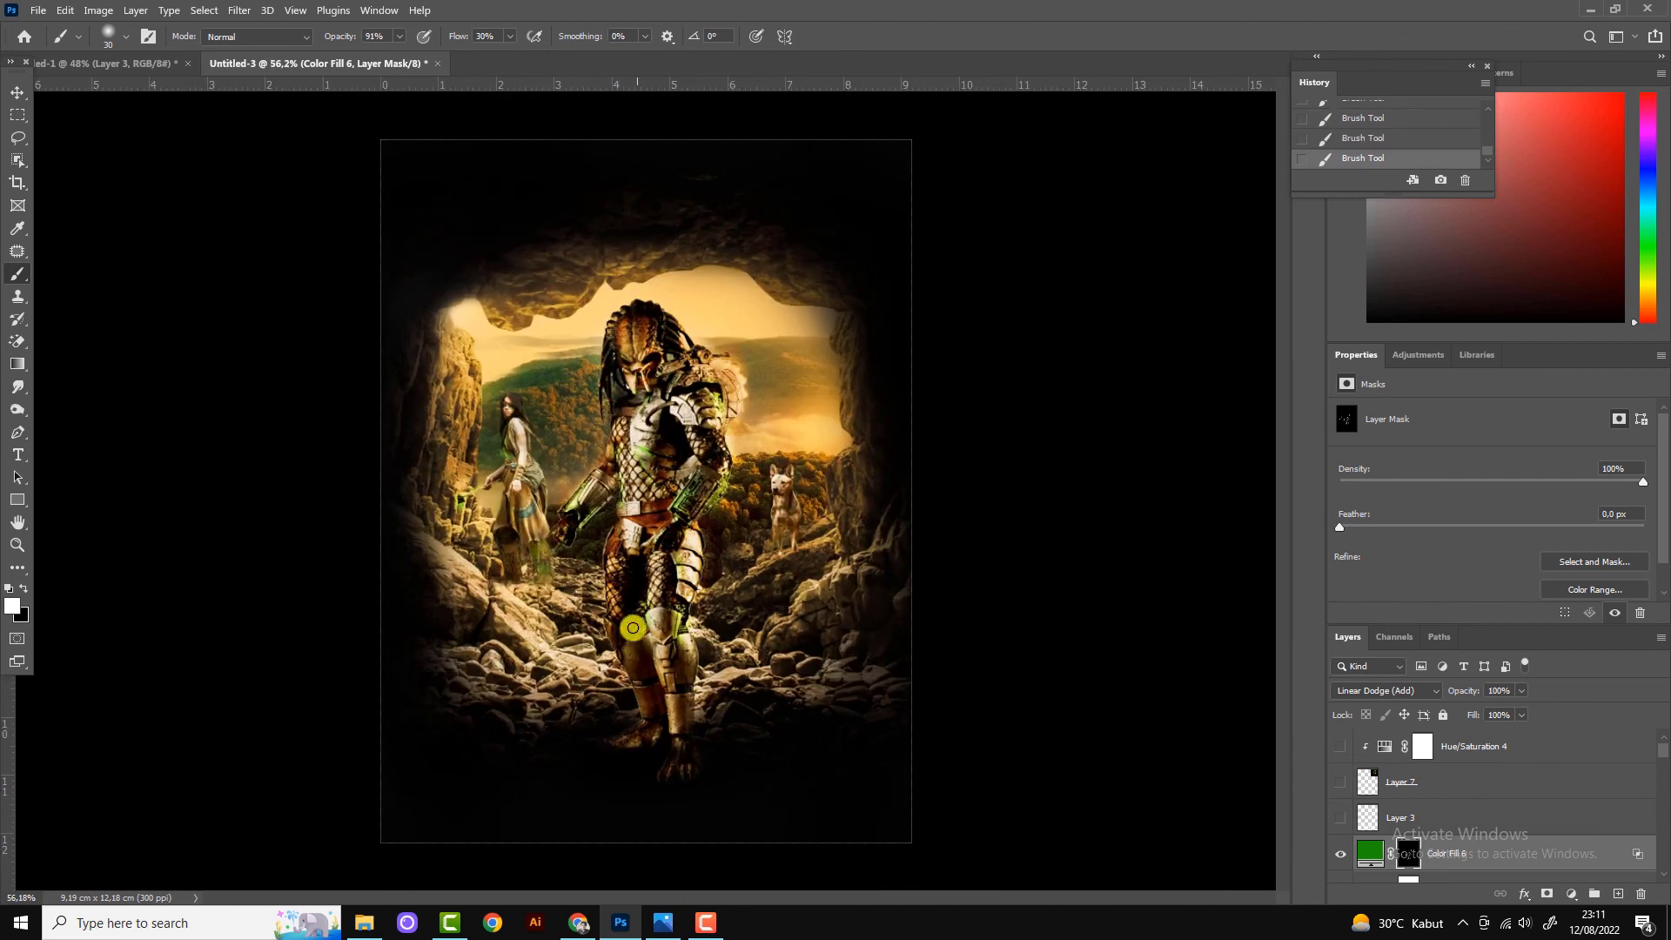
pyautogui.scroll(1, 526, 572)
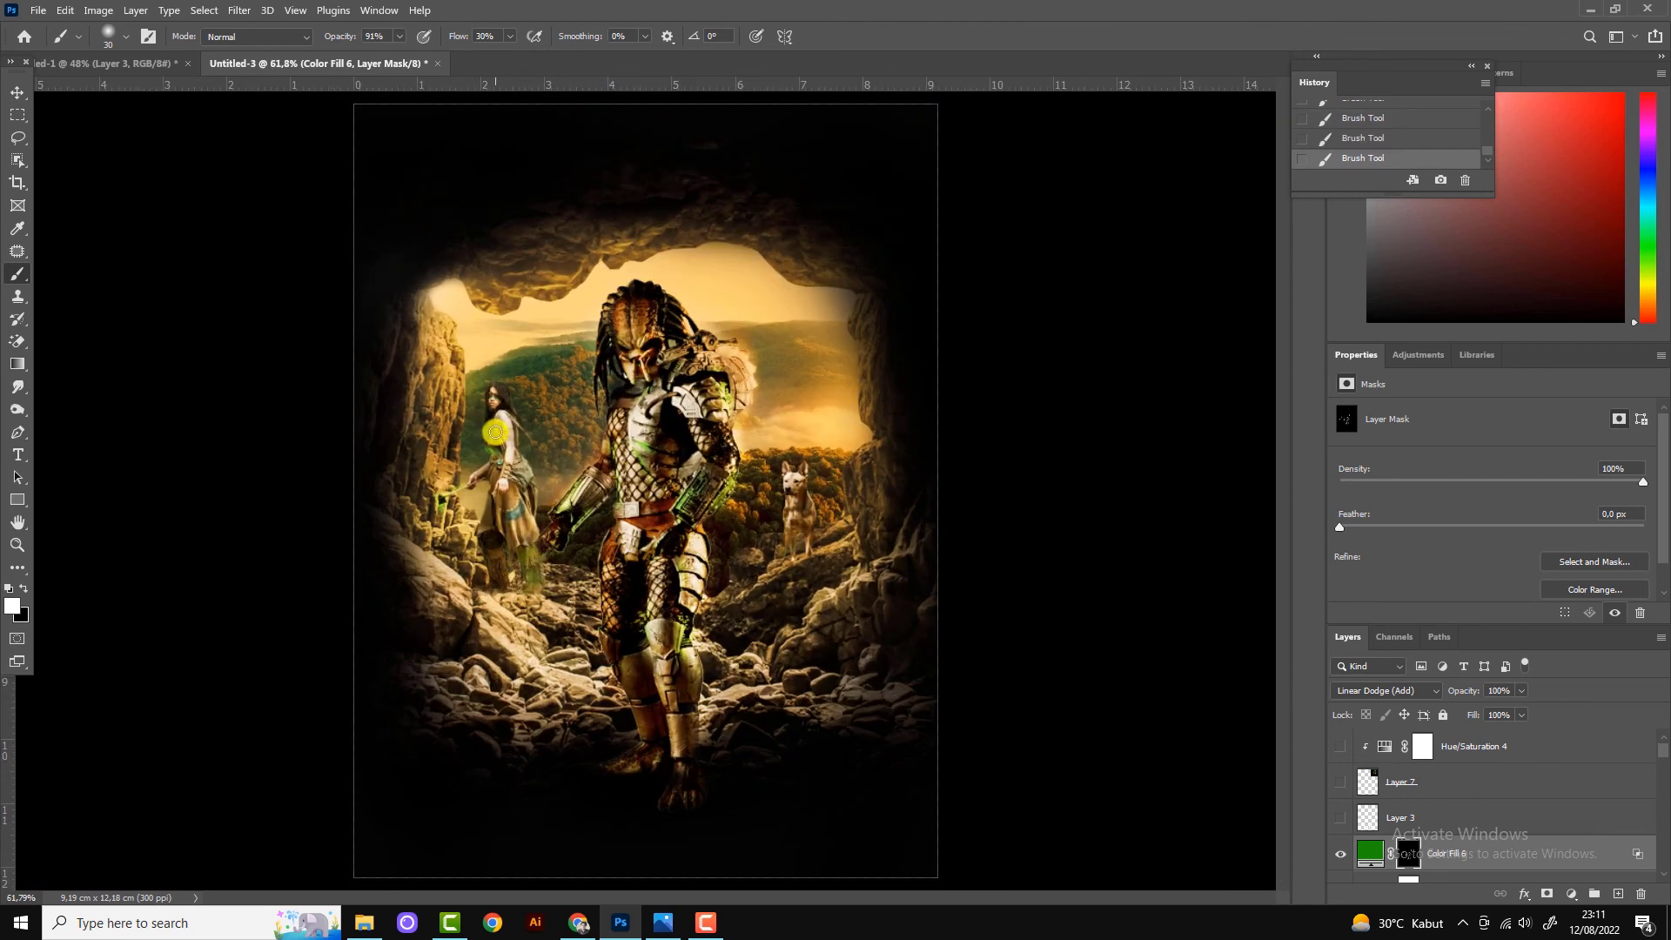
pyautogui.scroll(-3, 647, 489)
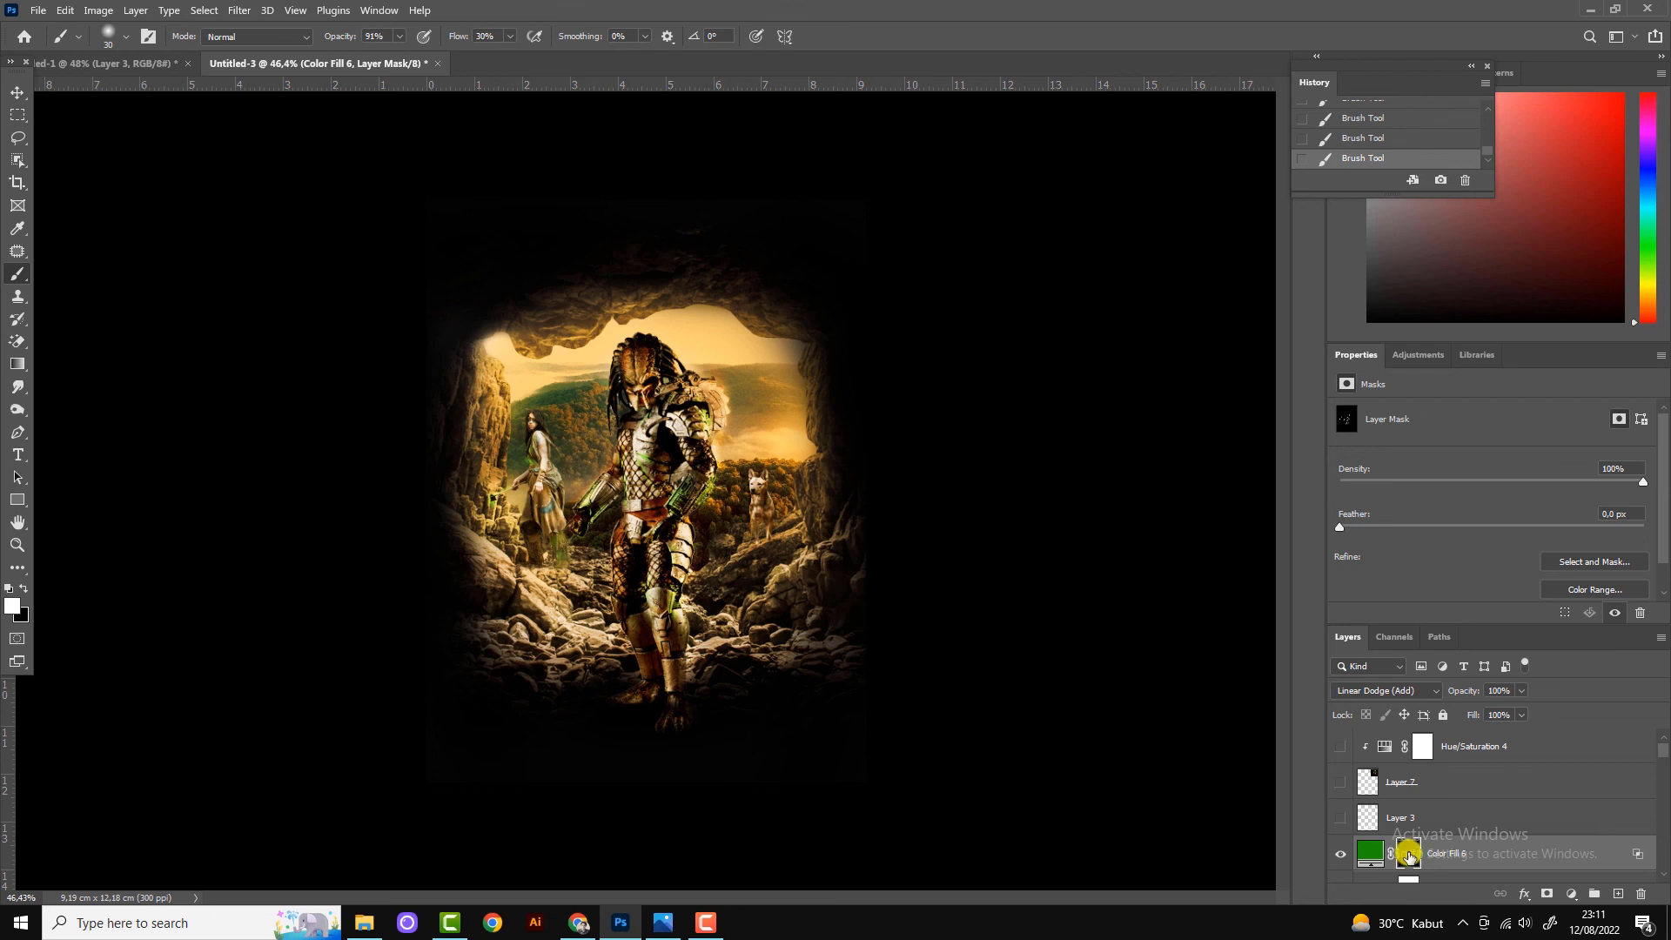
# Swap foreground and background colours and set the glow layer's Fill to 75%.
pyautogui.press('x')
pyautogui.scroll(4, 694, 470)
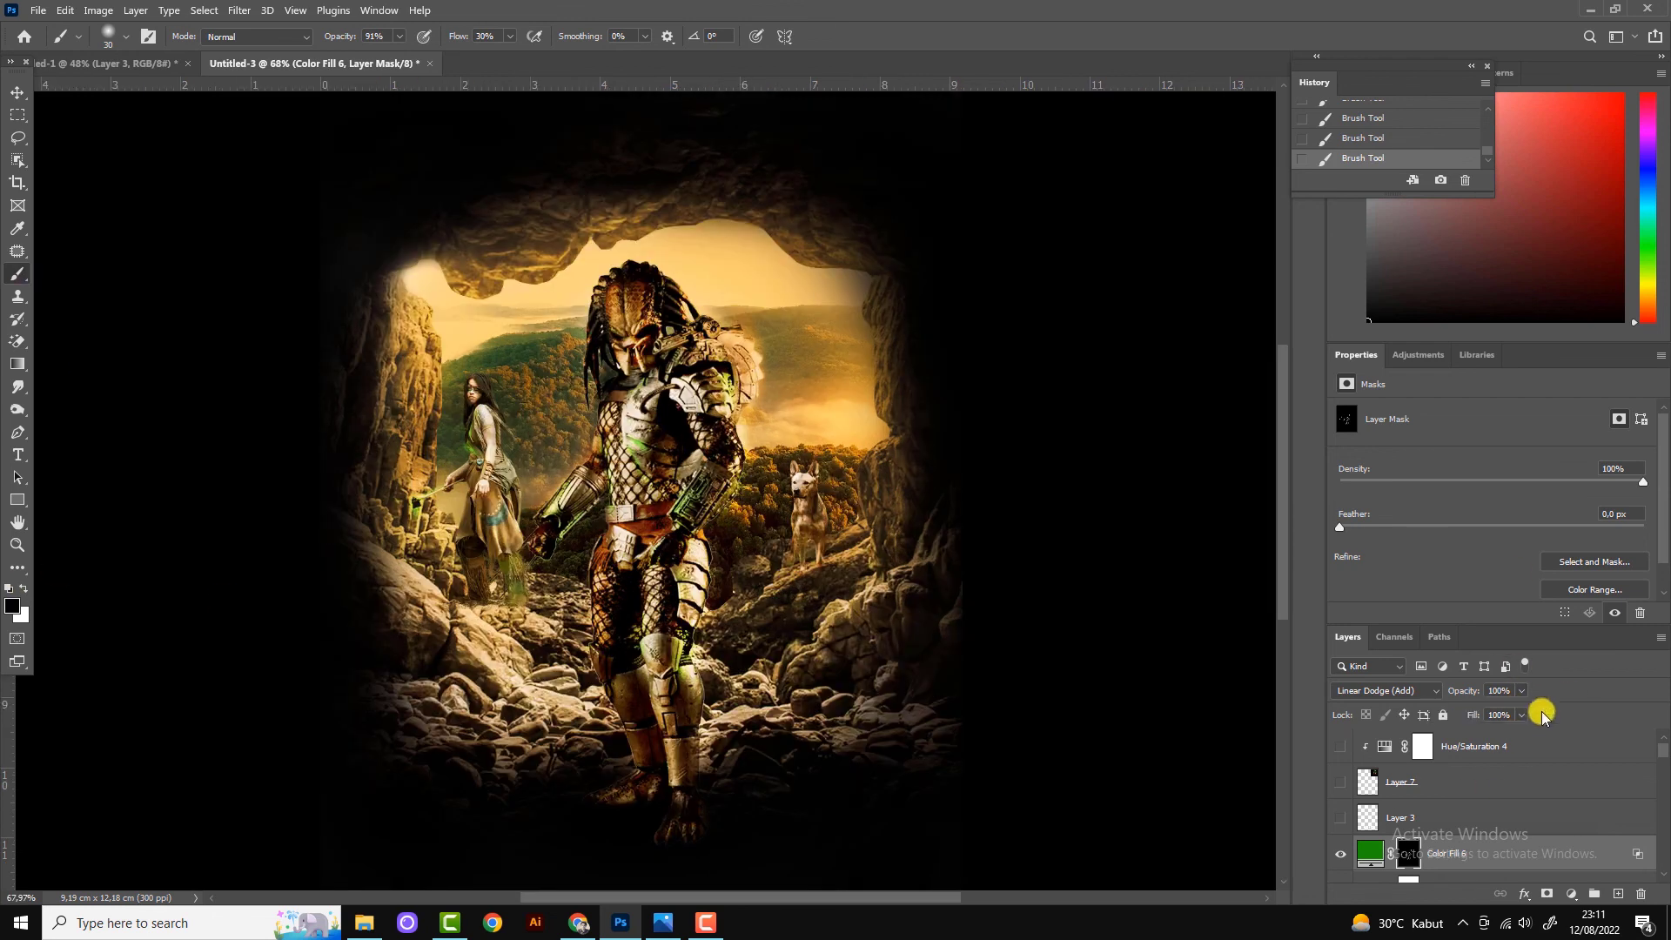
pyautogui.moveTo(1501, 734); pyautogui.dragTo(1490, 722)
pyautogui.scroll(-2, 971, 485)
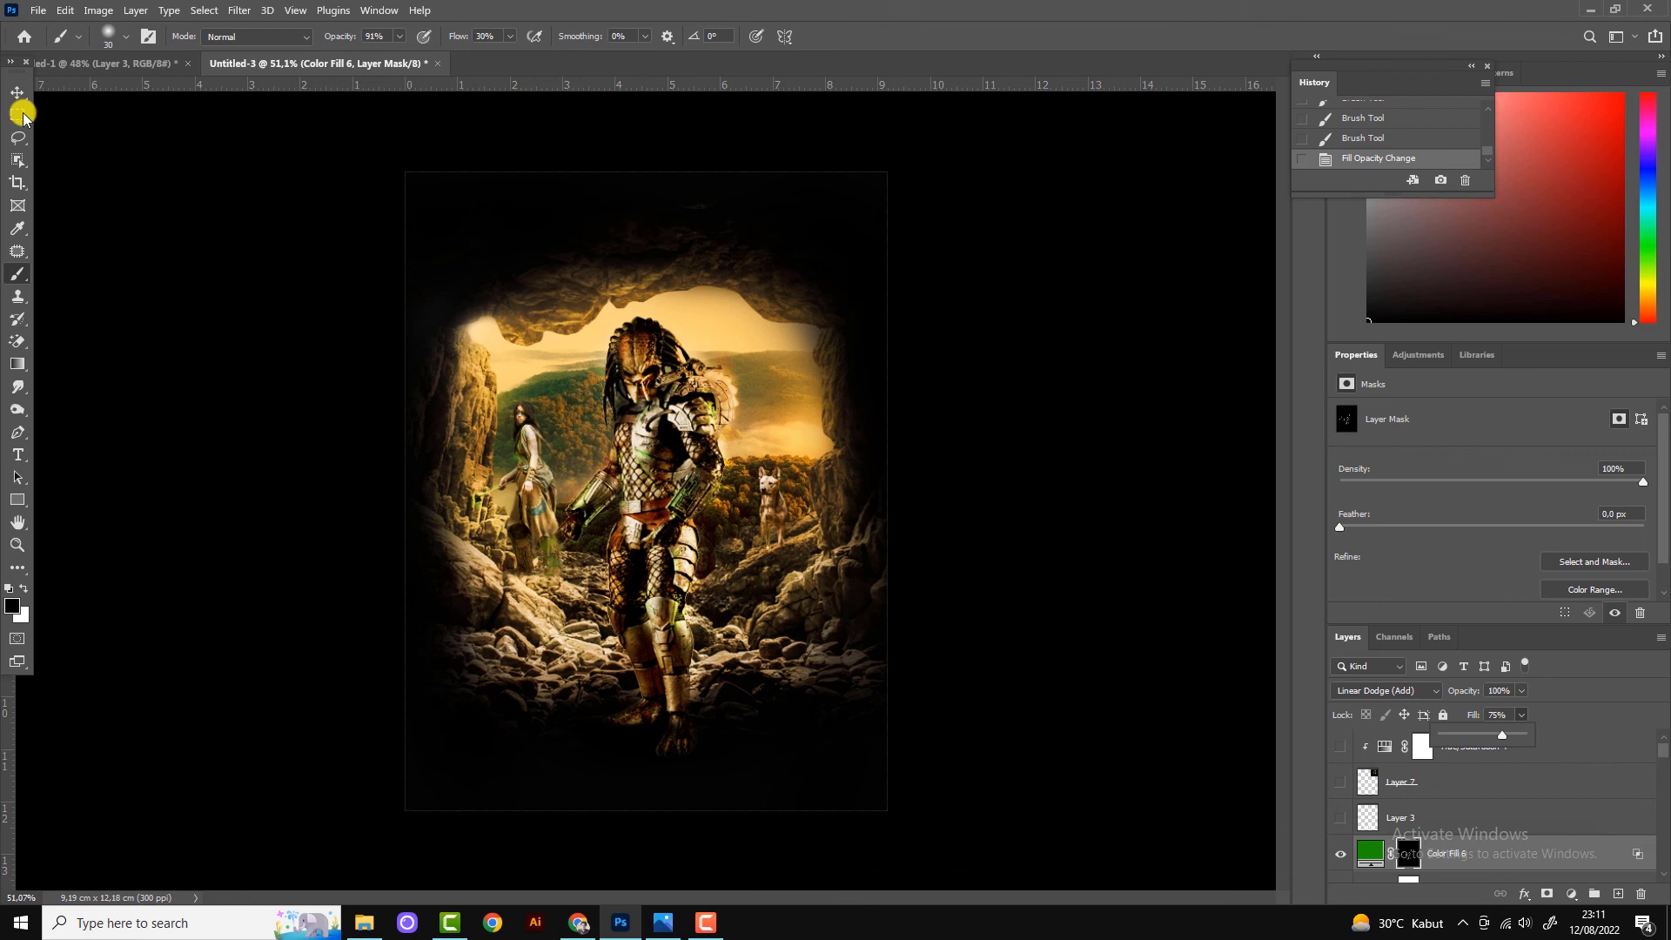
# Select the Hue/Saturation 4 adjustment and briefly toggle Layer 7's visibility.
pyautogui.click(17, 92)
pyautogui.scroll(1, 771, 380)
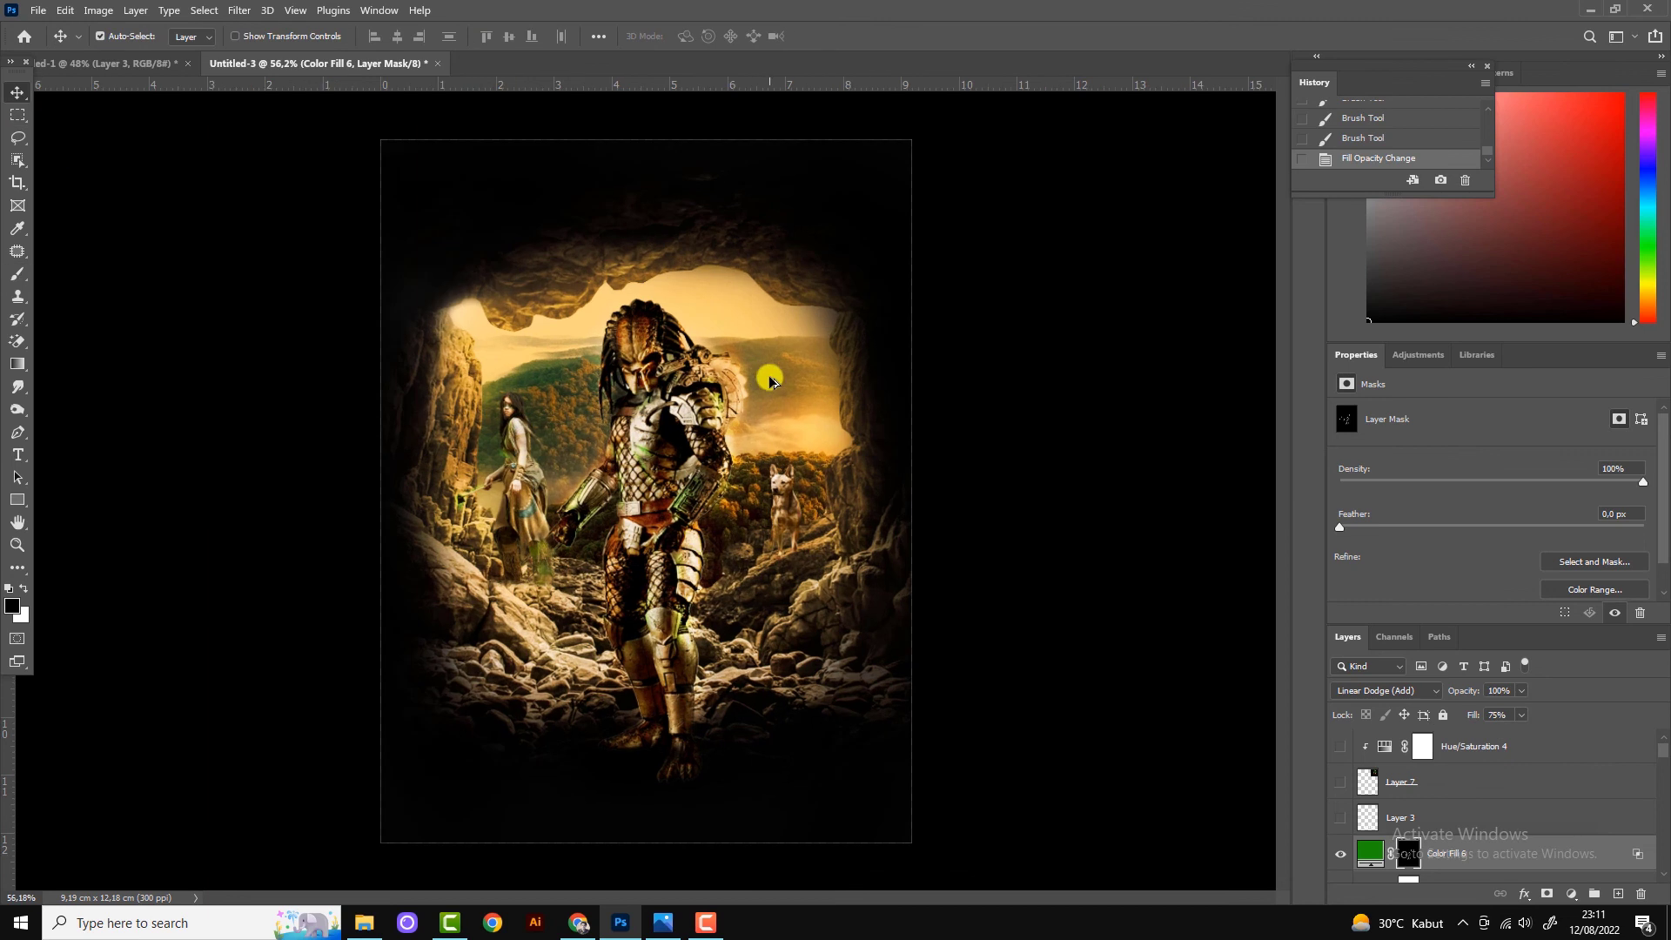
pyautogui.click(1571, 756)
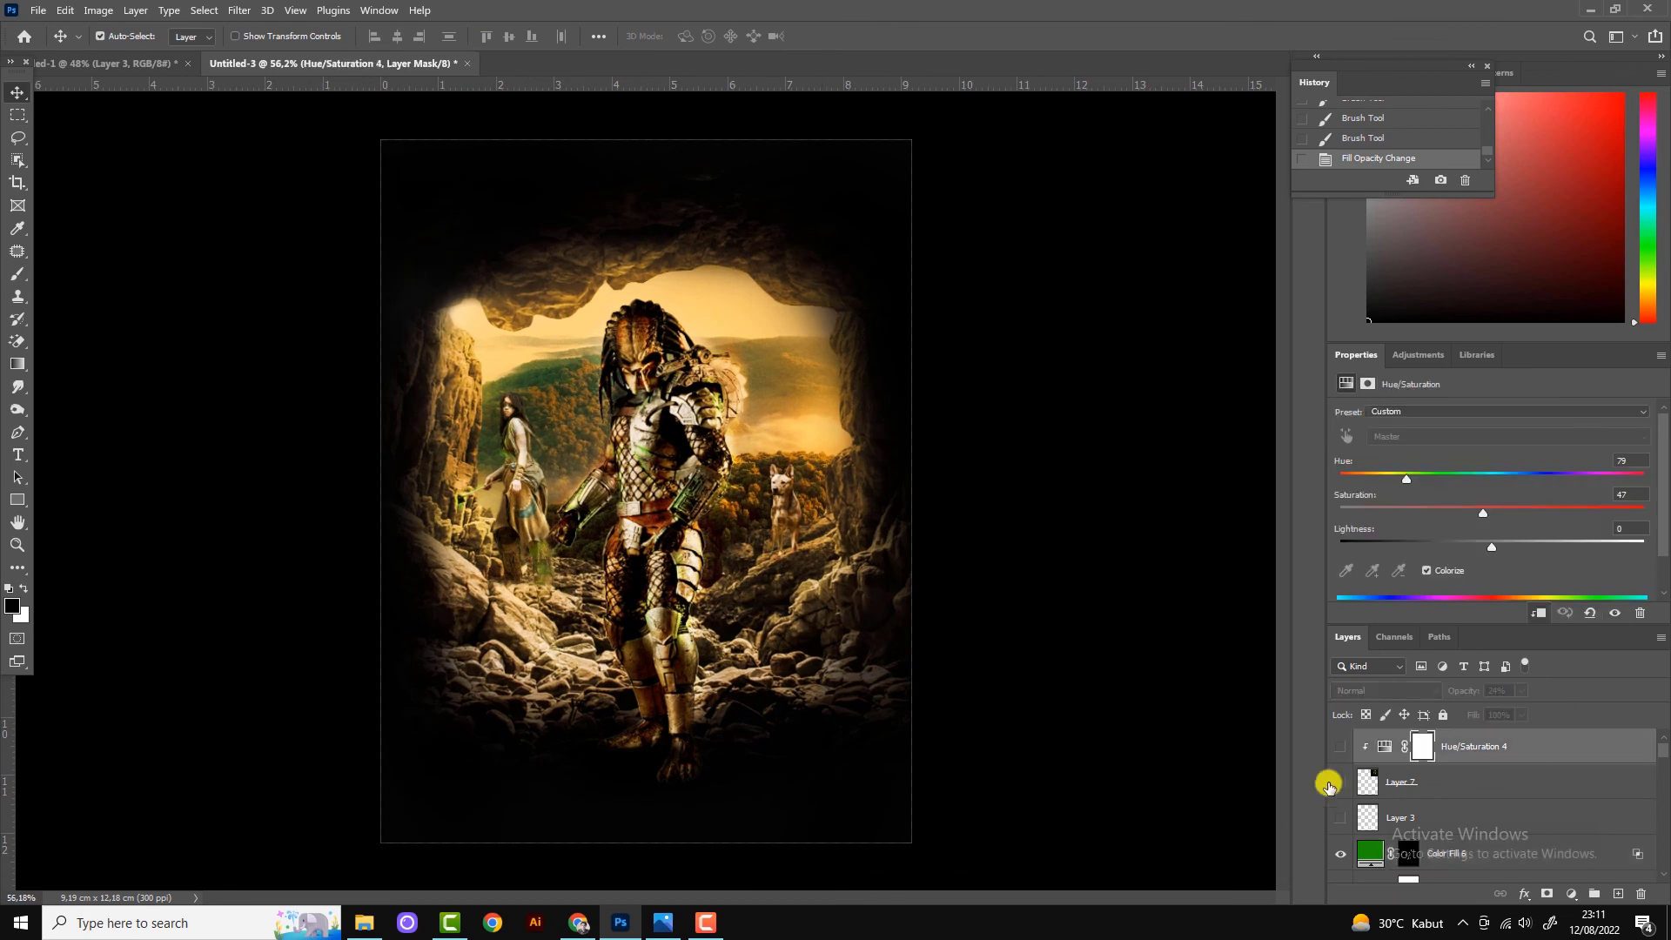
pyautogui.click(1339, 781)
pyautogui.scroll(1, 806, 359)
pyautogui.scroll(-1, 807, 359)
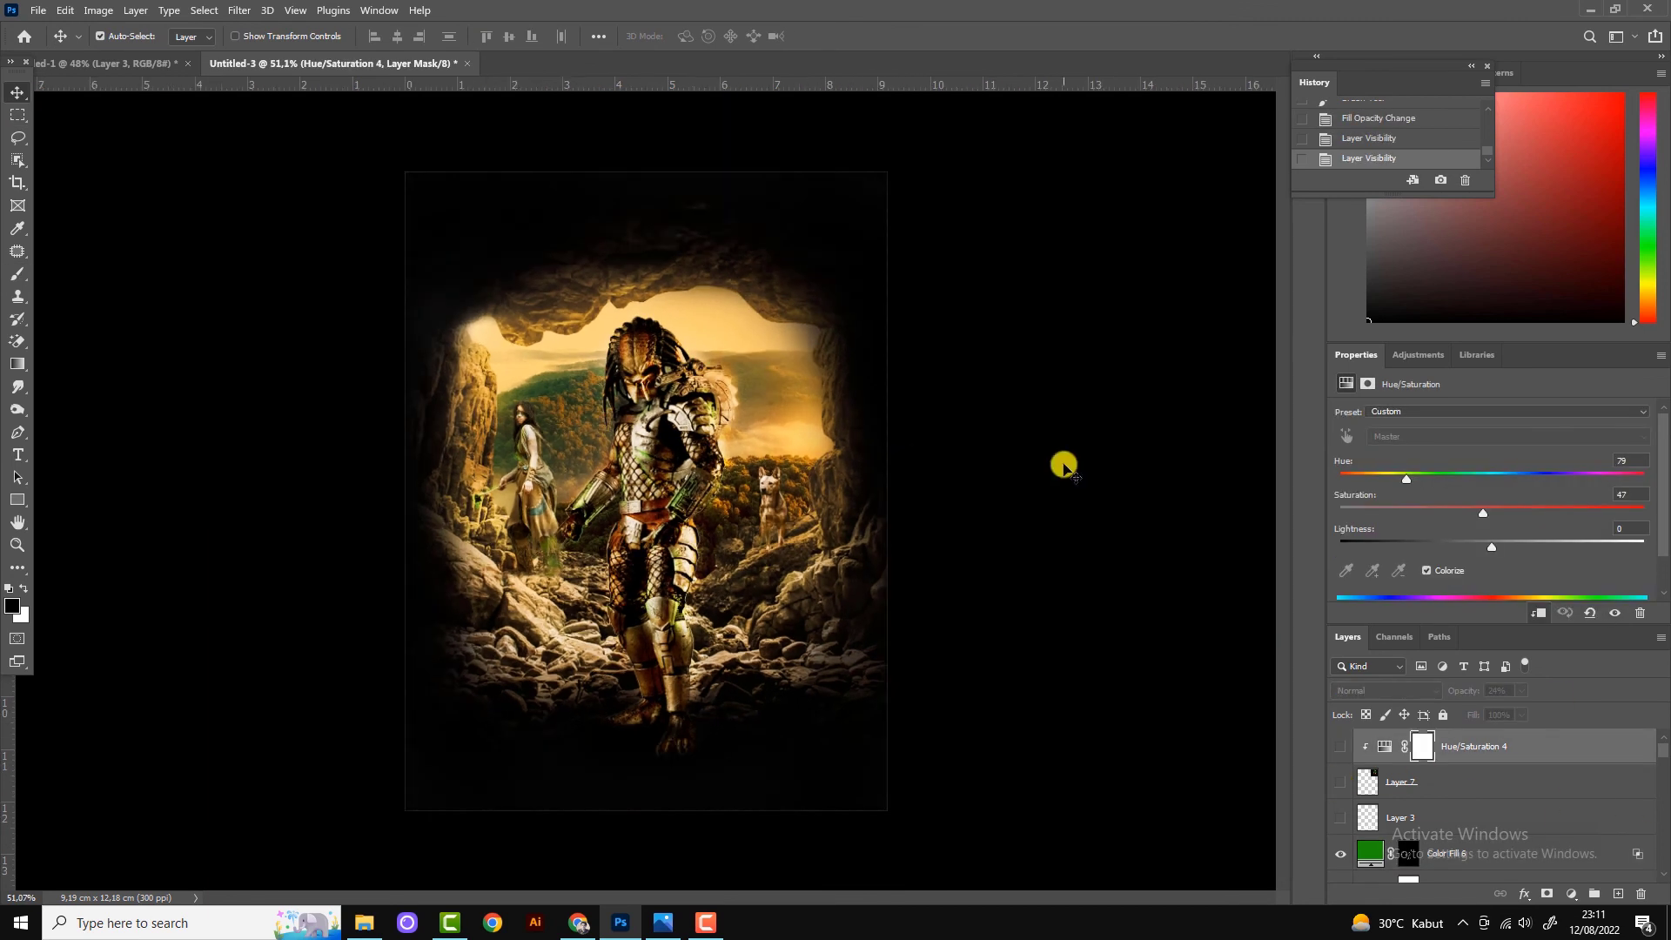
# Stamp a merged copy of all visible layers onto a new layer above Layer 3, then launch Camera Raw Filter.
pyautogui.click(1488, 827)
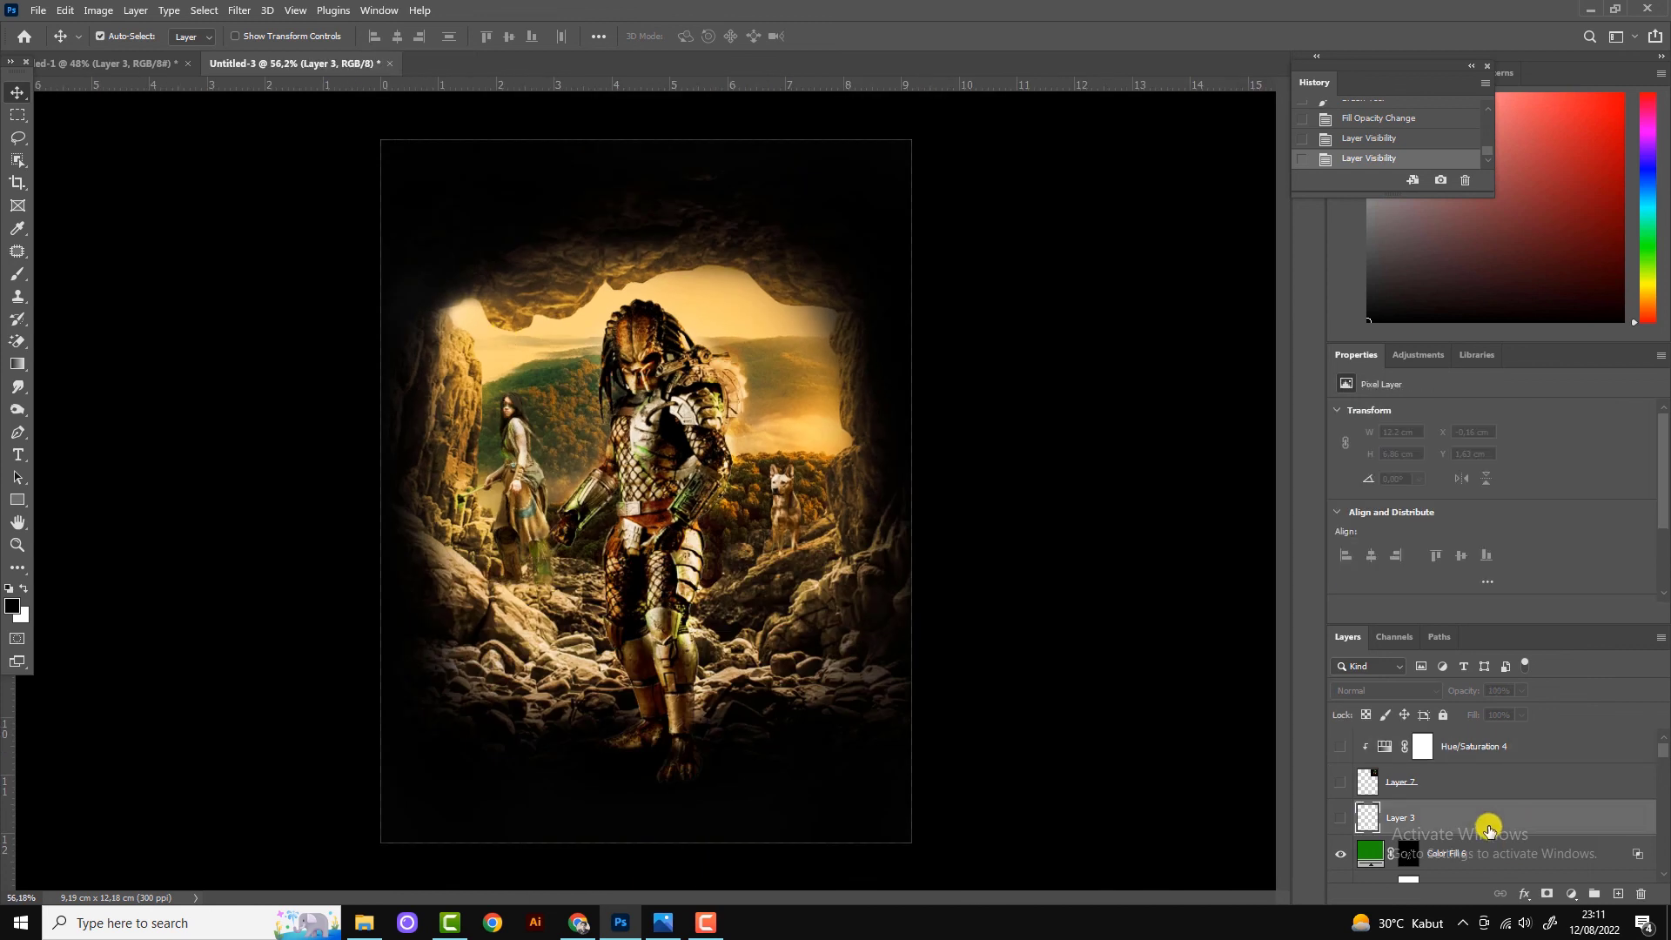
pyautogui.click(1617, 894)
pyautogui.hotkey('ctrl', 'shift', 'alt', 'e')
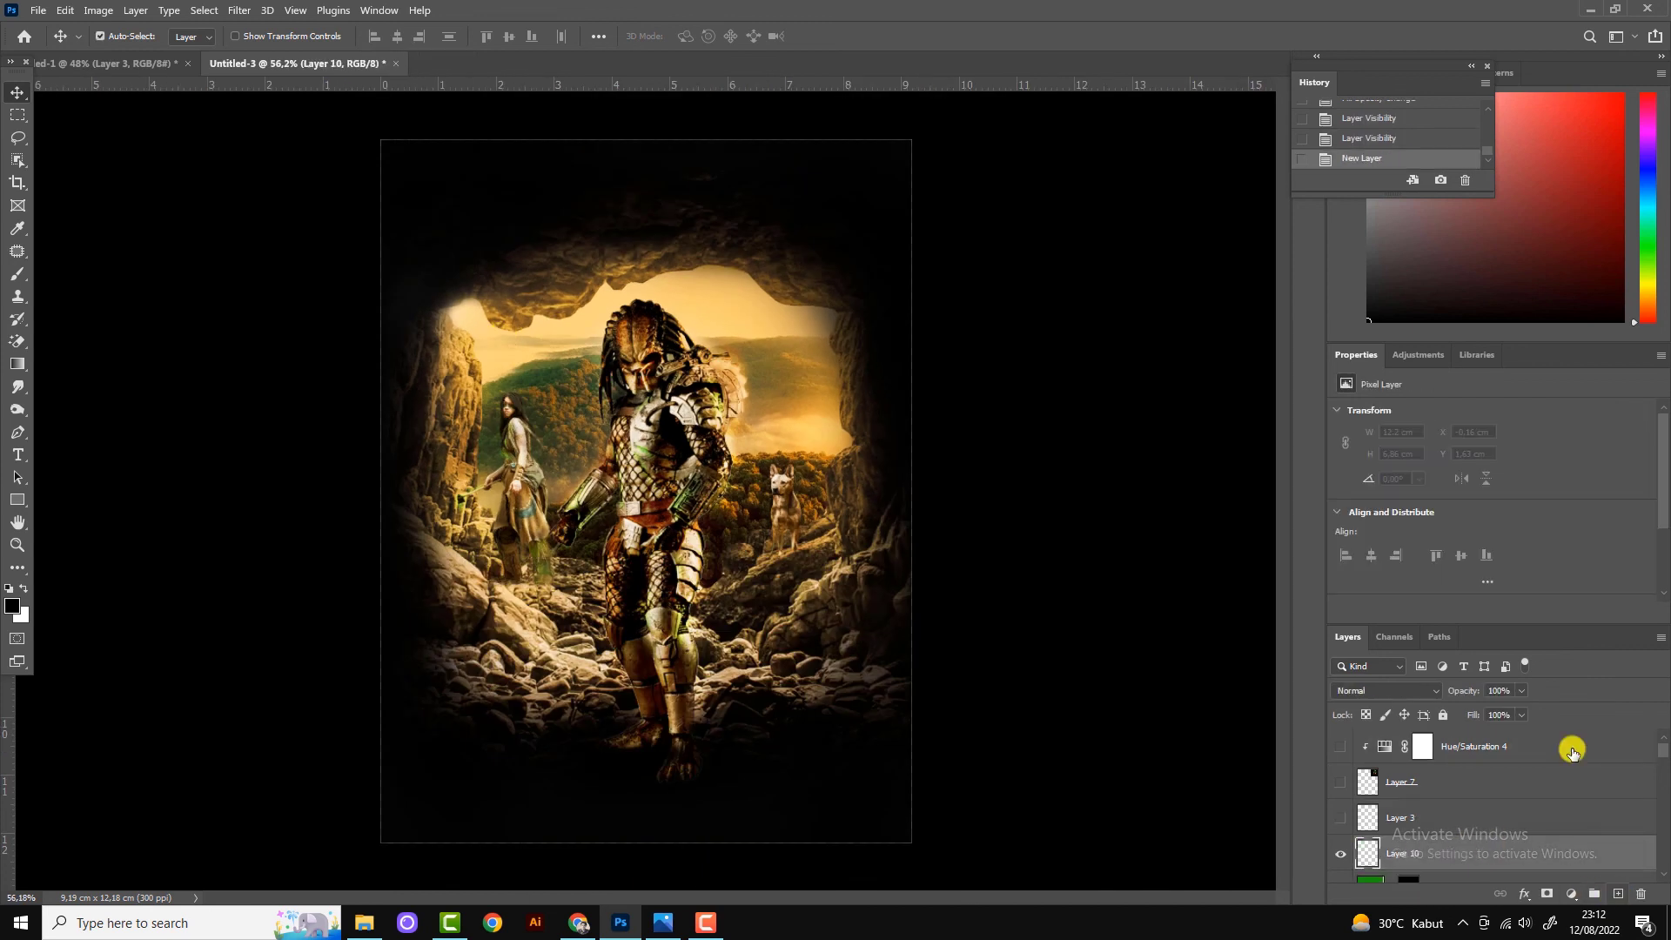
pyautogui.scroll(-2, 645, 461)
pyautogui.scroll(-1, 322, 579)
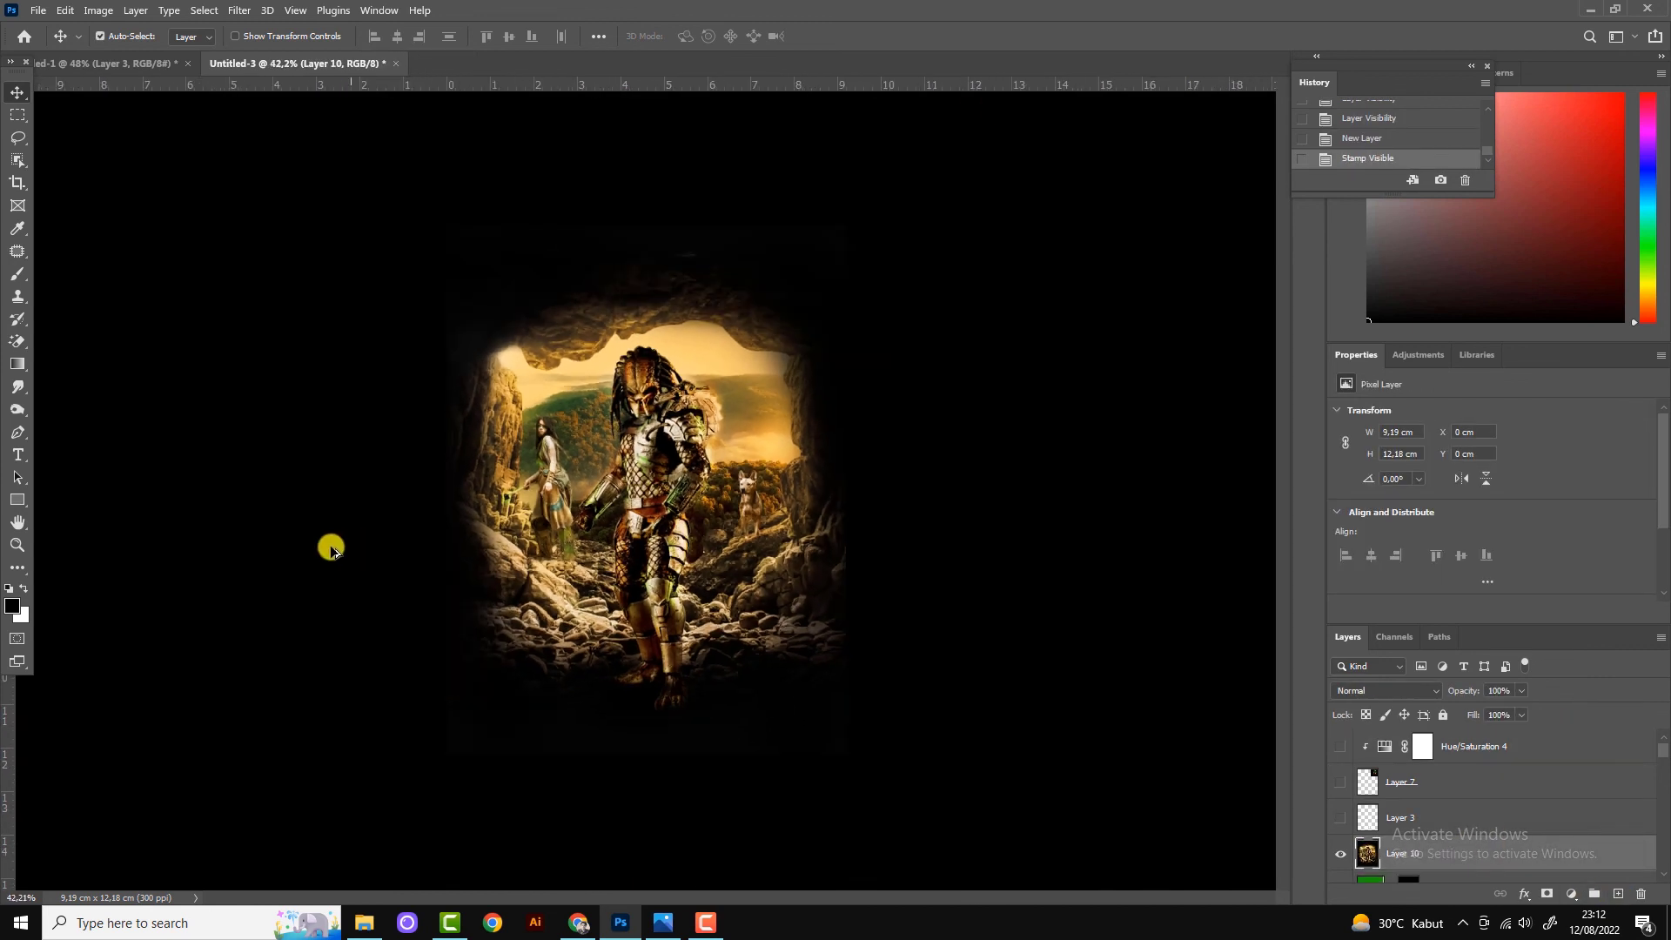
pyautogui.click(239, 10)
pyautogui.click(224, 106)
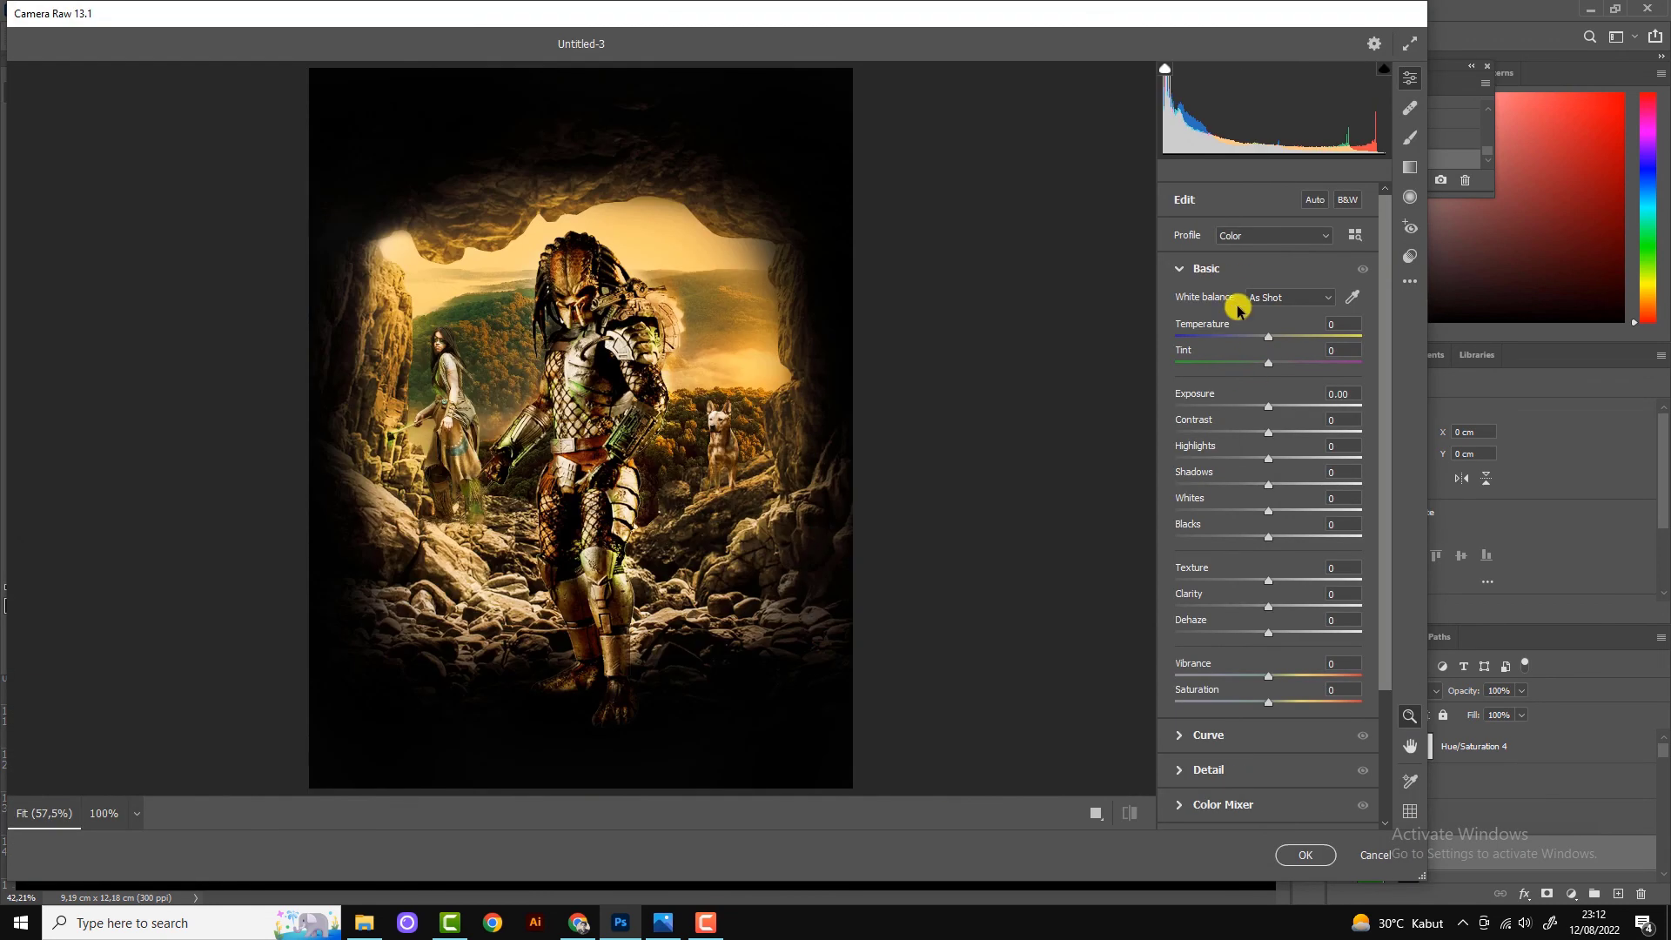
# In Camera Raw Basic, set Temperature -2, Tint -7, Exposure -0.35, Shadows +44, Whites -19, Texture +16, Clarity +7.
pyautogui.moveTo(1269, 407); pyautogui.dragTo(1266, 406)
pyautogui.moveTo(1261, 340); pyautogui.dragTo(1265, 340)
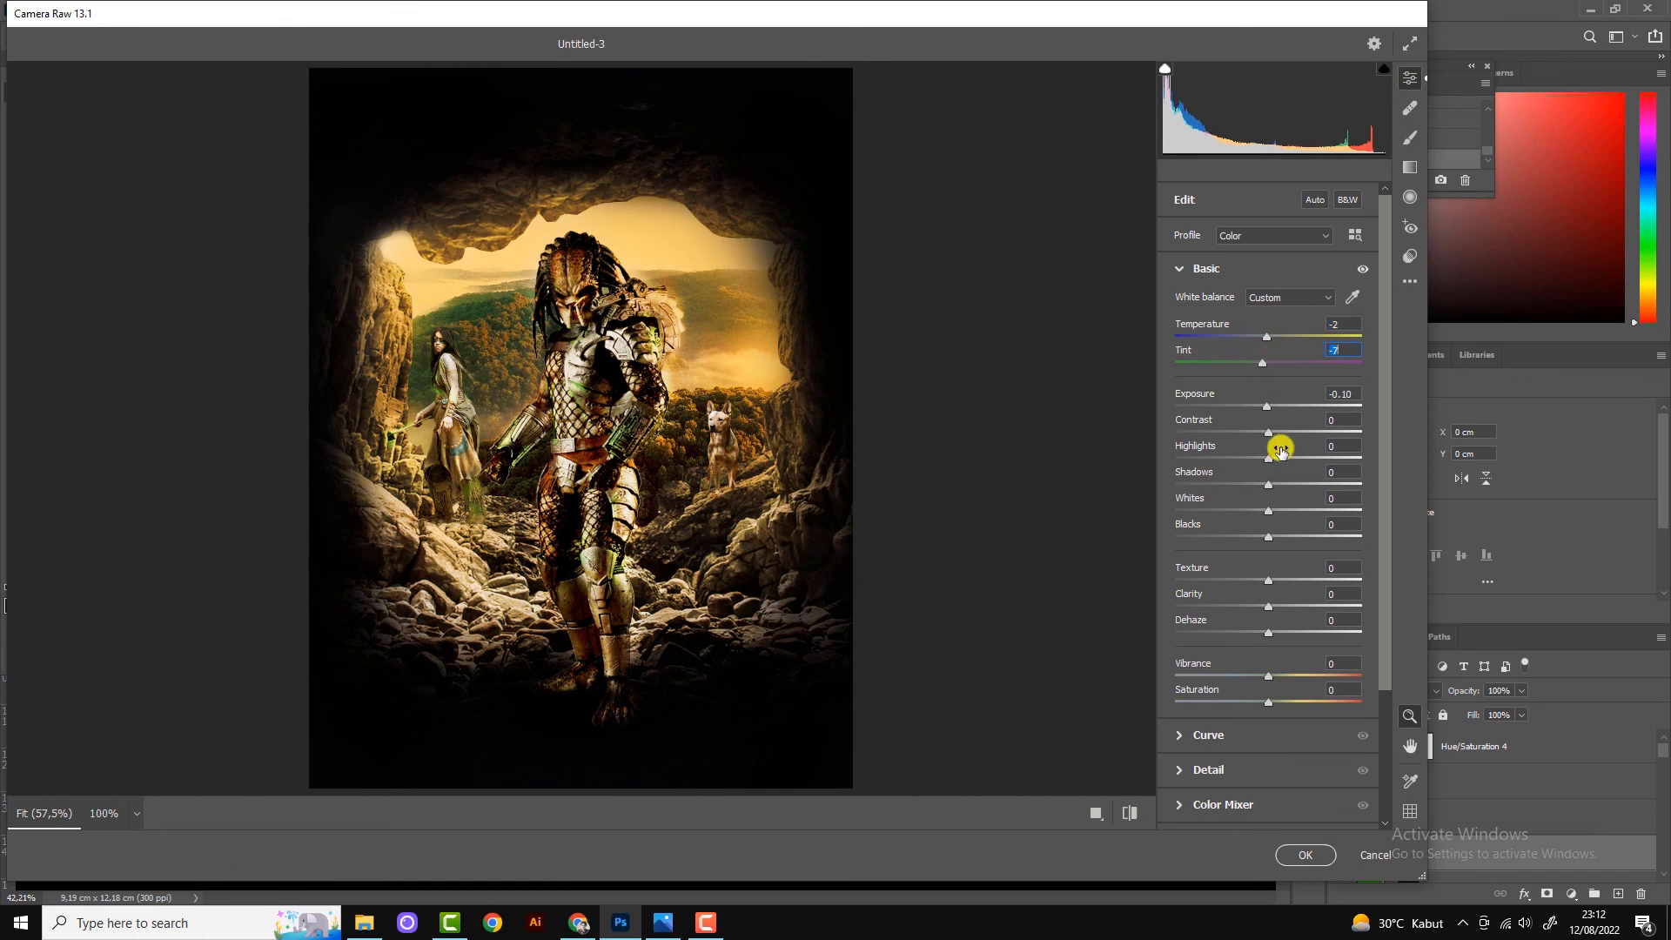
pyautogui.moveTo(1266, 406)
pyautogui.mouseDown()
pyautogui.moveTo(1287, 455)
pyautogui.moveTo(1235, 485)
pyautogui.moveTo(1310, 484)
pyautogui.mouseUp()
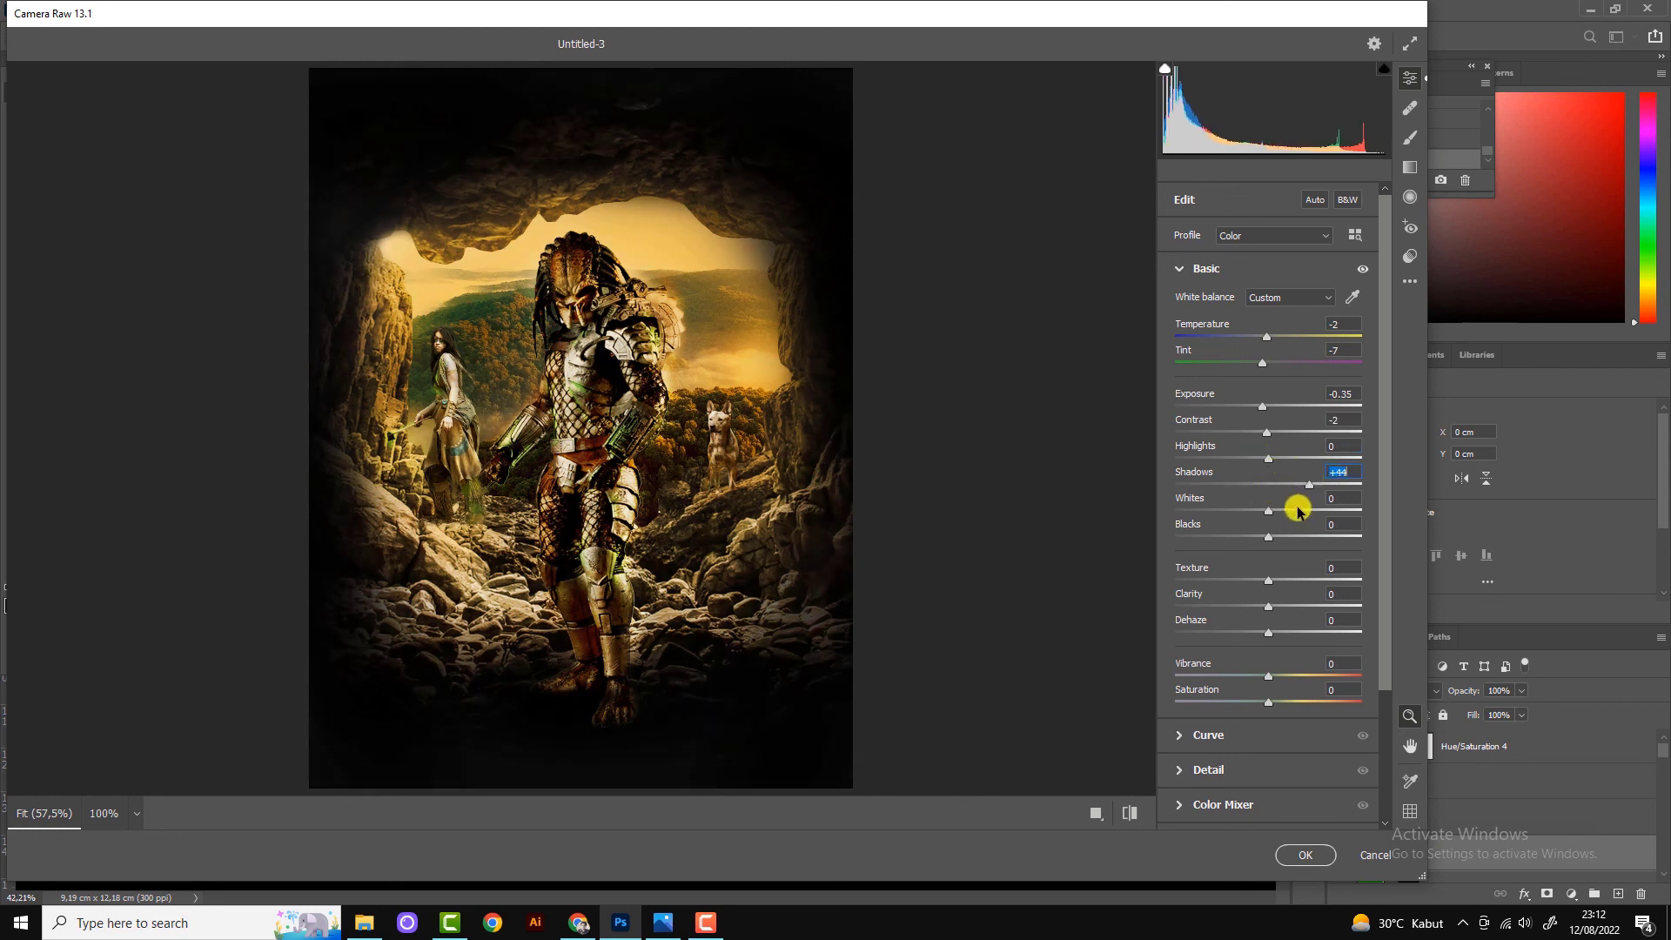
pyautogui.moveTo(1268, 536)
pyautogui.mouseDown()
pyautogui.moveTo(1294, 537)
pyautogui.moveTo(1250, 534)
pyautogui.moveTo(1303, 540)
pyautogui.moveTo(1208, 537)
pyautogui.moveTo(1281, 537)
pyautogui.moveTo(1246, 579)
pyautogui.moveTo(1283, 579)
pyautogui.moveTo(1291, 606)
pyautogui.moveTo(1274, 607)
pyautogui.mouseUp()
pyautogui.hotkey('ctrl', 'alt', '0')
pyautogui.hotkey('ctrl', '0')
pyautogui.write('0')
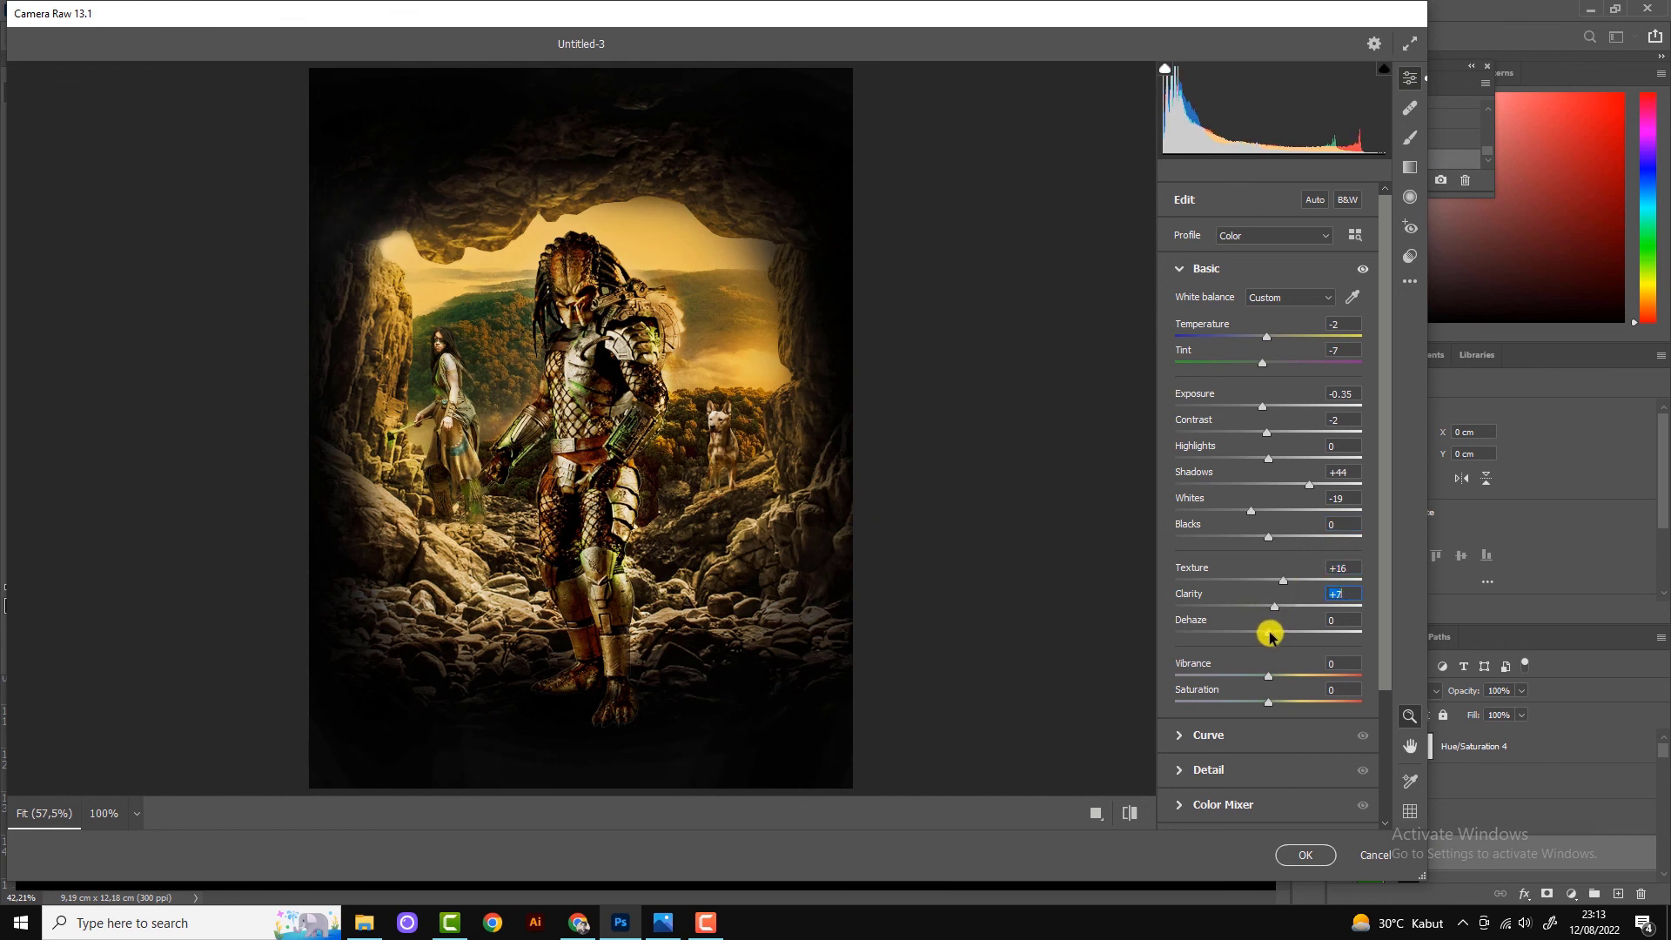
pyautogui.click(1268, 633)
pyautogui.click(1266, 703)
pyautogui.click(1182, 779)
pyautogui.write('5')
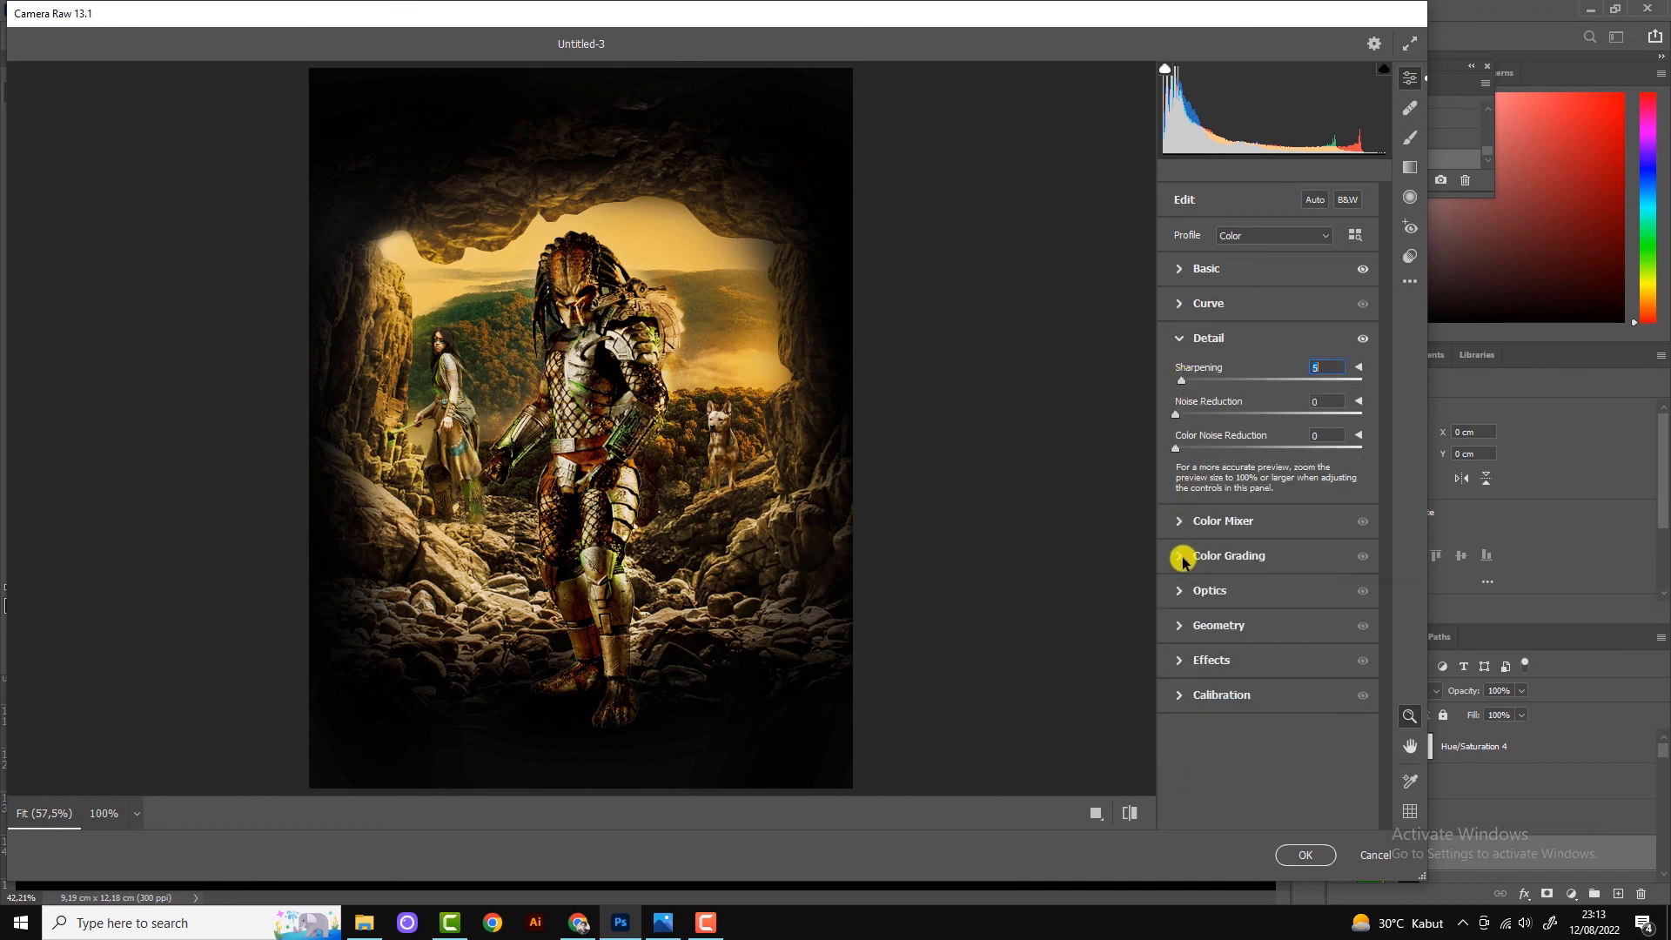
# In Color Grading, tint the midtones warm red and drag the shadows and highlights wheels toward blue.
pyautogui.click(1183, 559)
pyautogui.moveTo(1246, 520)
pyautogui.mouseDown()
pyautogui.moveTo(1265, 570)
pyautogui.moveTo(1306, 554)
pyautogui.moveTo(1277, 531)
pyautogui.mouseUp()
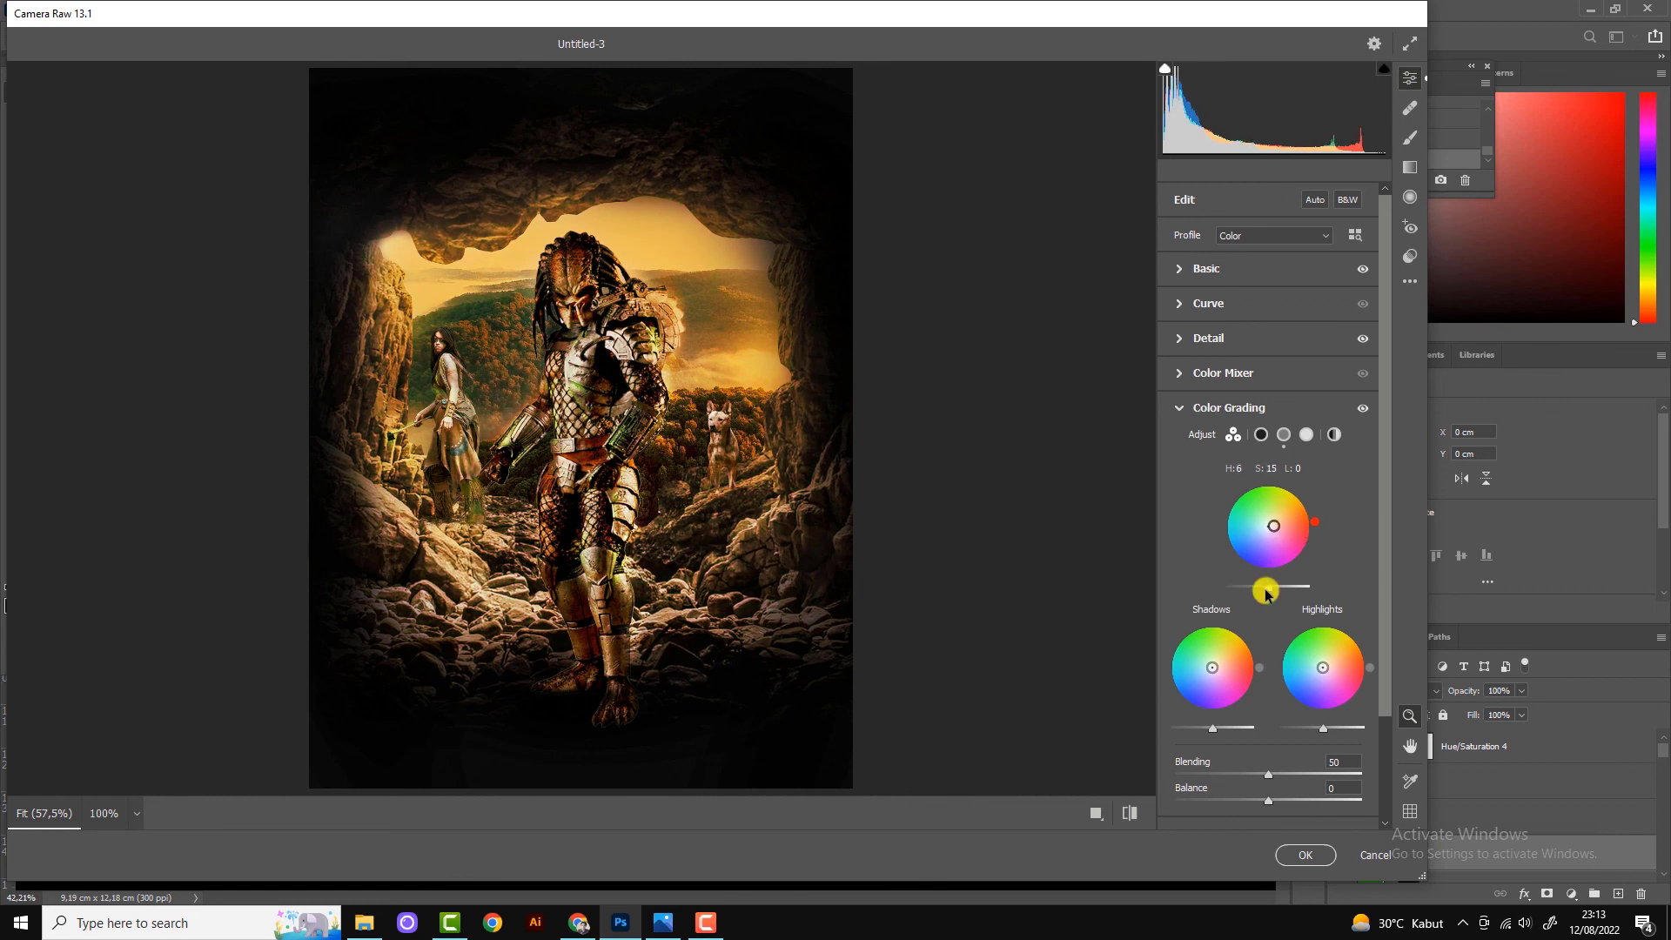
pyautogui.moveTo(1214, 698)
pyautogui.mouseDown()
pyautogui.moveTo(1215, 643)
pyautogui.moveTo(1246, 669)
pyautogui.moveTo(1190, 687)
pyautogui.moveTo(1201, 677)
pyautogui.mouseUp()
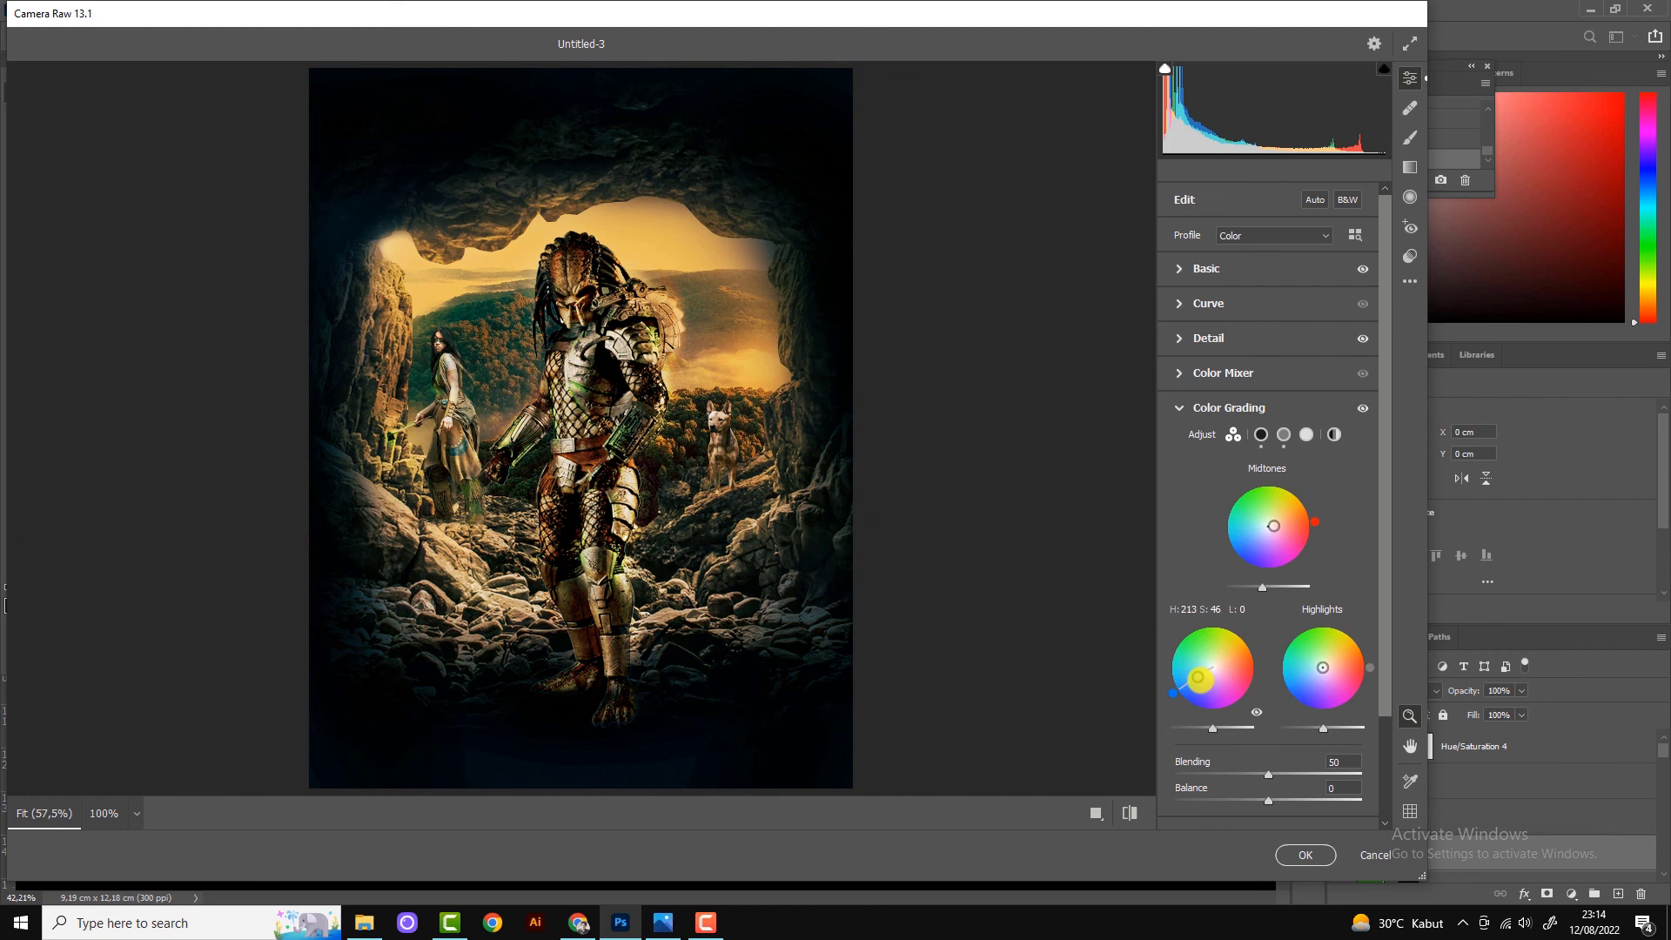
pyautogui.moveTo(1347, 679)
pyautogui.mouseDown()
pyautogui.moveTo(1367, 672)
pyautogui.moveTo(1303, 643)
pyautogui.moveTo(1317, 694)
pyautogui.mouseUp()
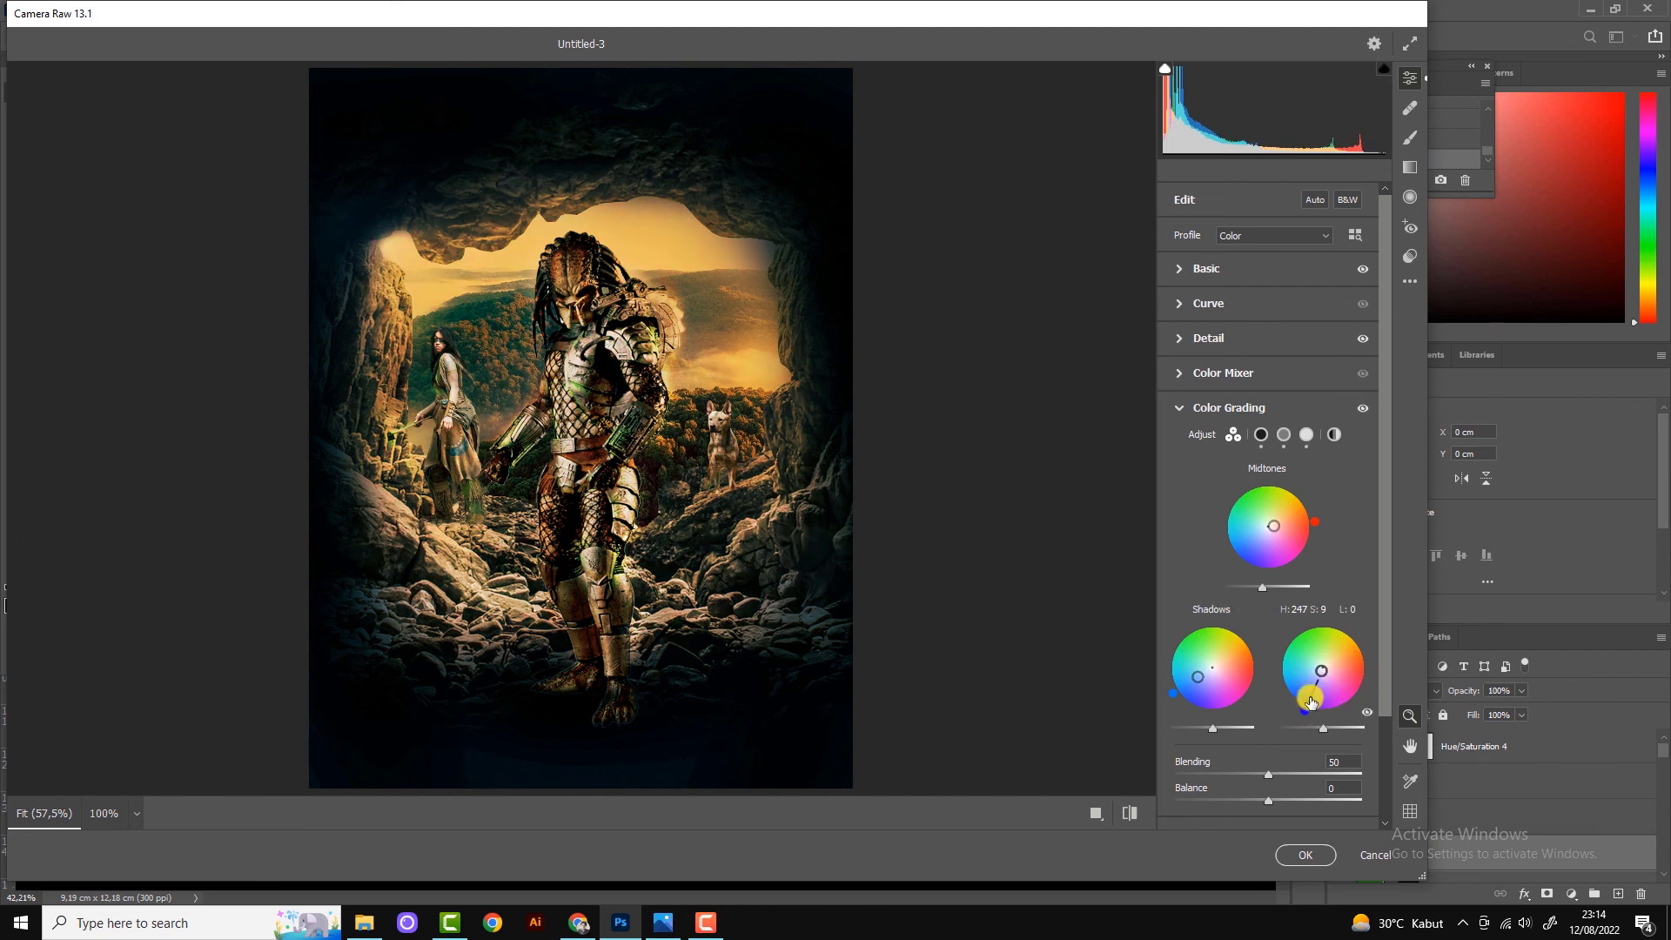
pyautogui.moveTo(1308, 710); pyautogui.dragTo(1309, 714)
pyautogui.doubleClick(1305, 711)
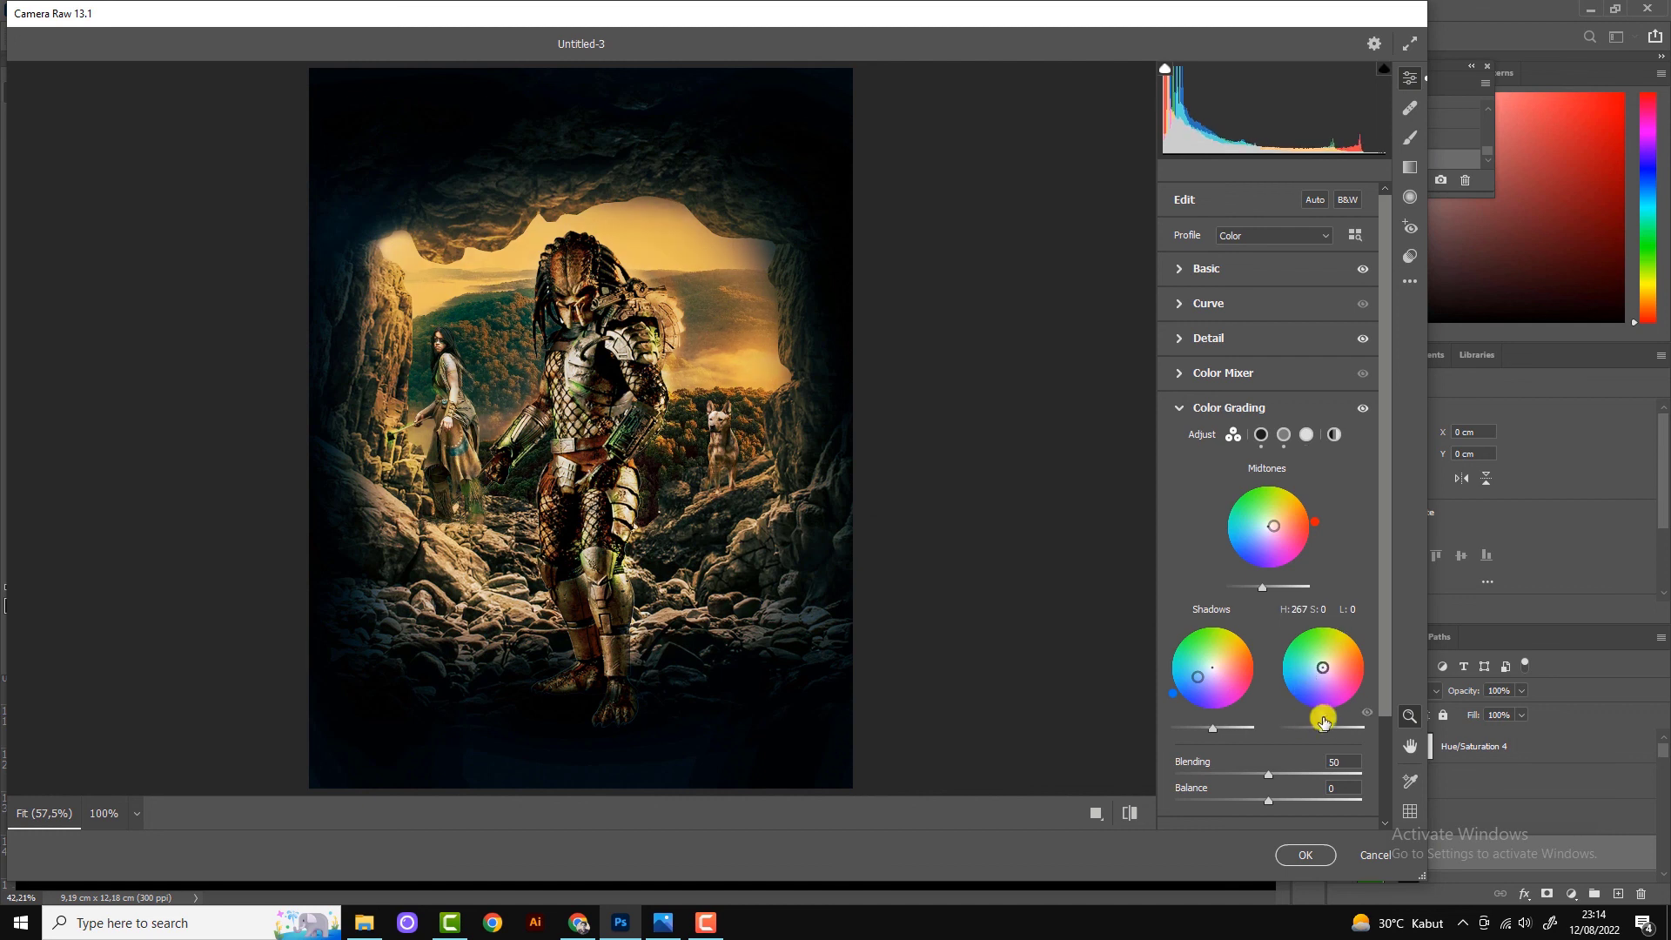
pyautogui.moveTo(1318, 734)
pyautogui.mouseDown()
pyautogui.moveTo(1283, 731)
pyautogui.moveTo(1328, 731)
pyautogui.mouseUp()
pyautogui.moveTo(1331, 672)
pyautogui.mouseDown()
pyautogui.moveTo(1315, 654)
pyautogui.moveTo(1305, 694)
pyautogui.moveTo(1320, 672)
pyautogui.mouseUp()
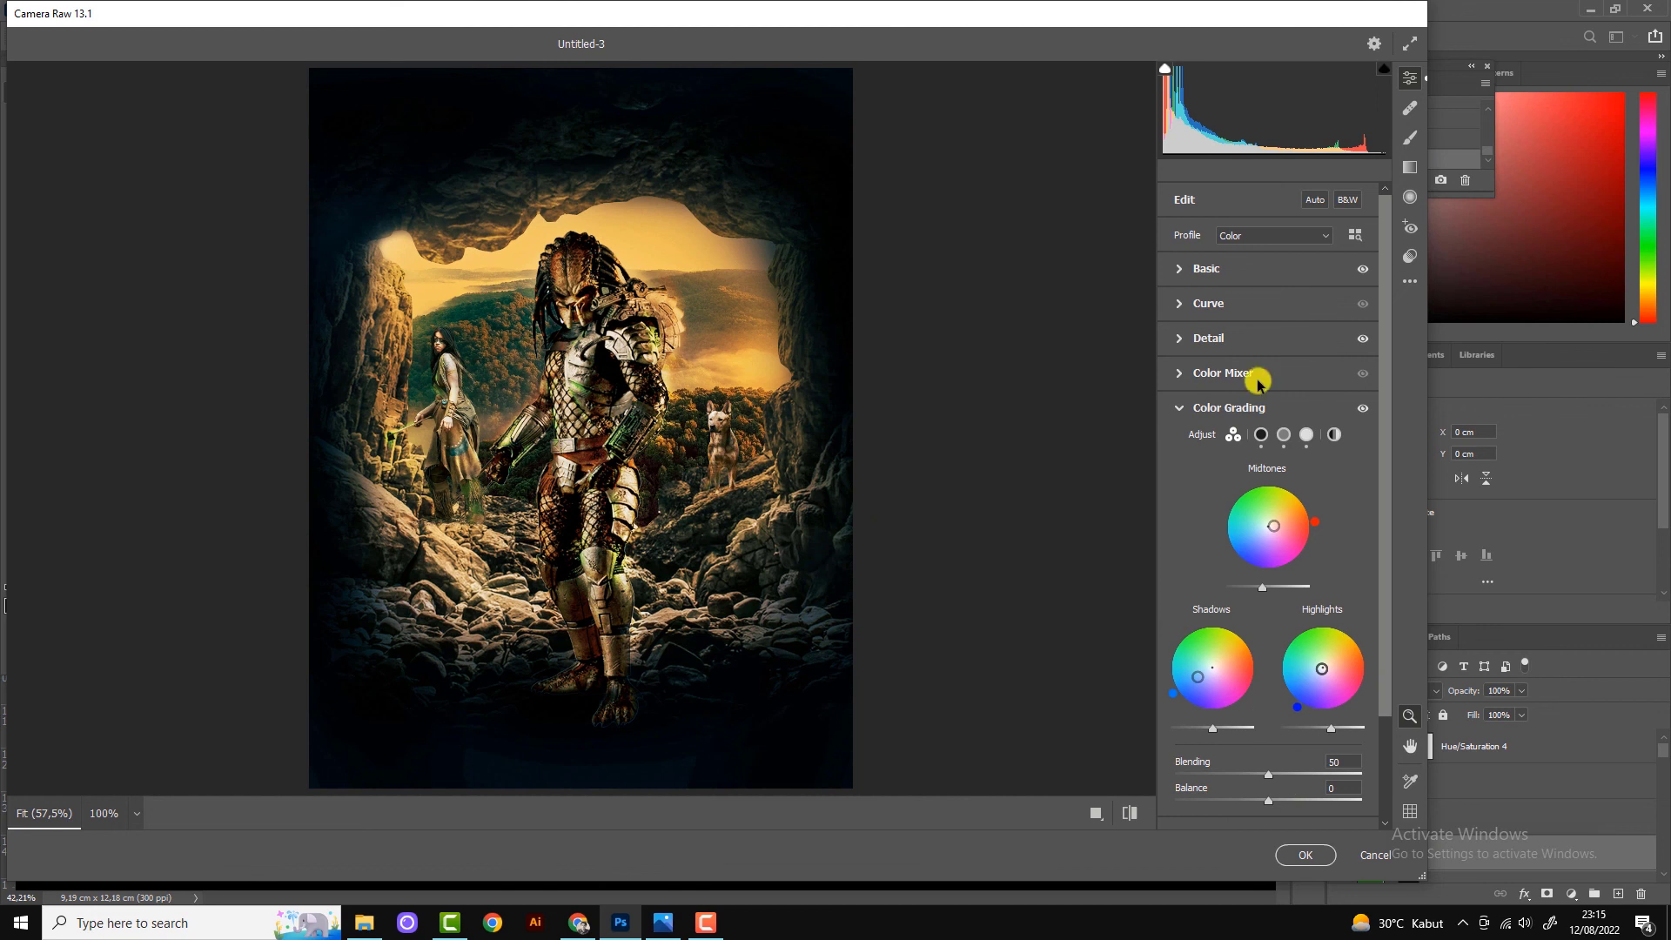
# Add a tone-curve midpoint, raise the black point, and set Vignetting to -15.
pyautogui.click(1188, 303)
pyautogui.moveTo(1175, 546); pyautogui.dragTo(1189, 548)
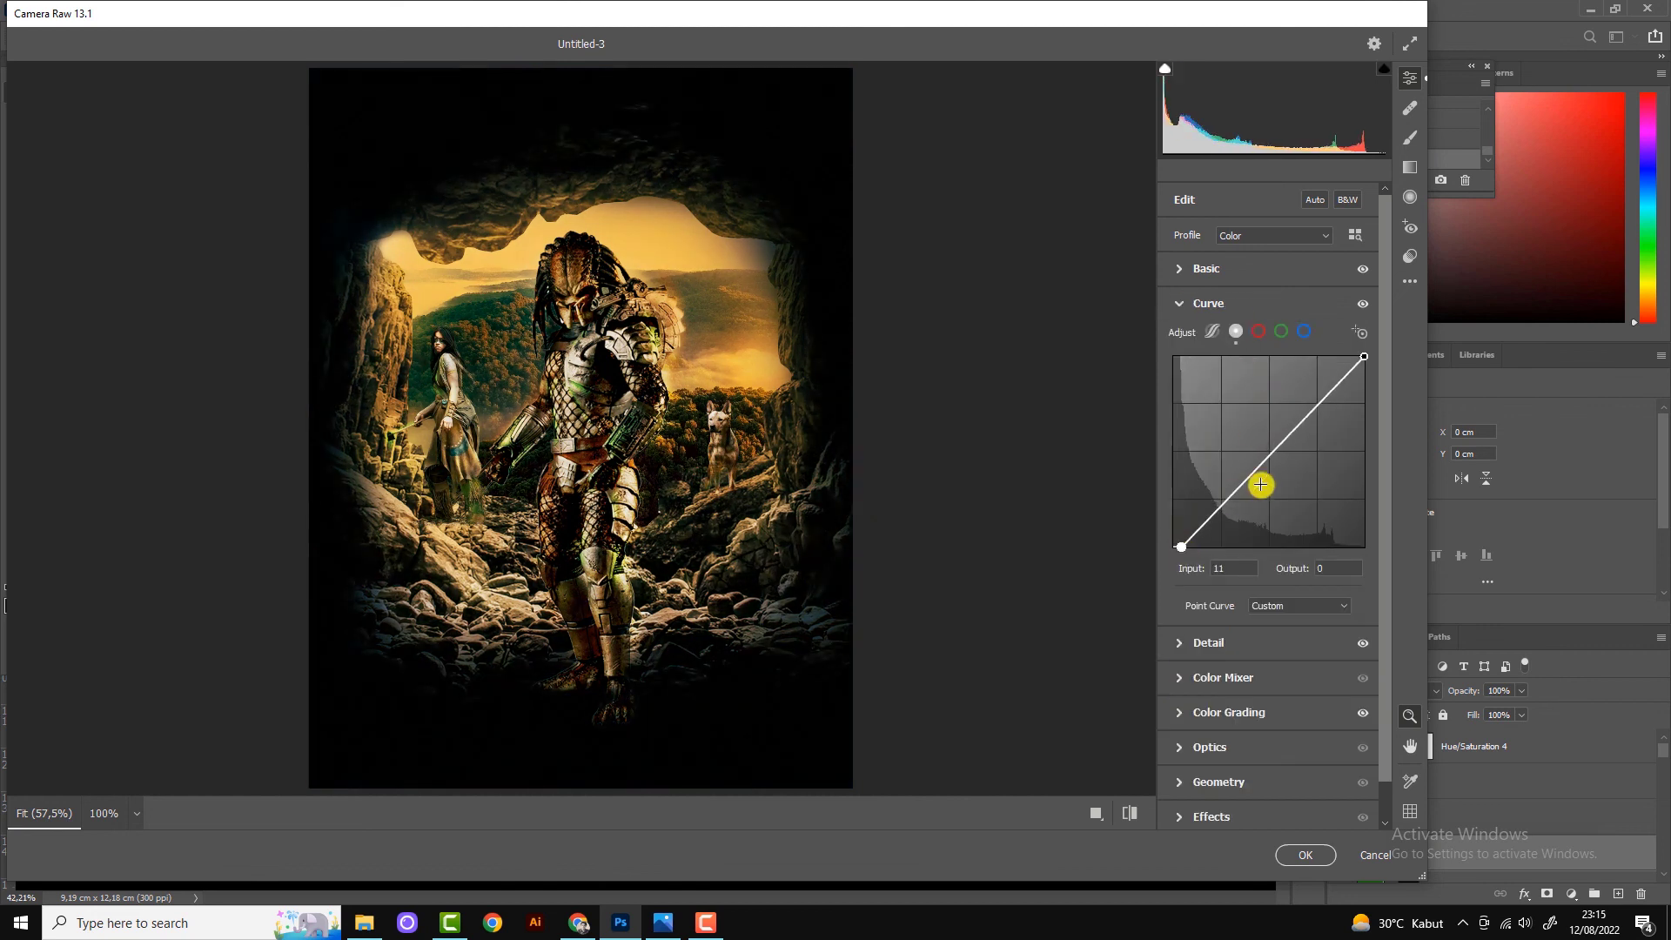
pyautogui.moveTo(1261, 482); pyautogui.dragTo(1262, 456)
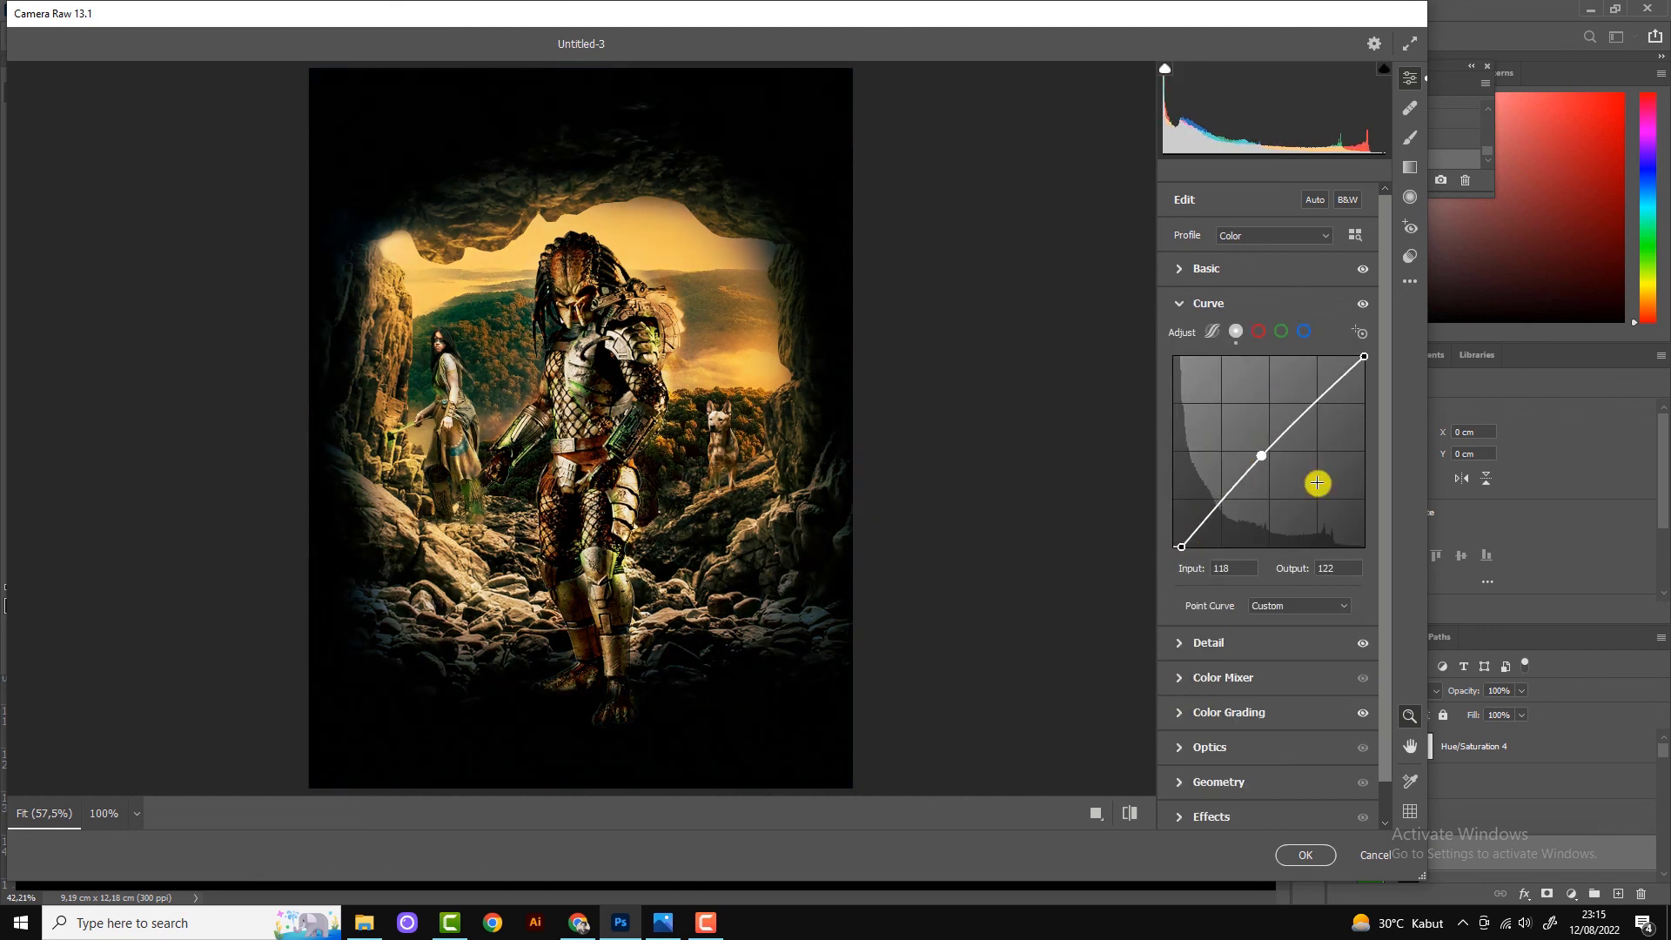
pyautogui.moveTo(1182, 549); pyautogui.dragTo(1163, 541)
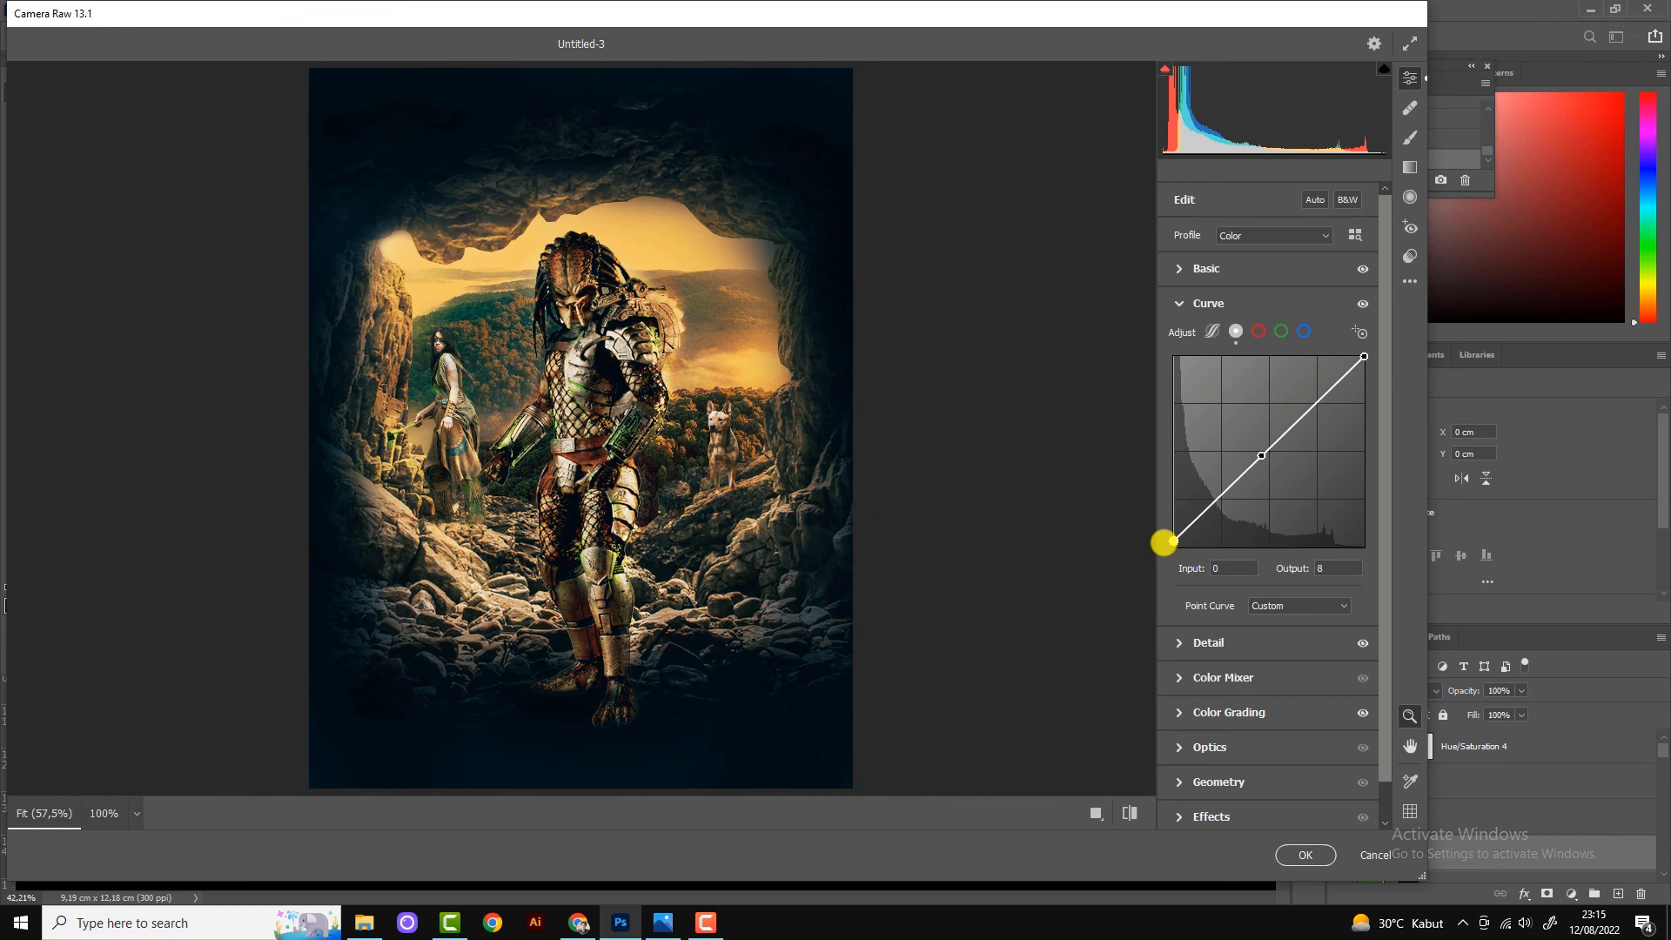
pyautogui.scroll(-1, 1252, 709)
pyautogui.click(1187, 783)
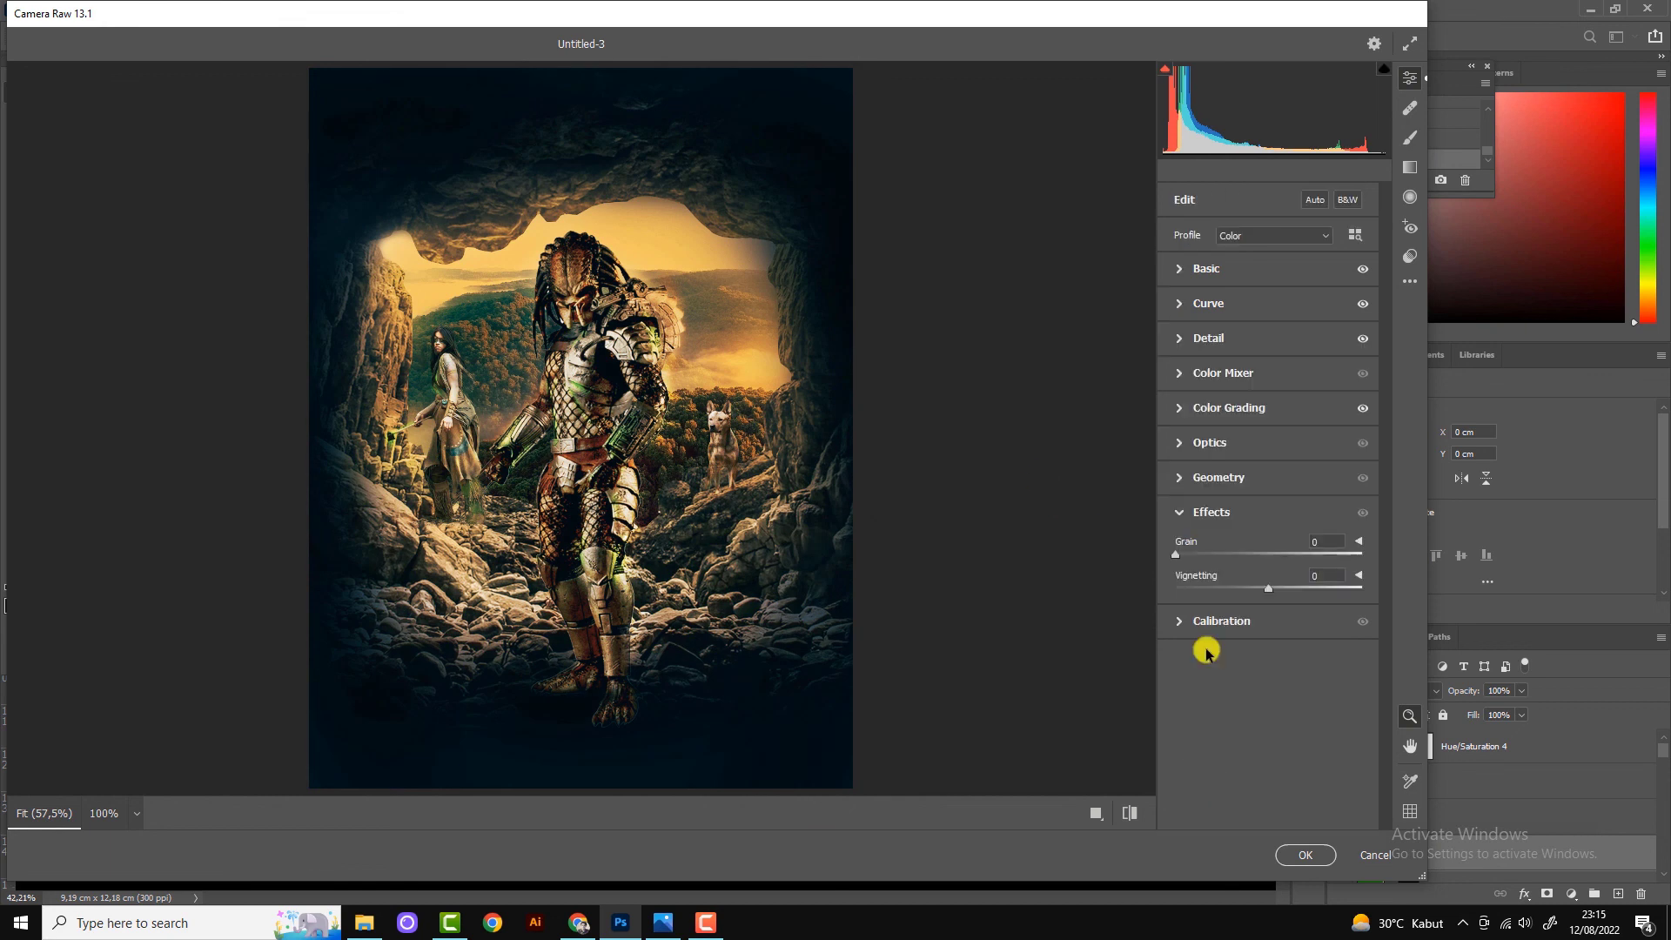
pyautogui.moveTo(1267, 589); pyautogui.dragTo(1254, 588)
# Commit the Camera Raw edits to Layer 10.
pyautogui.click(1303, 857)
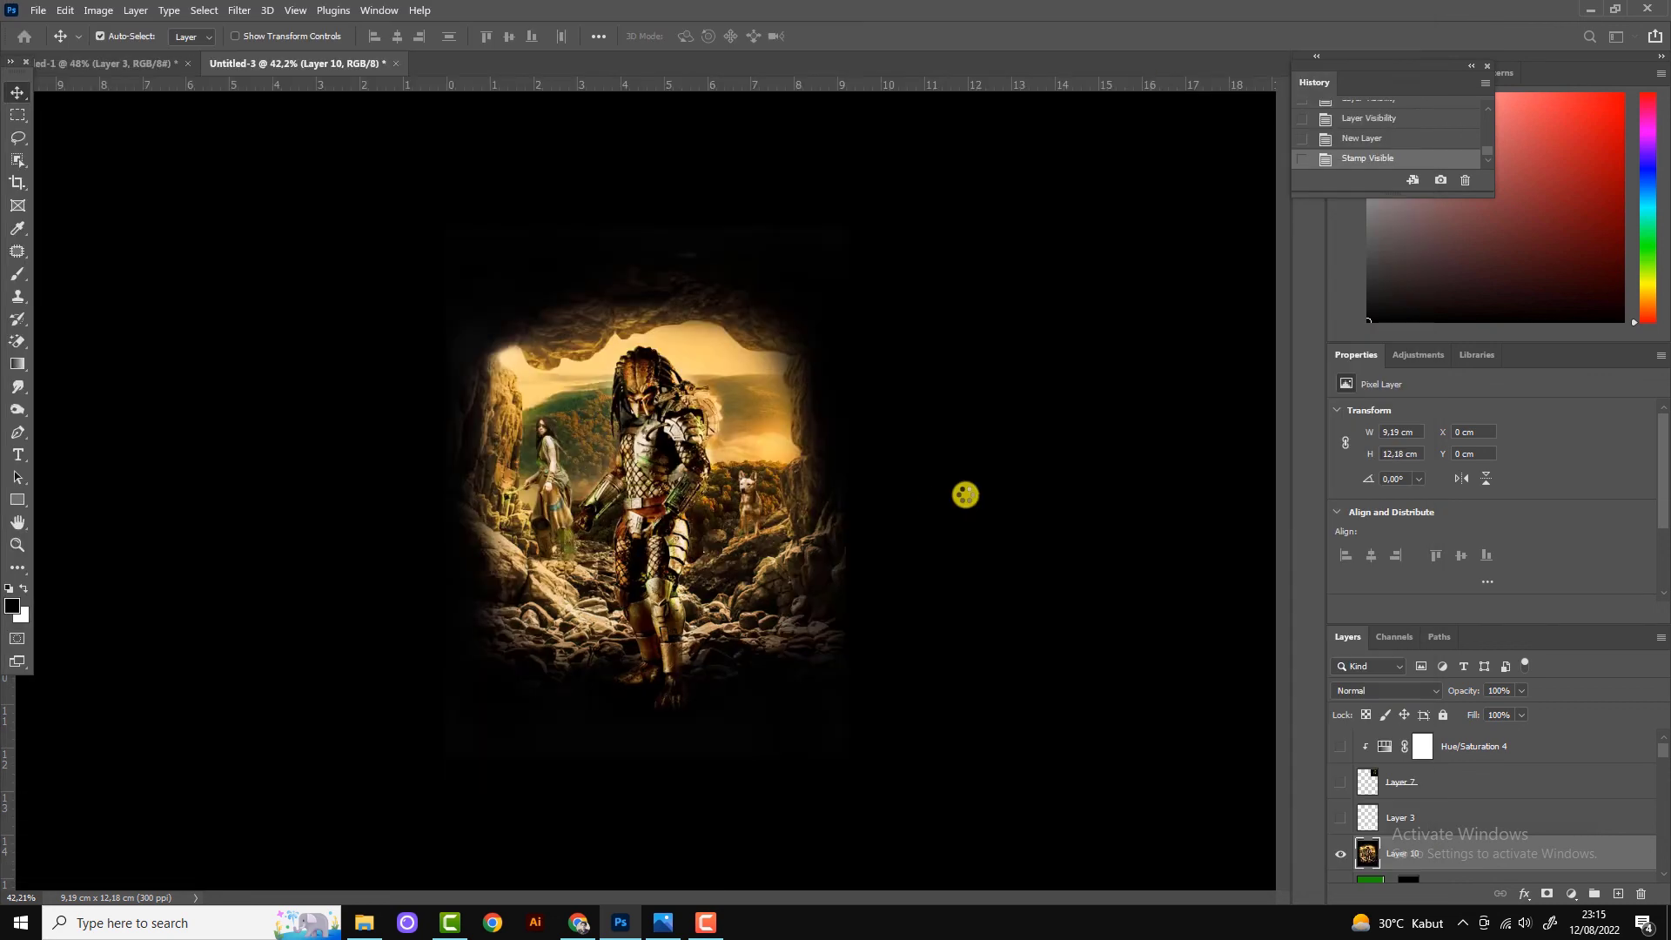
pyautogui.scroll(3, 638, 652)
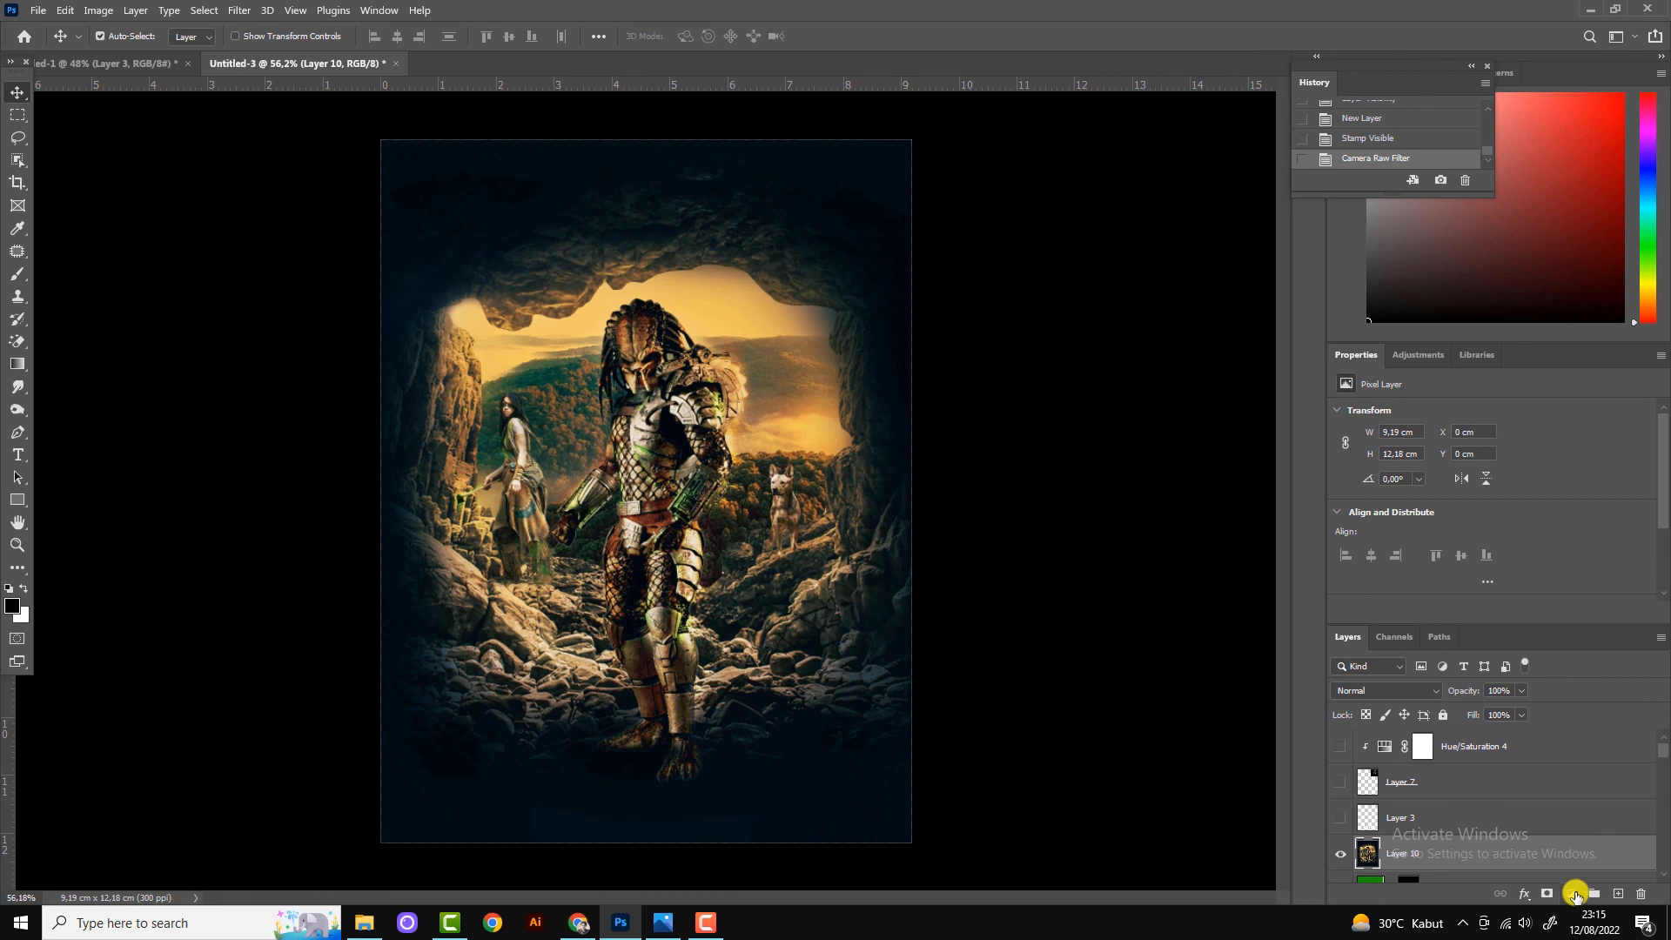
pyautogui.scroll(1, 858, 623)
# Add a Color Balance layer clipped to Layer 10 with Midtones set to +4, -13, -21.
pyautogui.click(1571, 894)
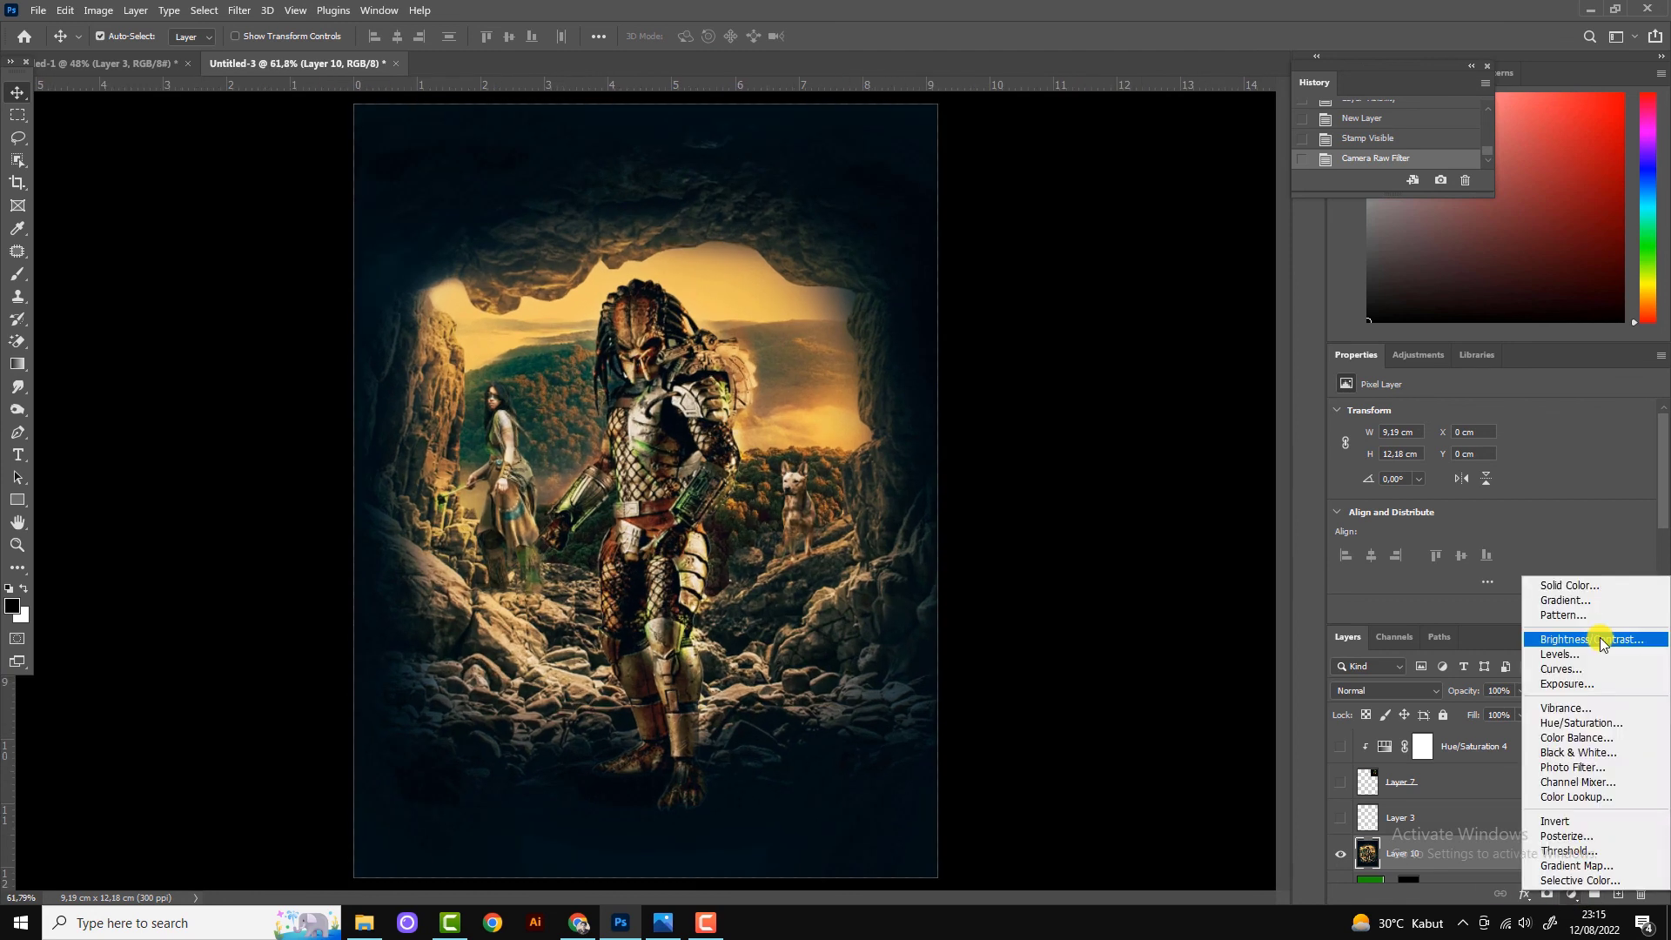
pyautogui.click(1596, 638)
pyautogui.click(1538, 613)
pyautogui.moveTo(1460, 504)
pyautogui.mouseDown()
pyautogui.moveTo(1440, 505)
pyautogui.moveTo(1448, 451)
pyautogui.mouseUp()
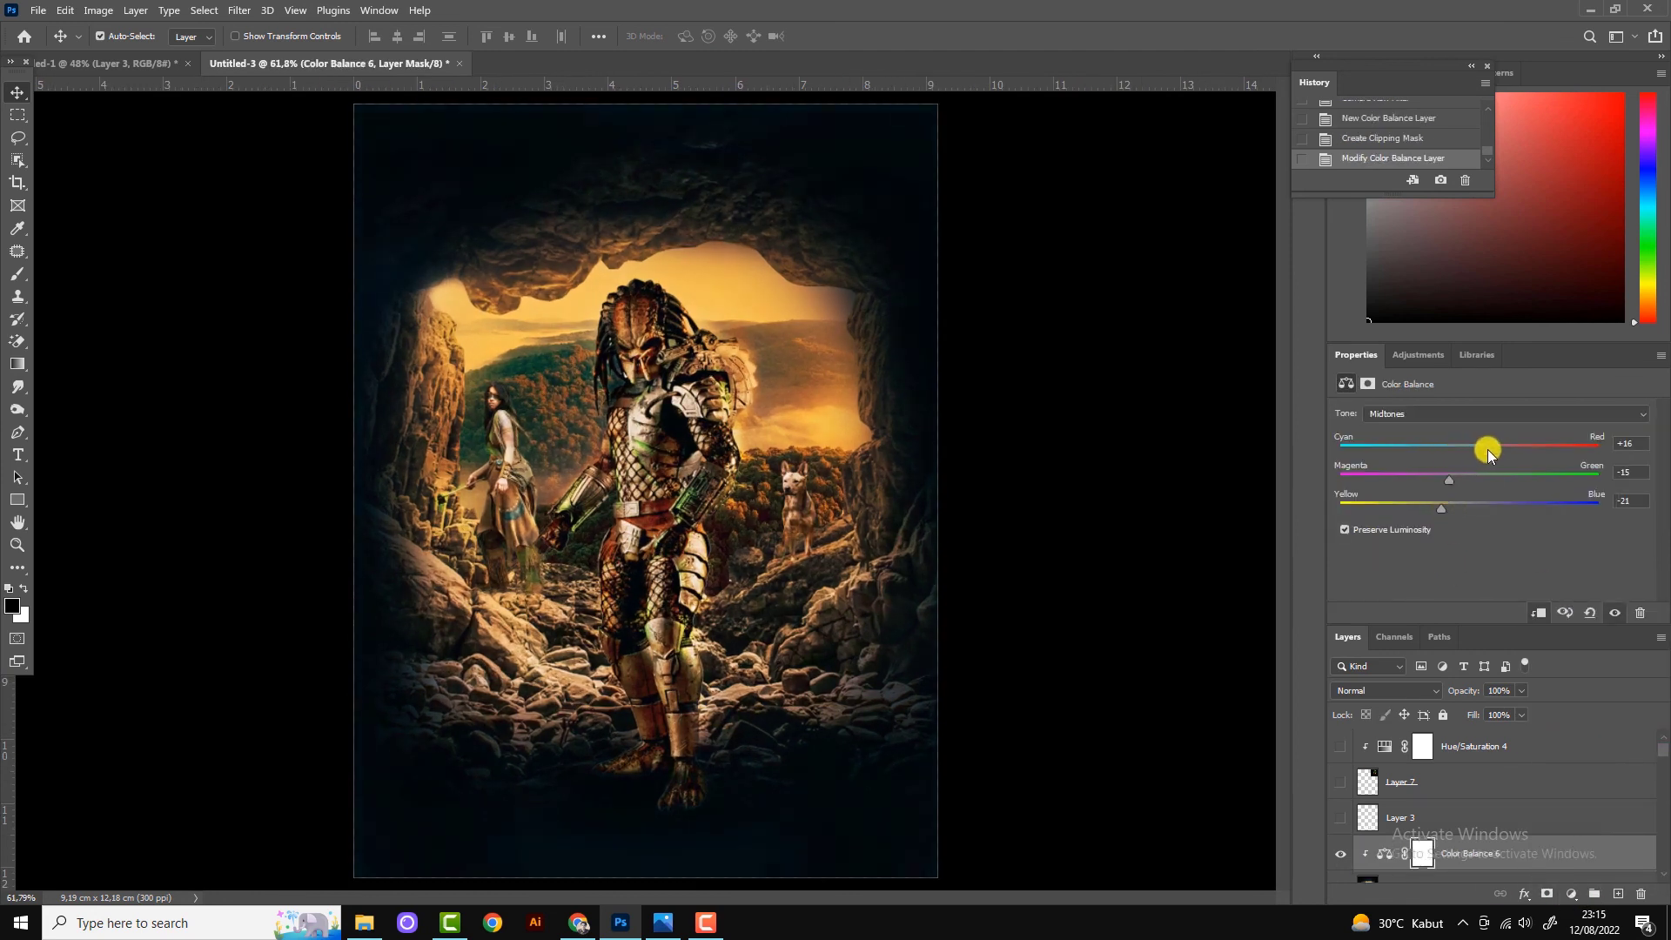
pyautogui.click(727, 644)
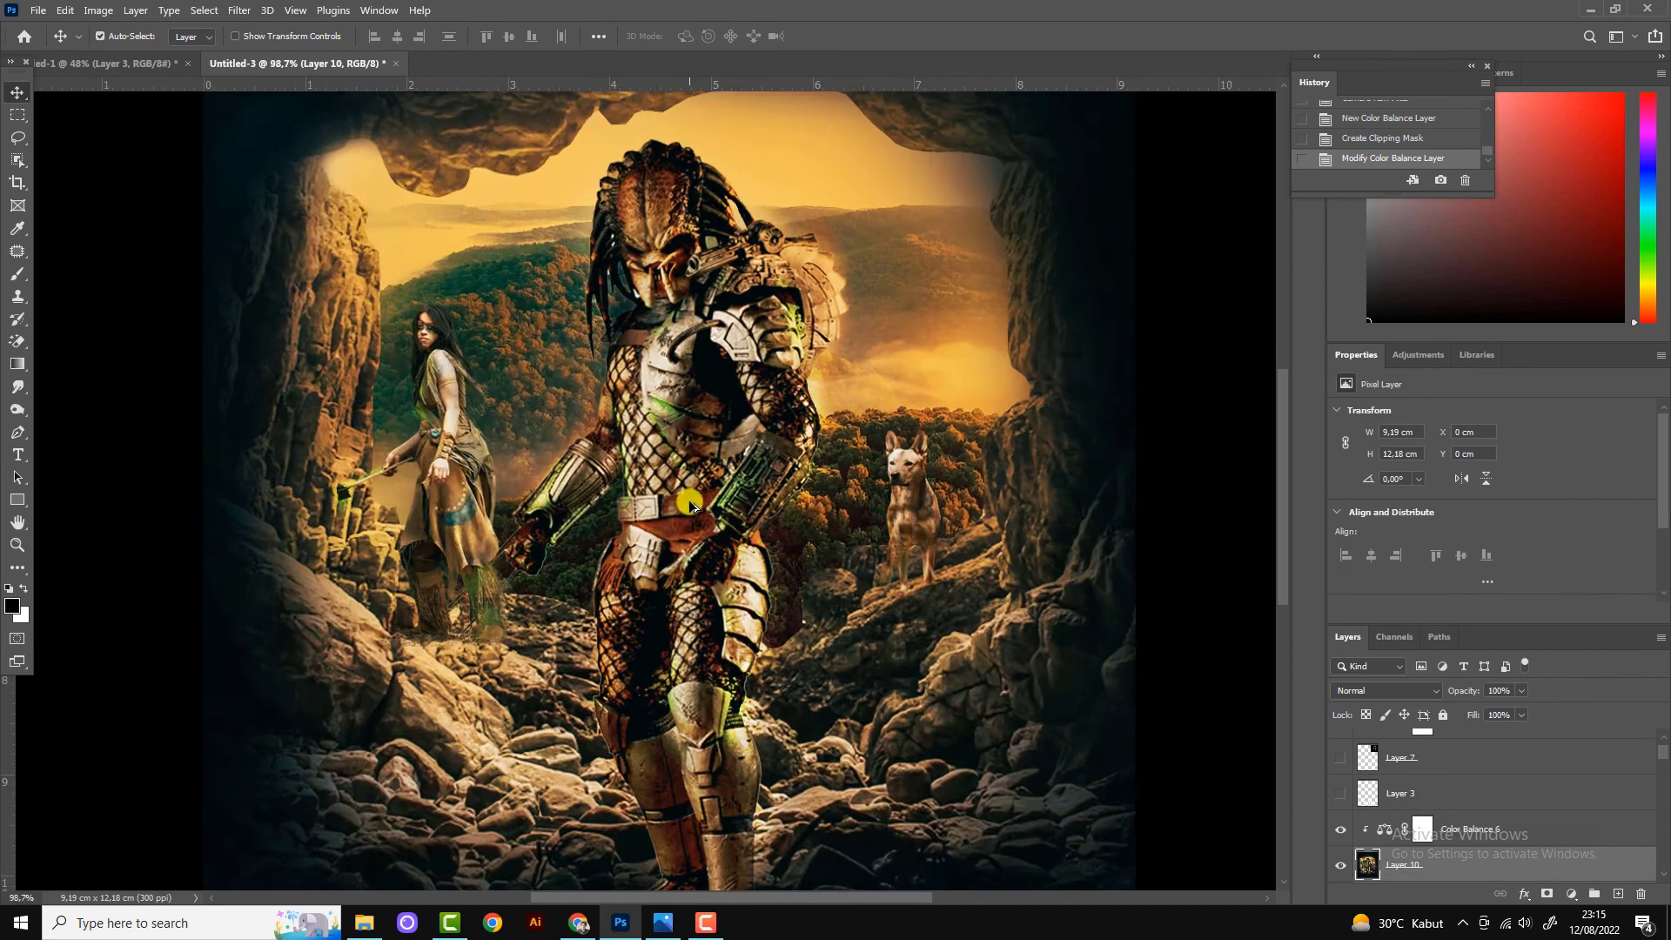
pyautogui.scroll(-1, 727, 644)
pyautogui.scroll(2, 728, 644)
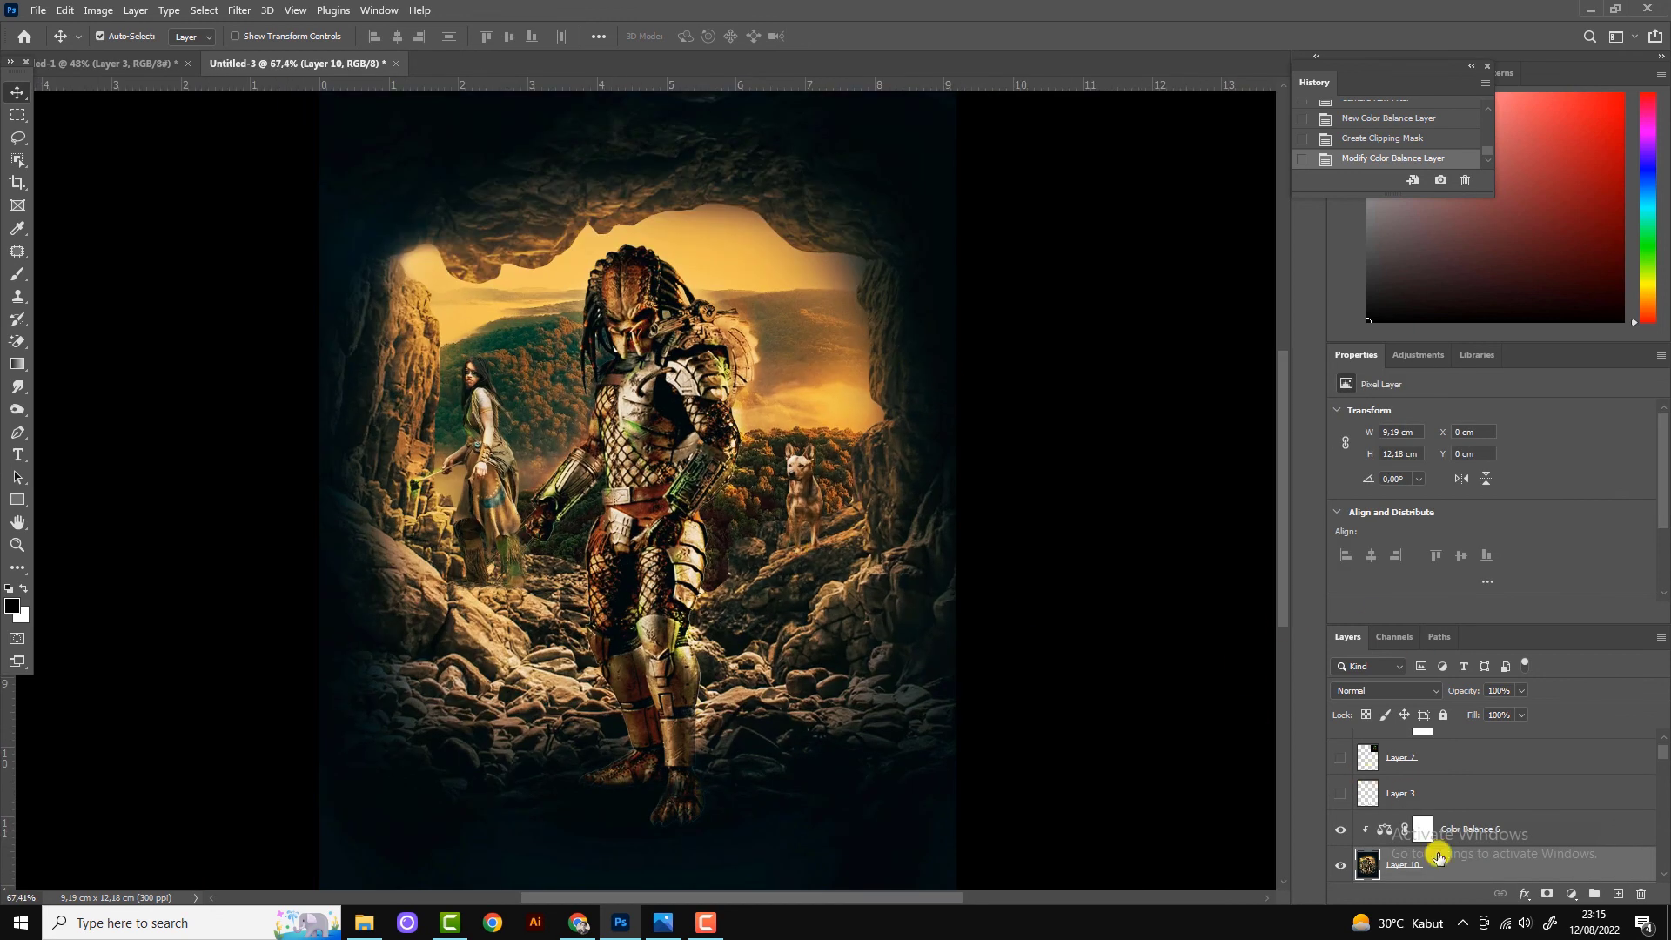
pyautogui.click(1488, 834)
pyautogui.click(239, 9)
pyautogui.moveTo(261, 380)
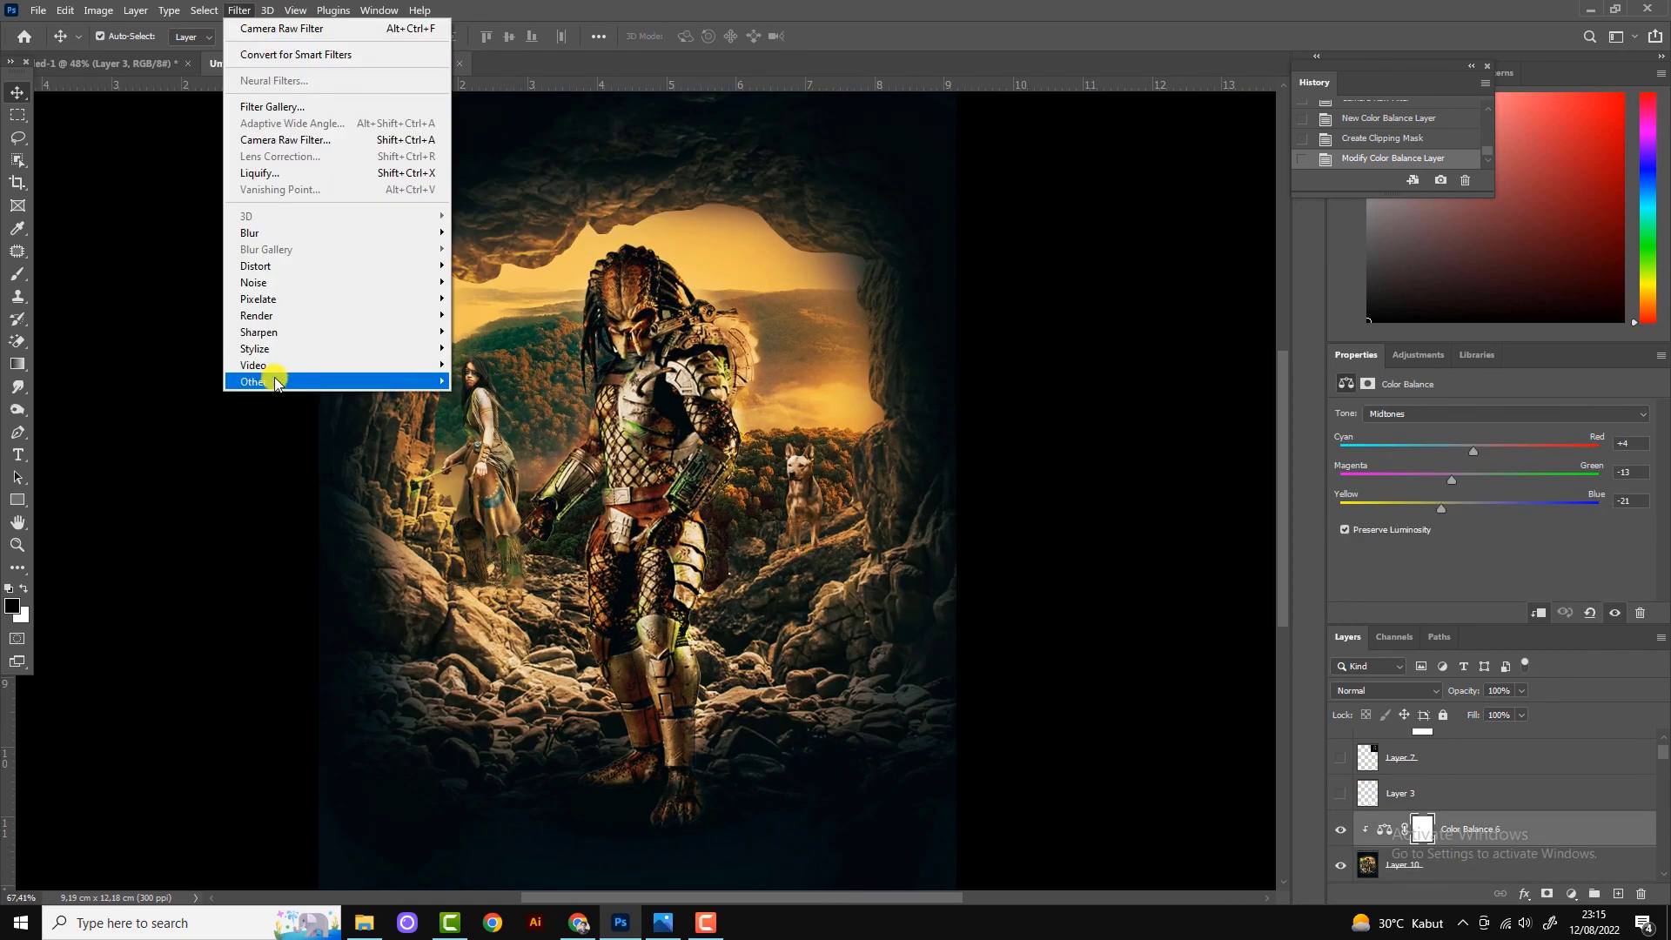
# Apply High Pass to Color Balance 6, set it to Overlay blend mode, and lower opacity to 5%.
pyautogui.click(490, 398)
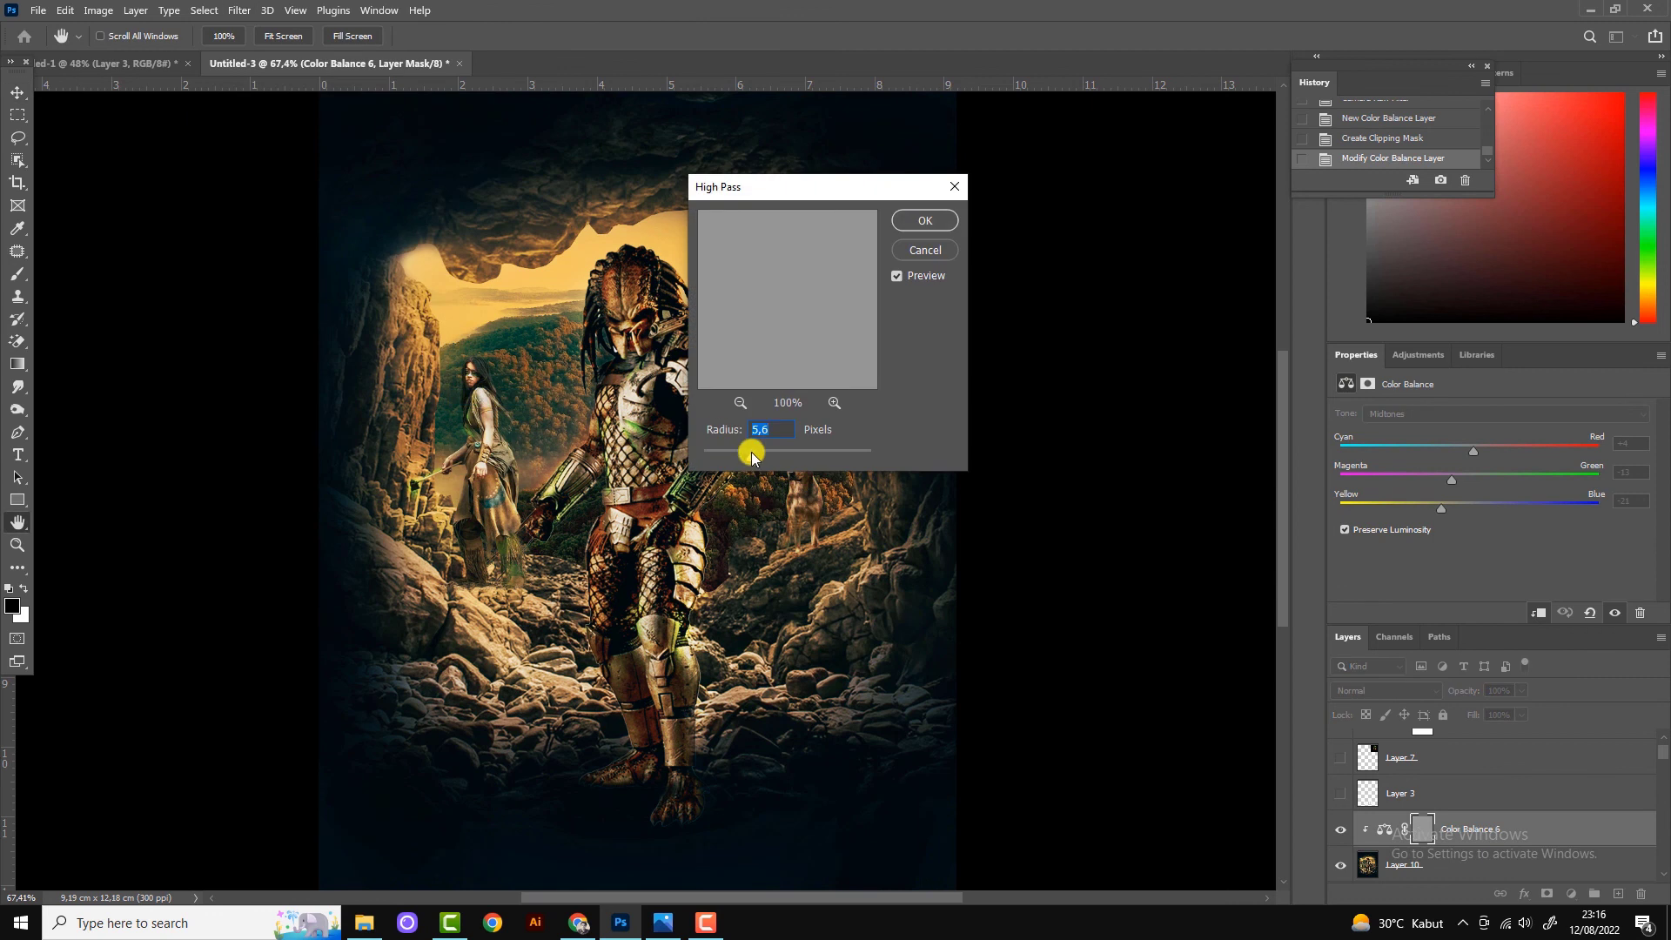
pyautogui.click(925, 221)
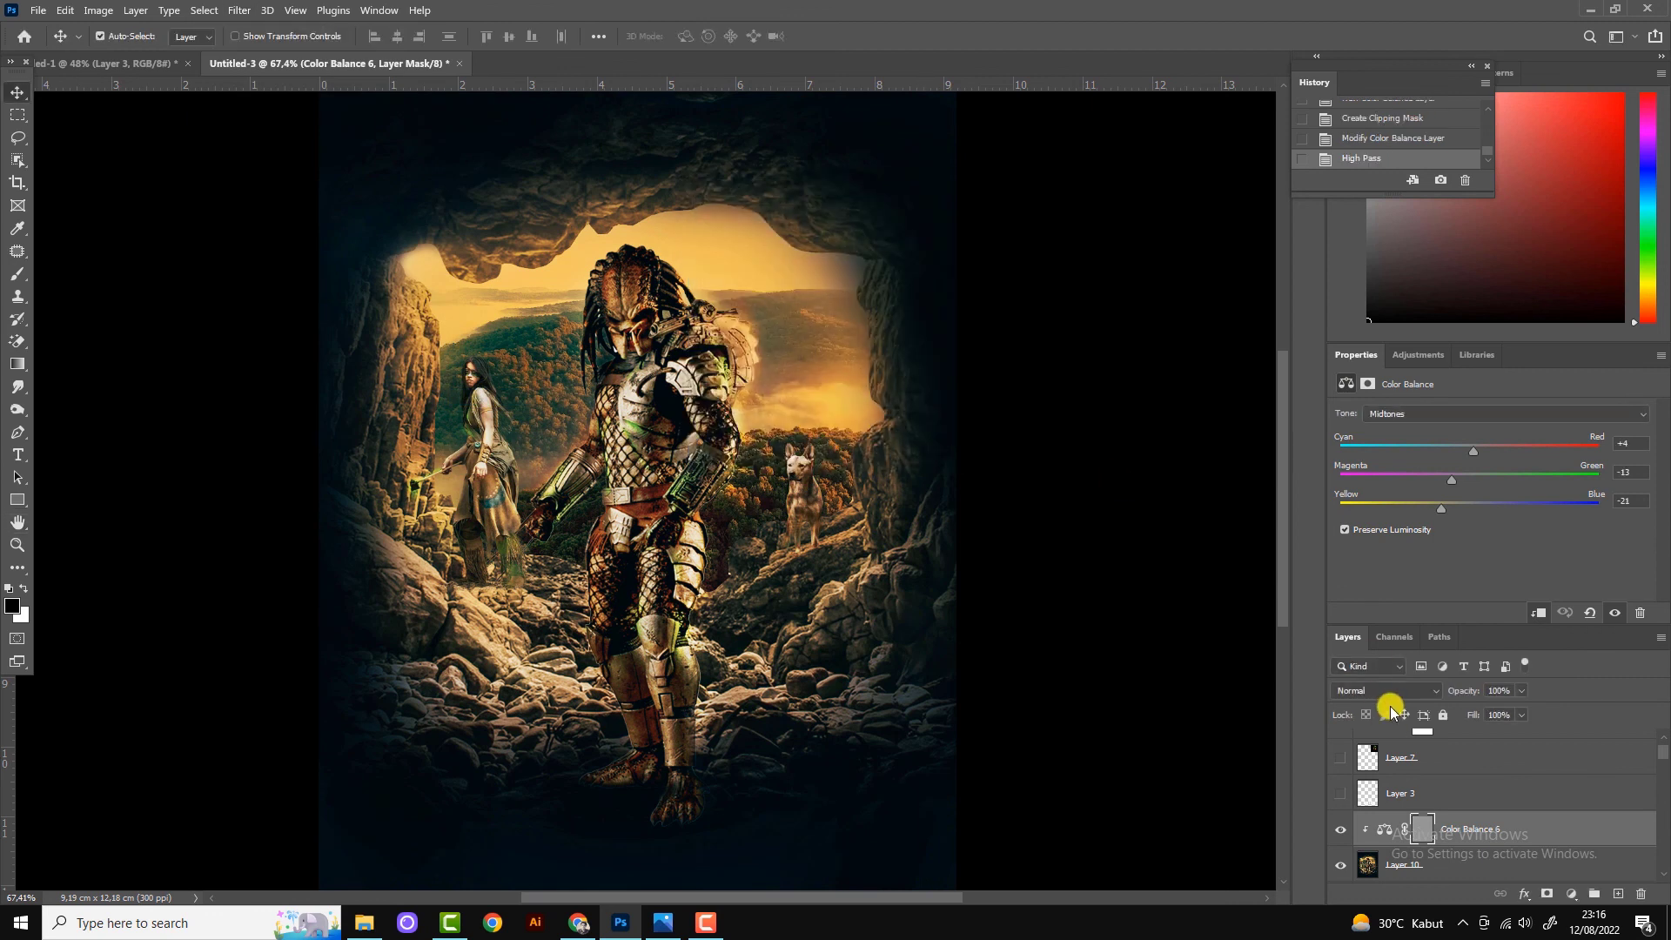
pyautogui.click(1382, 690)
pyautogui.click(1360, 681)
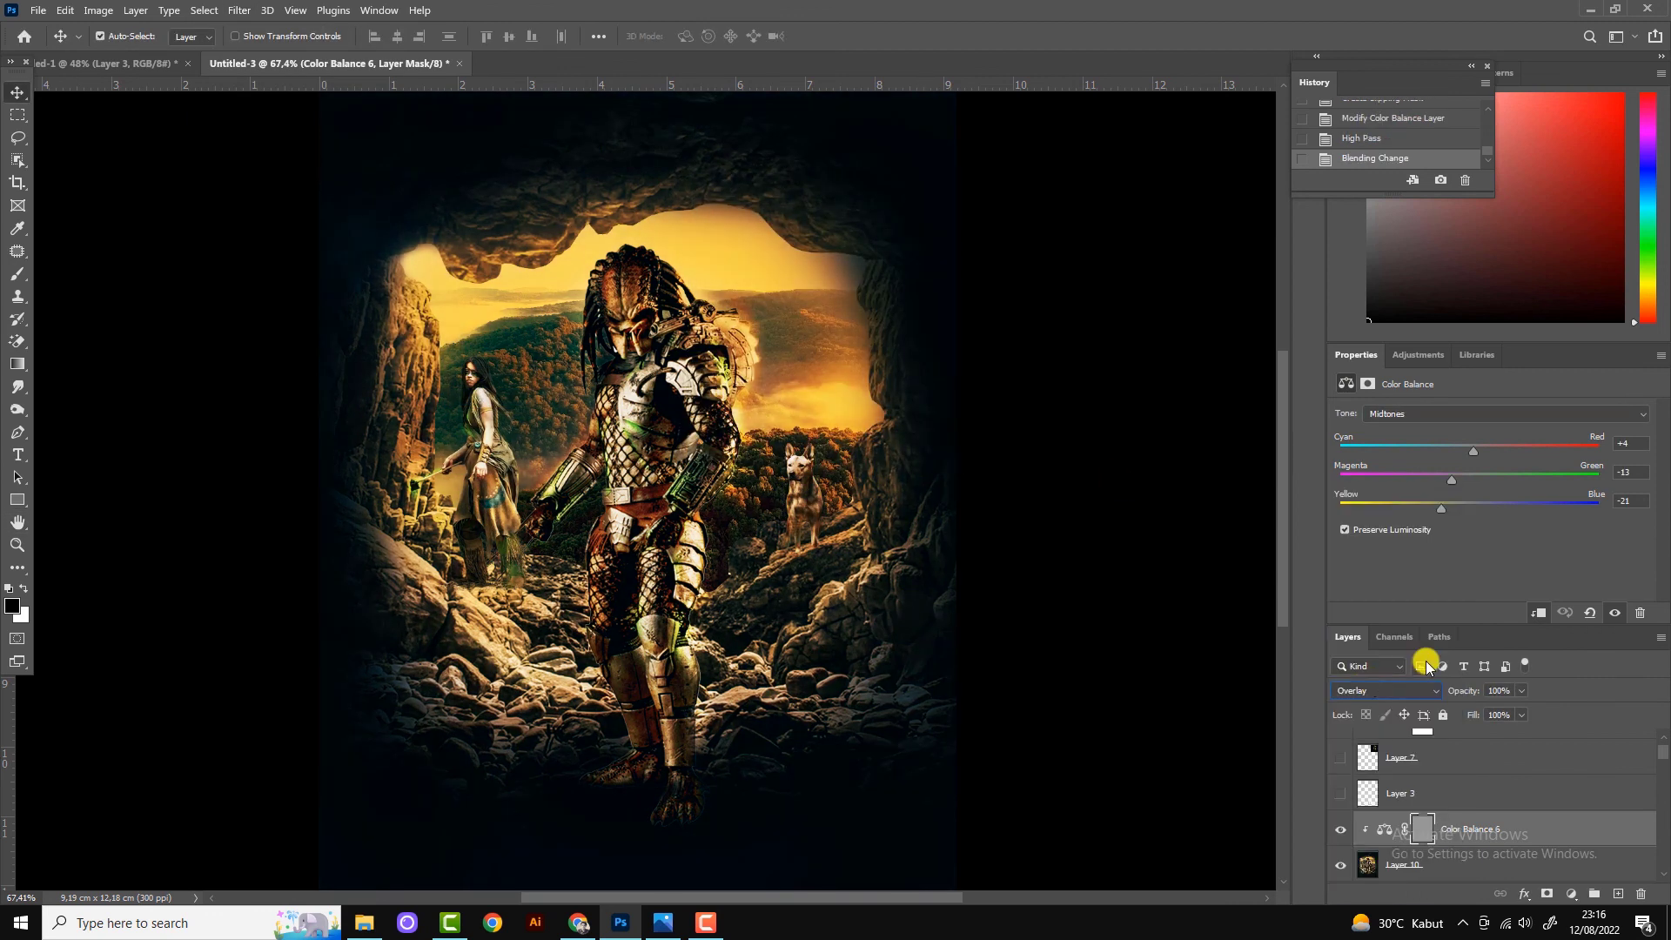
pyautogui.click(1343, 833)
pyautogui.click(1342, 834)
pyautogui.moveTo(1519, 691); pyautogui.dragTo(1465, 712)
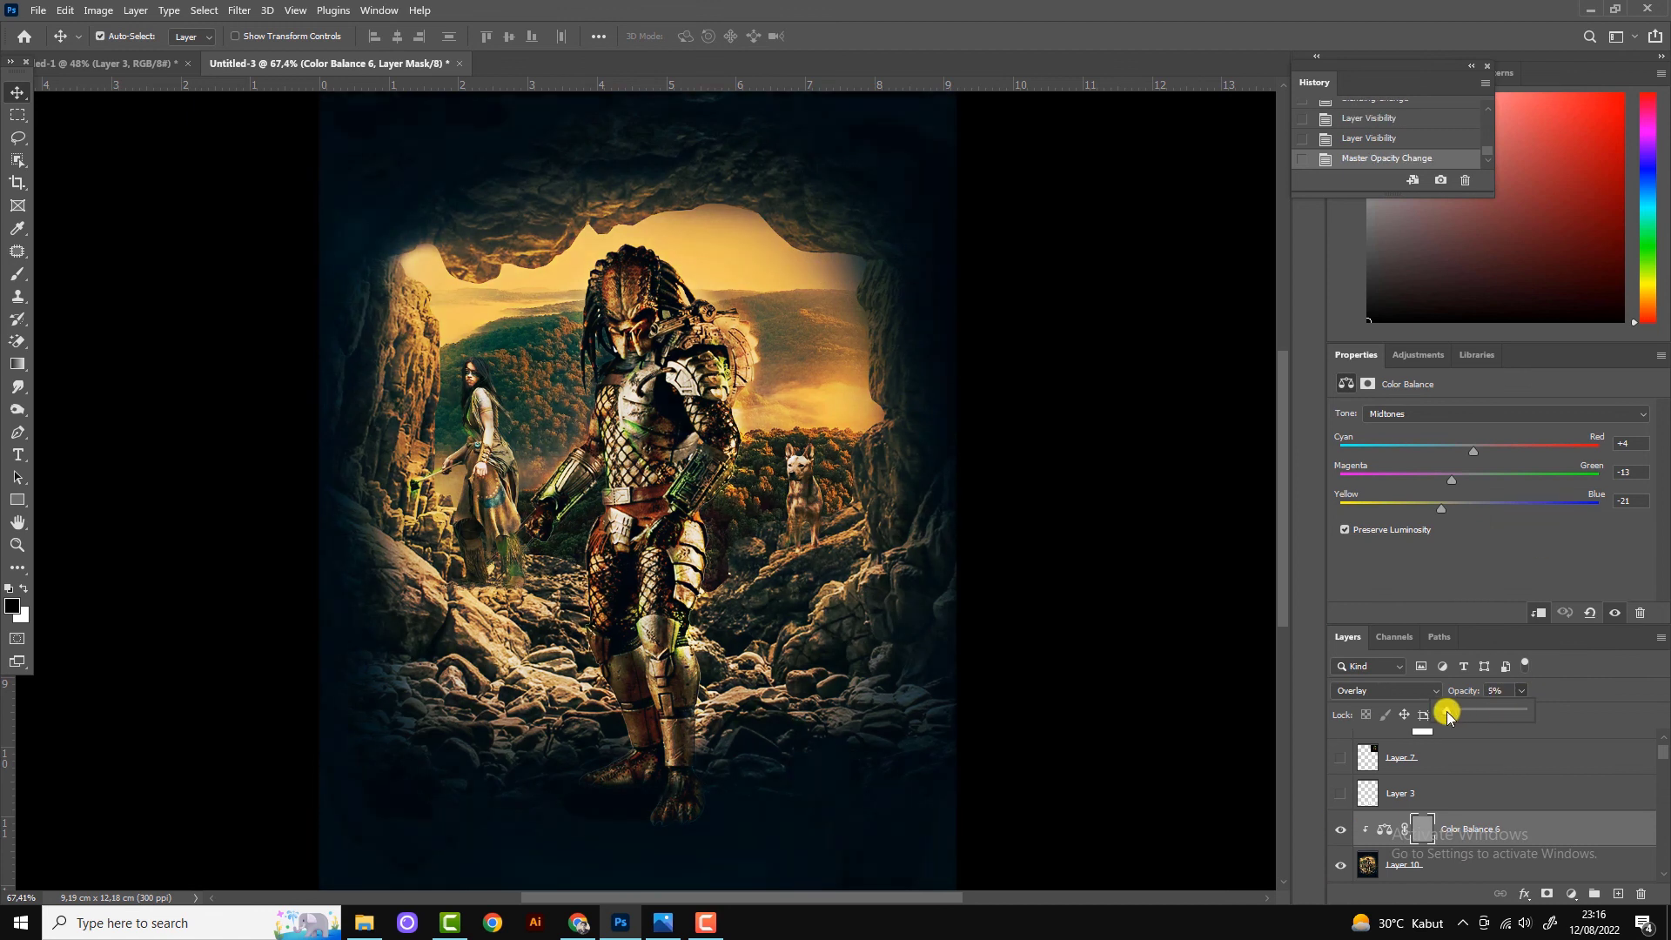
pyautogui.scroll(3, 958, 421)
pyautogui.scroll(-4, 541, 720)
pyautogui.scroll(-3, 1518, 758)
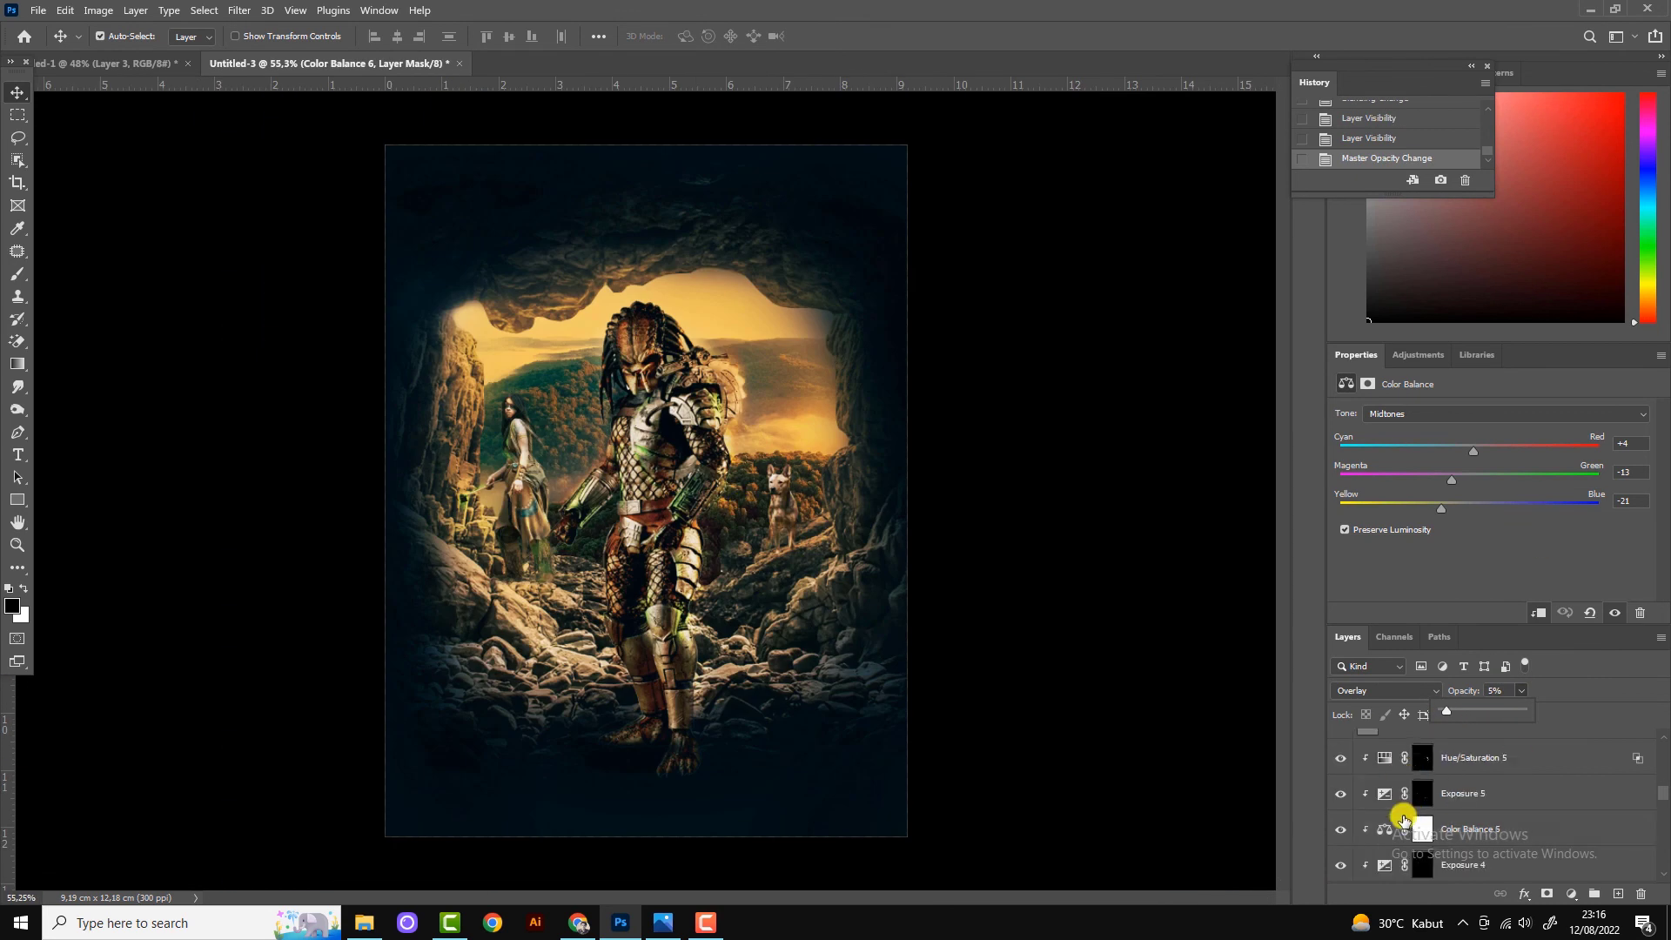
pyautogui.scroll(2, 1392, 827)
pyautogui.scroll(2, 1479, 795)
pyautogui.scroll(2, 1393, 794)
pyautogui.scroll(2, 1377, 800)
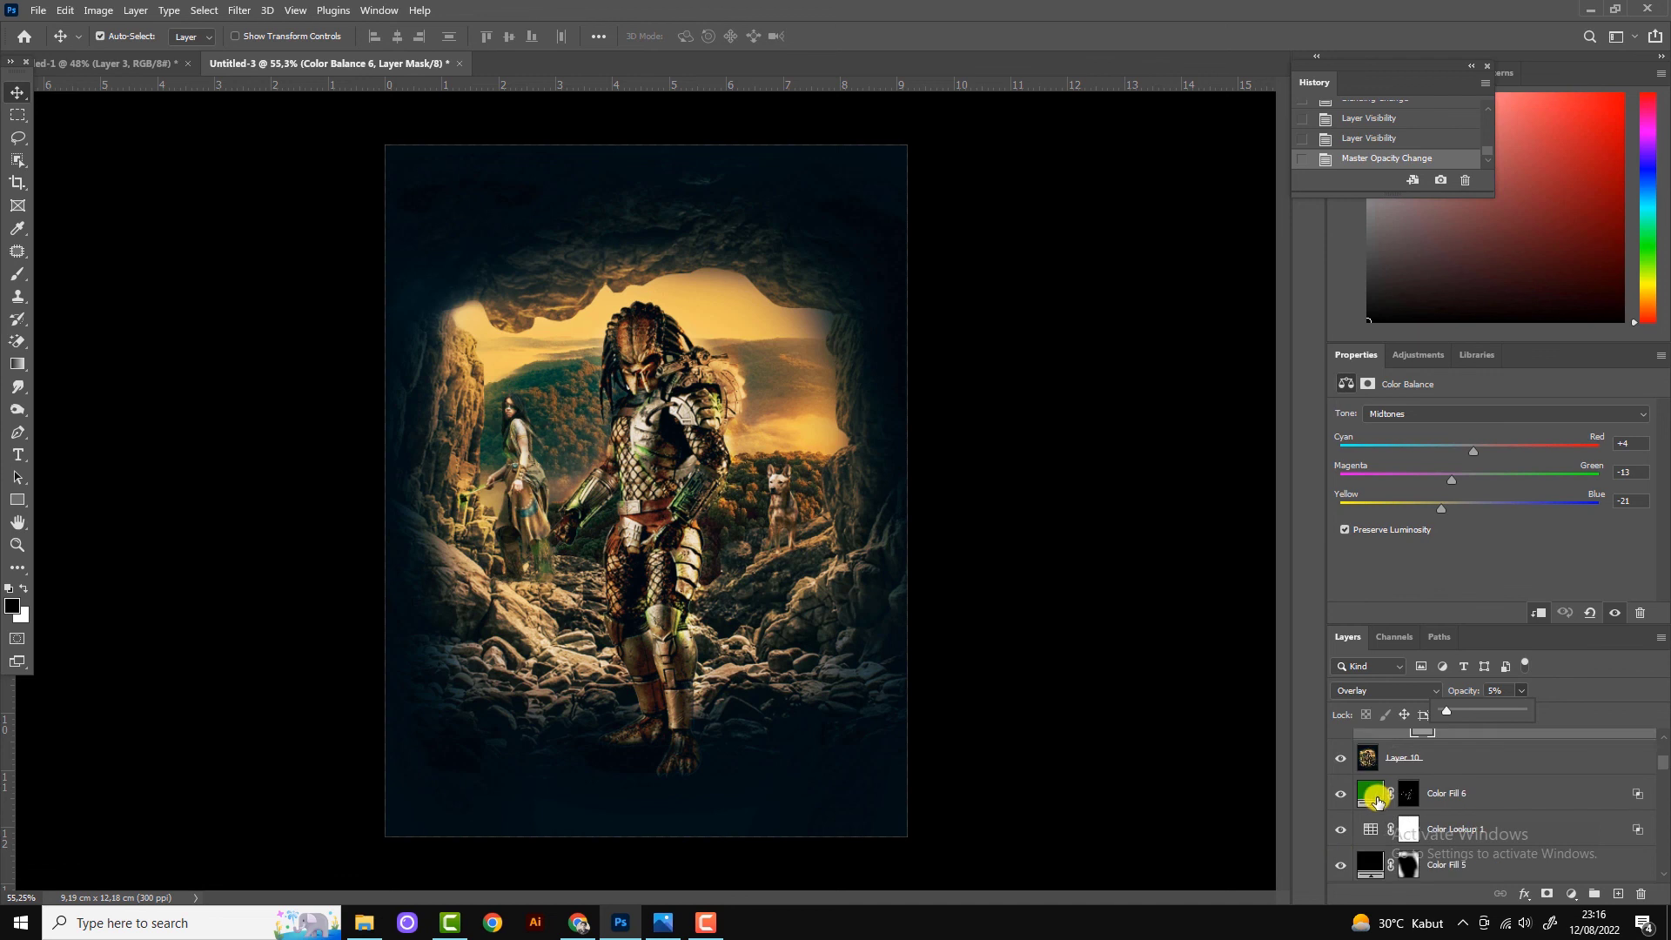
pyautogui.scroll(2, 1377, 801)
# Show and select Layer 3's white PREY title, then view the poster in full-screen mode.
pyautogui.click(1341, 793)
pyautogui.scroll(-1, 651, 692)
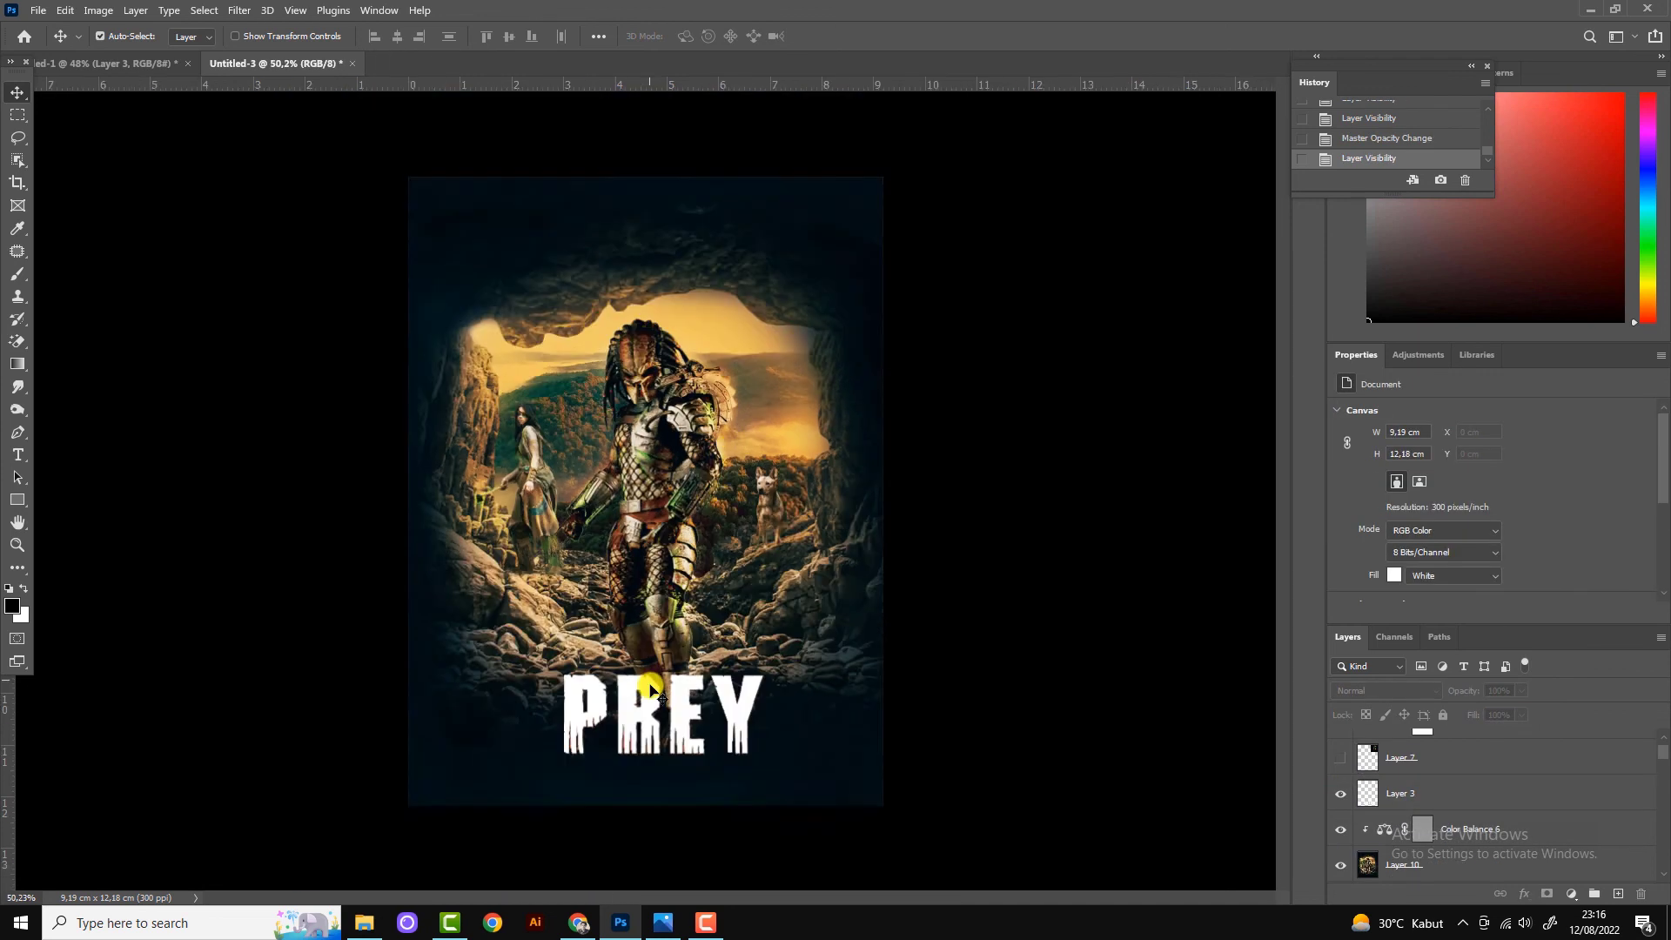
pyautogui.click(651, 691)
pyautogui.scroll(3, 578, 429)
pyautogui.scroll(-3, 592, 433)
pyautogui.scroll(1, 1216, 491)
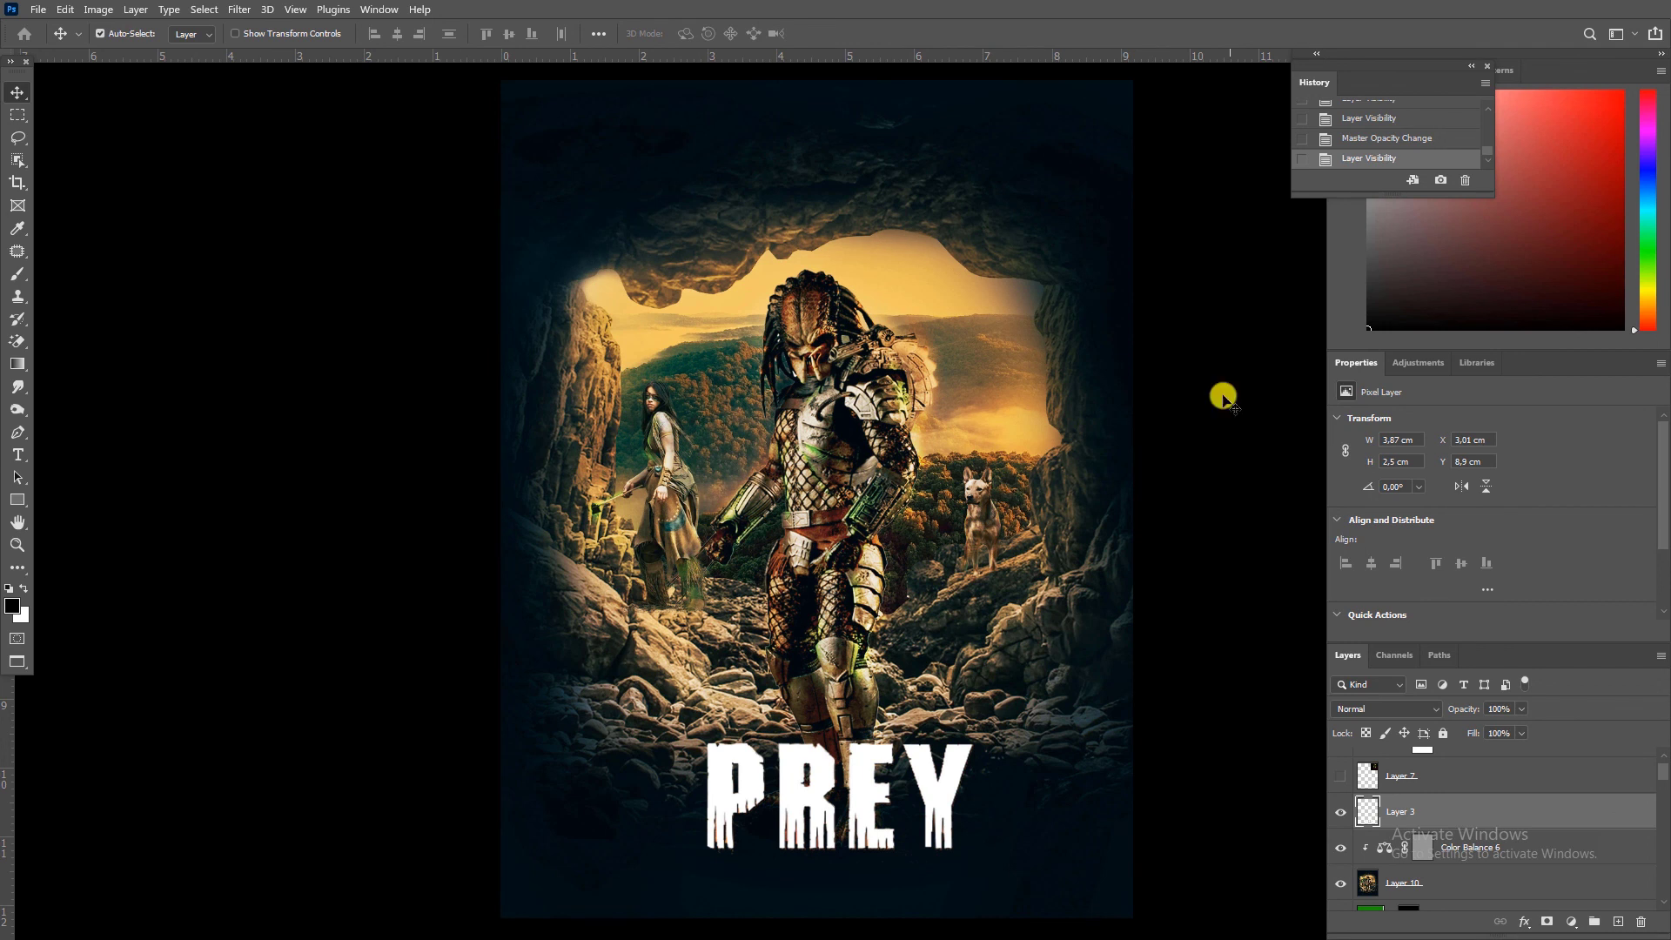
pyautogui.scroll(-1, 845, 616)
pyautogui.press('f')
pyautogui.press('f')
pyautogui.scroll(-1, 881, 581)
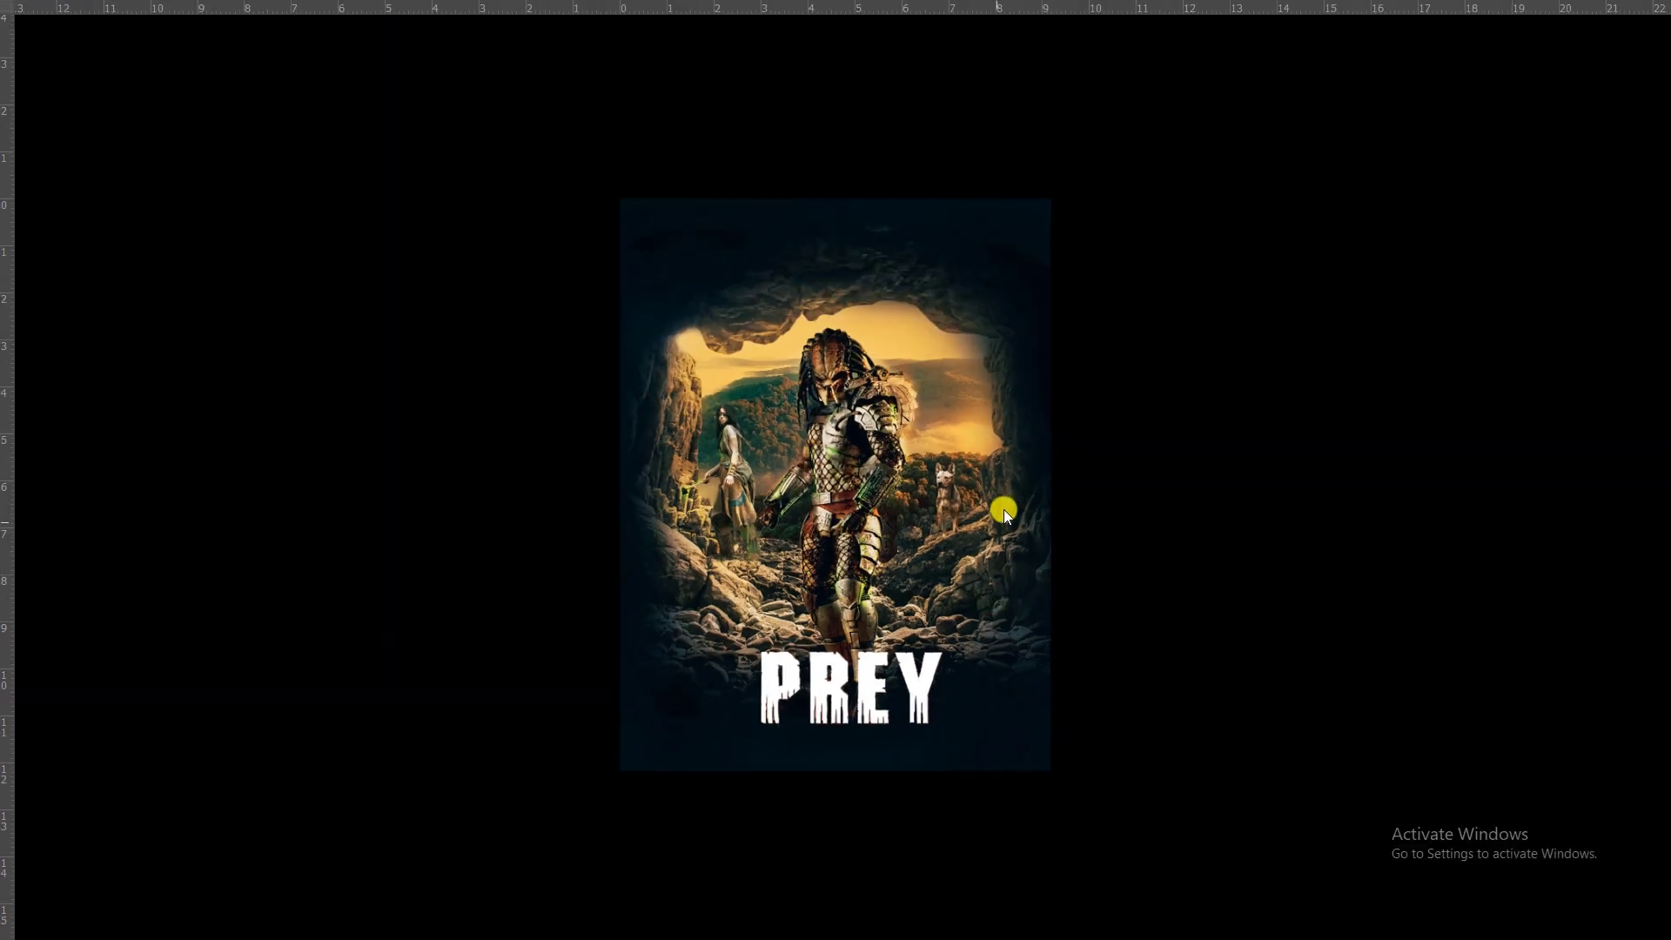
pyautogui.scroll(1, 1001, 553)
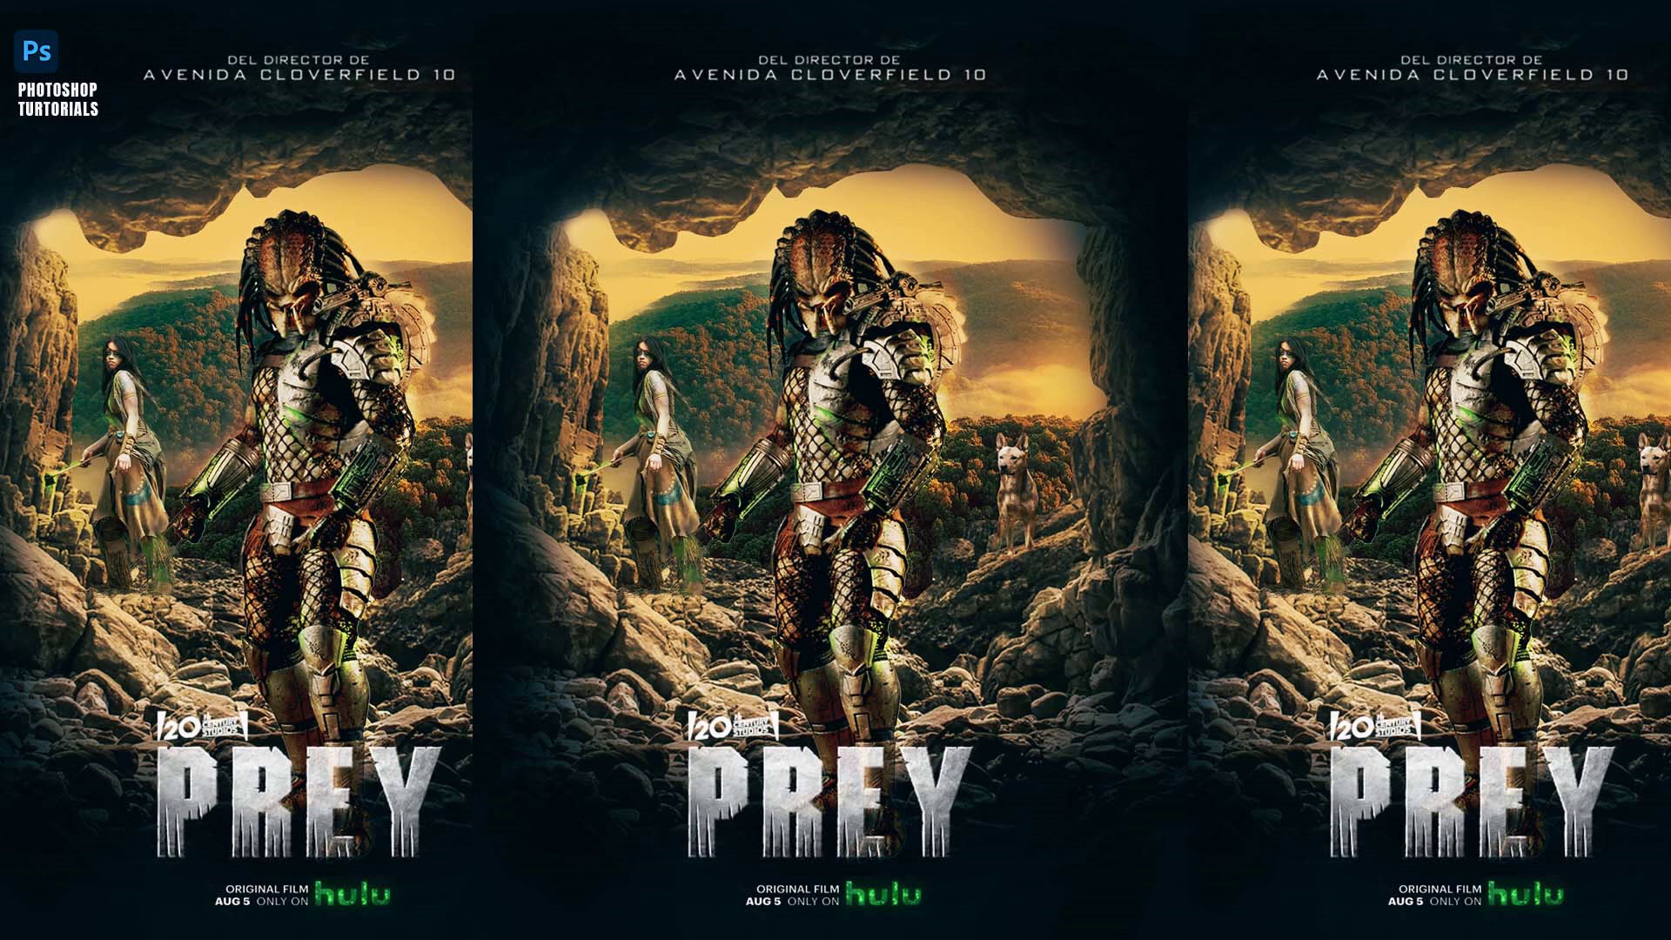